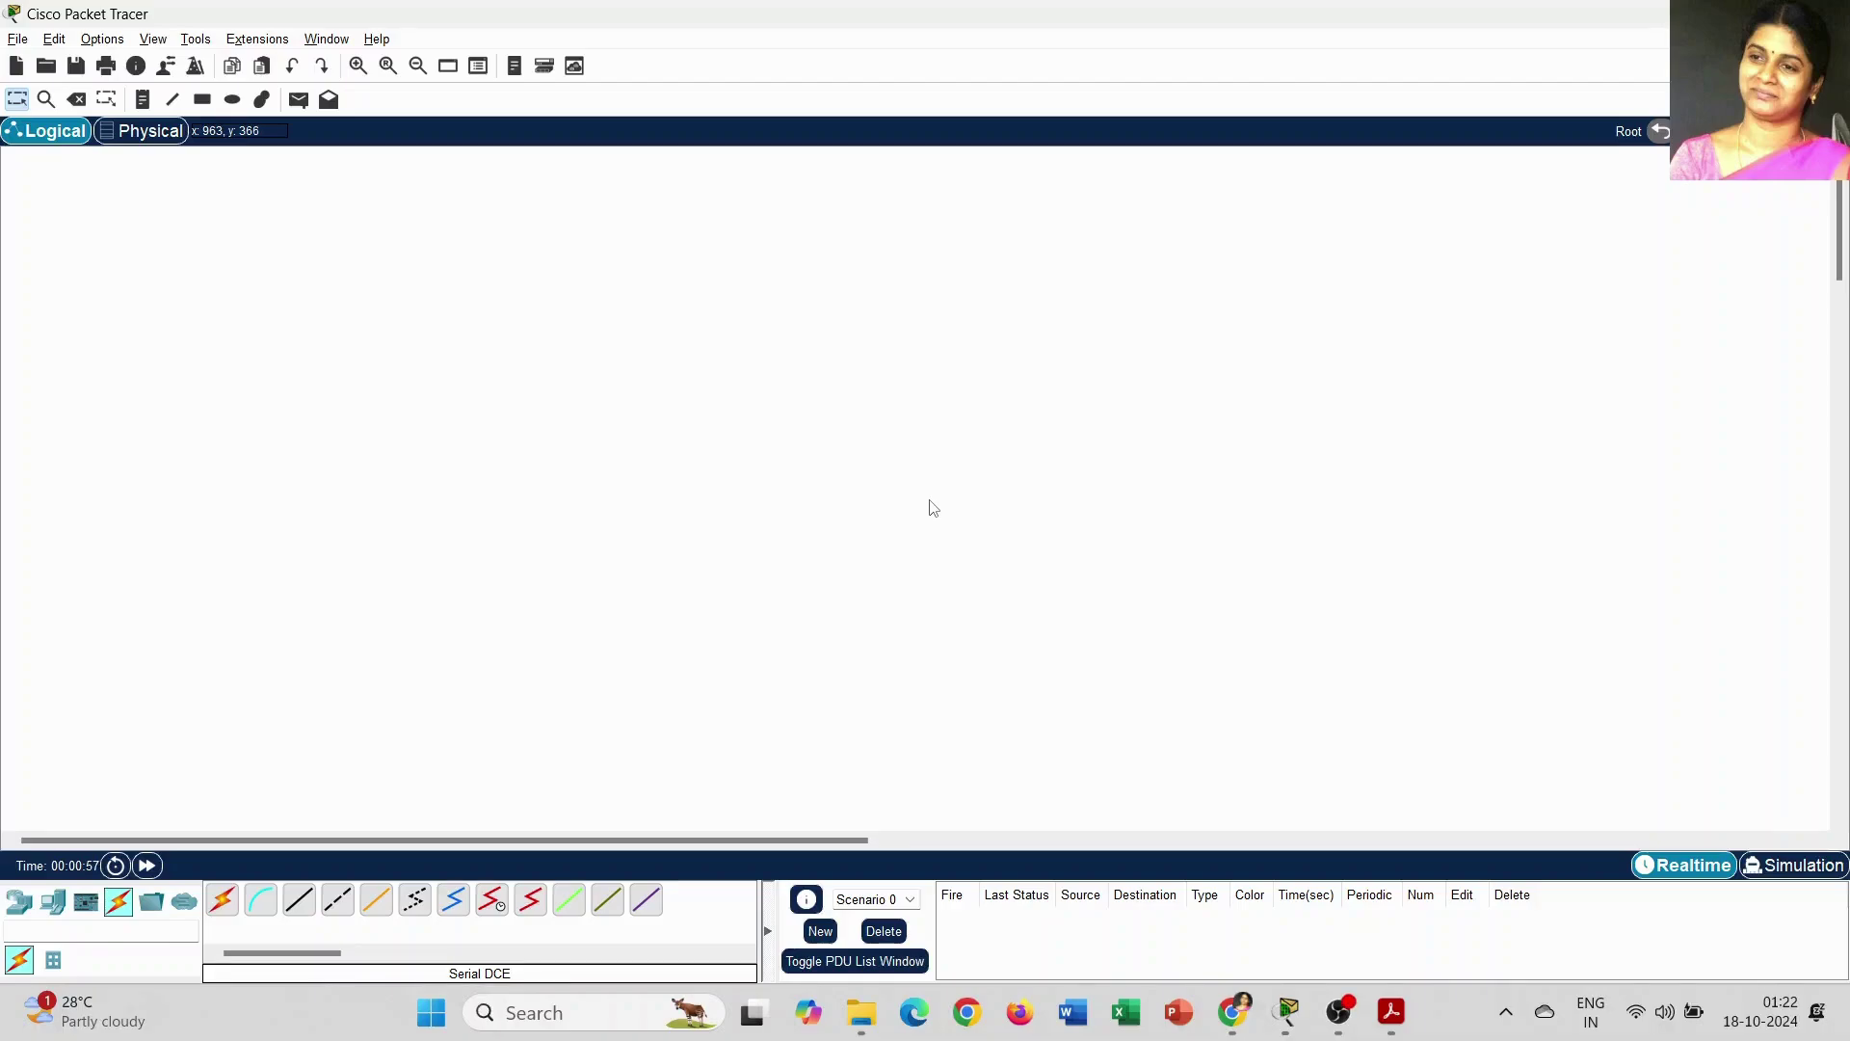
Step: Add the note "IMPLEMENTATION OF EIGRP CONFIGURATION" as a title centred at the upper edge of the workspace
click(143, 102)
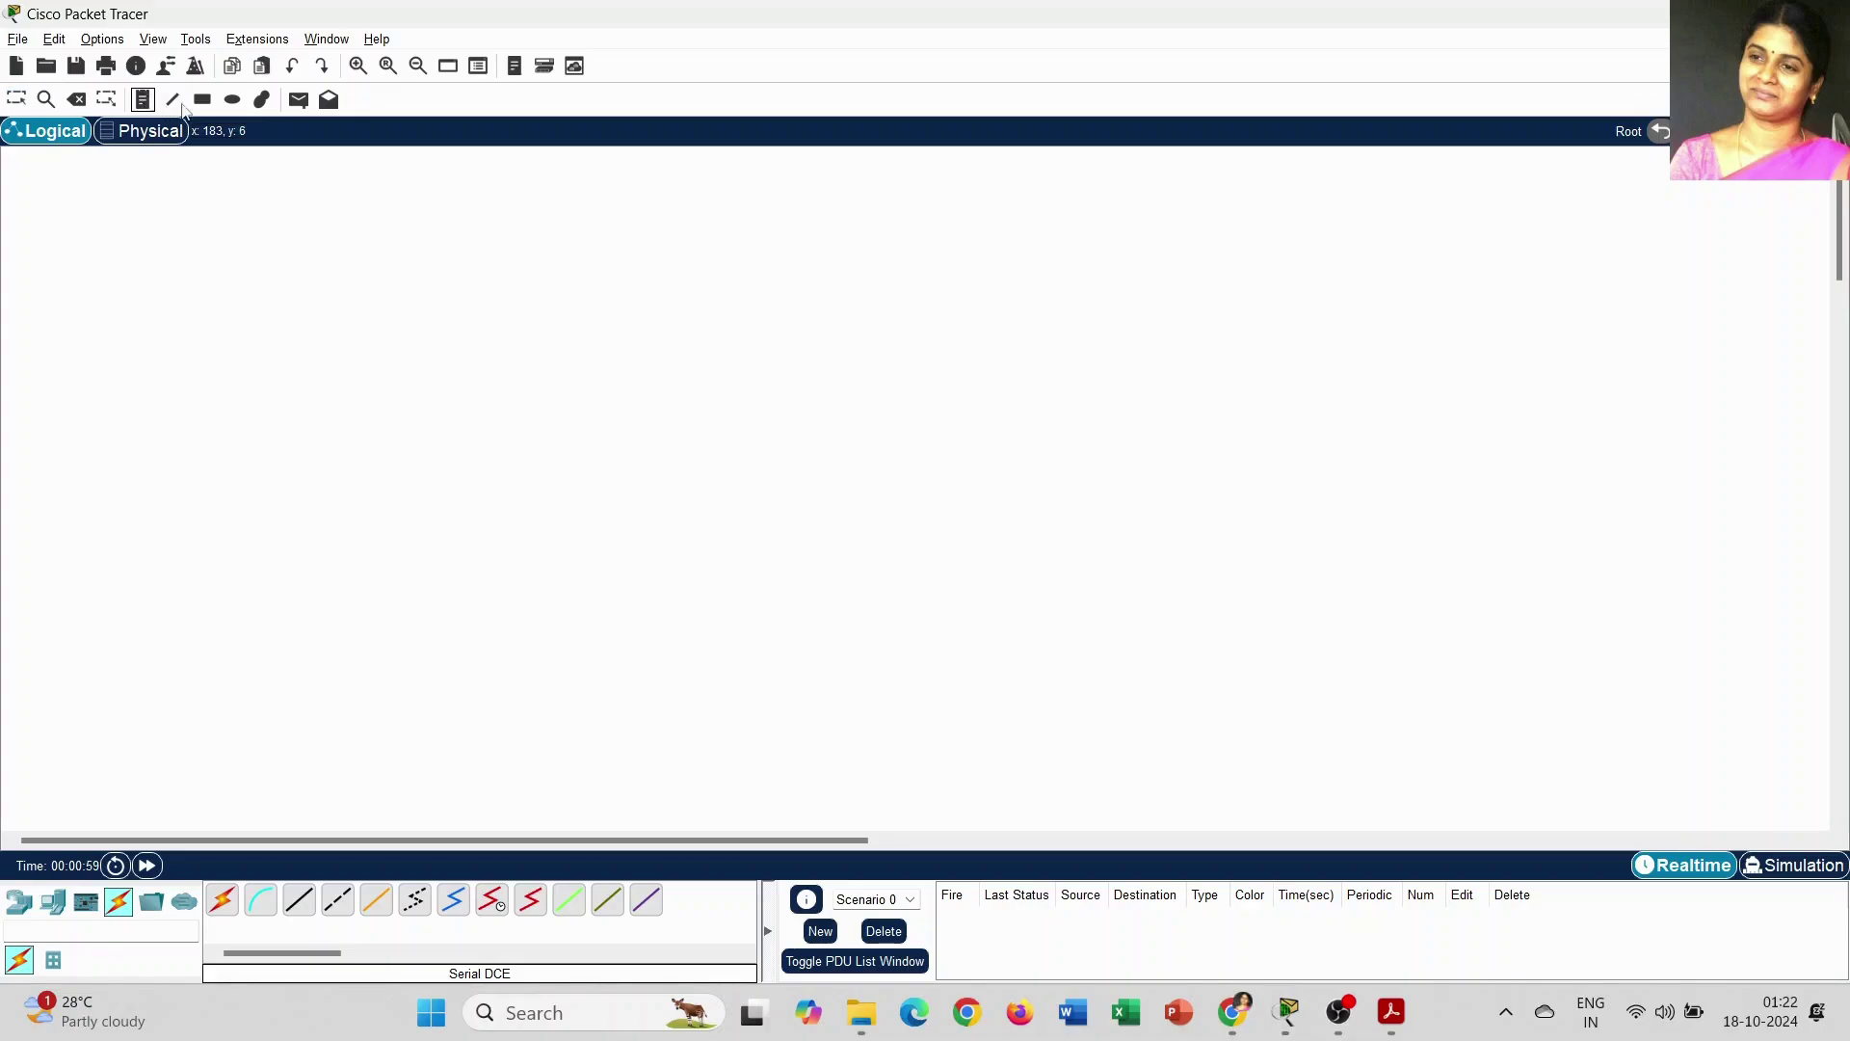
click(690, 171)
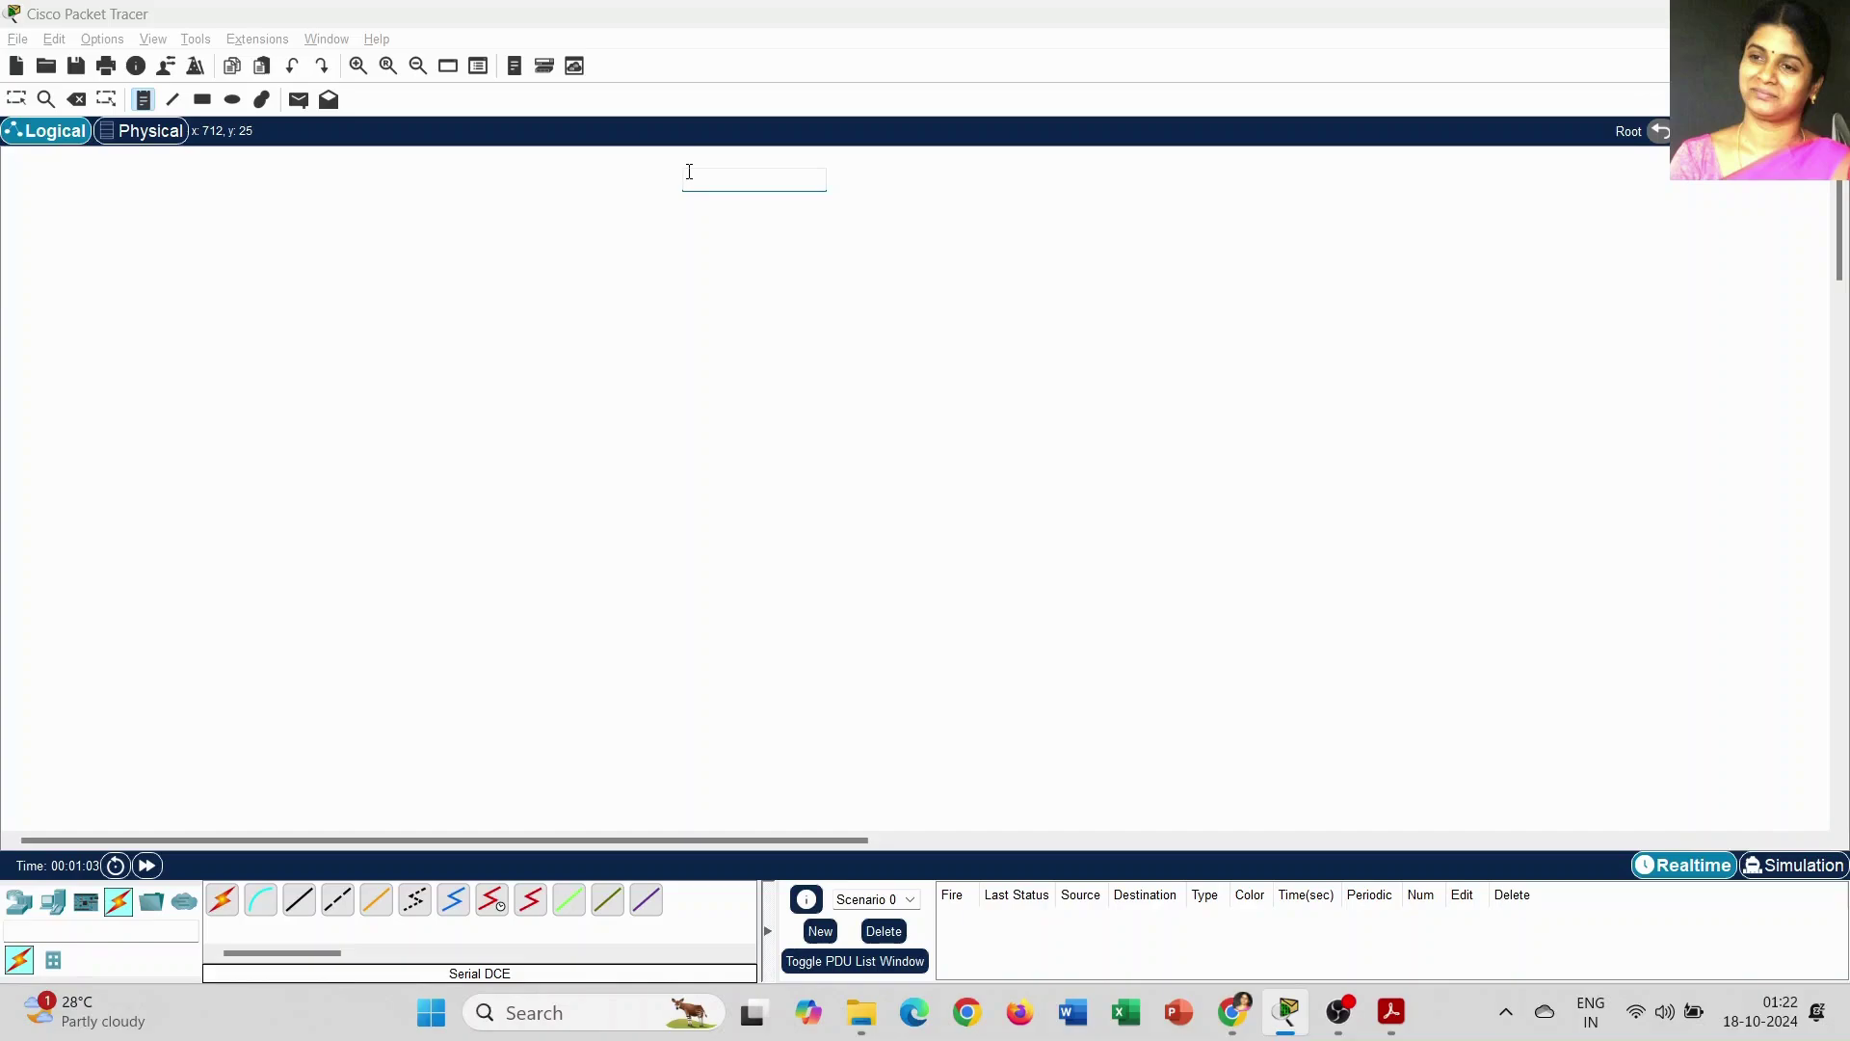
text(IMPLEMENTATION OF EIGRP CONFIGURATION)
key(Escape)
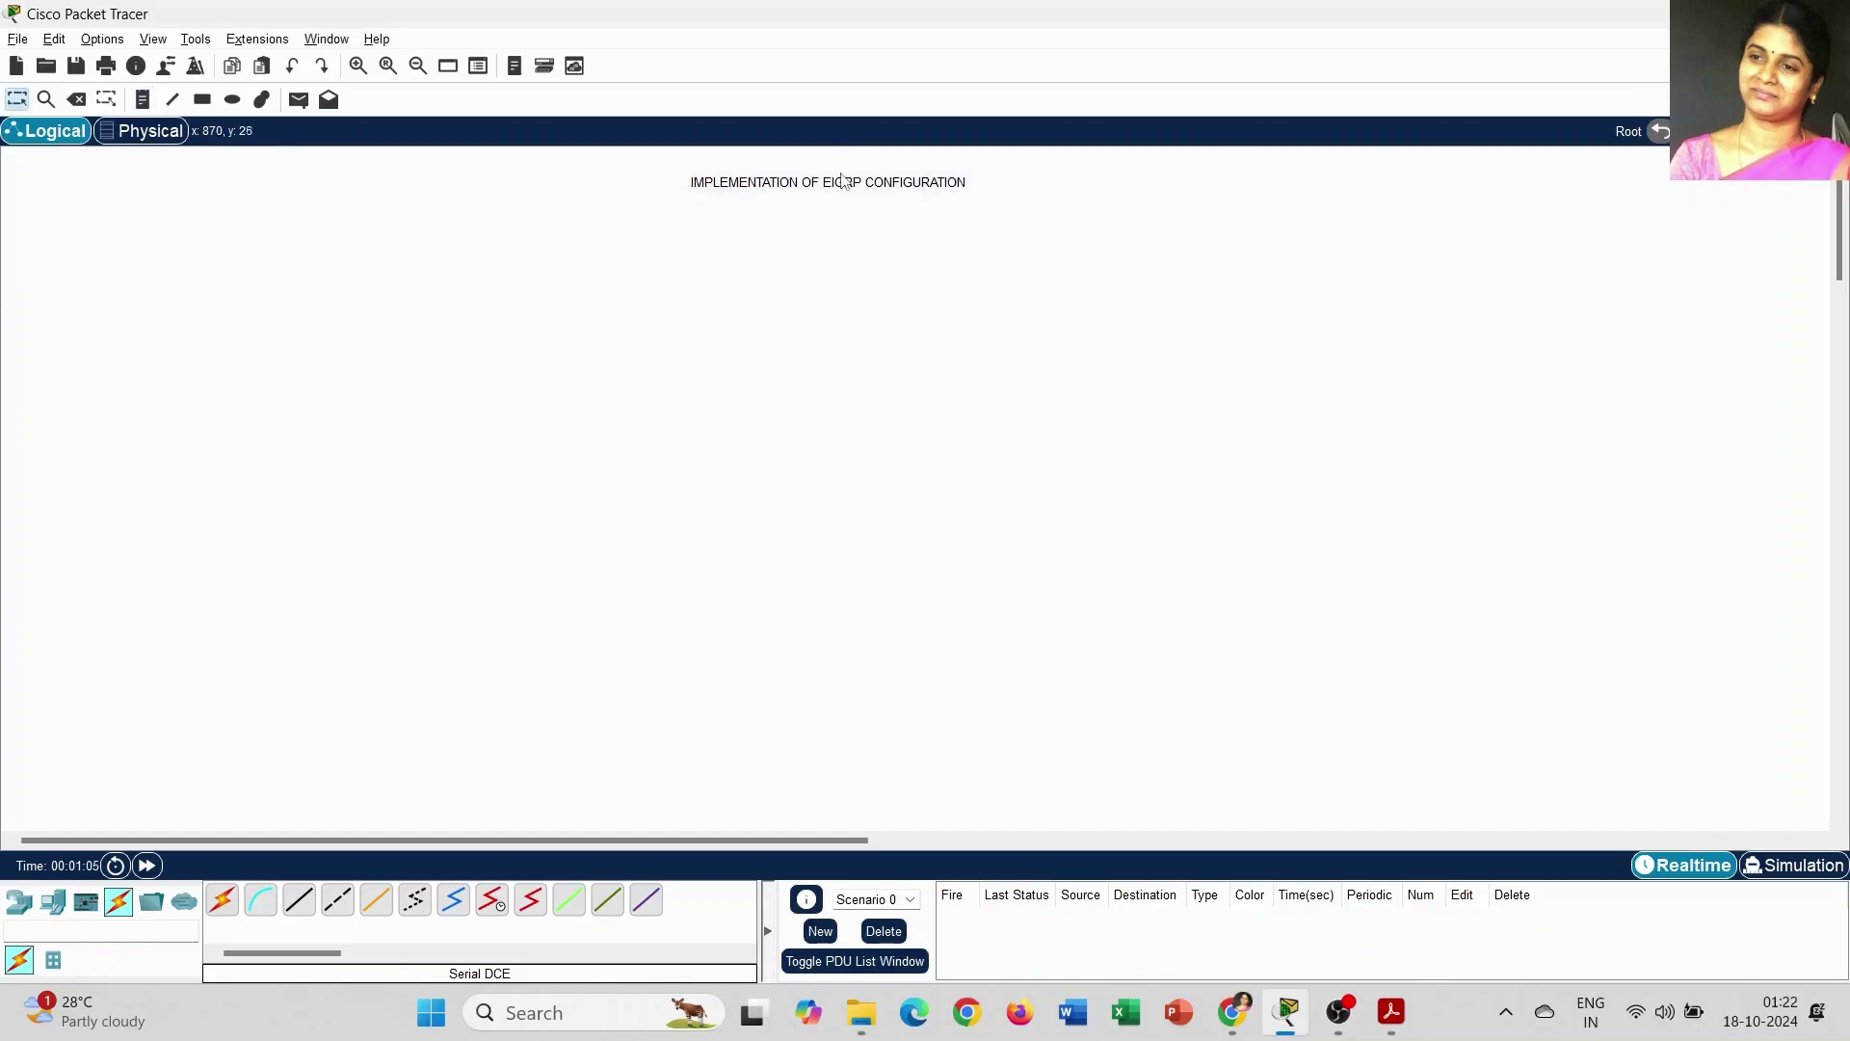
drag(847, 189, 898, 181)
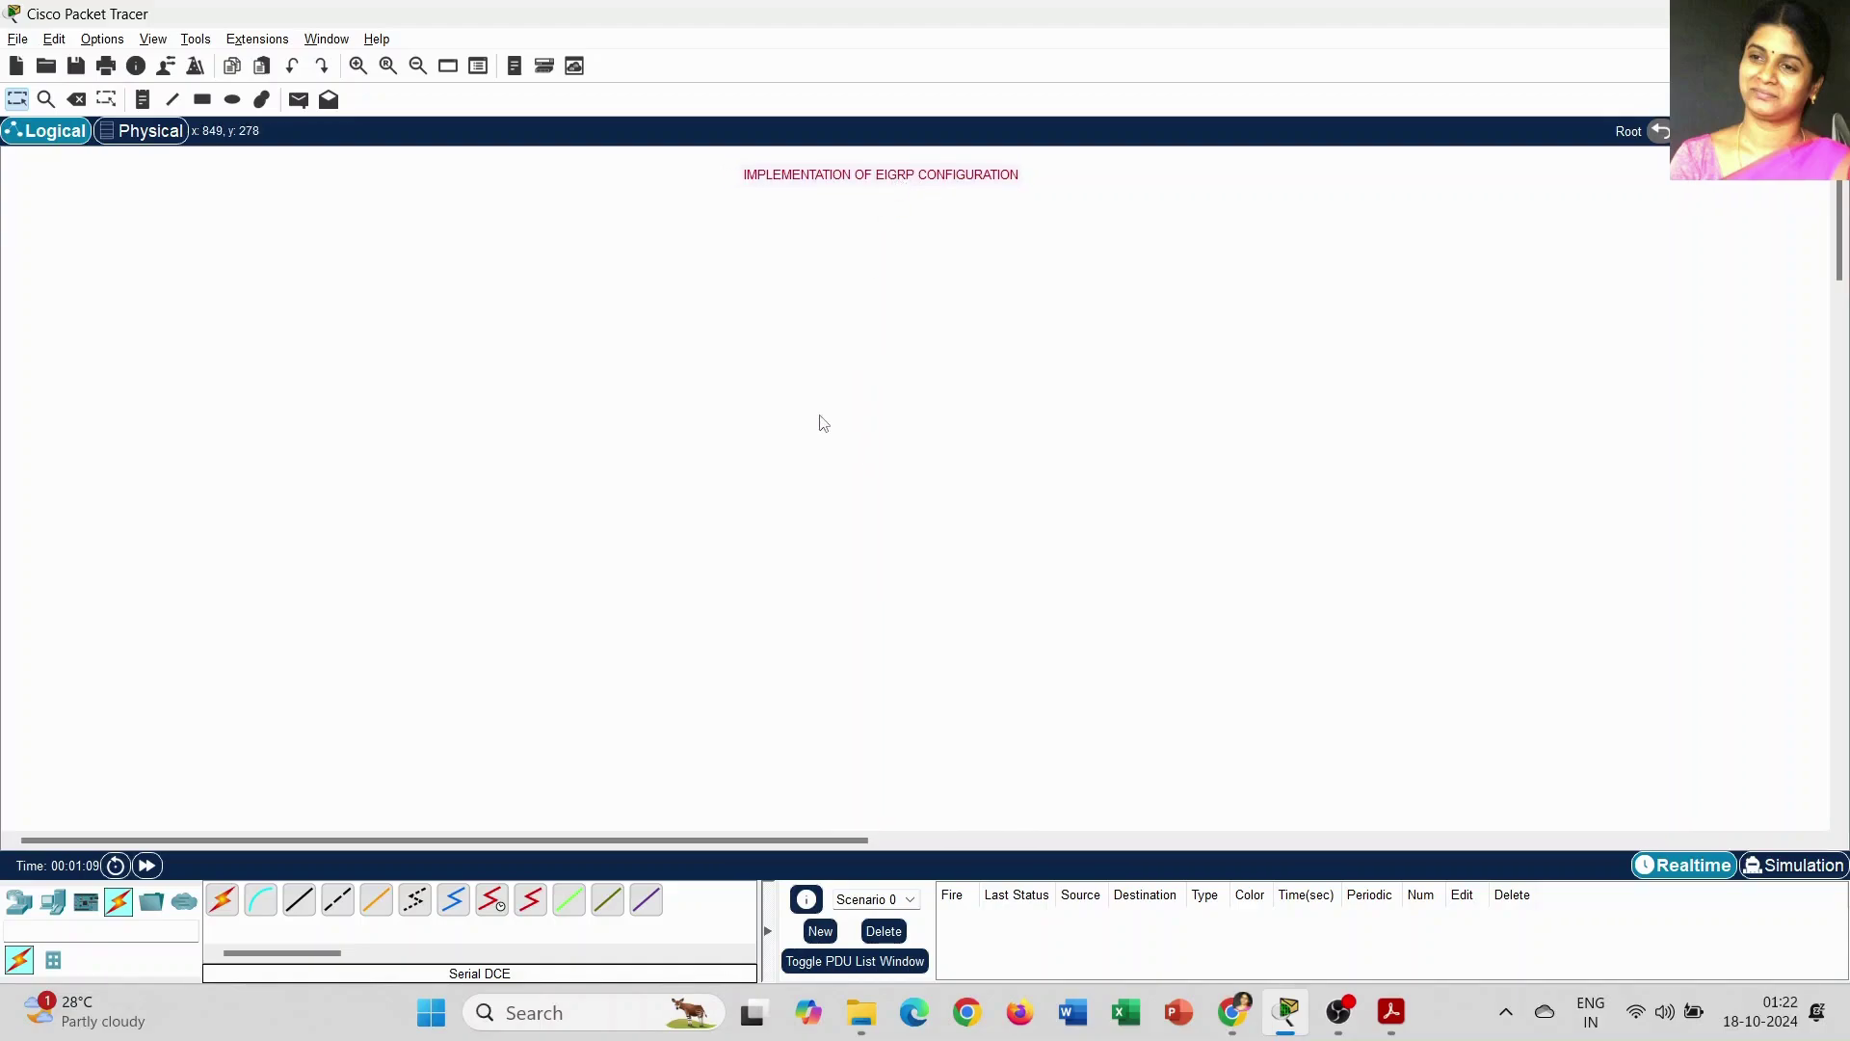
Step: Place six PC-PT end devices in a row across the lower part of the workspace, grouped in three pairs
click(53, 901)
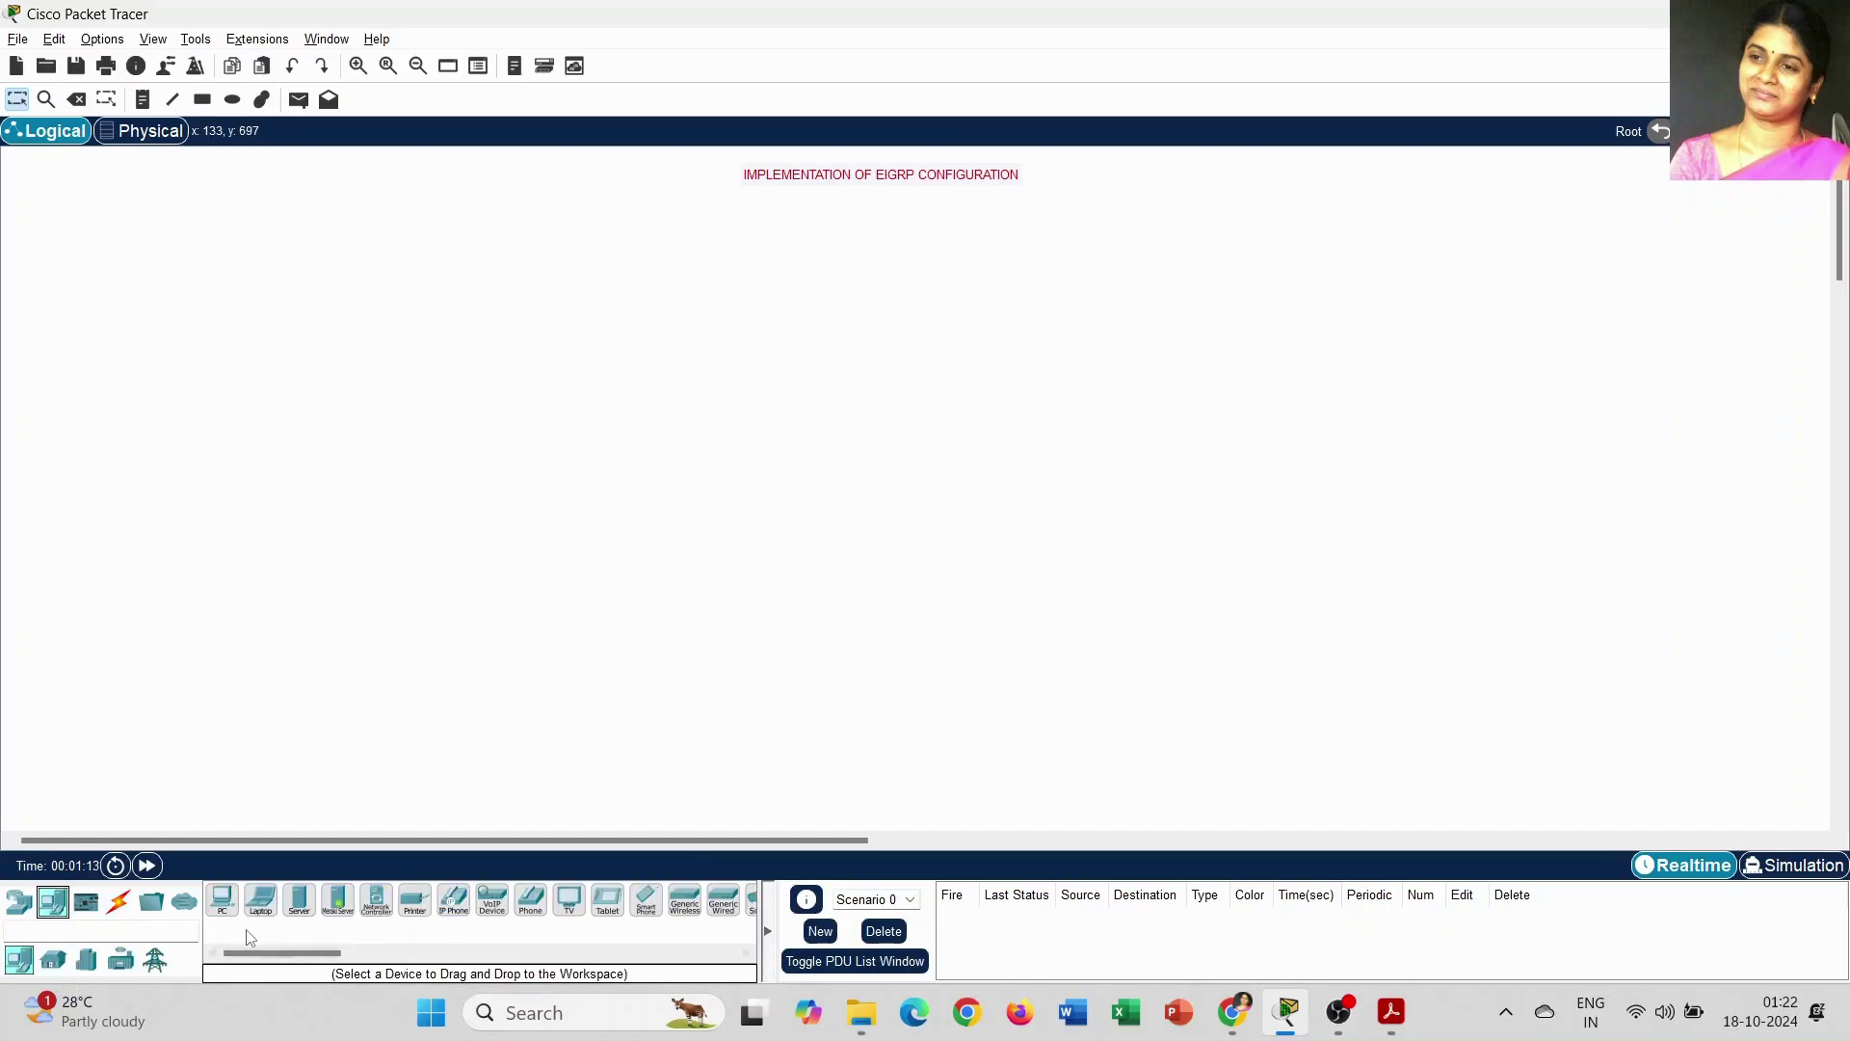
click(224, 914)
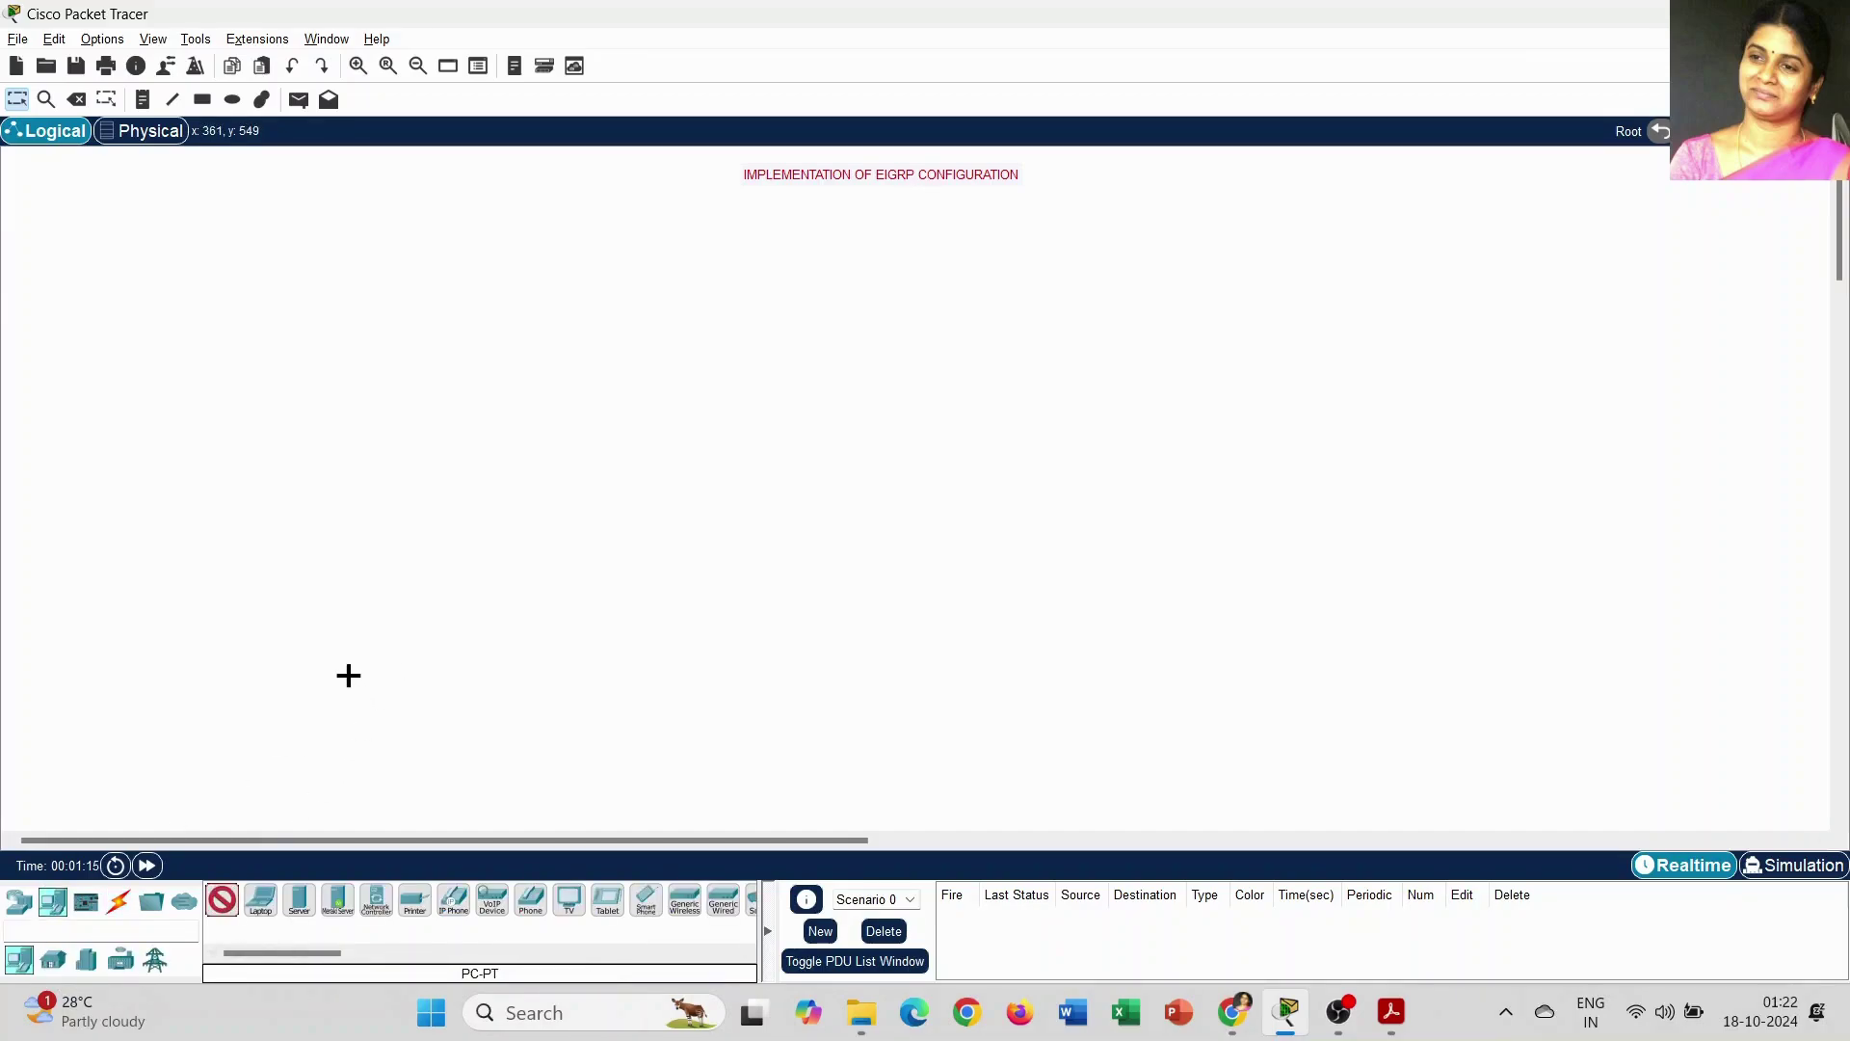
click(347, 675)
click(223, 904)
click(488, 676)
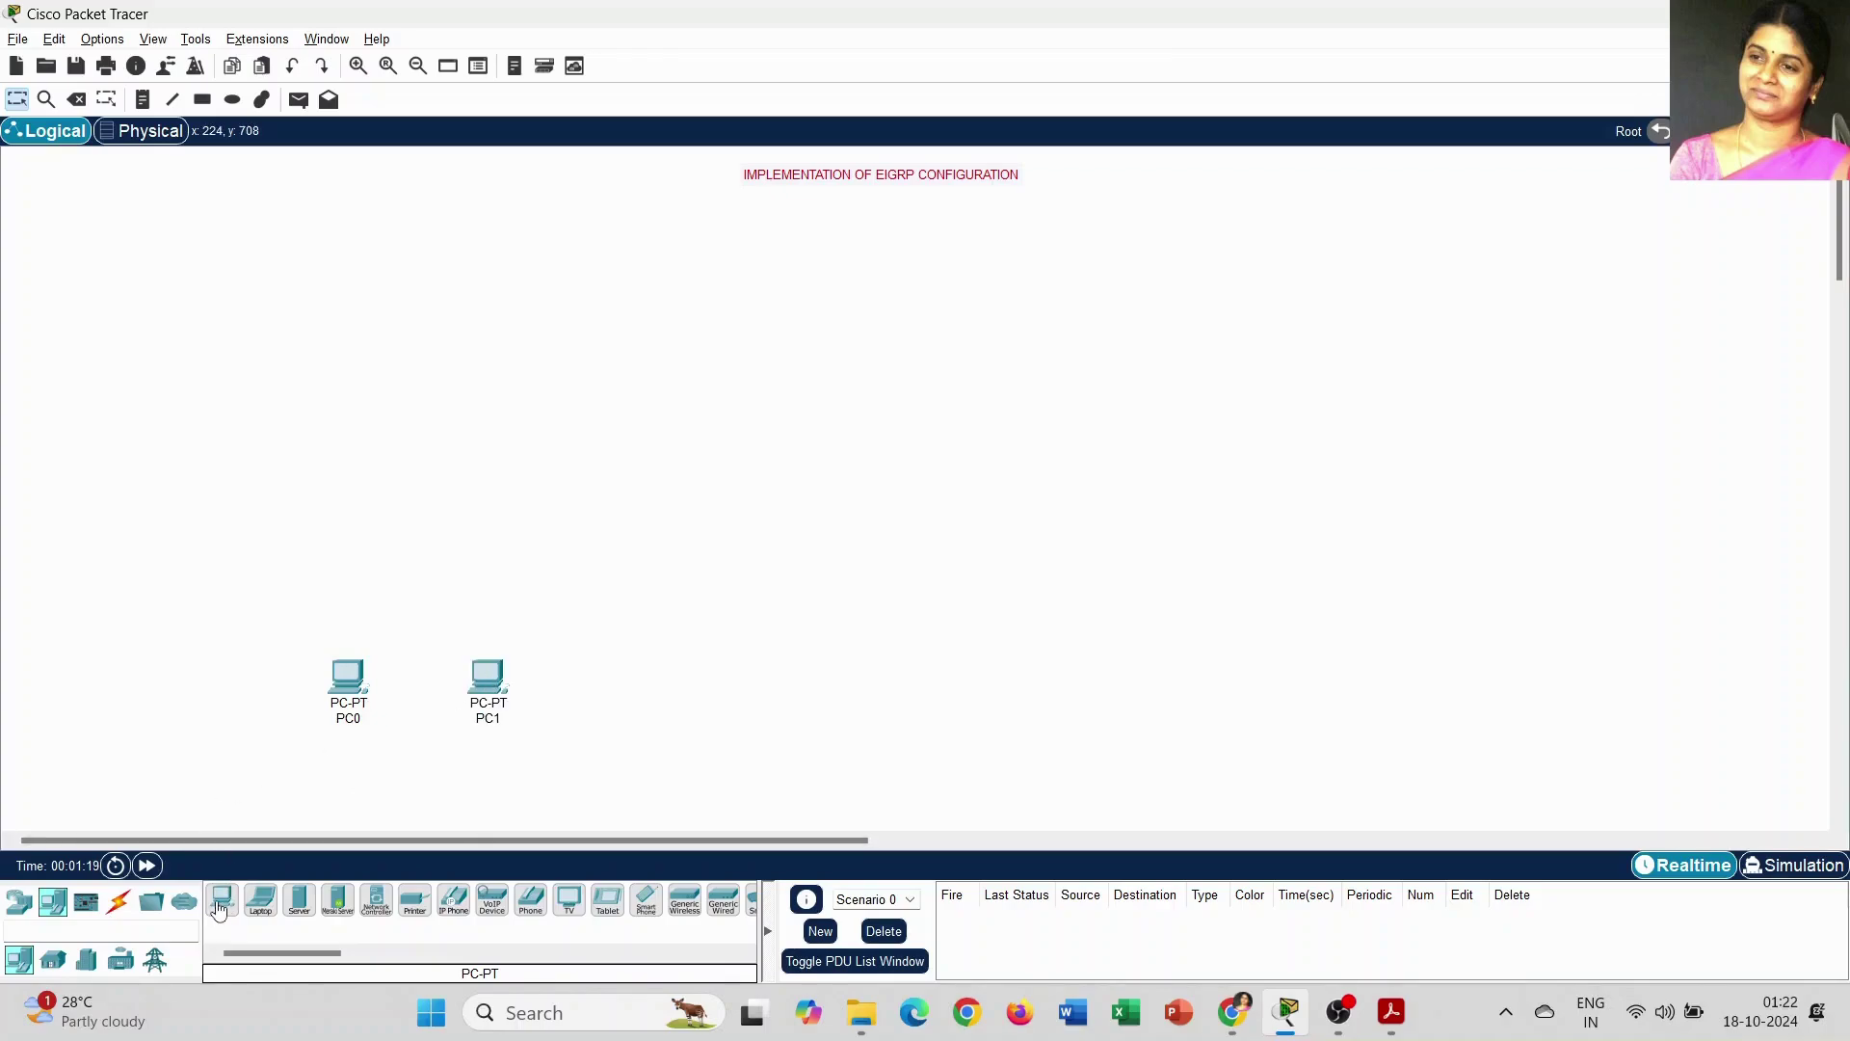
click(220, 911)
click(710, 674)
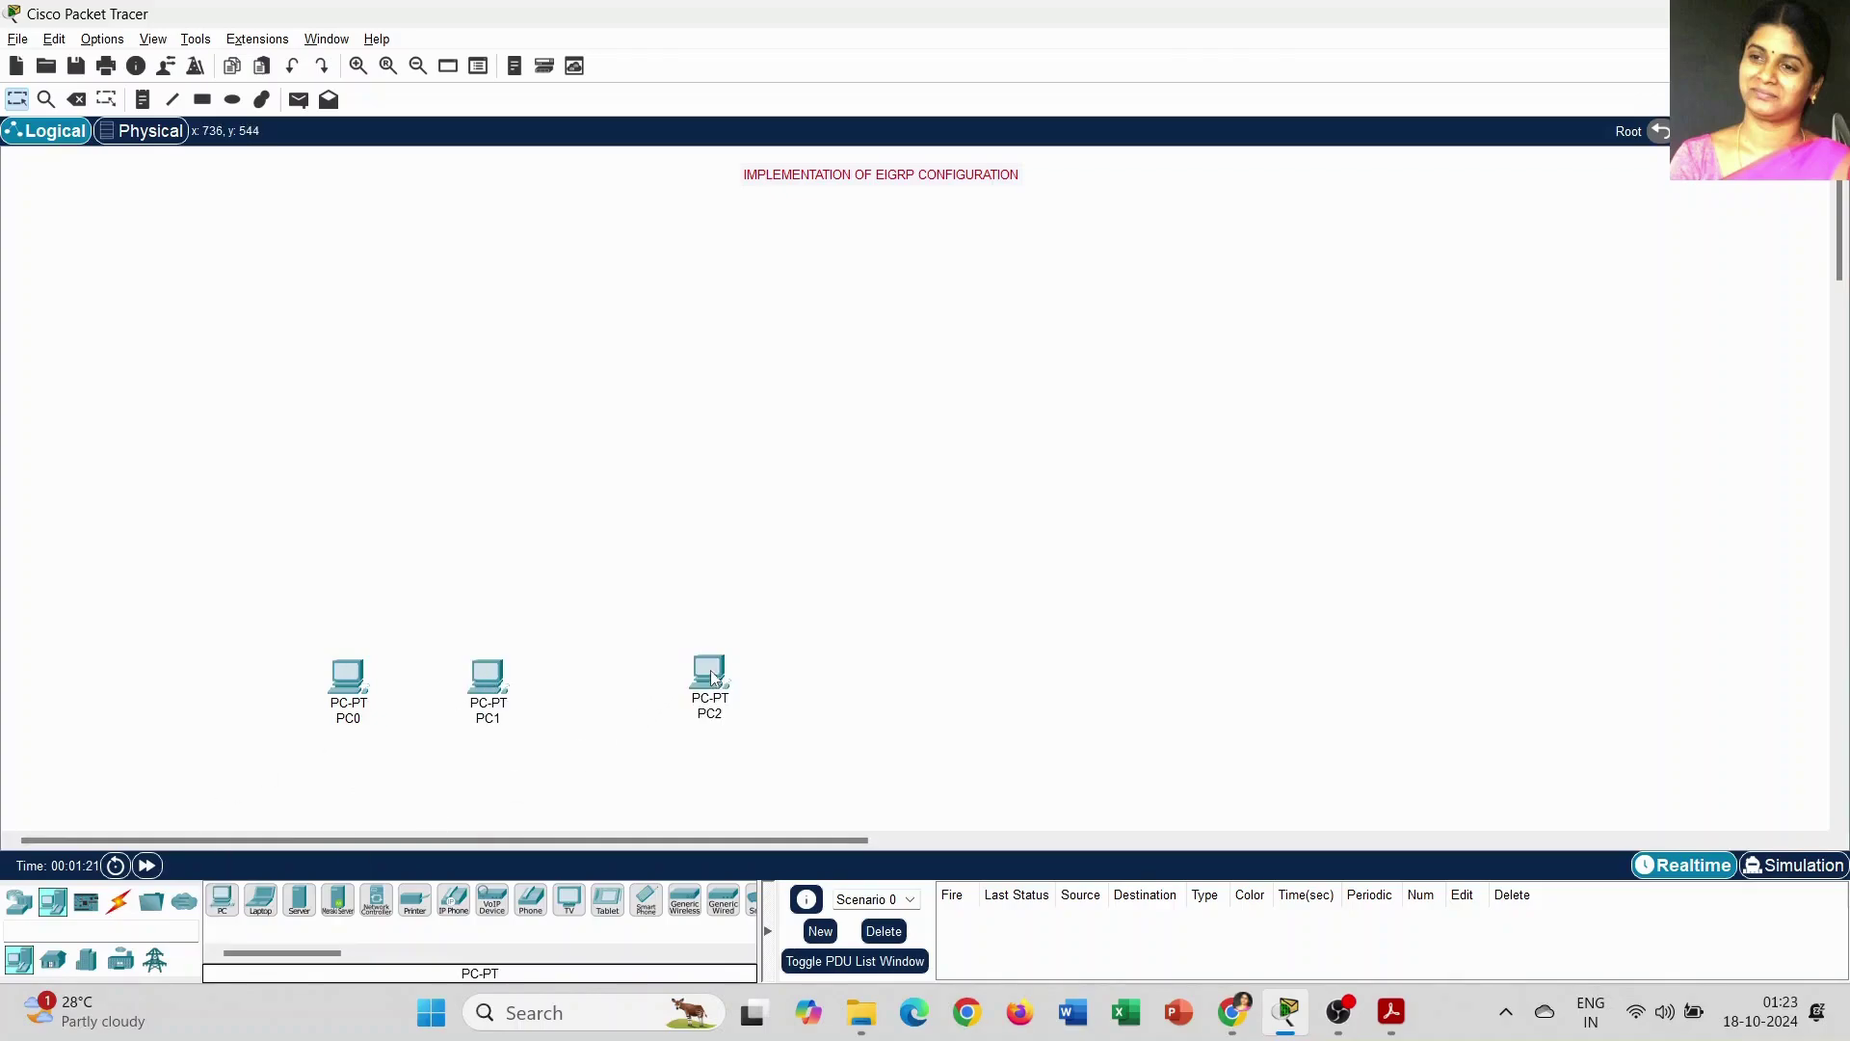
click(223, 902)
click(860, 673)
click(222, 903)
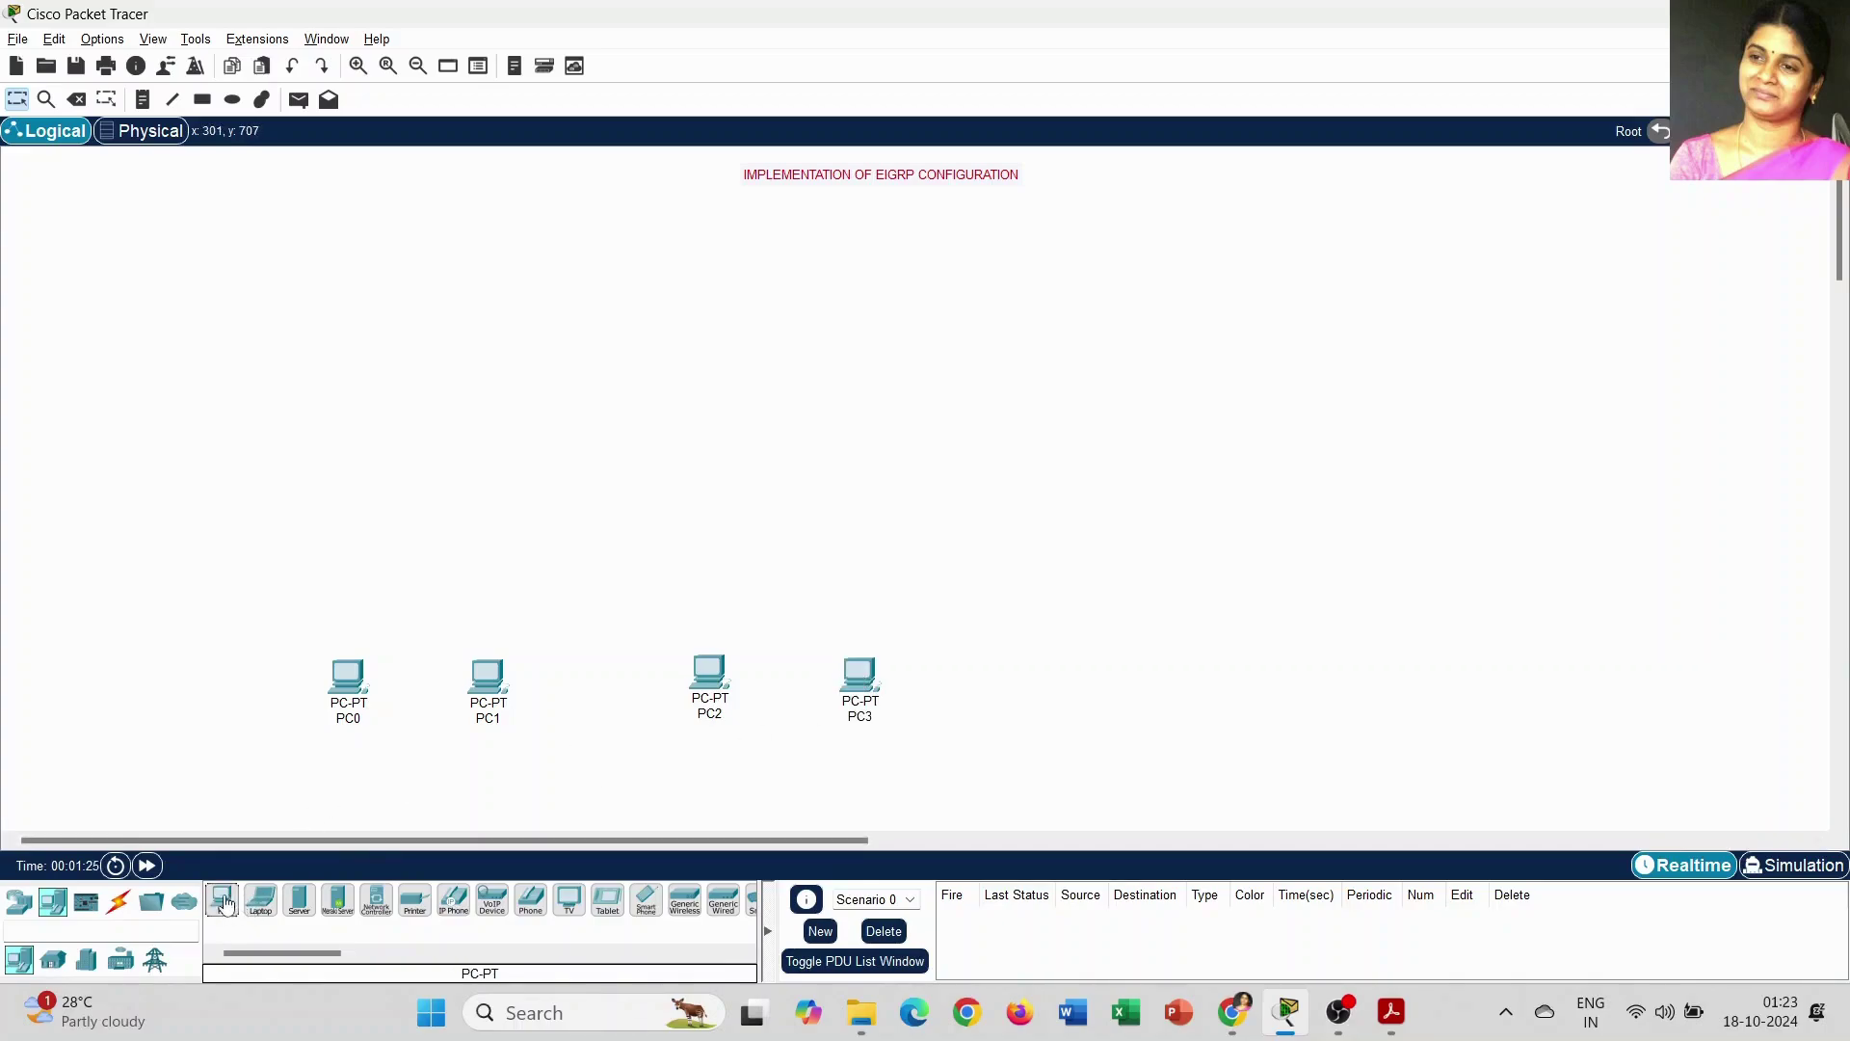
click(1132, 663)
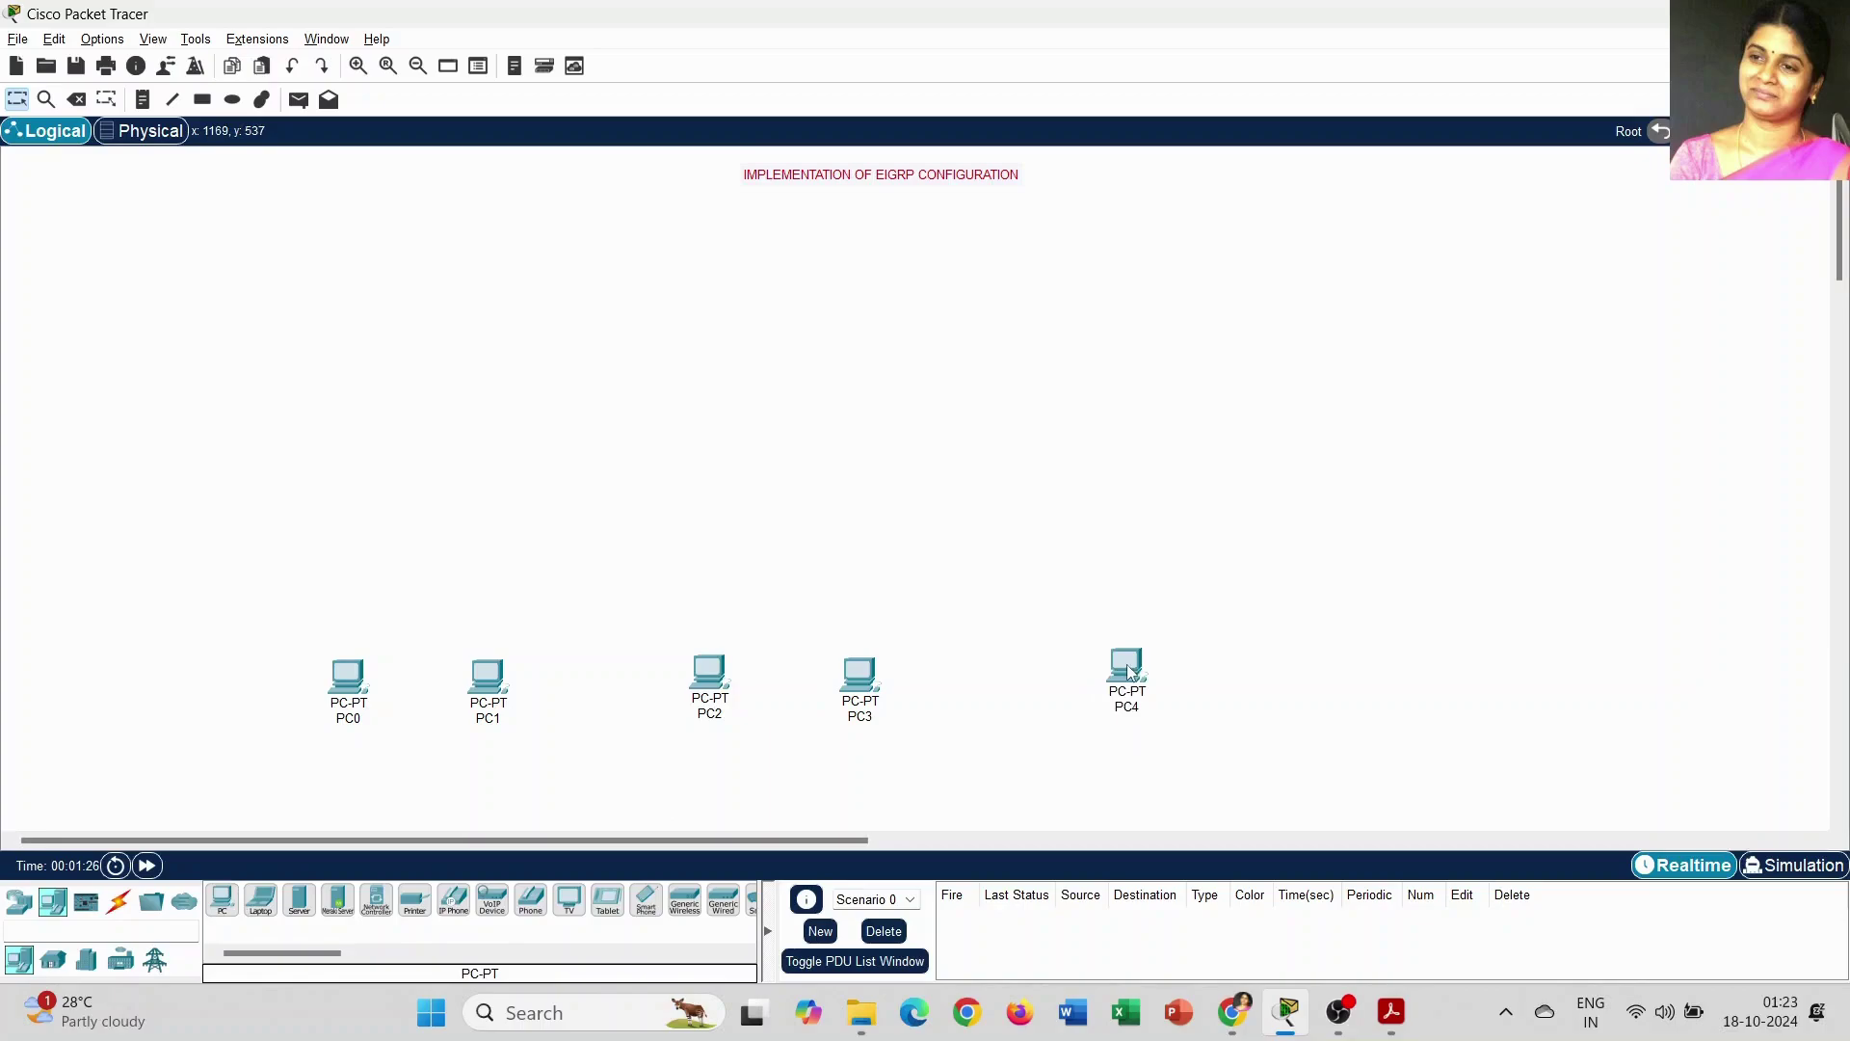
click(223, 902)
click(1301, 670)
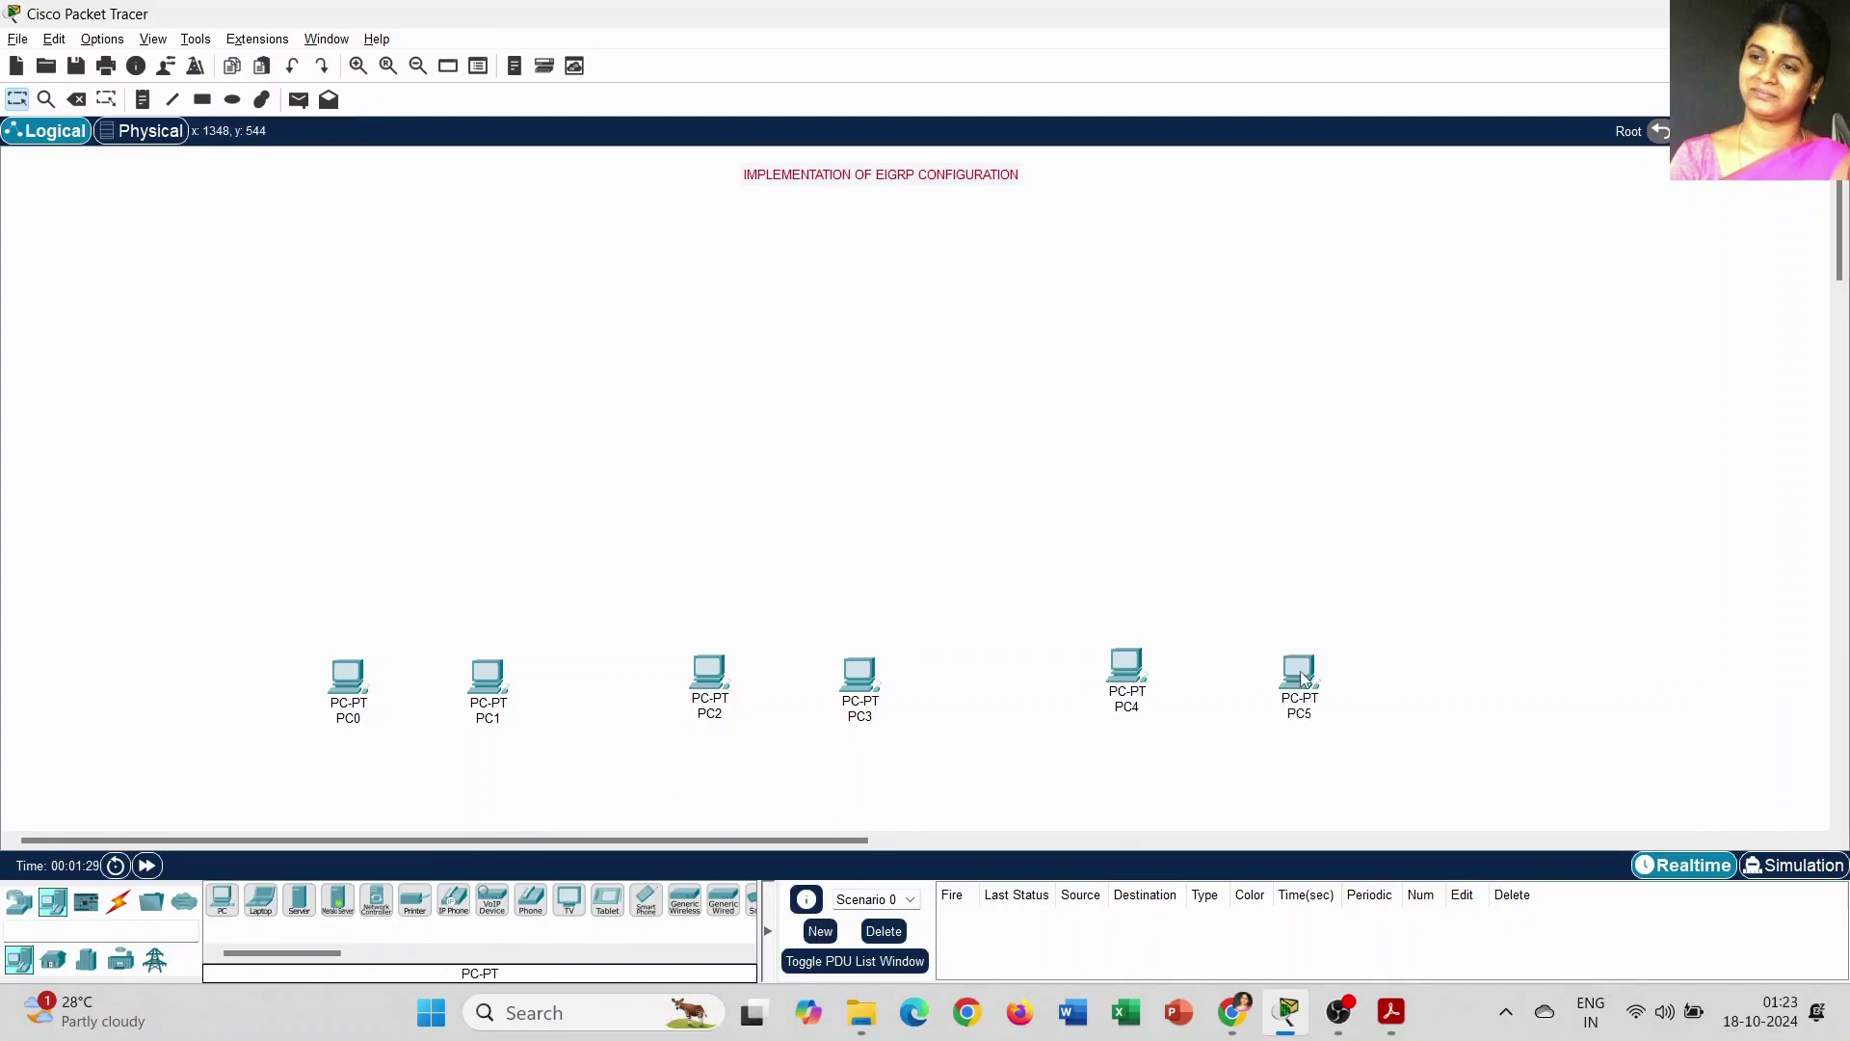
Step: Place three Switch-PT switches in a row, one above each pair of PCs
click(21, 905)
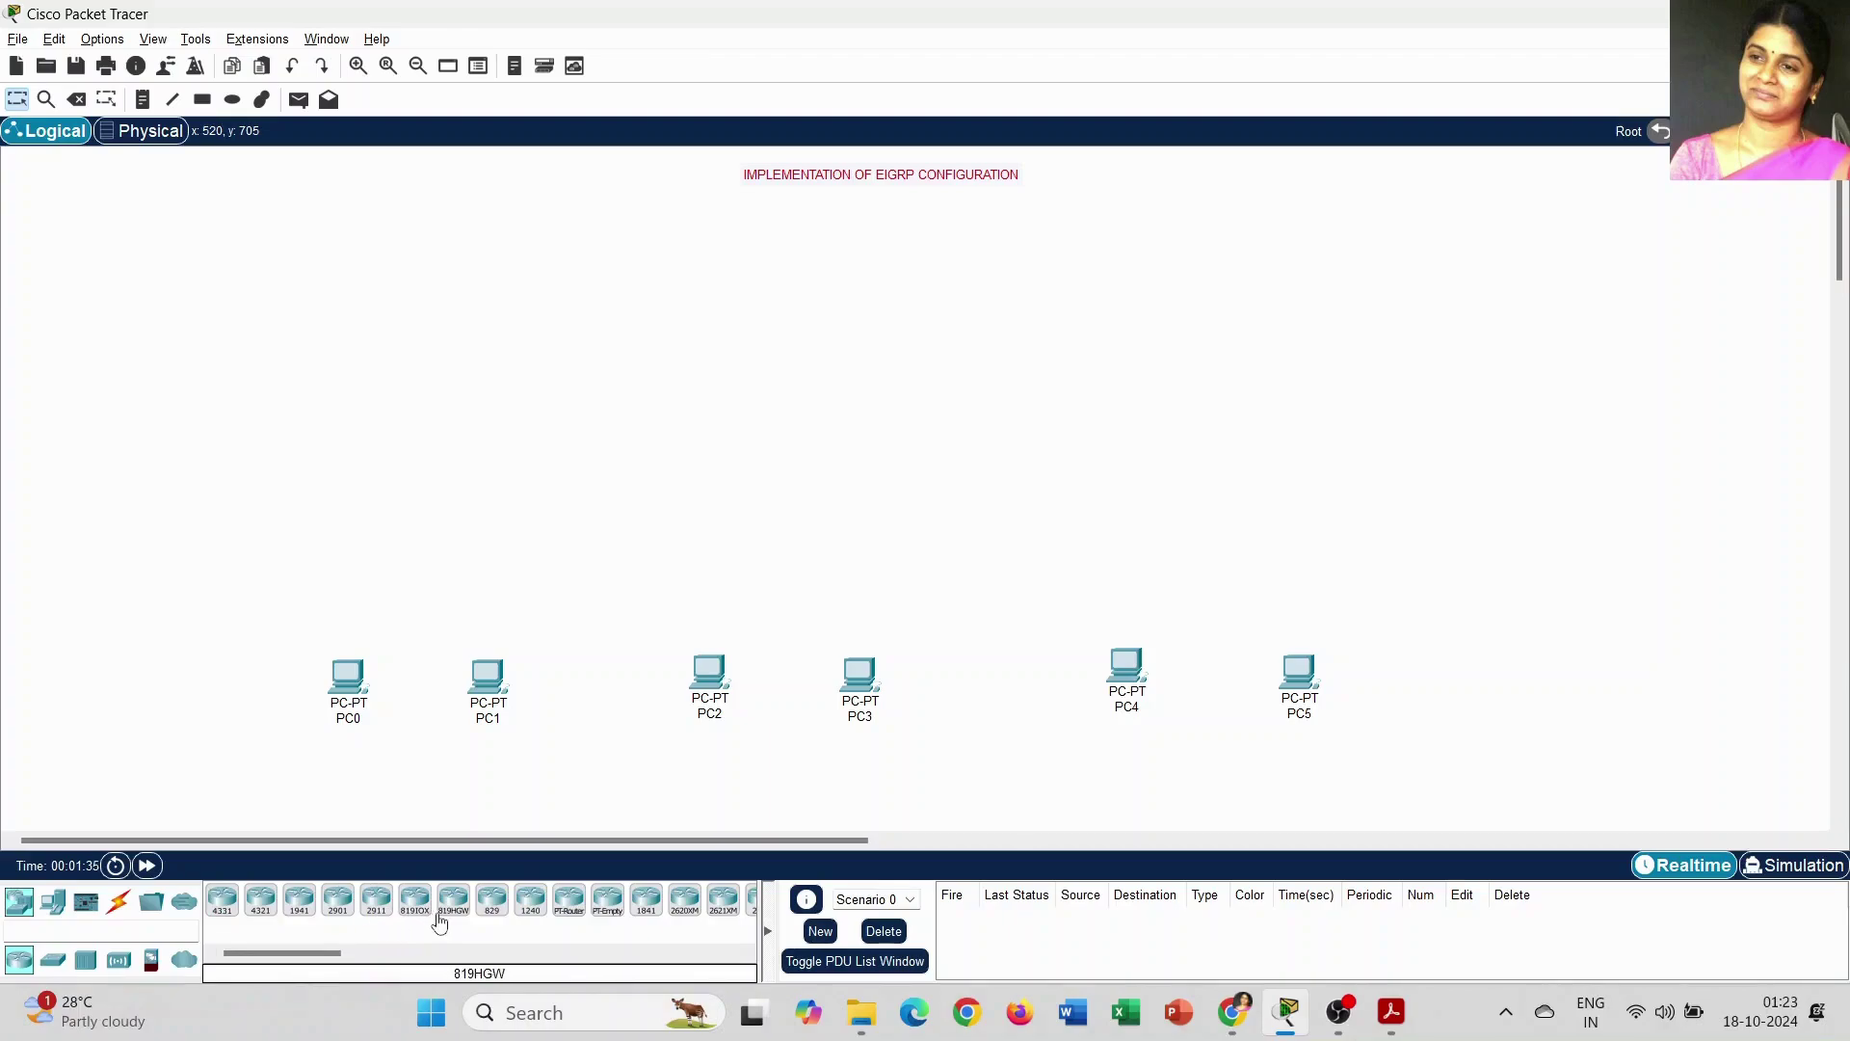
click(53, 959)
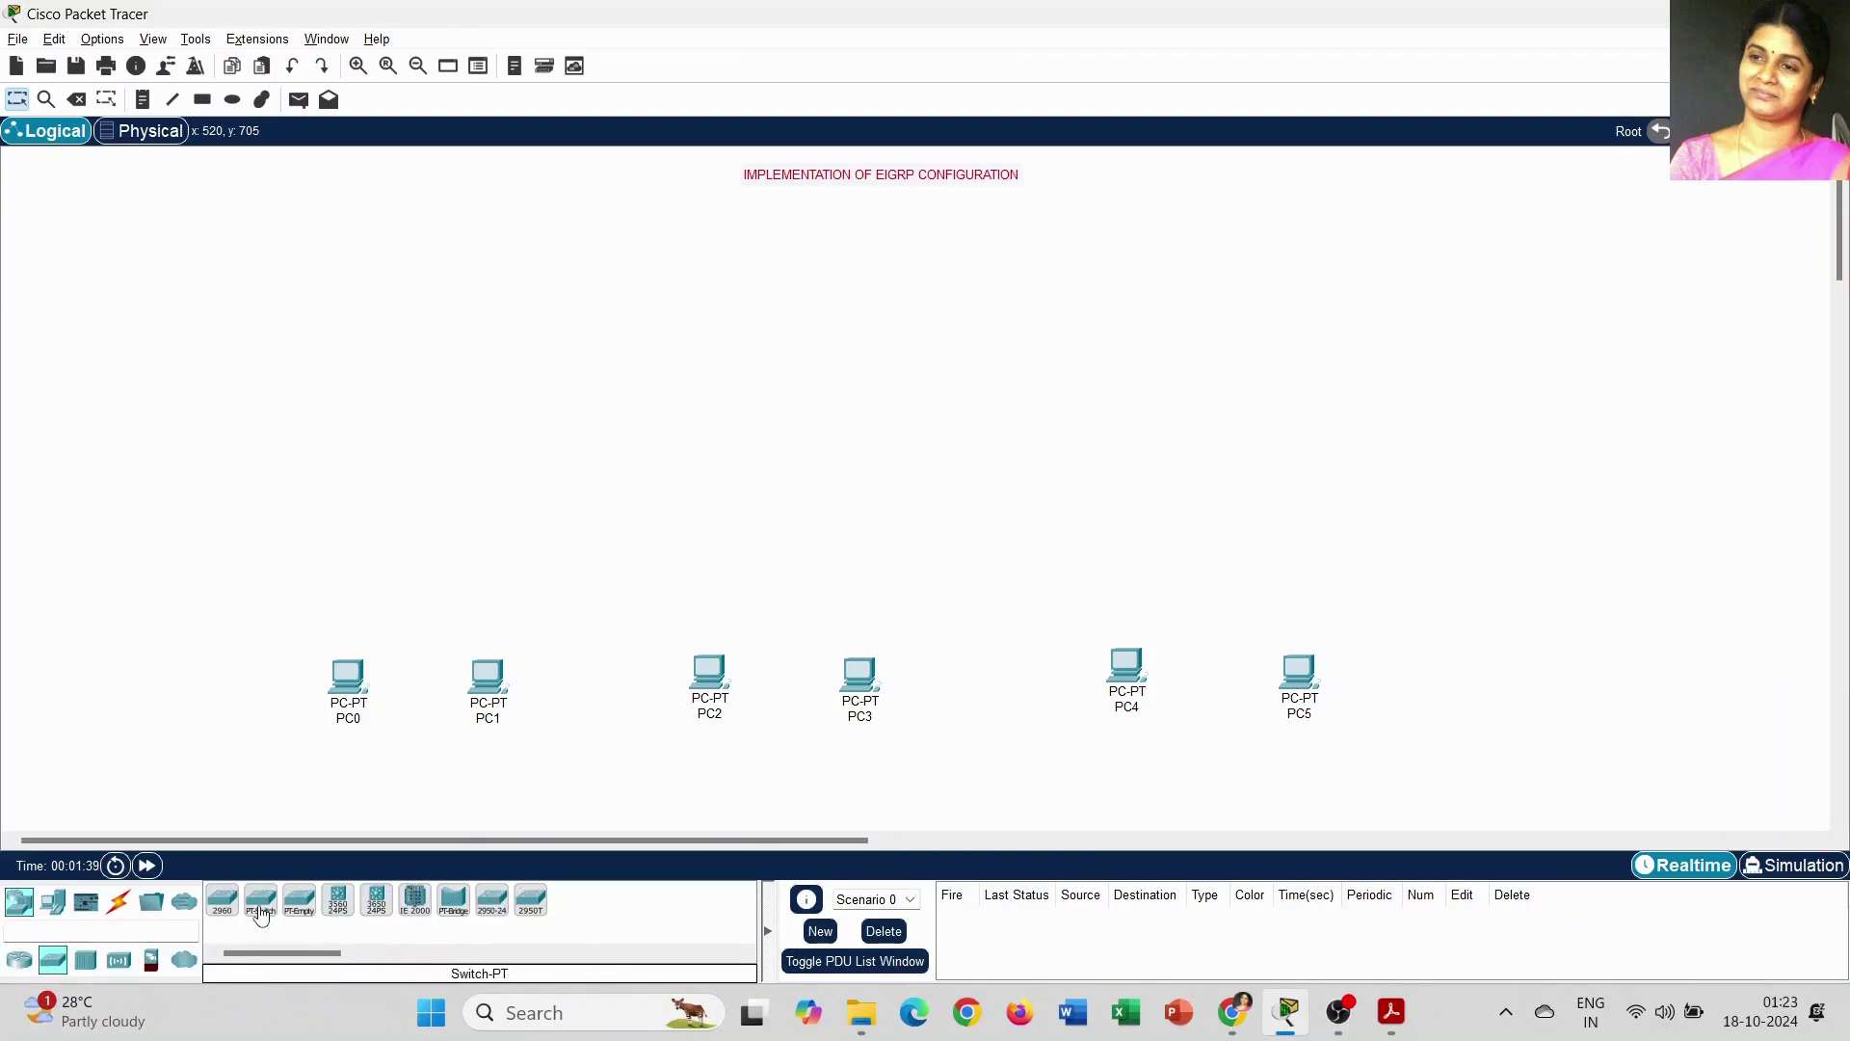
click(261, 904)
click(417, 531)
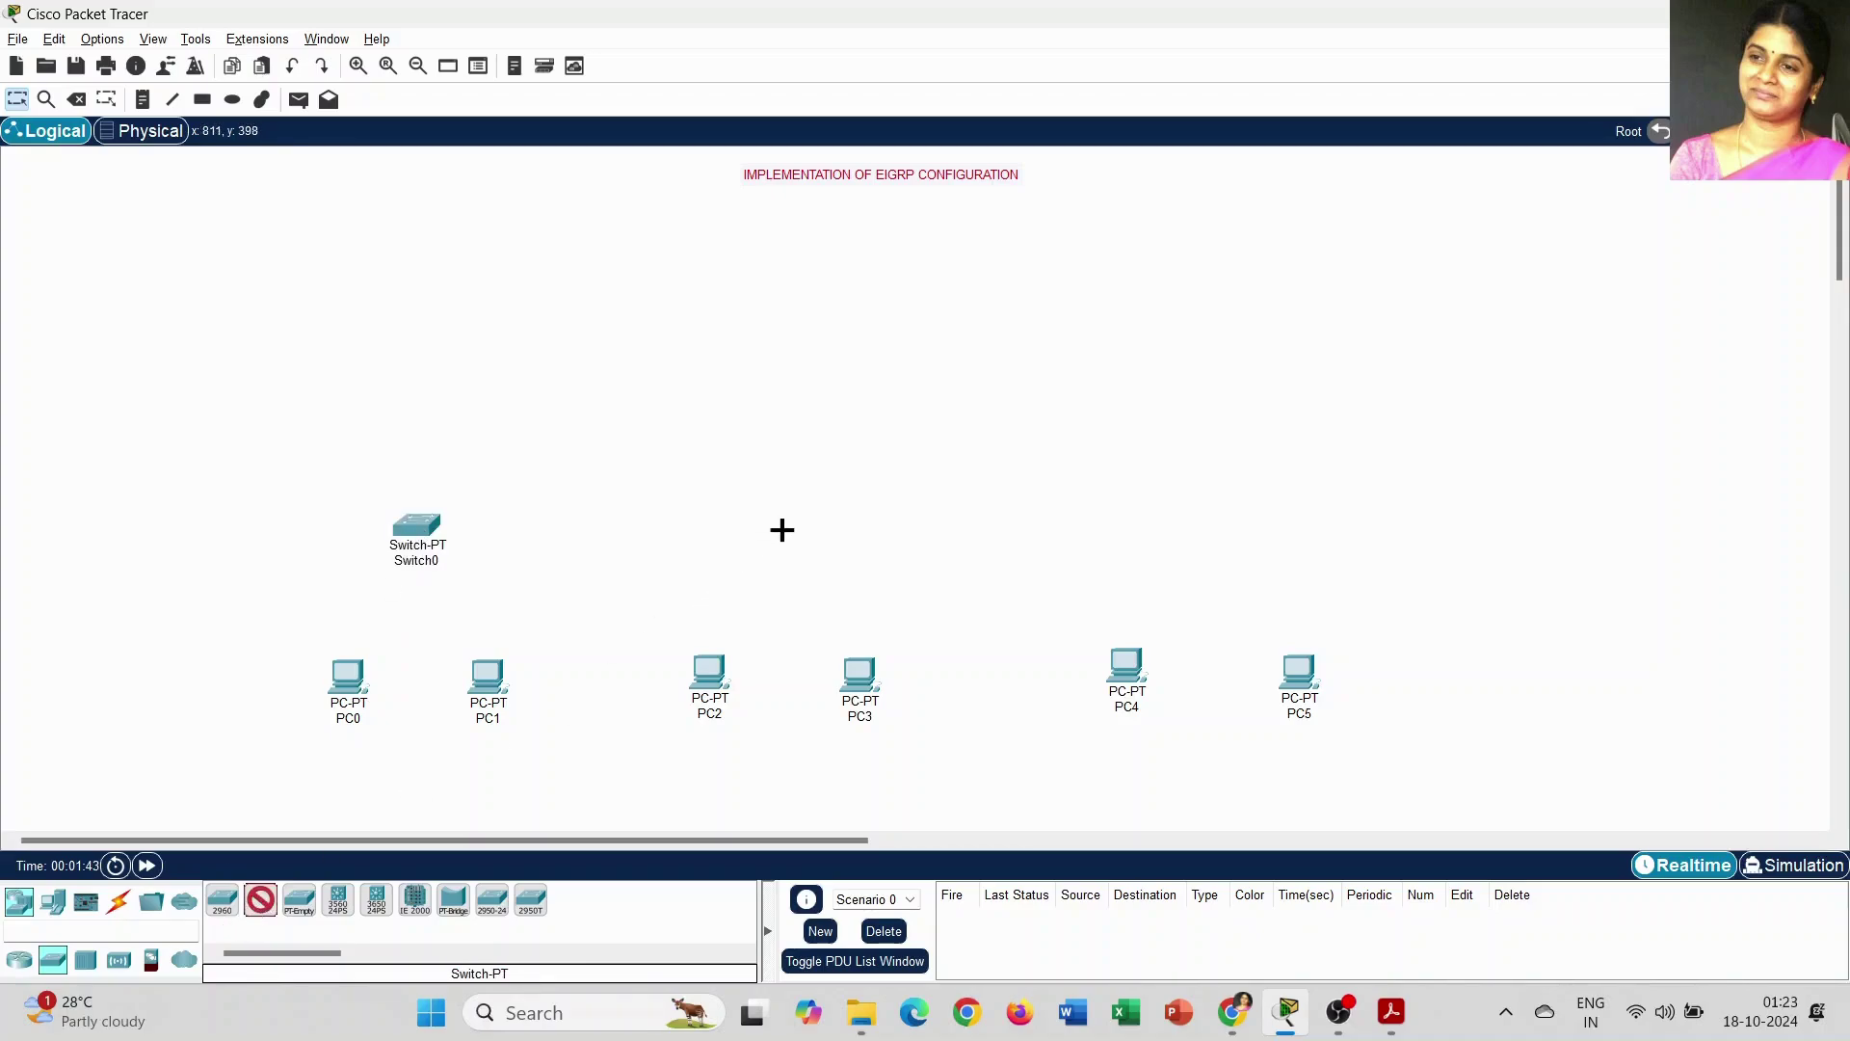
click(793, 530)
click(258, 912)
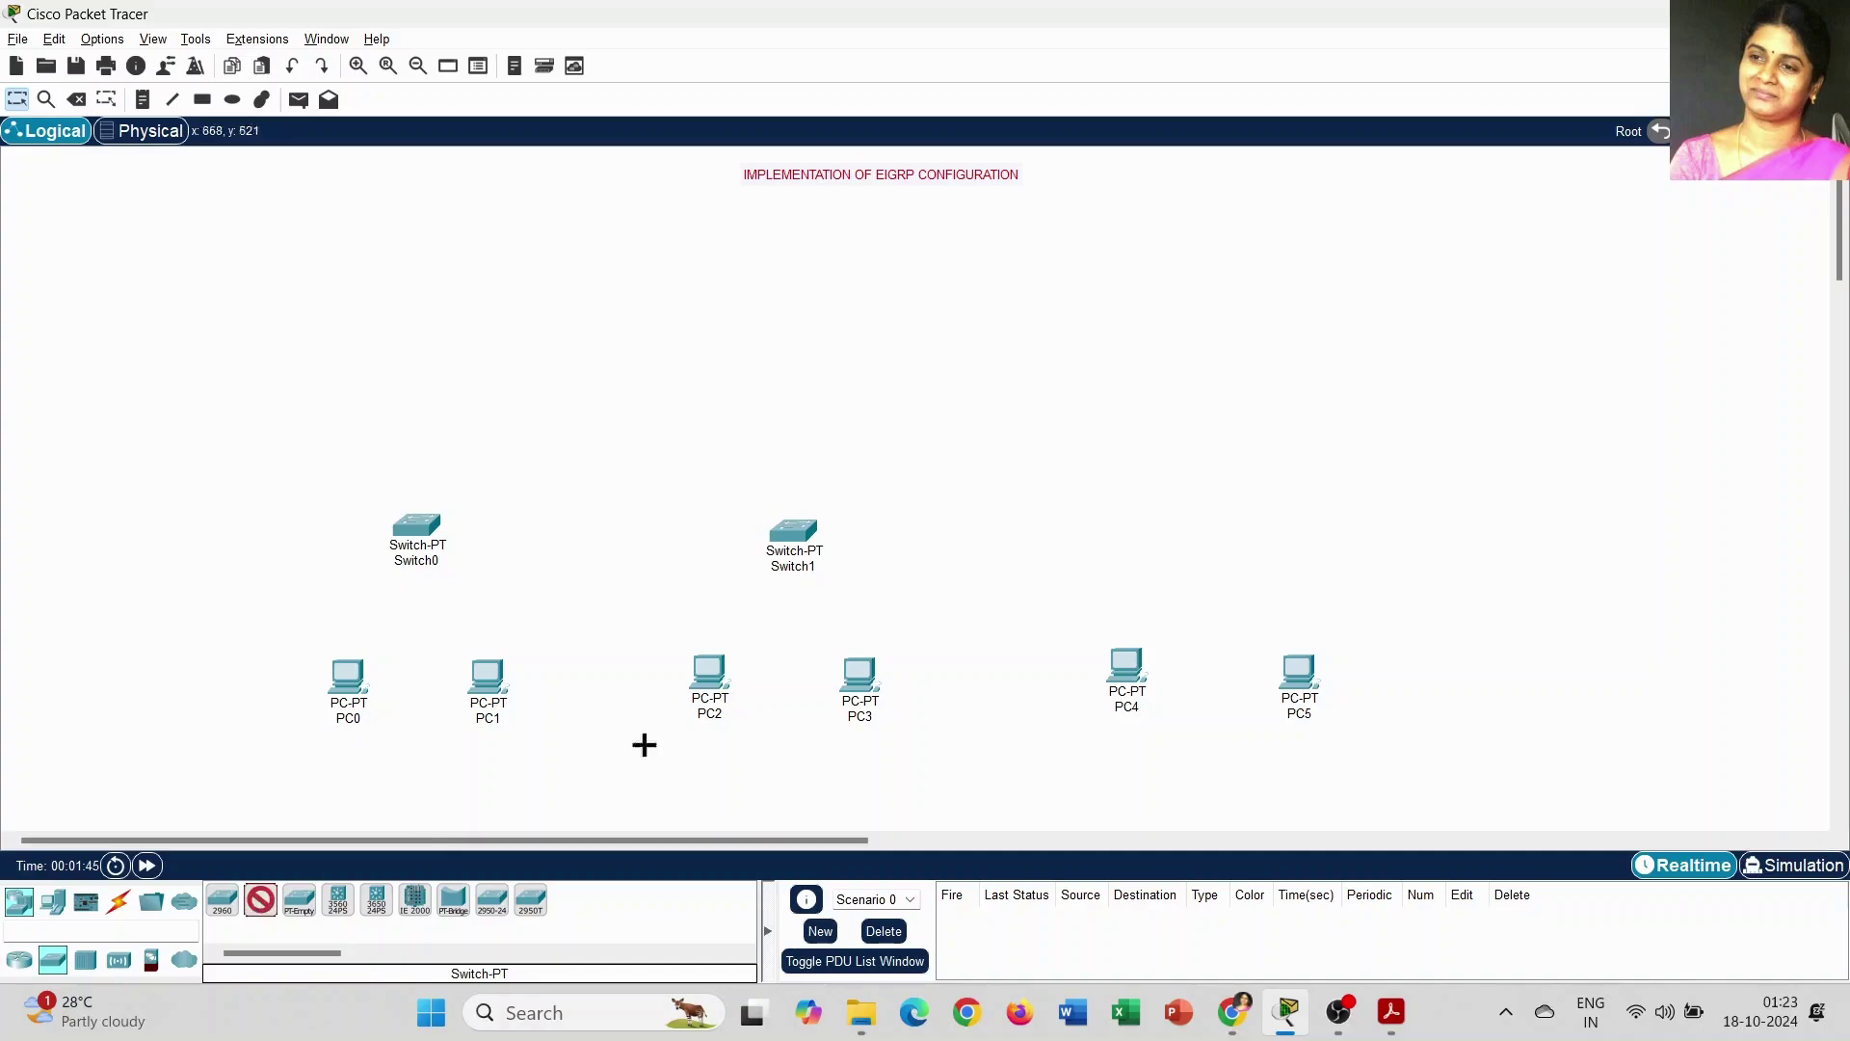
click(1212, 520)
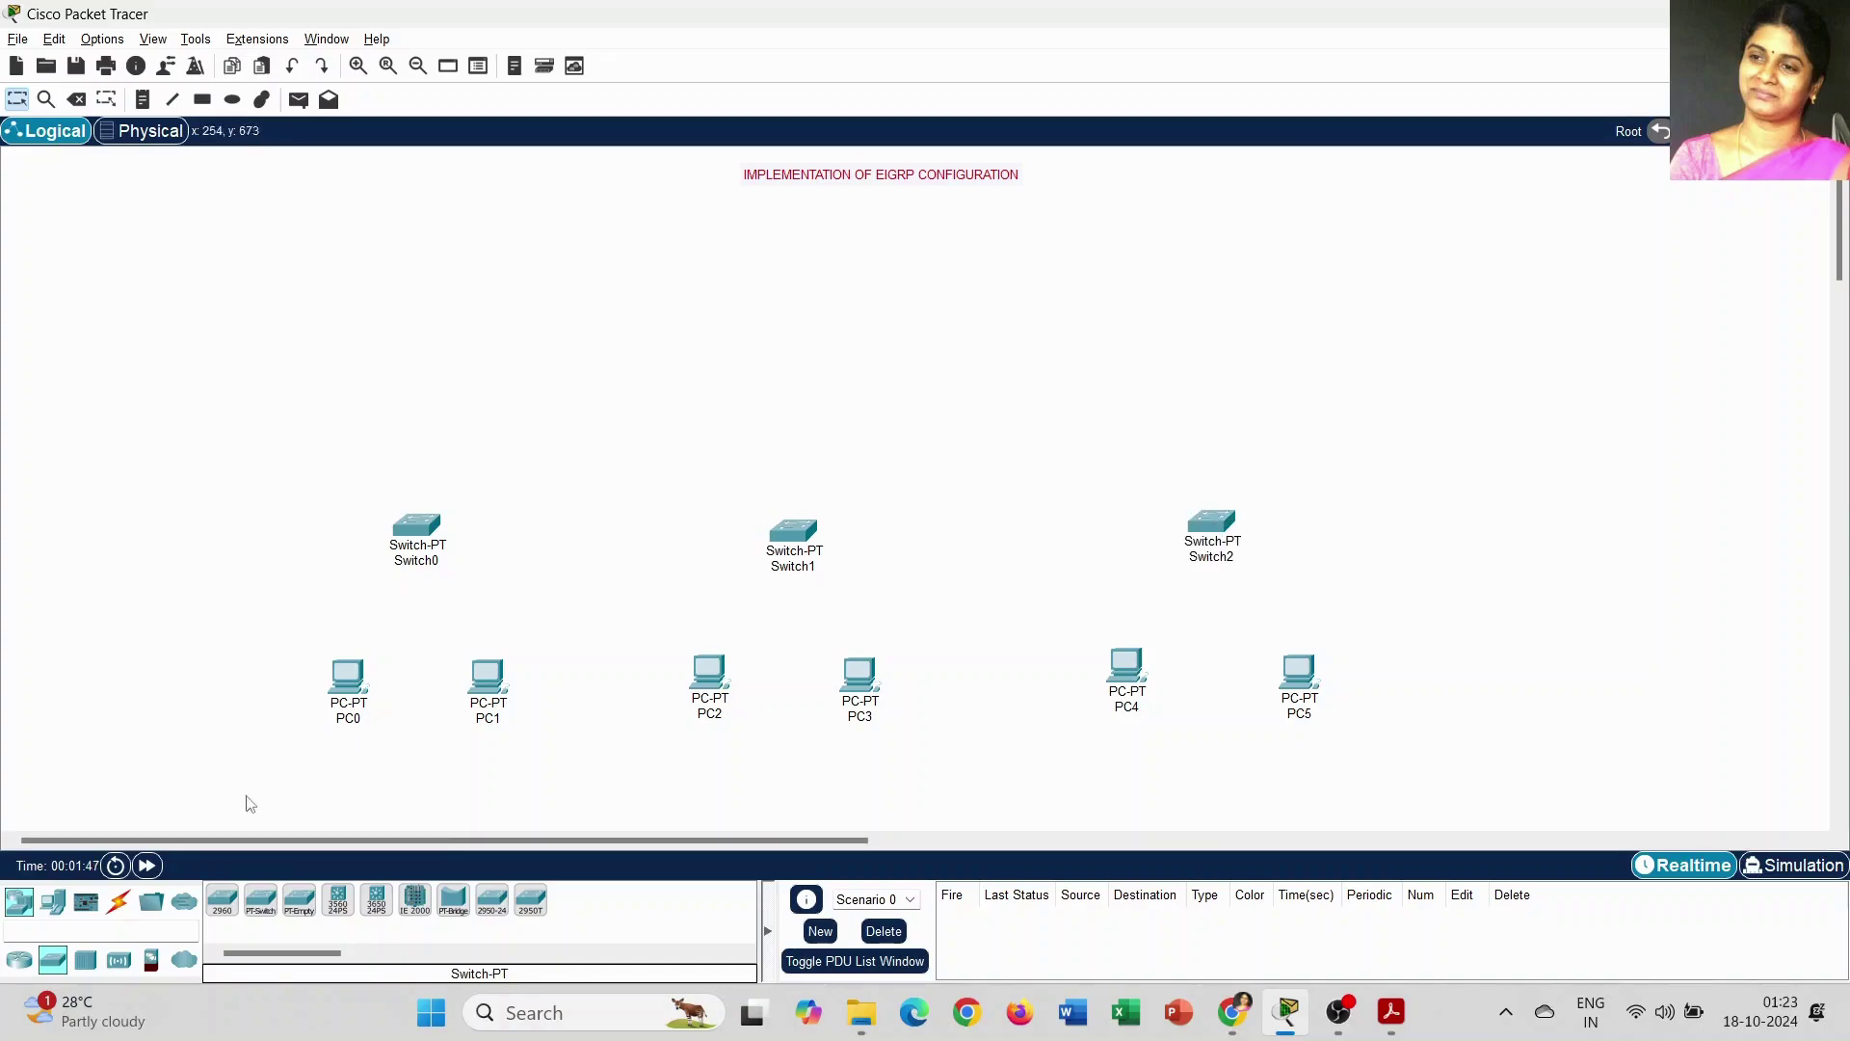
Step: Place three Router-PT routers in a row between the title and the switches
click(23, 961)
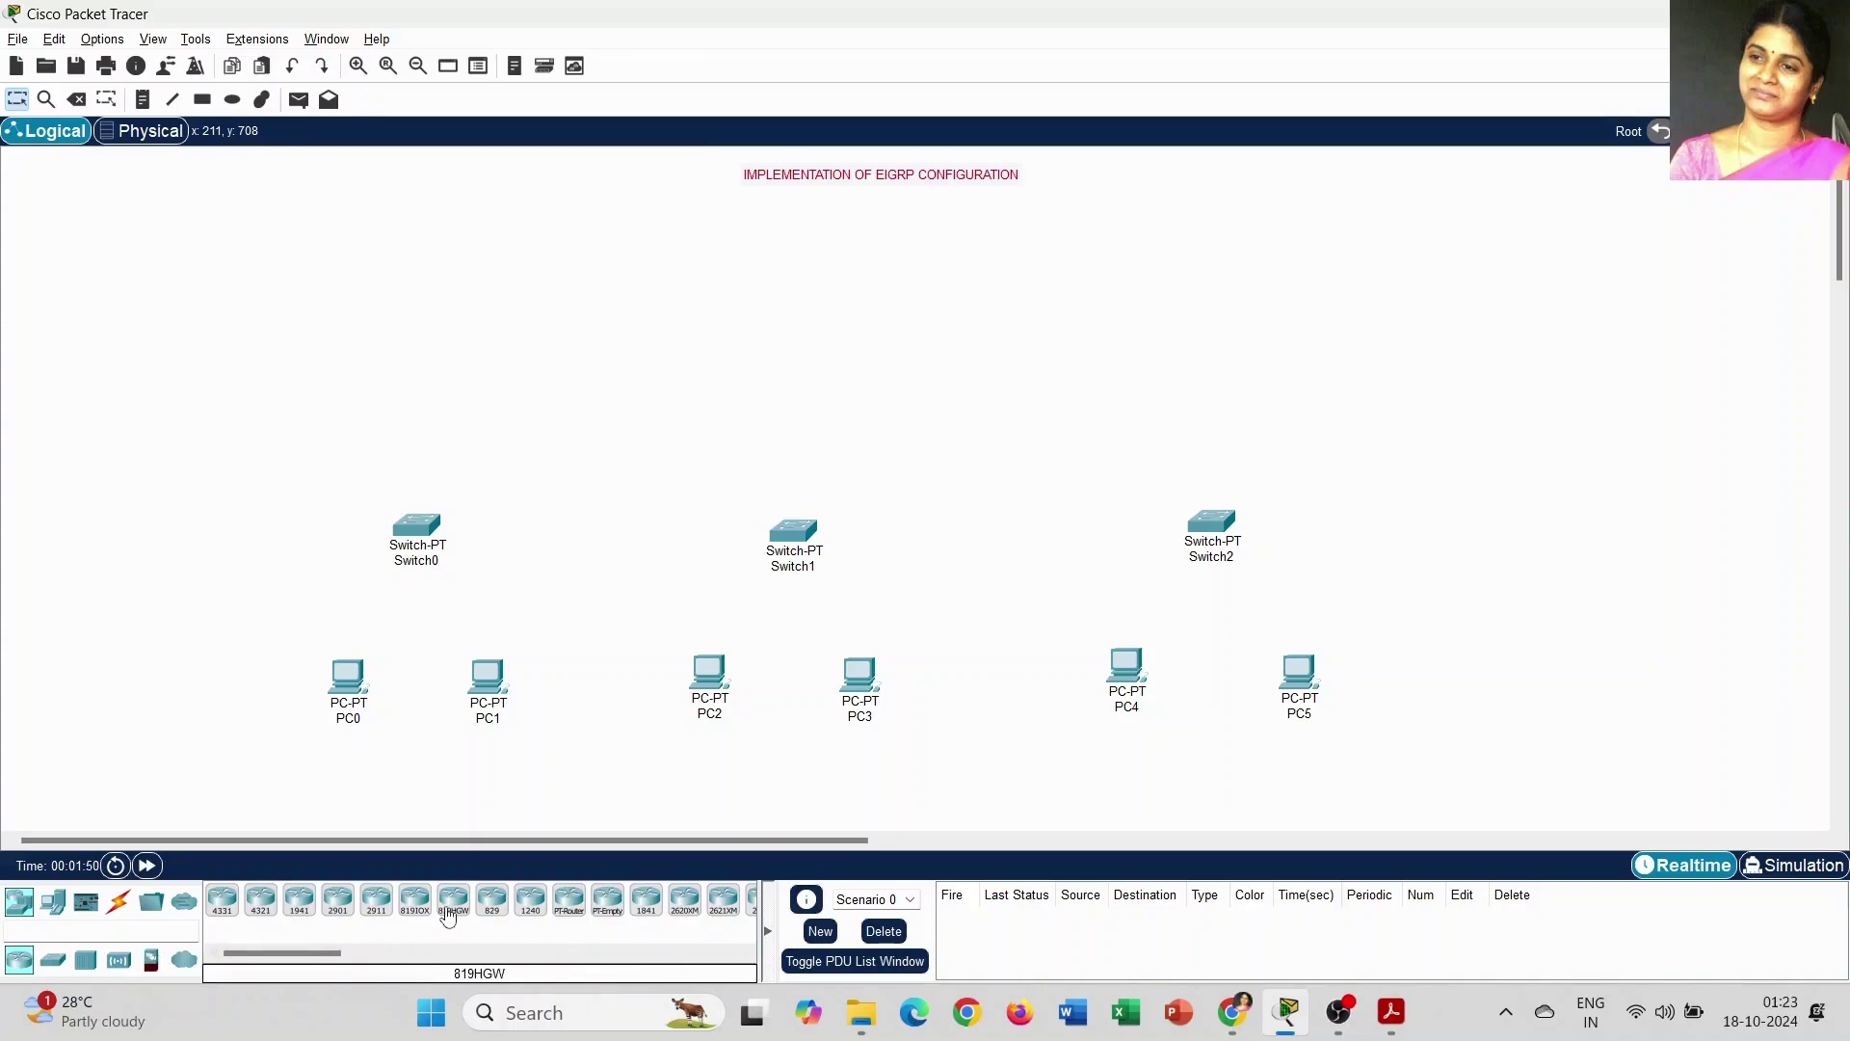
click(569, 899)
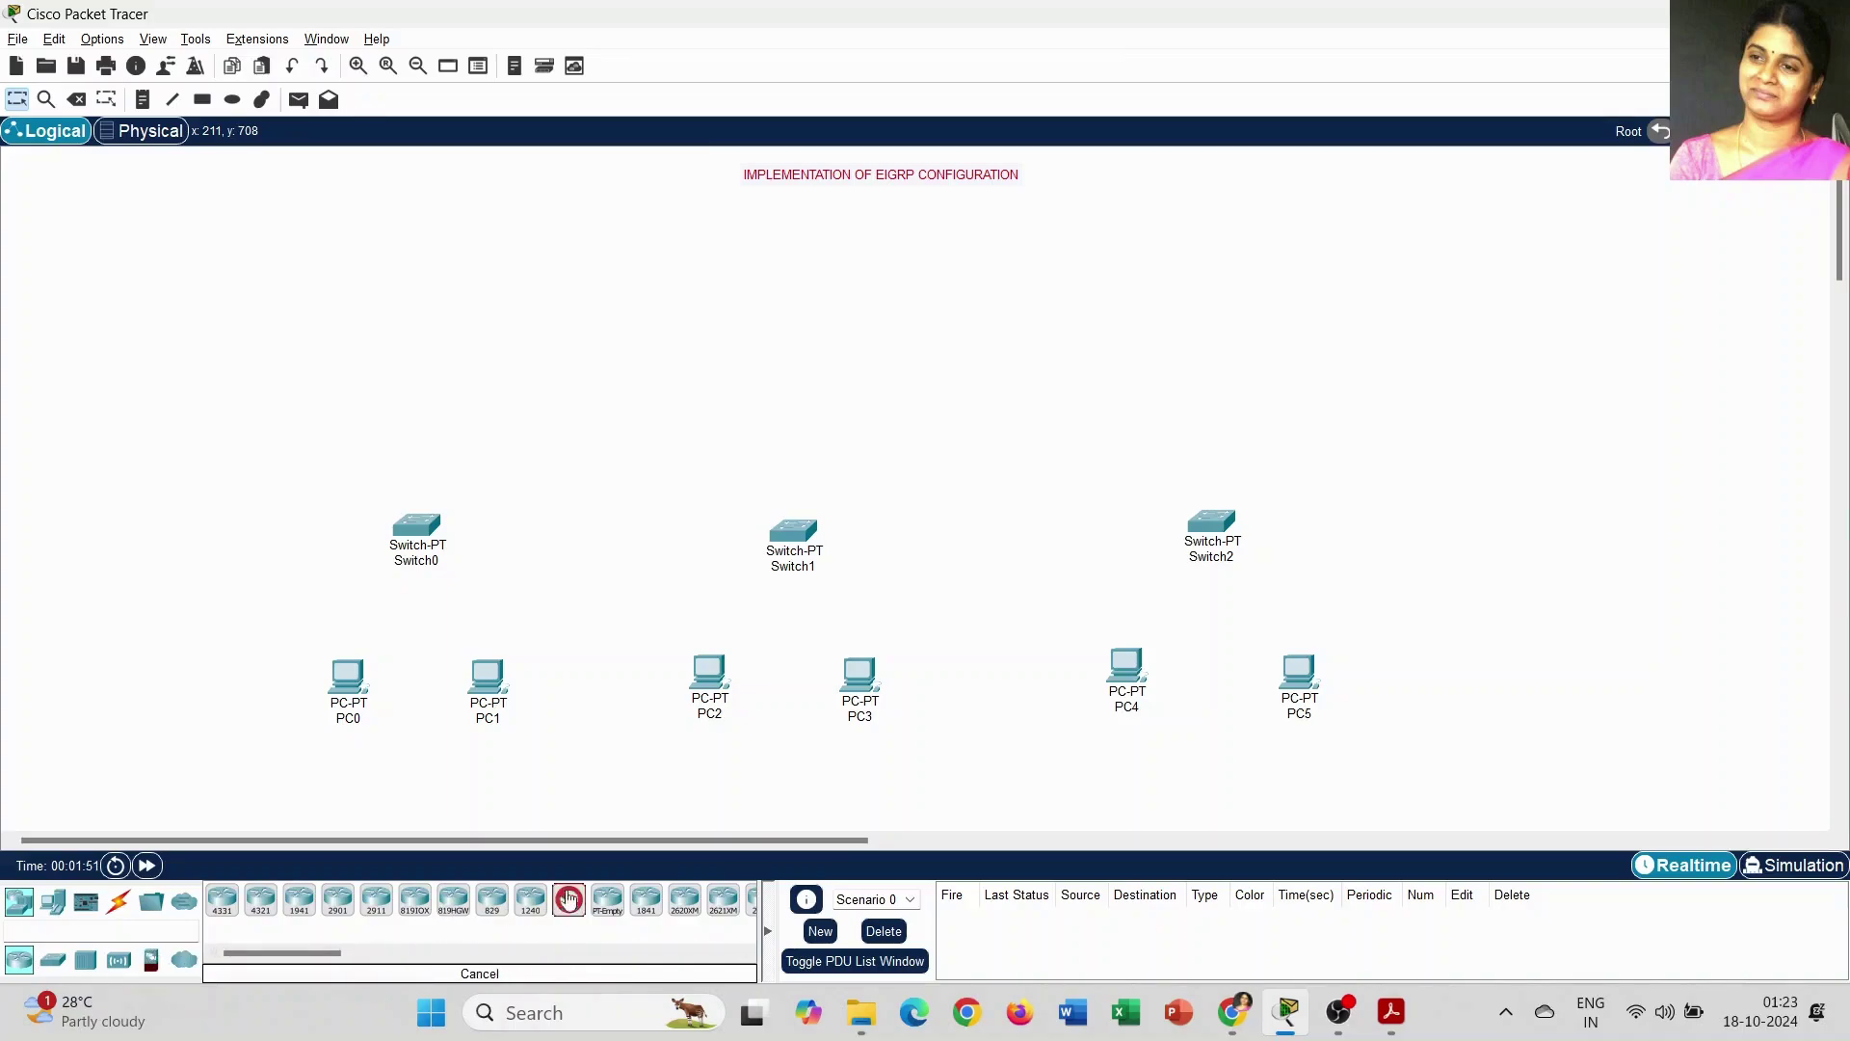
click(576, 305)
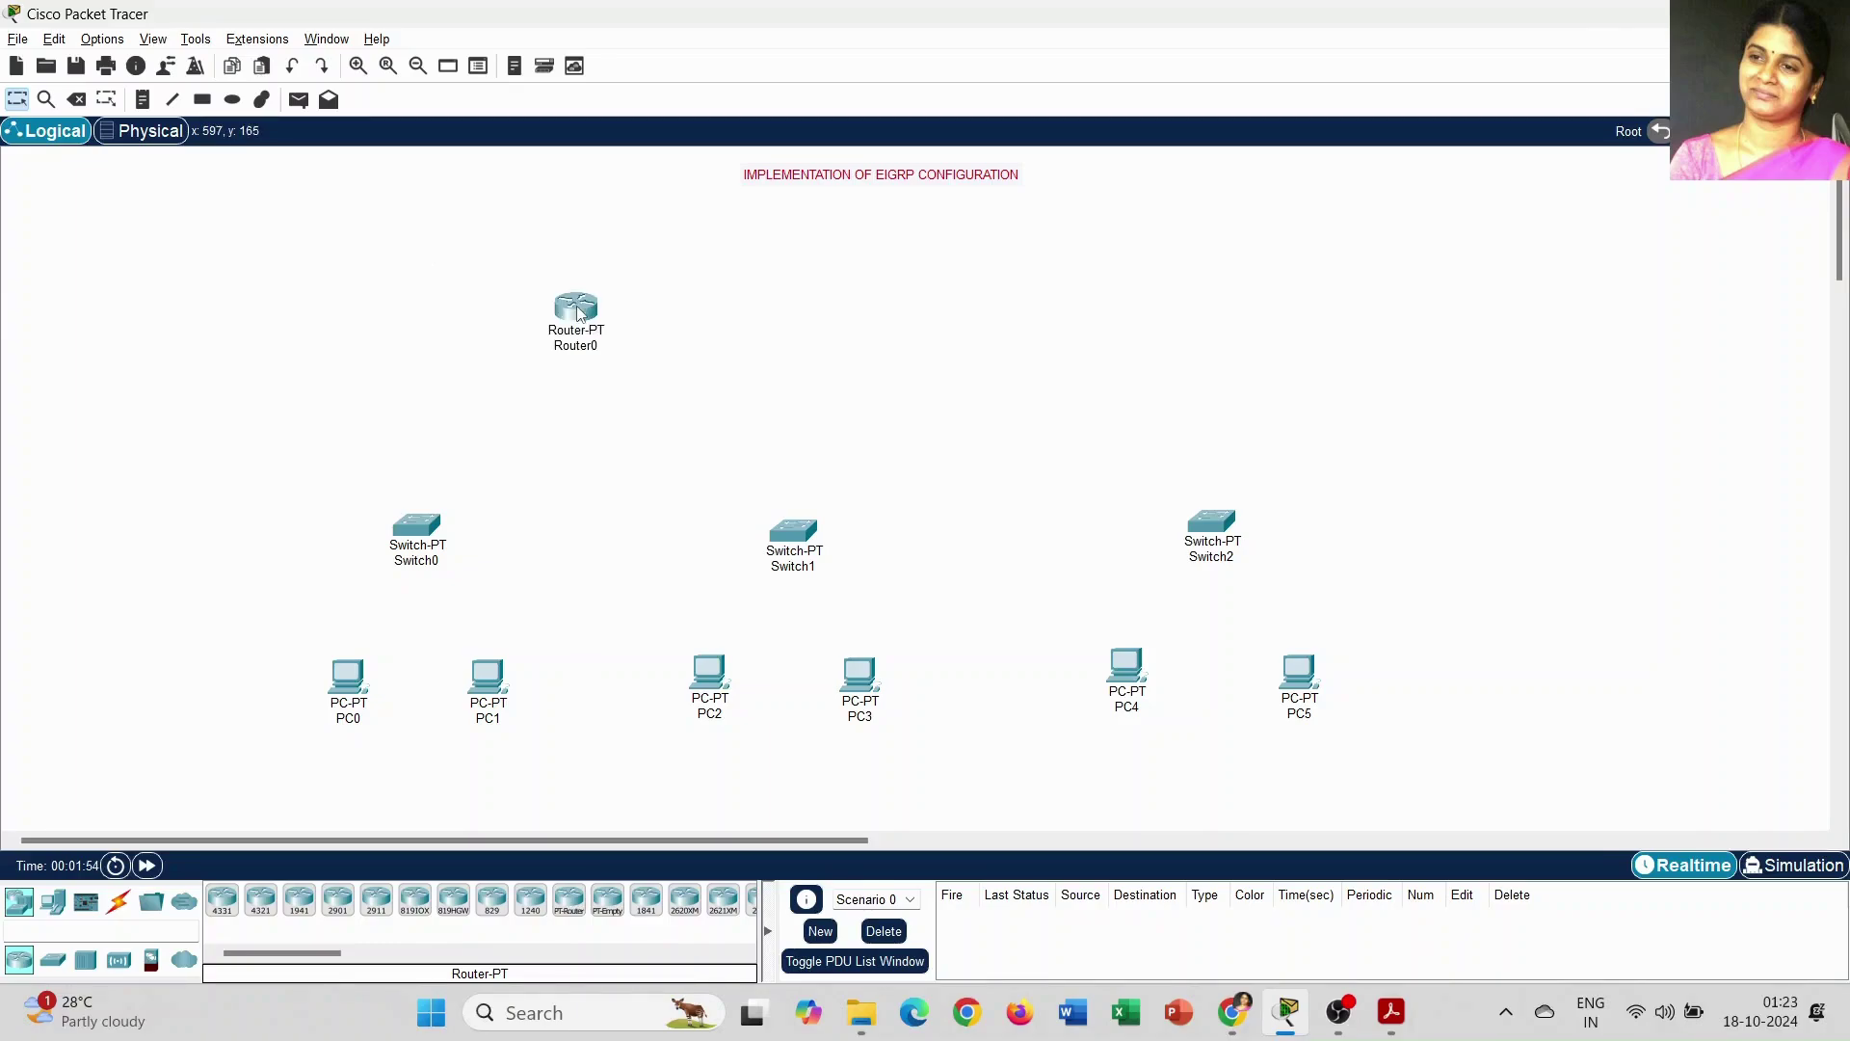
click(570, 899)
click(839, 307)
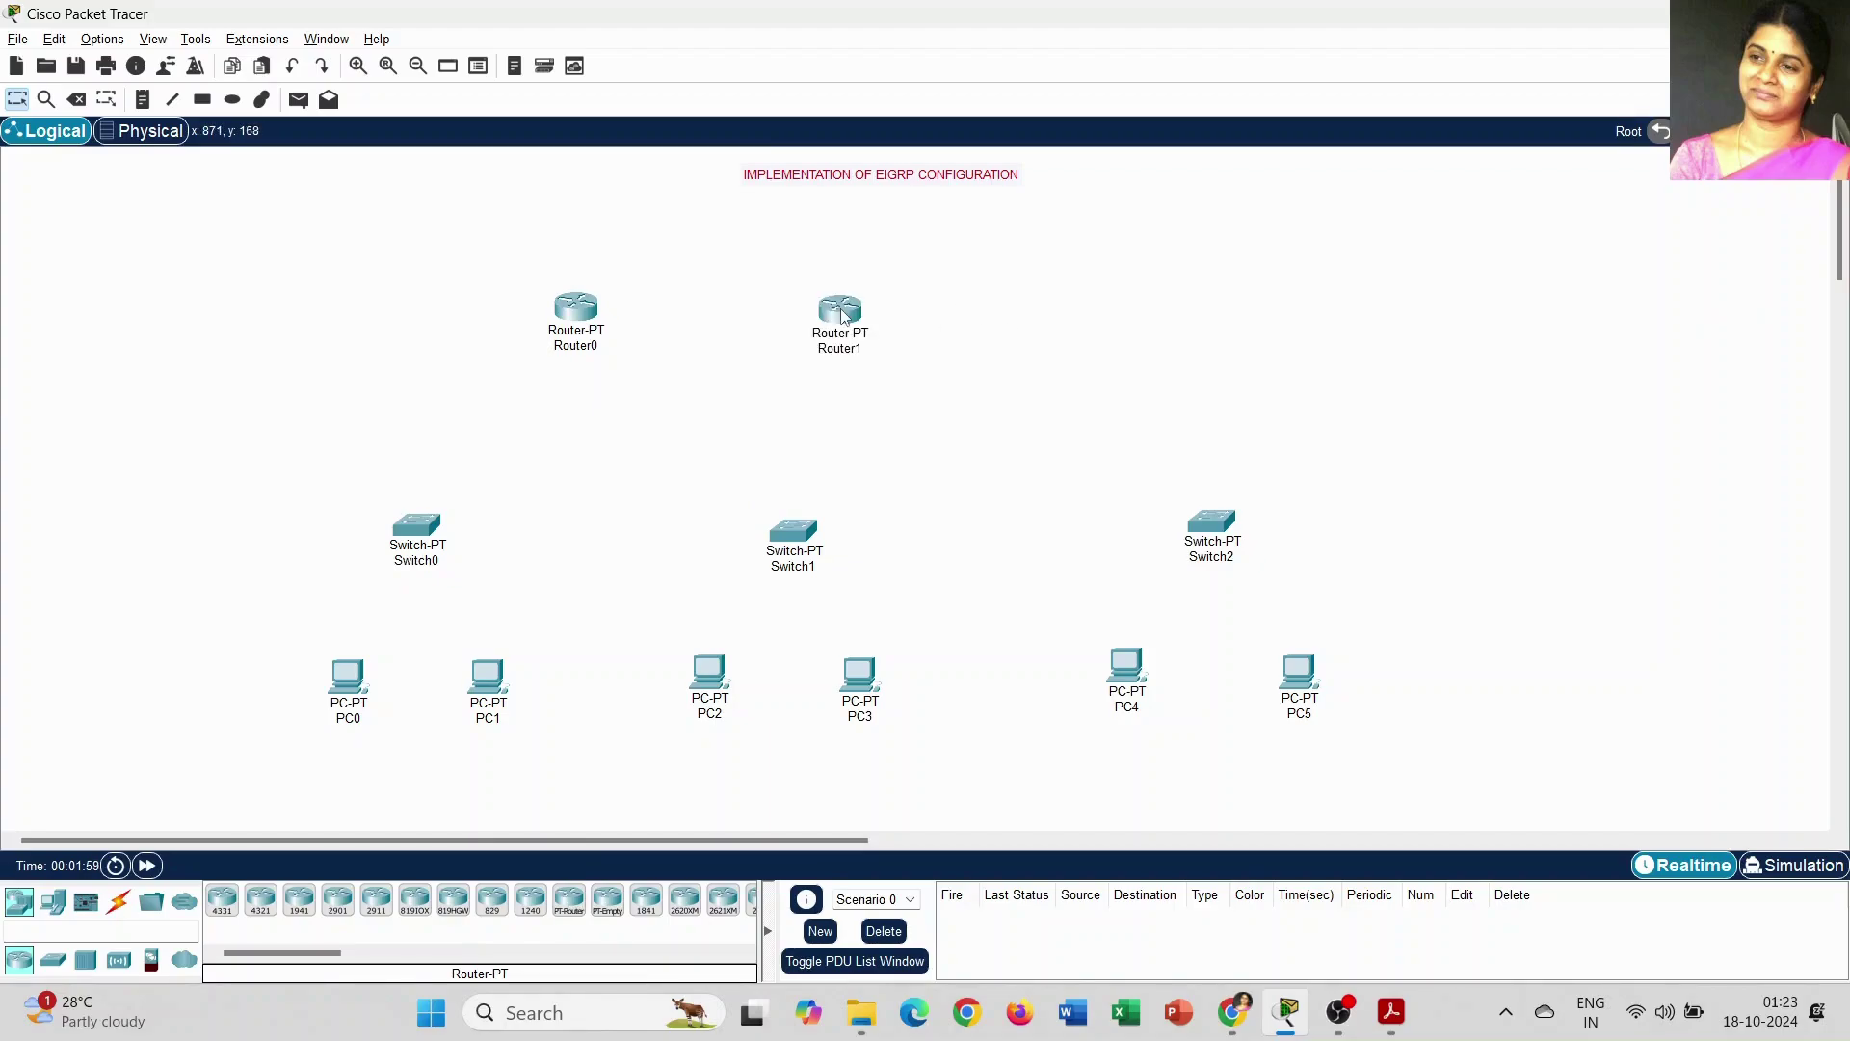
click(570, 901)
click(1075, 318)
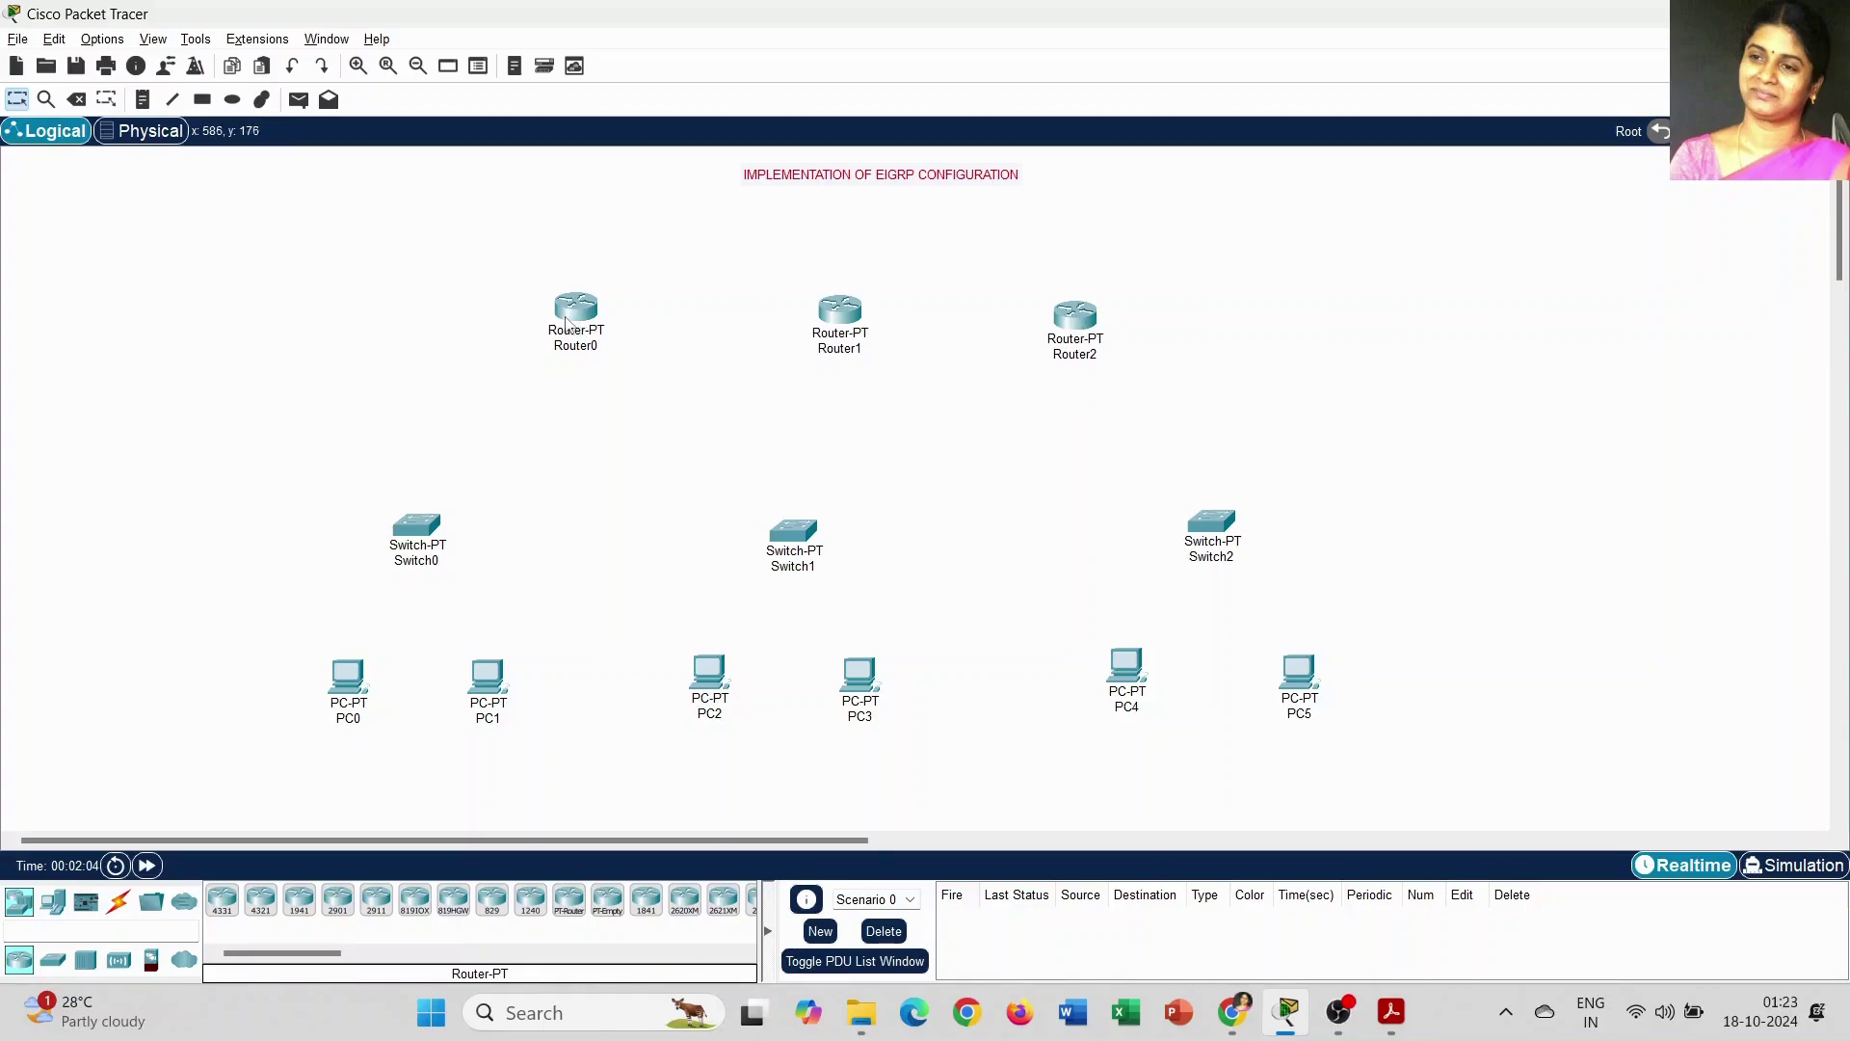
Step: Move Router0, Router1 and Router2 so that each stands directly above its switch
drag(578, 315, 435, 321)
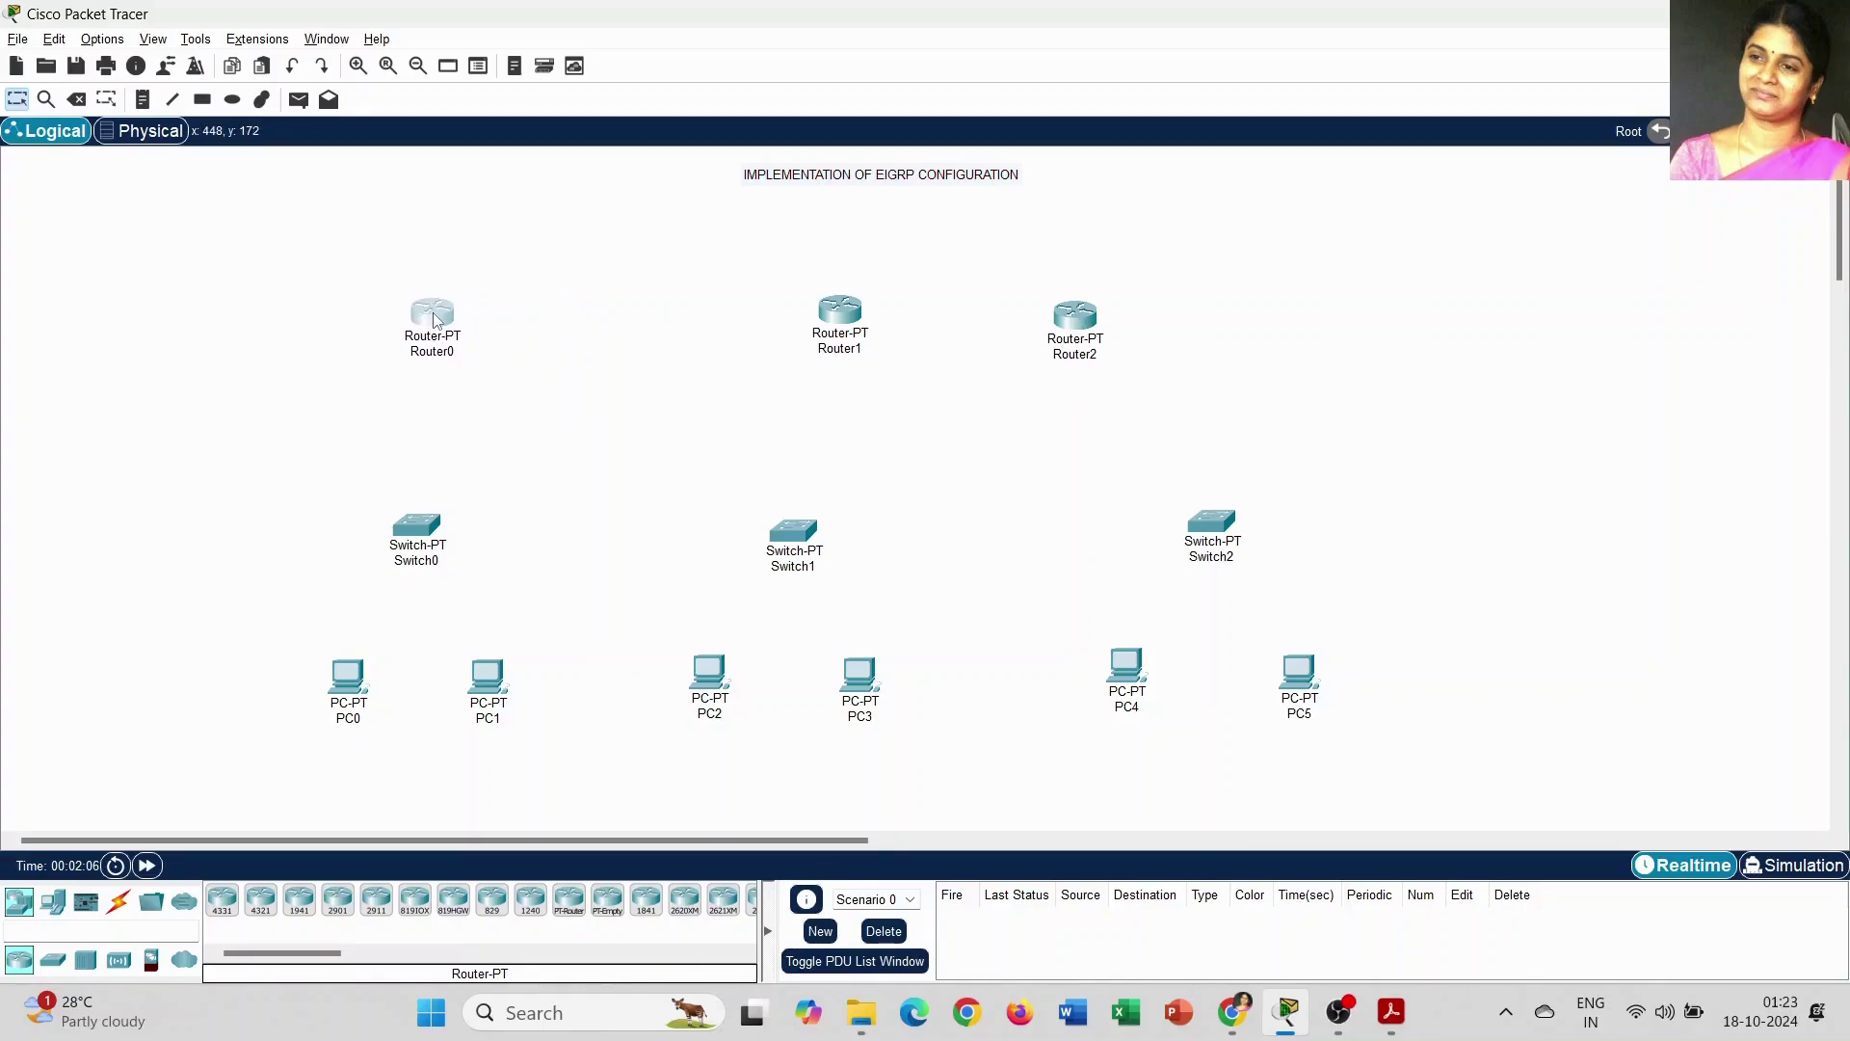
drag(843, 313, 803, 311)
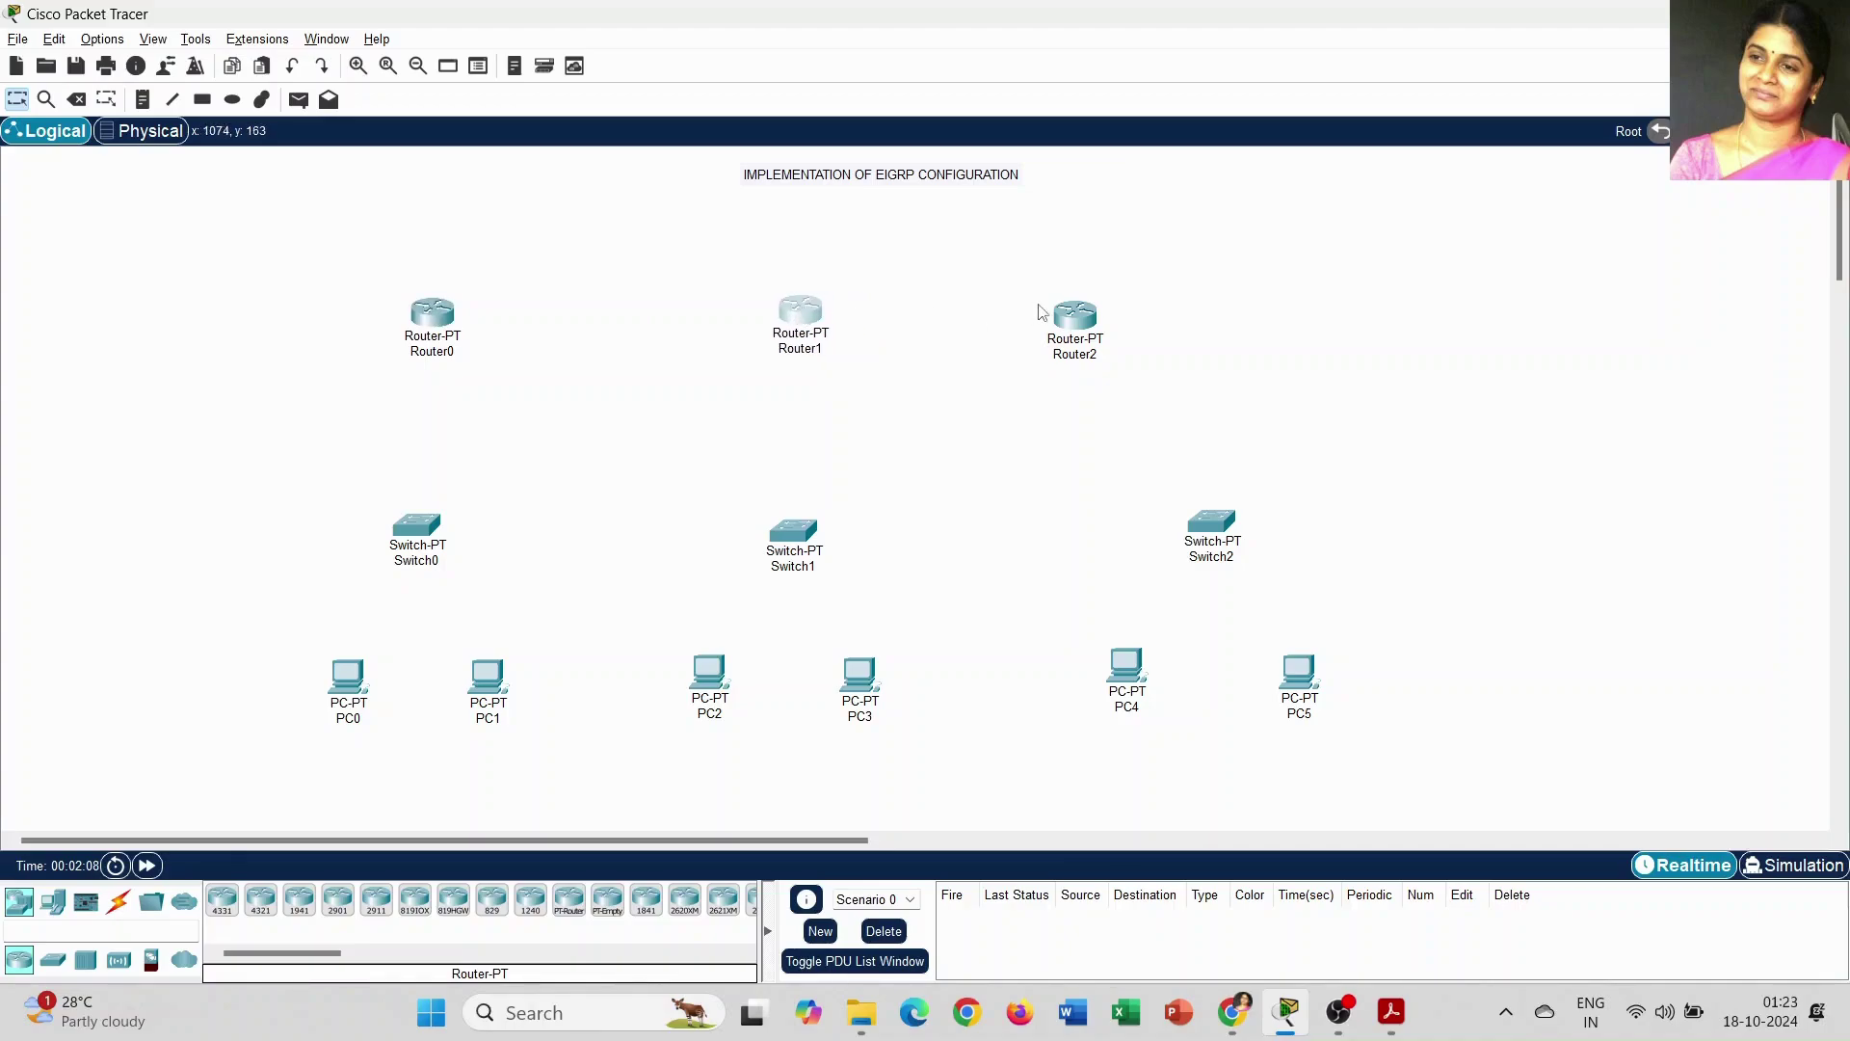
drag(1085, 321, 1221, 322)
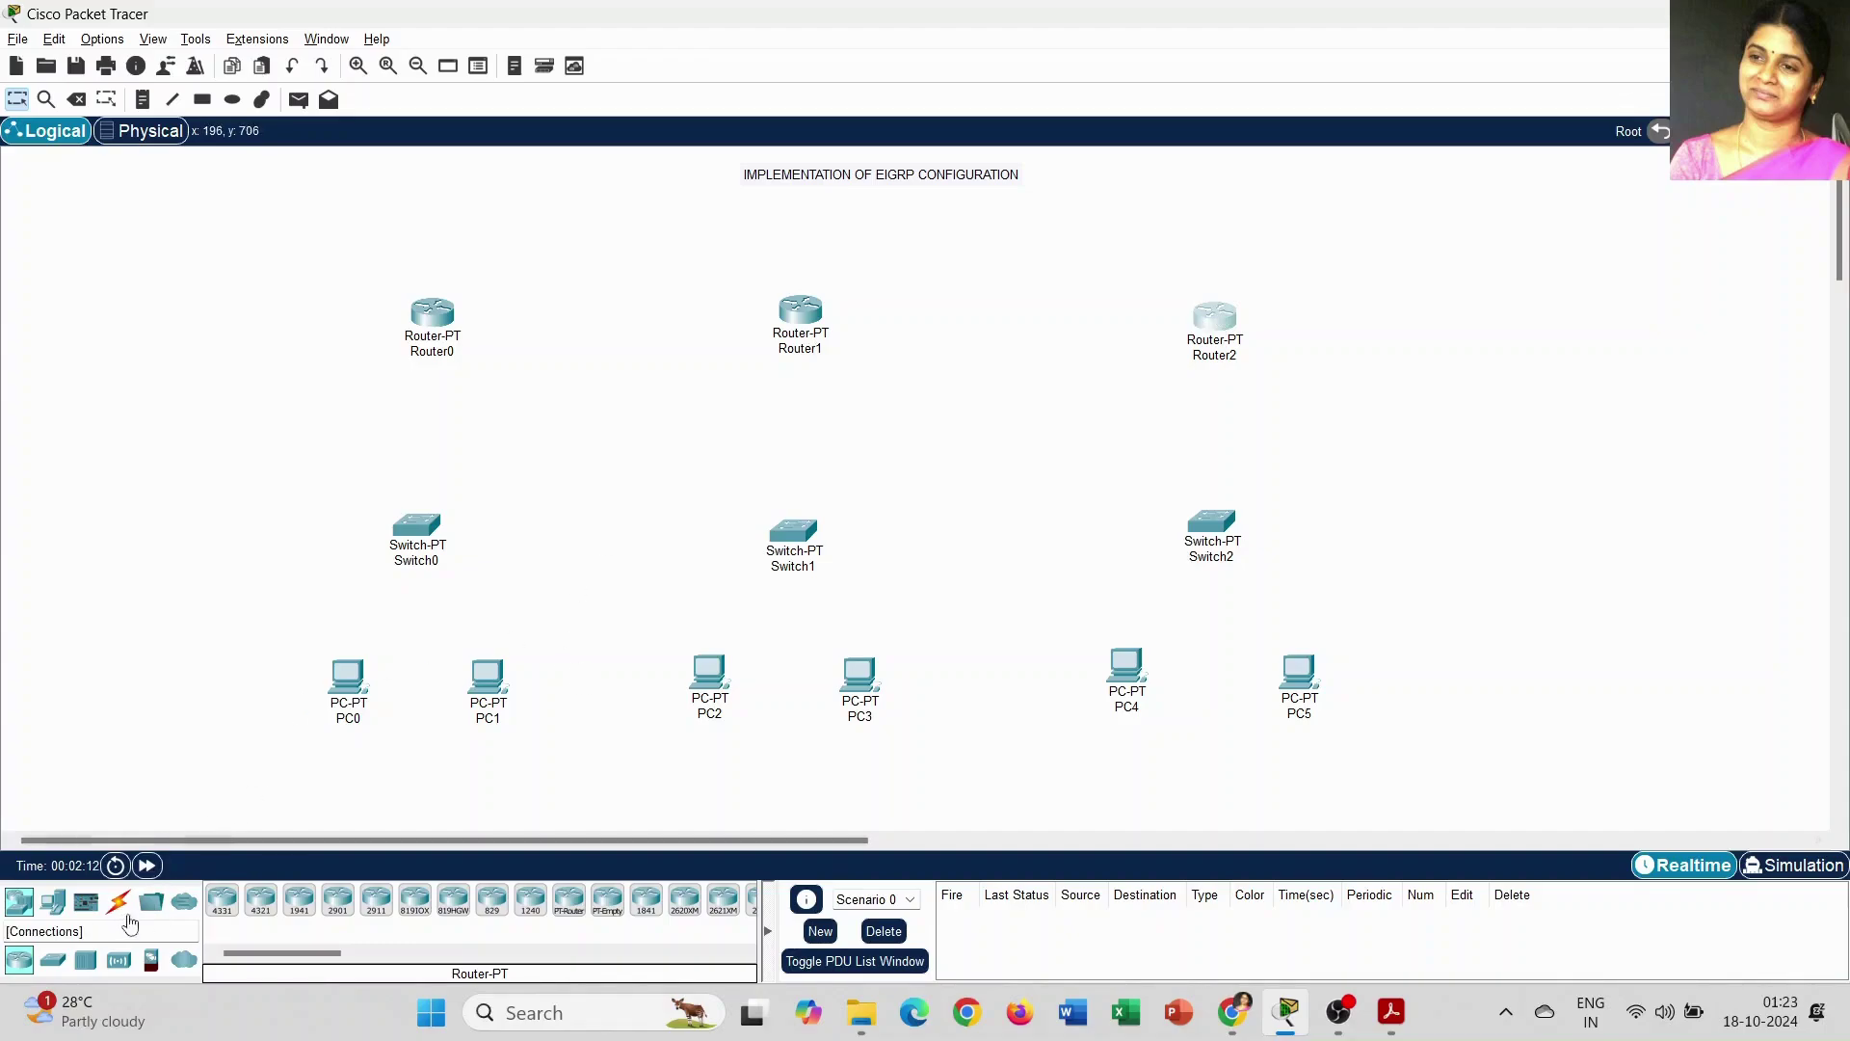
Step: Connect PC0's FastEthernet0 to Switch0's FastEthernet0/1 with a copper straight-through cable
click(121, 906)
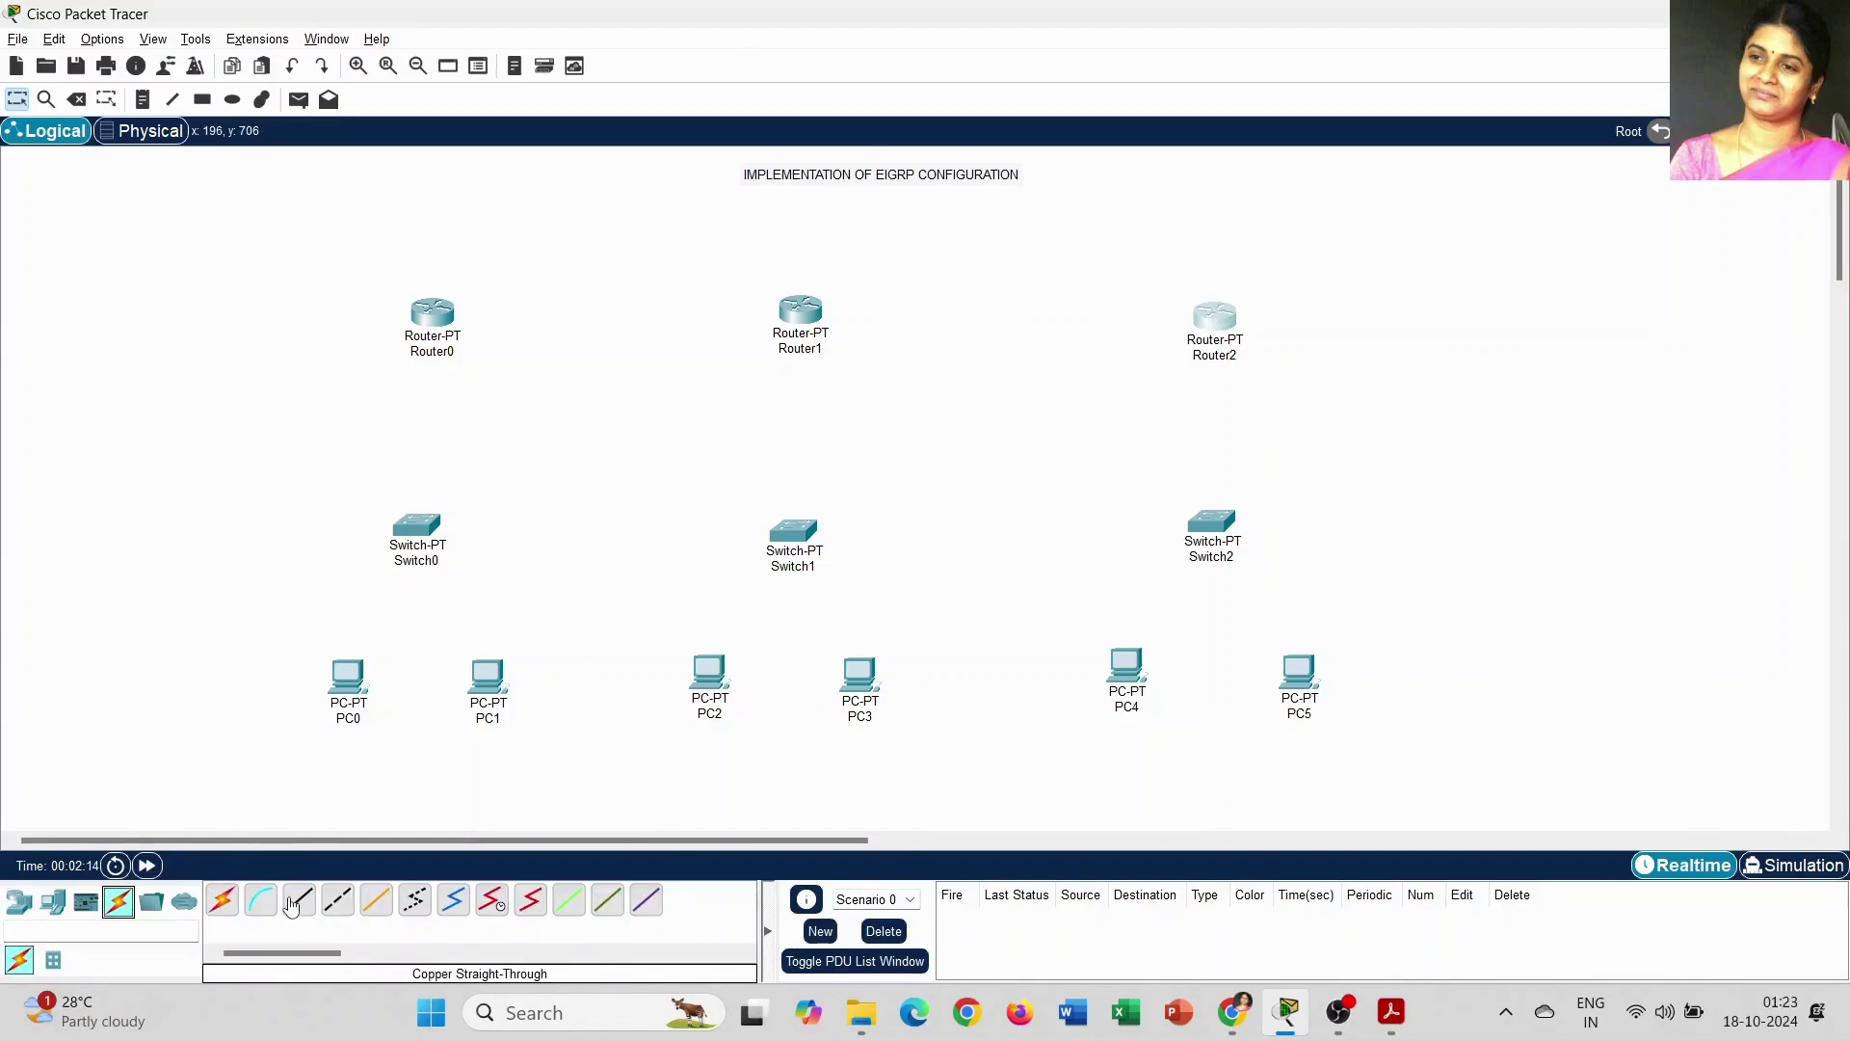
click(292, 906)
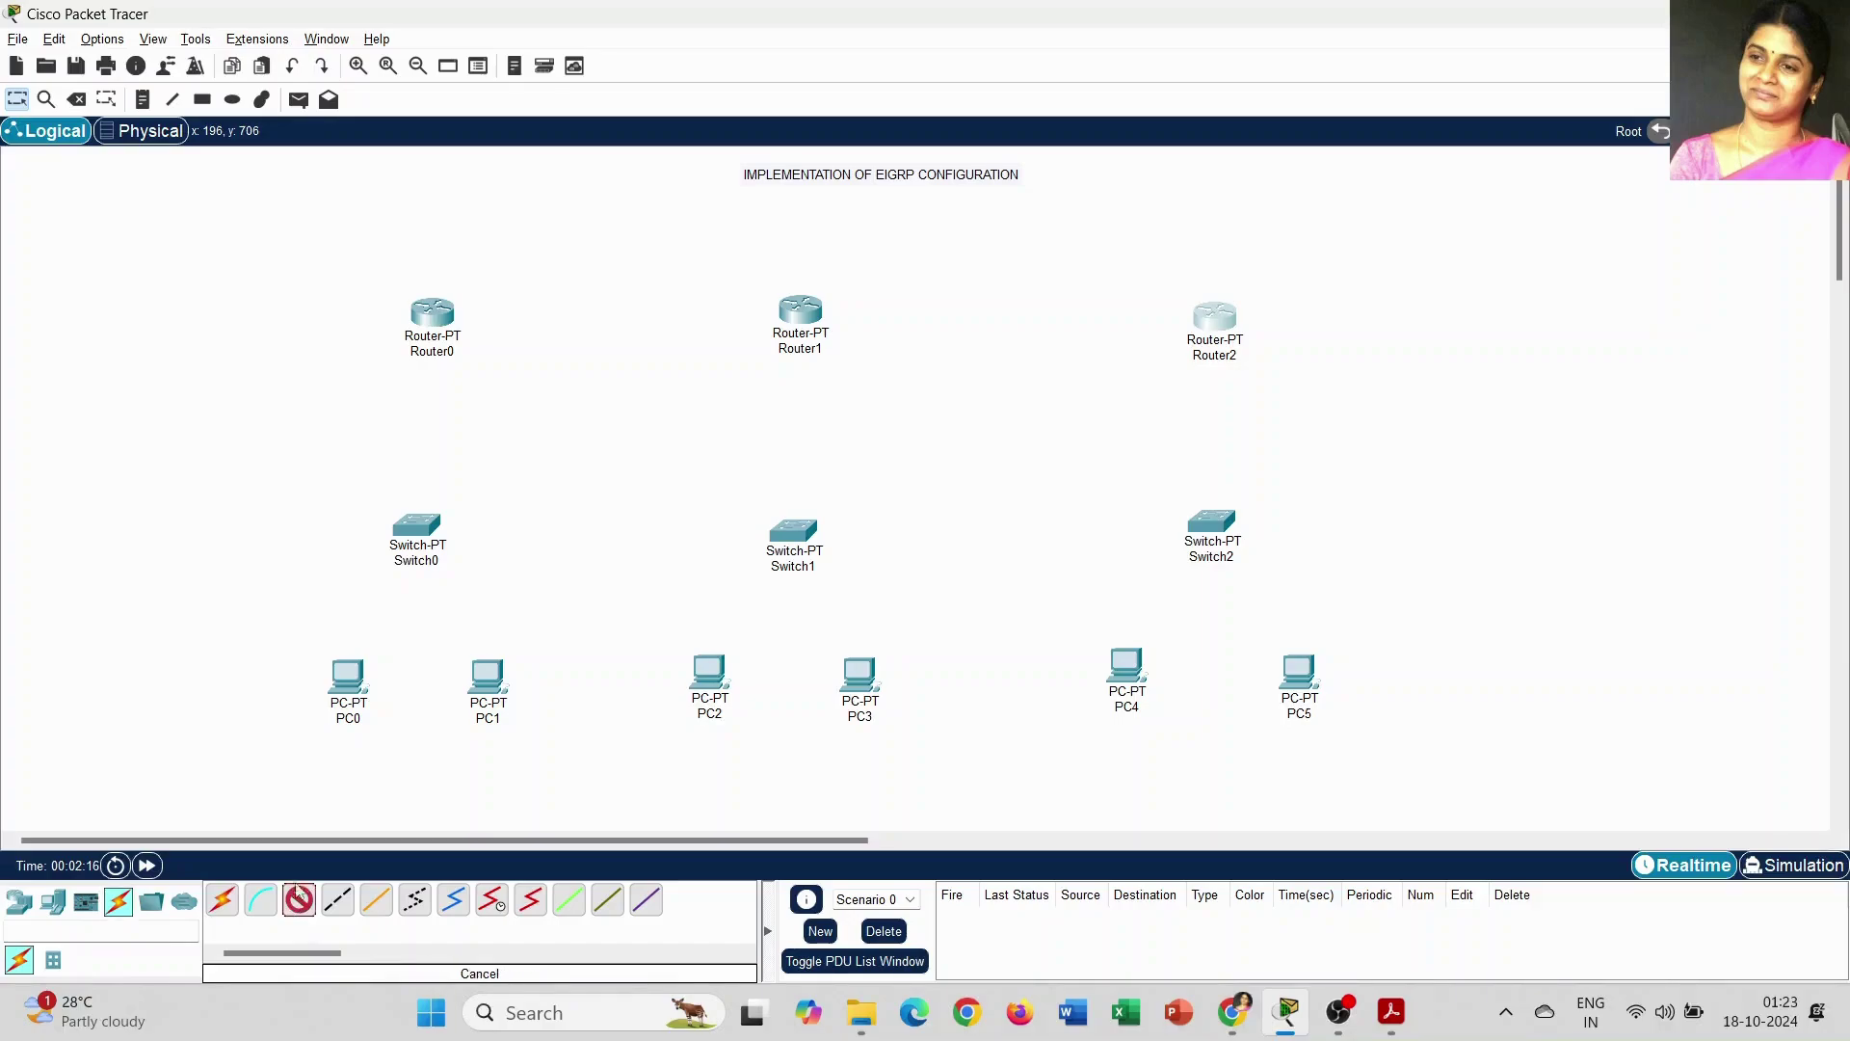
click(345, 675)
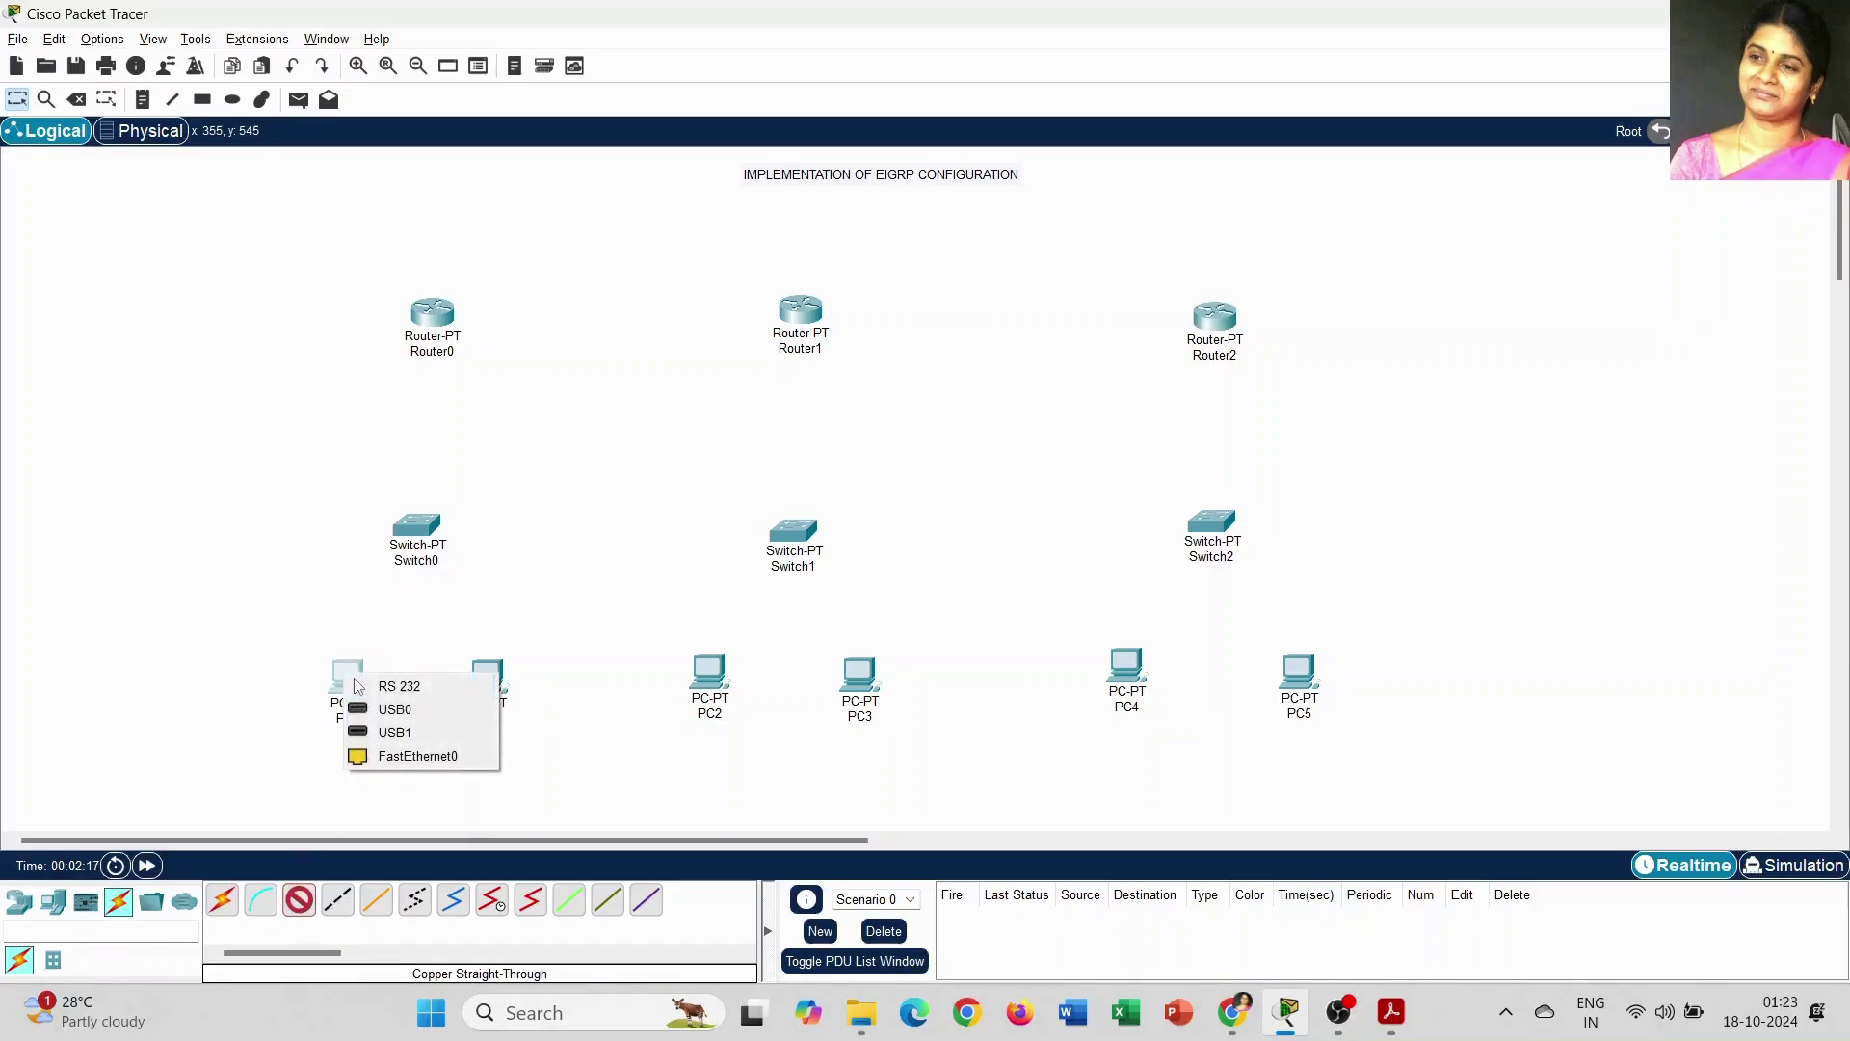
click(412, 756)
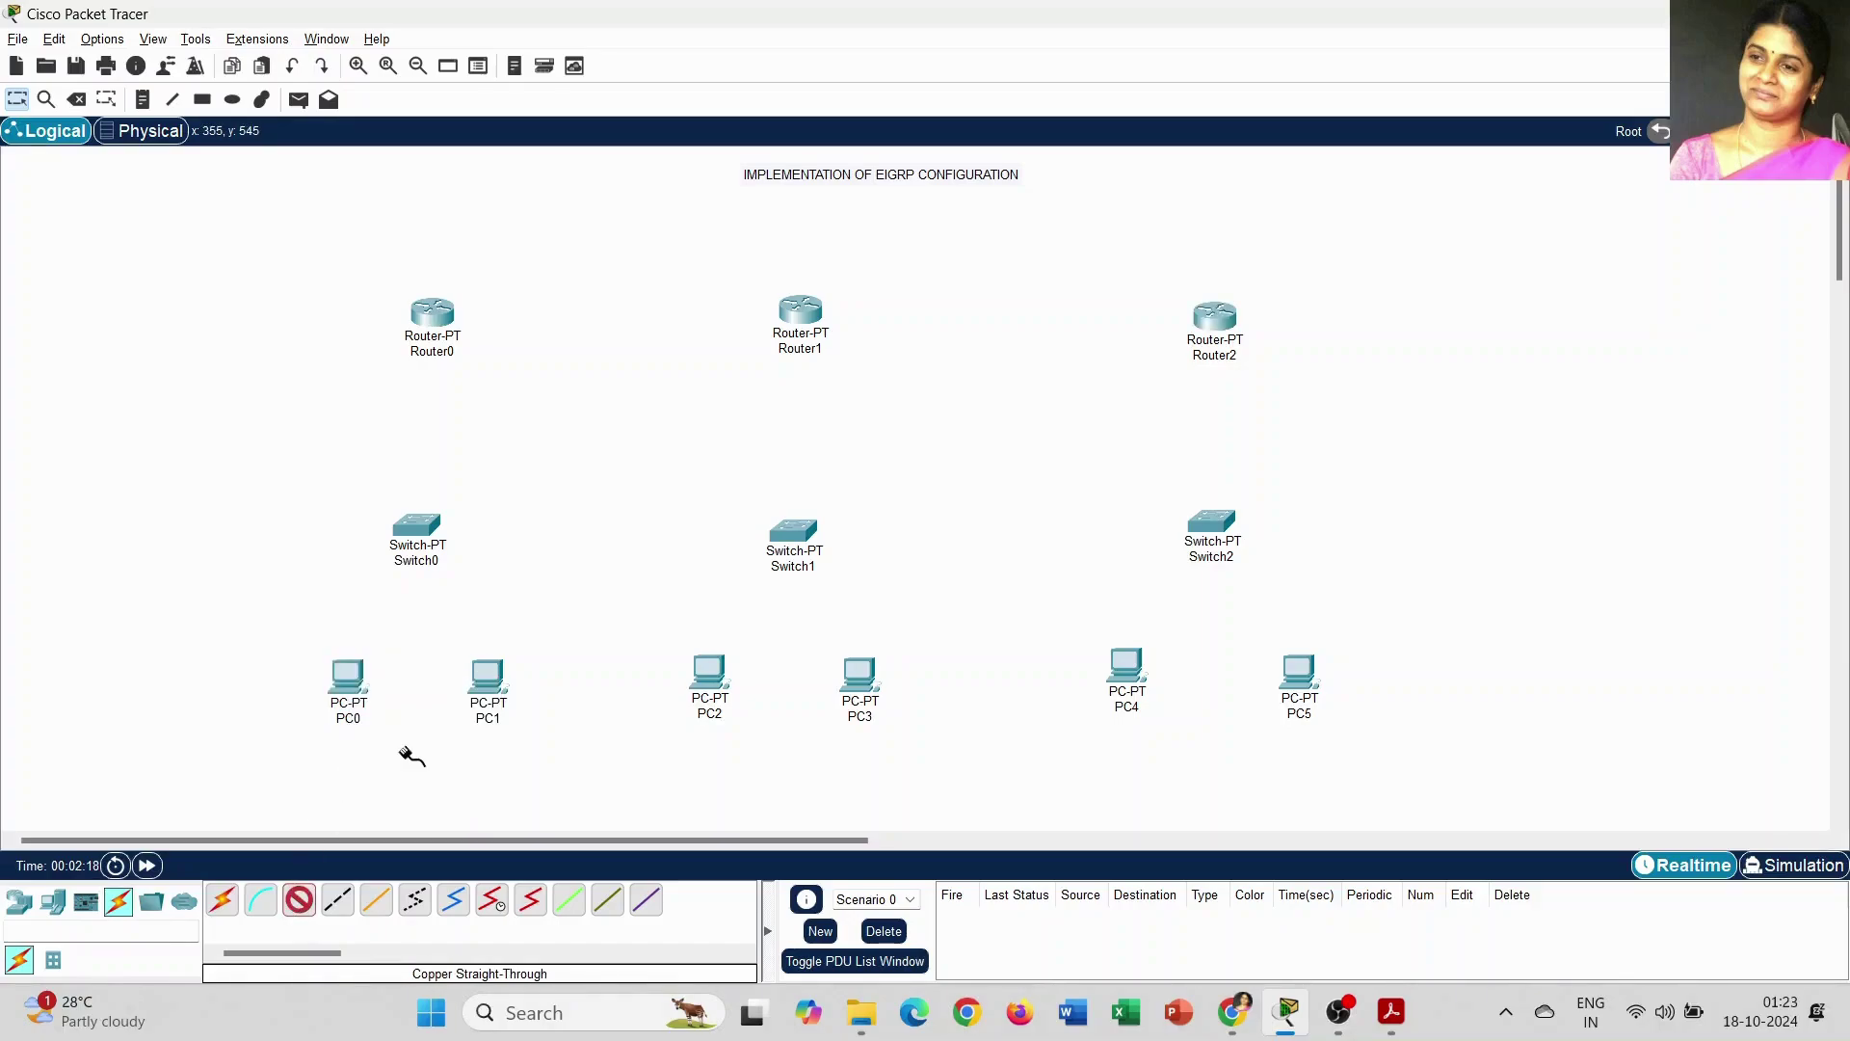
click(418, 529)
click(462, 573)
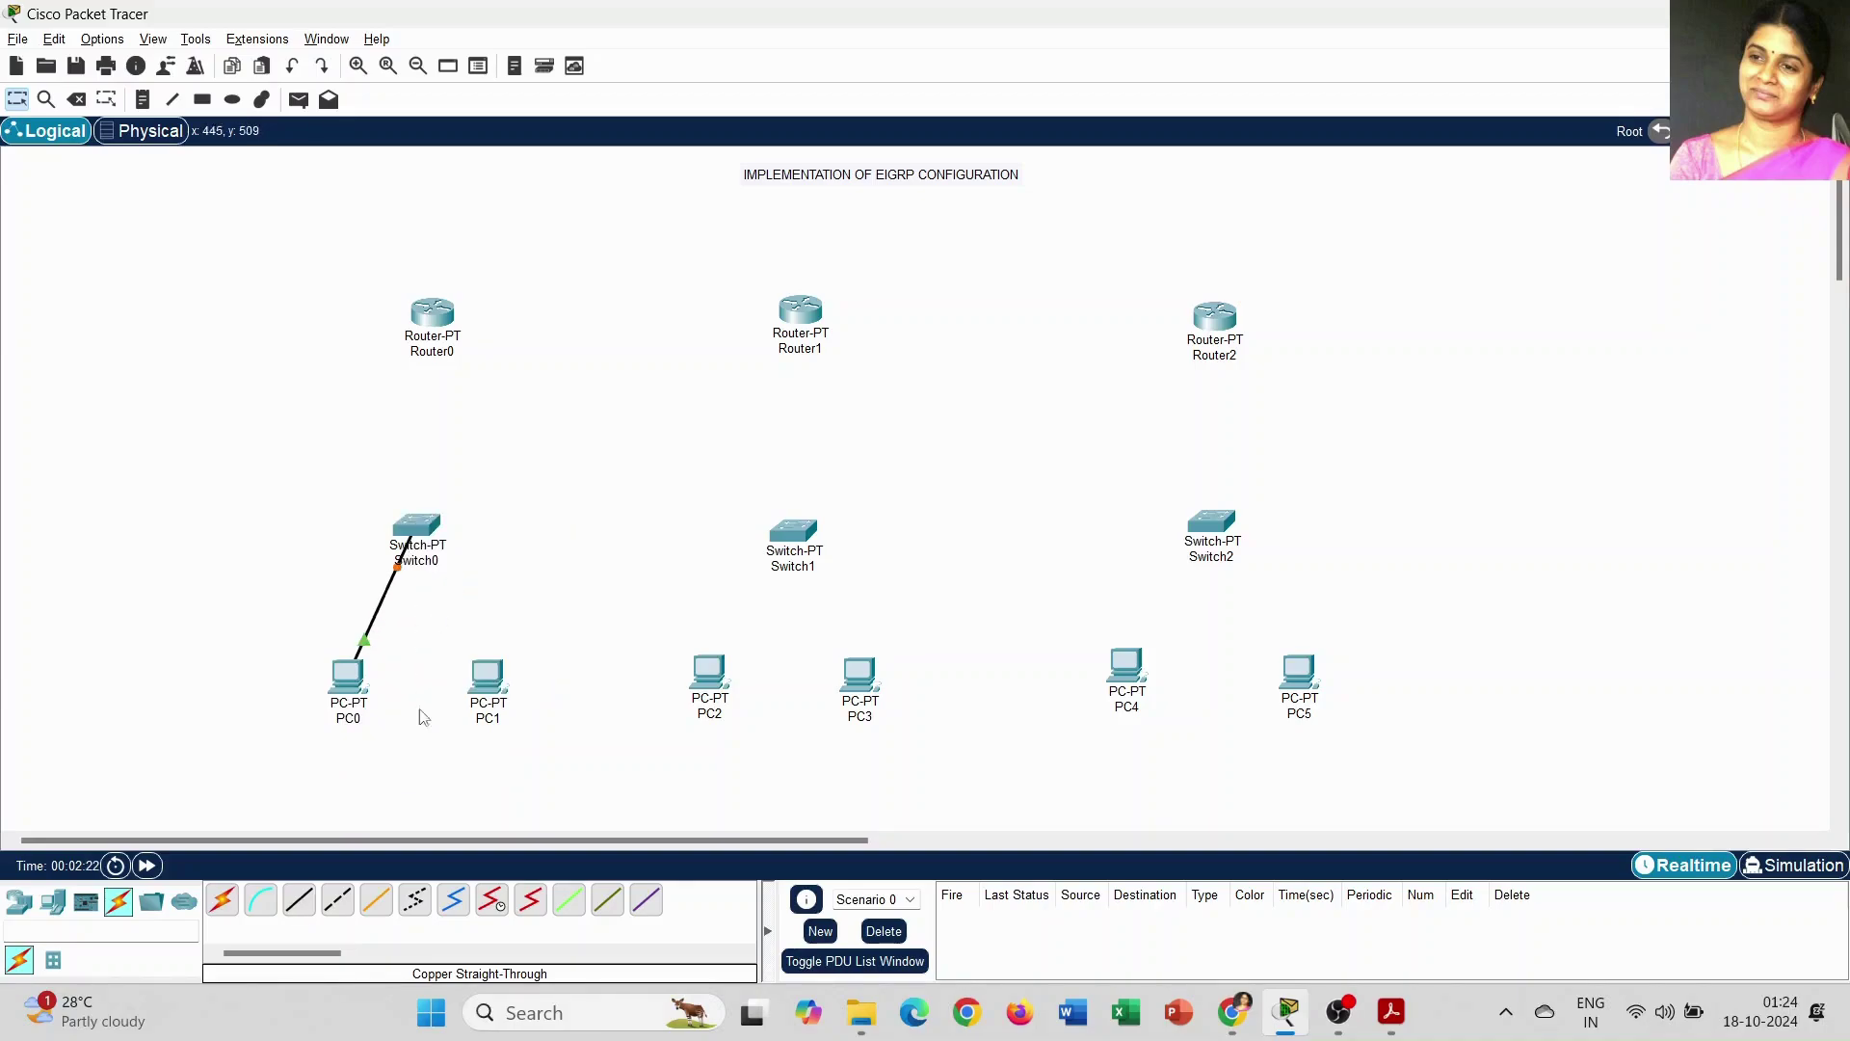
Step: Connect PC1's FastEthernet0 to Switch0's FastEthernet2/1 with a copper straight-through cable
click(301, 910)
click(488, 675)
click(566, 761)
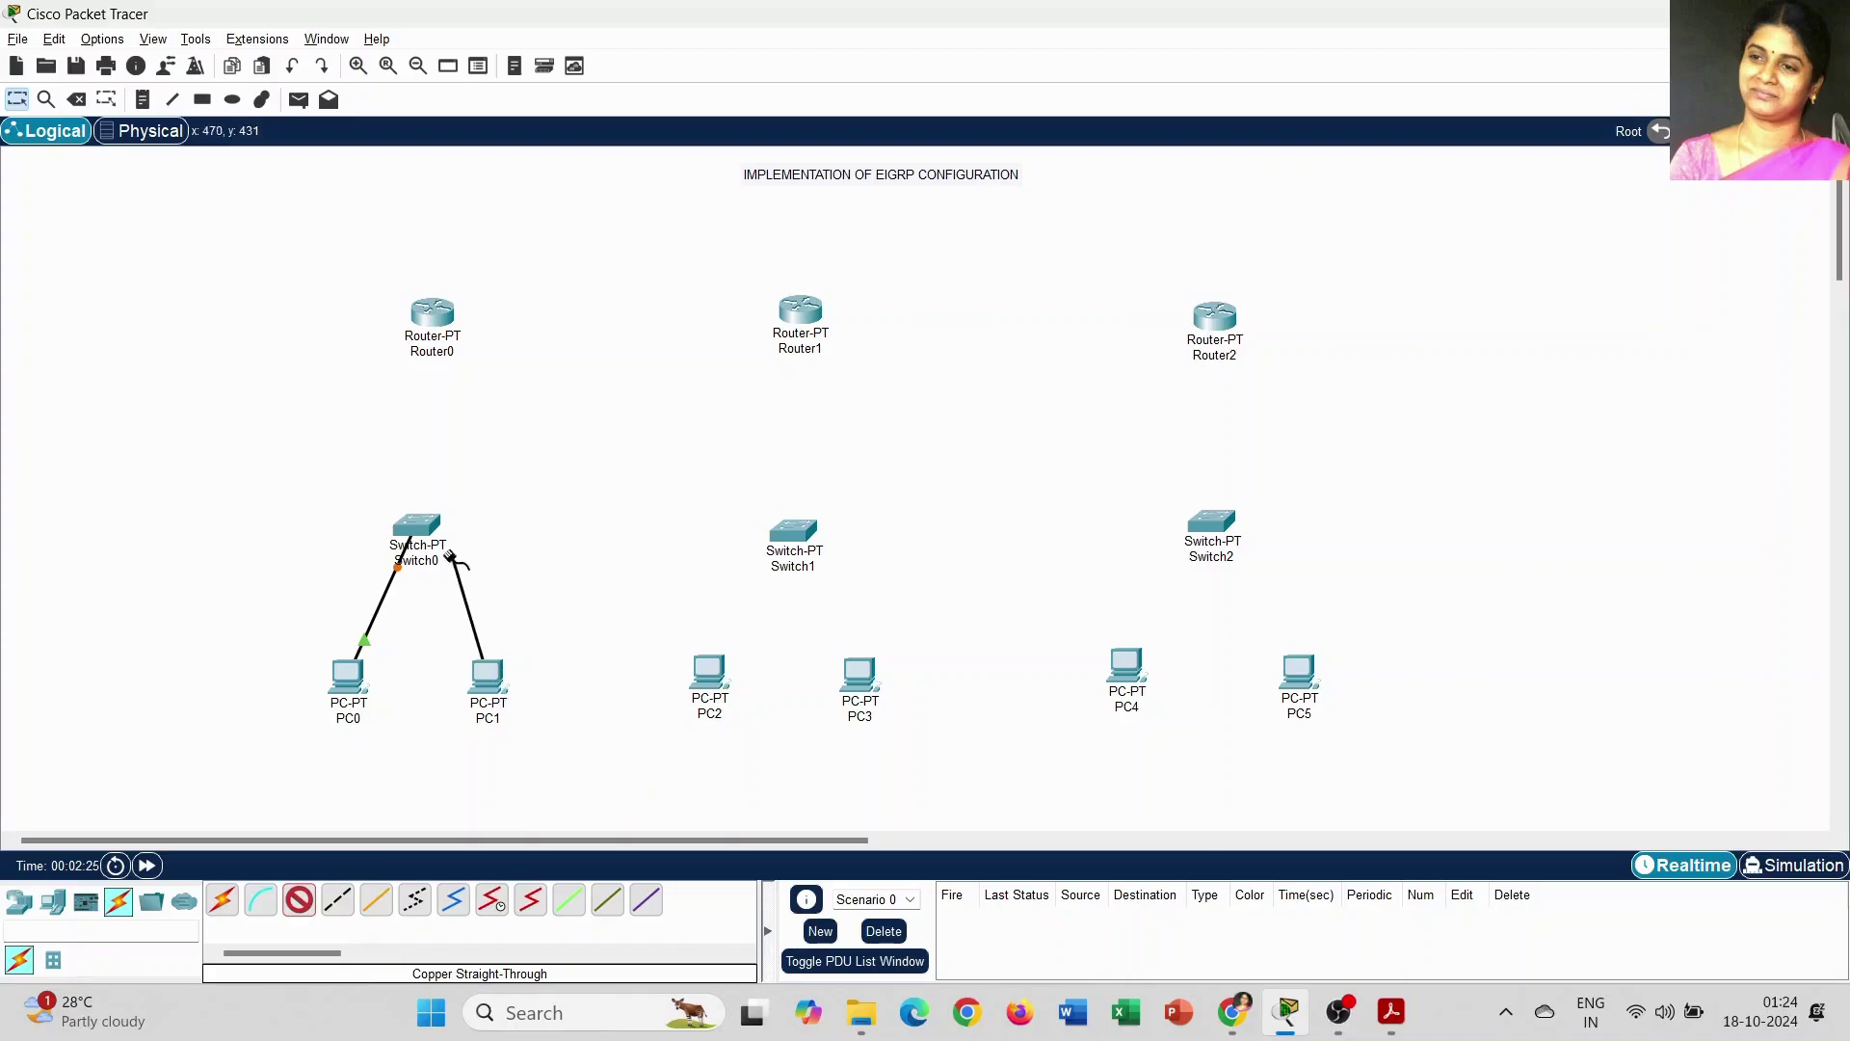
click(419, 529)
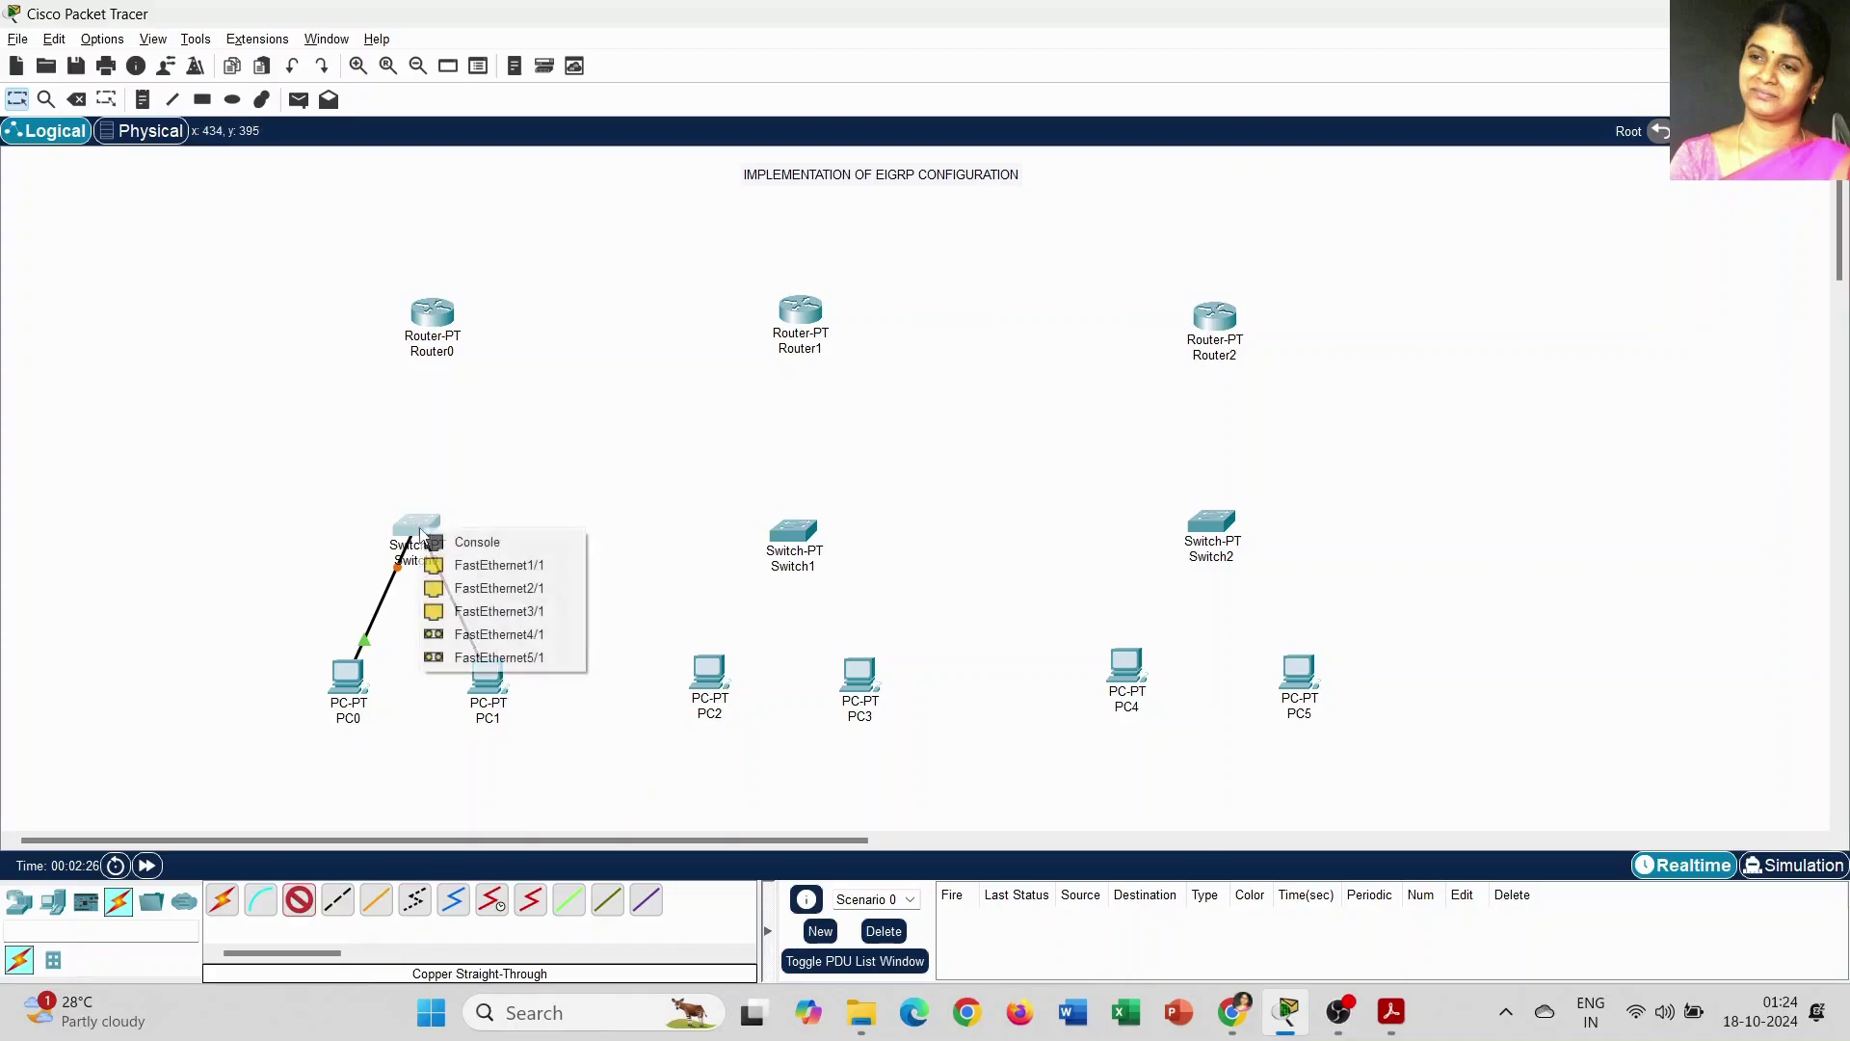
click(485, 589)
Step: Connect PC2's FastEthernet0 to a FastEthernet port of Switch1 with a copper straight-through cable
click(303, 910)
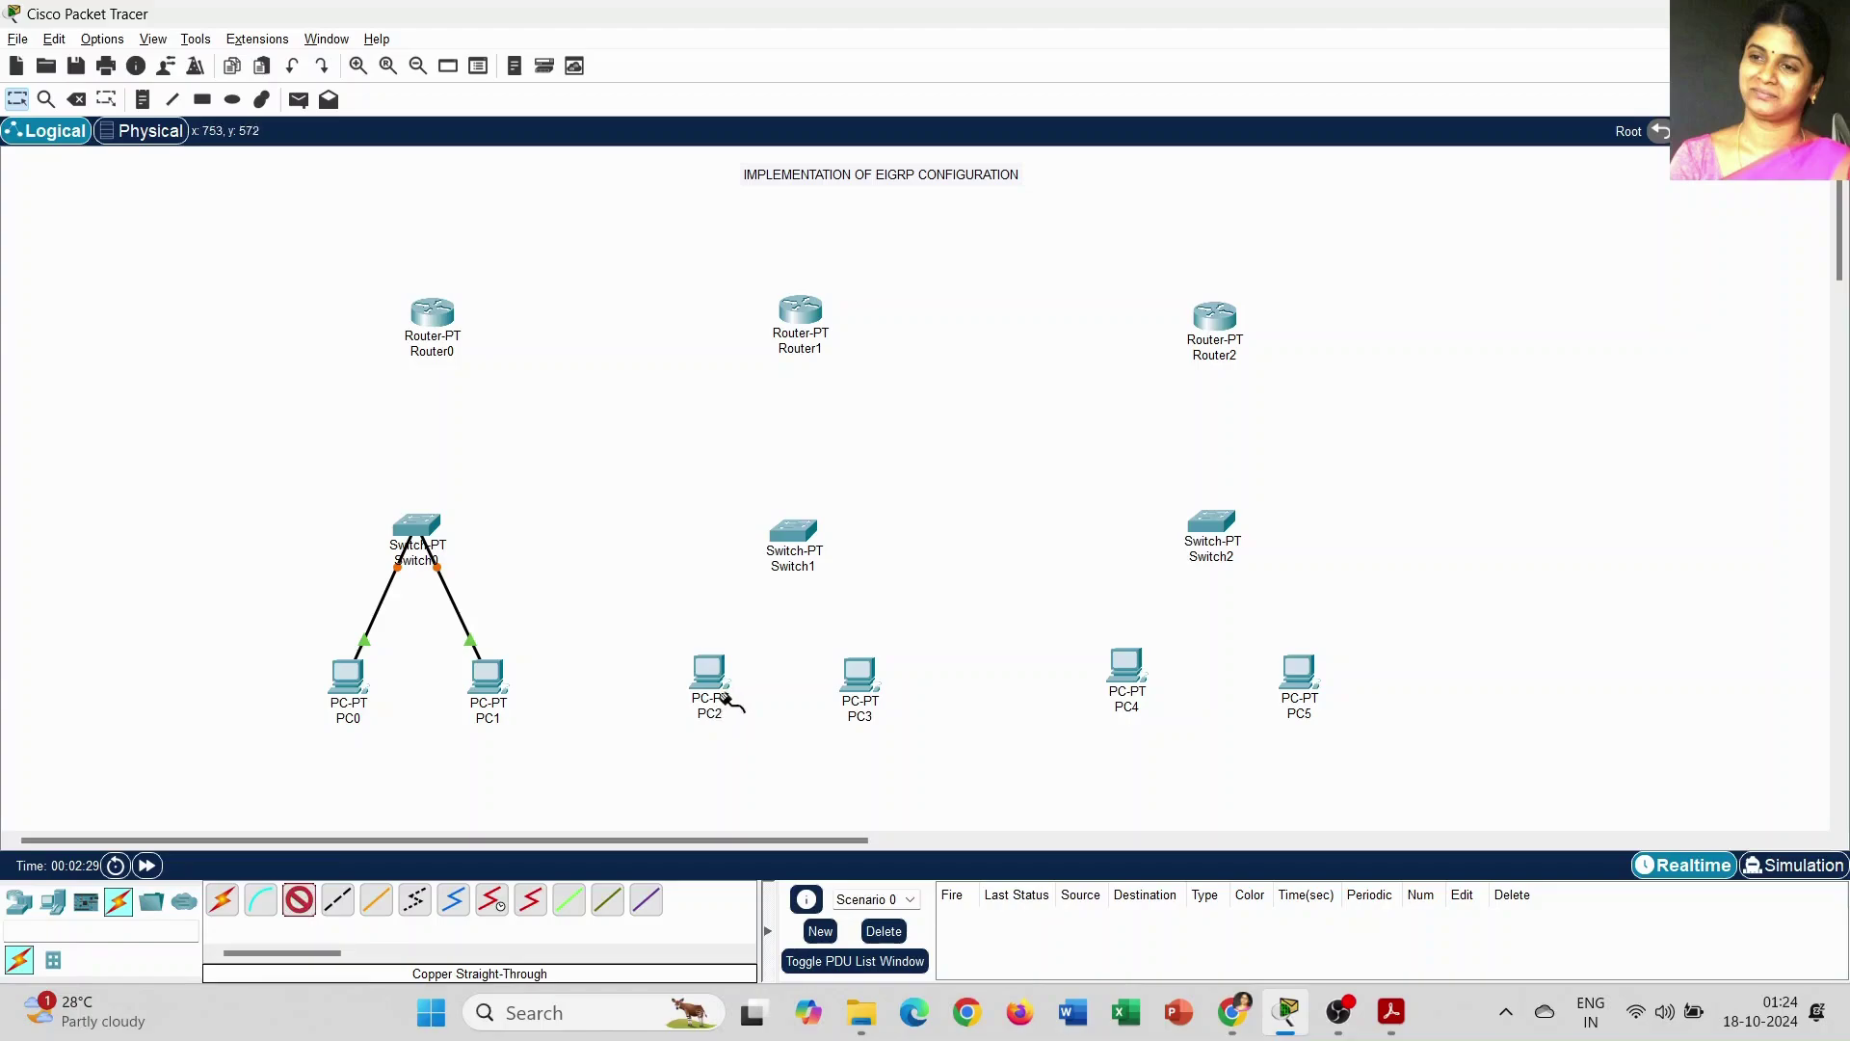
click(718, 675)
click(777, 757)
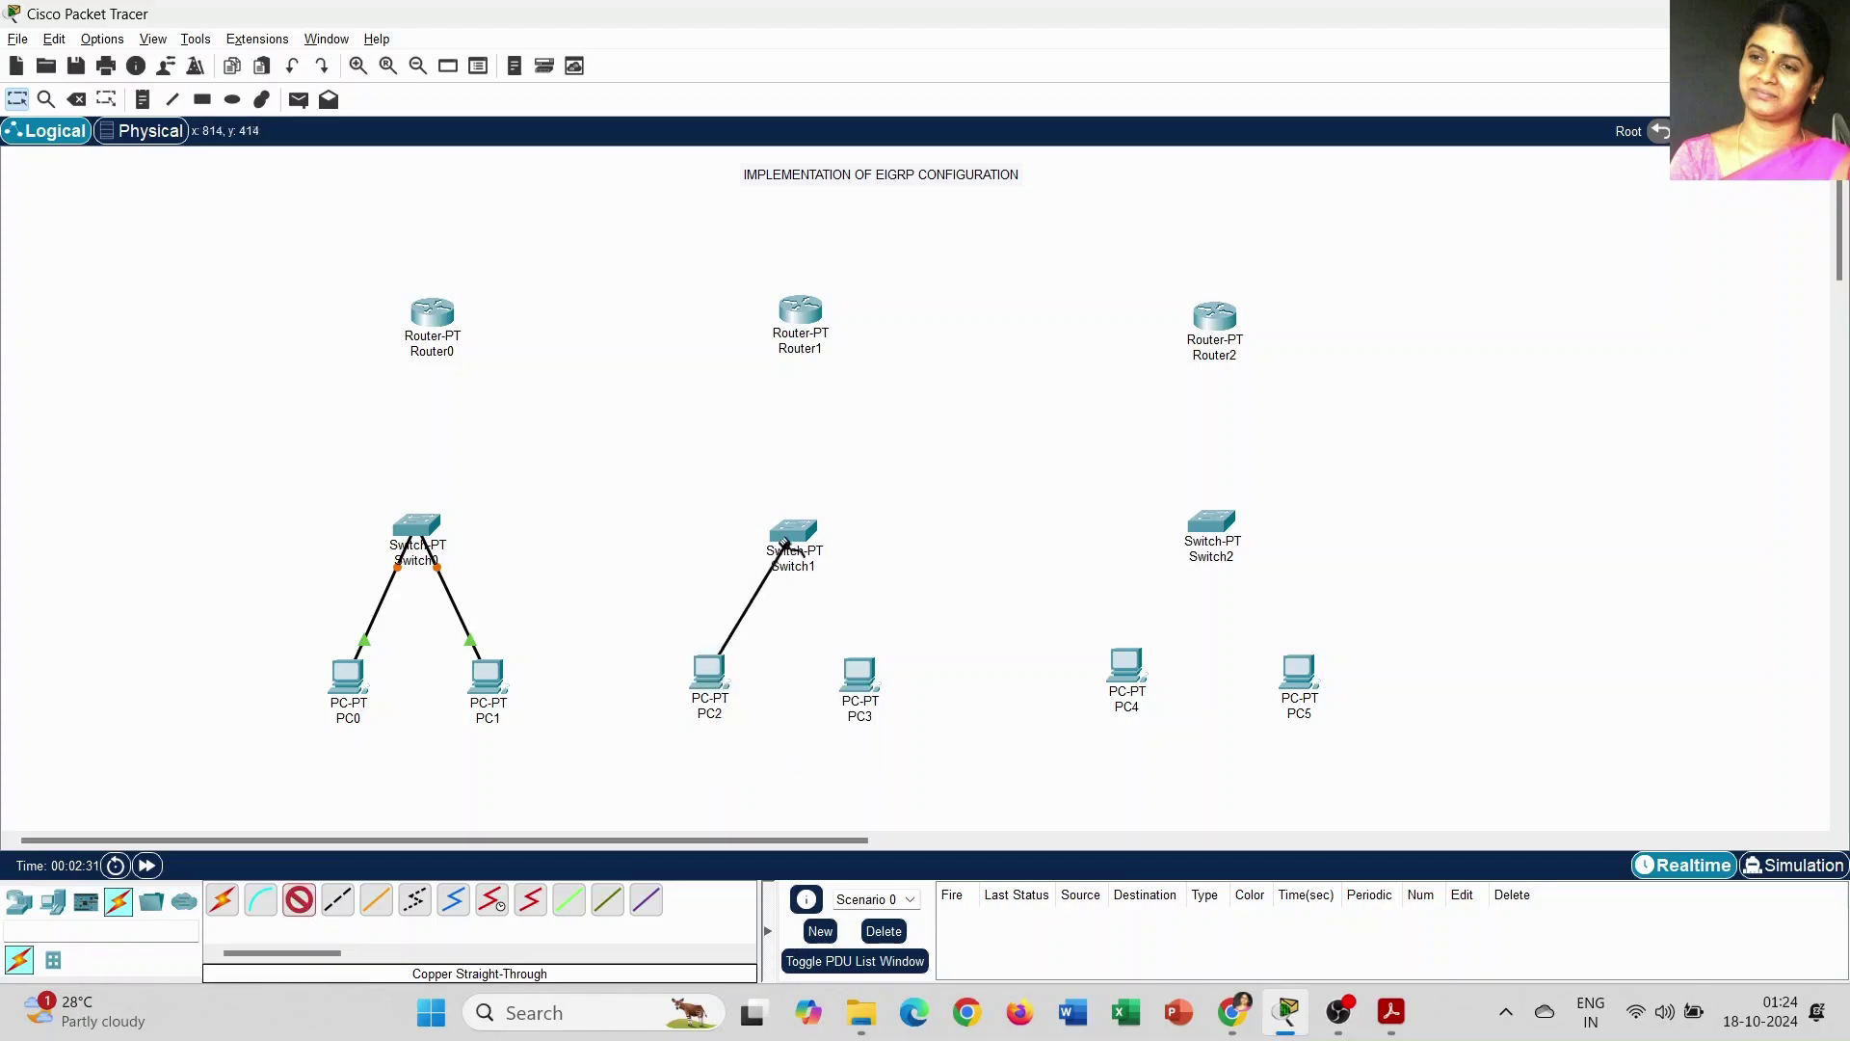
click(793, 532)
click(841, 576)
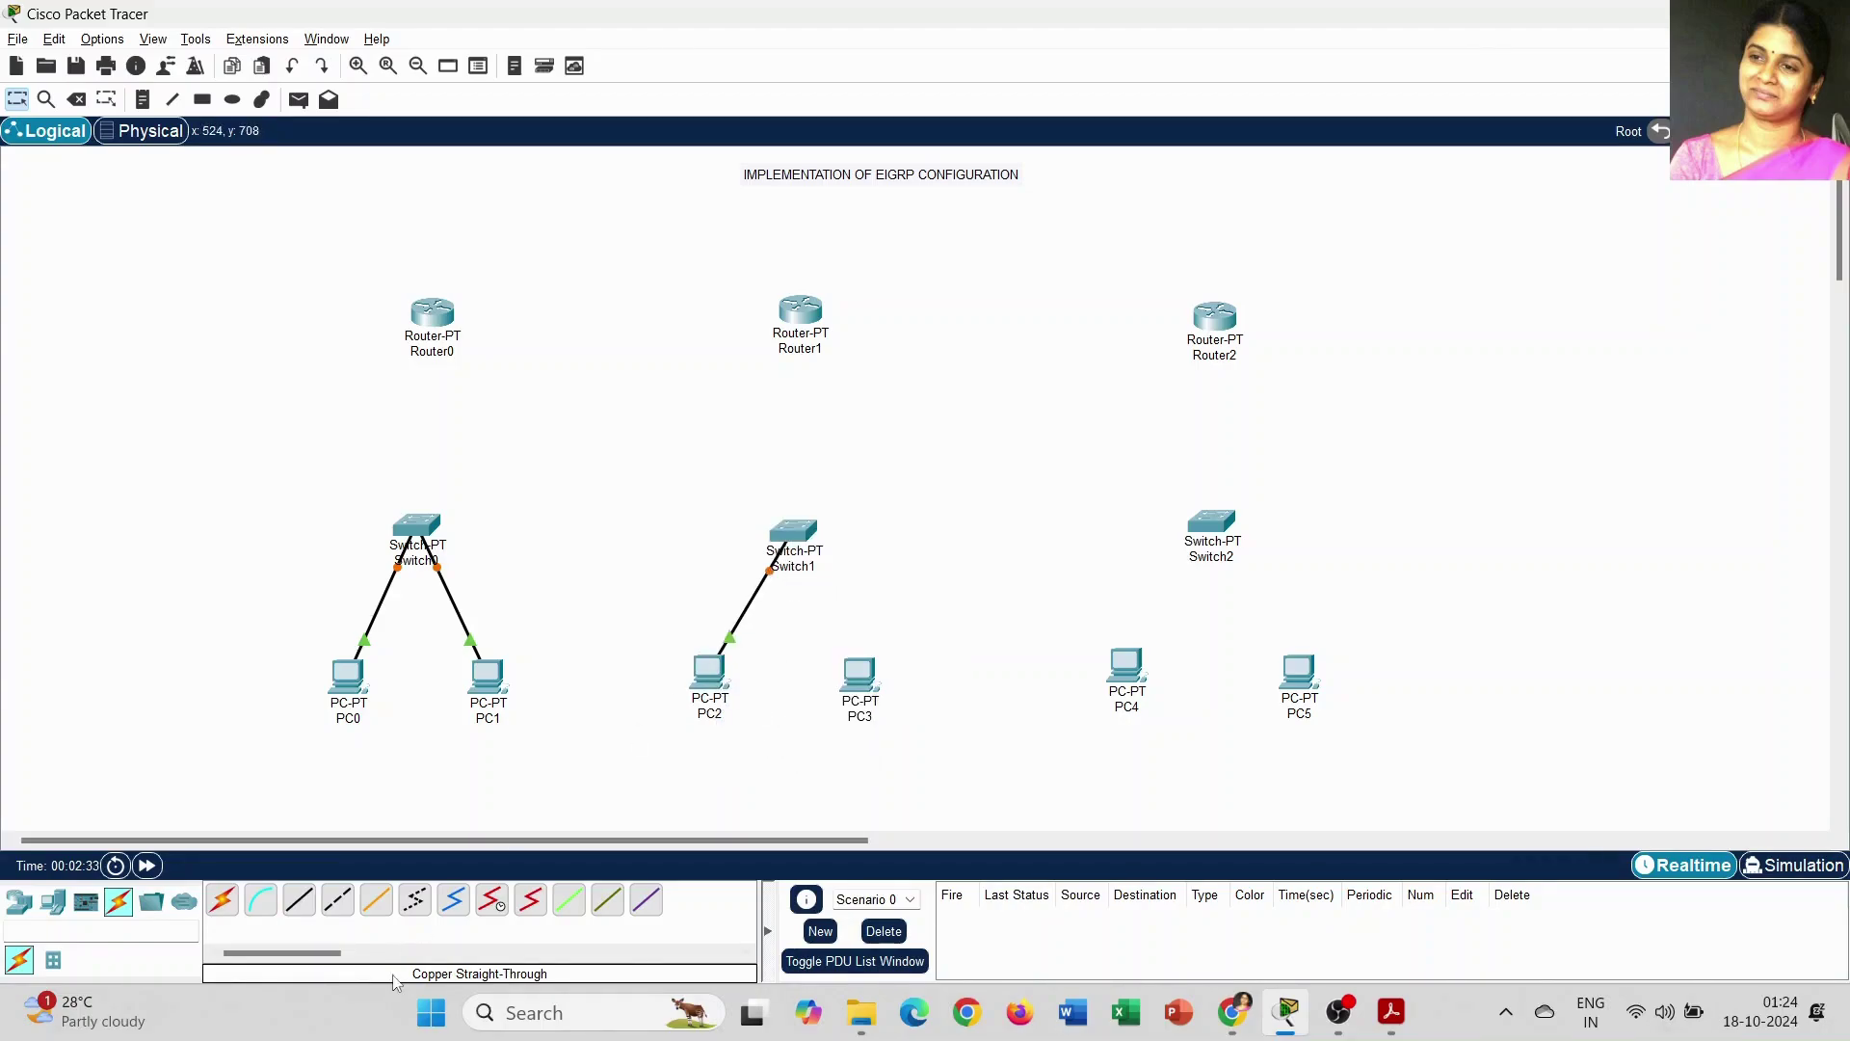
Step: Connect PC3's FastEthernet0 to a free FastEthernet port of Switch1 with a copper straight-through cable
click(304, 910)
click(861, 677)
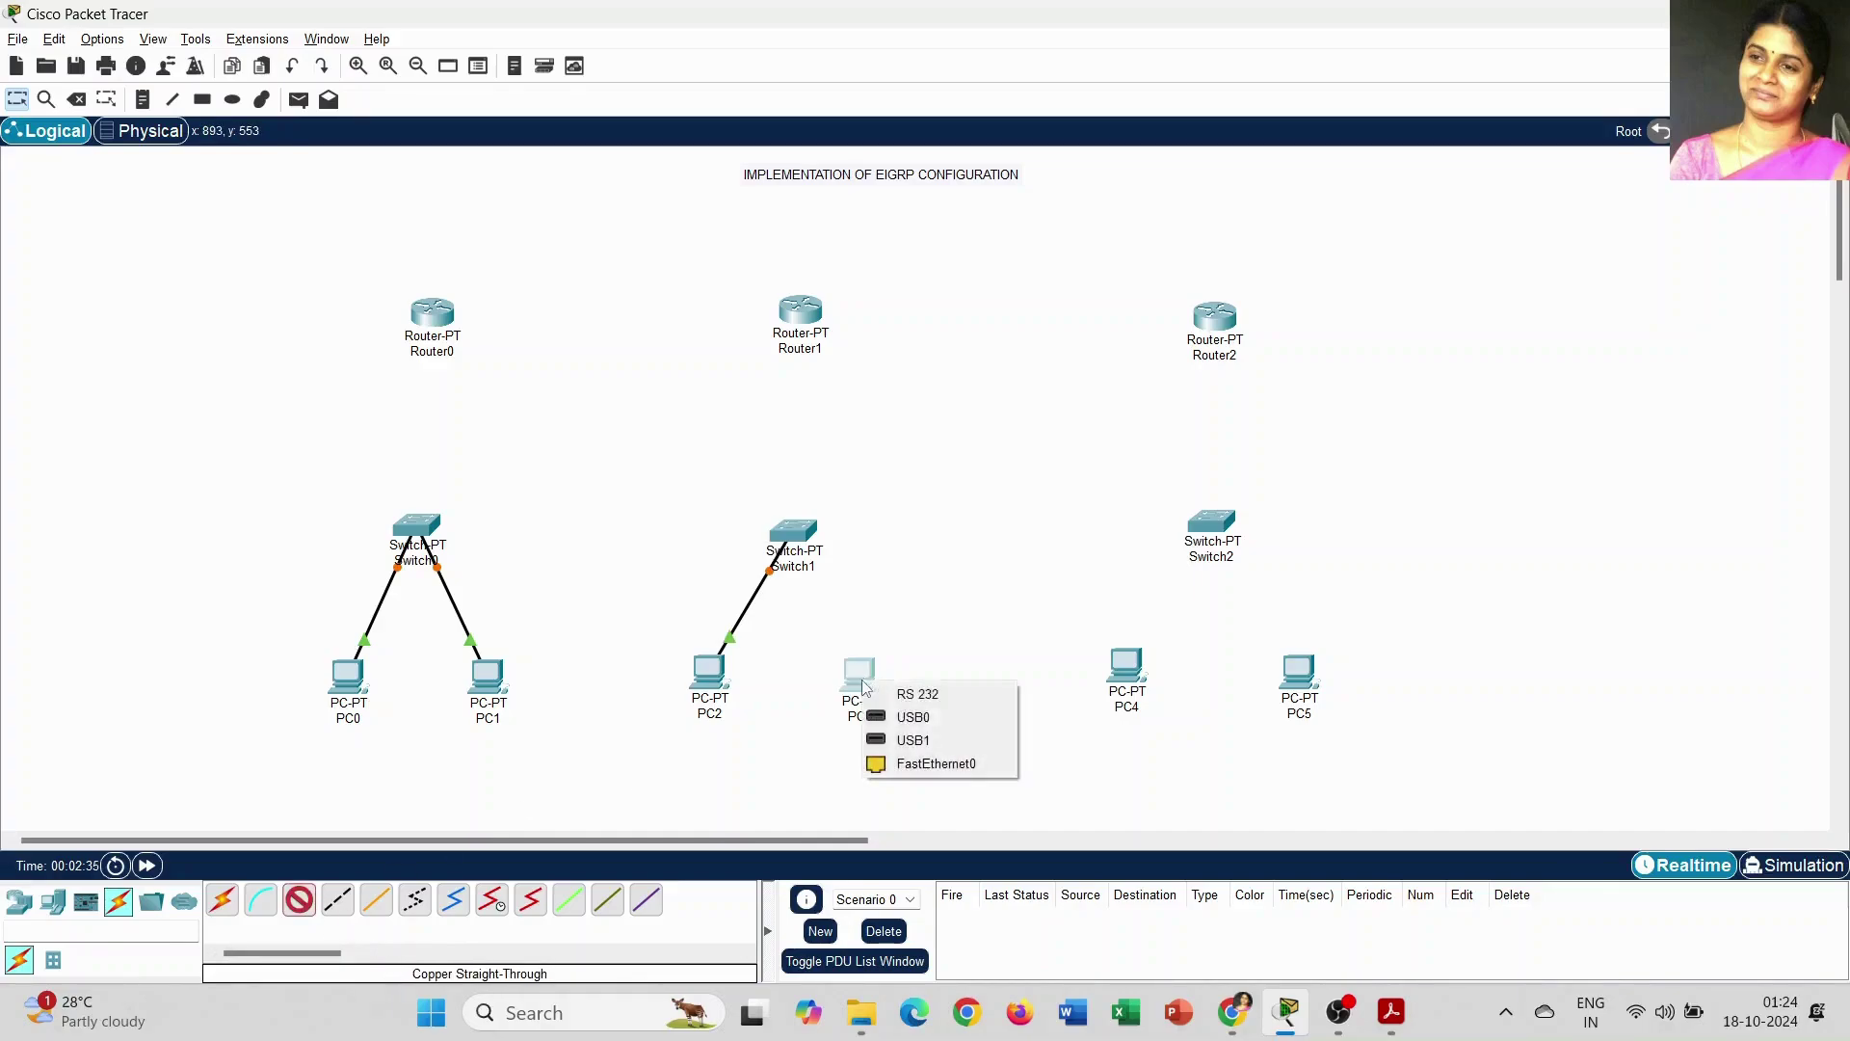
click(933, 764)
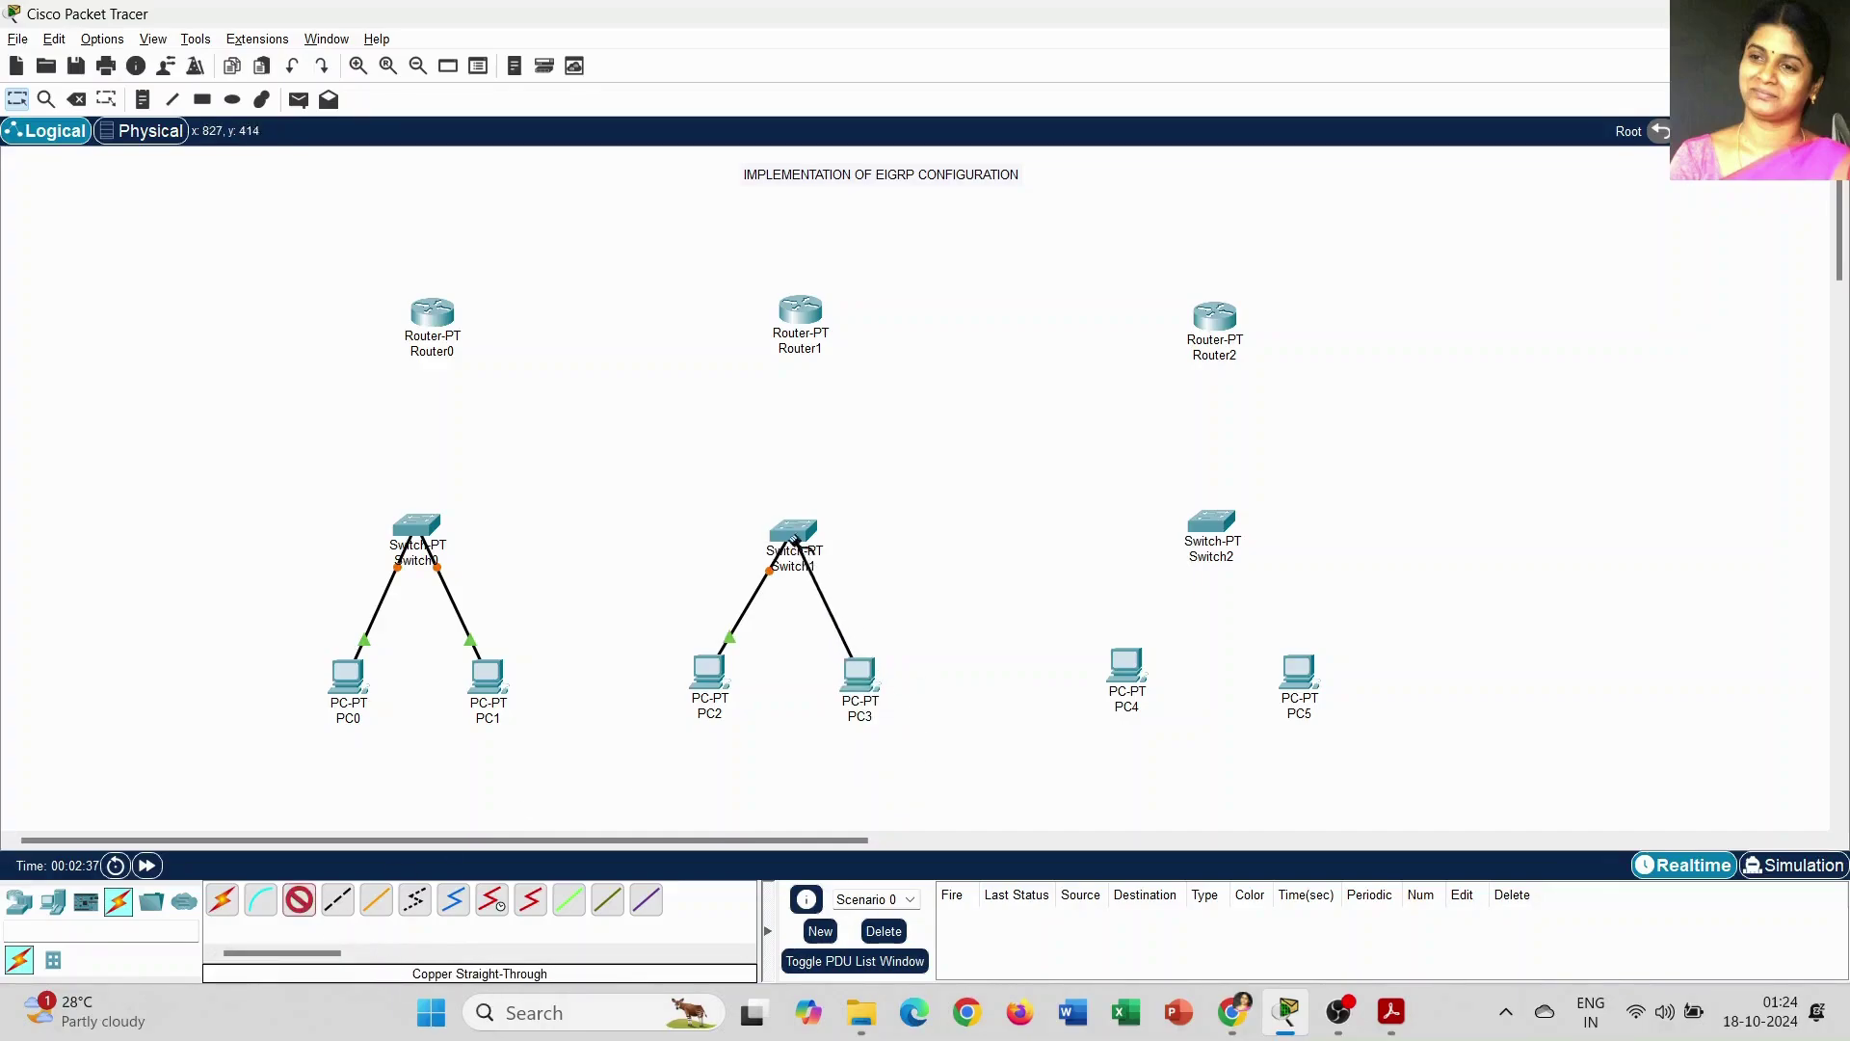
click(793, 533)
click(853, 571)
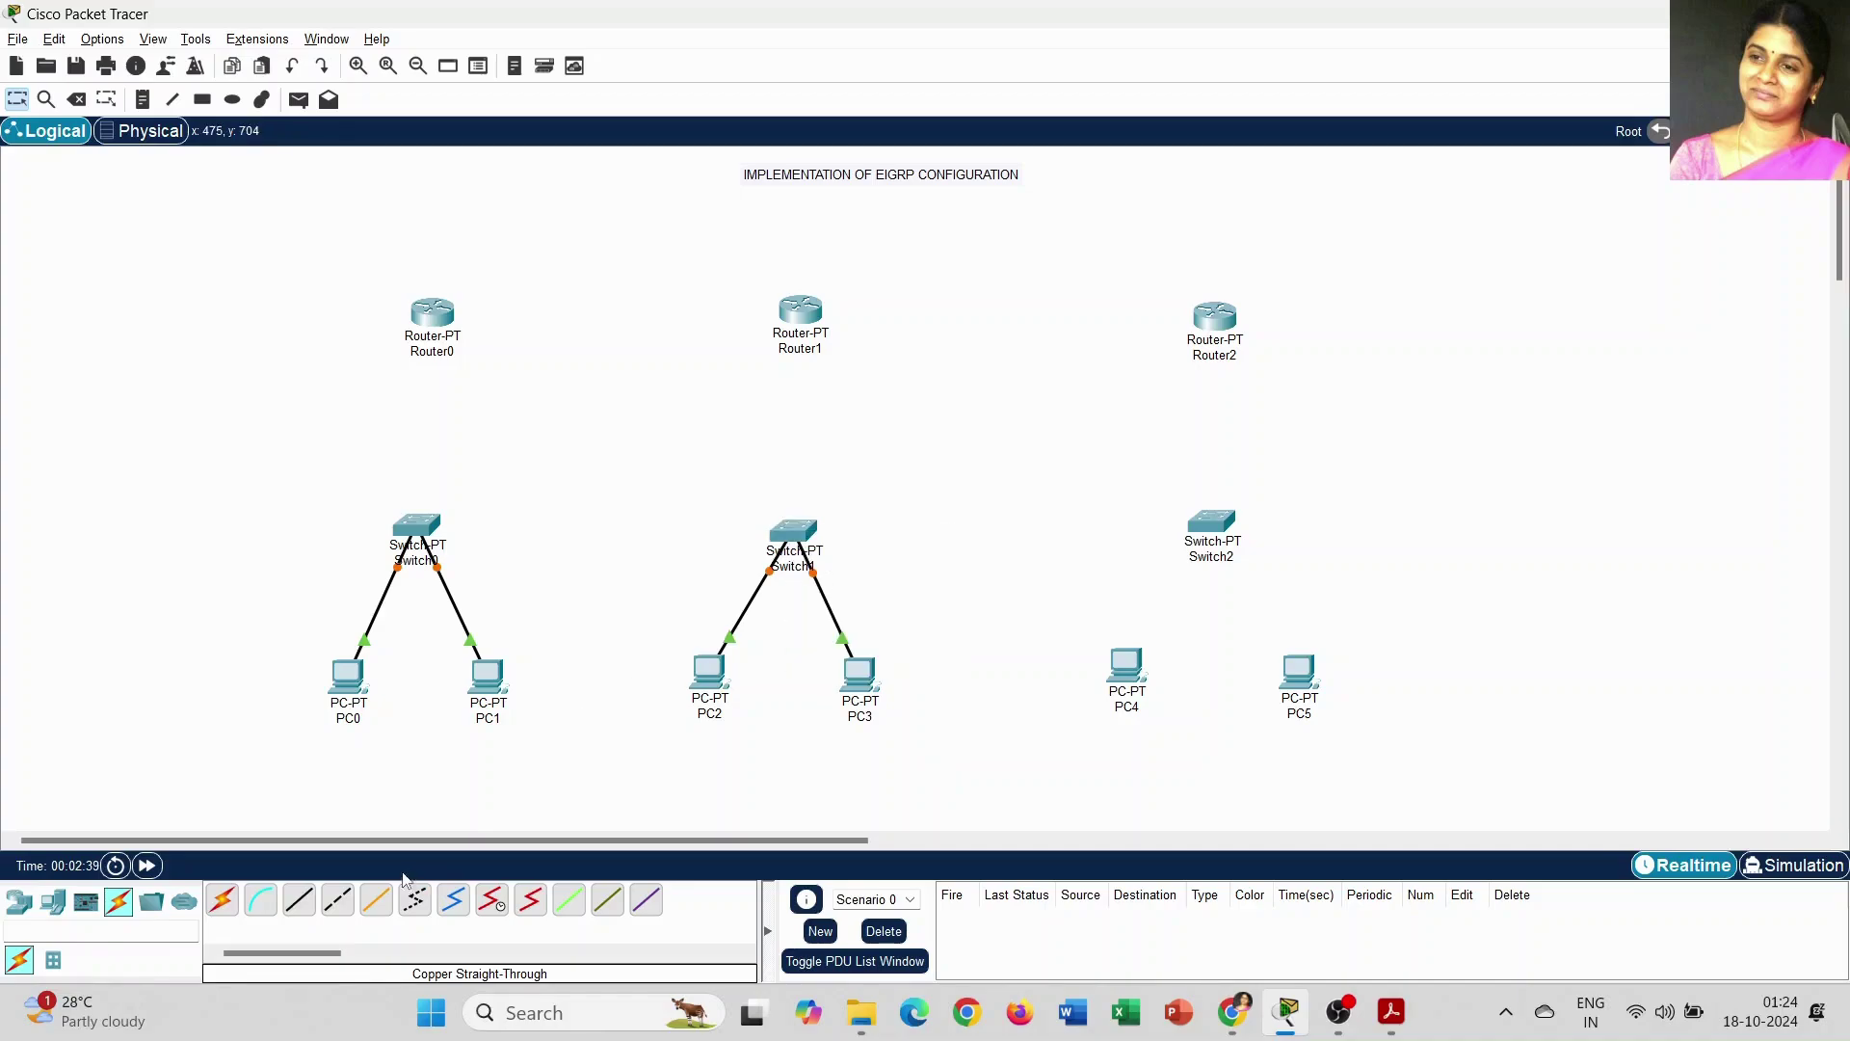
Step: Connect PC4's FastEthernet0 to Switch2's FastEthernet0/1 with a copper straight-through cable
click(299, 901)
click(1125, 665)
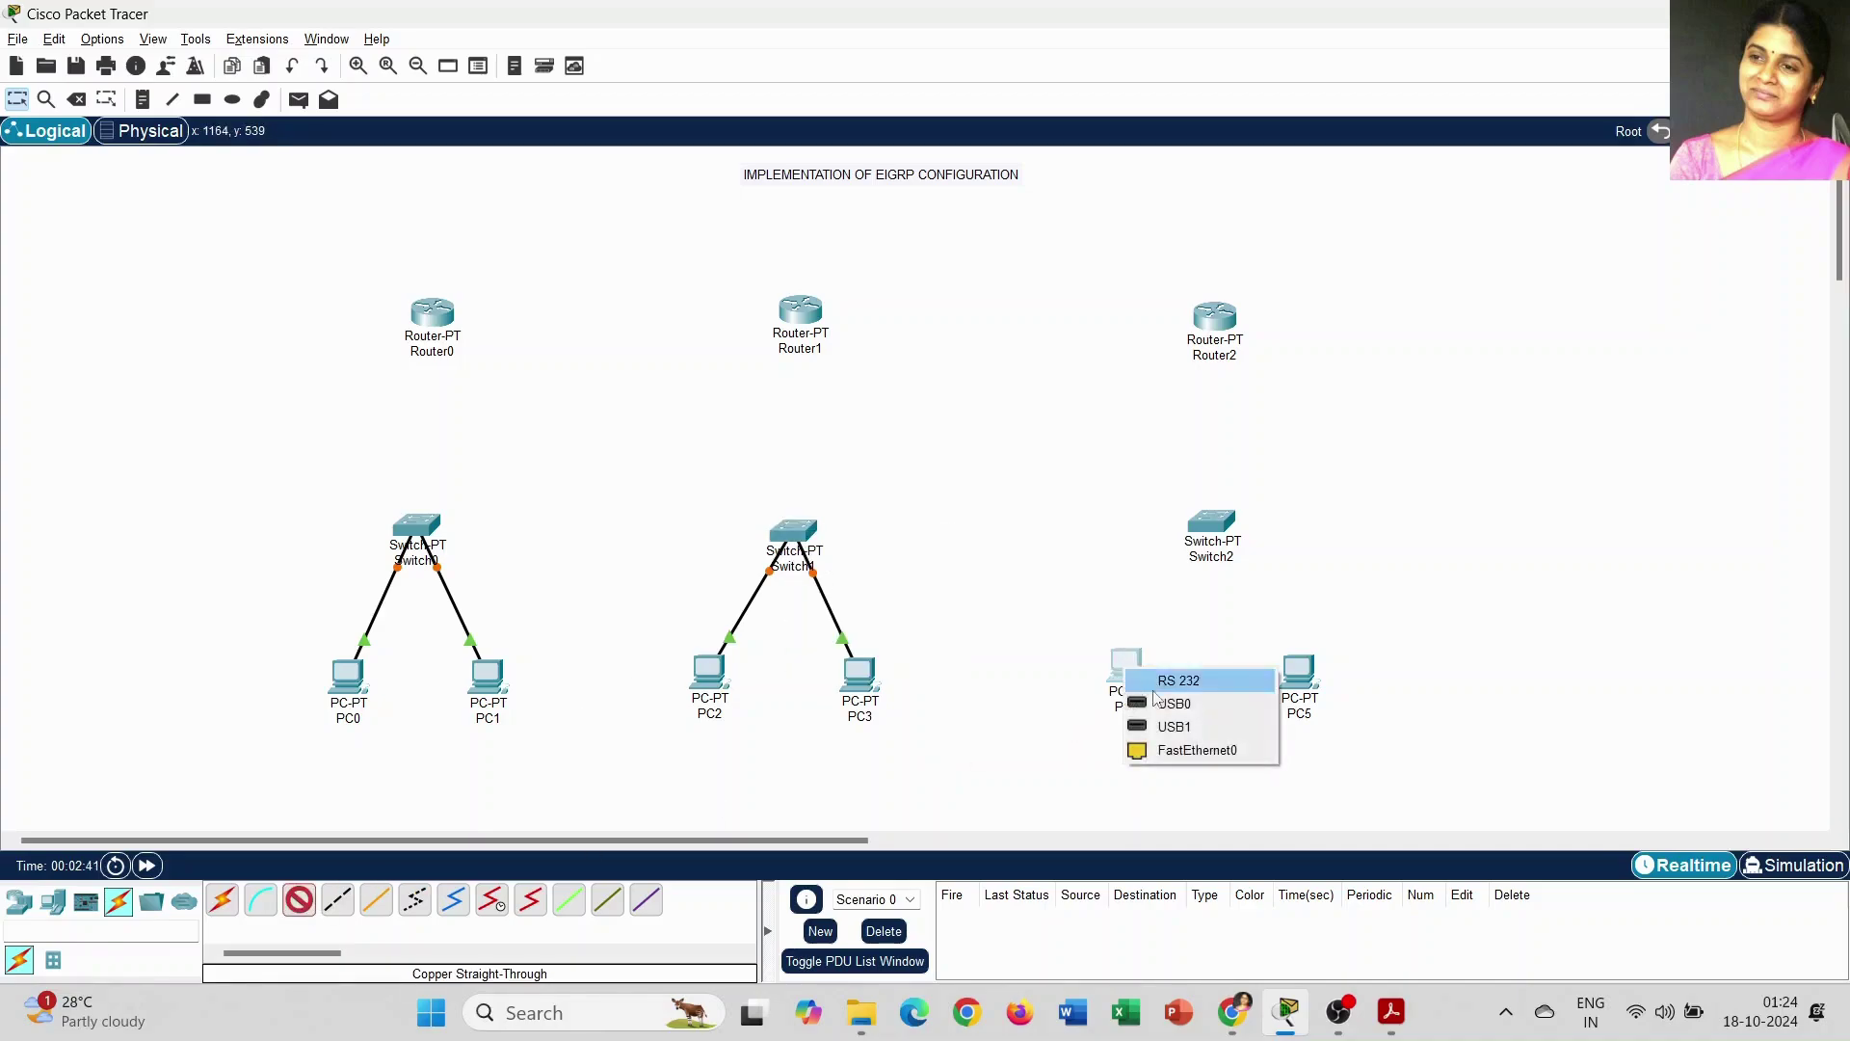
click(1176, 752)
click(1205, 529)
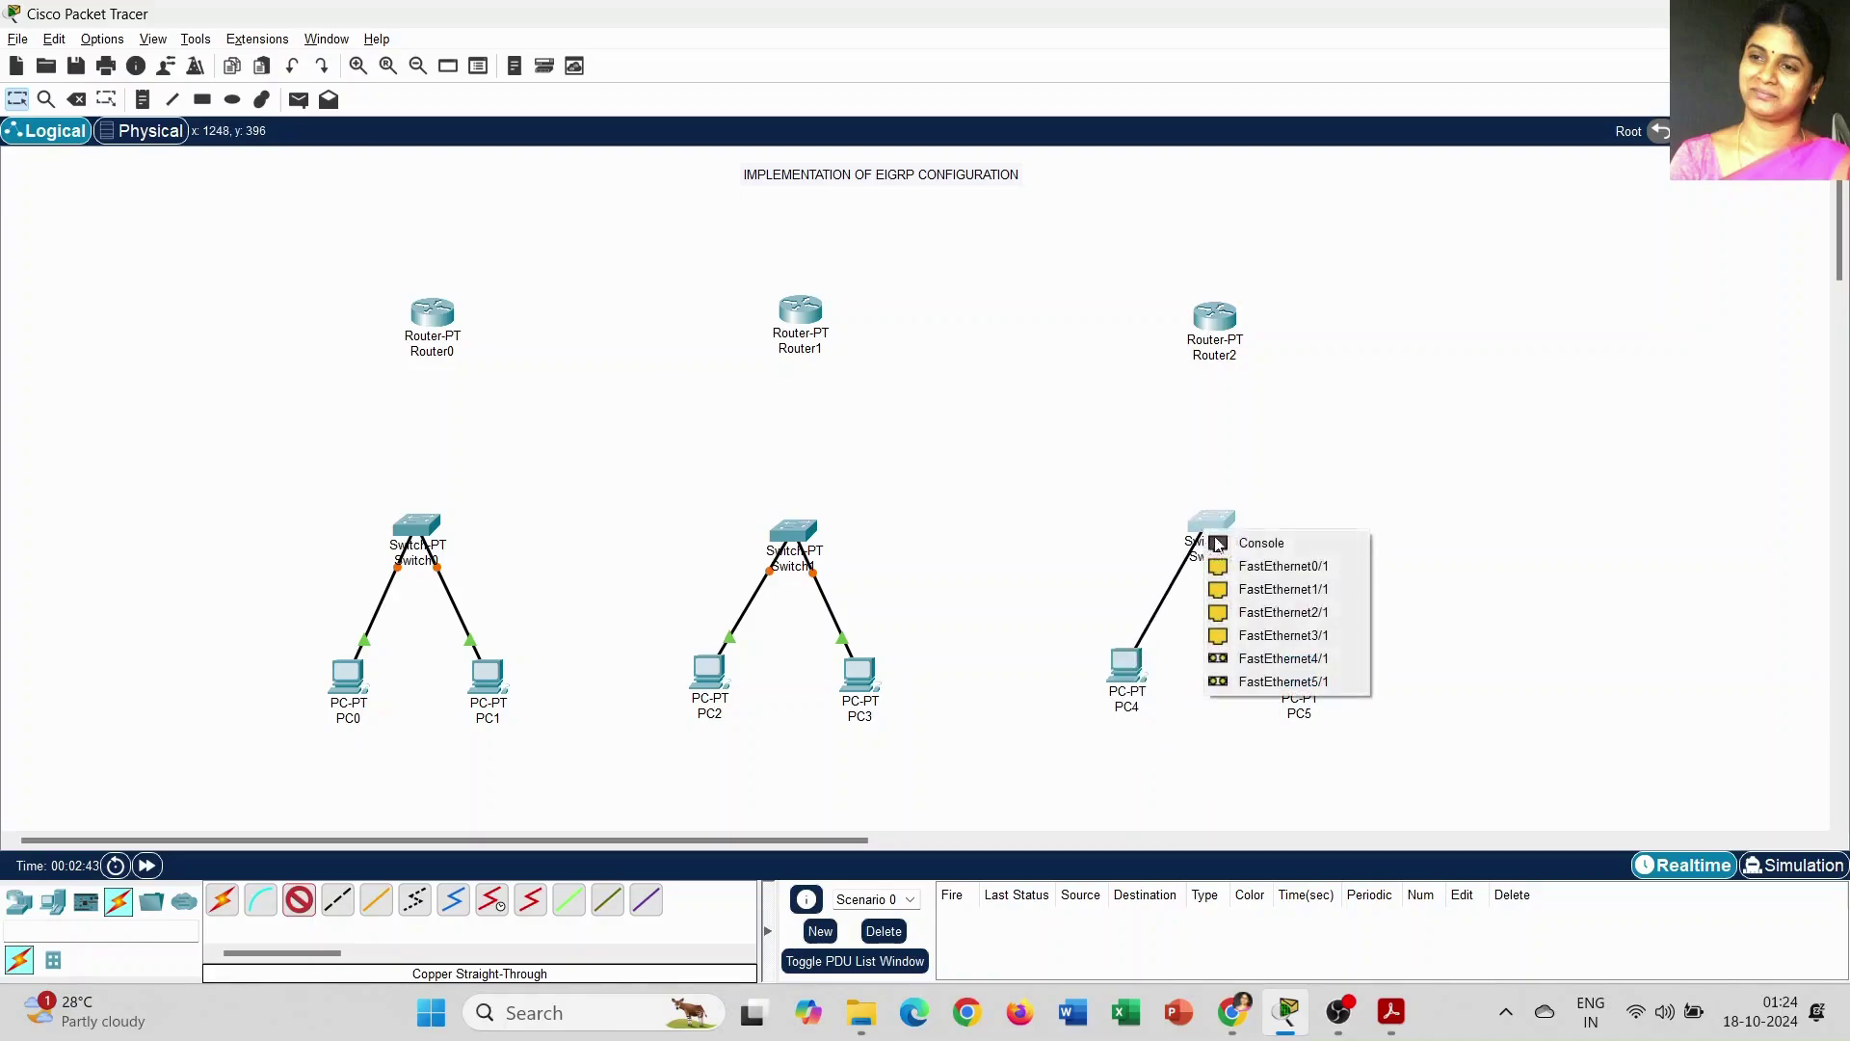
click(1238, 568)
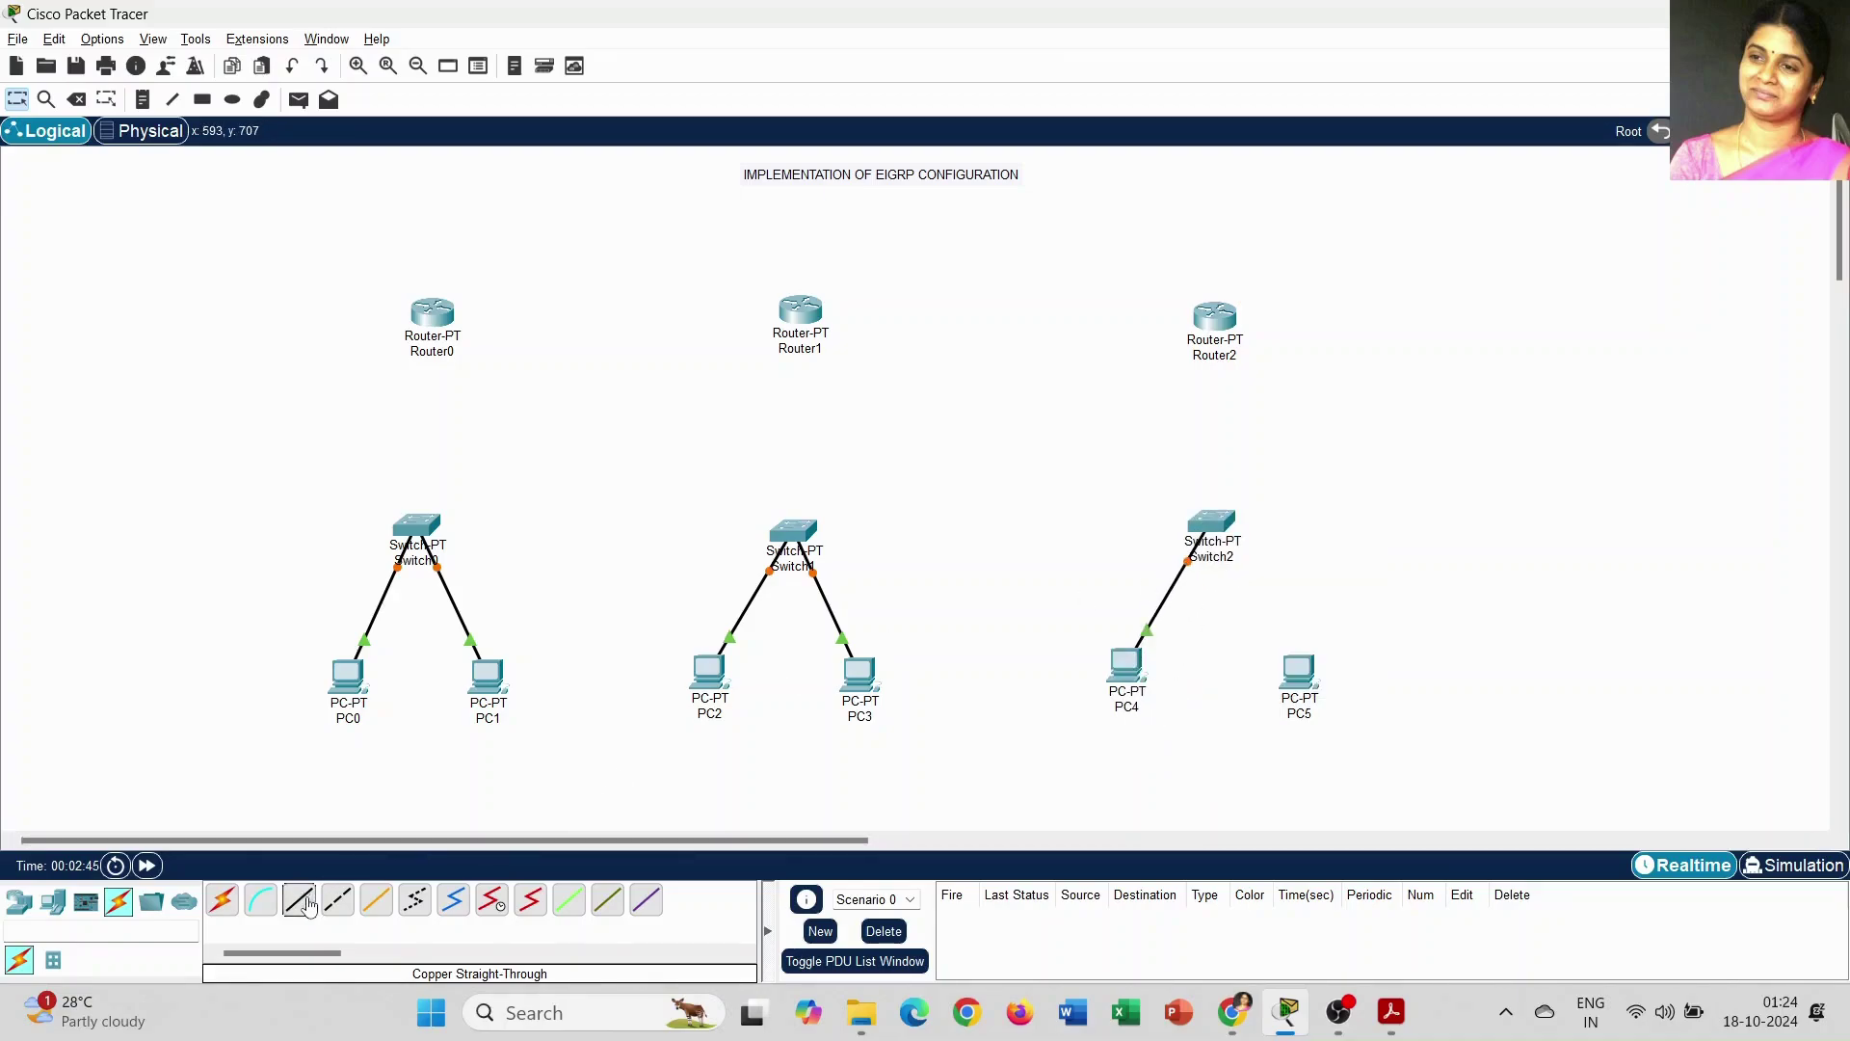
Step: Connect PC5's FastEthernet0 to Switch2's FastEthernet1/1 with a copper straight-through cable and centre Switch2 above PC4 and PC5
click(1298, 674)
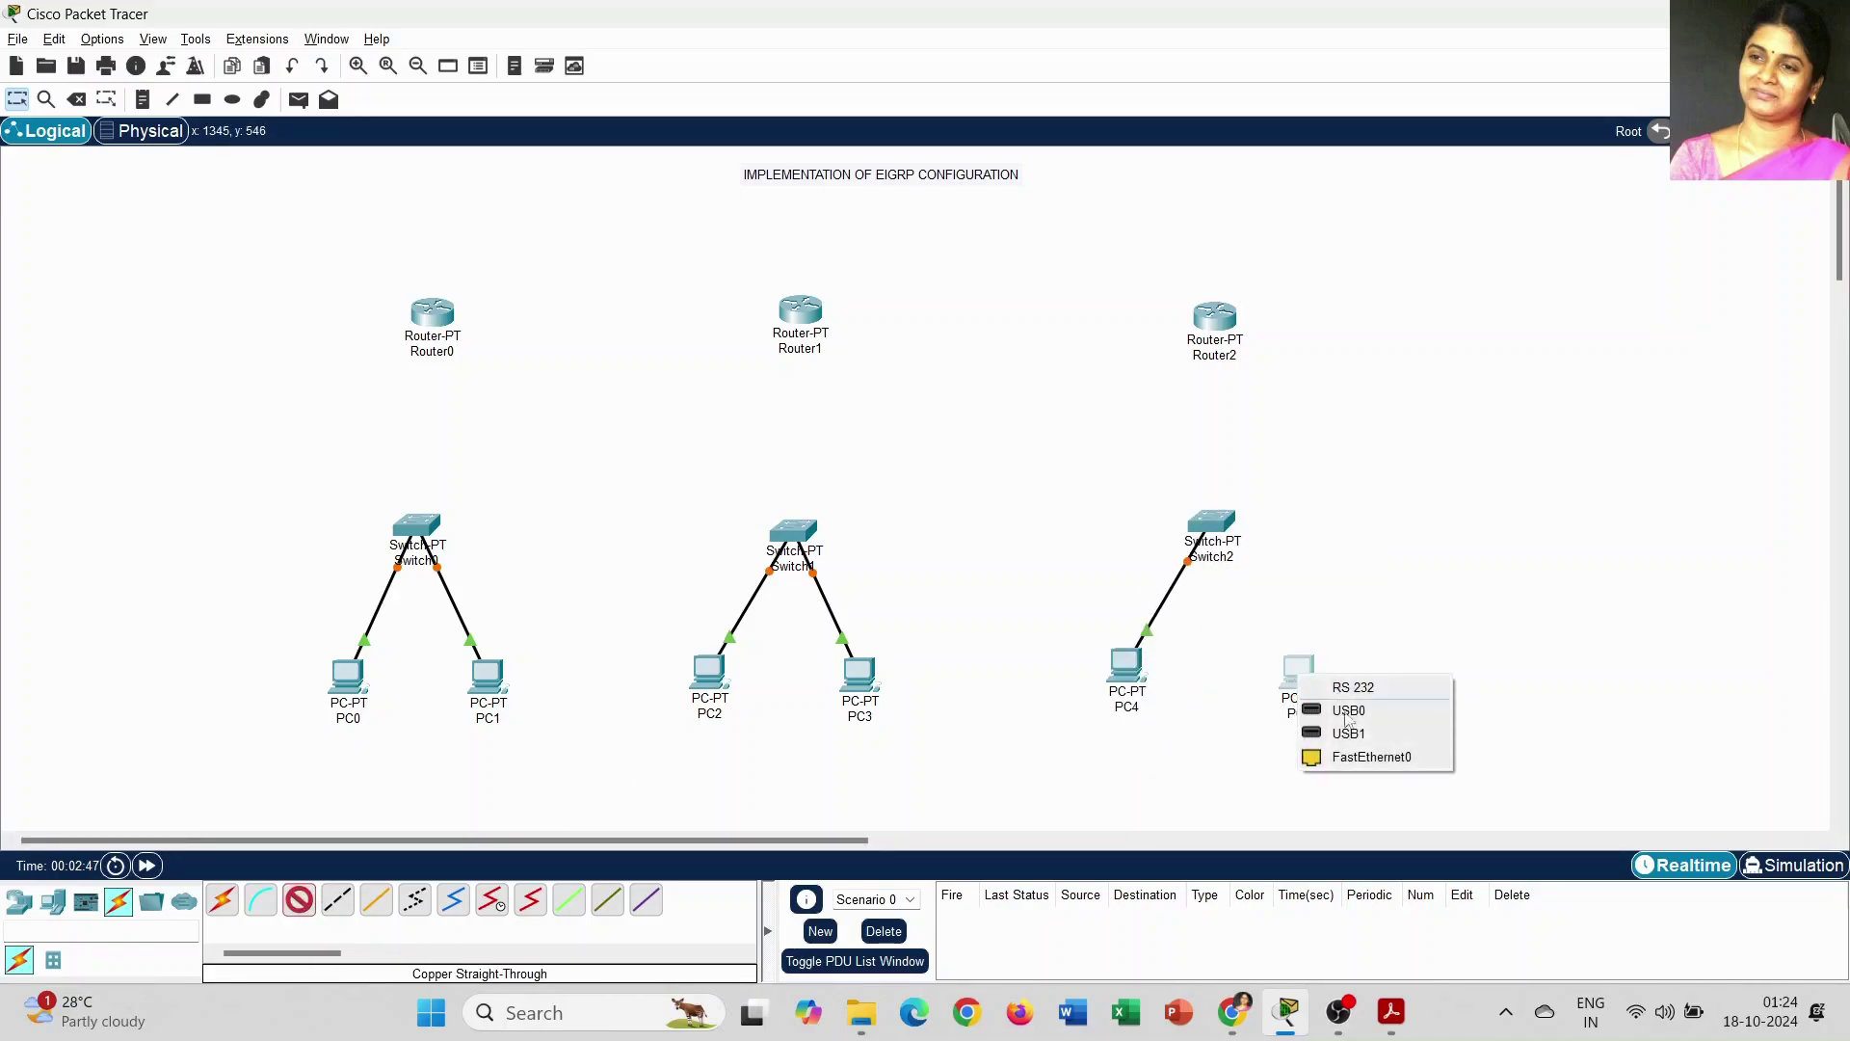
click(1362, 759)
click(1212, 525)
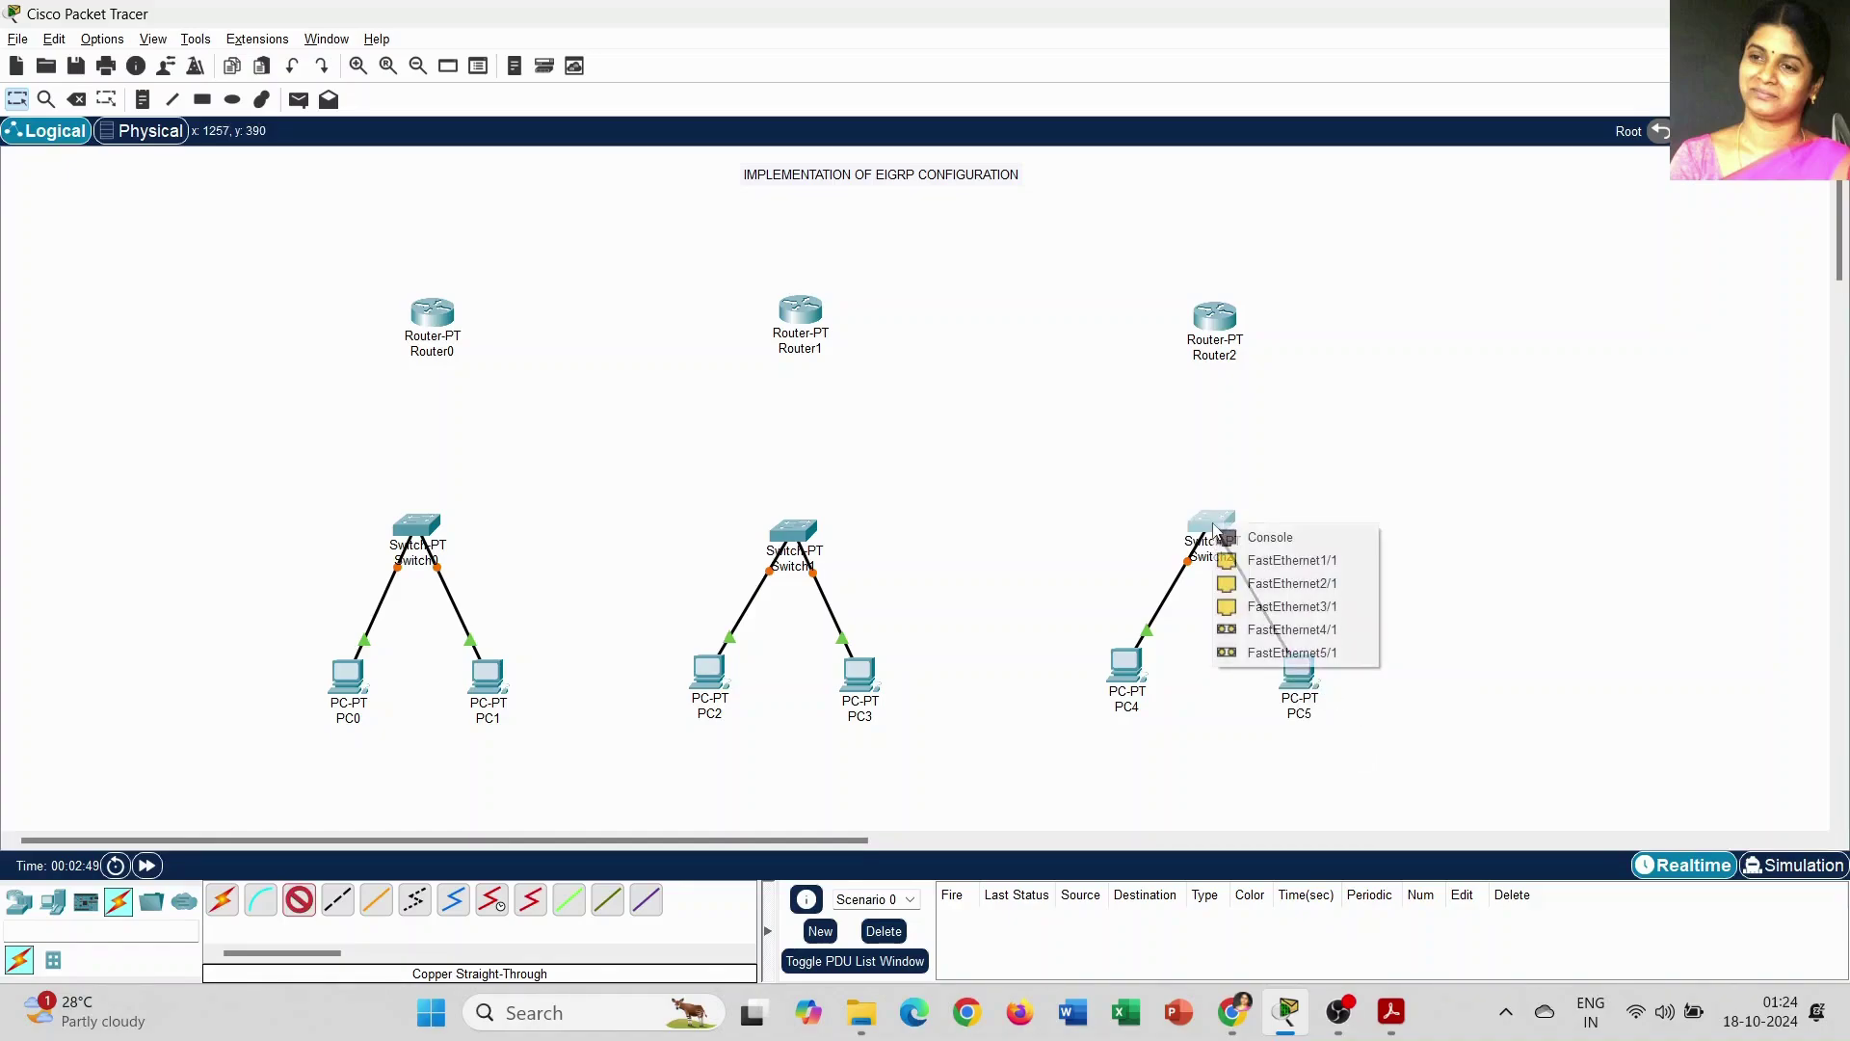
click(1285, 569)
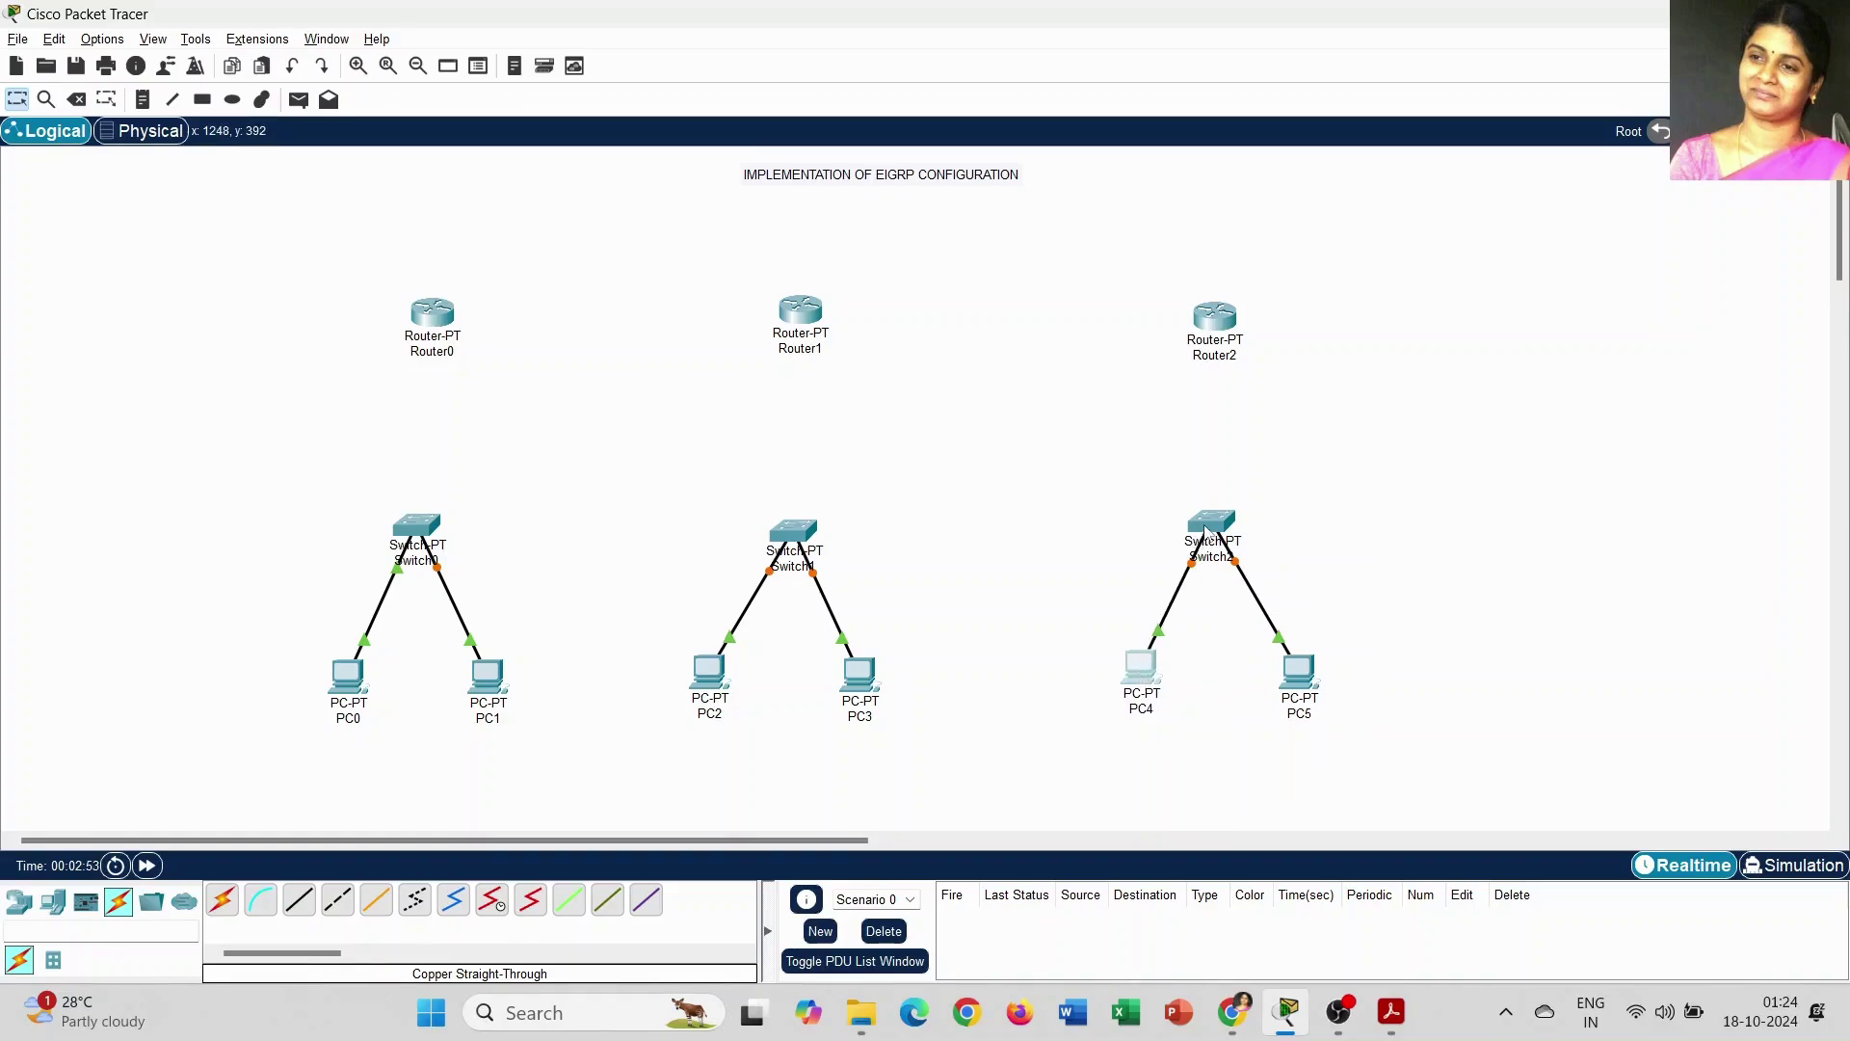
drag(1207, 525, 1218, 525)
drag(1315, 684, 1311, 678)
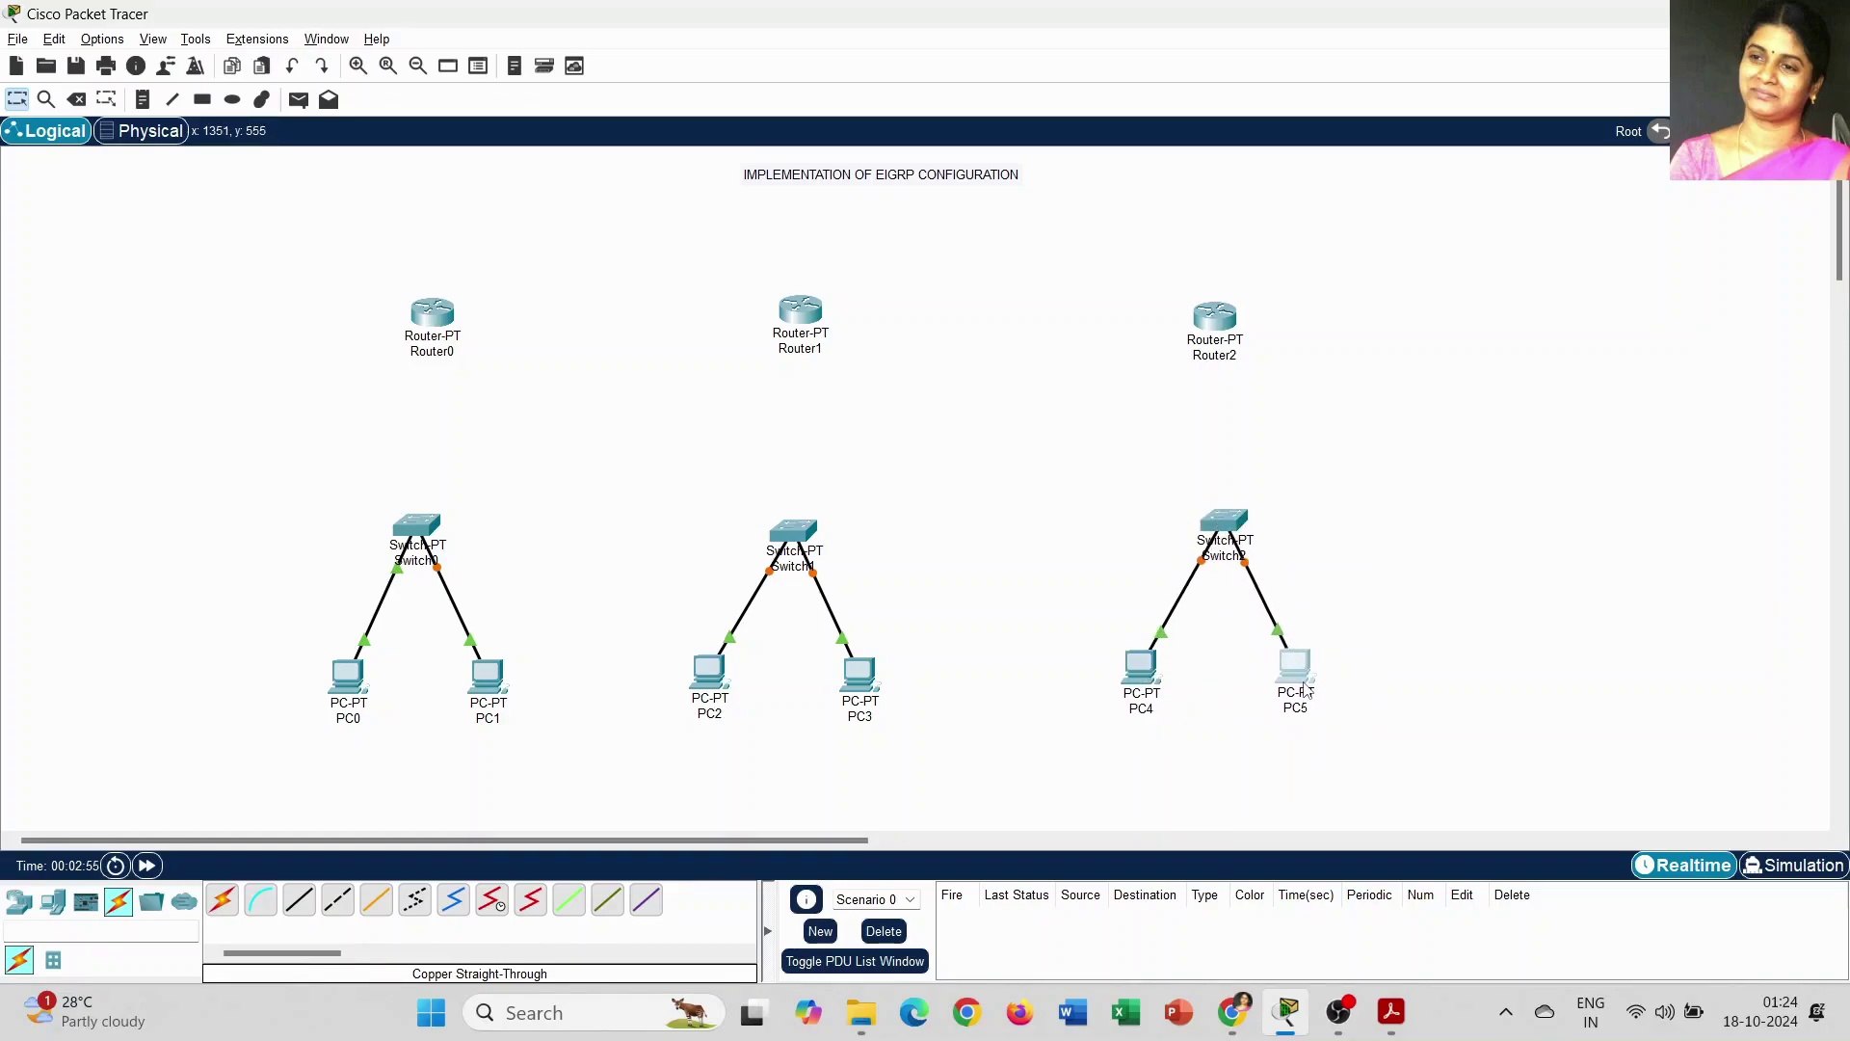
Step: Connect Switch0's FastEthernet2/1 to Router0's FastEthernet0/0 with a copper straight-through cable
click(299, 899)
click(429, 534)
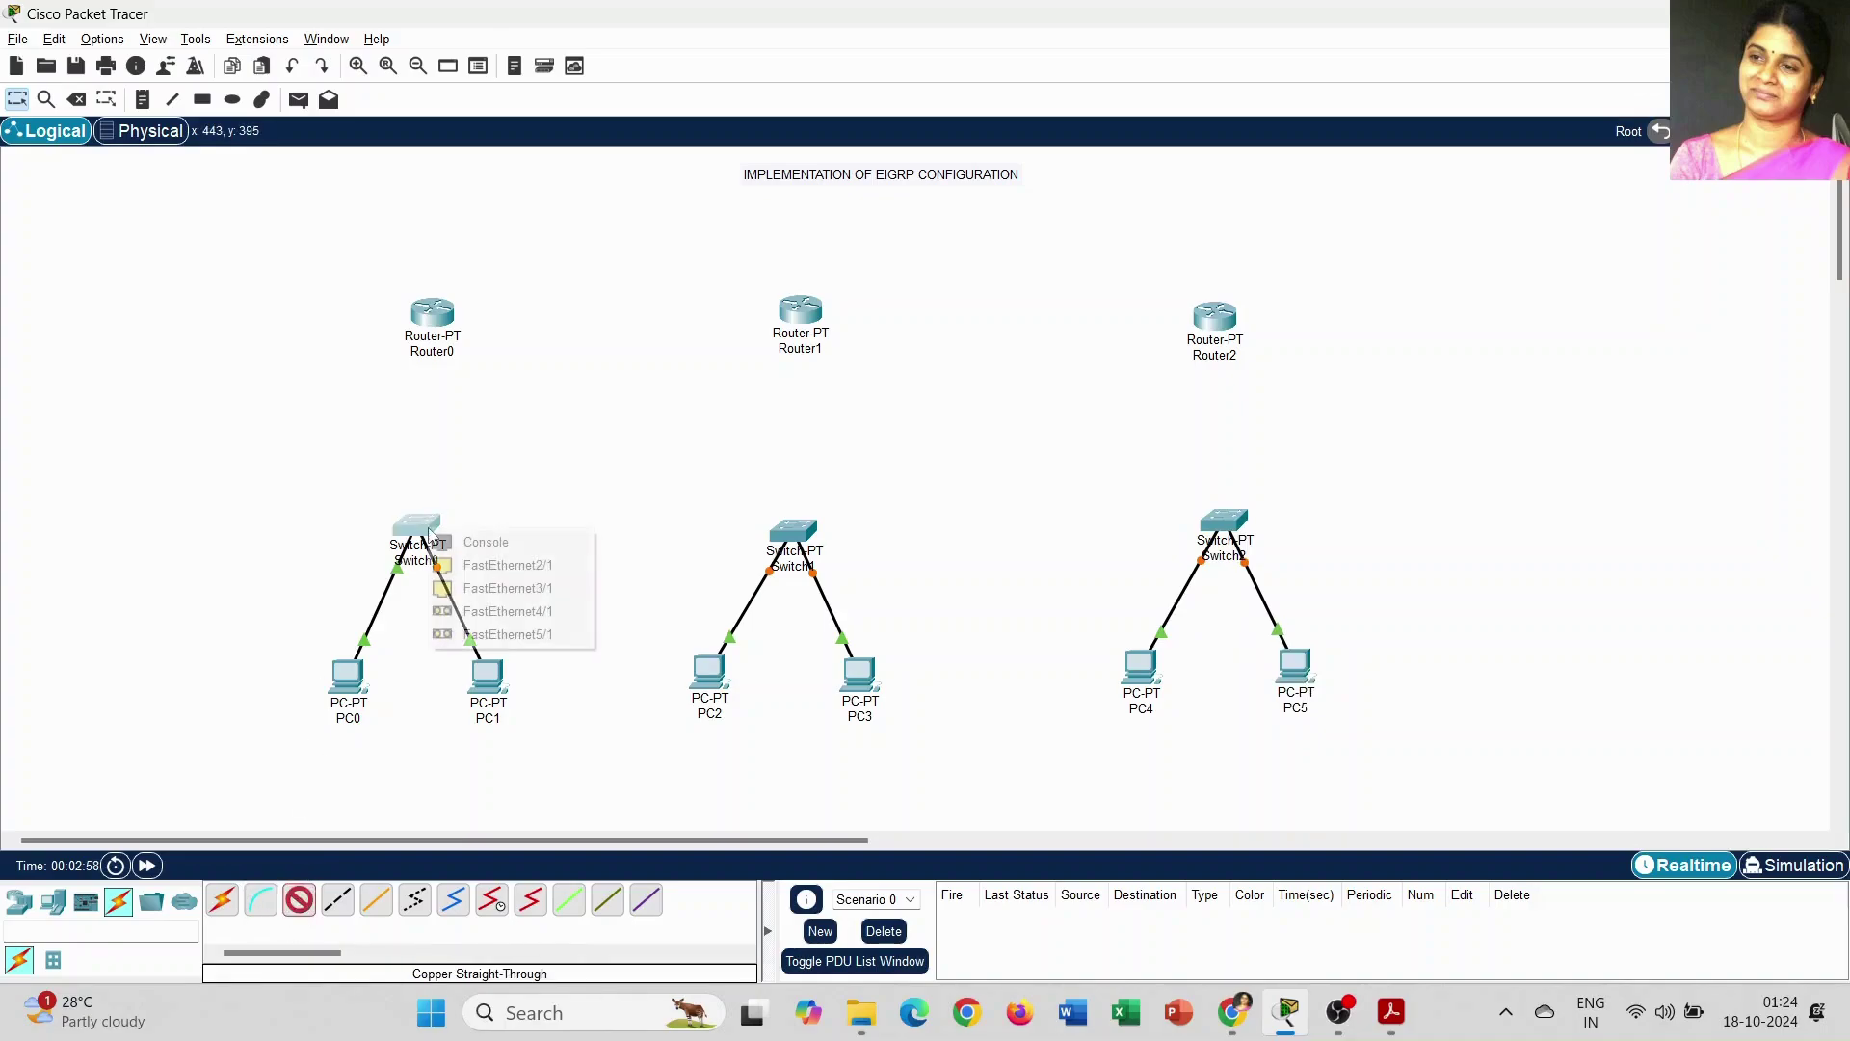
click(484, 568)
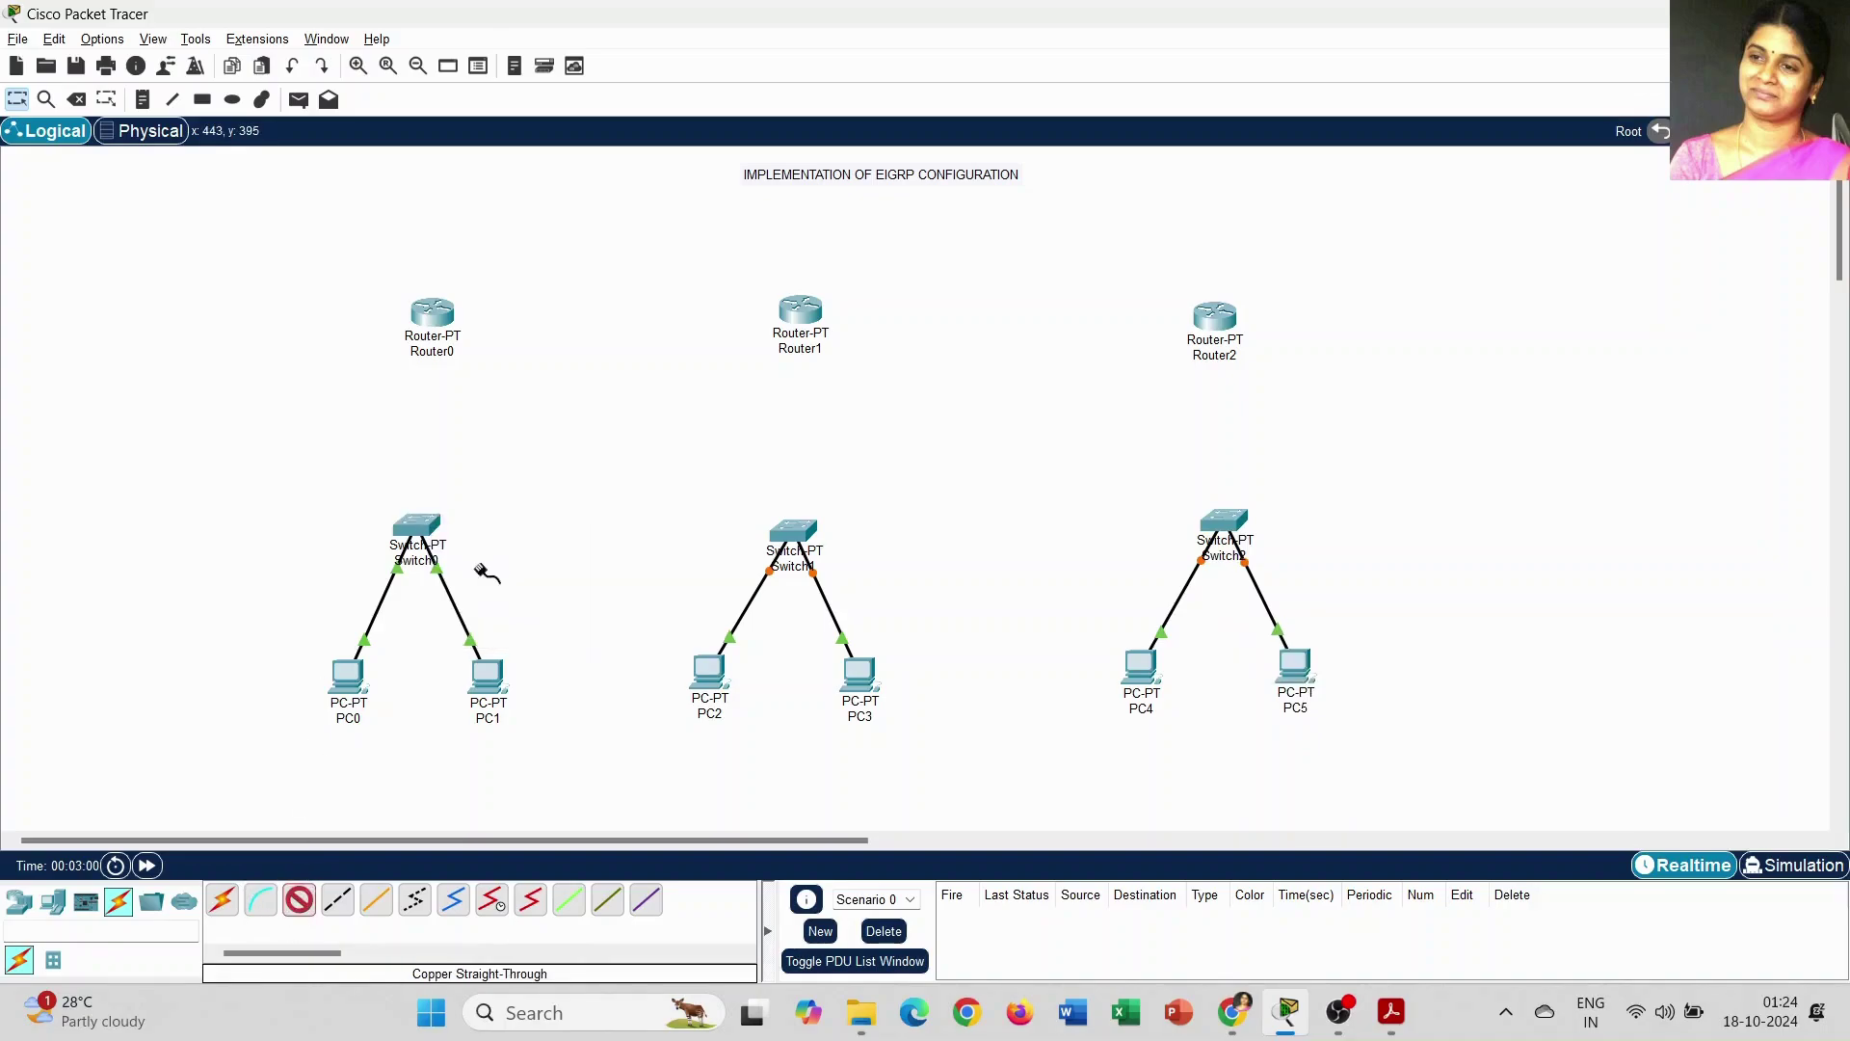
click(430, 324)
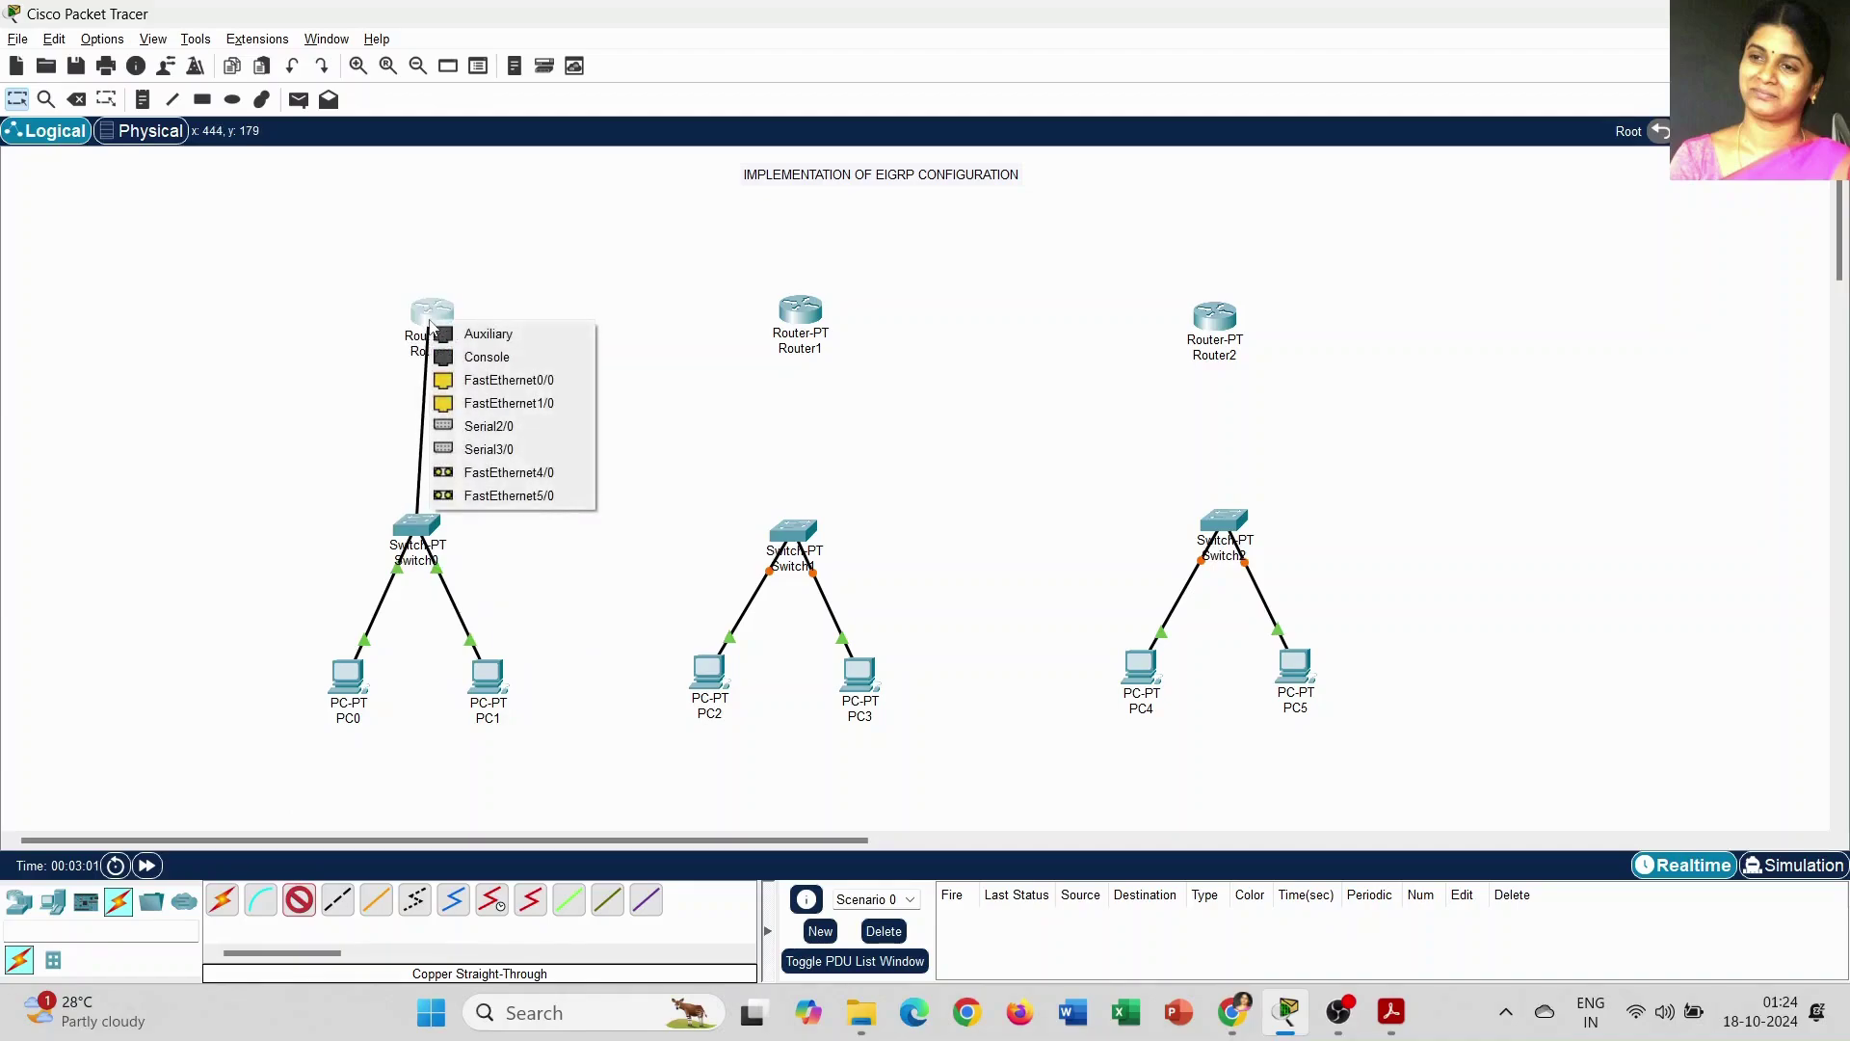
click(499, 380)
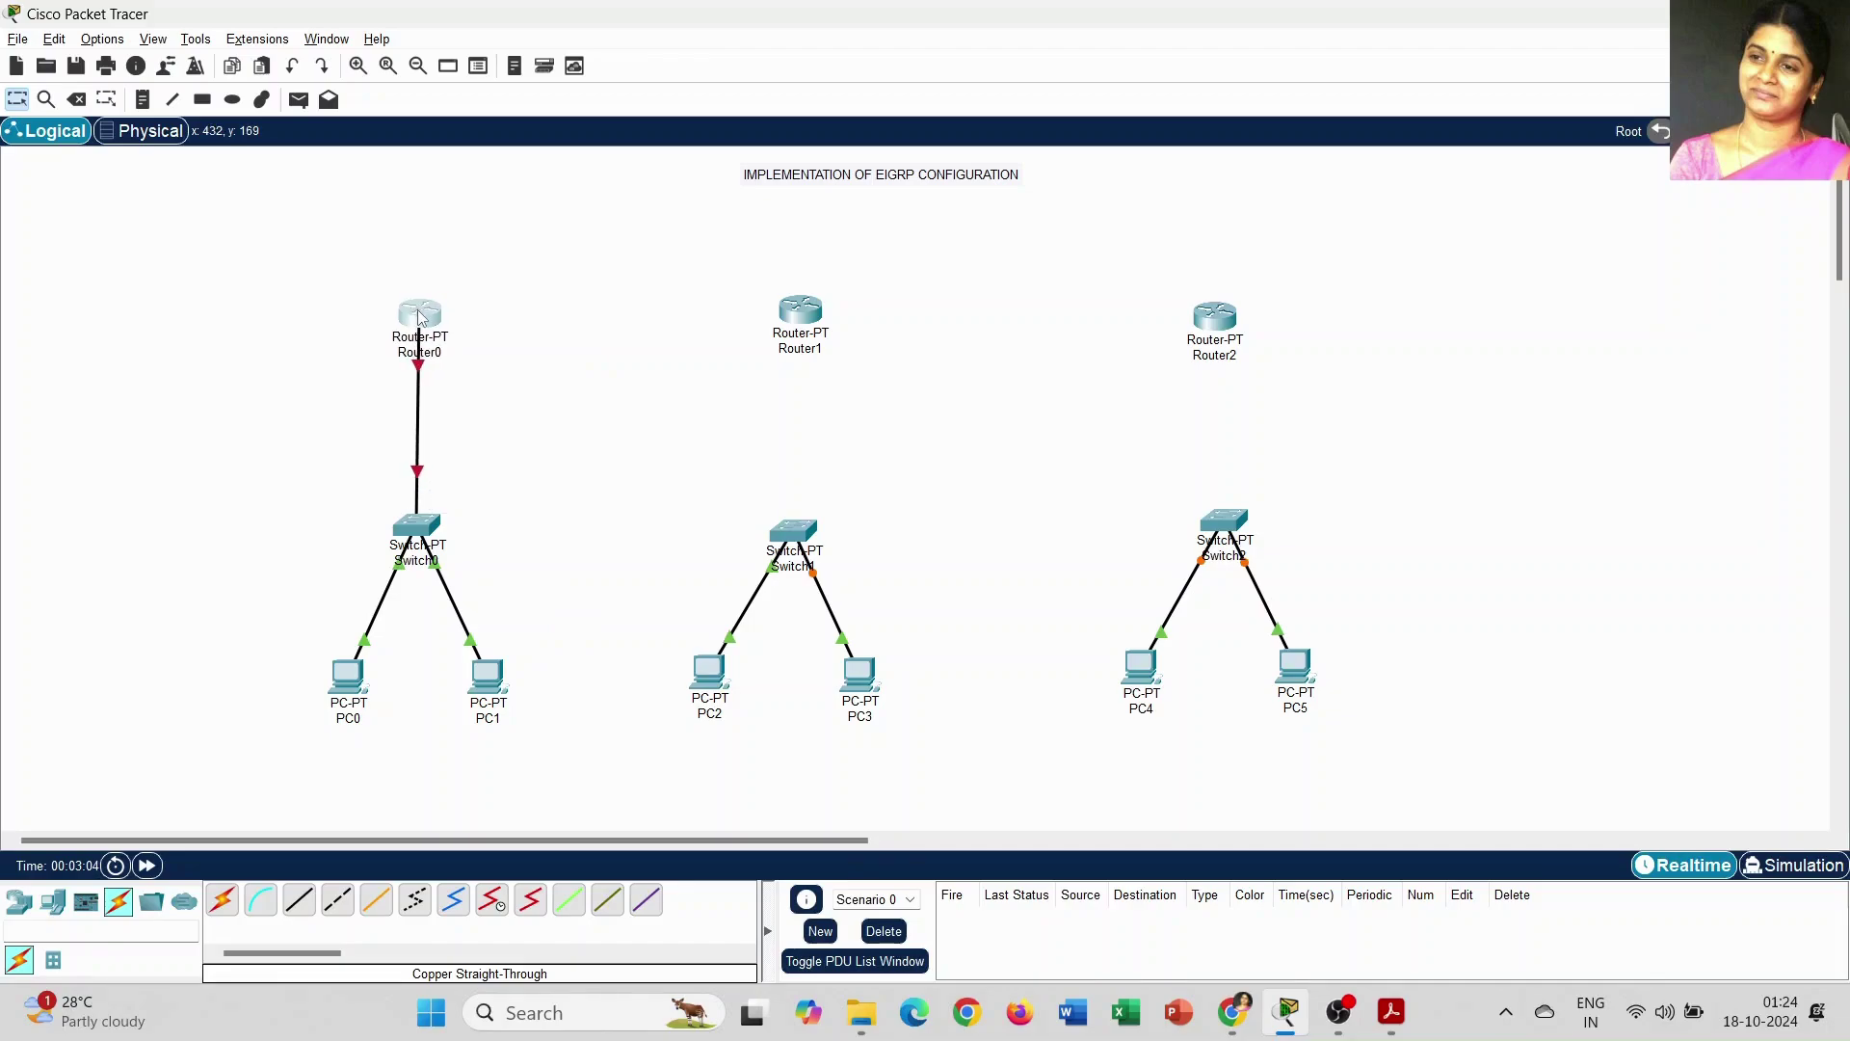
Step: Connect a FastEthernet port of Switch1 to Router1's FastEthernet0/0 with a copper straight-through cable and align Router1 directly above Switch1
click(299, 899)
click(802, 528)
click(853, 558)
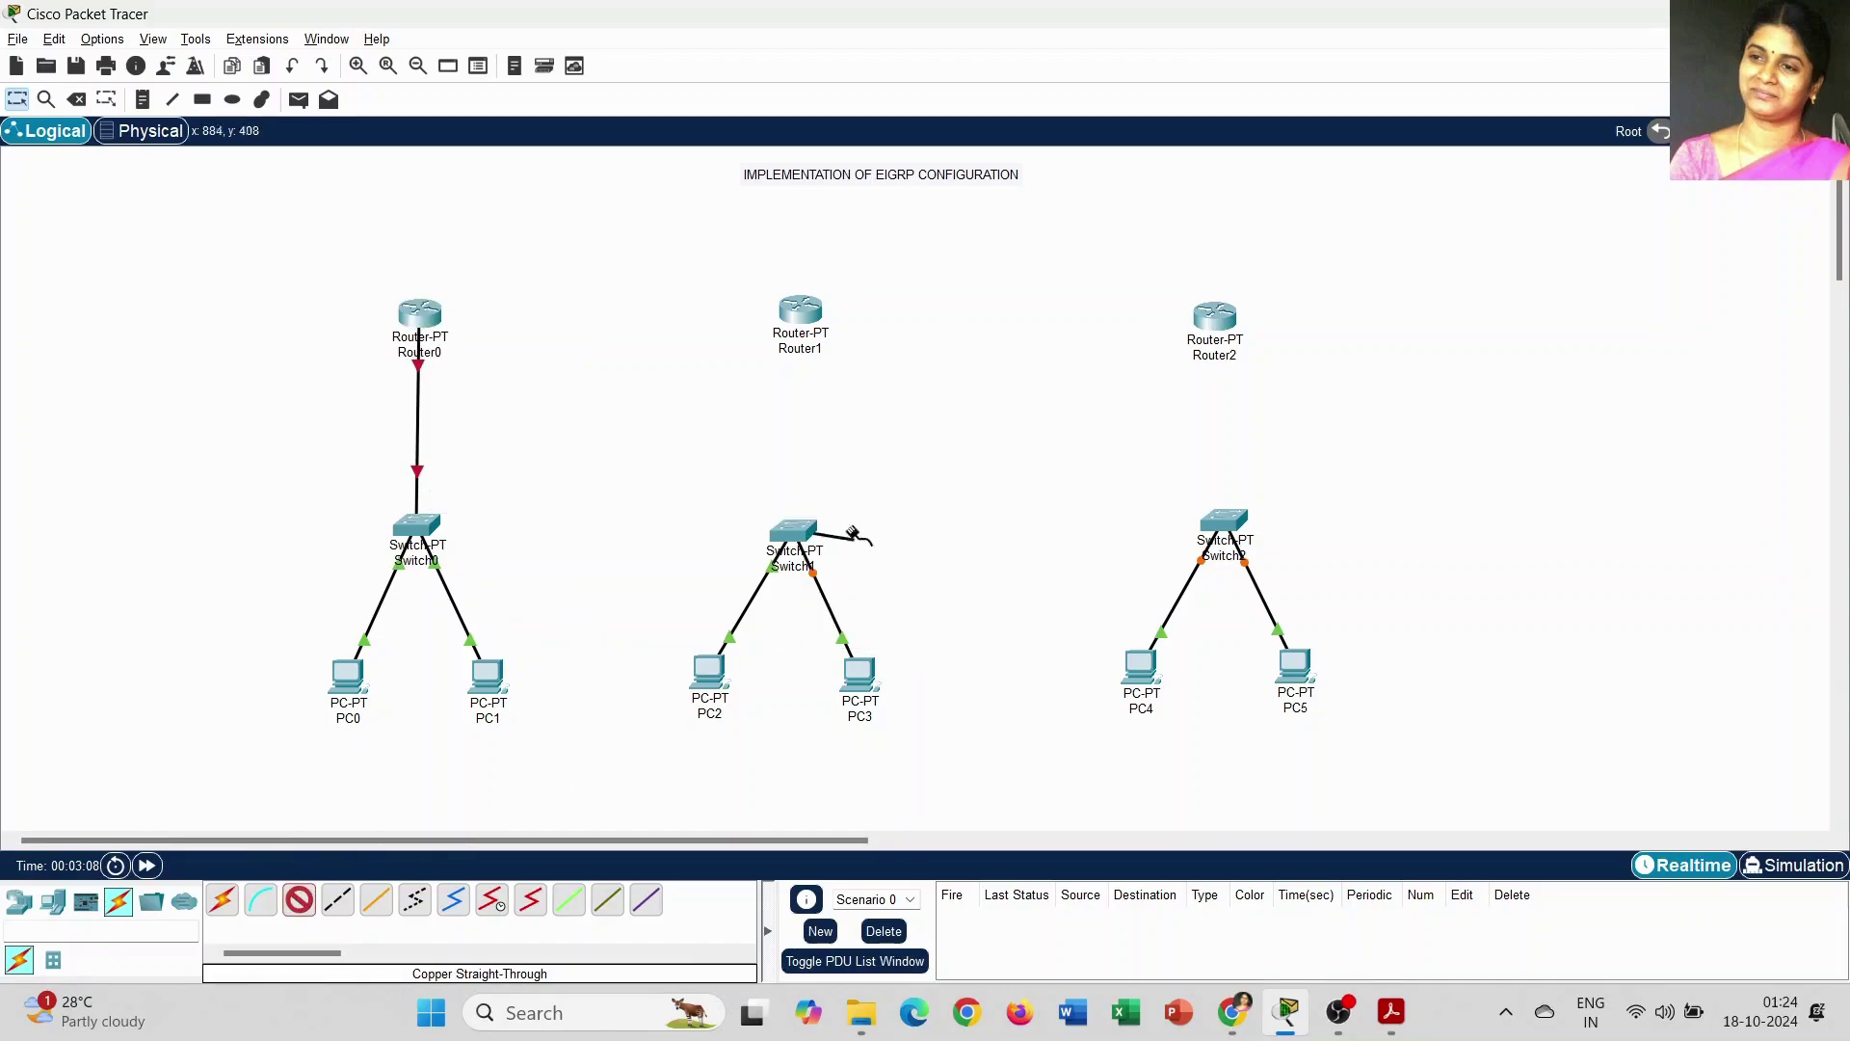
click(805, 302)
click(805, 301)
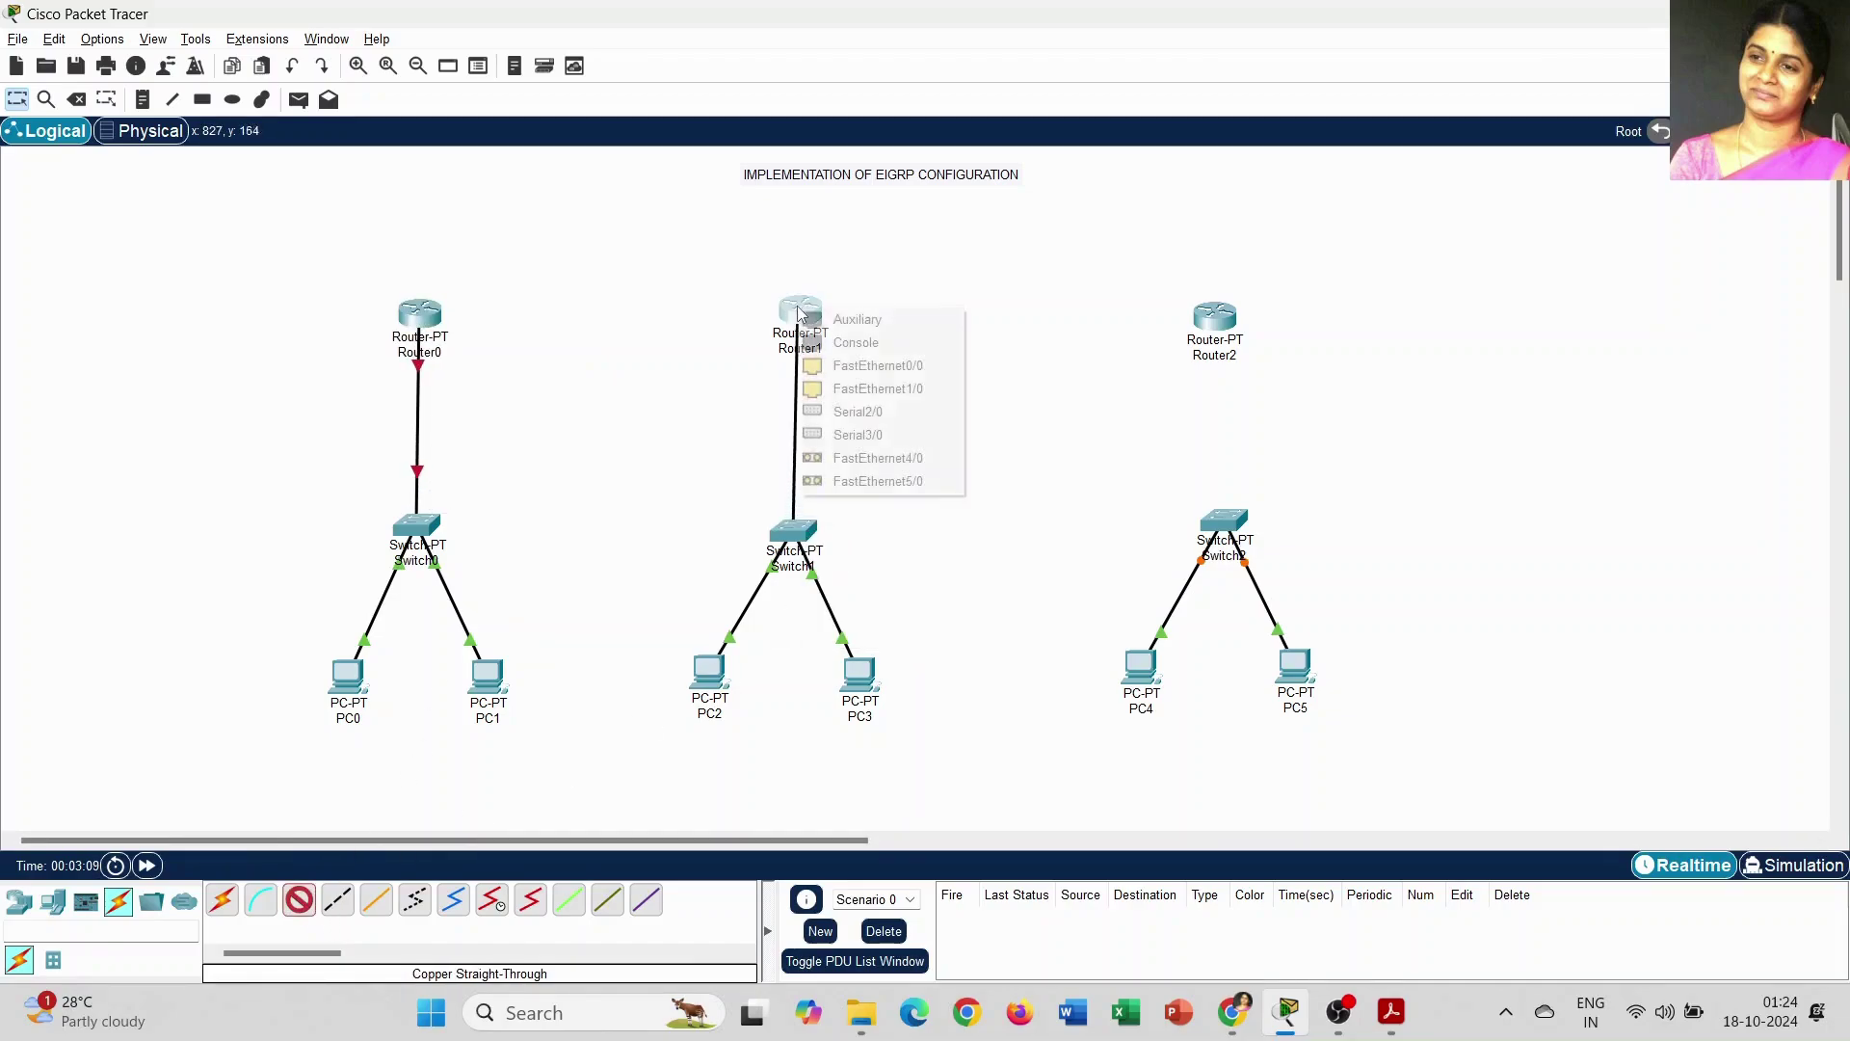
click(844, 368)
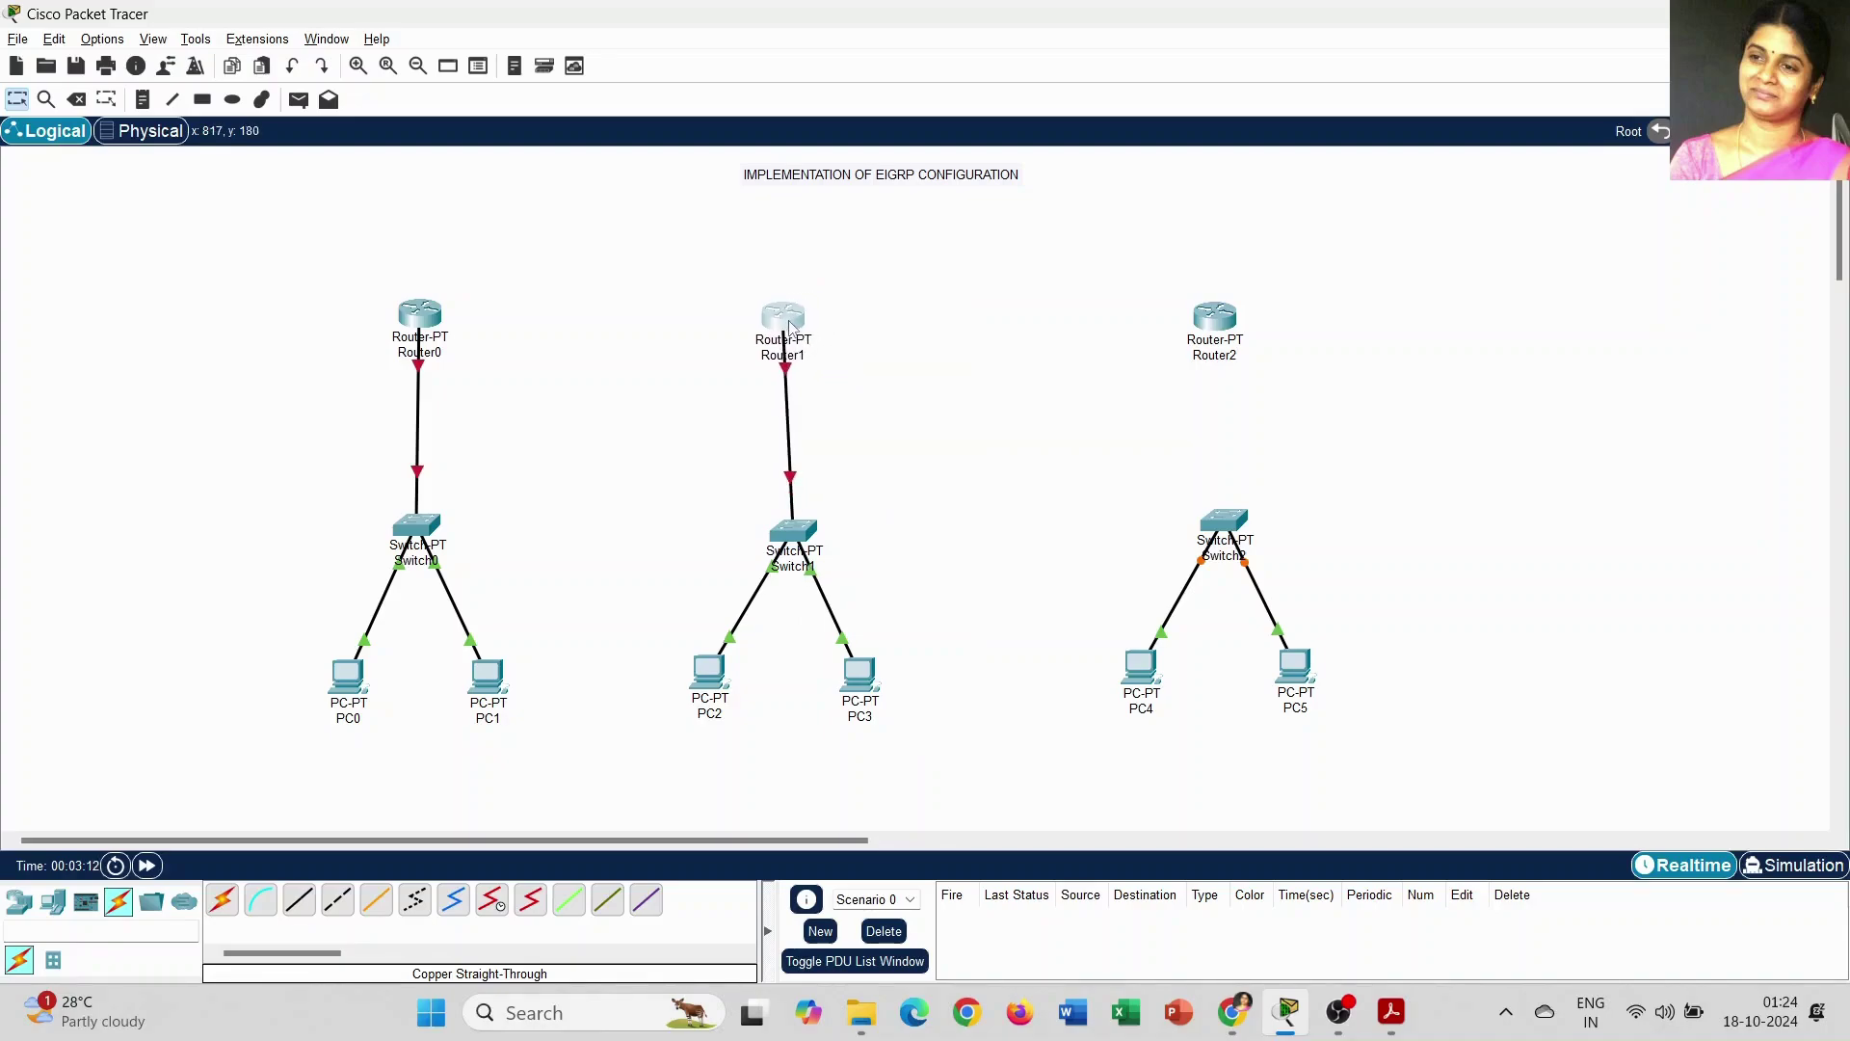
drag(792, 328, 799, 330)
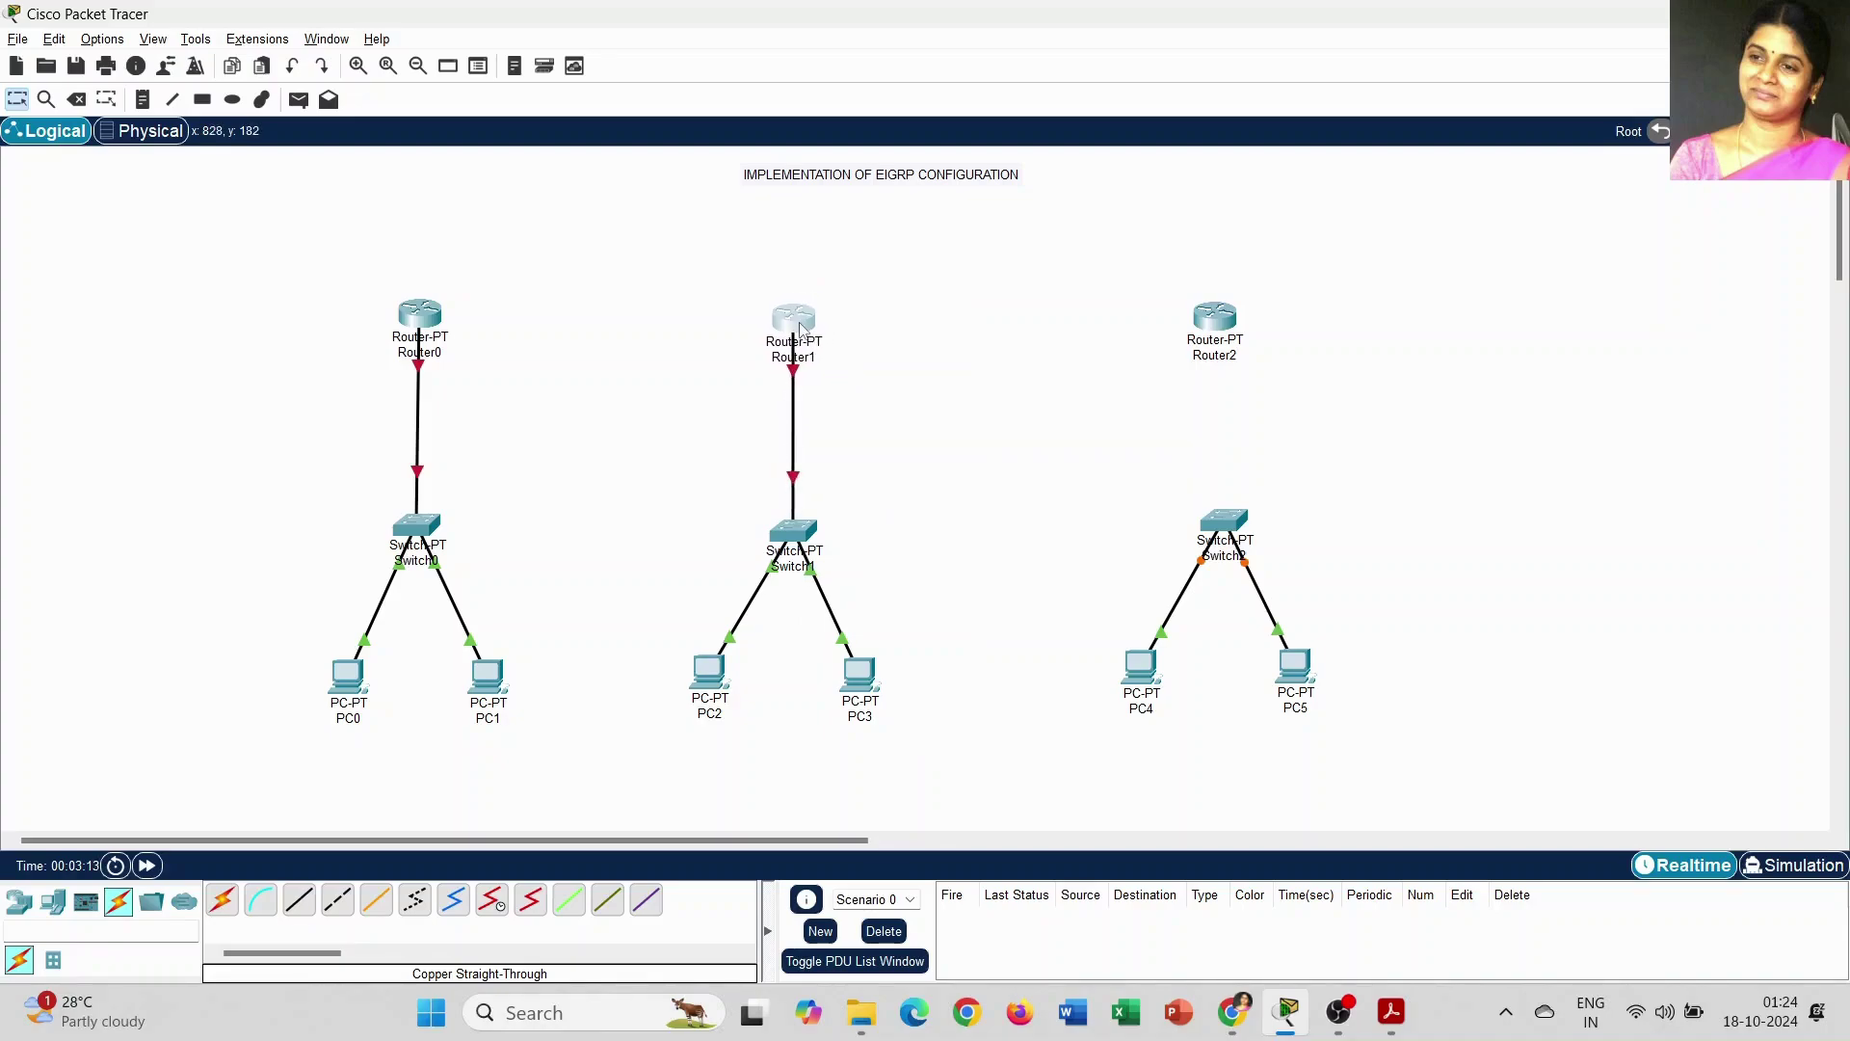
Step: Connect Switch2's FastEthernet2/1 to Router2's FastEthernet0/0 with a copper straight-through cable
click(299, 900)
click(1224, 525)
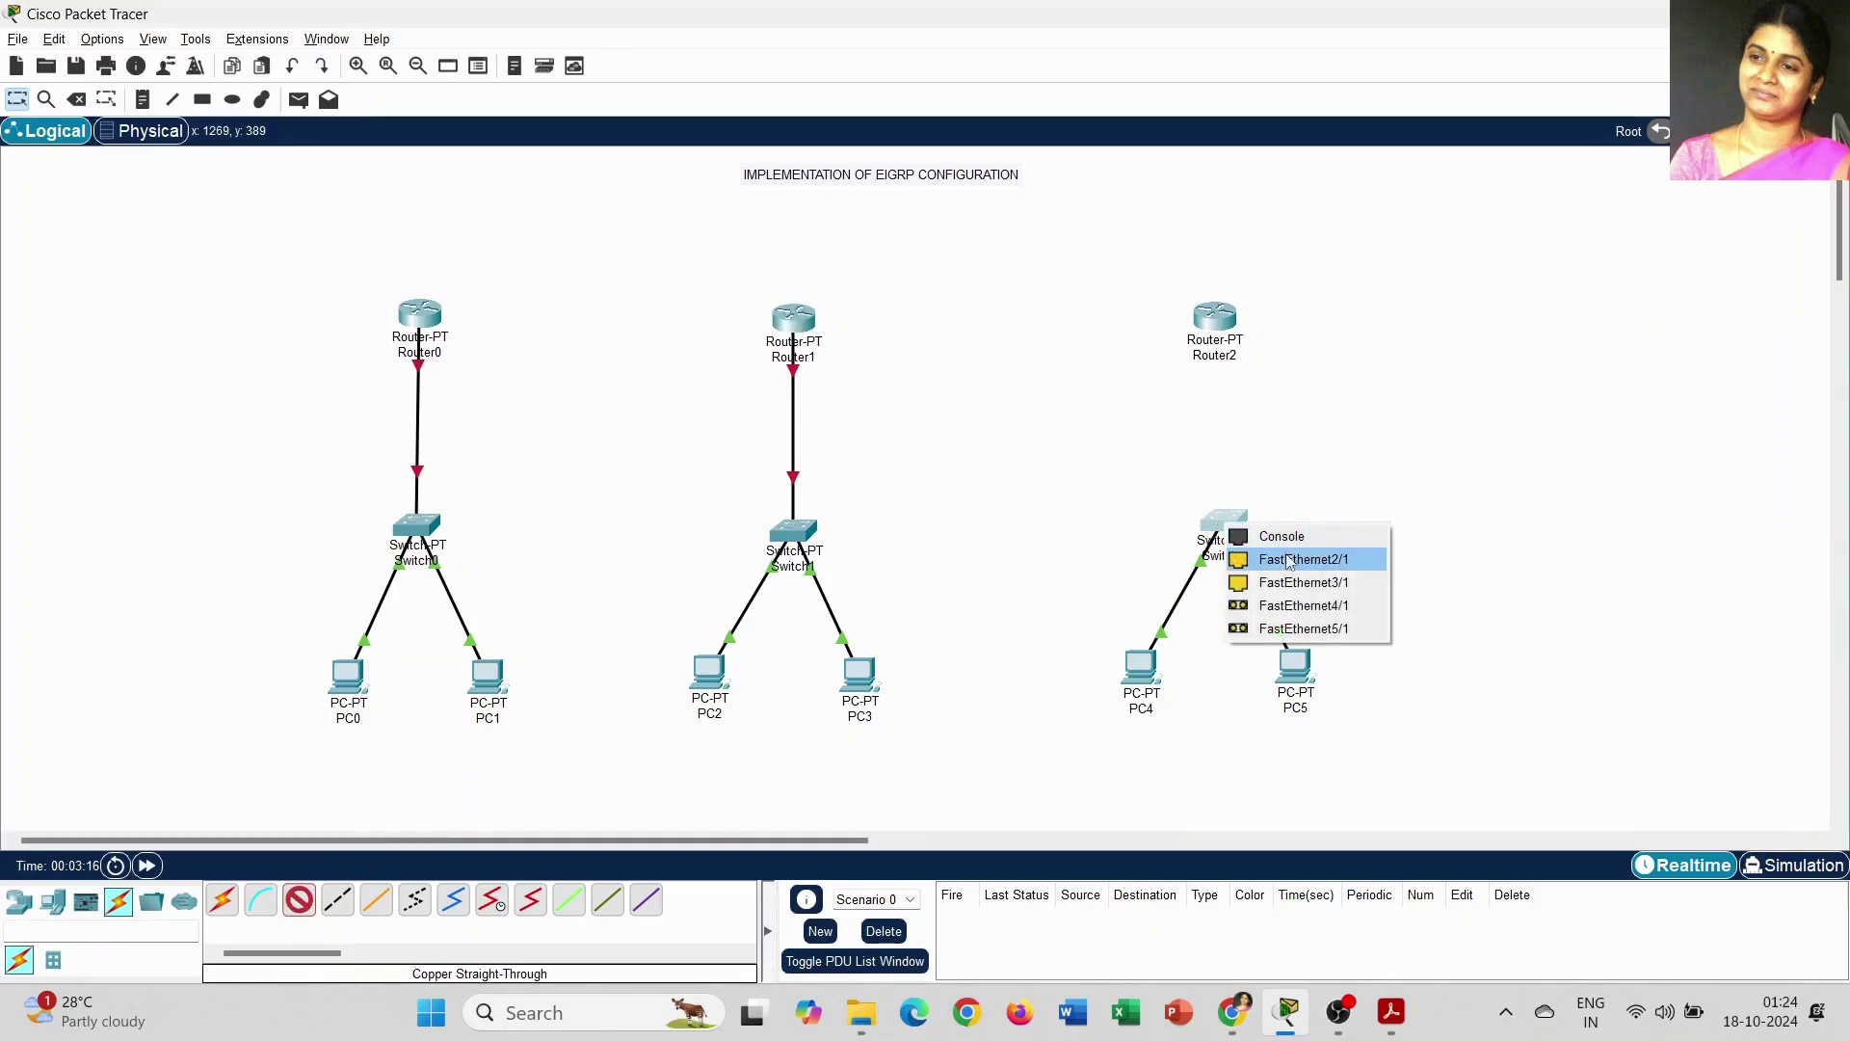
click(1291, 561)
click(1214, 316)
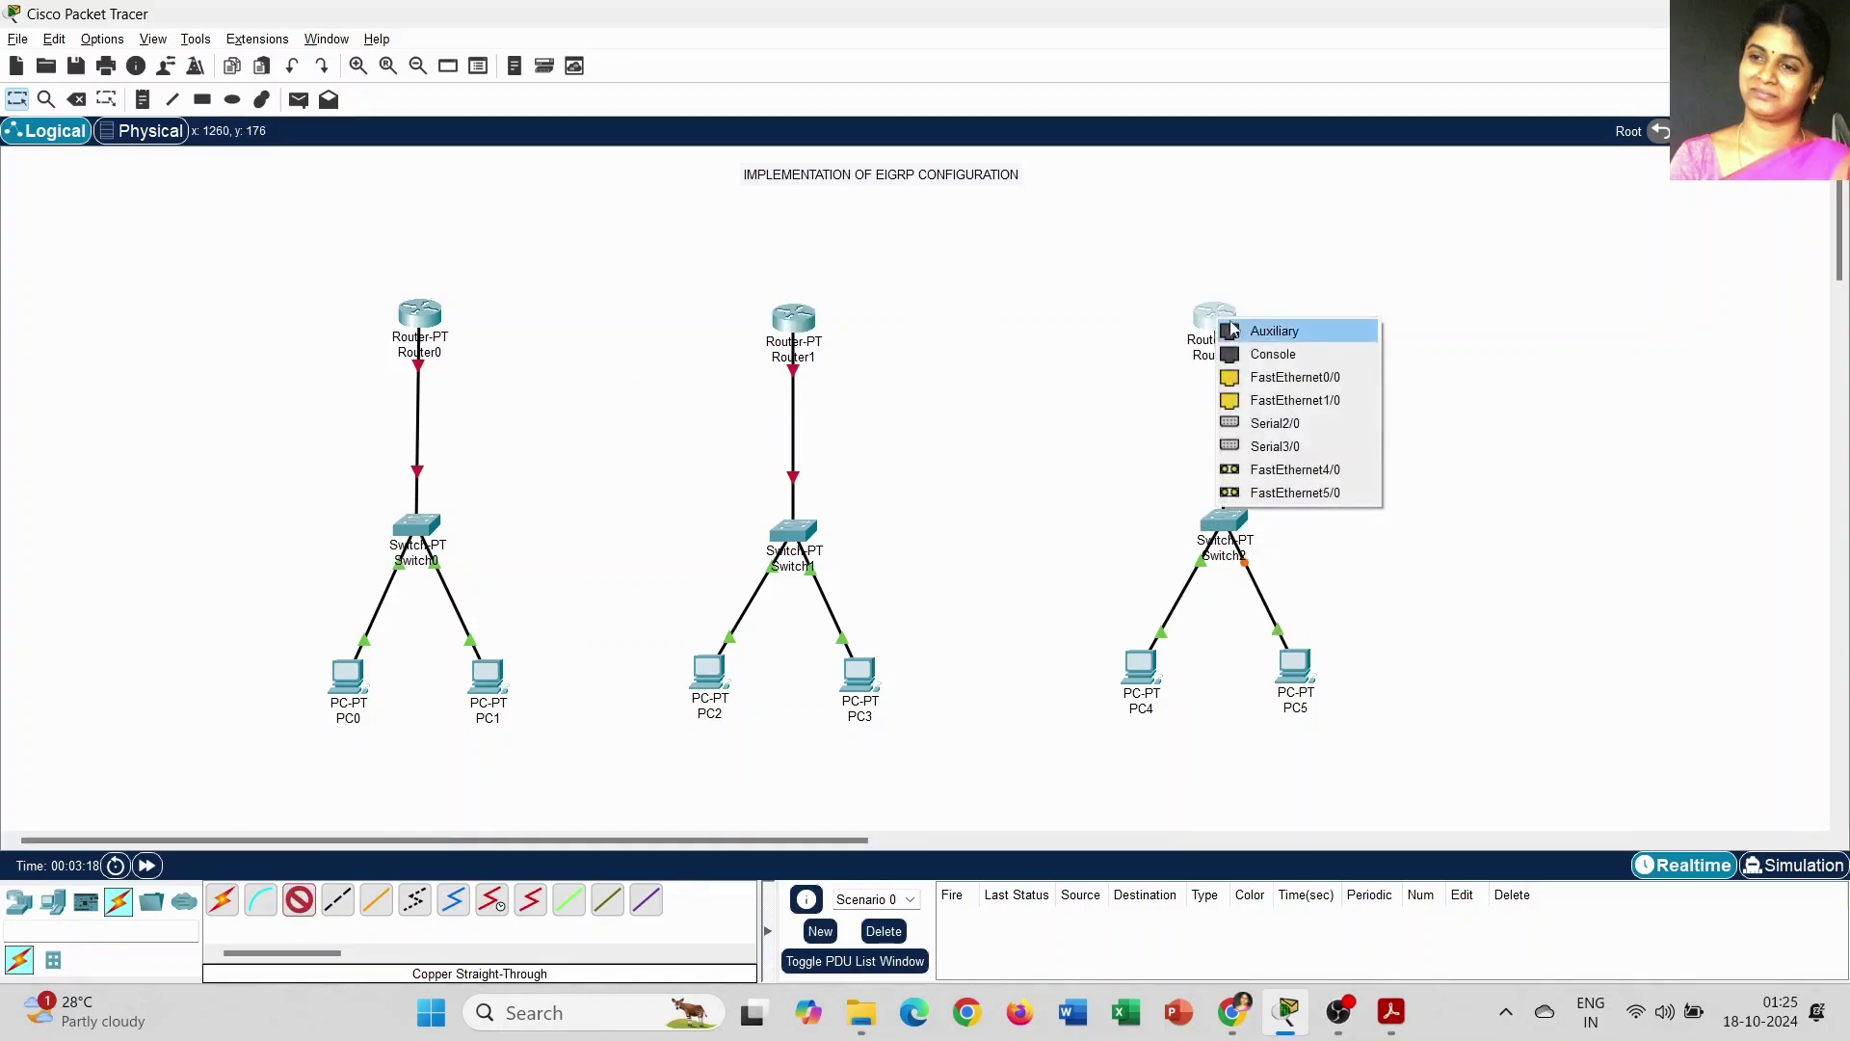
click(1287, 381)
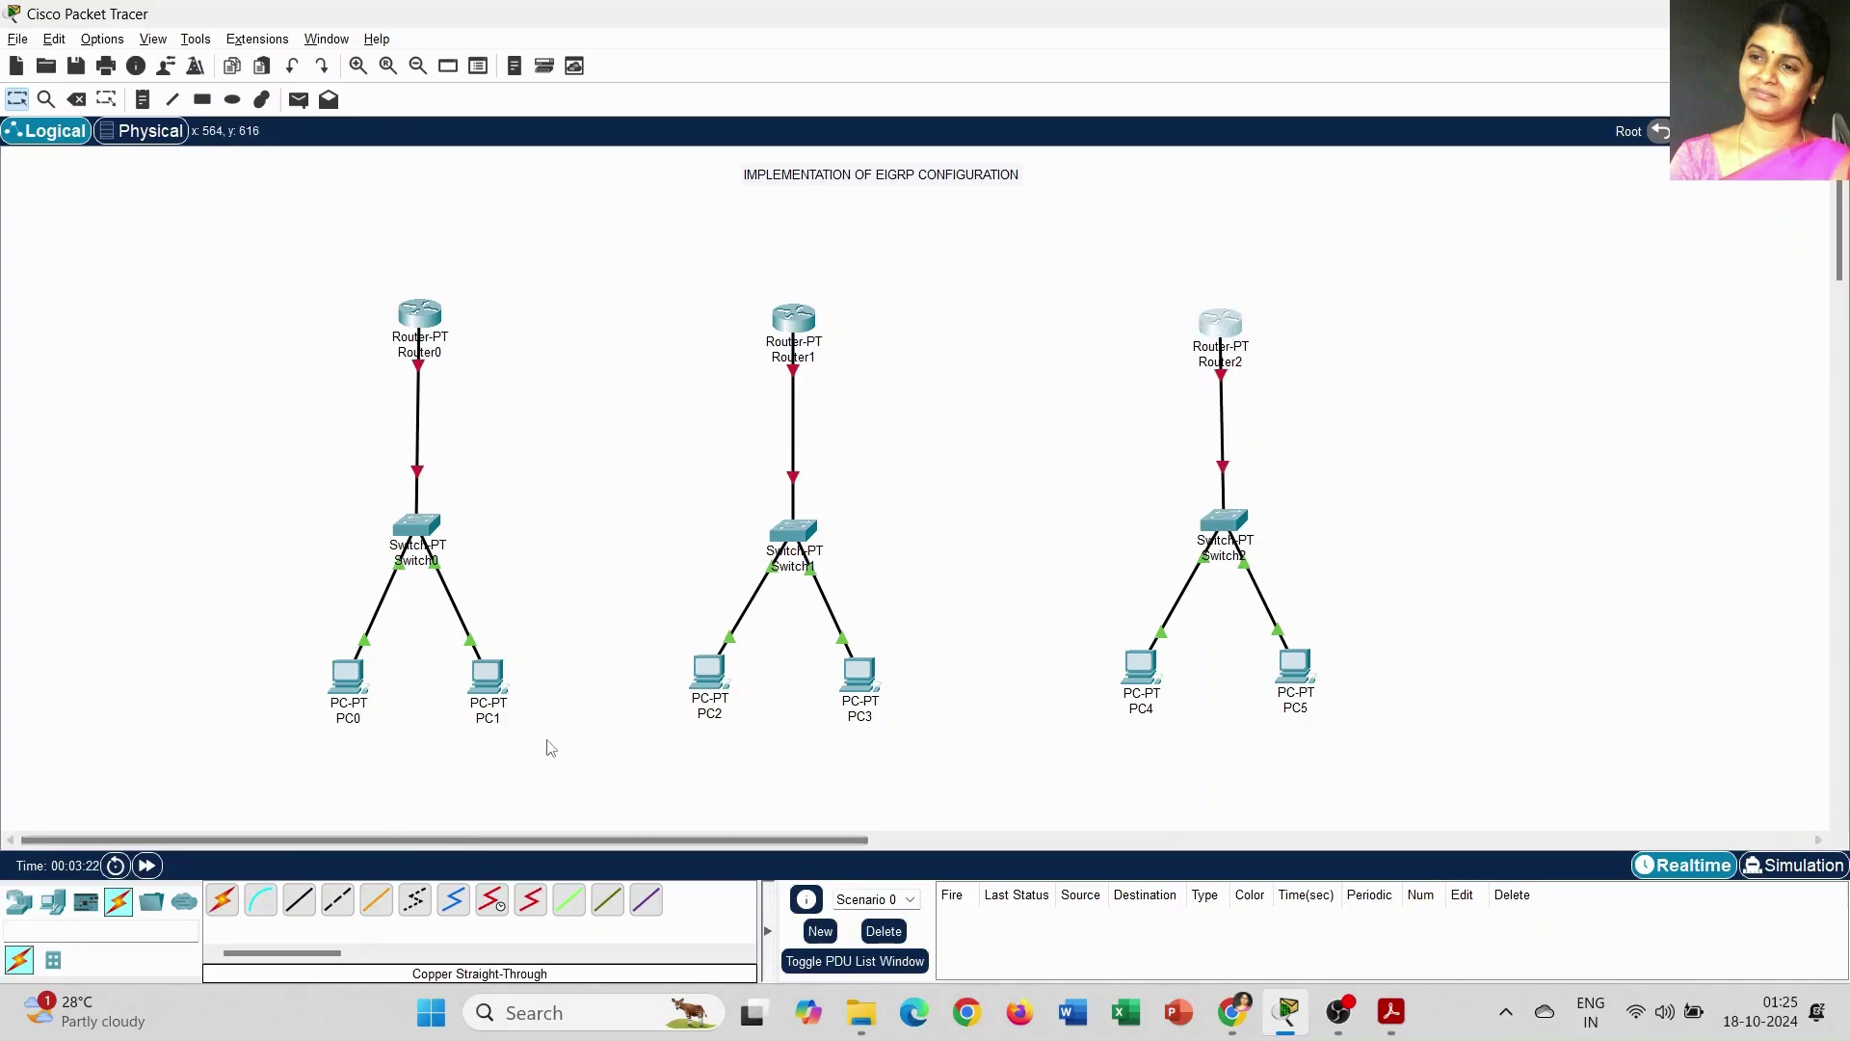
Step: Connect Router0's Serial2/0 to Router1's Serial3/0 with a Serial DCE cable
click(492, 902)
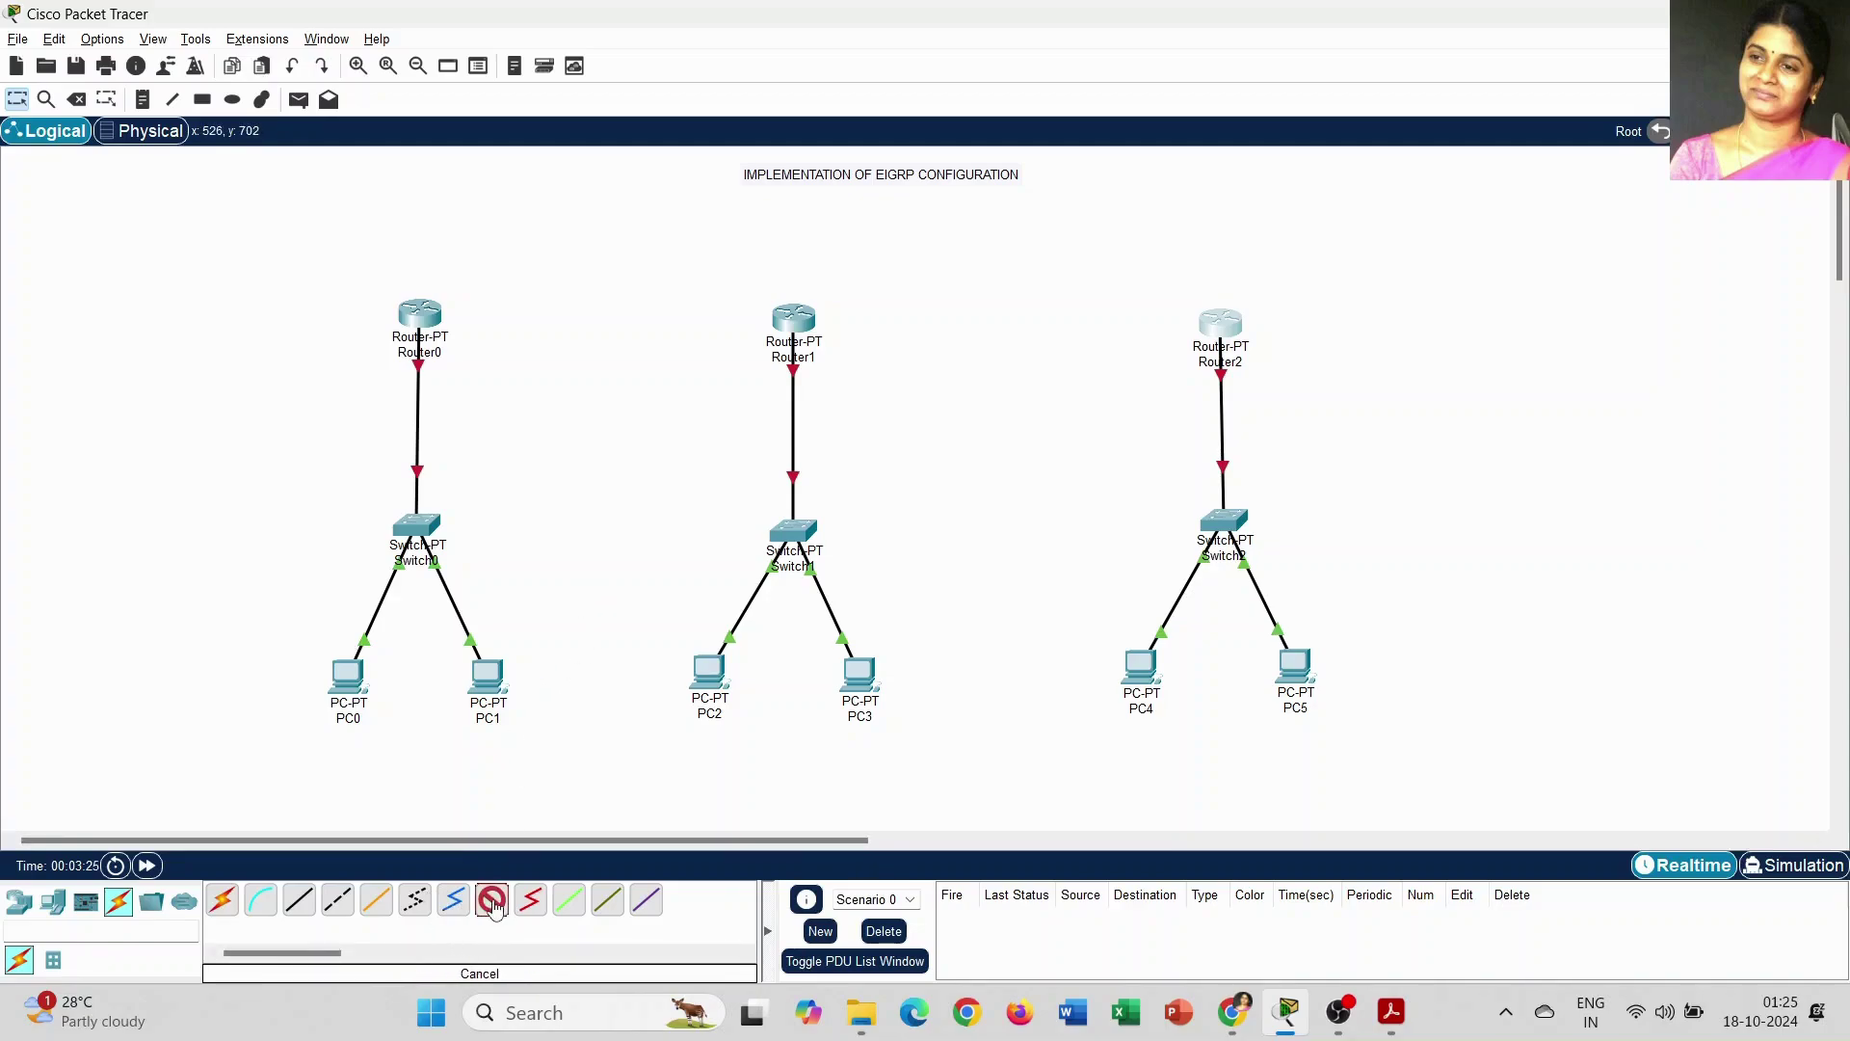
click(423, 317)
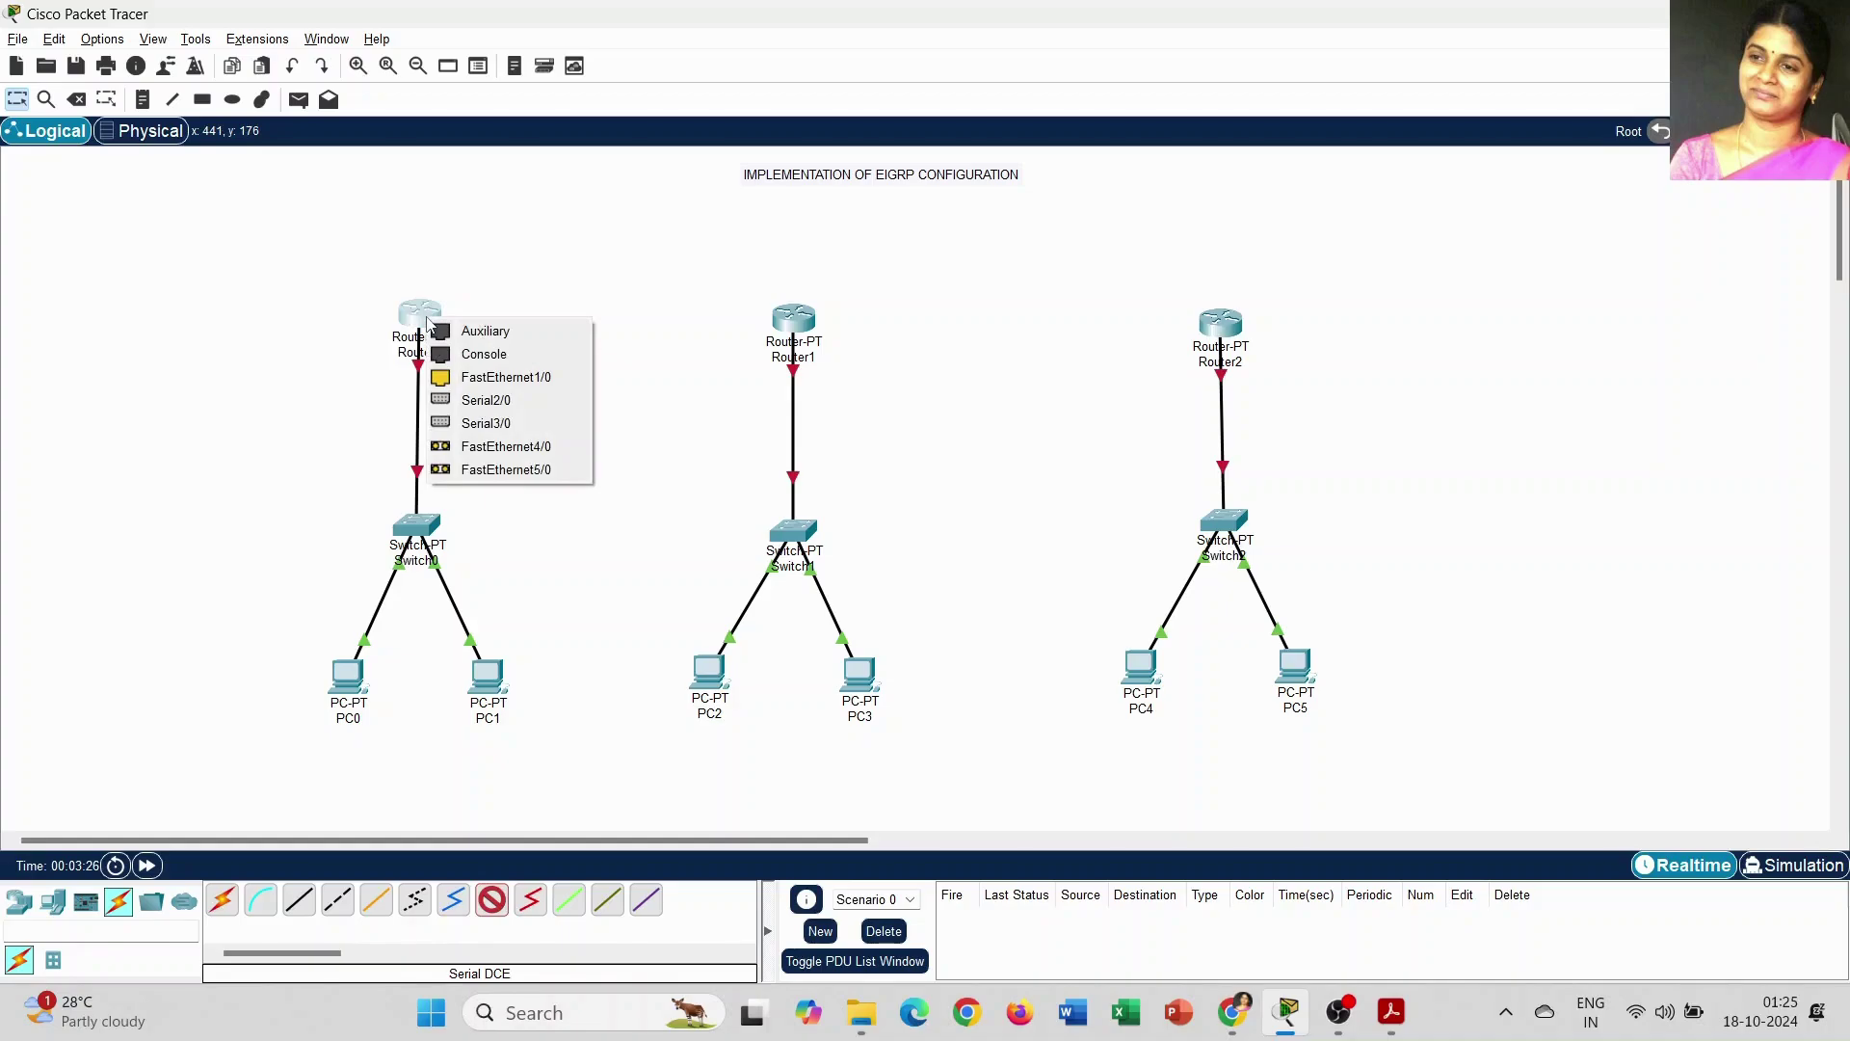
click(523, 402)
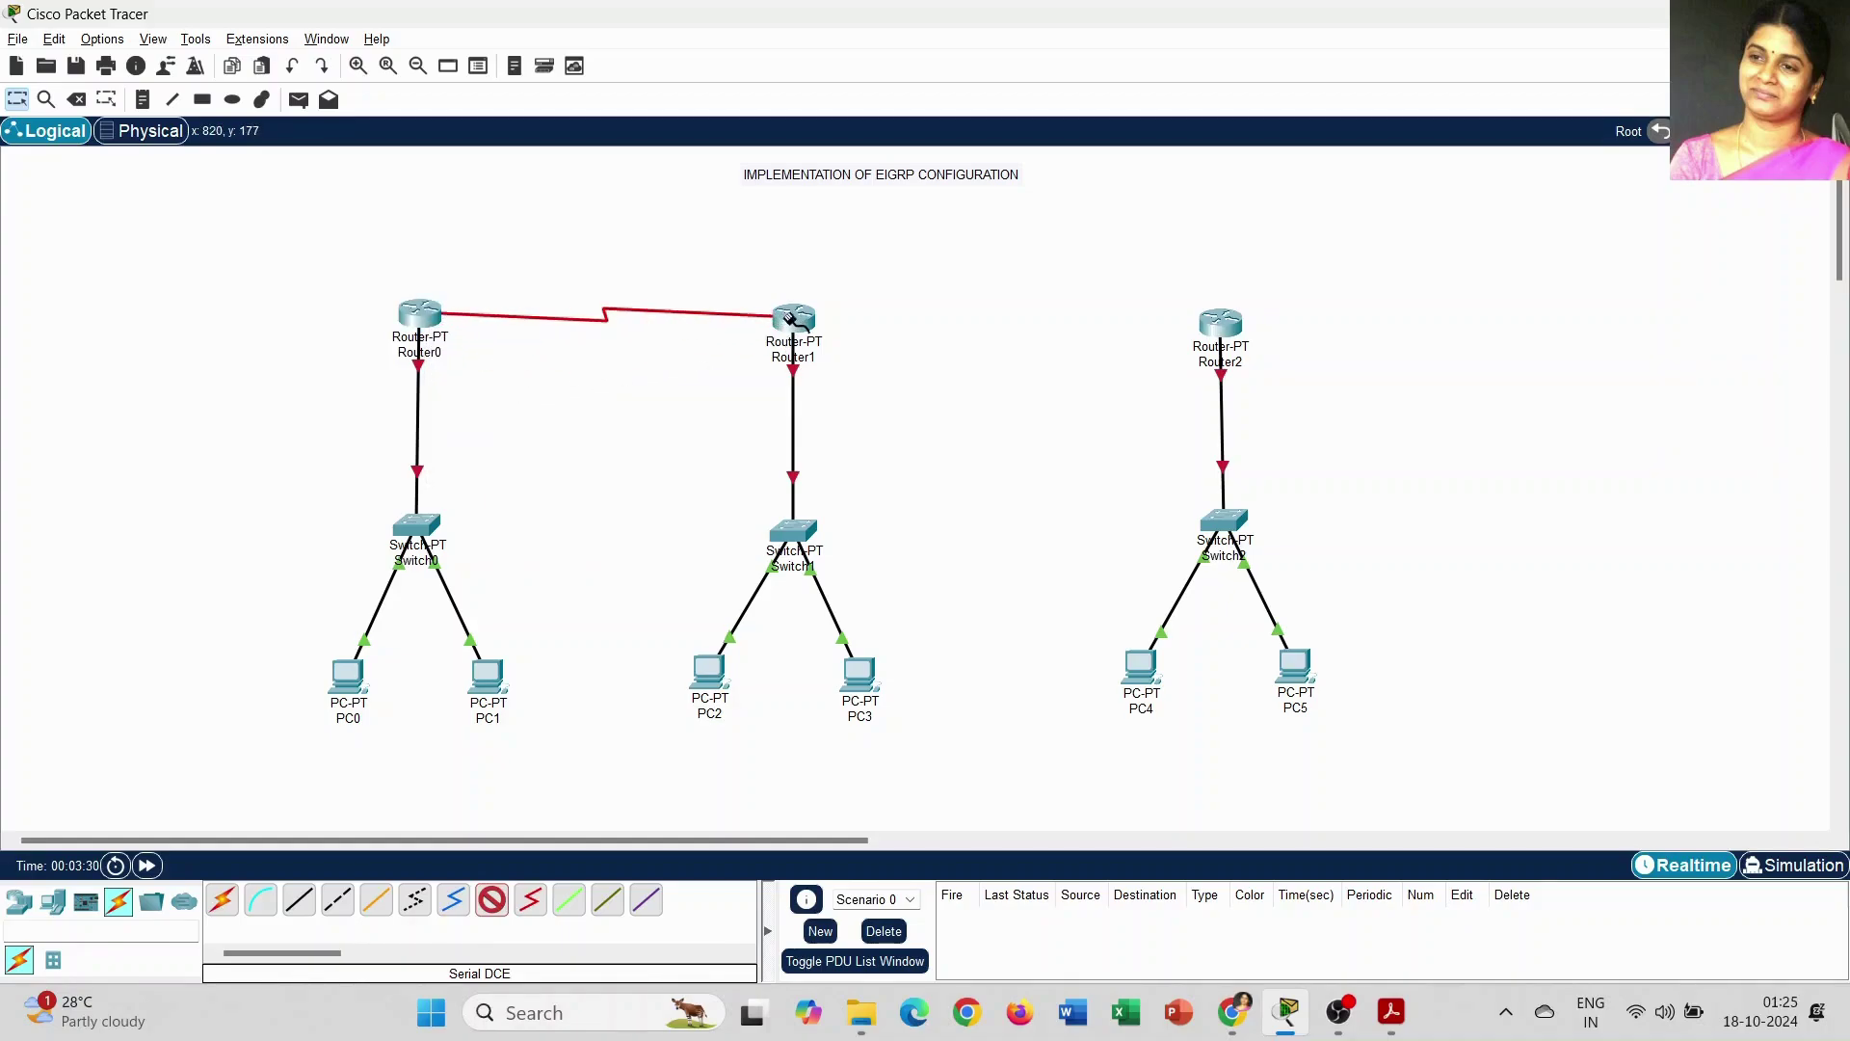
click(793, 321)
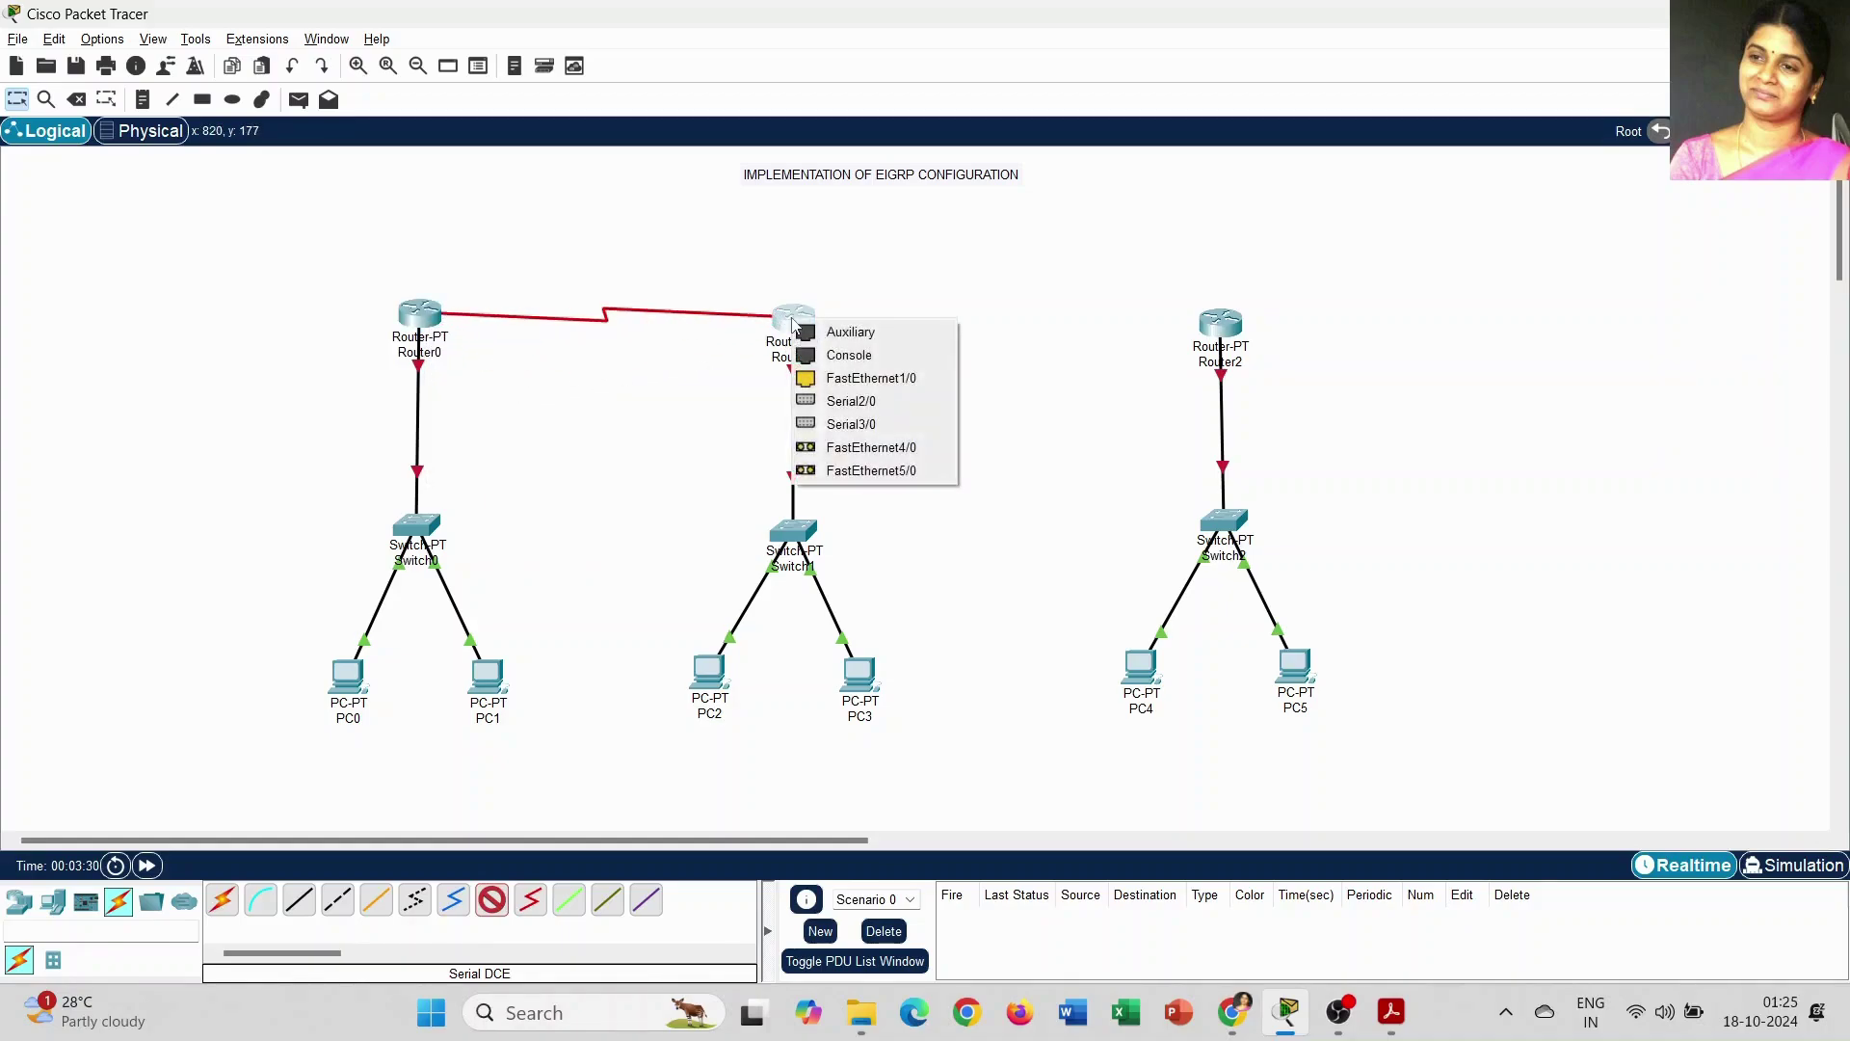
click(852, 425)
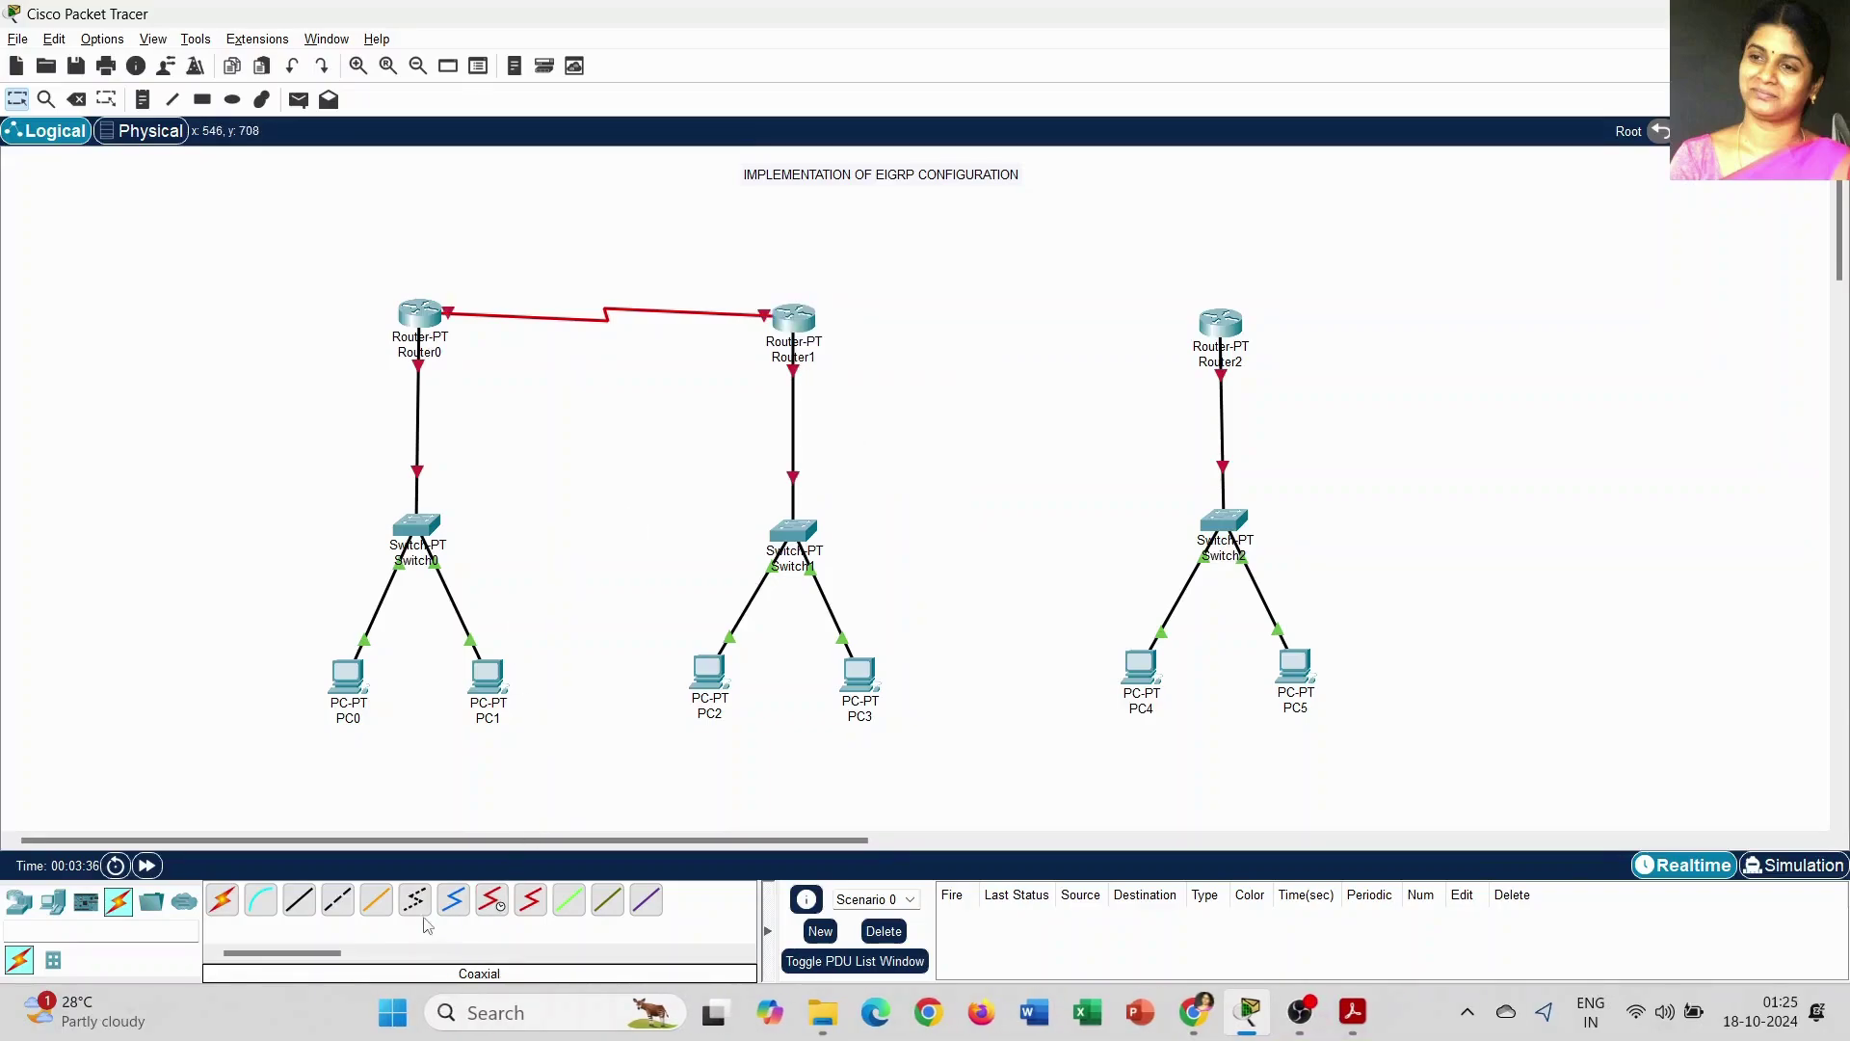
Step: Connect Router1's Serial2/0 to Router2's Serial3/0 with a Serial DCE cable and shift Router0 level with the other routers
click(495, 906)
click(798, 316)
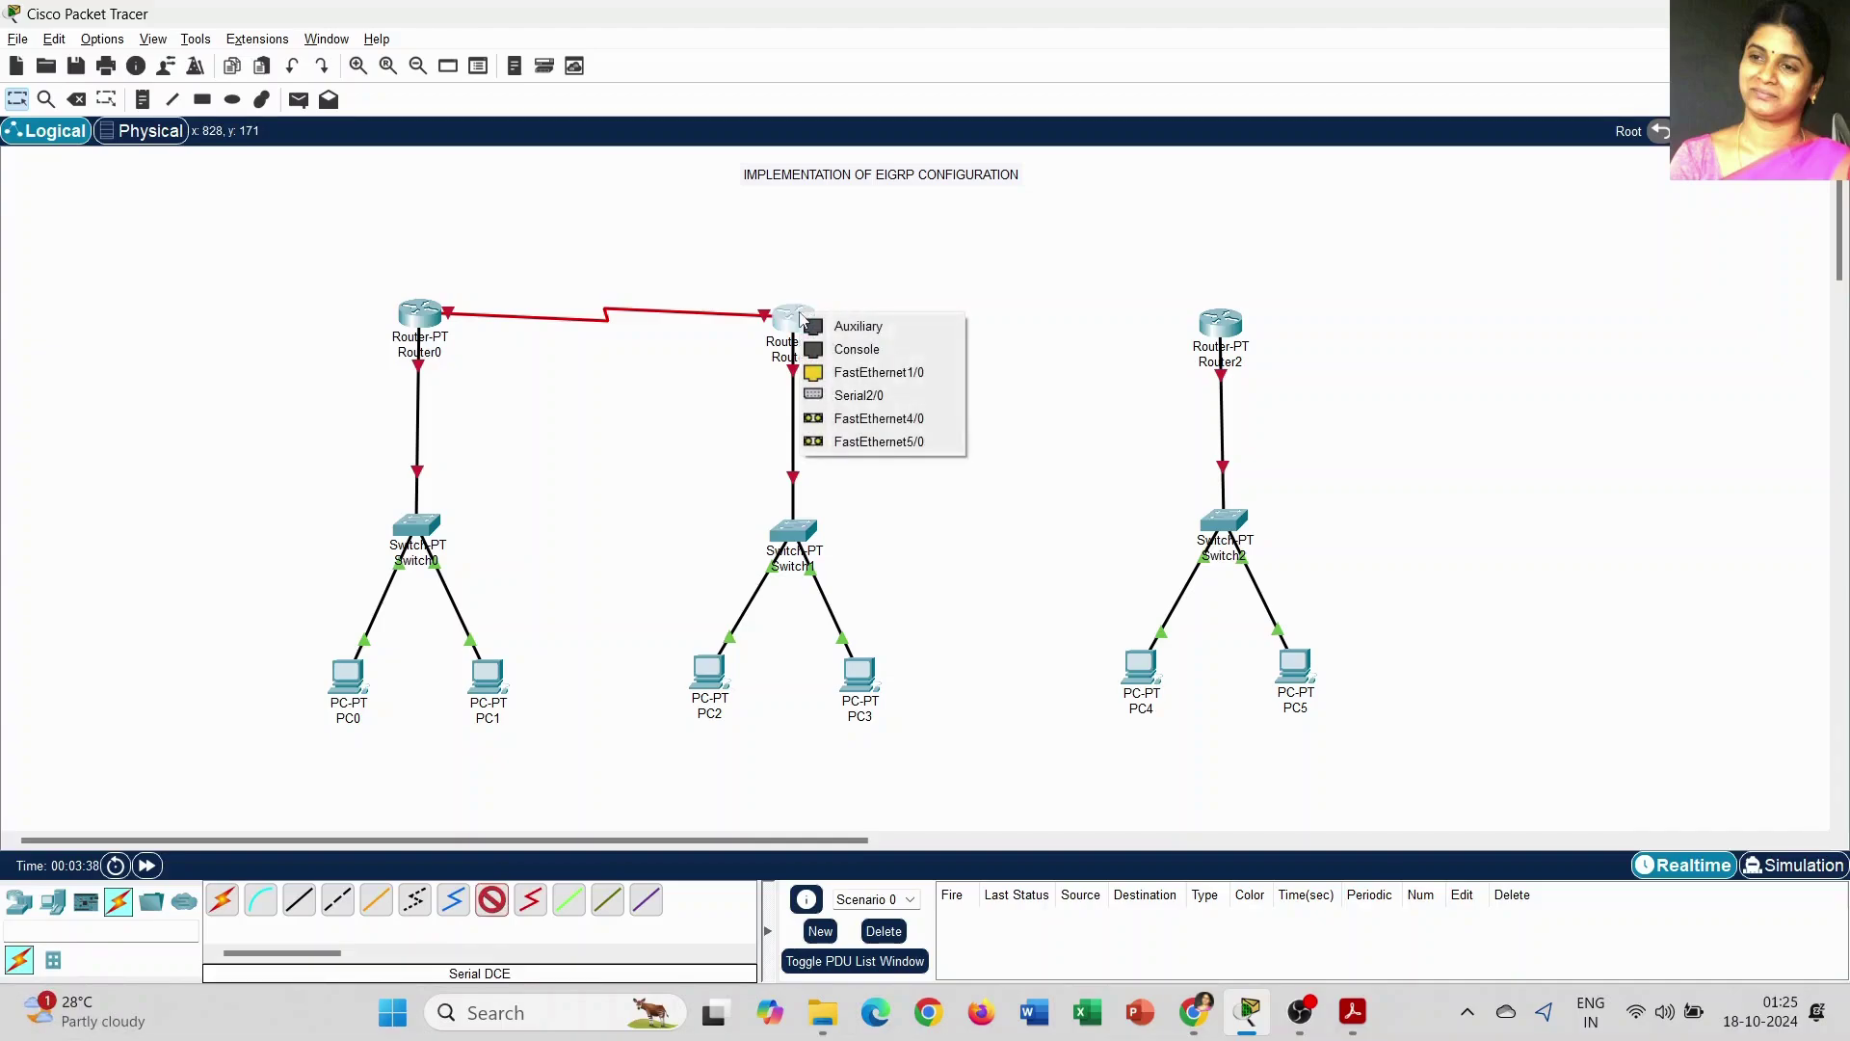
click(865, 393)
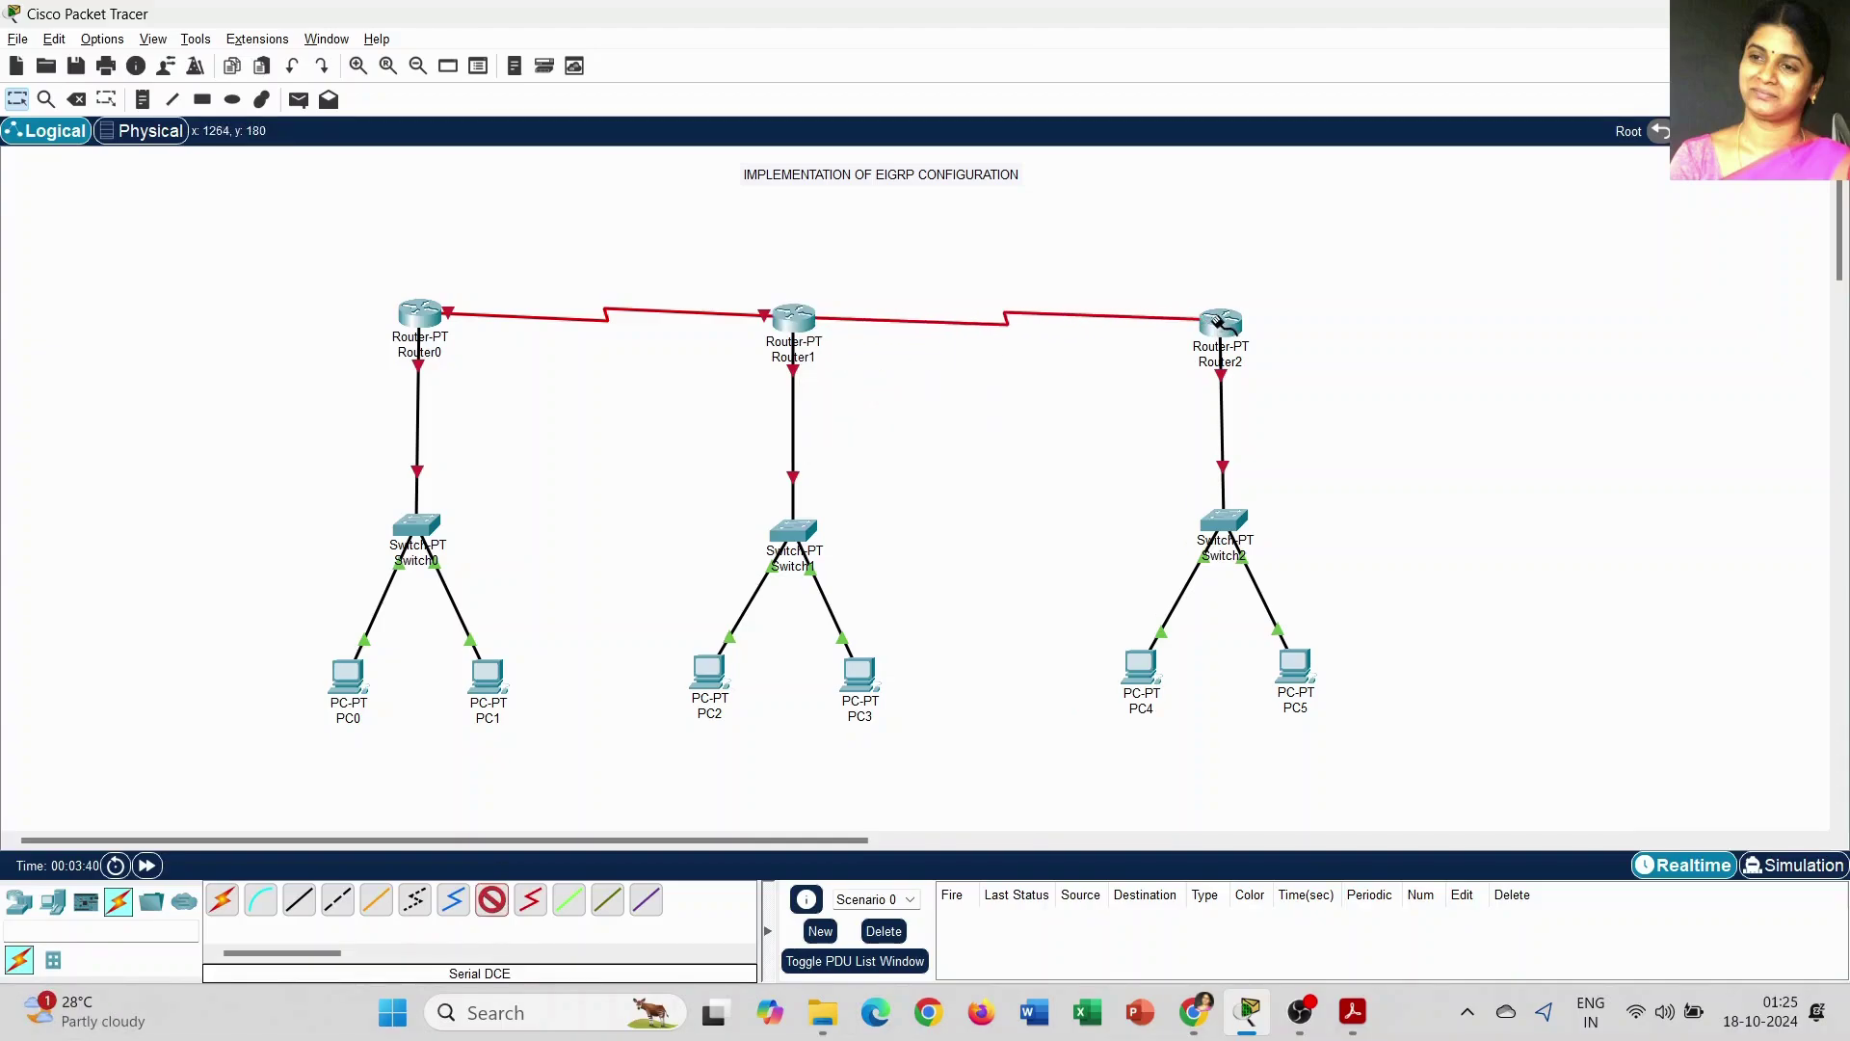
click(1220, 326)
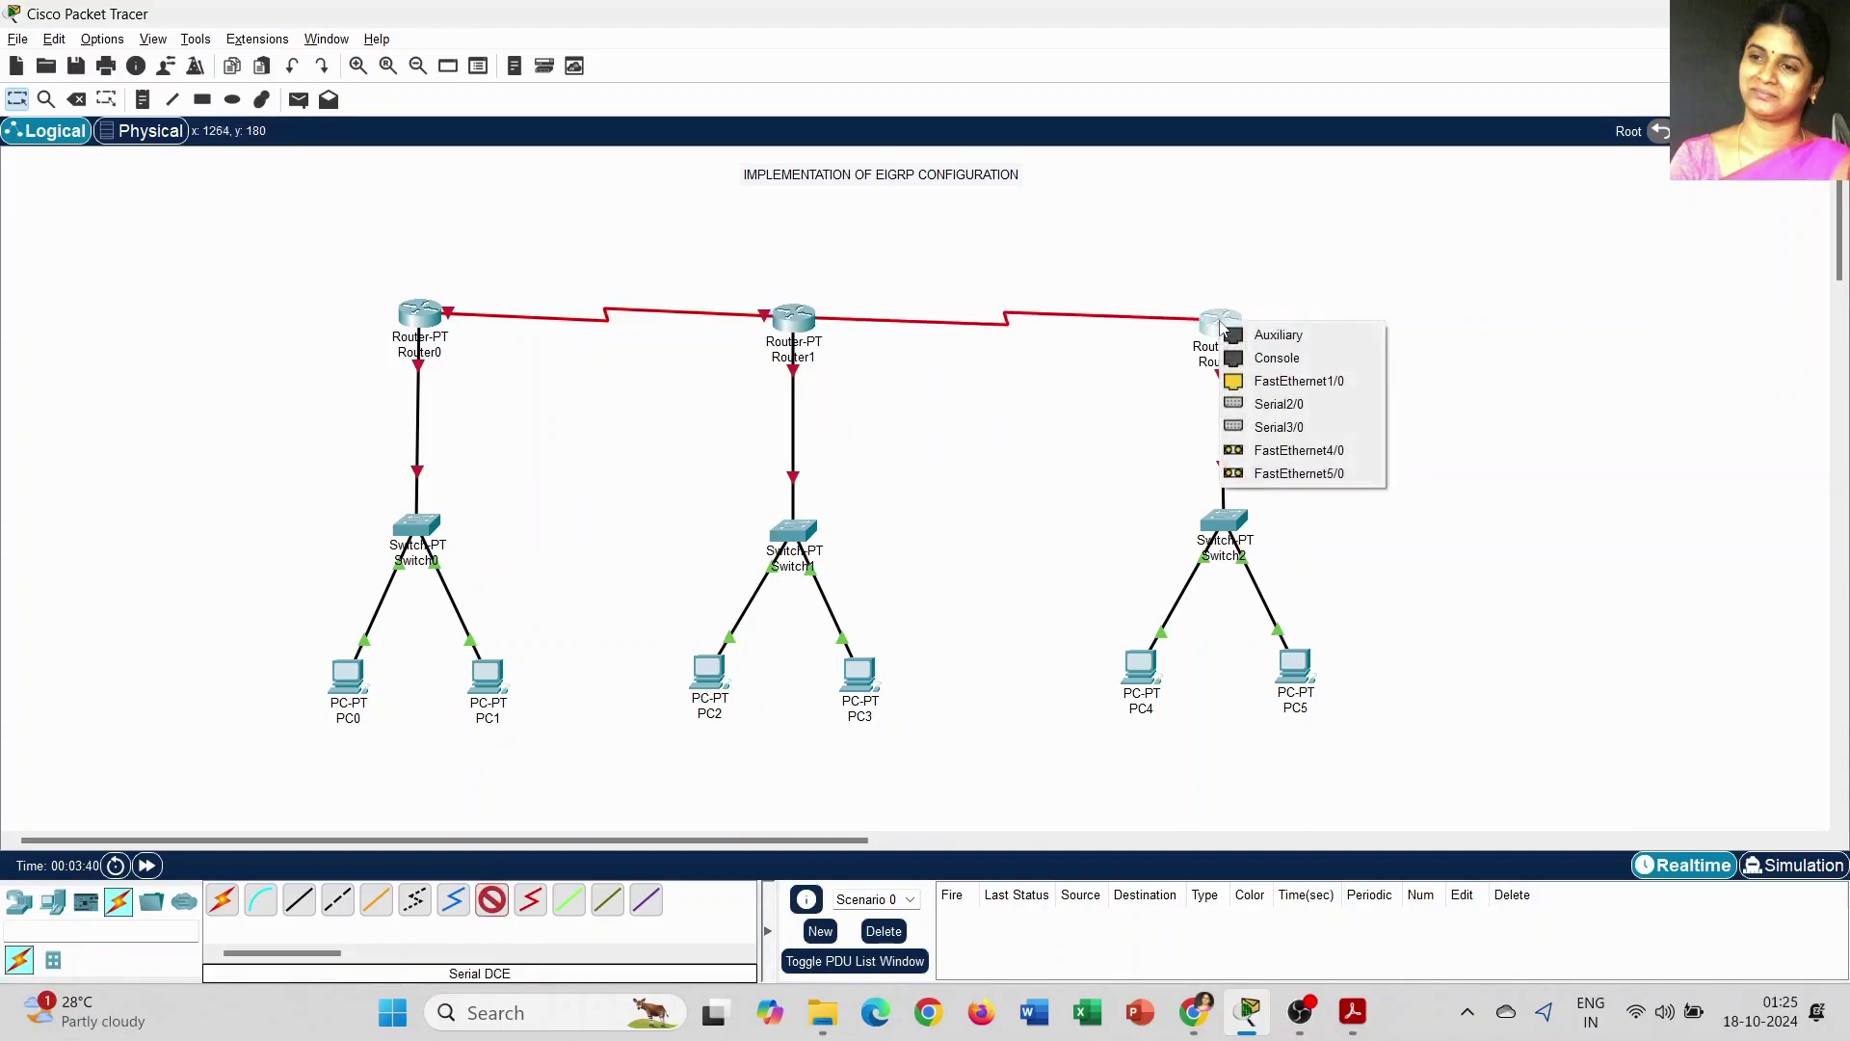
click(1298, 428)
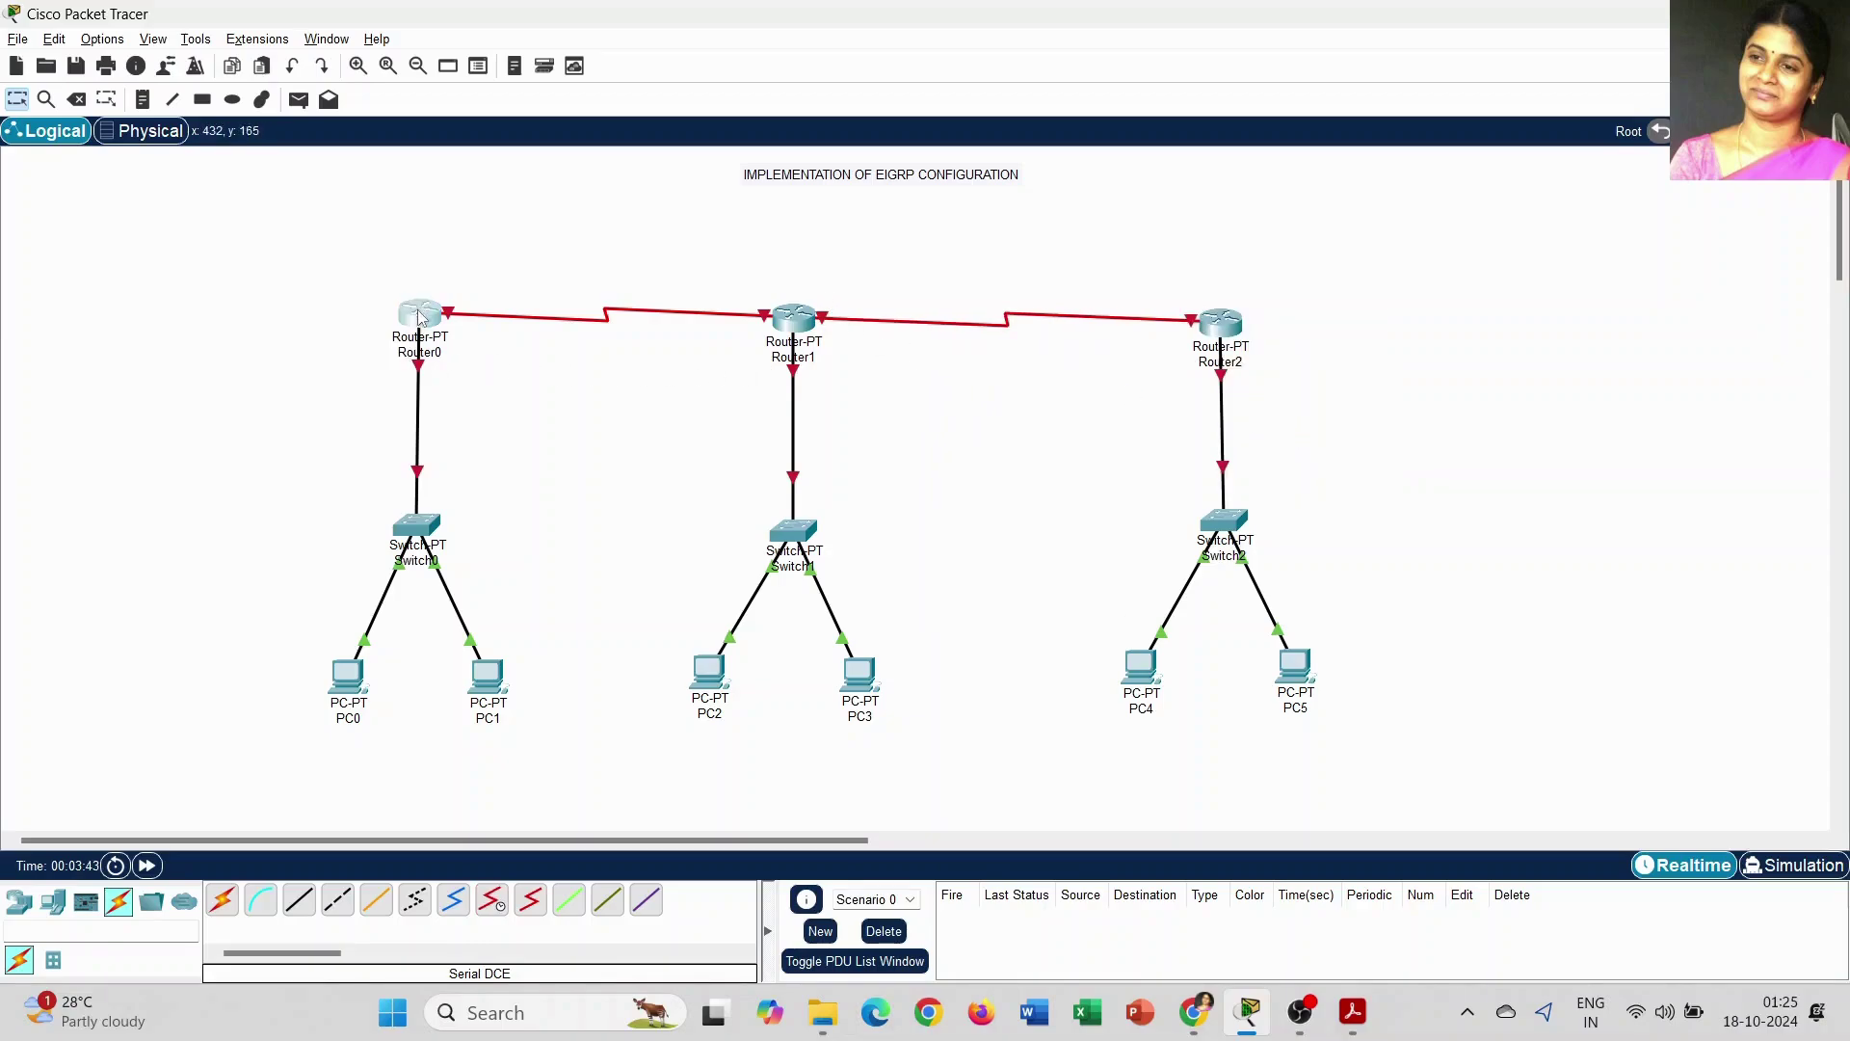
drag(420, 316, 419, 323)
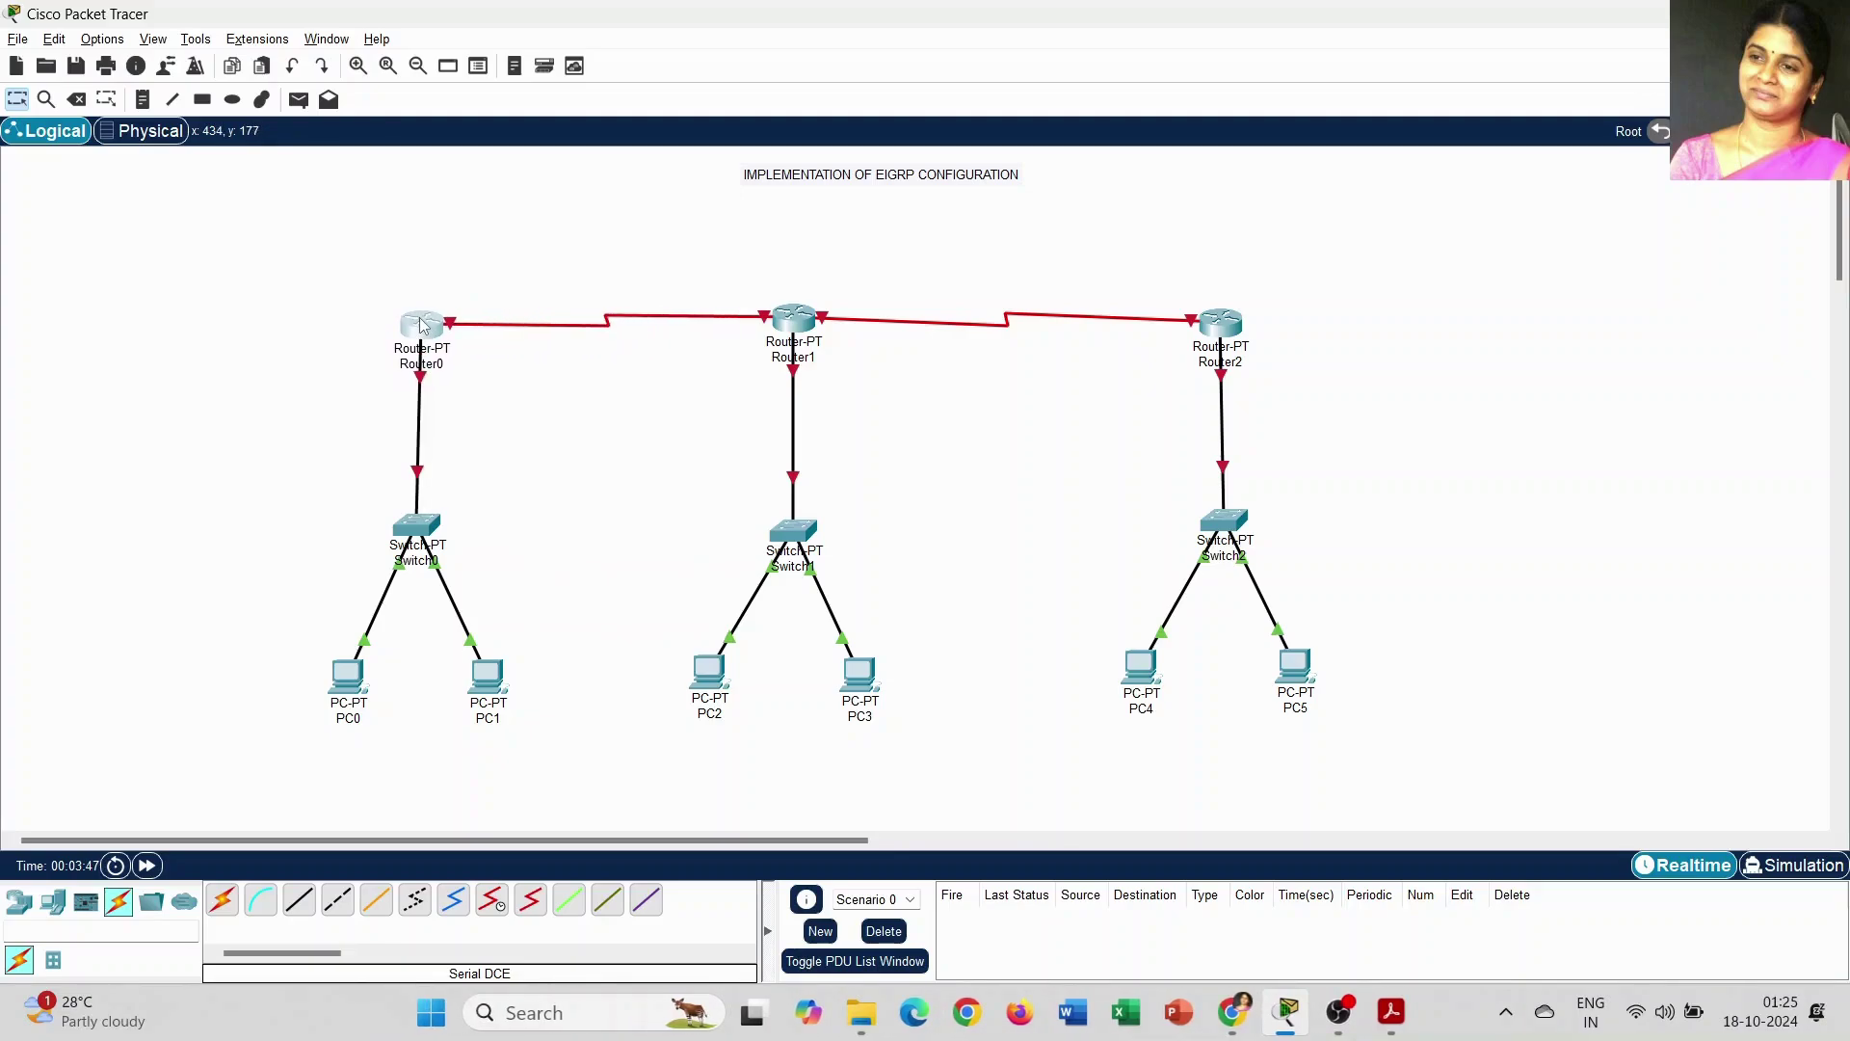
Step: Place the address notes 192.168.2.2 below PC0 and 192.168.2.3 below PC1
click(144, 100)
click(295, 740)
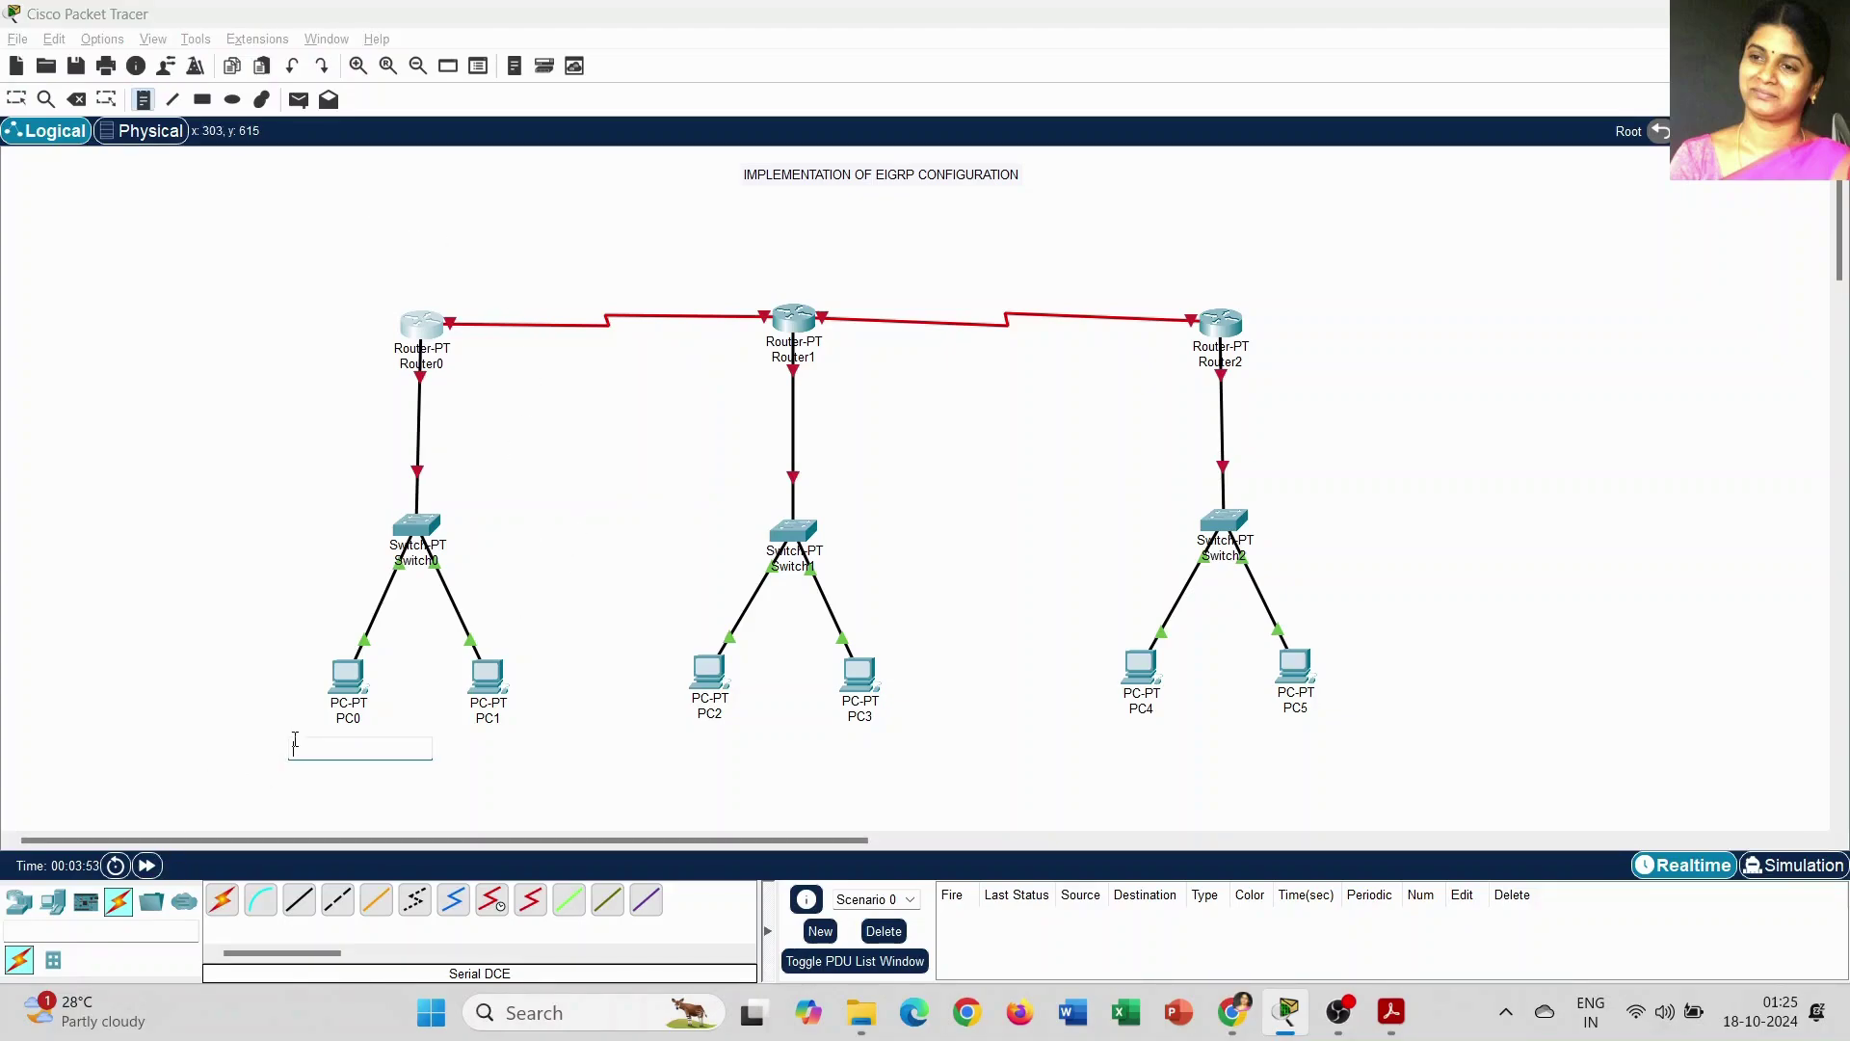
text(192.168.2.2)
click(464, 744)
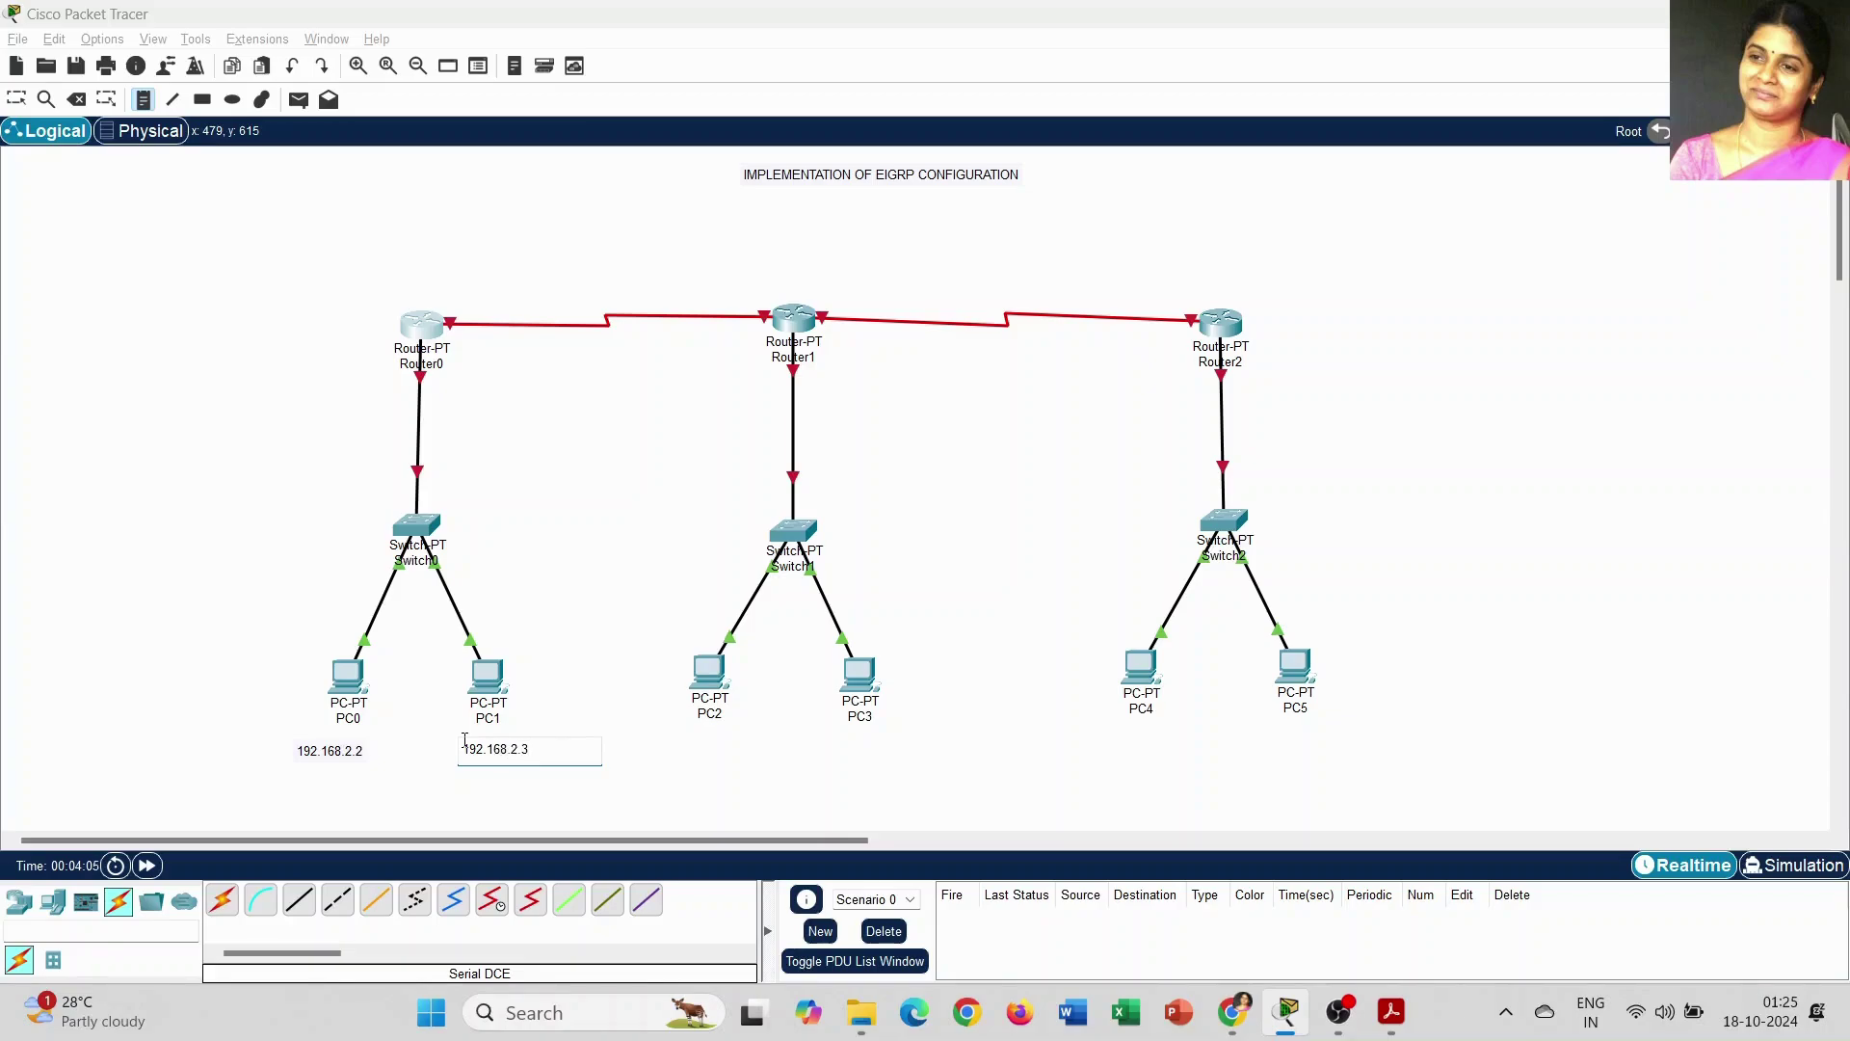
Step: Place the address notes 192.168.3.2 below PC2 and 192.168.3.3 below PC3
click(657, 738)
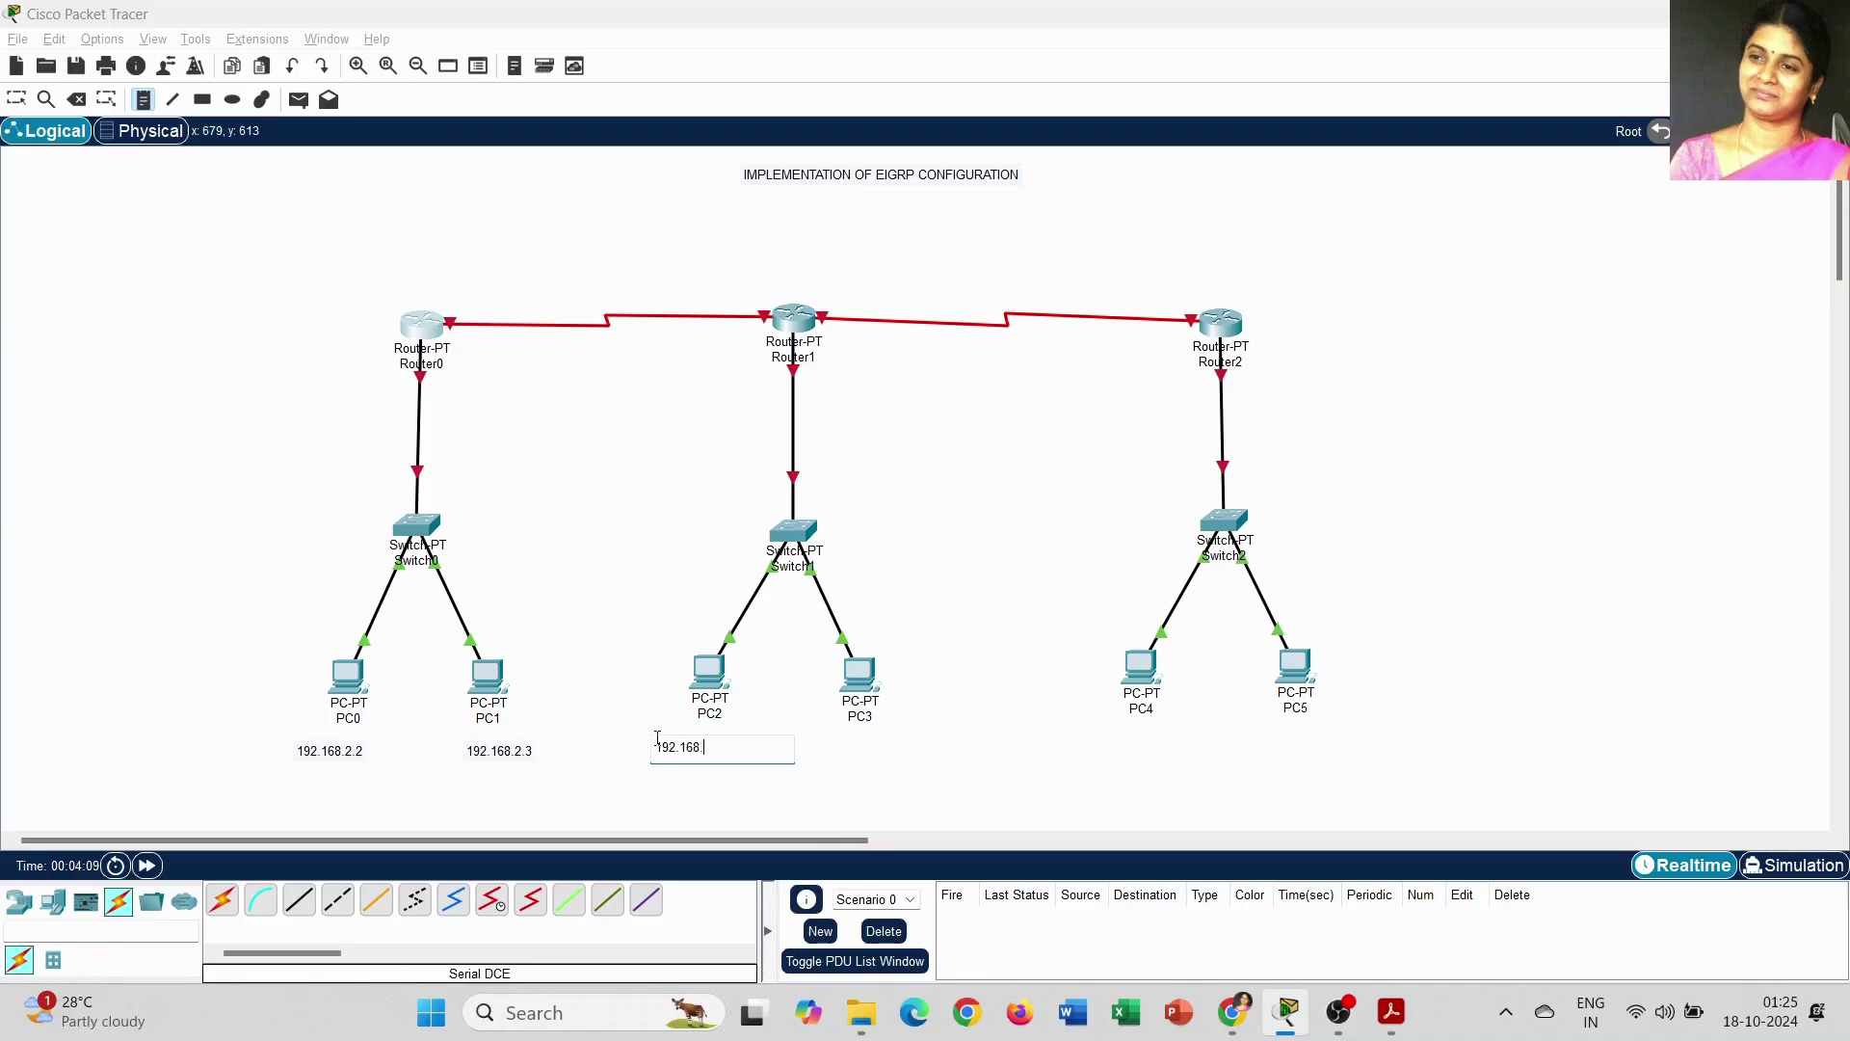
click(834, 744)
text(192.168.3)
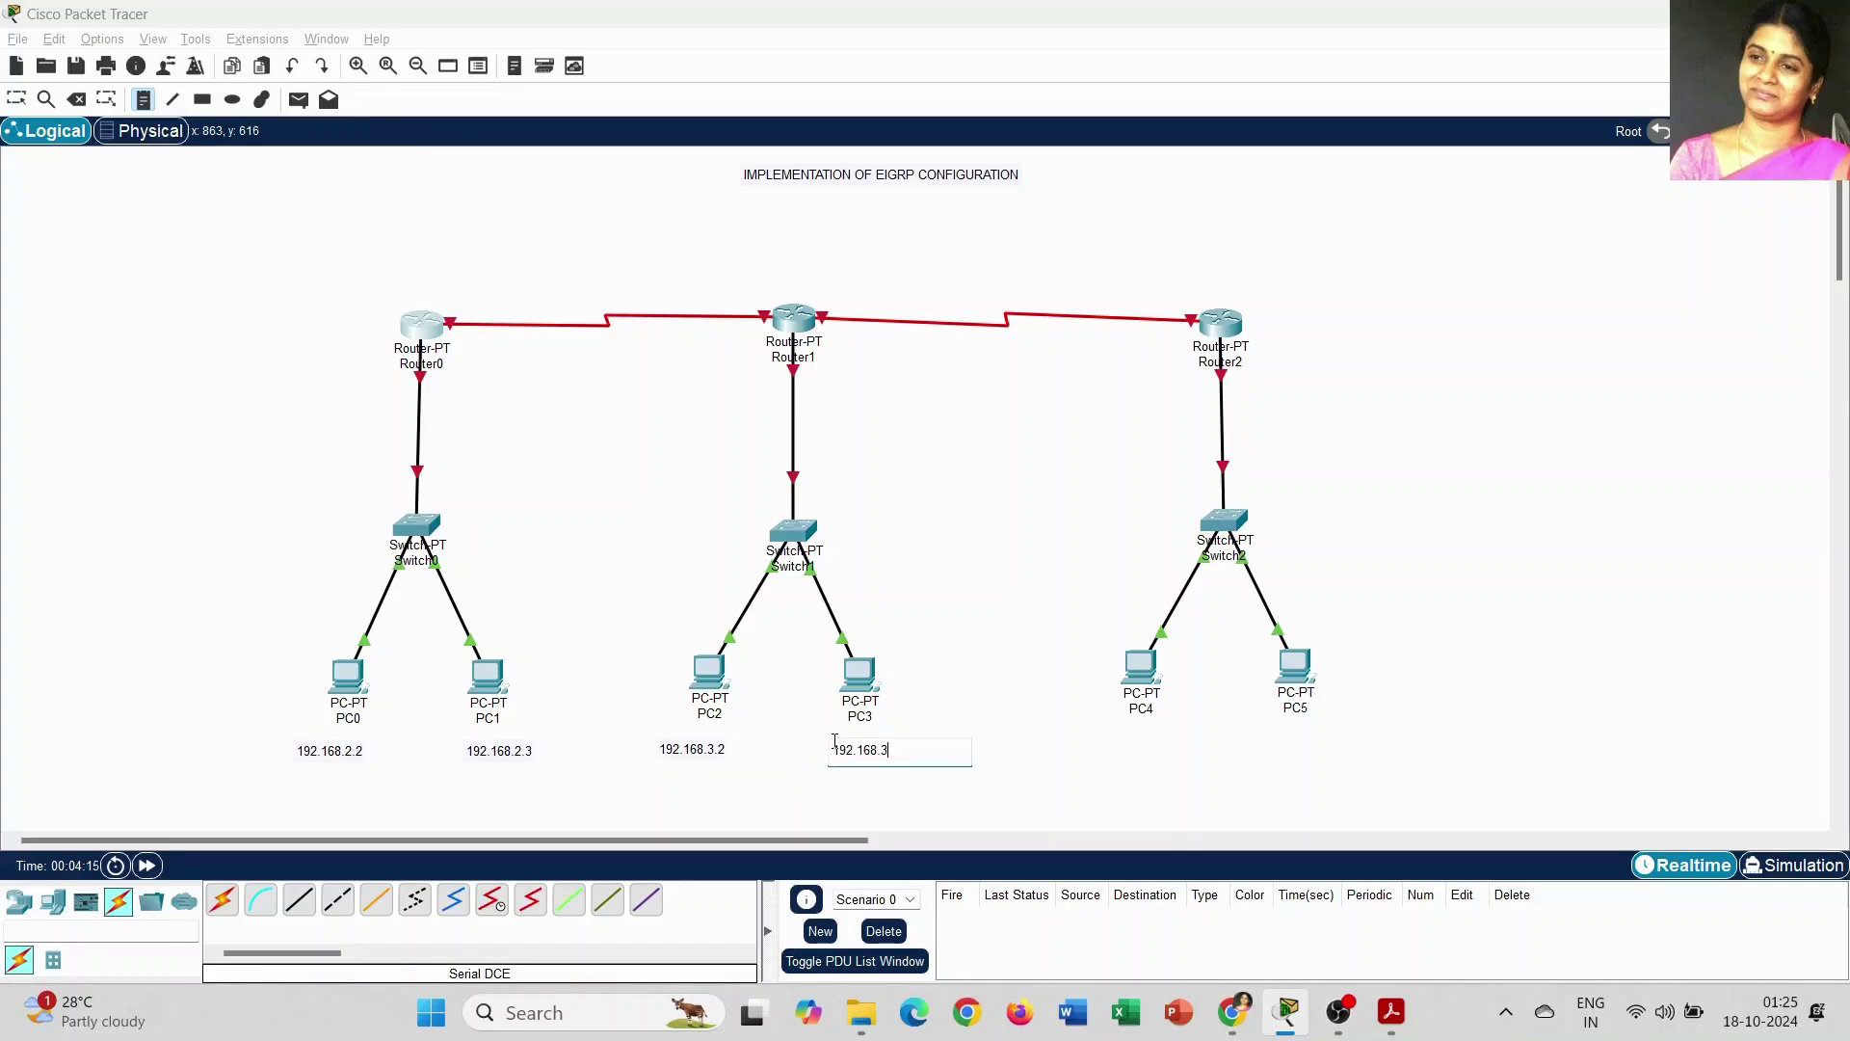
text(.3)
Step: Place the address notes 192.168.4.2 below PC4 and 192.168.4.3 below PC5
click(1081, 737)
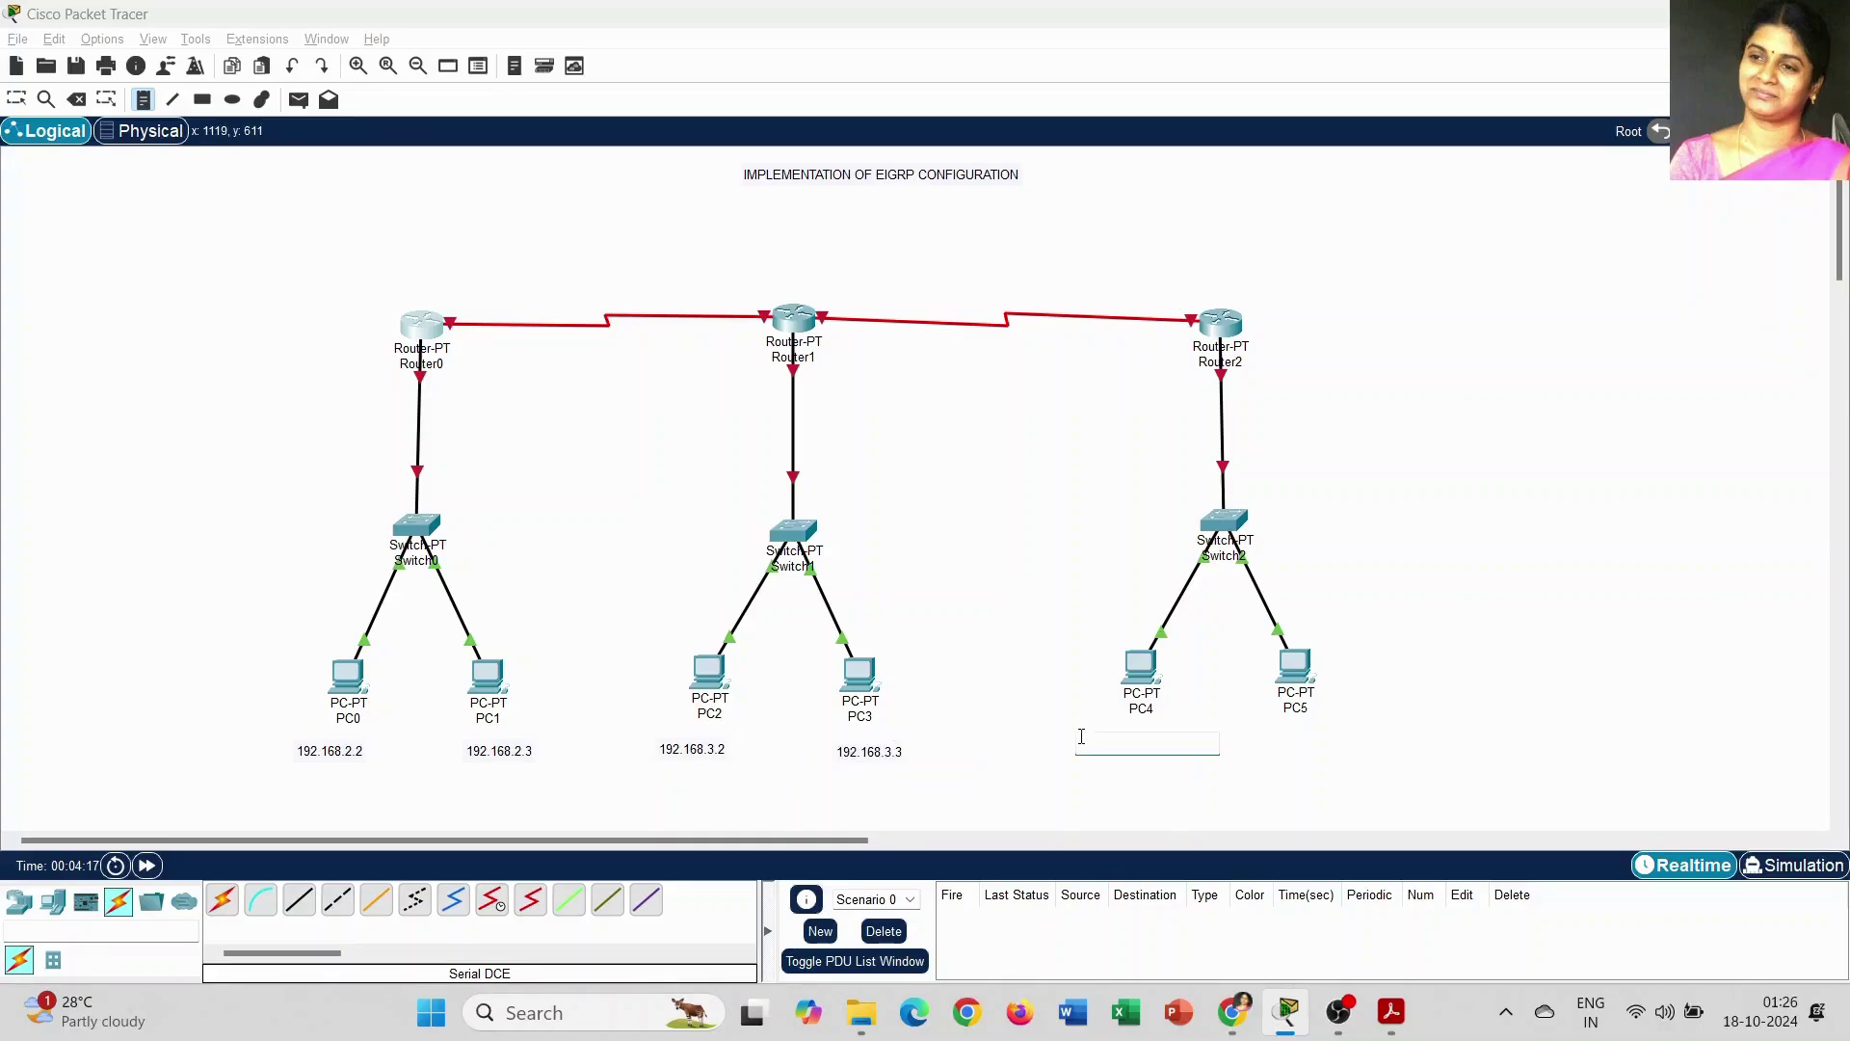
text(192.168.3)
text(4.2)
click(1261, 740)
text(19)
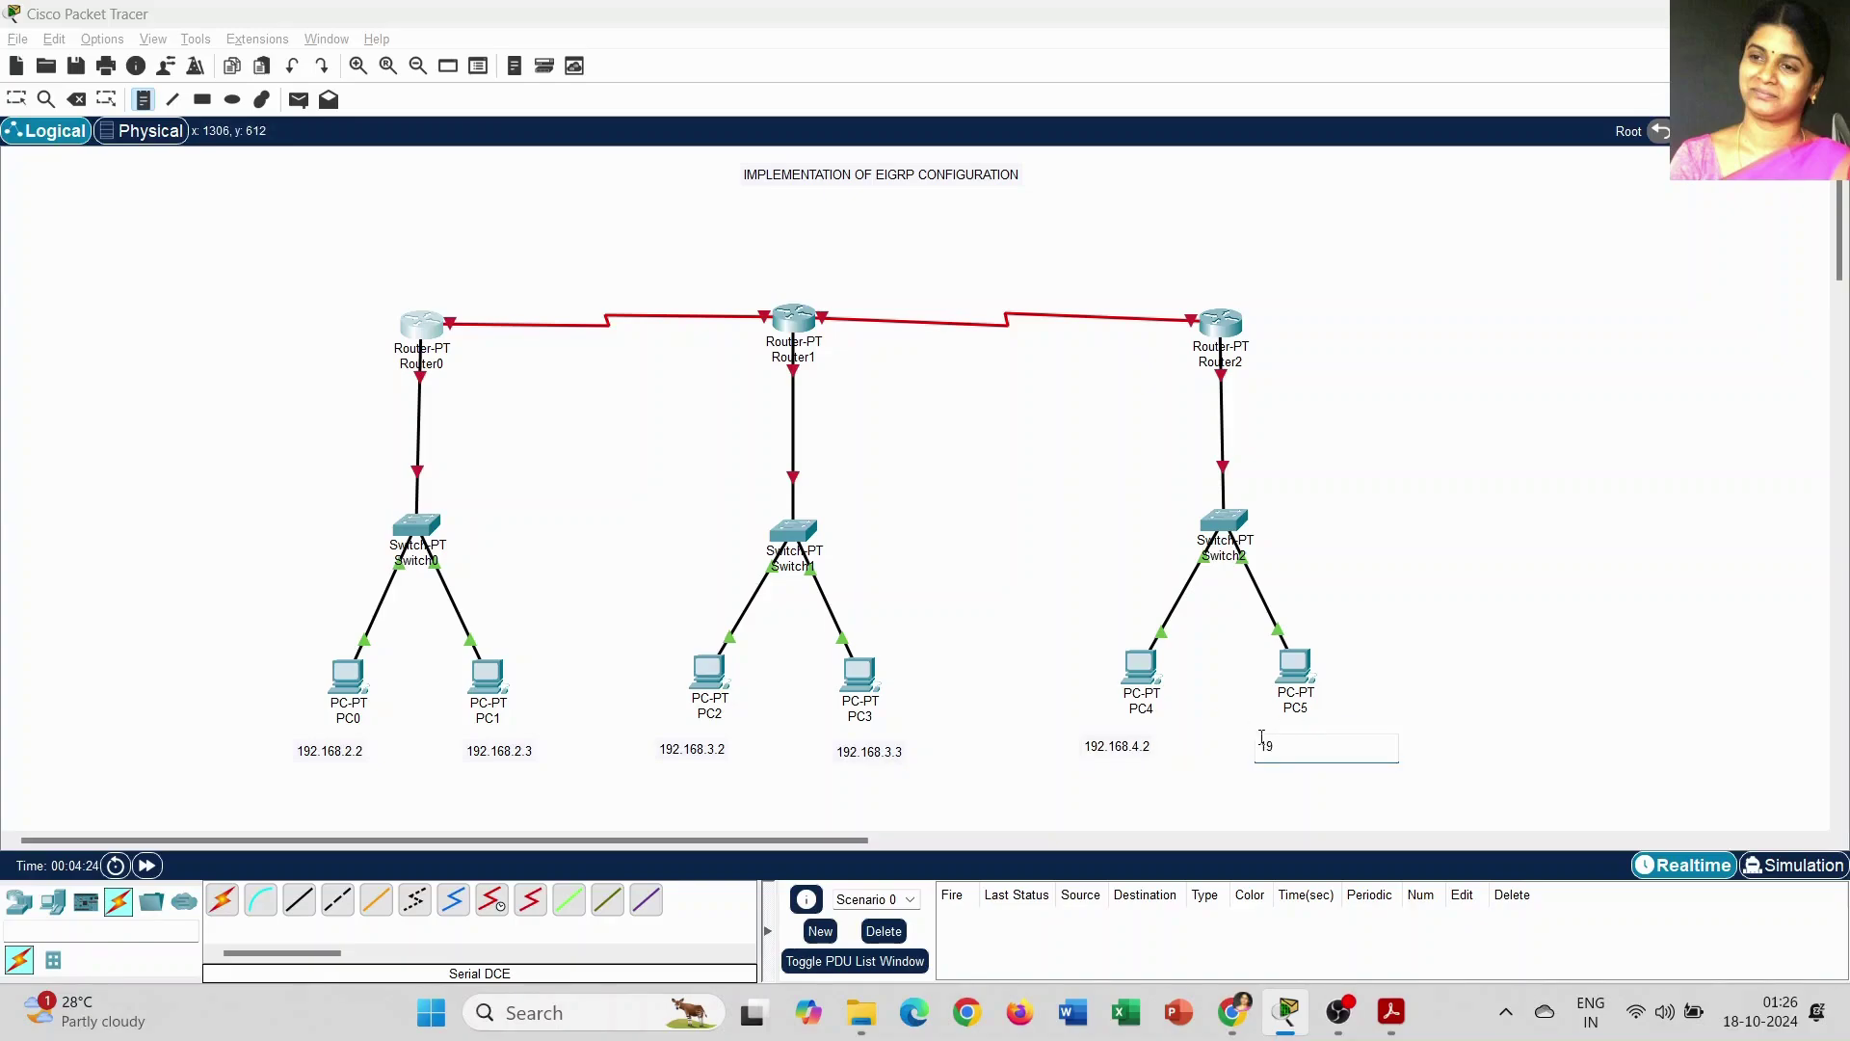
text(2.168.4.3)
Step: Place the address notes 192.168.2.1, 192.168.3.1 and 192.168.4.1 beside Router0, Router1 and Router2, and move them closer to their routers
click(282, 354)
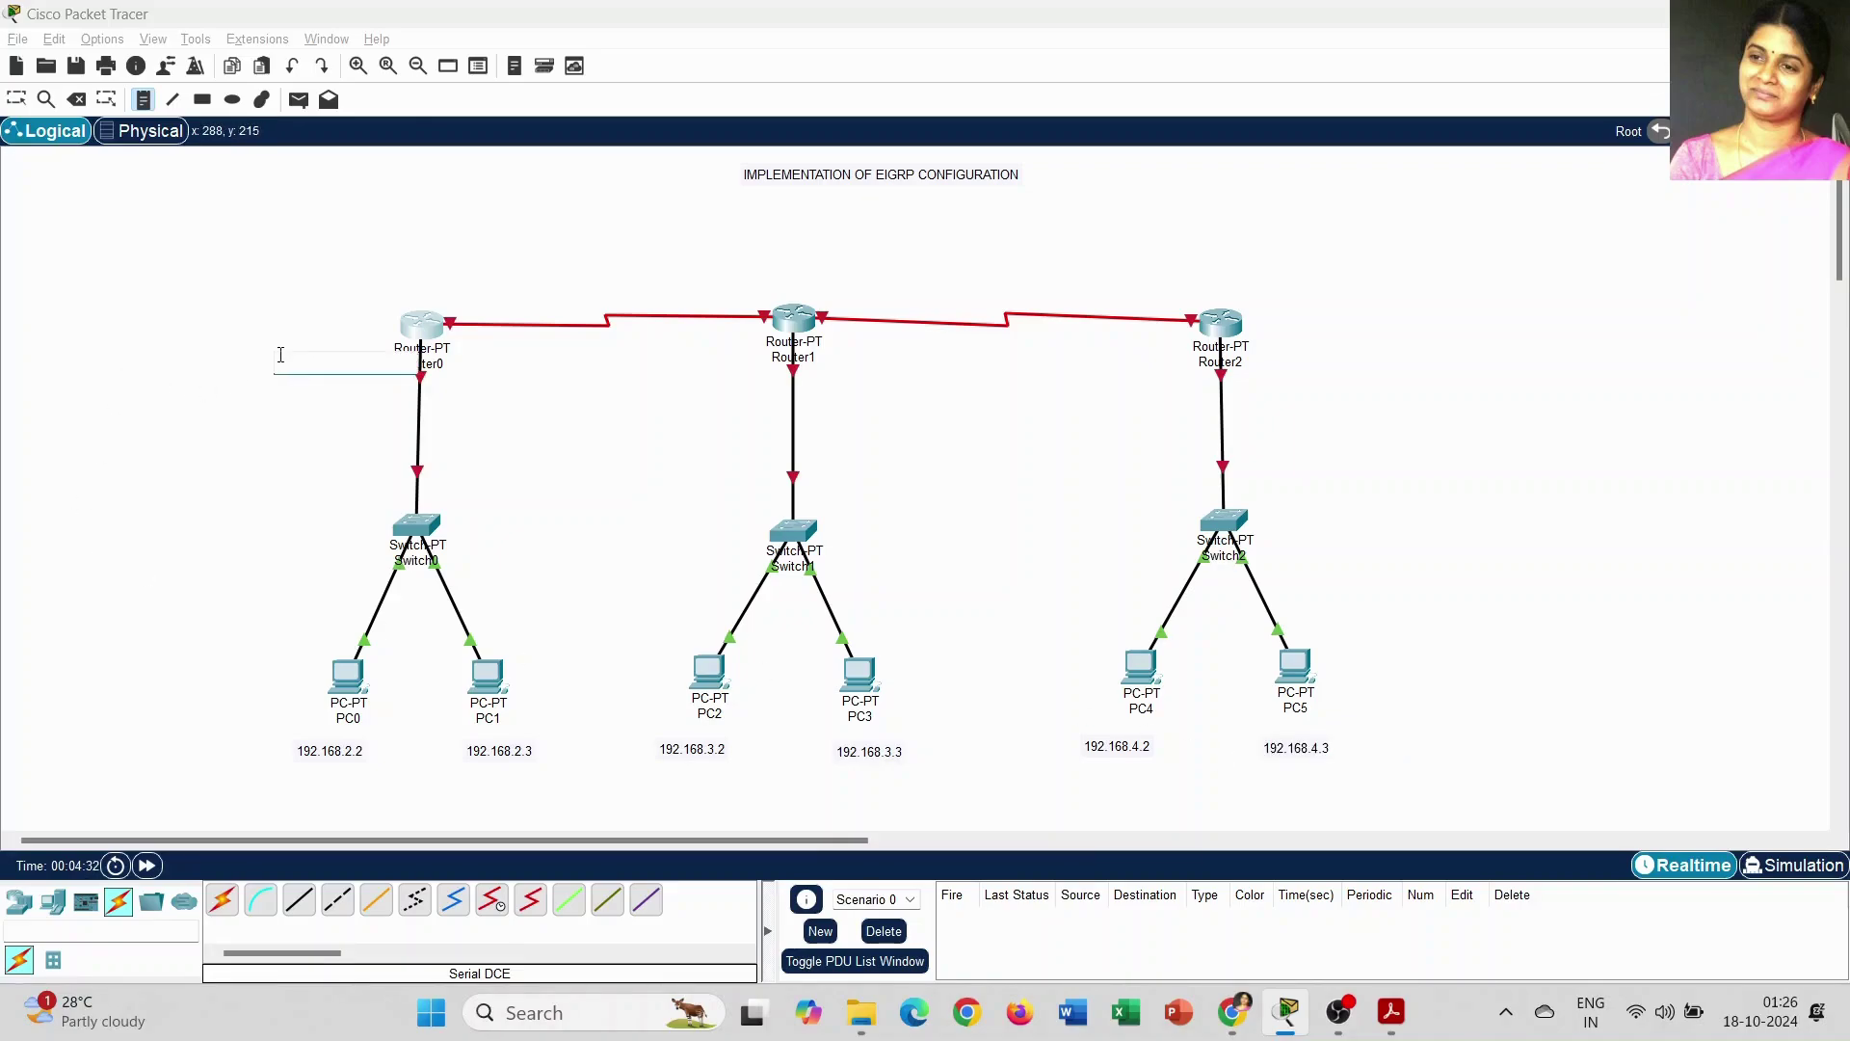
text(192.168.2.1)
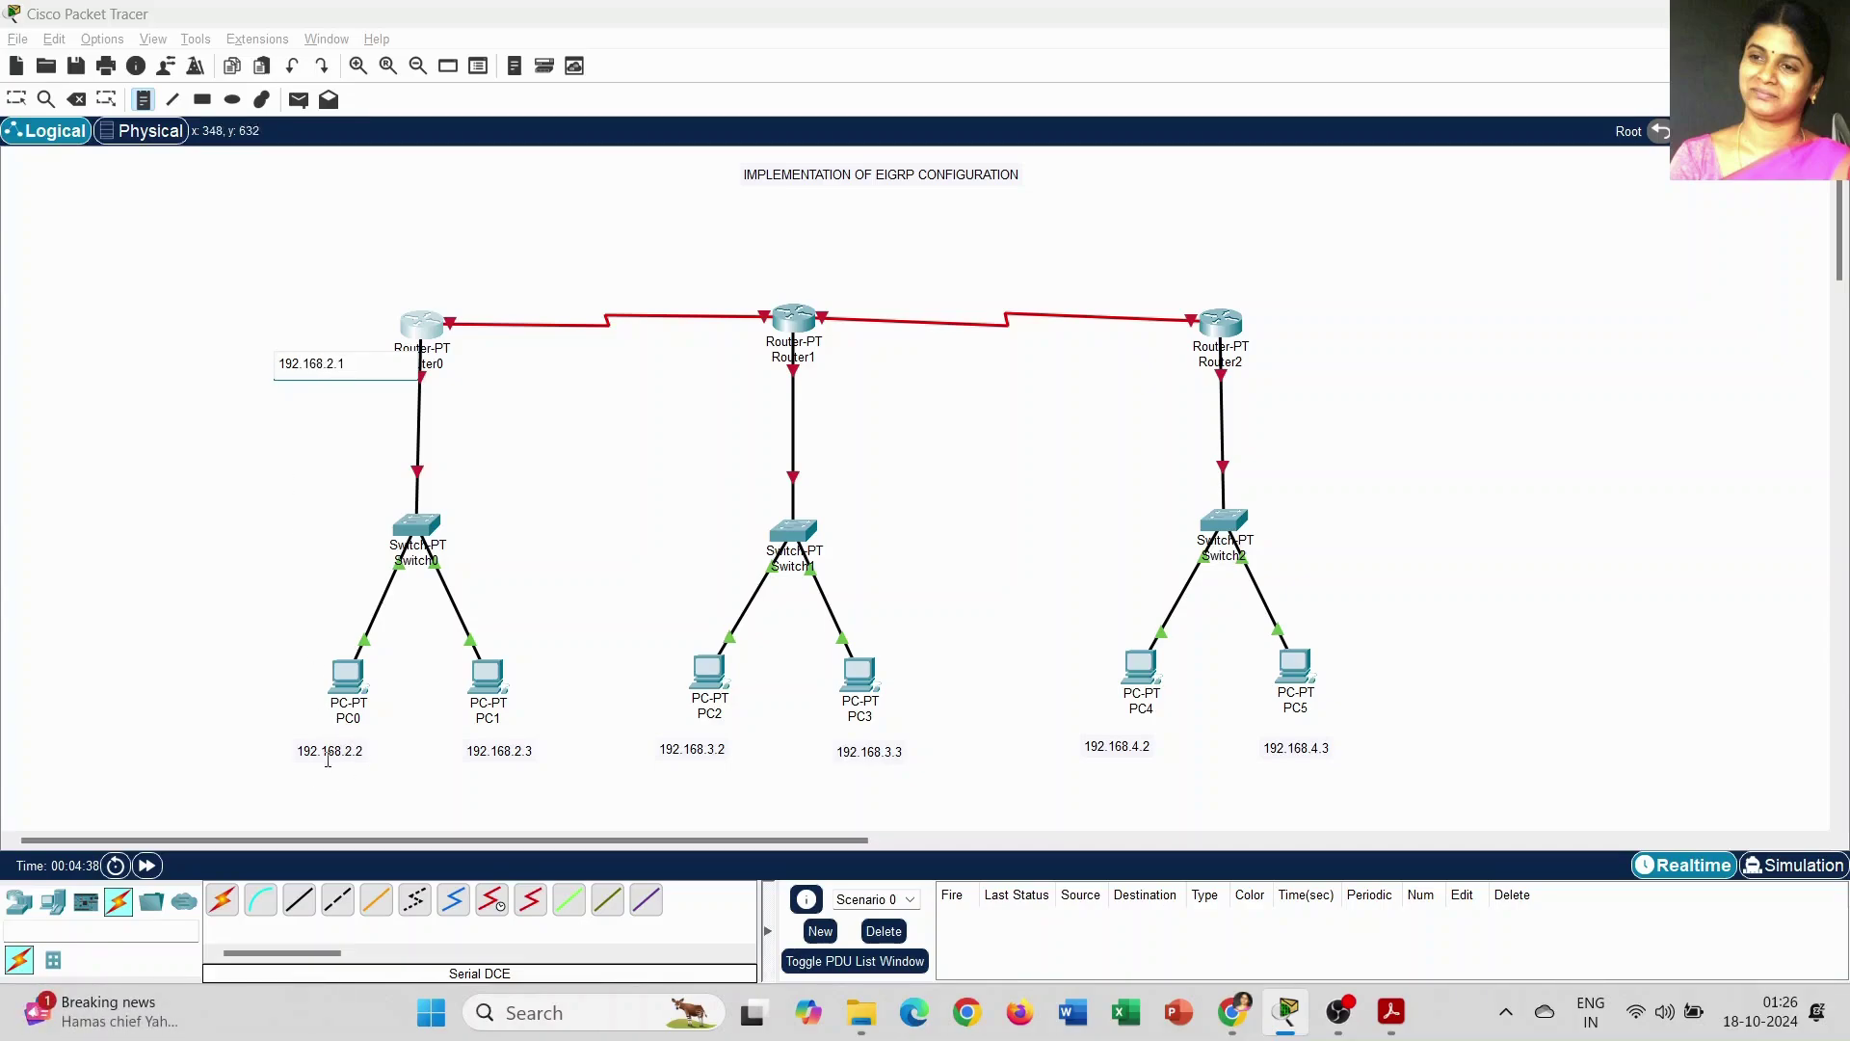
click(651, 351)
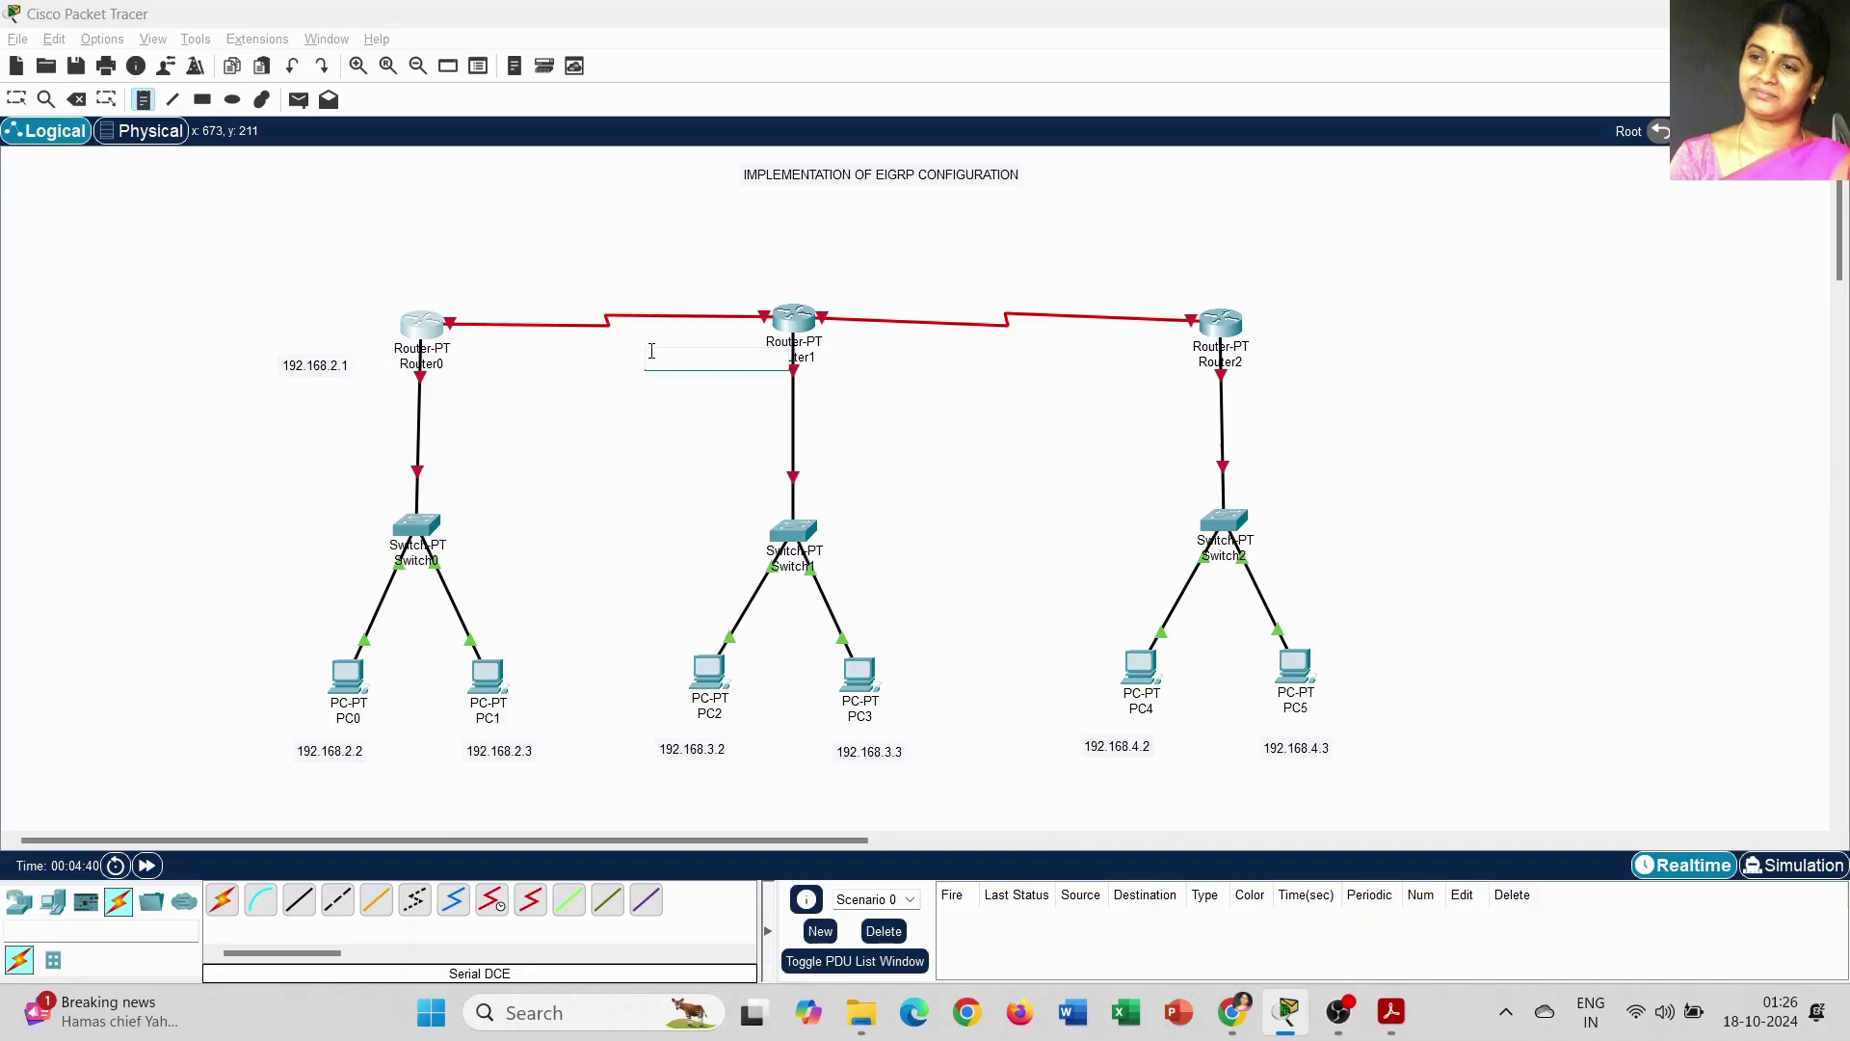
text(192.168.3.1)
click(1085, 353)
text(192.168)
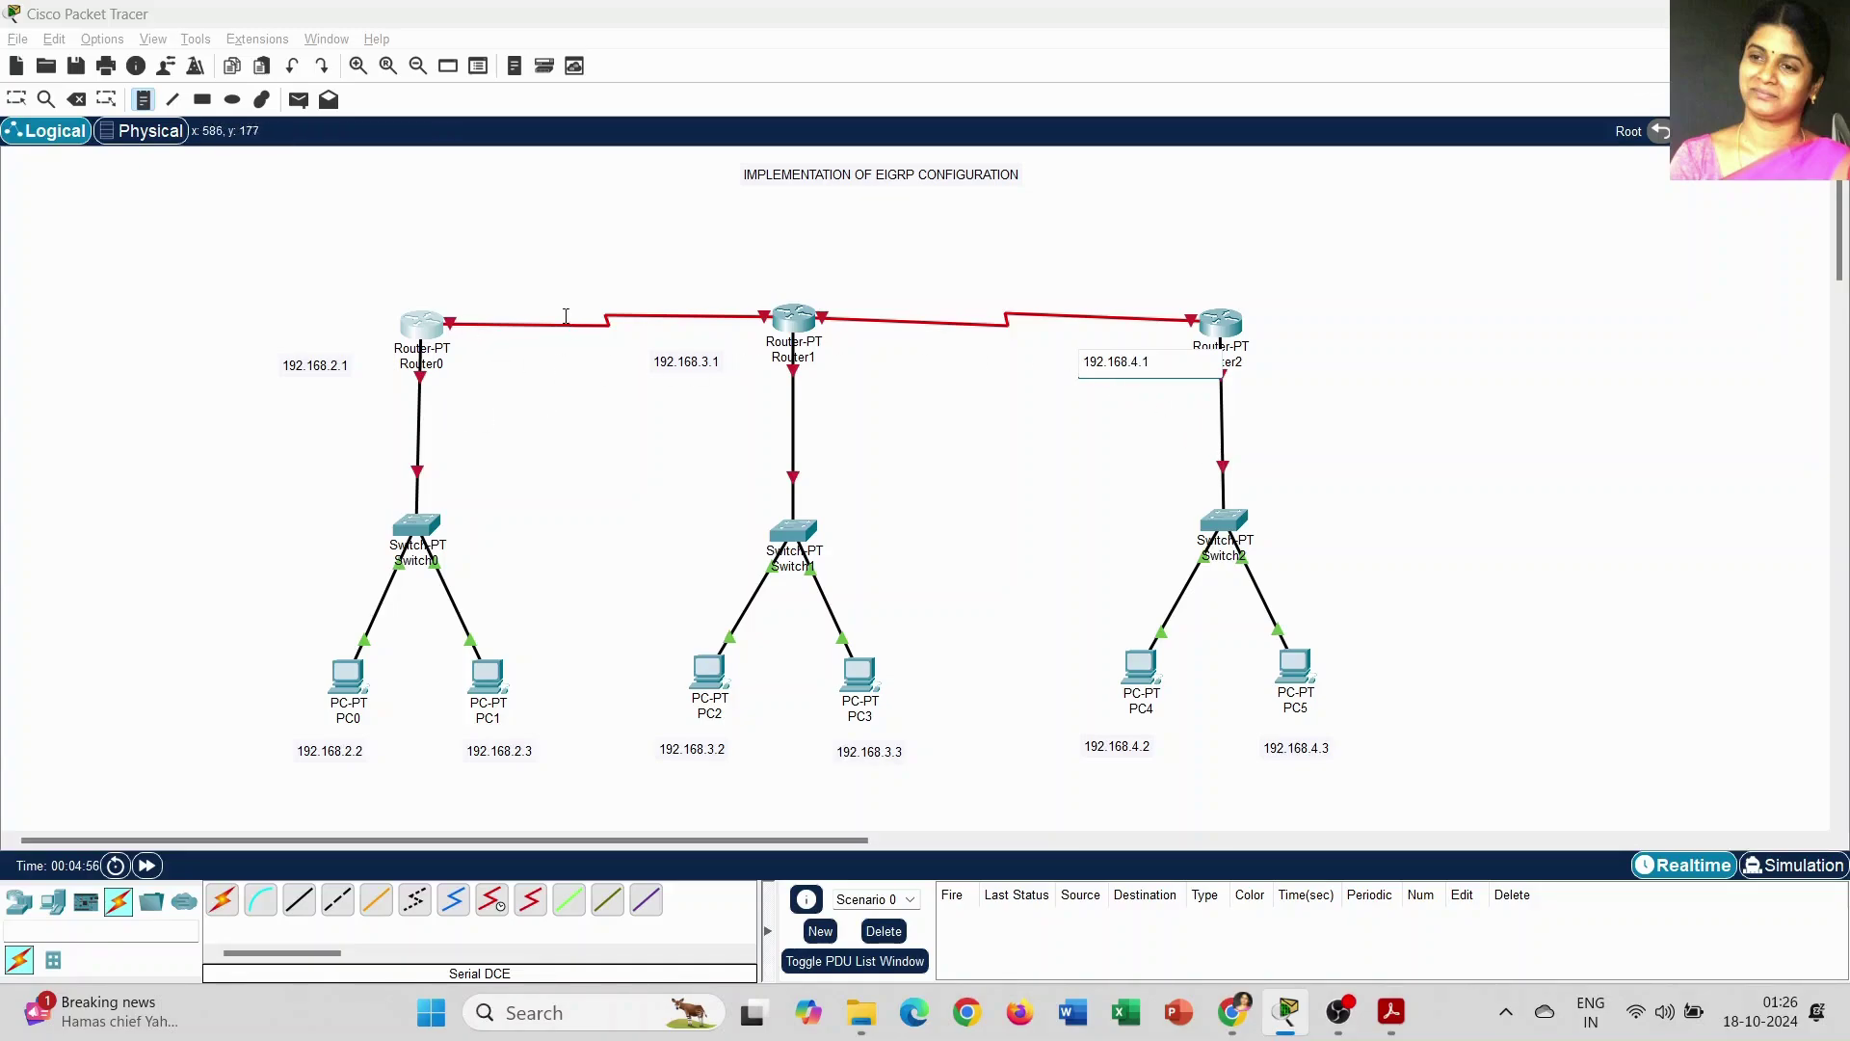
key(Escape)
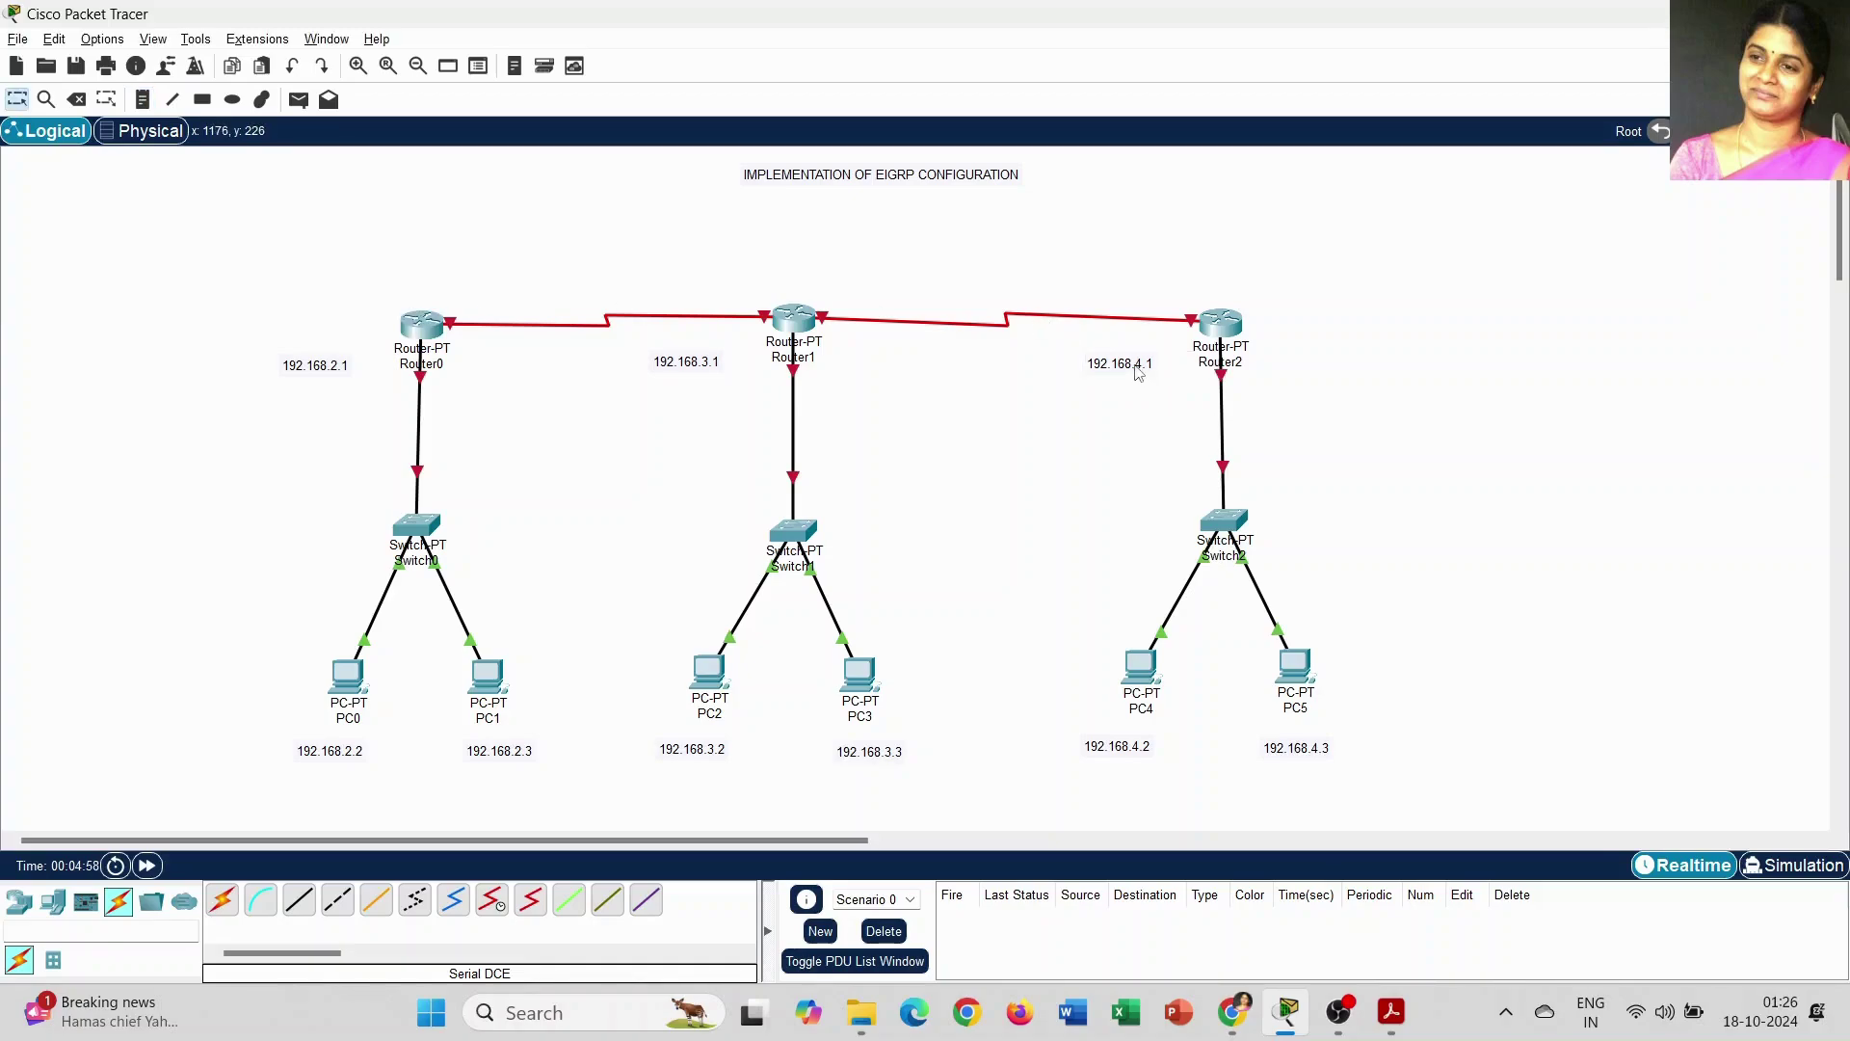
drag(1138, 374, 1168, 374)
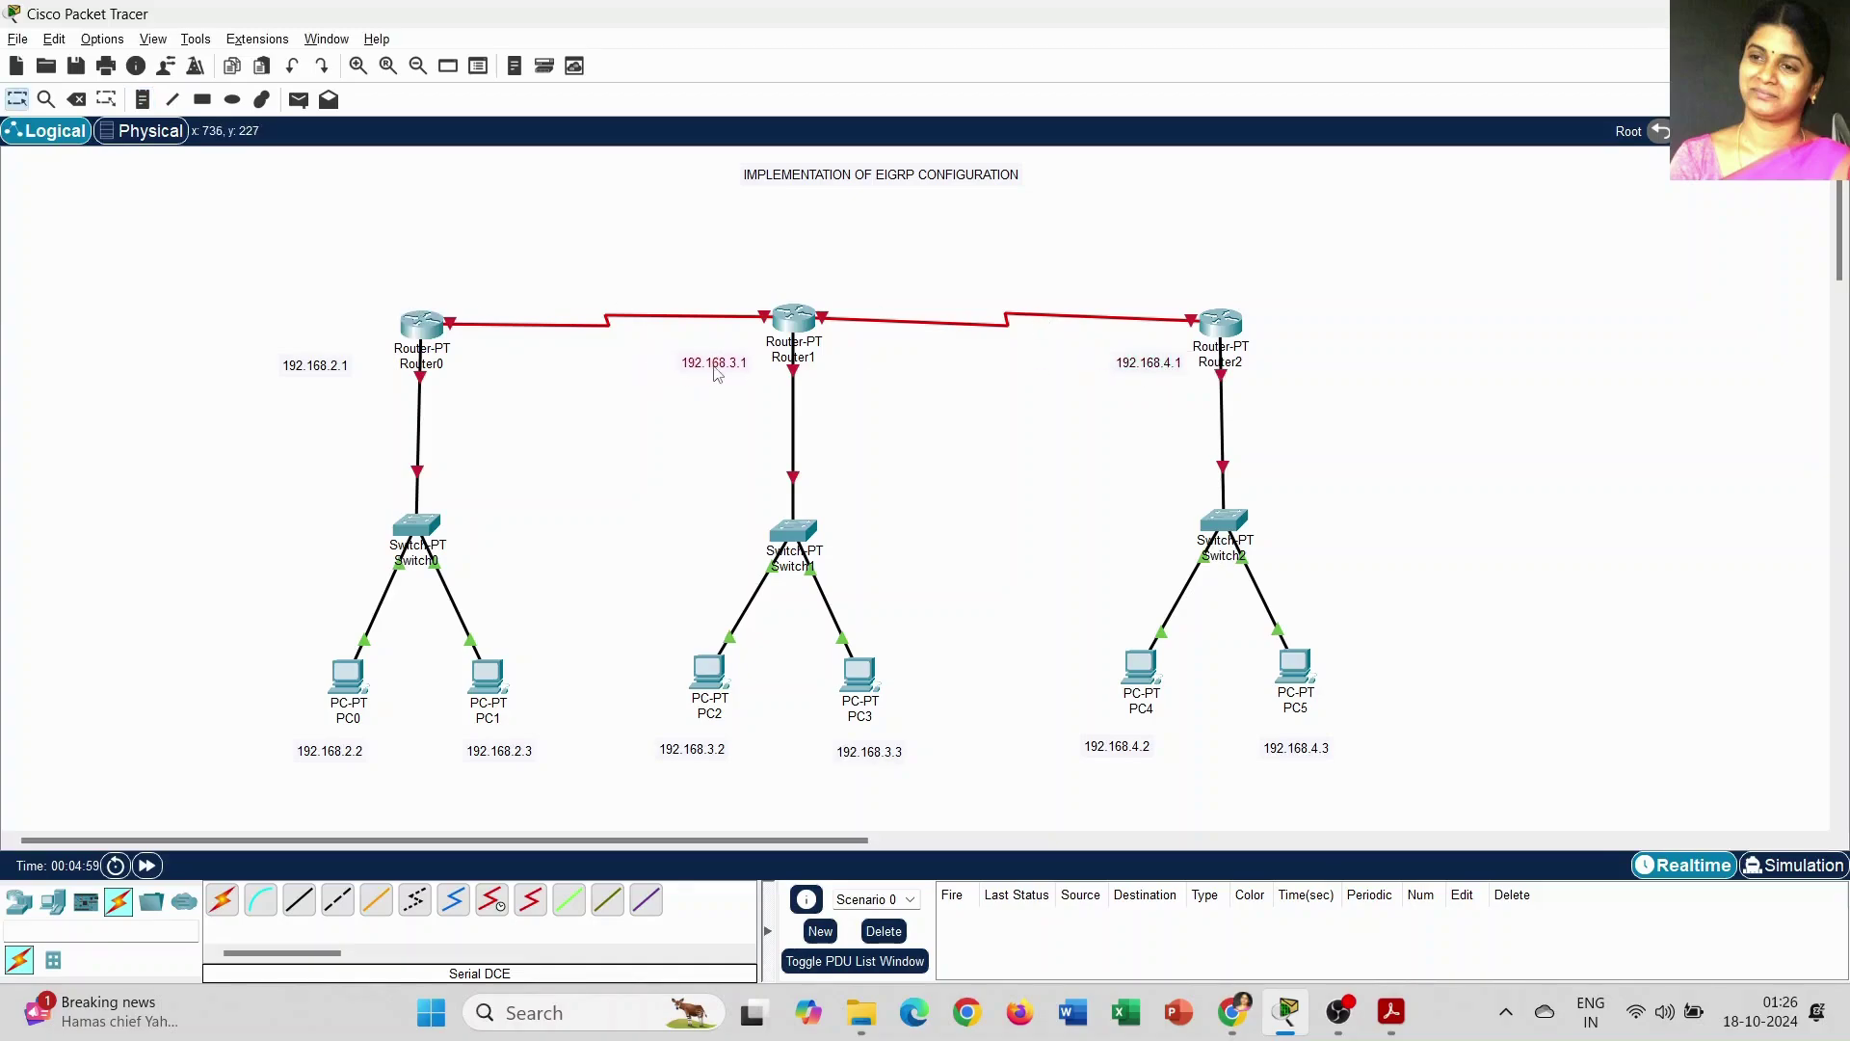
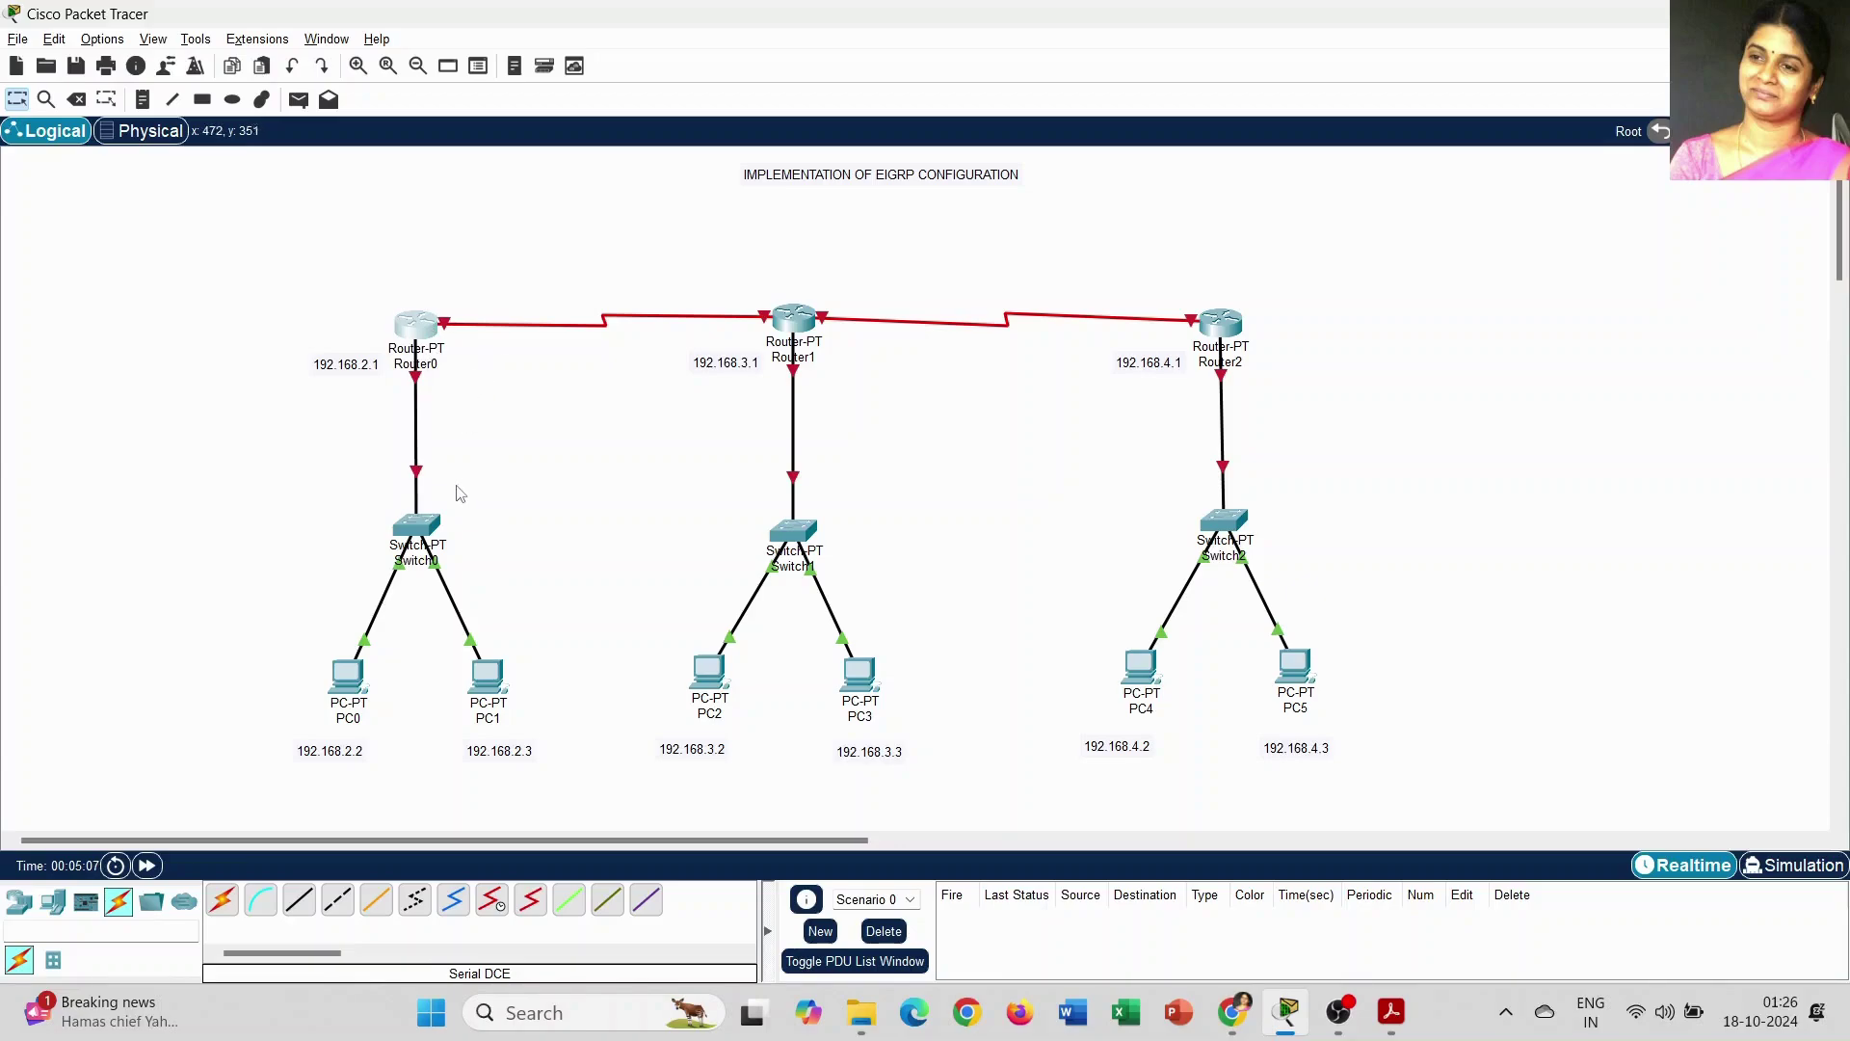
Step: Add the interface note "se 2/0" at Router0's end of the serial link and move it just above the line
mouse_move(568, 333)
click(143, 100)
click(464, 313)
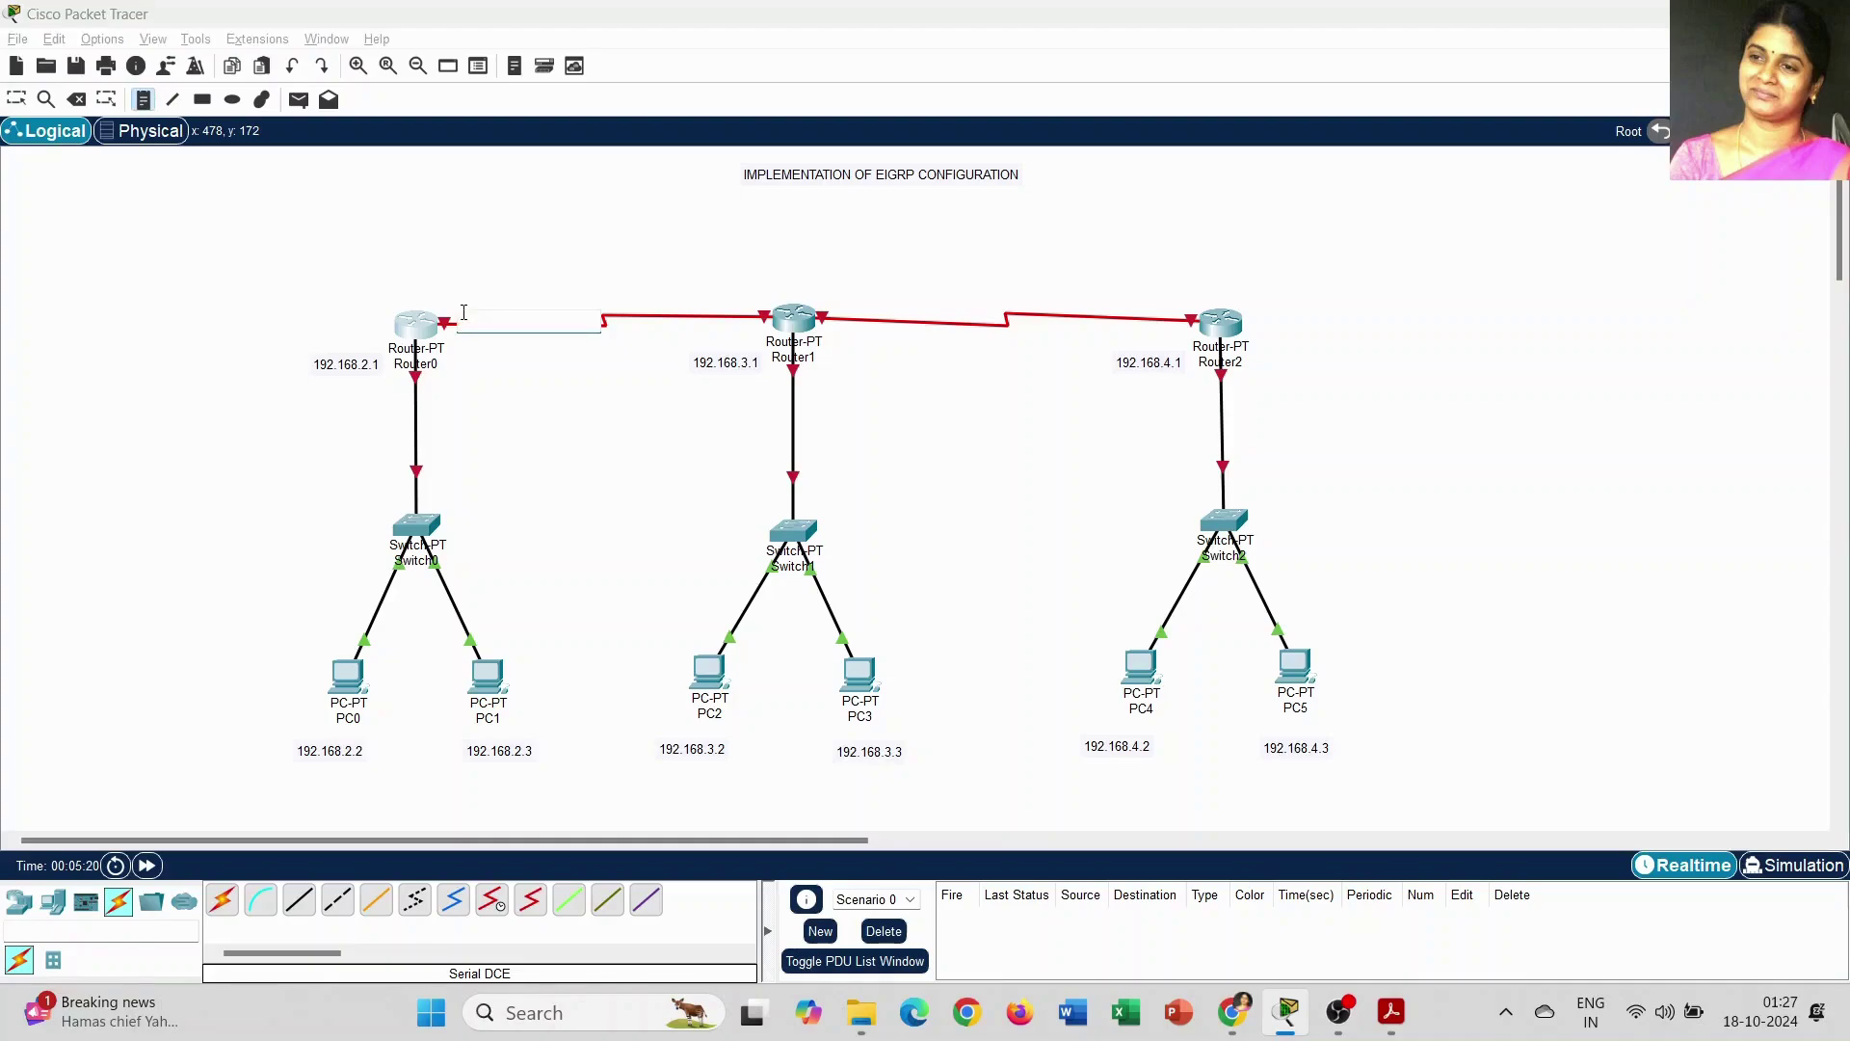
text(se 2/0)
key(Escape)
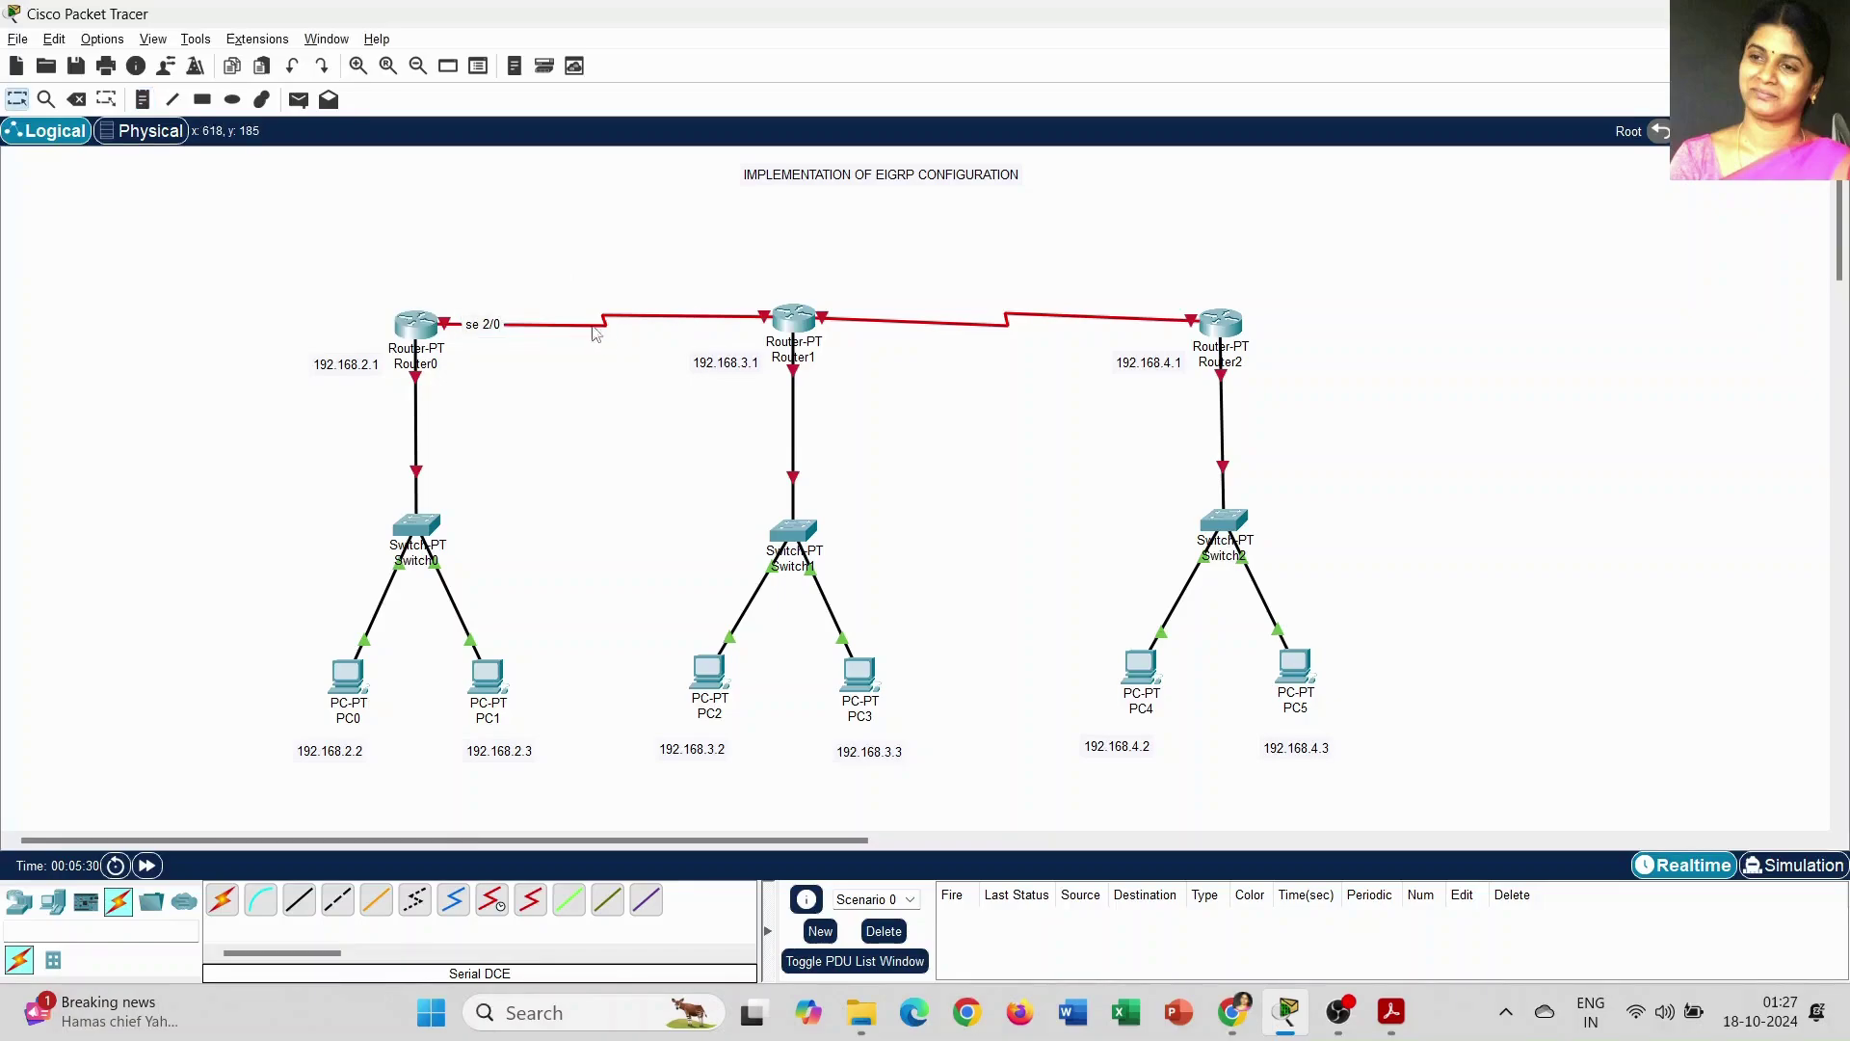
drag(479, 322, 477, 310)
Step: Add the interface note "se 3/0" above Router1's end of the serial link to Router0
click(142, 100)
click(696, 306)
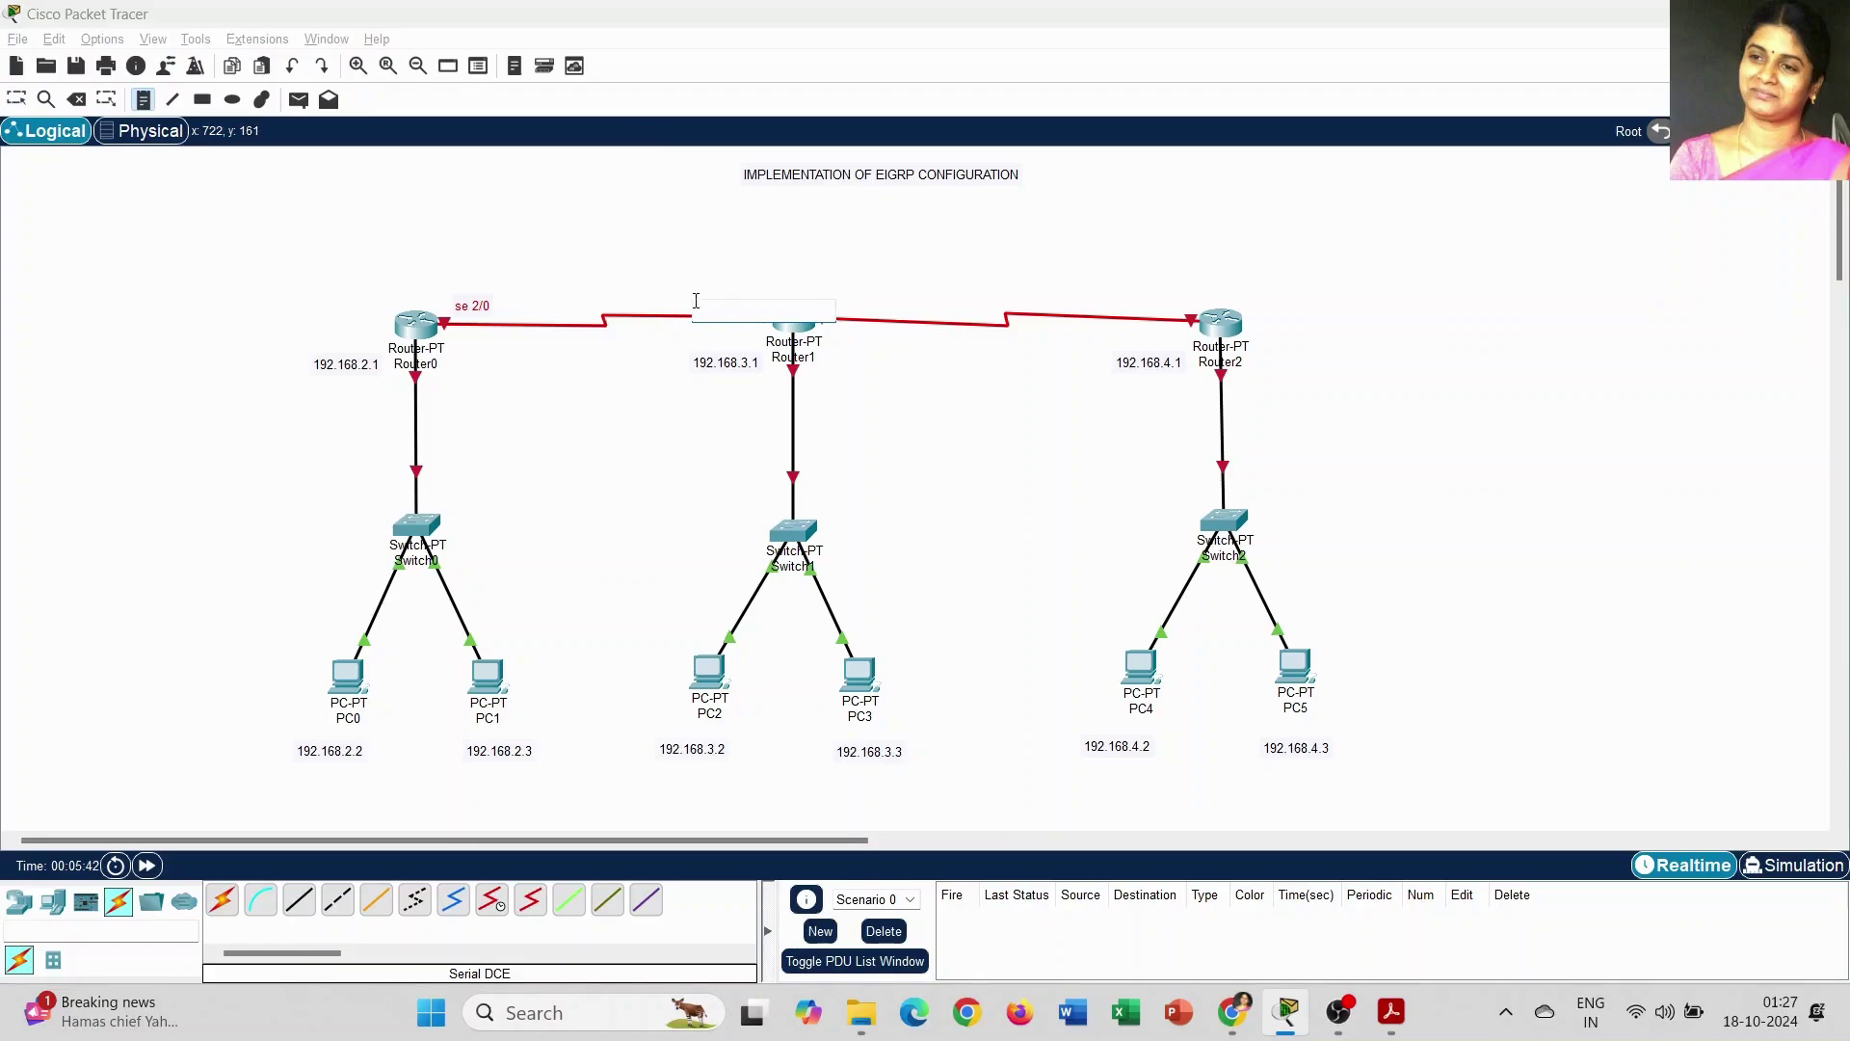
text(se 3/0)
click(692, 304)
drag(718, 305, 718, 300)
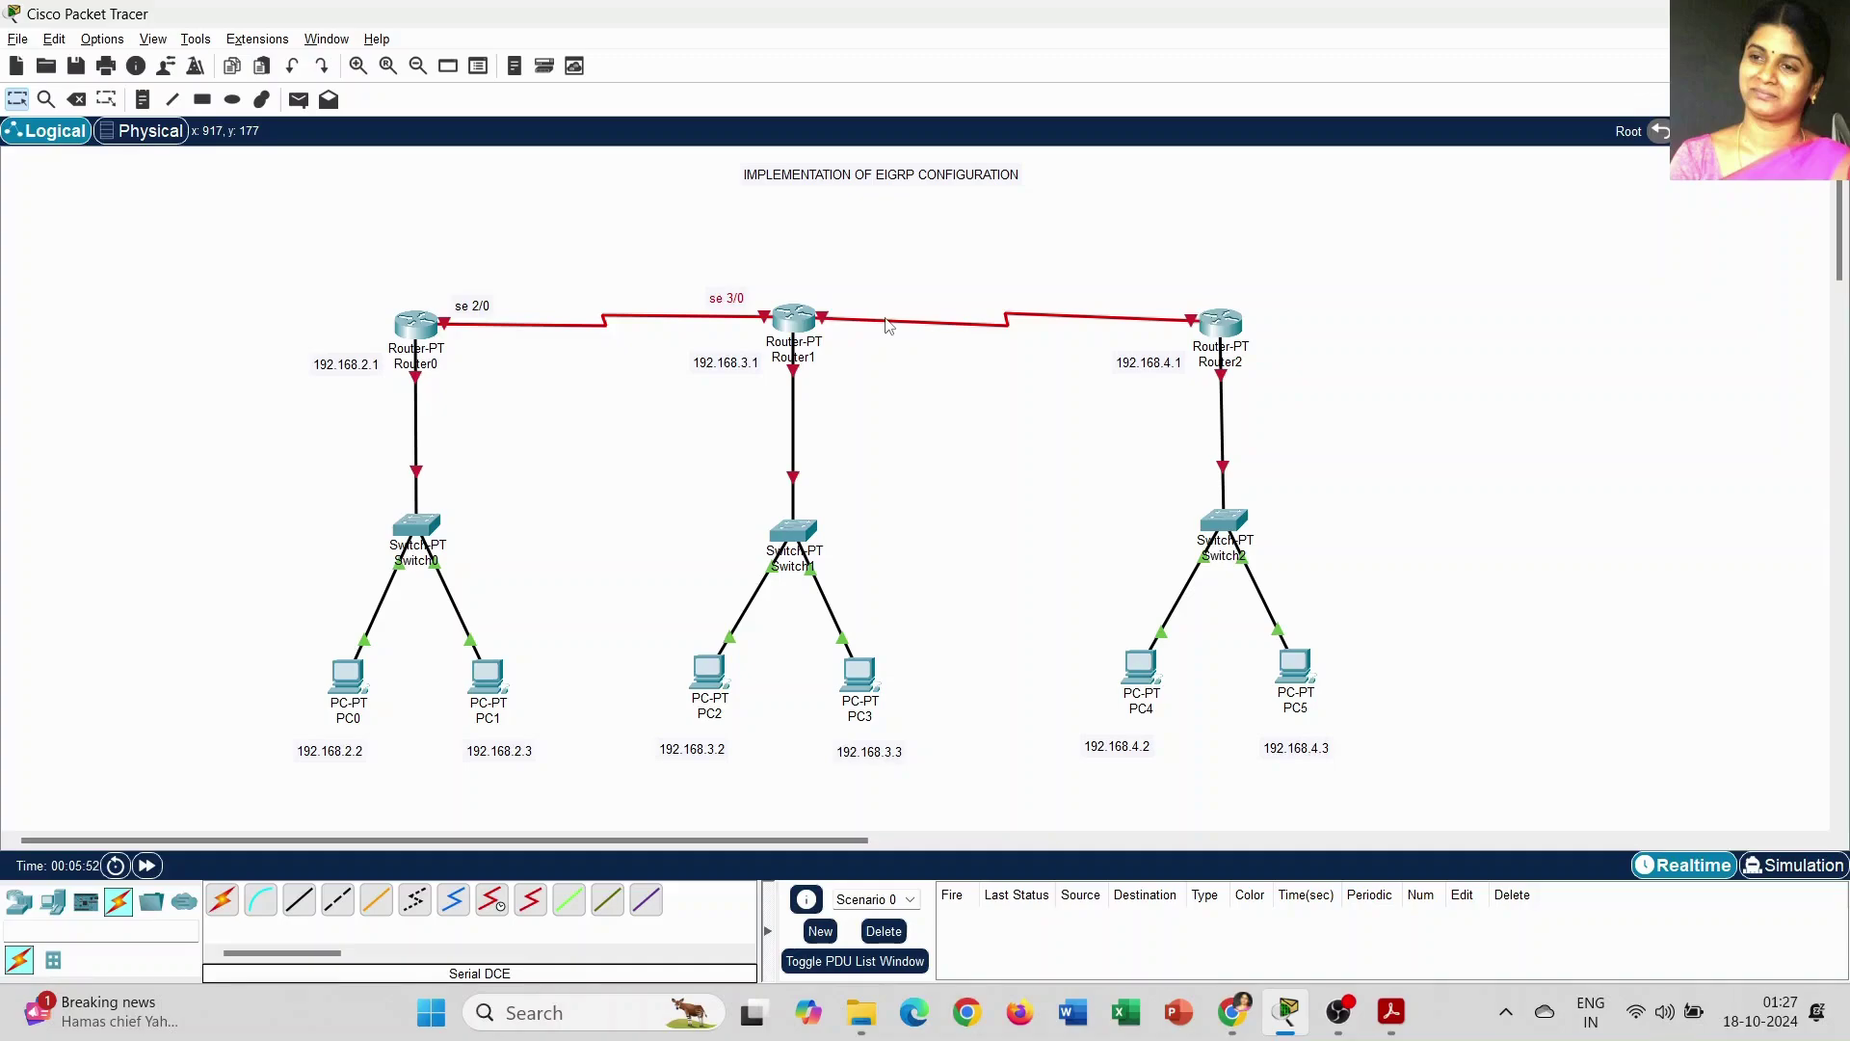
Step: Label the Router1–Router2 serial link "se 2/0" at Router1 and "se 3/0" at Router2, moving both notes above the line
click(143, 99)
click(840, 305)
text(se 2/0)
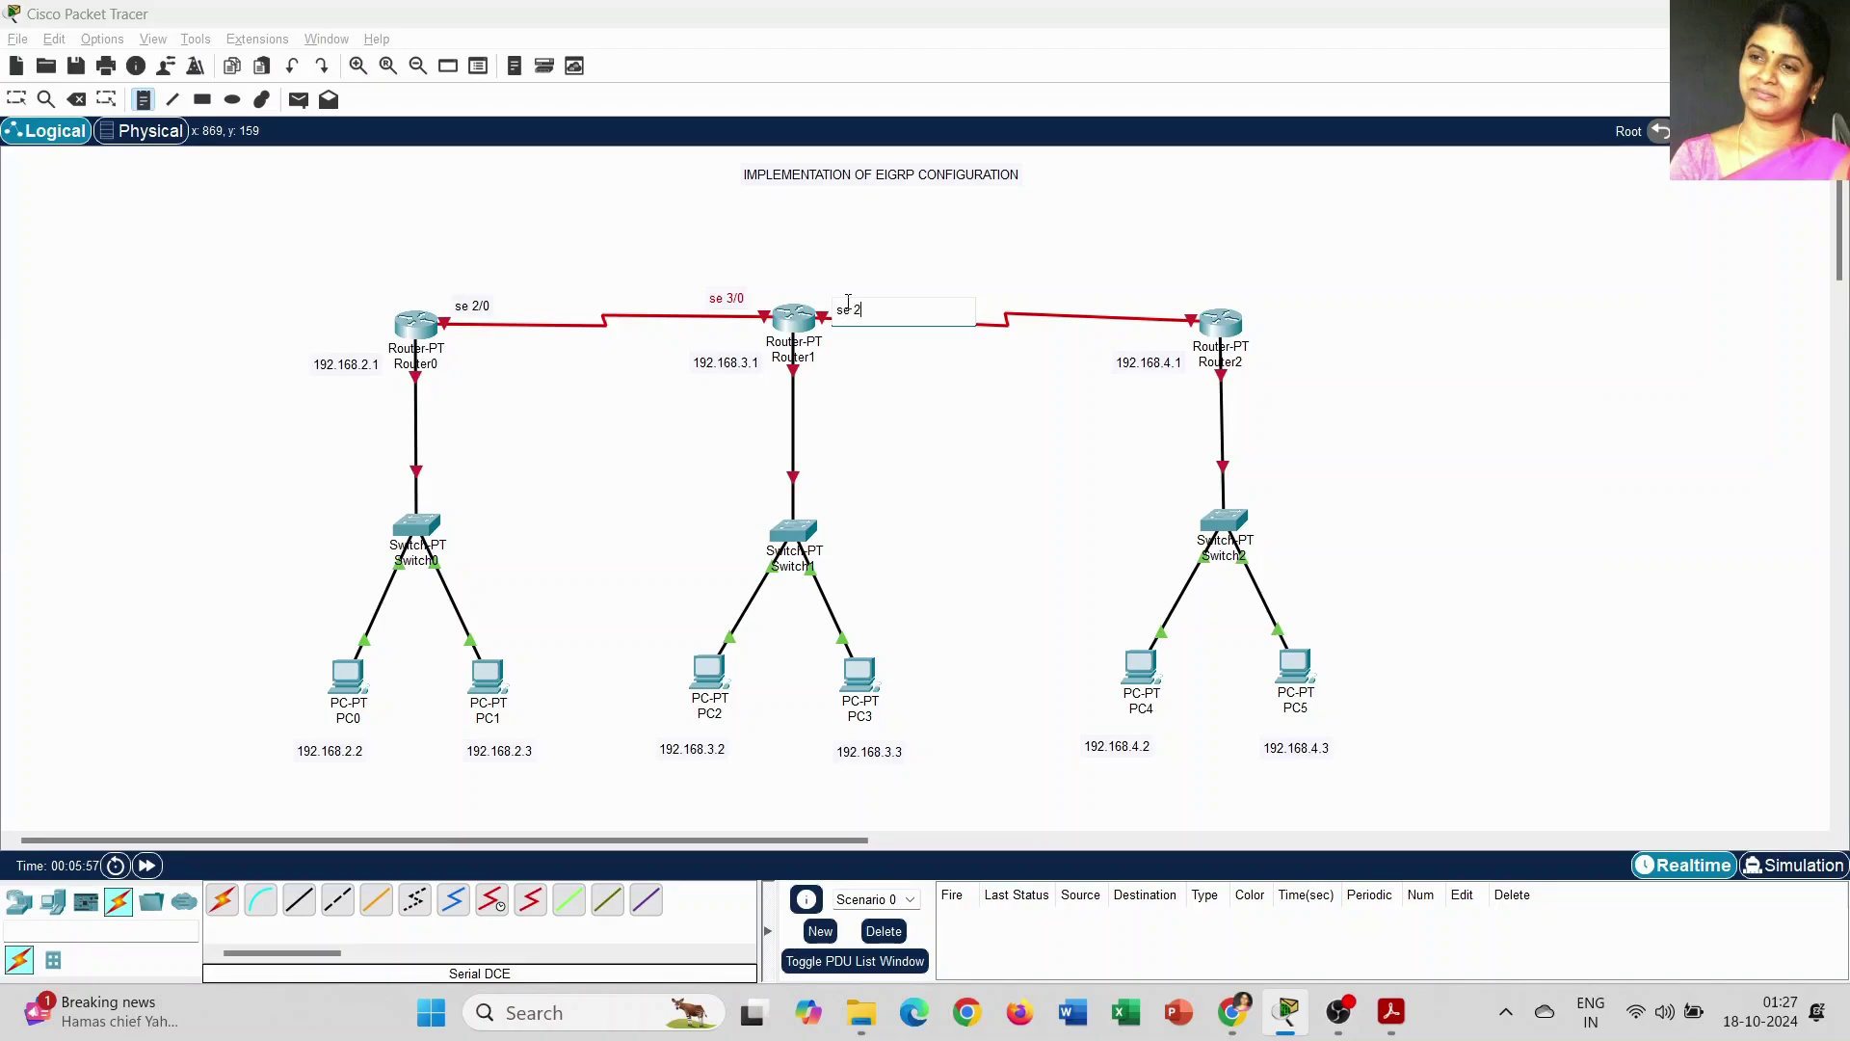
click(1140, 299)
text(se 3/0)
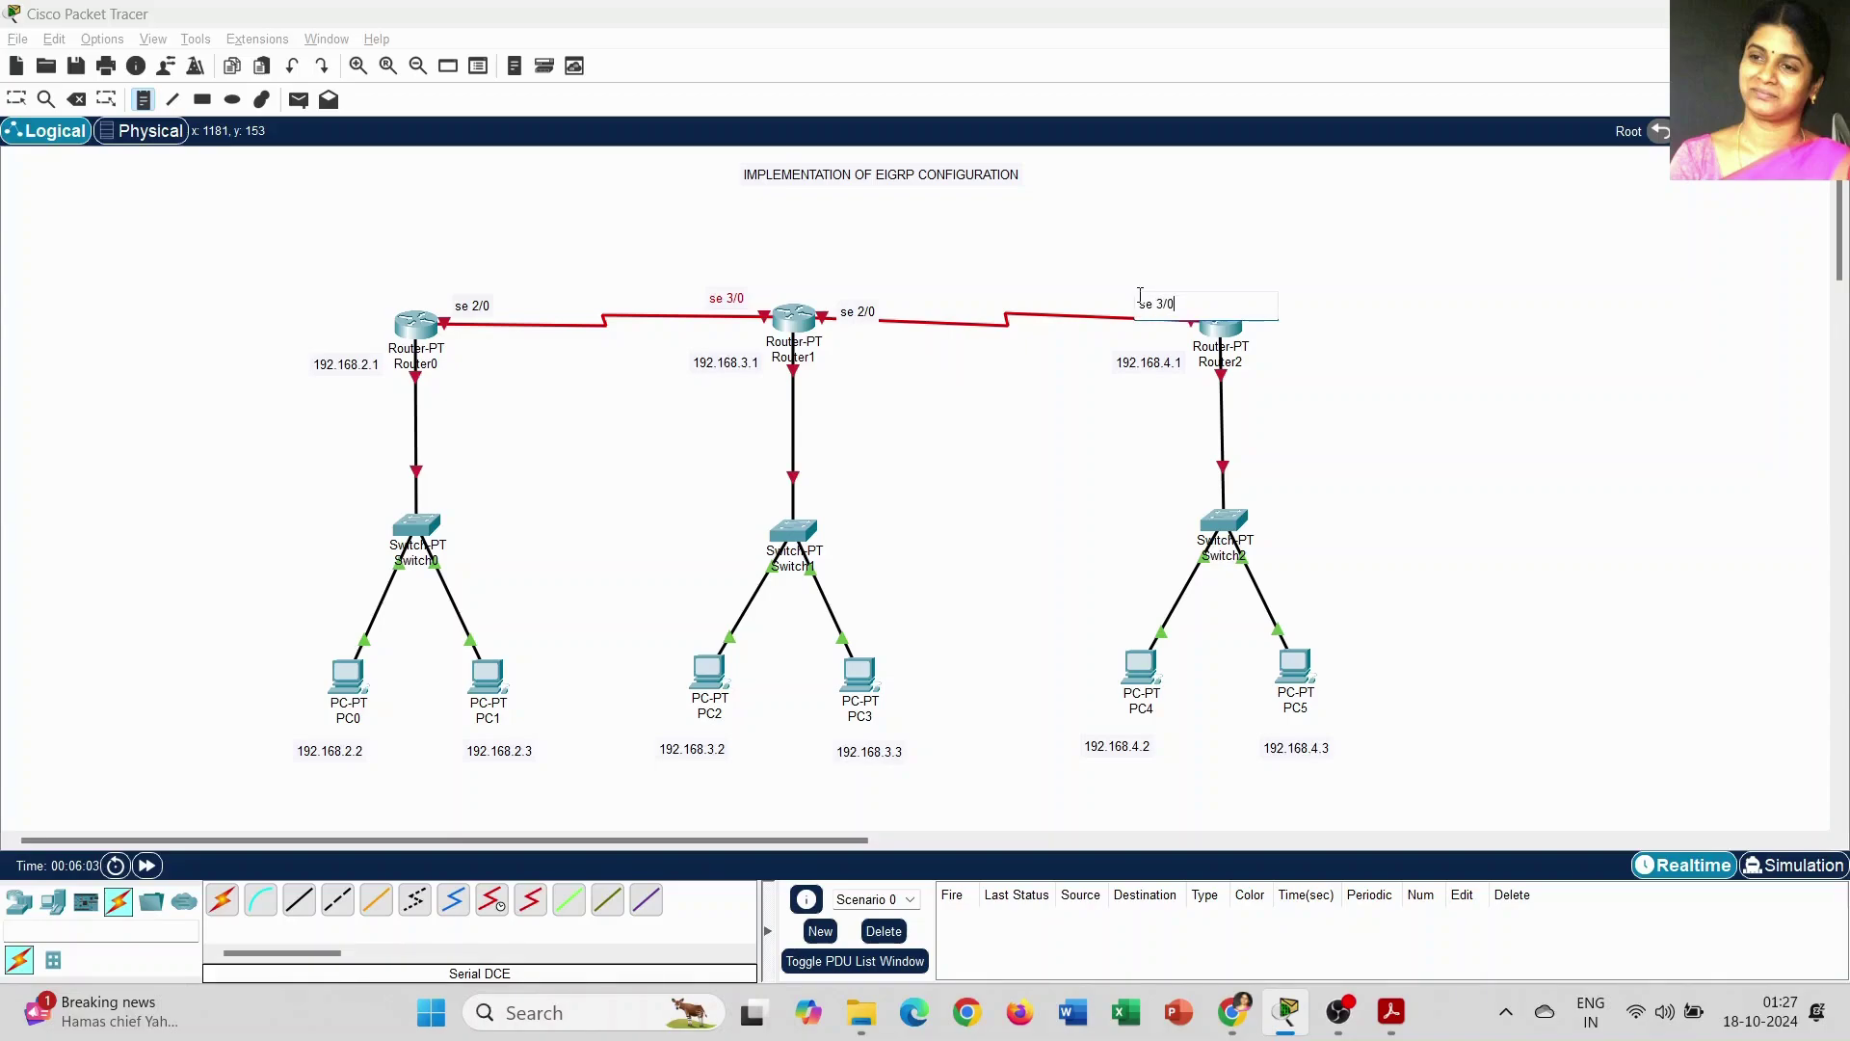
key(Escape)
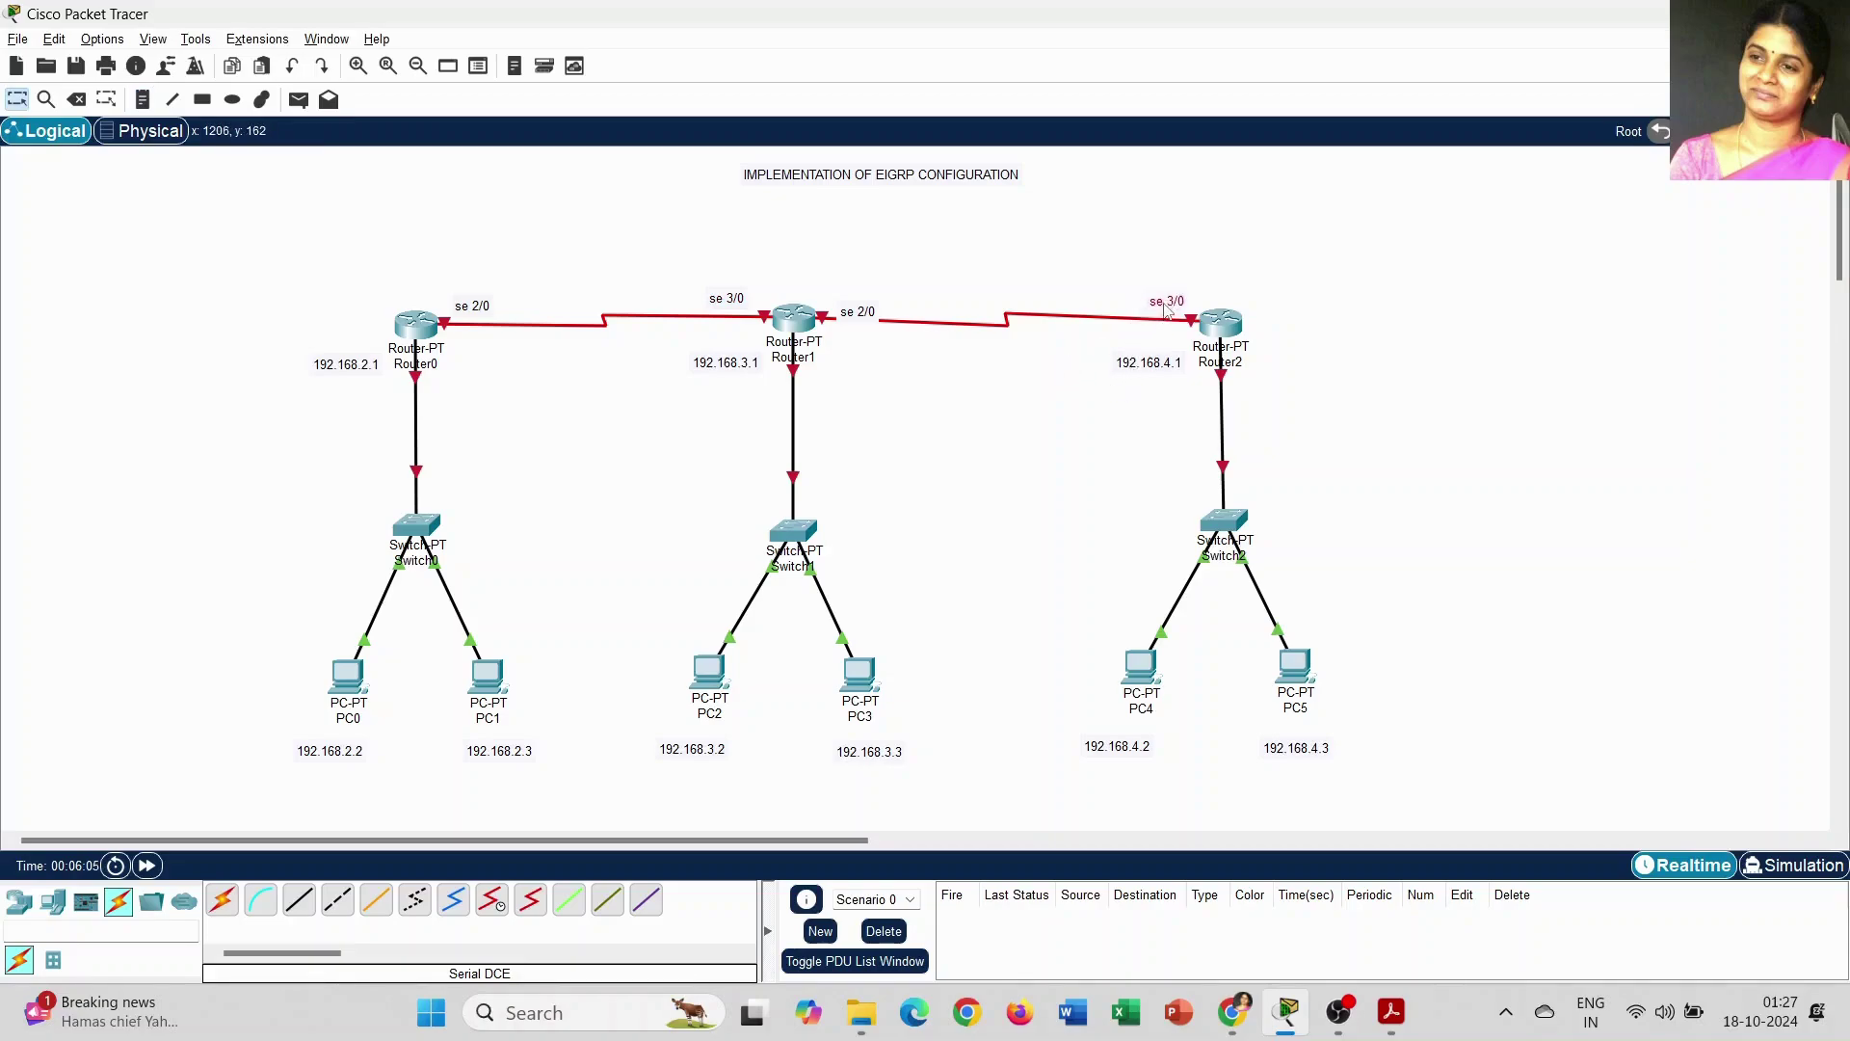
drag(865, 322, 855, 310)
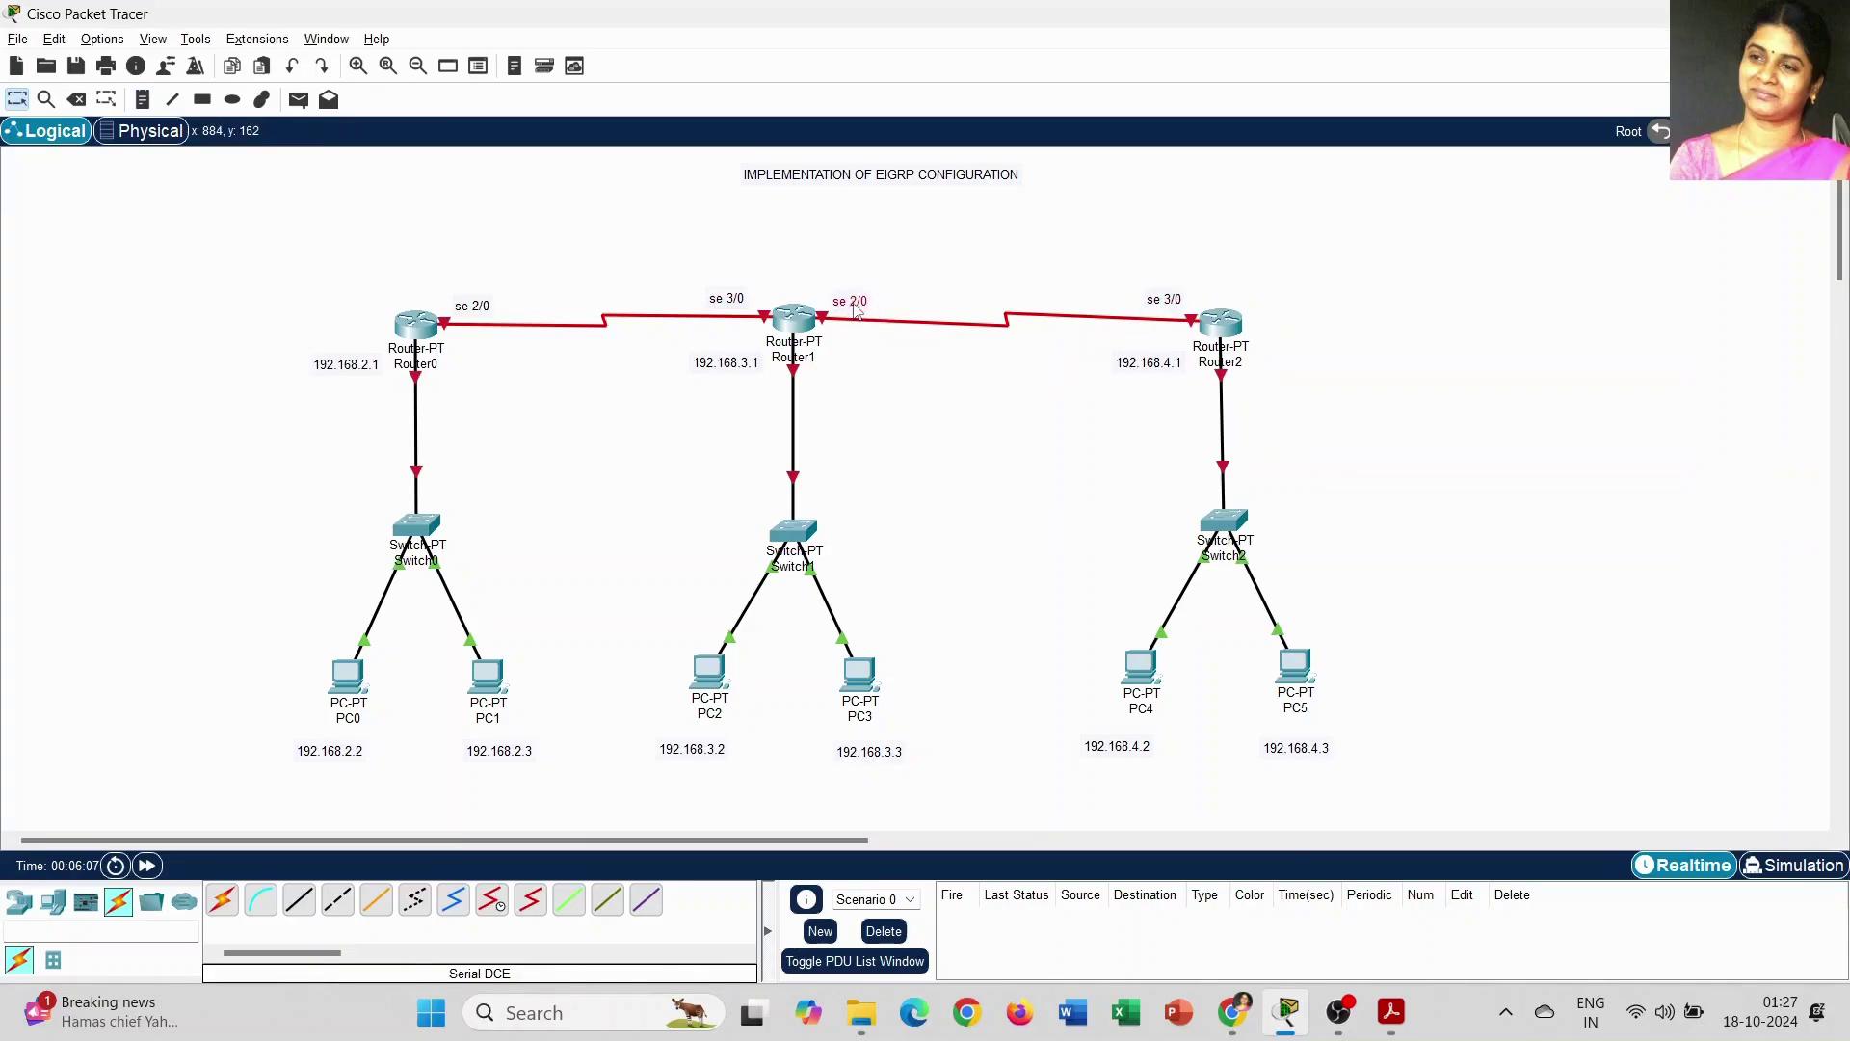
drag(1166, 304, 1162, 306)
Step: Place the serial address notes 10.10.10.1 above Router0 and 10.10.10.2 above Router1
click(140, 100)
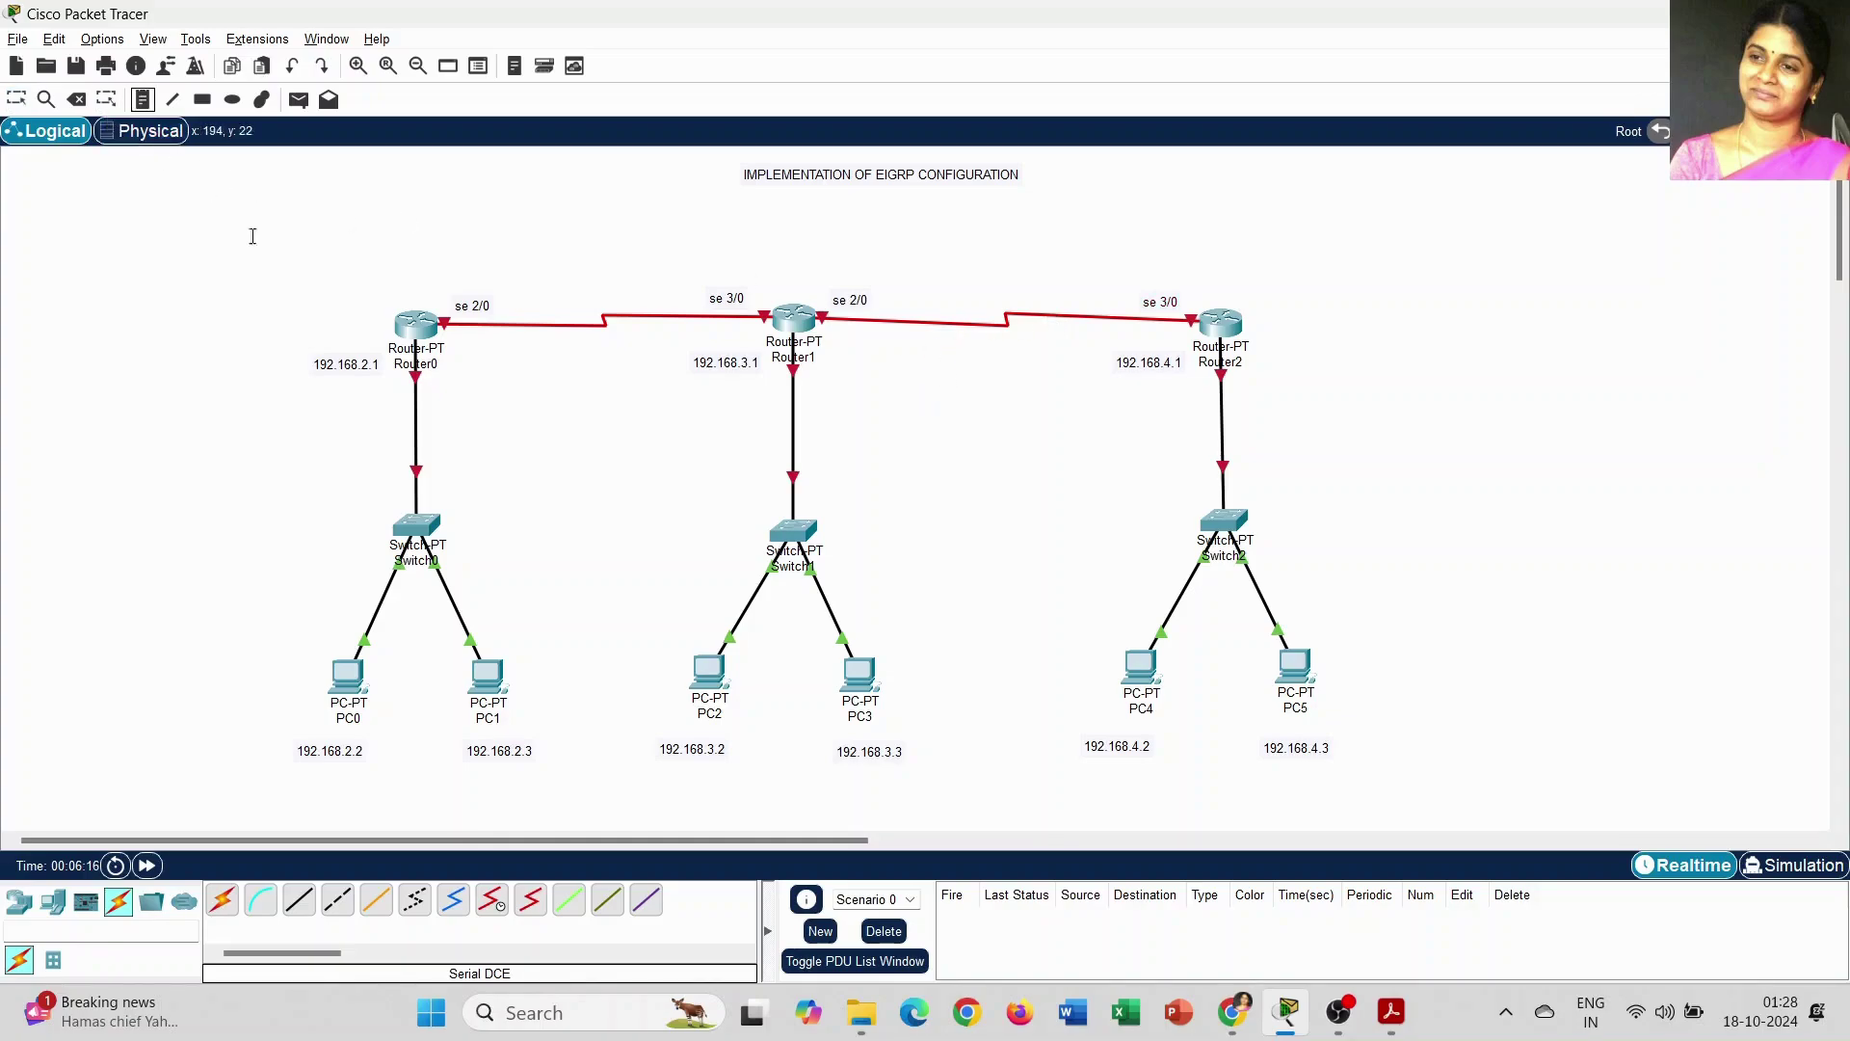
click(393, 268)
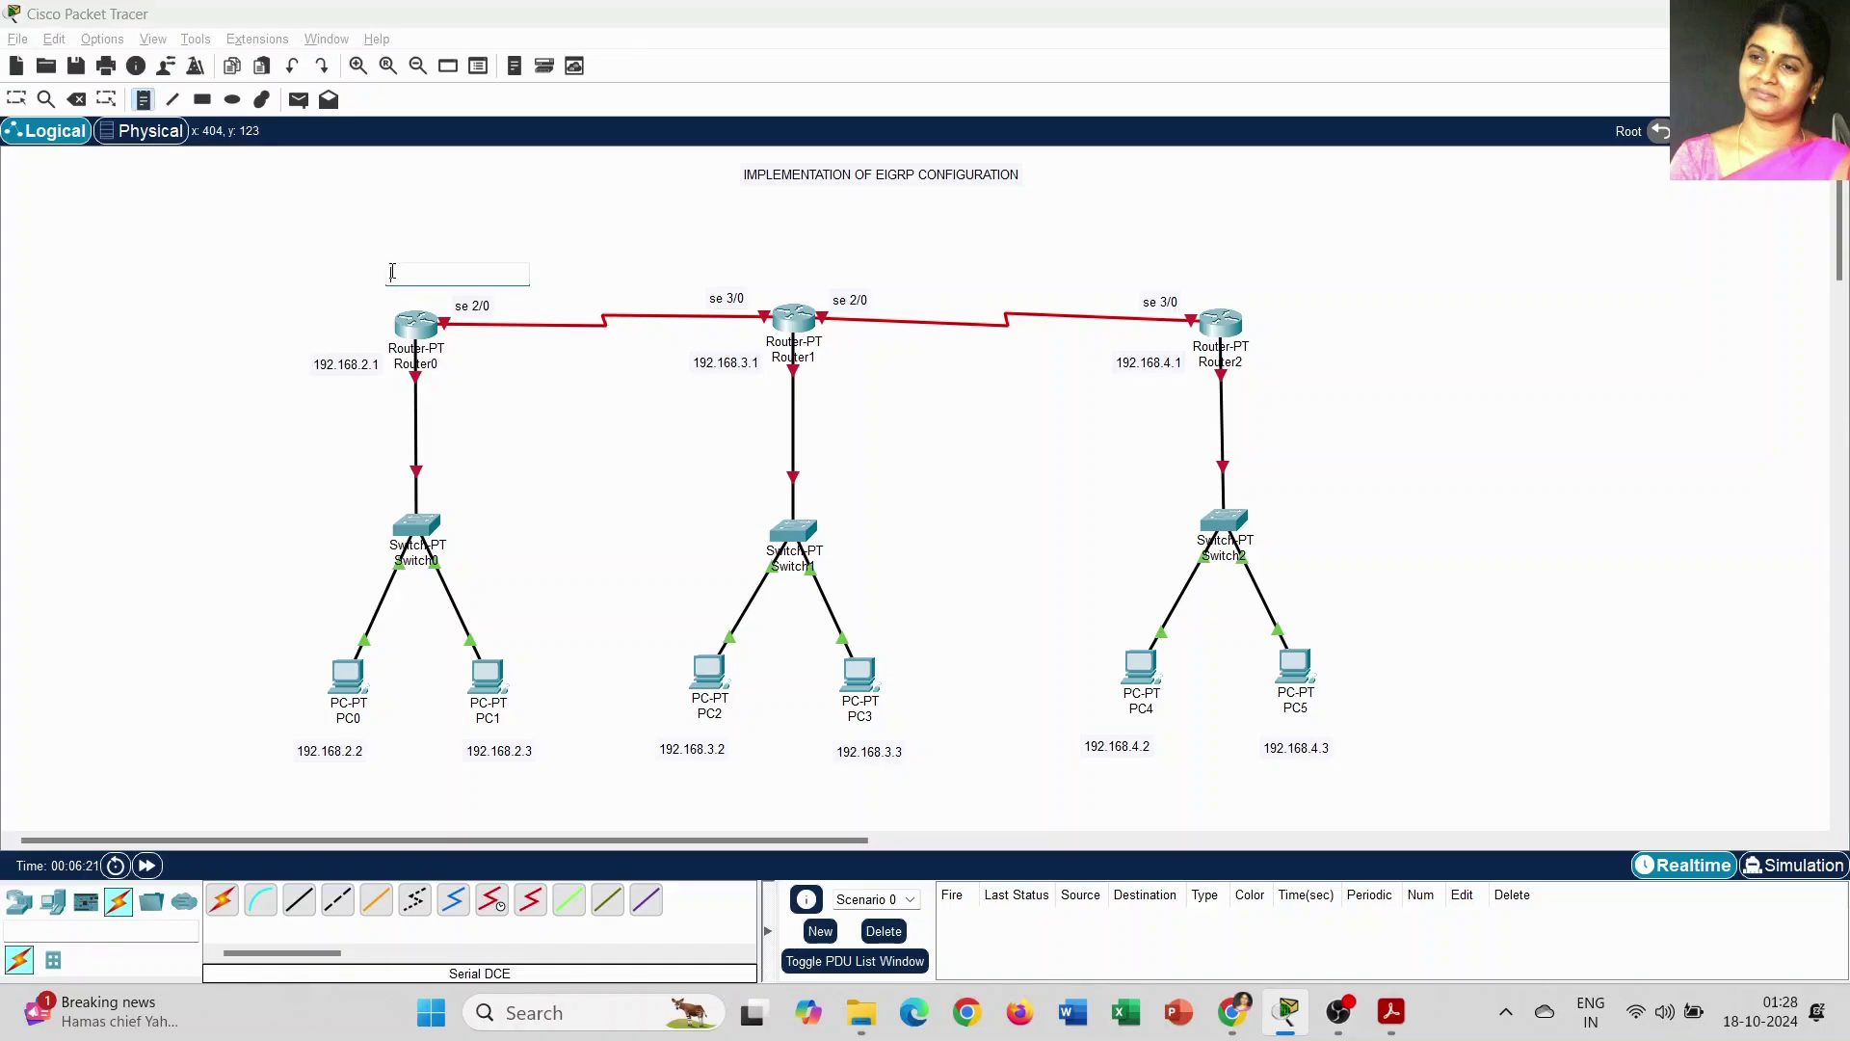
text(10)
click(753, 268)
text(10.10.10.2)
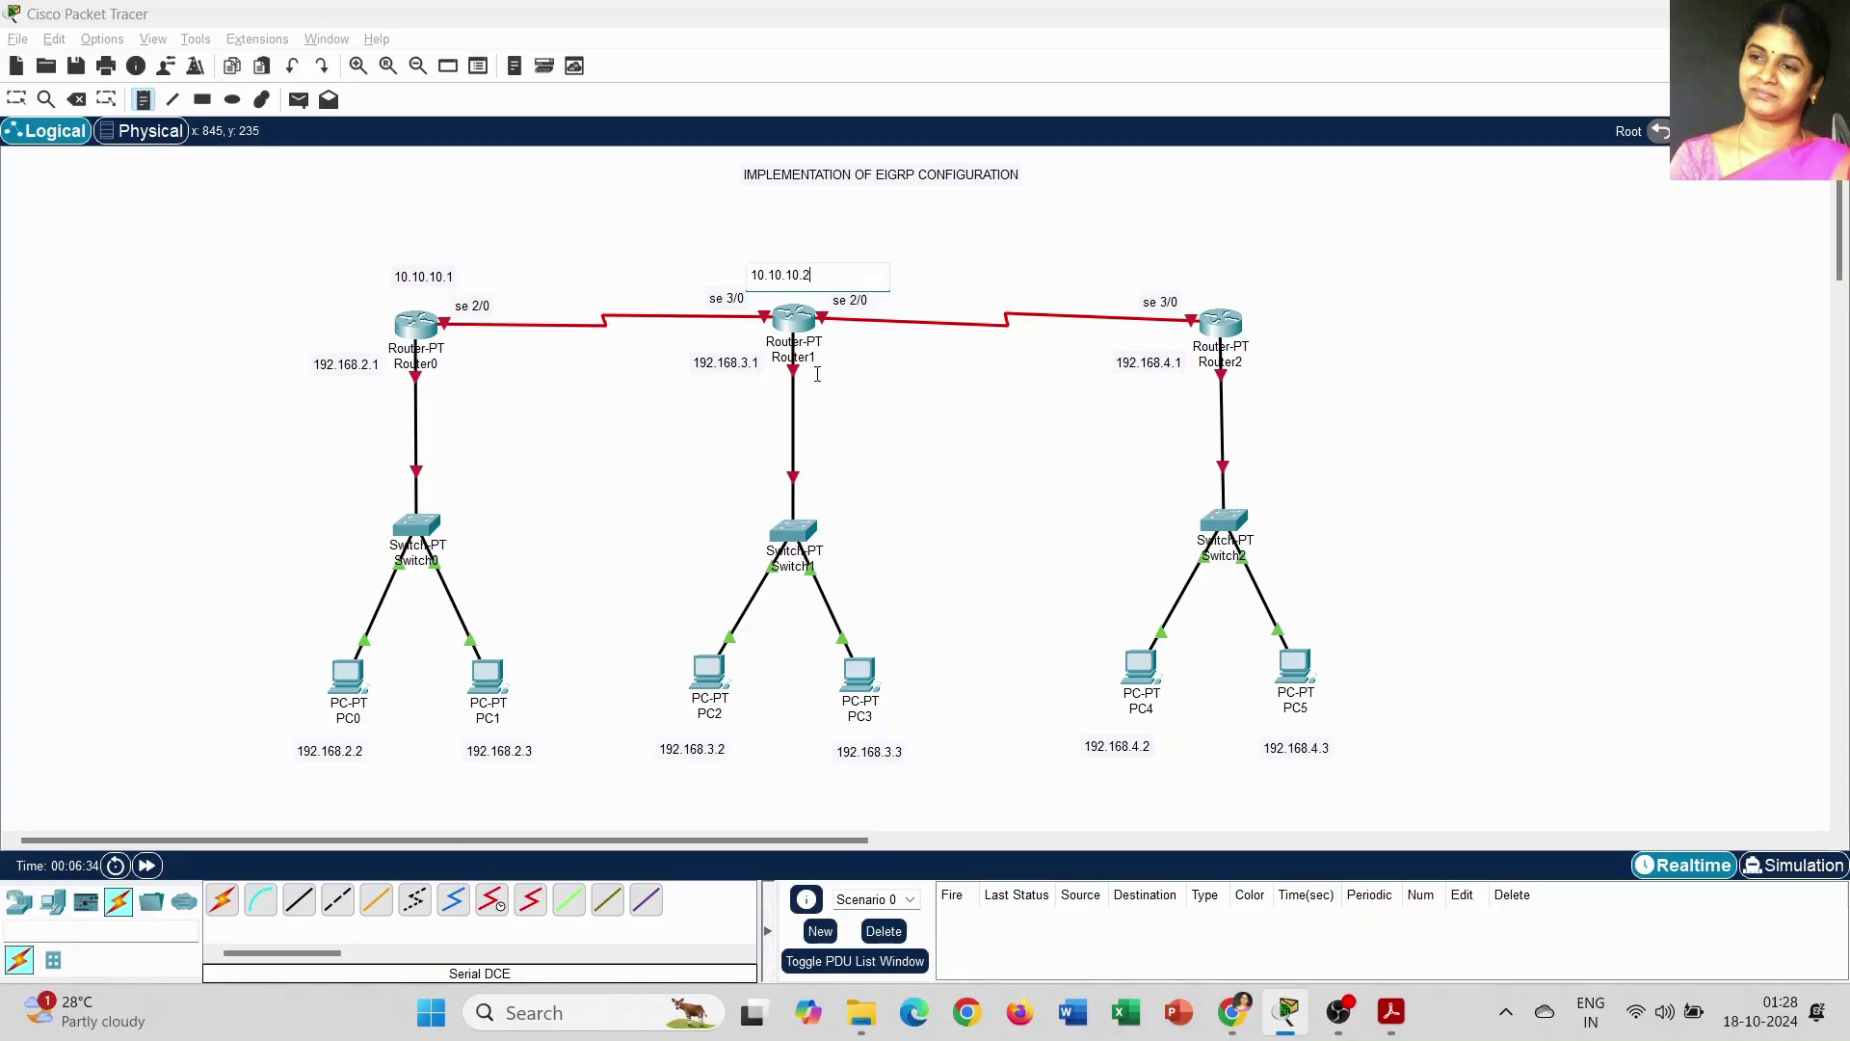
Step: Place the serial address notes 11.11.11.1 near Router1 and 11.11.11.2 near Router2
click(817, 376)
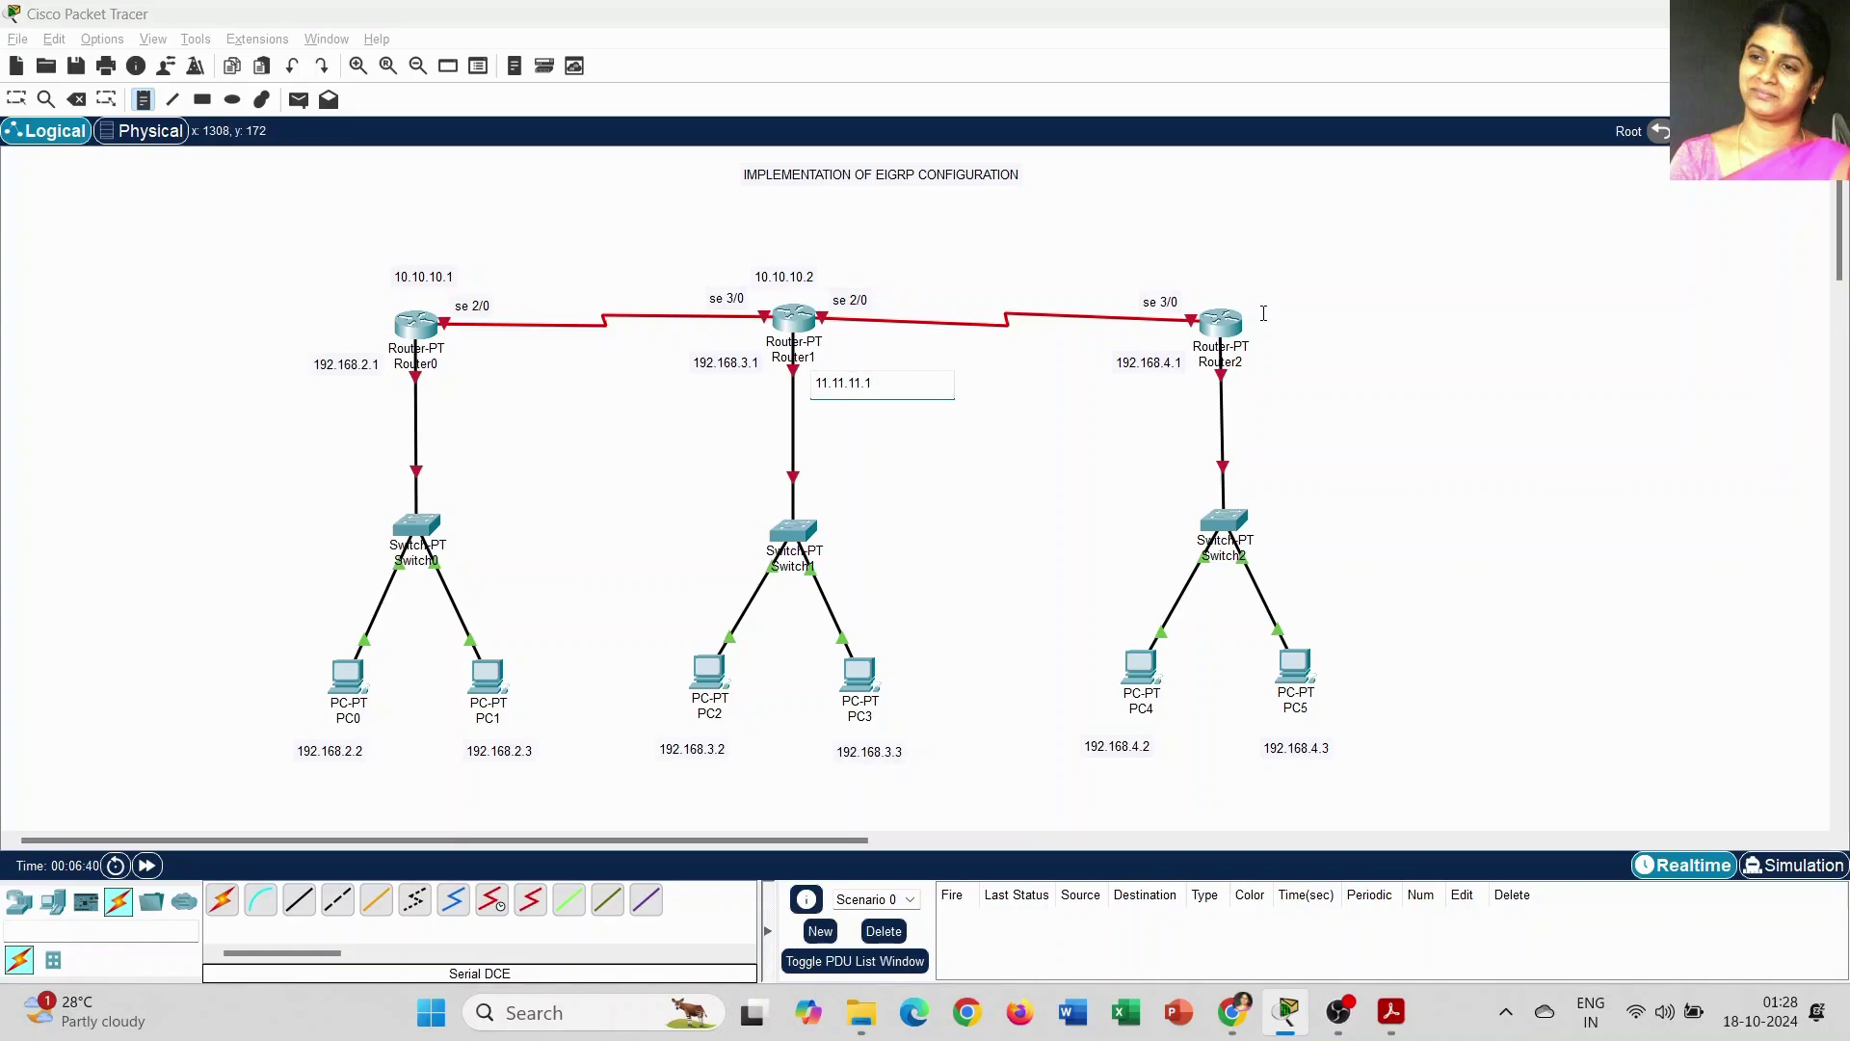
click(1263, 362)
text(11.11.11.2)
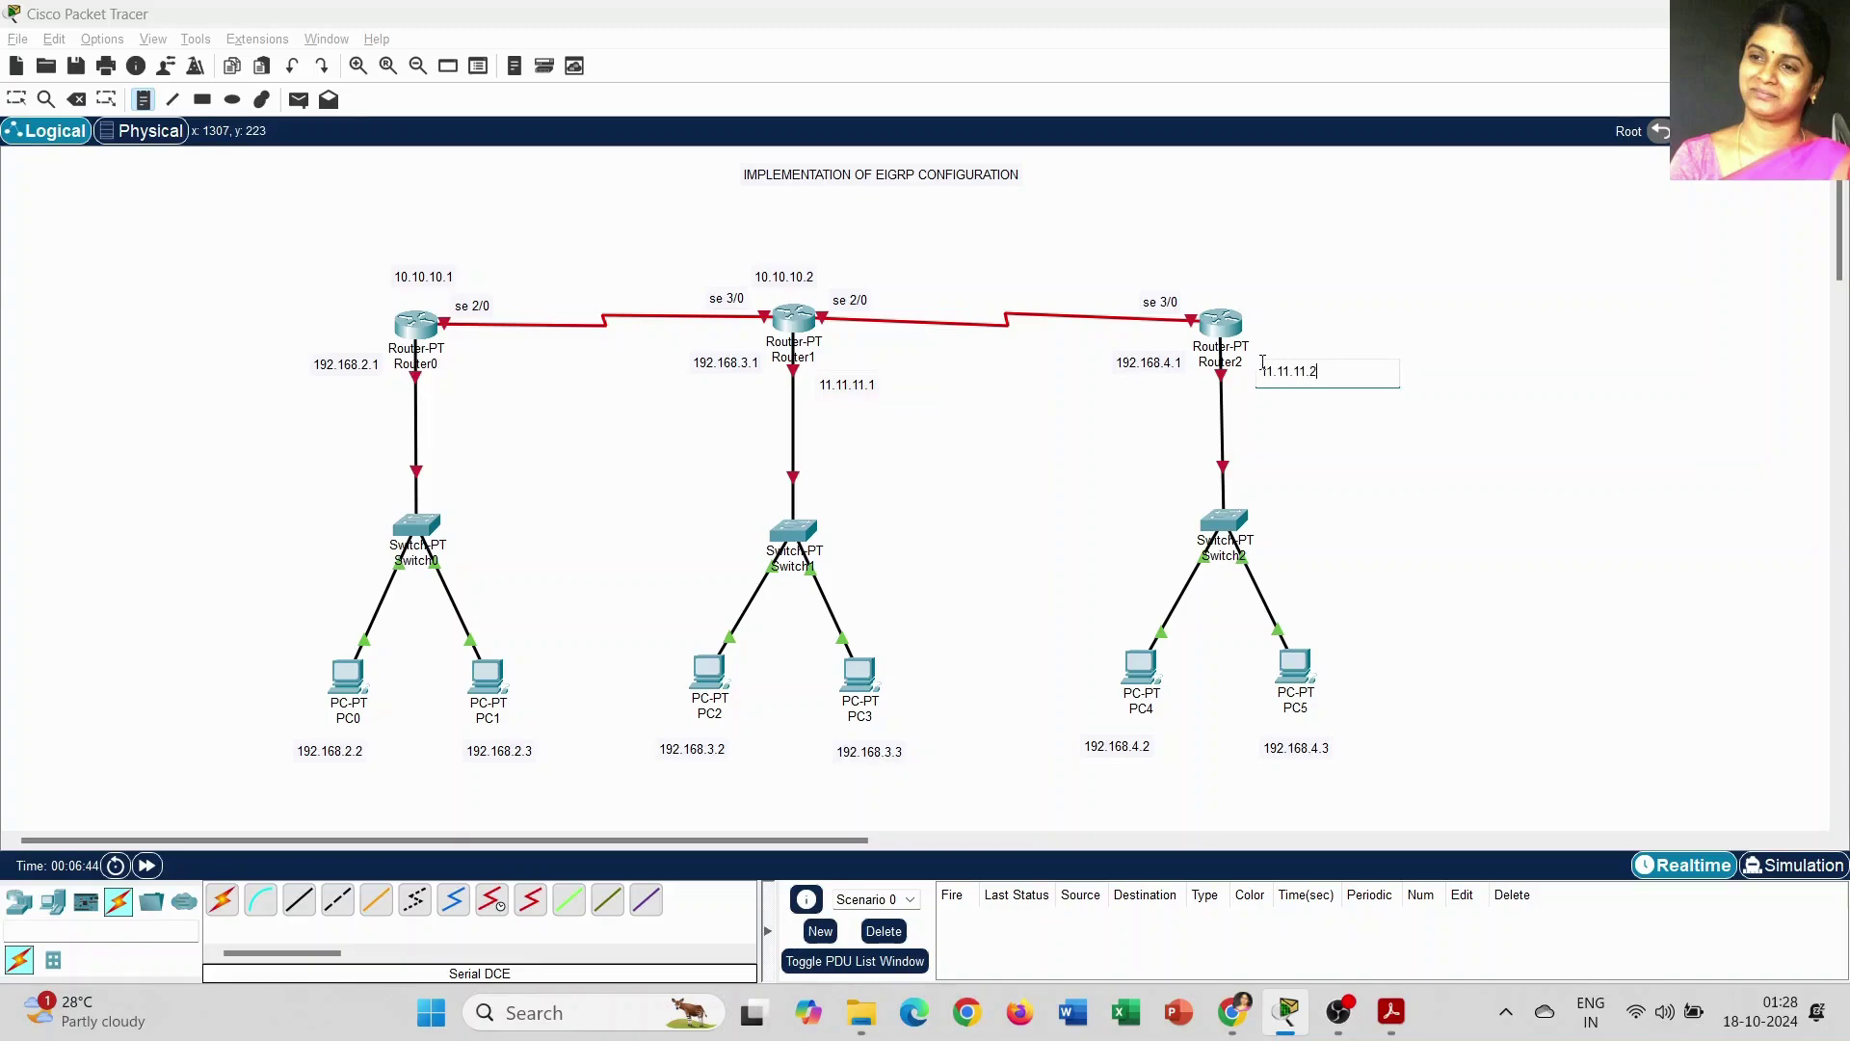
key(Escape)
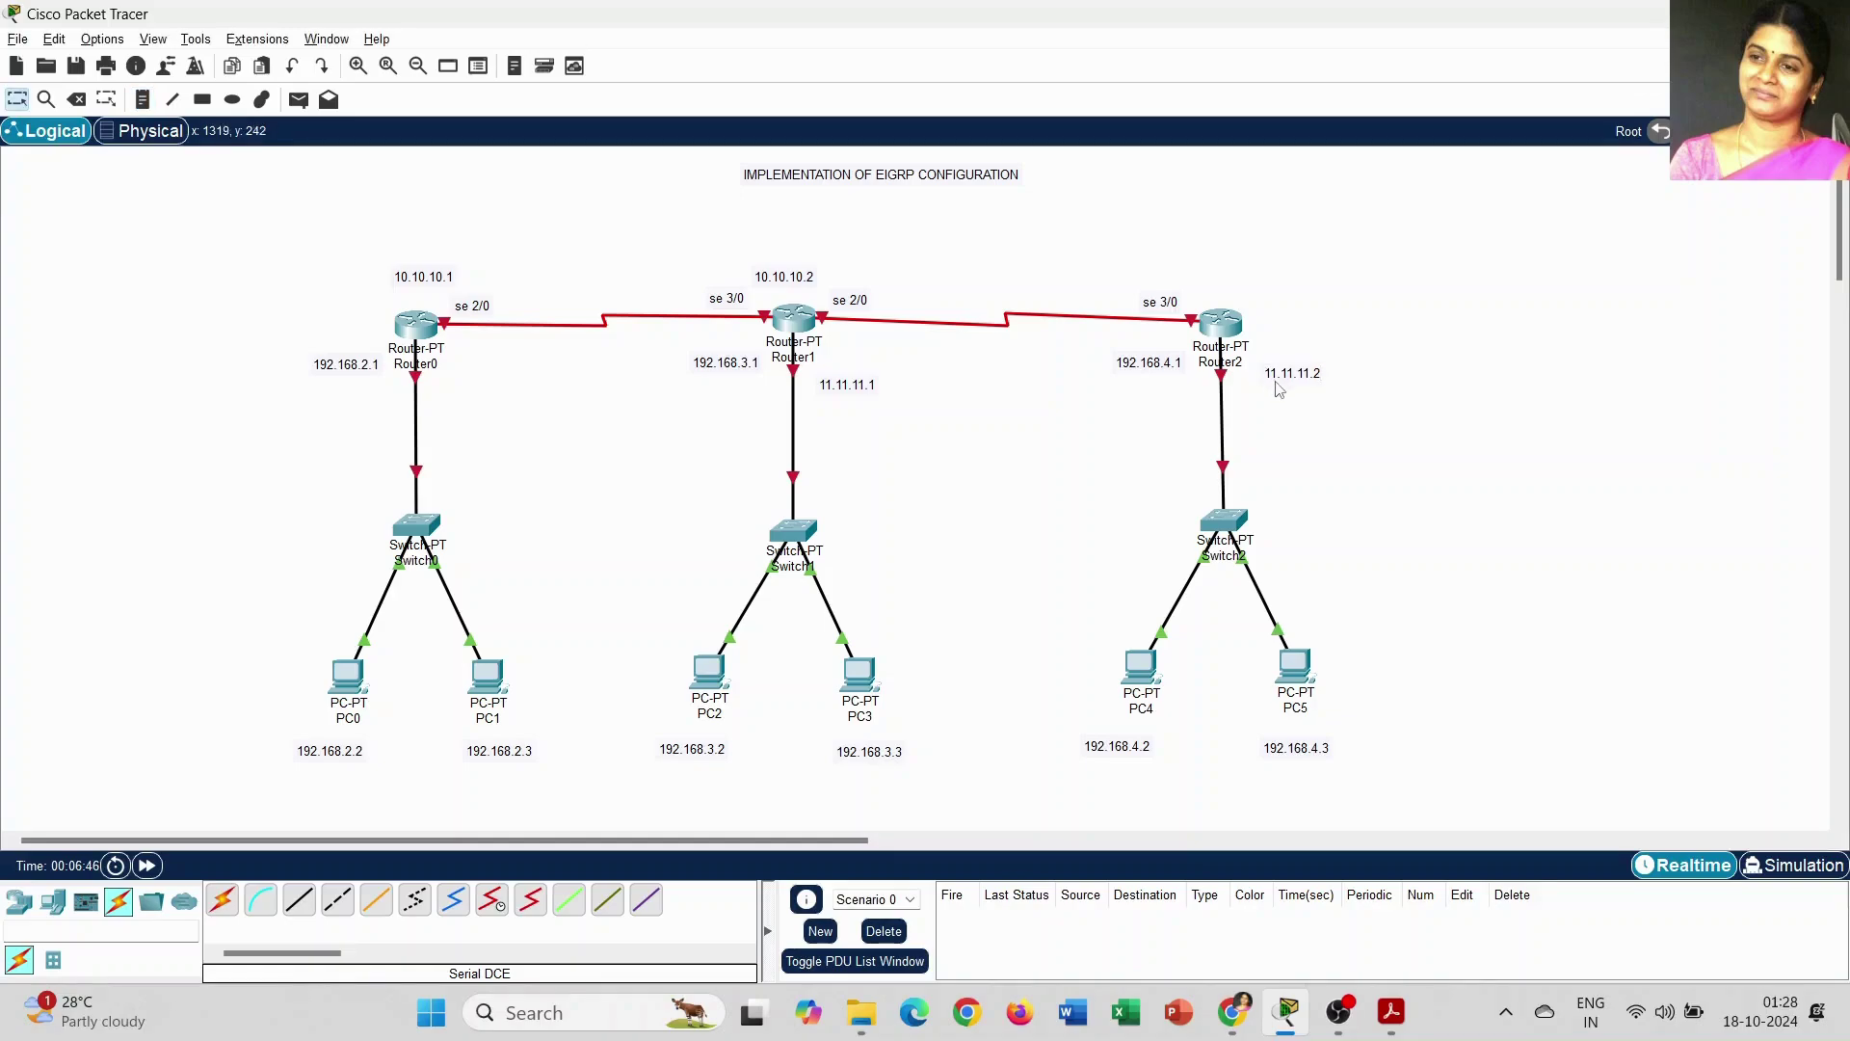
Step: Move the 11.11.11.x and 10.10.10.x serial address notes closer to their routers
drag(1274, 378, 1268, 335)
drag(860, 392, 884, 353)
drag(792, 286, 801, 283)
click(443, 283)
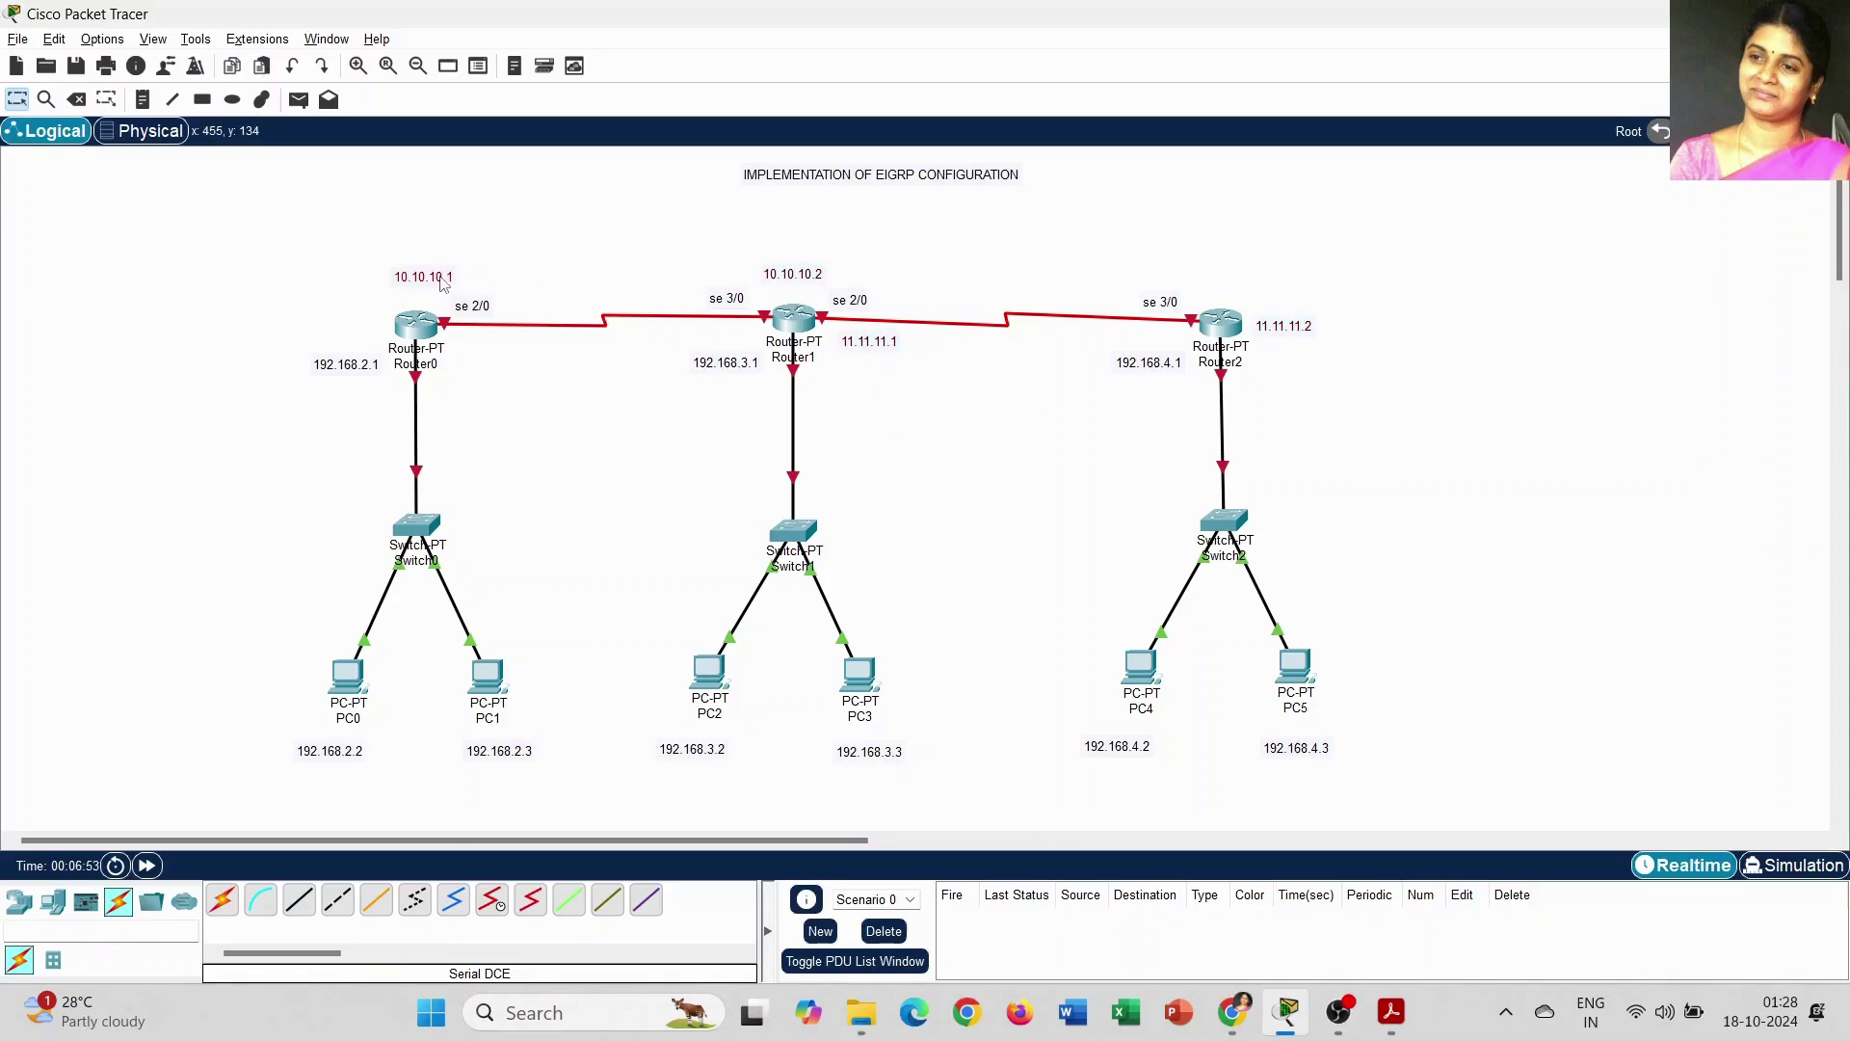
drag(442, 282, 427, 298)
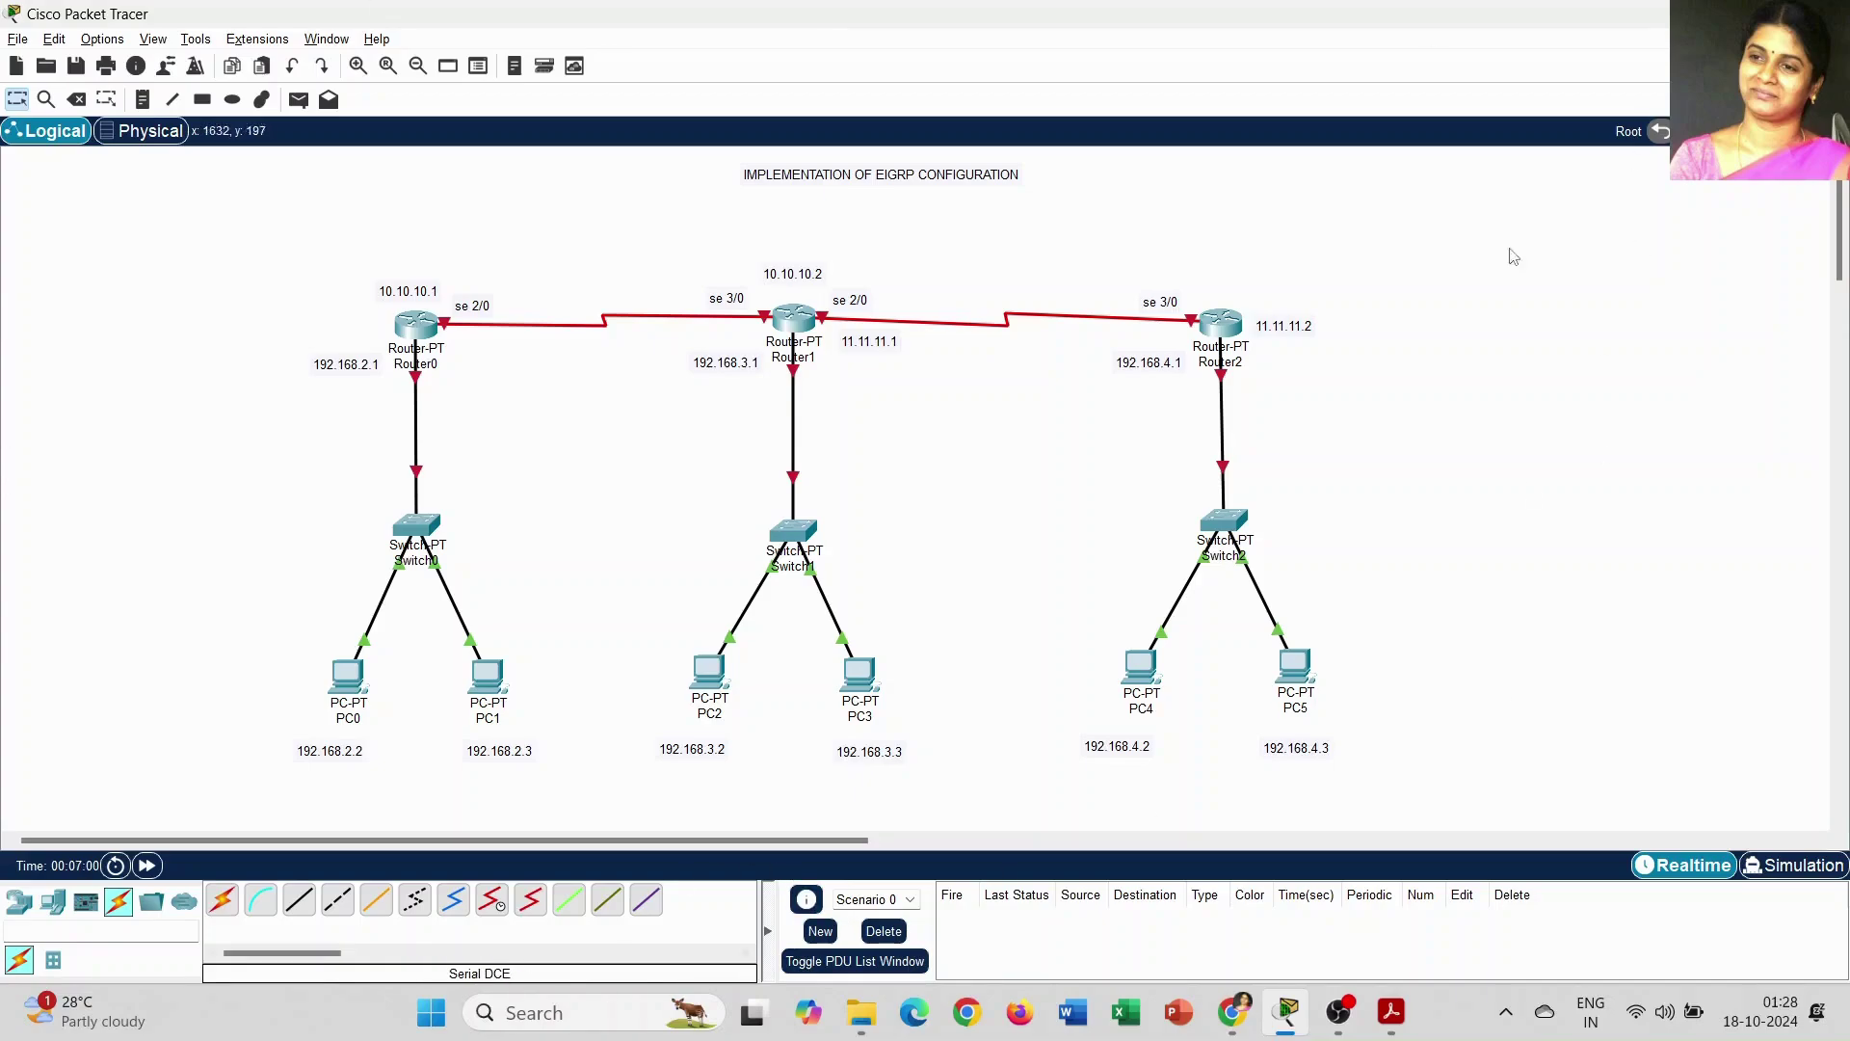
Step: Align the address notes of PC0 through PC5 more closely beneath their PCs
drag(352, 757, 364, 750)
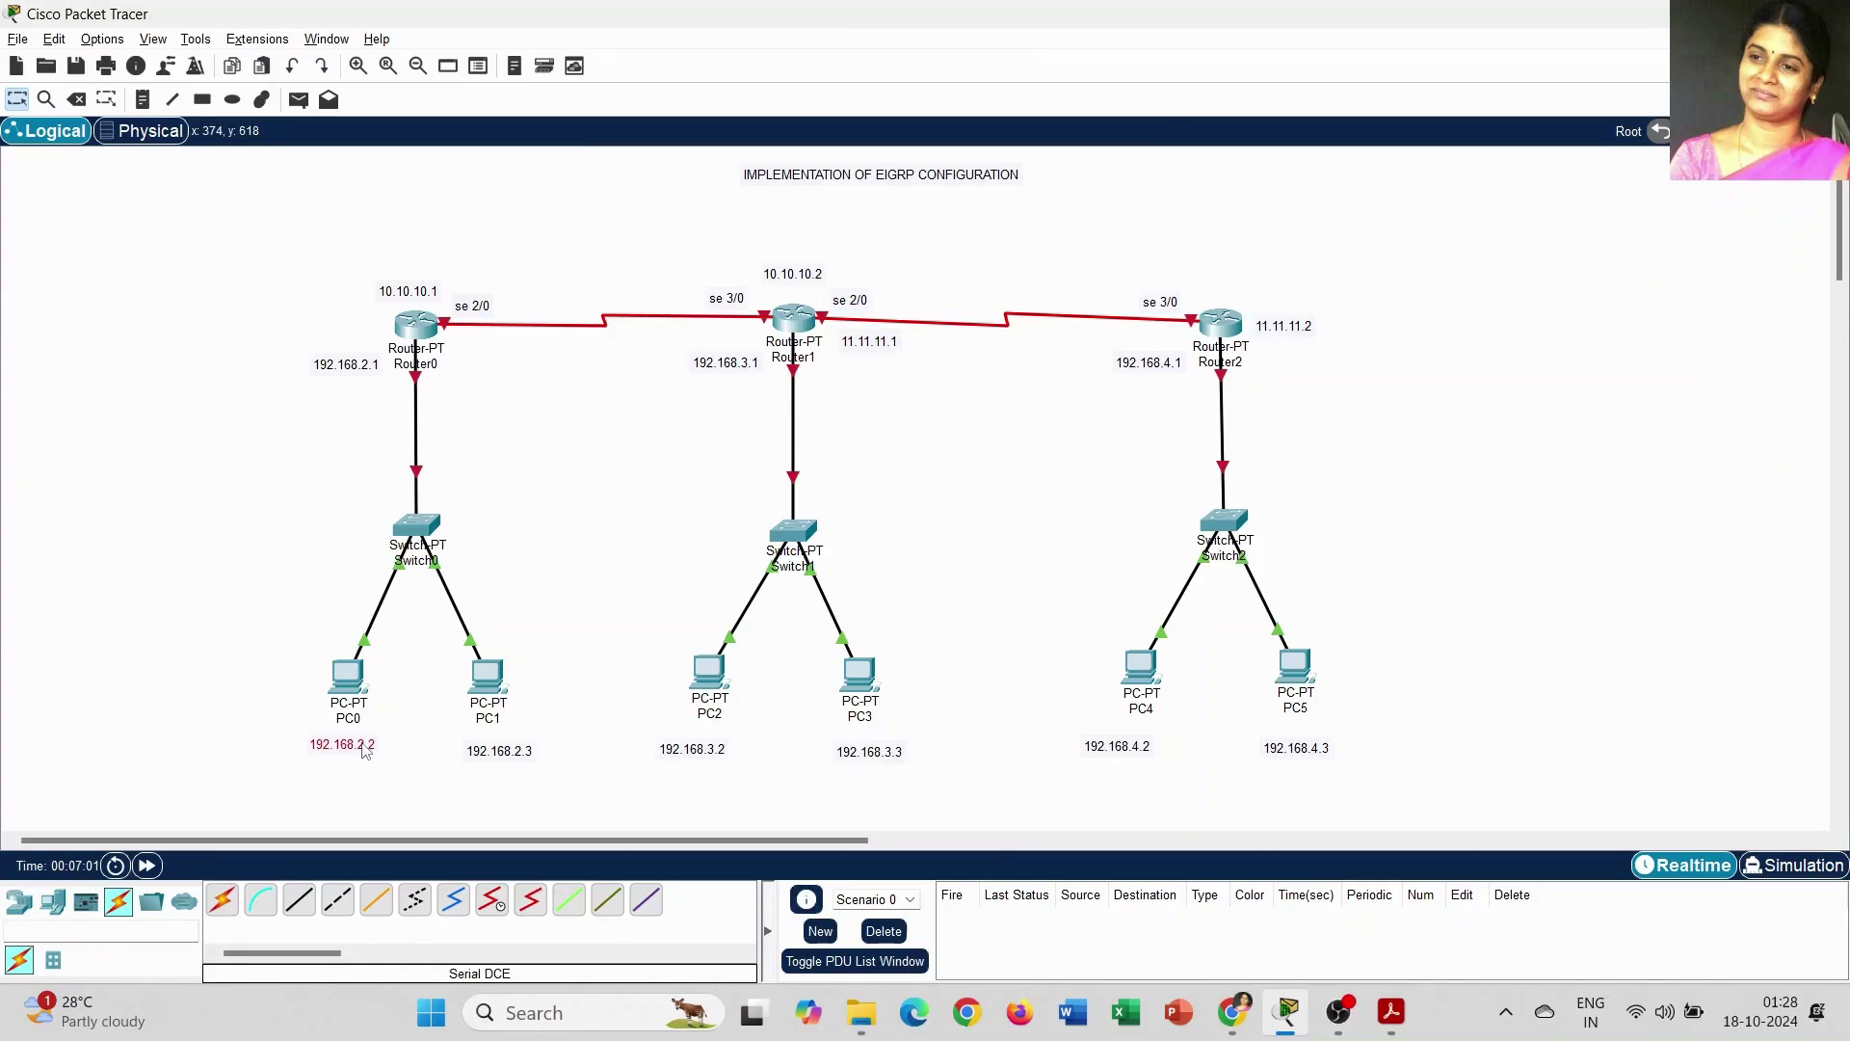
drag(491, 758, 485, 751)
click(707, 756)
drag(707, 755, 721, 751)
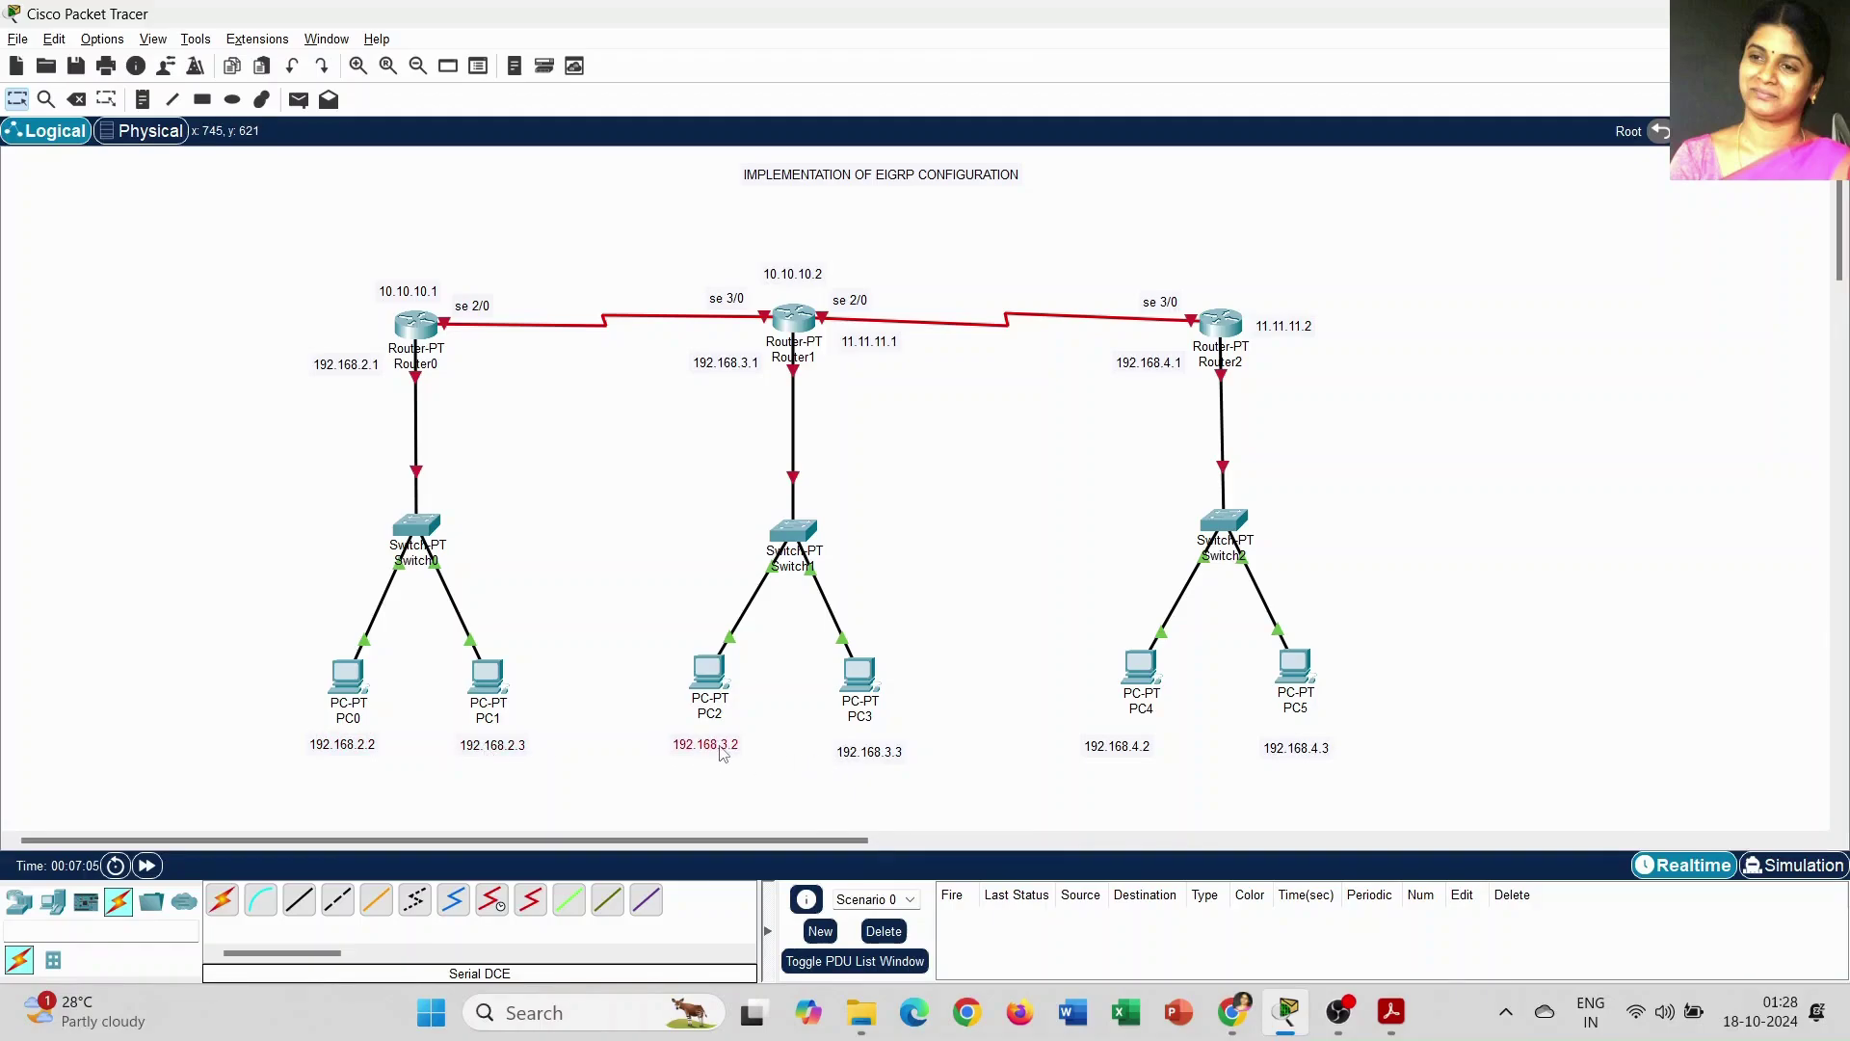
drag(878, 756, 870, 751)
drag(1133, 756, 1147, 755)
drag(1323, 755, 1330, 745)
click(1367, 618)
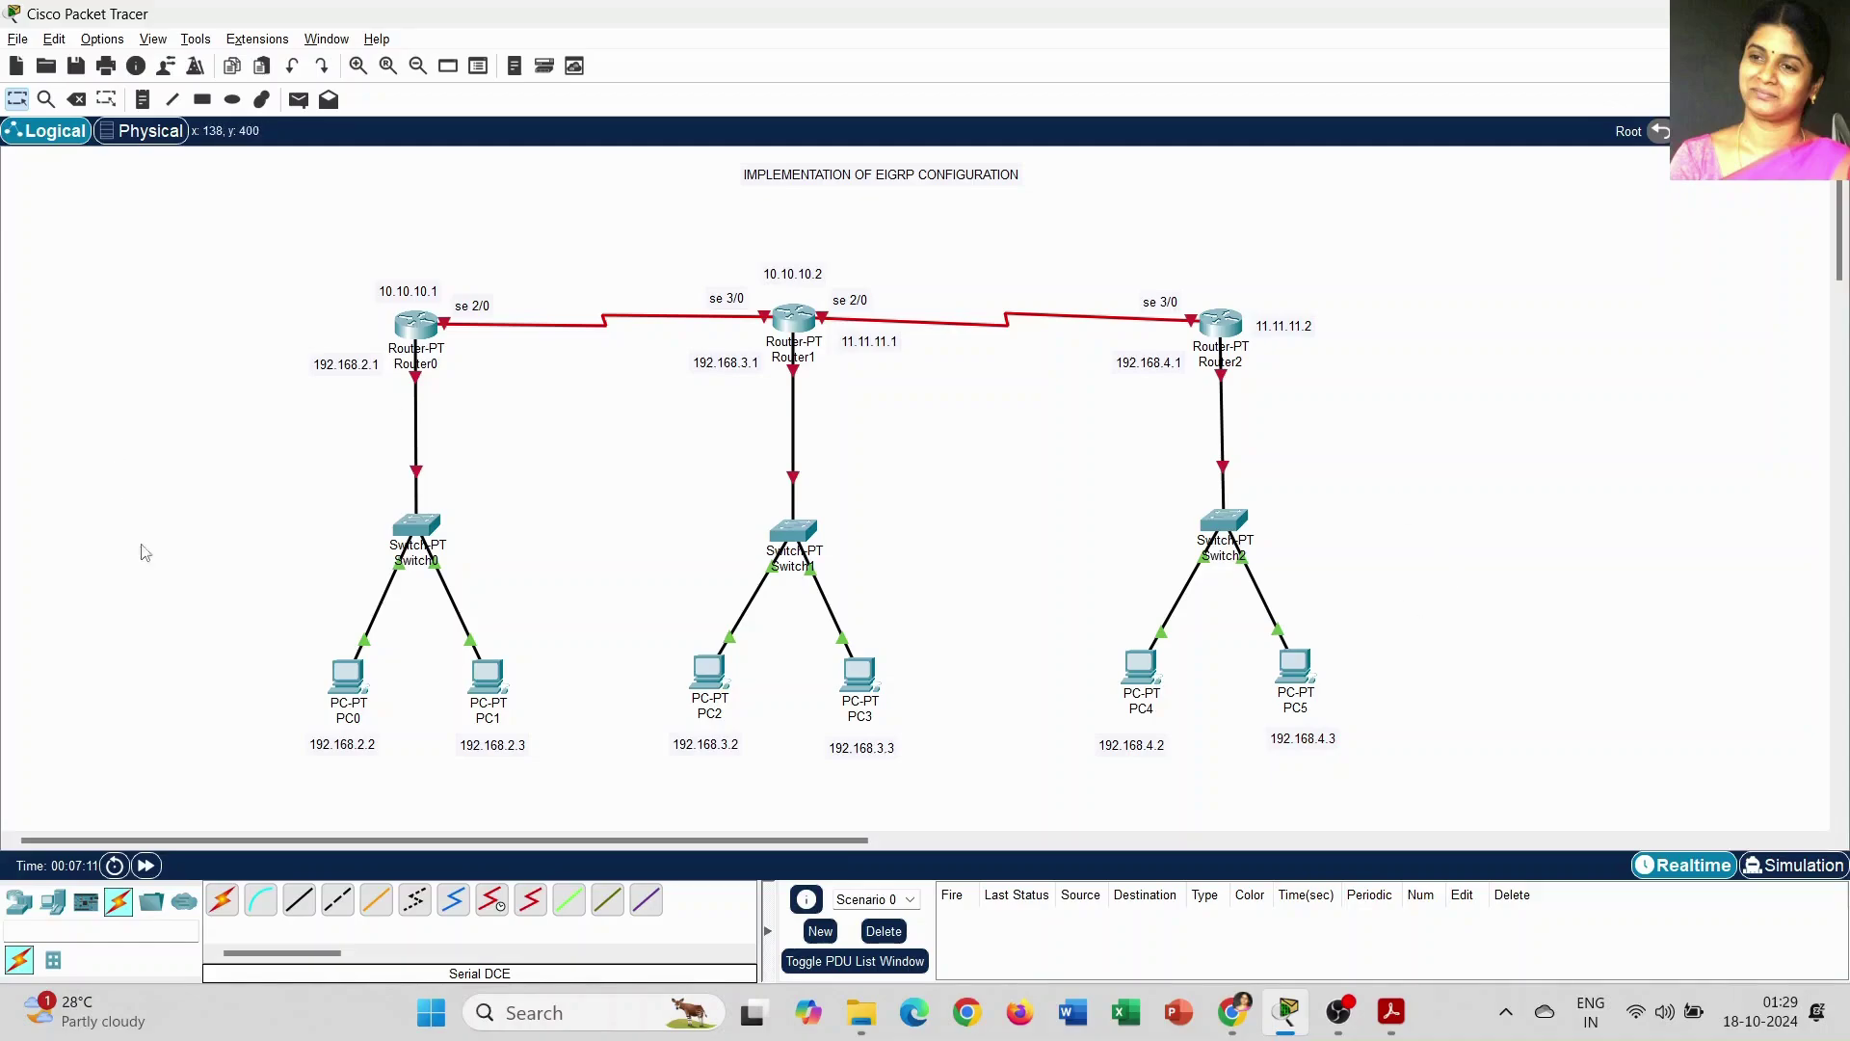
Step: Configure PC0 with static IPv4 address 192.168.2.2, subnet mask 255.255.255.0 and default gateway 192.168.2.1
click(347, 674)
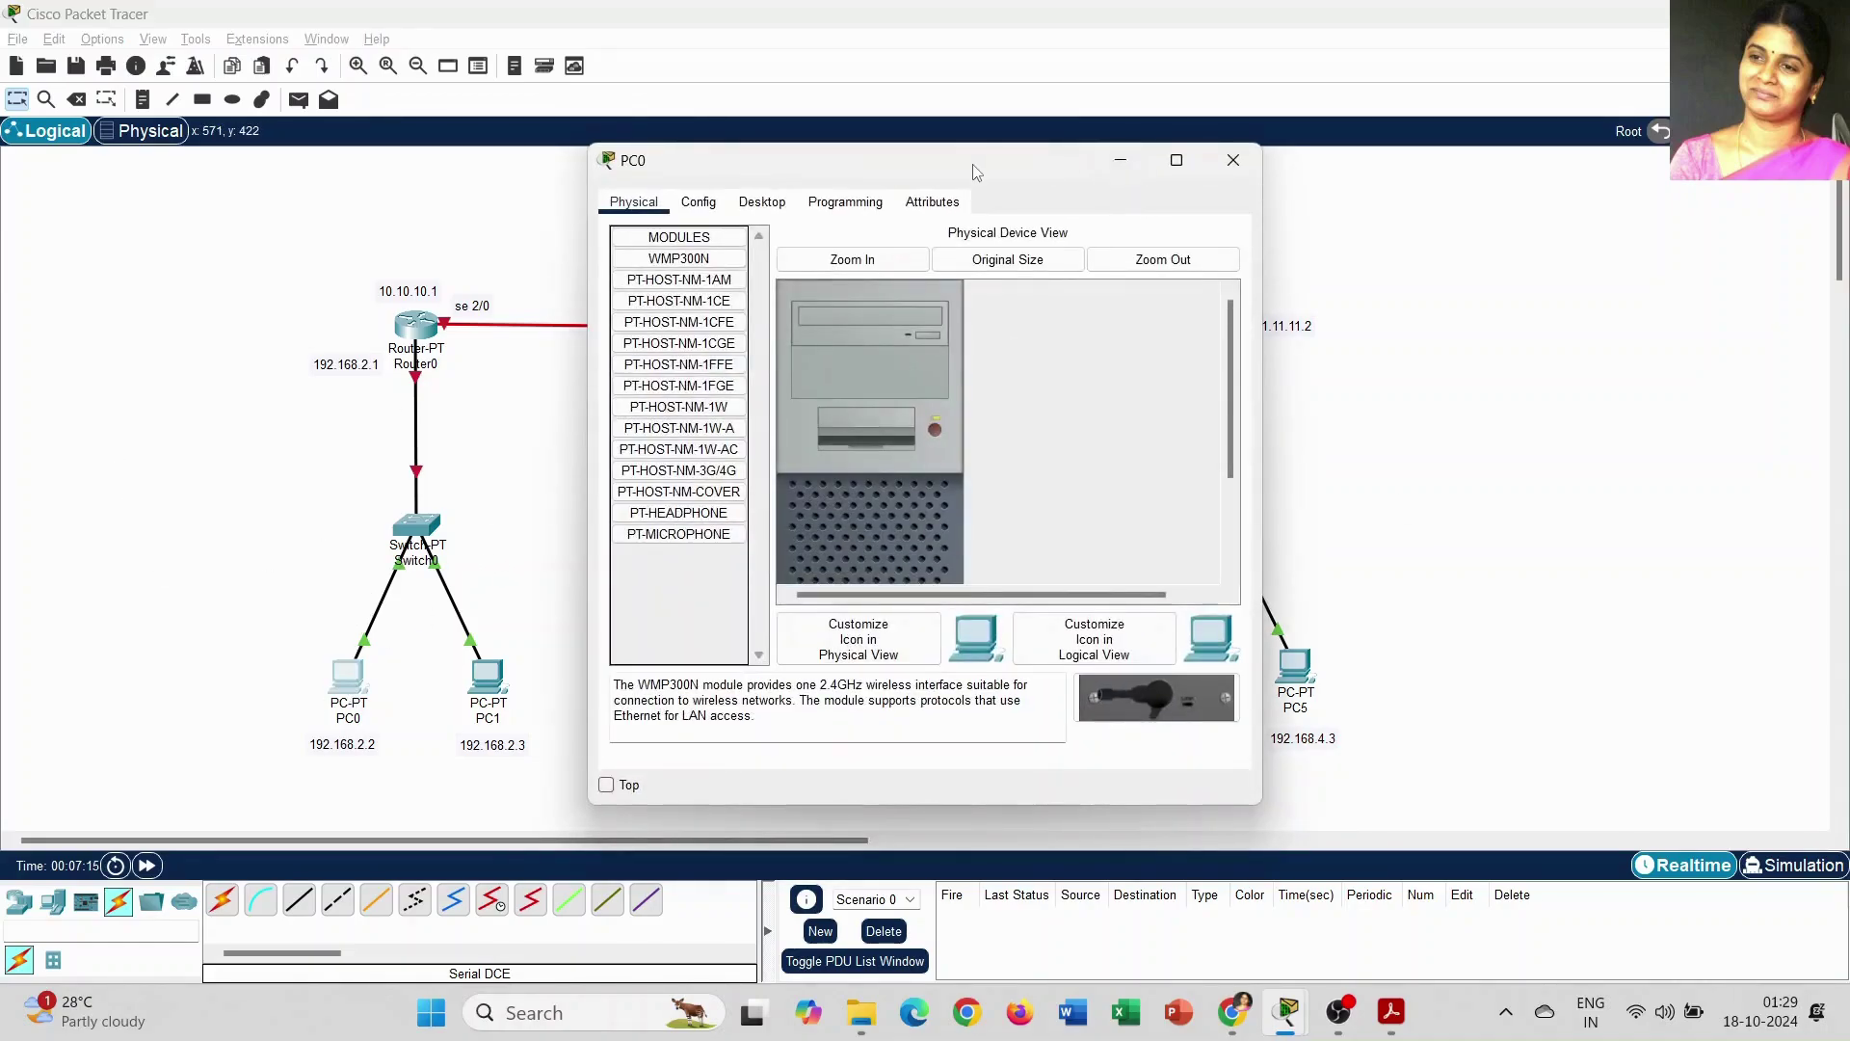
drag(979, 164, 1172, 169)
click(970, 209)
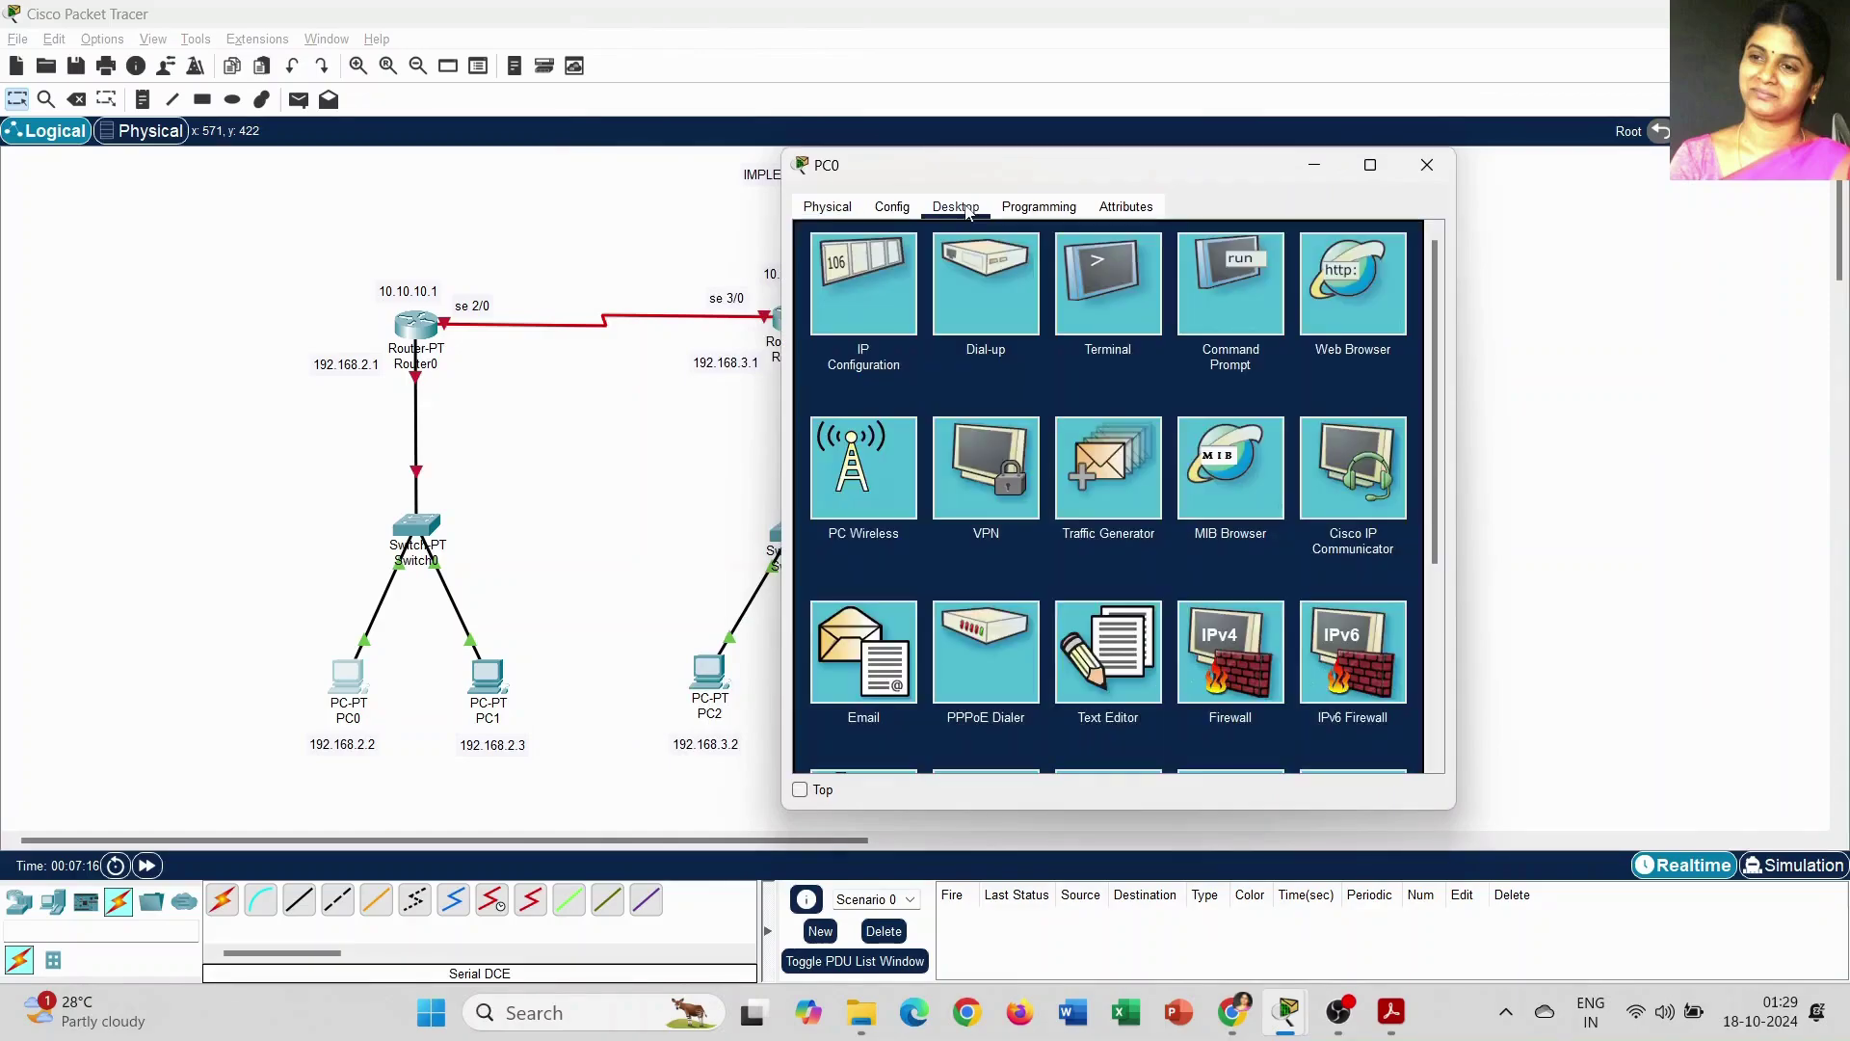
click(870, 330)
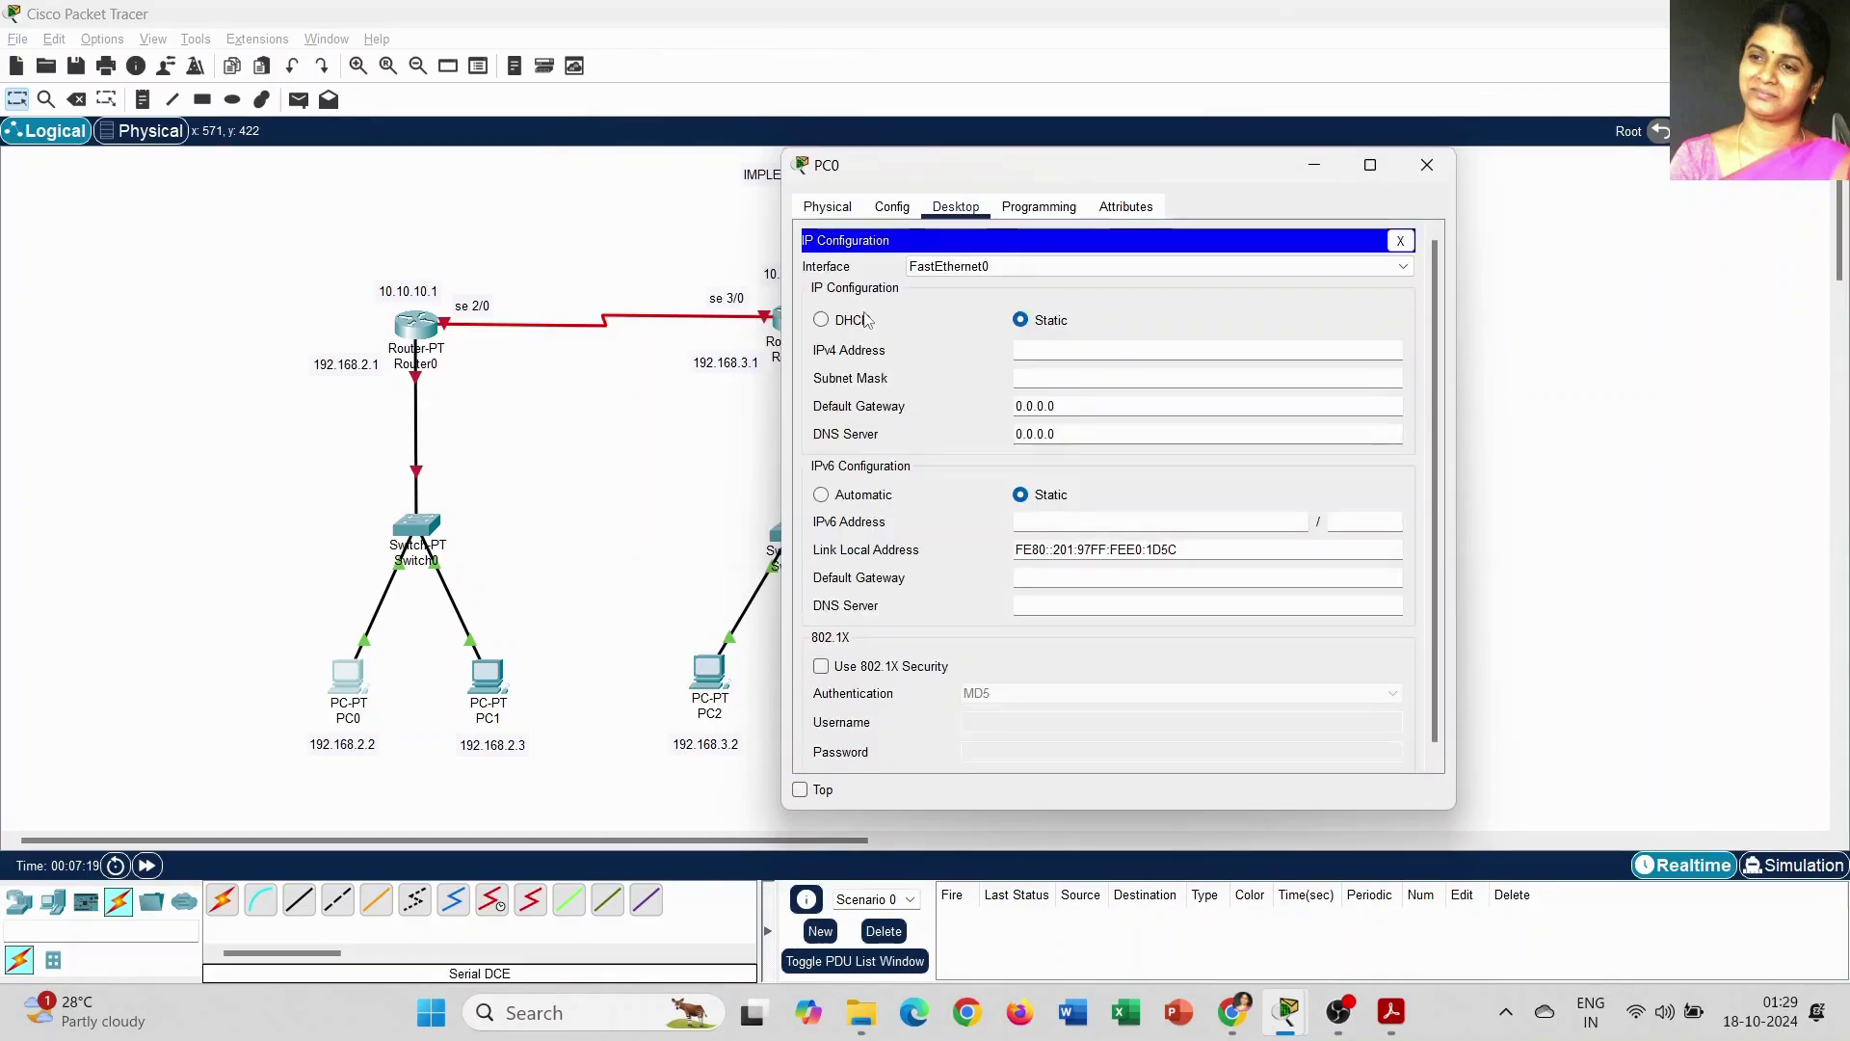
click(1088, 351)
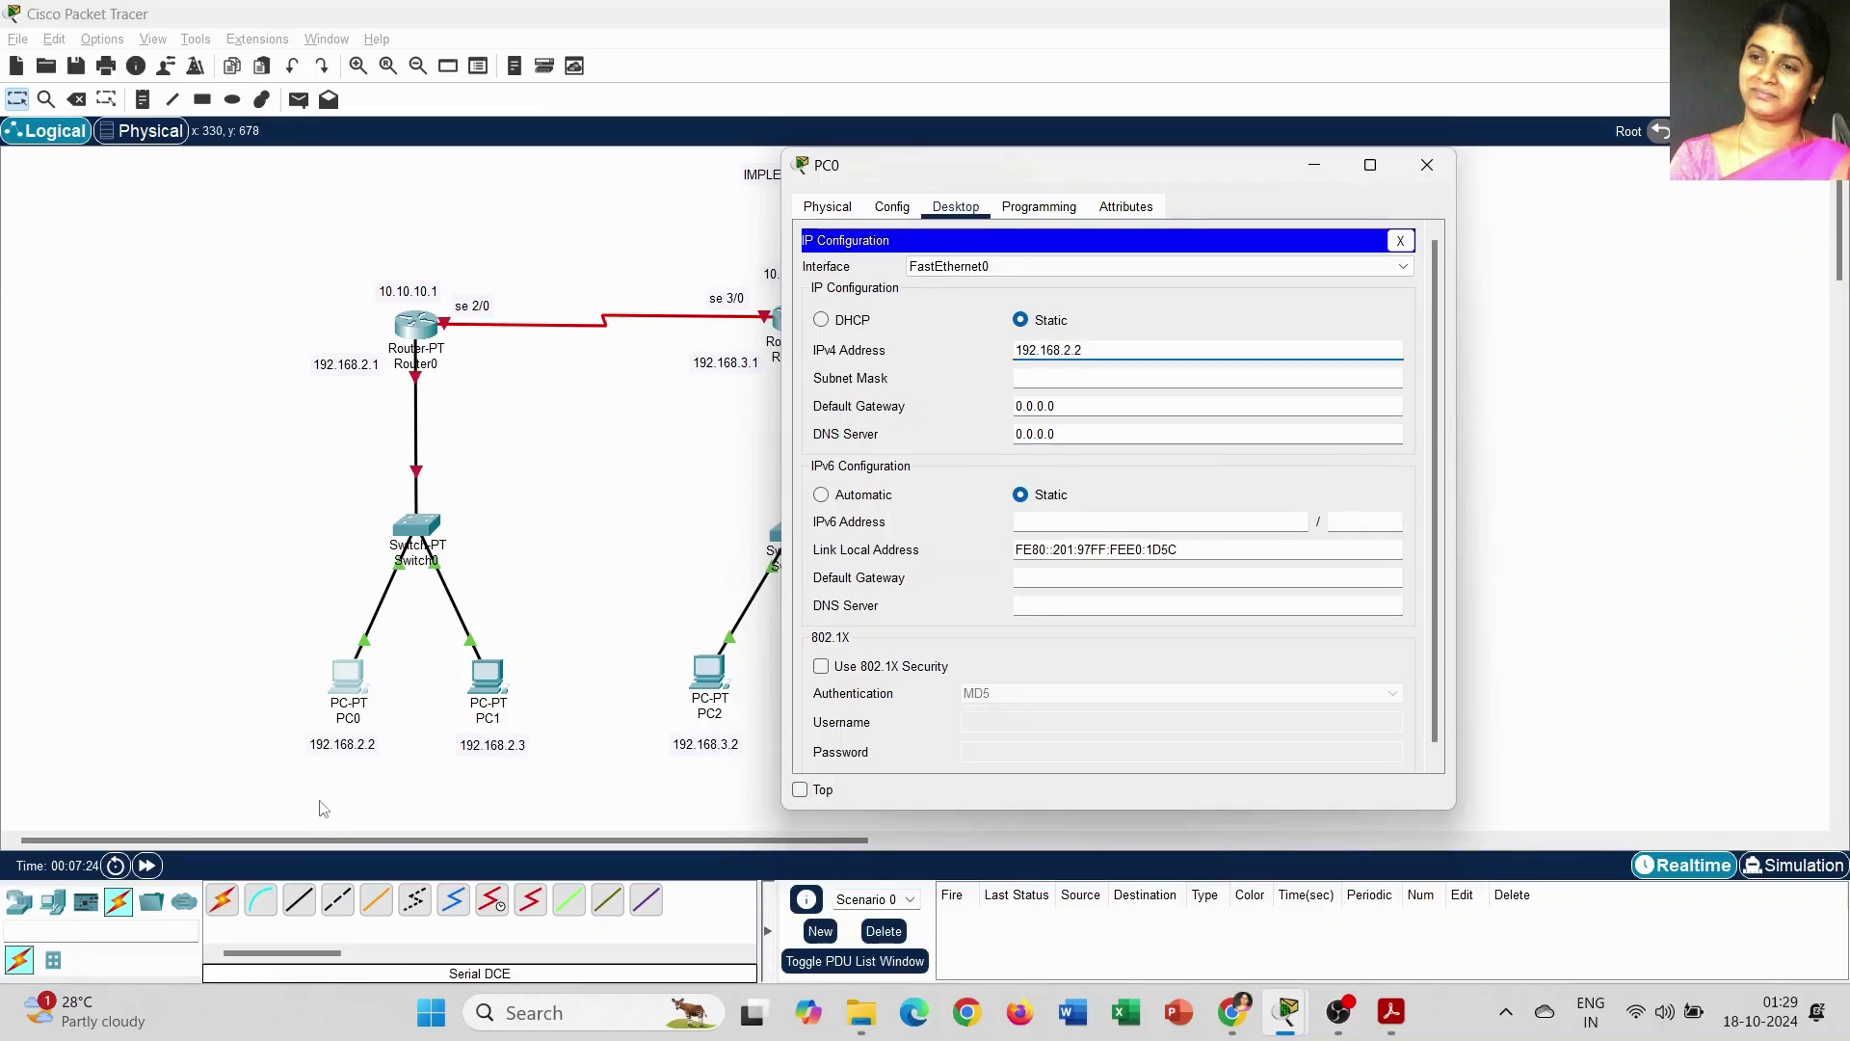
click(1077, 378)
click(1081, 406)
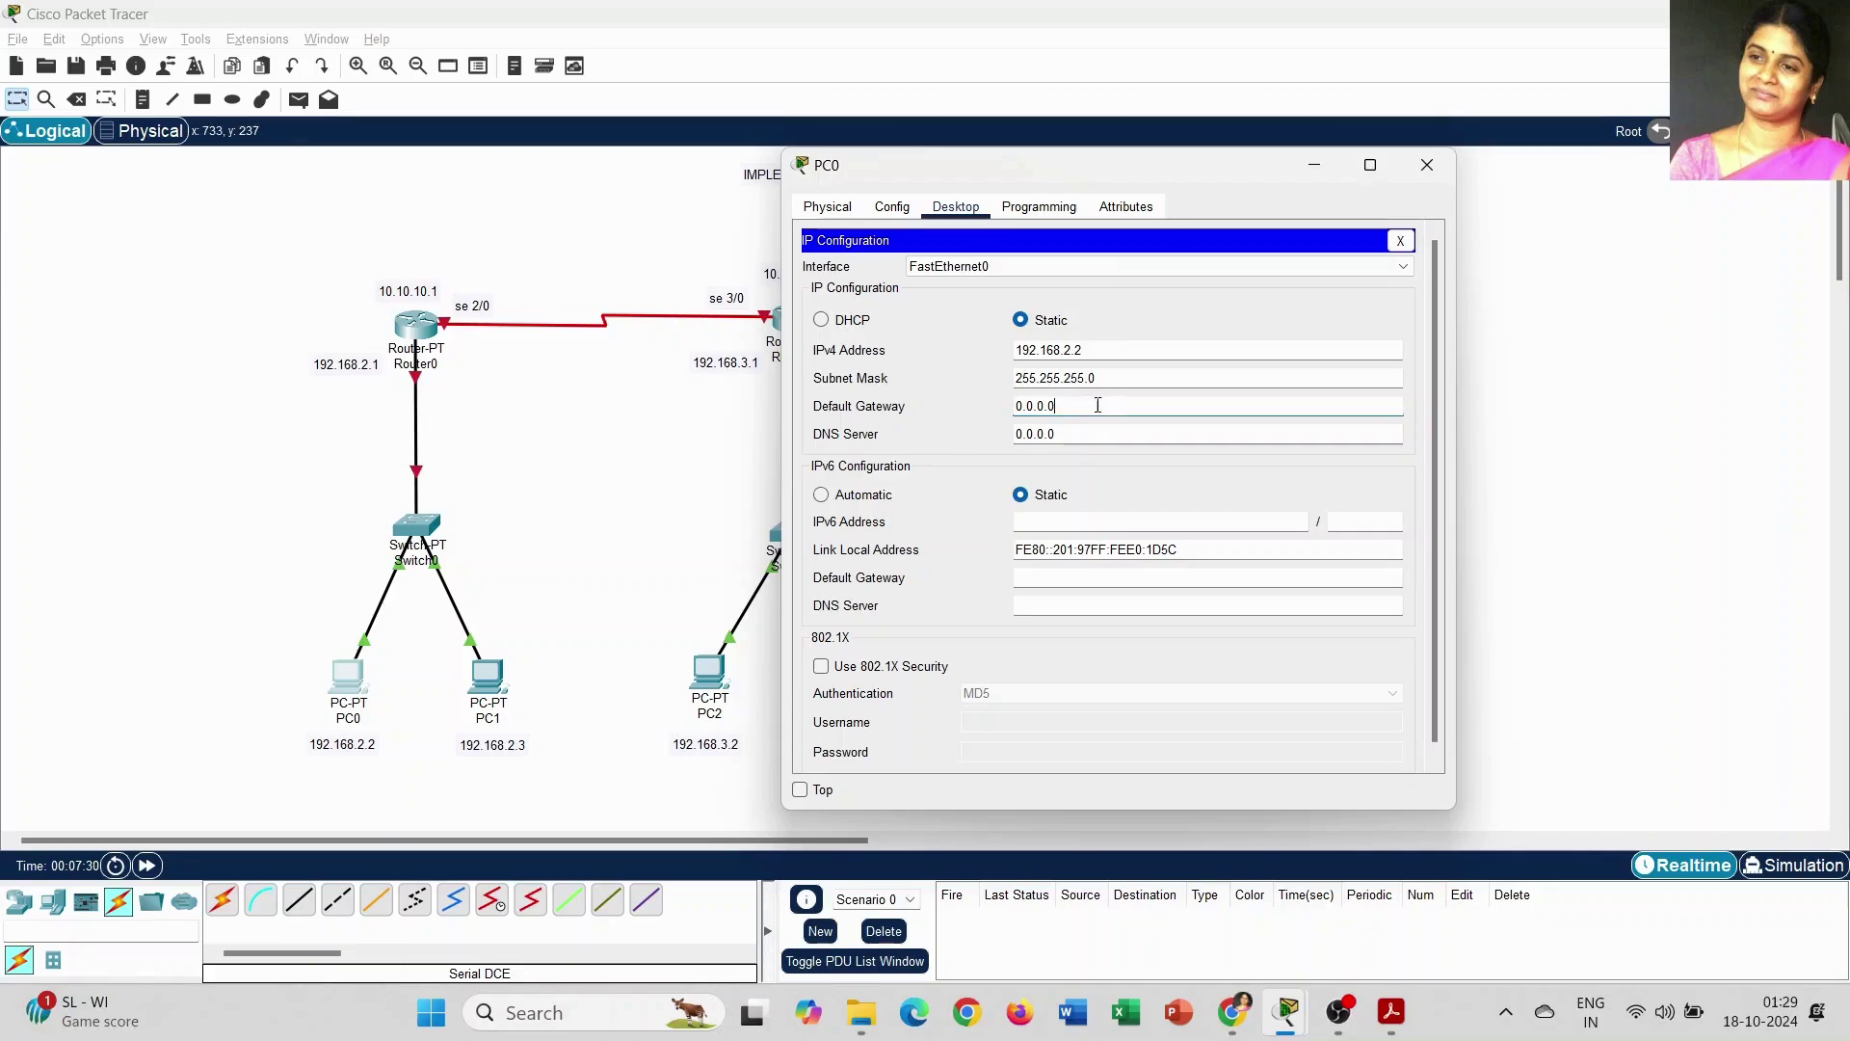
drag(1080, 406, 933, 405)
text(192.168.2.1)
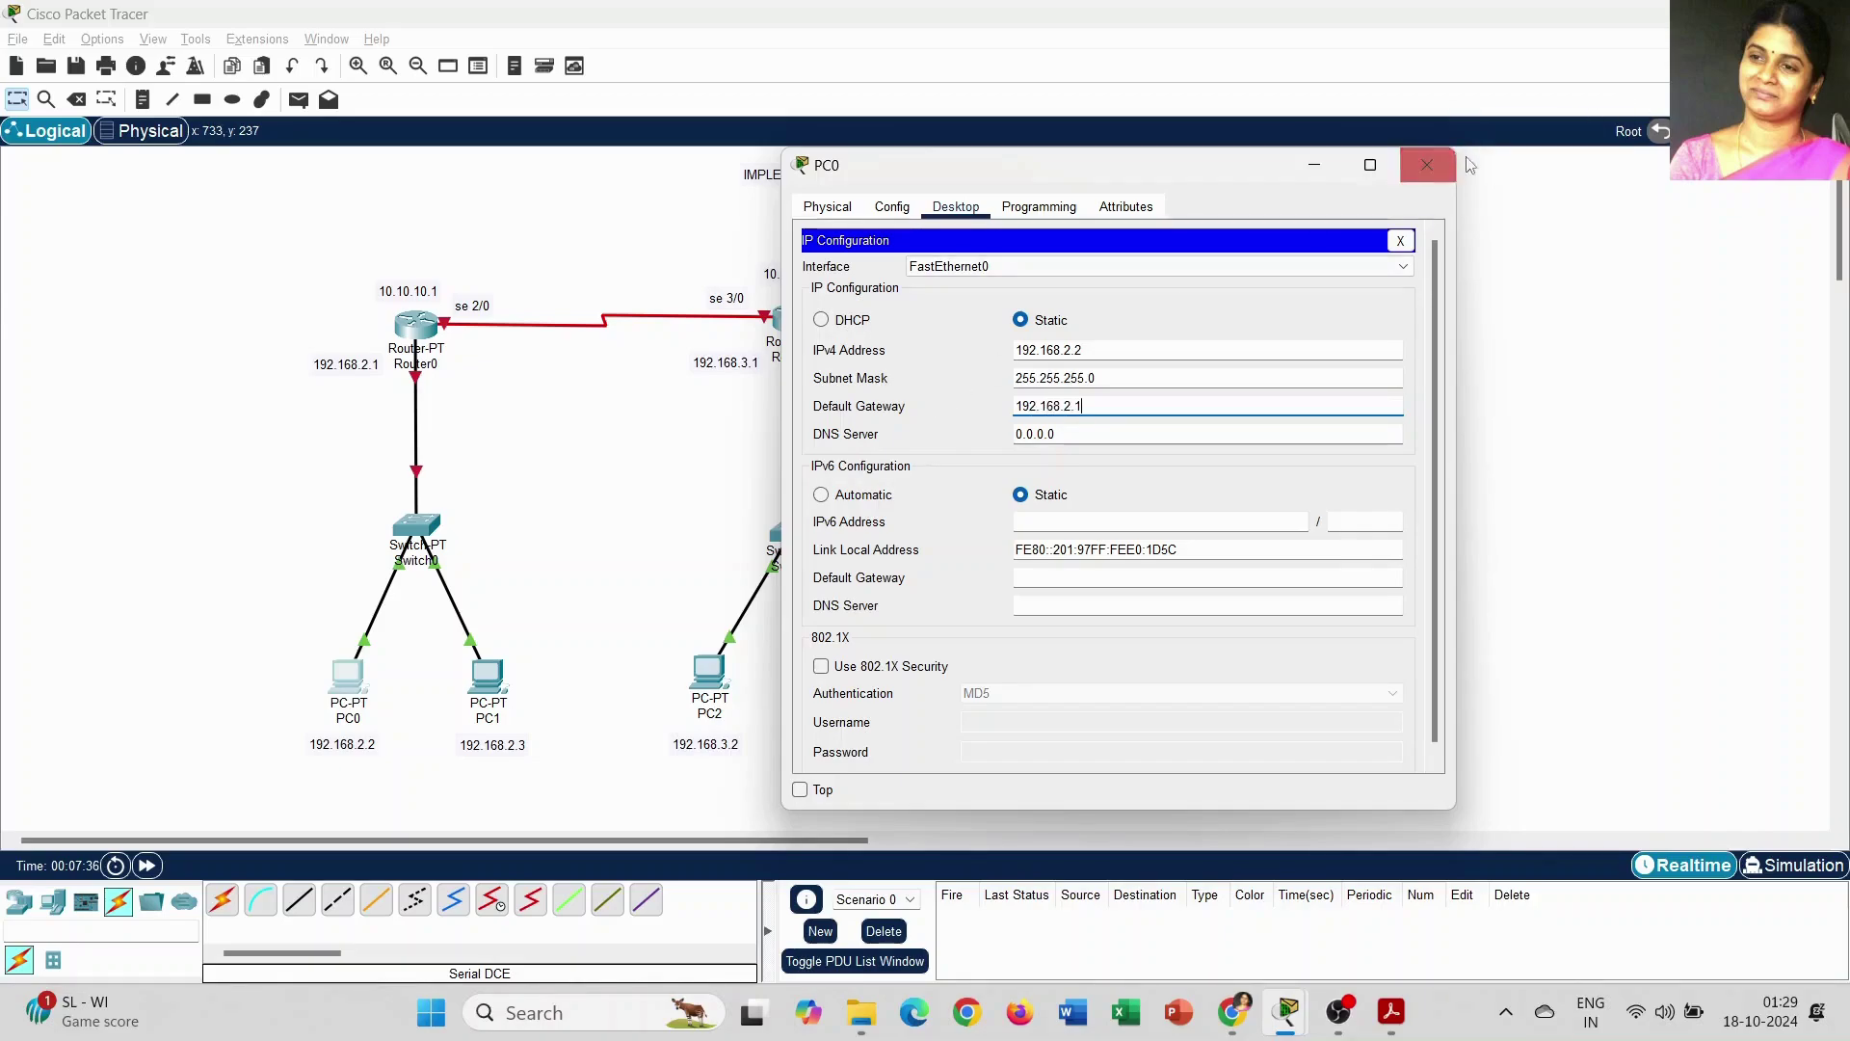
click(1427, 165)
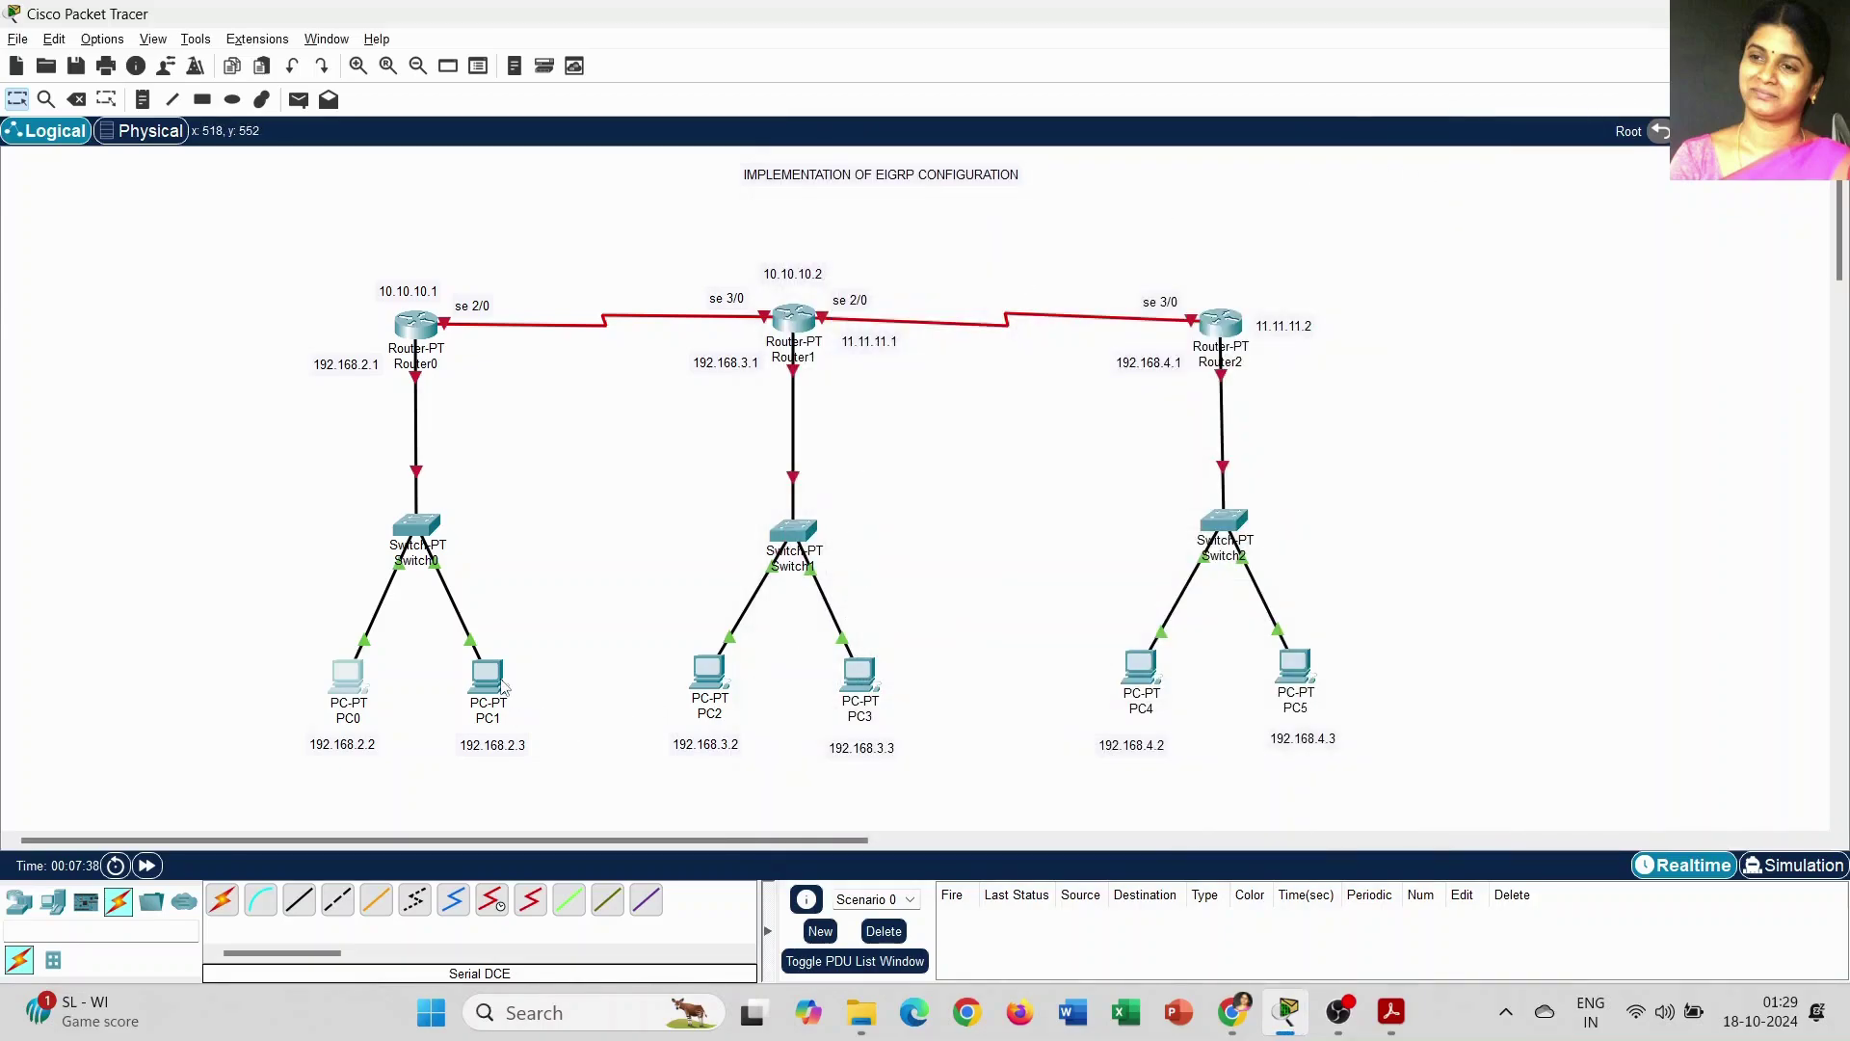
Step: Configure PC1 with static IPv4 address 192.168.2.3, subnet mask 255.255.255.0 and default gateway 192.168.2.1
click(491, 678)
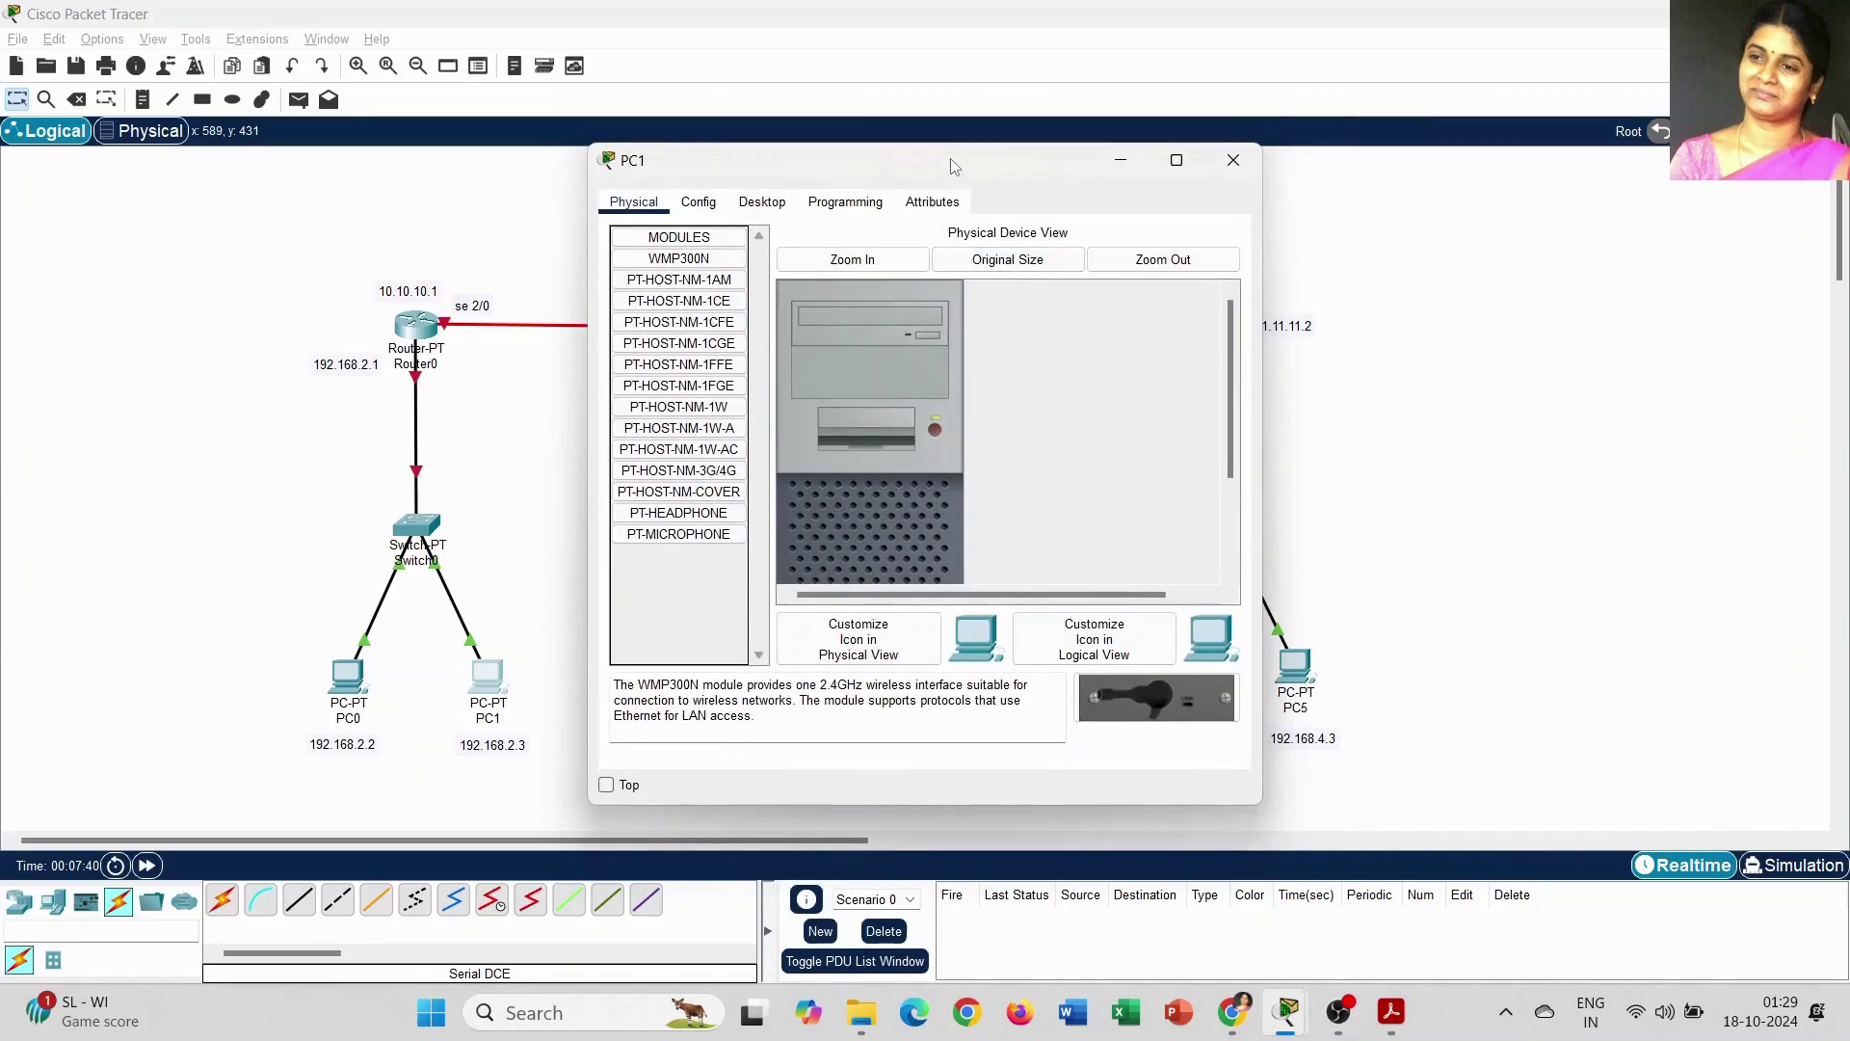
drag(958, 165, 1181, 165)
click(978, 205)
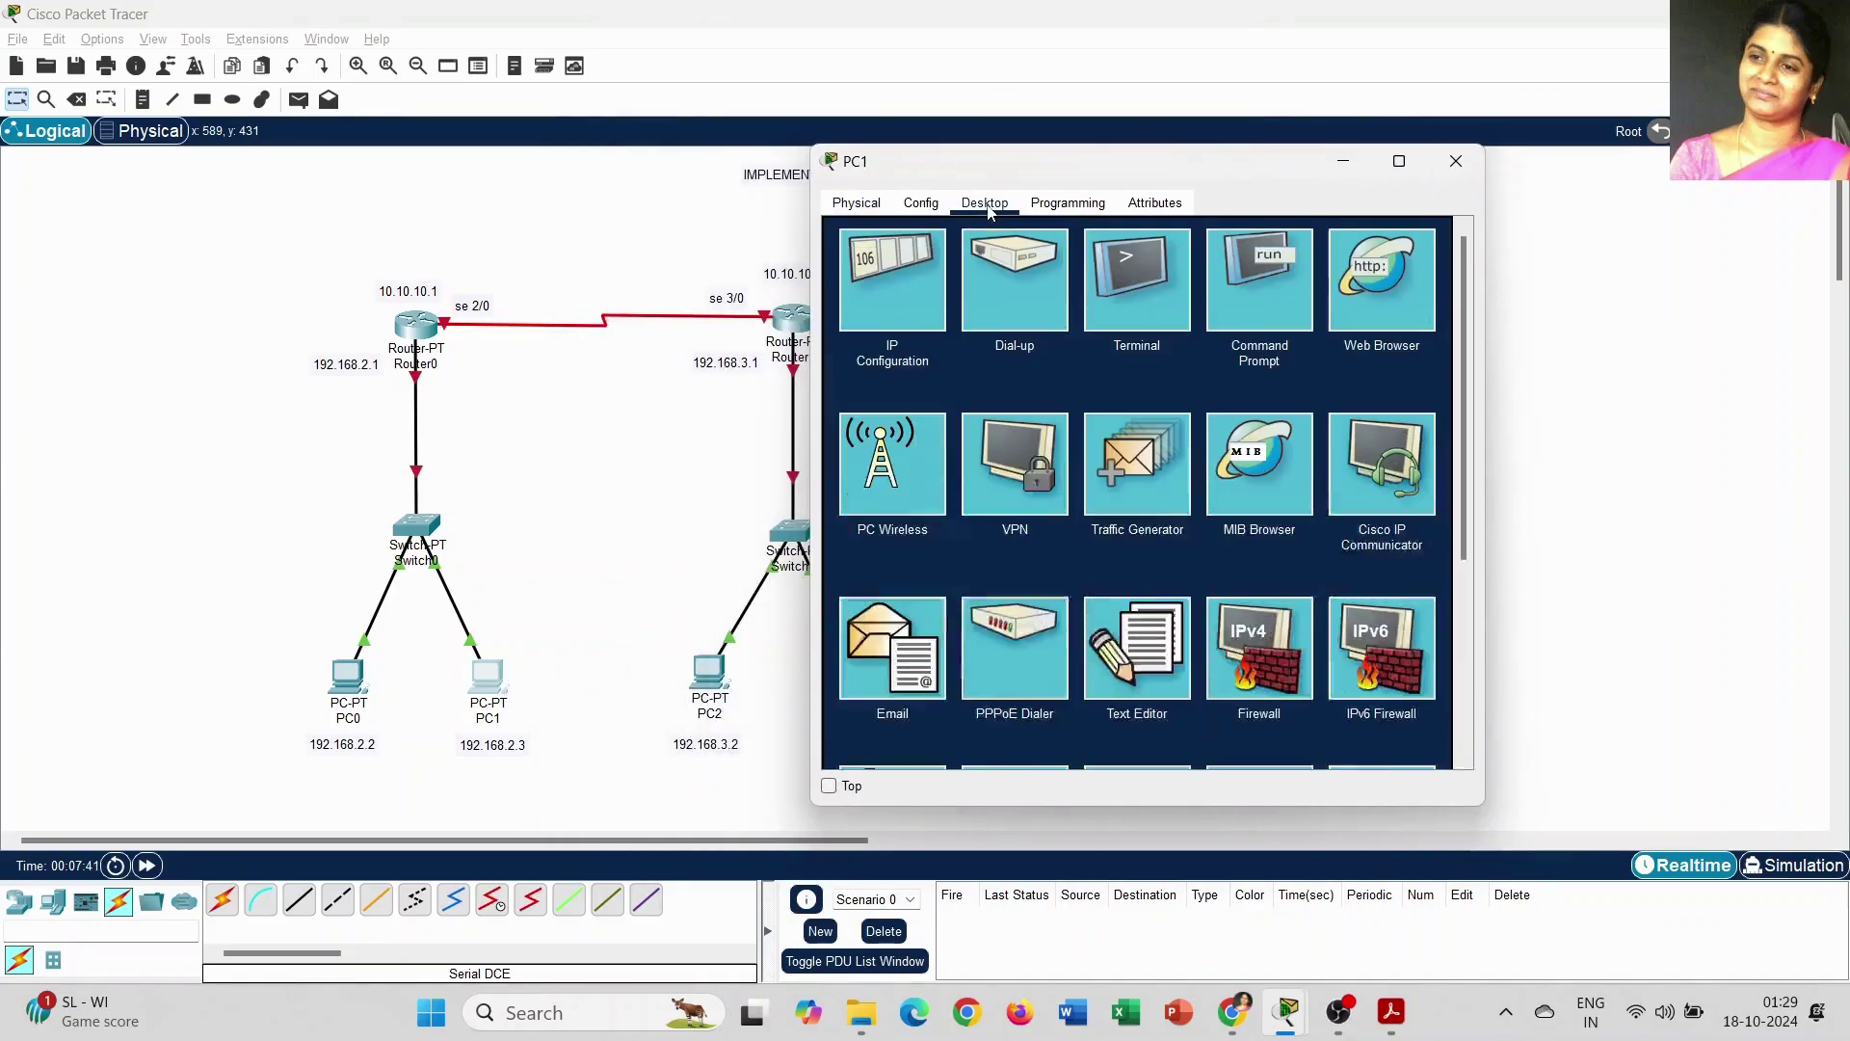
click(887, 286)
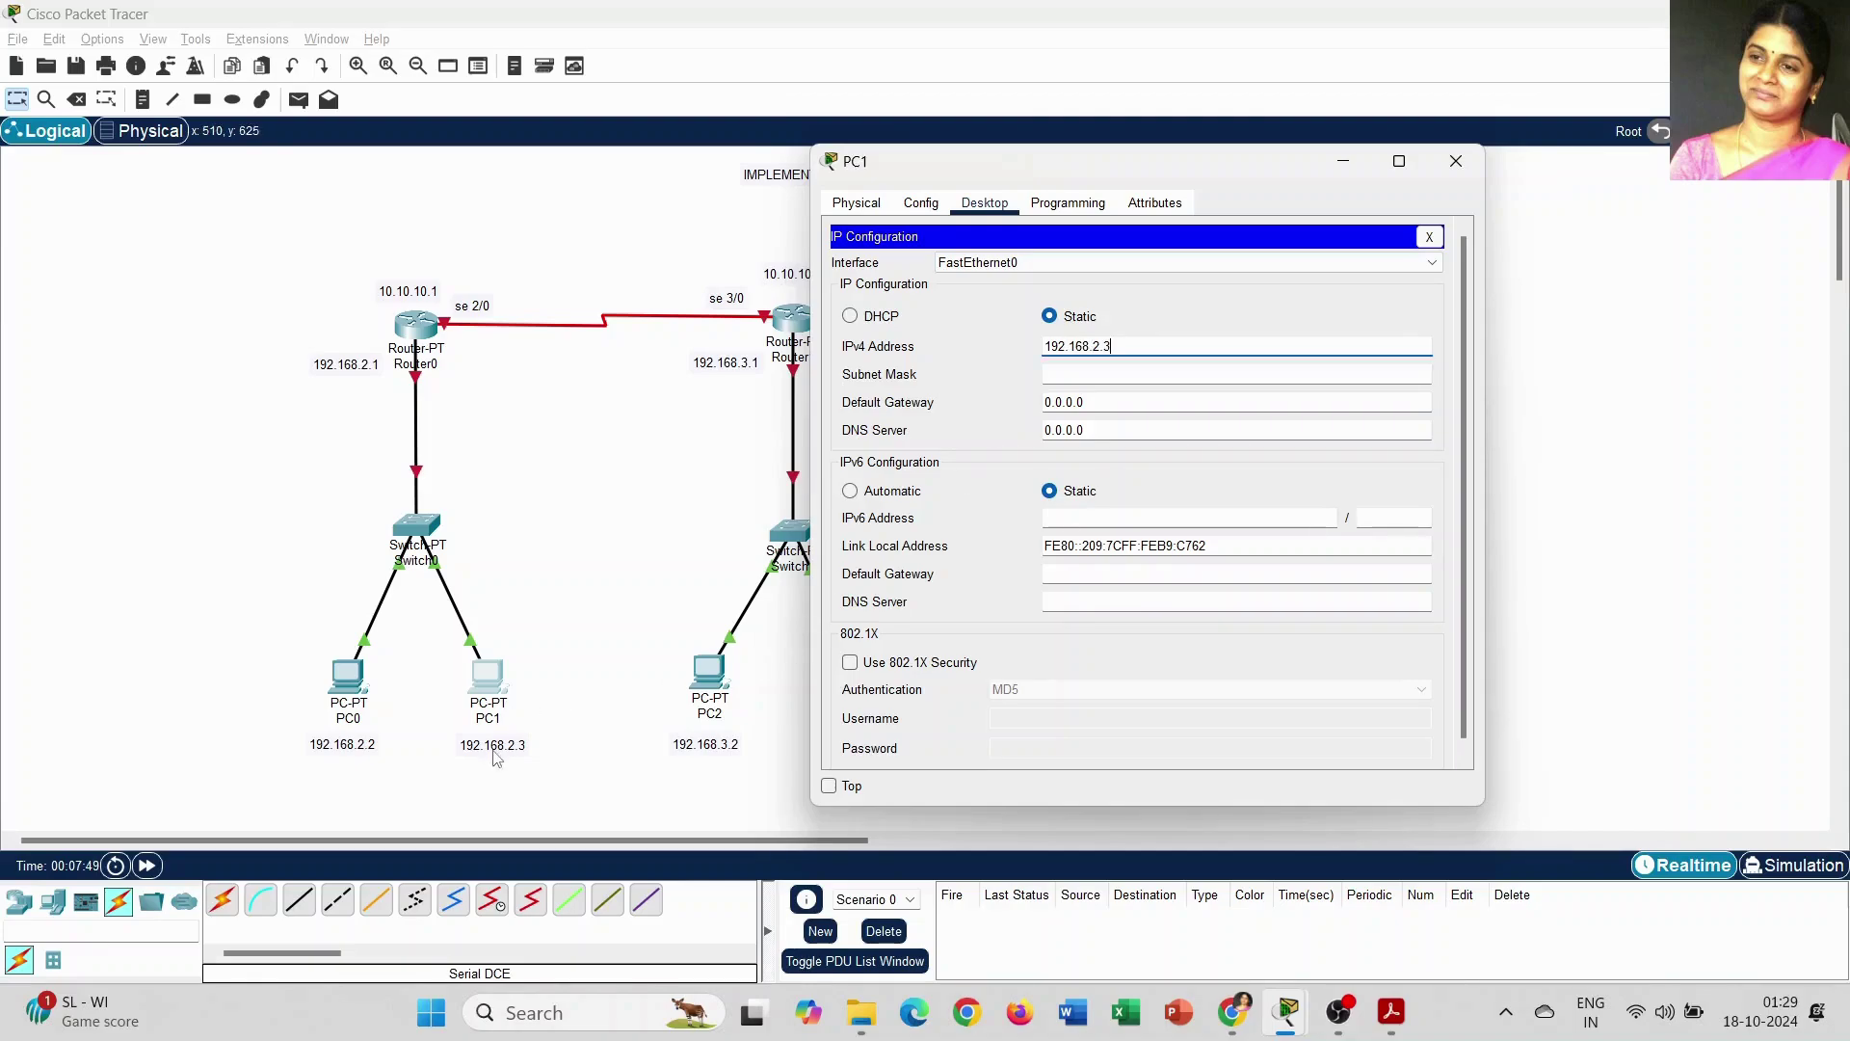
click(1121, 373)
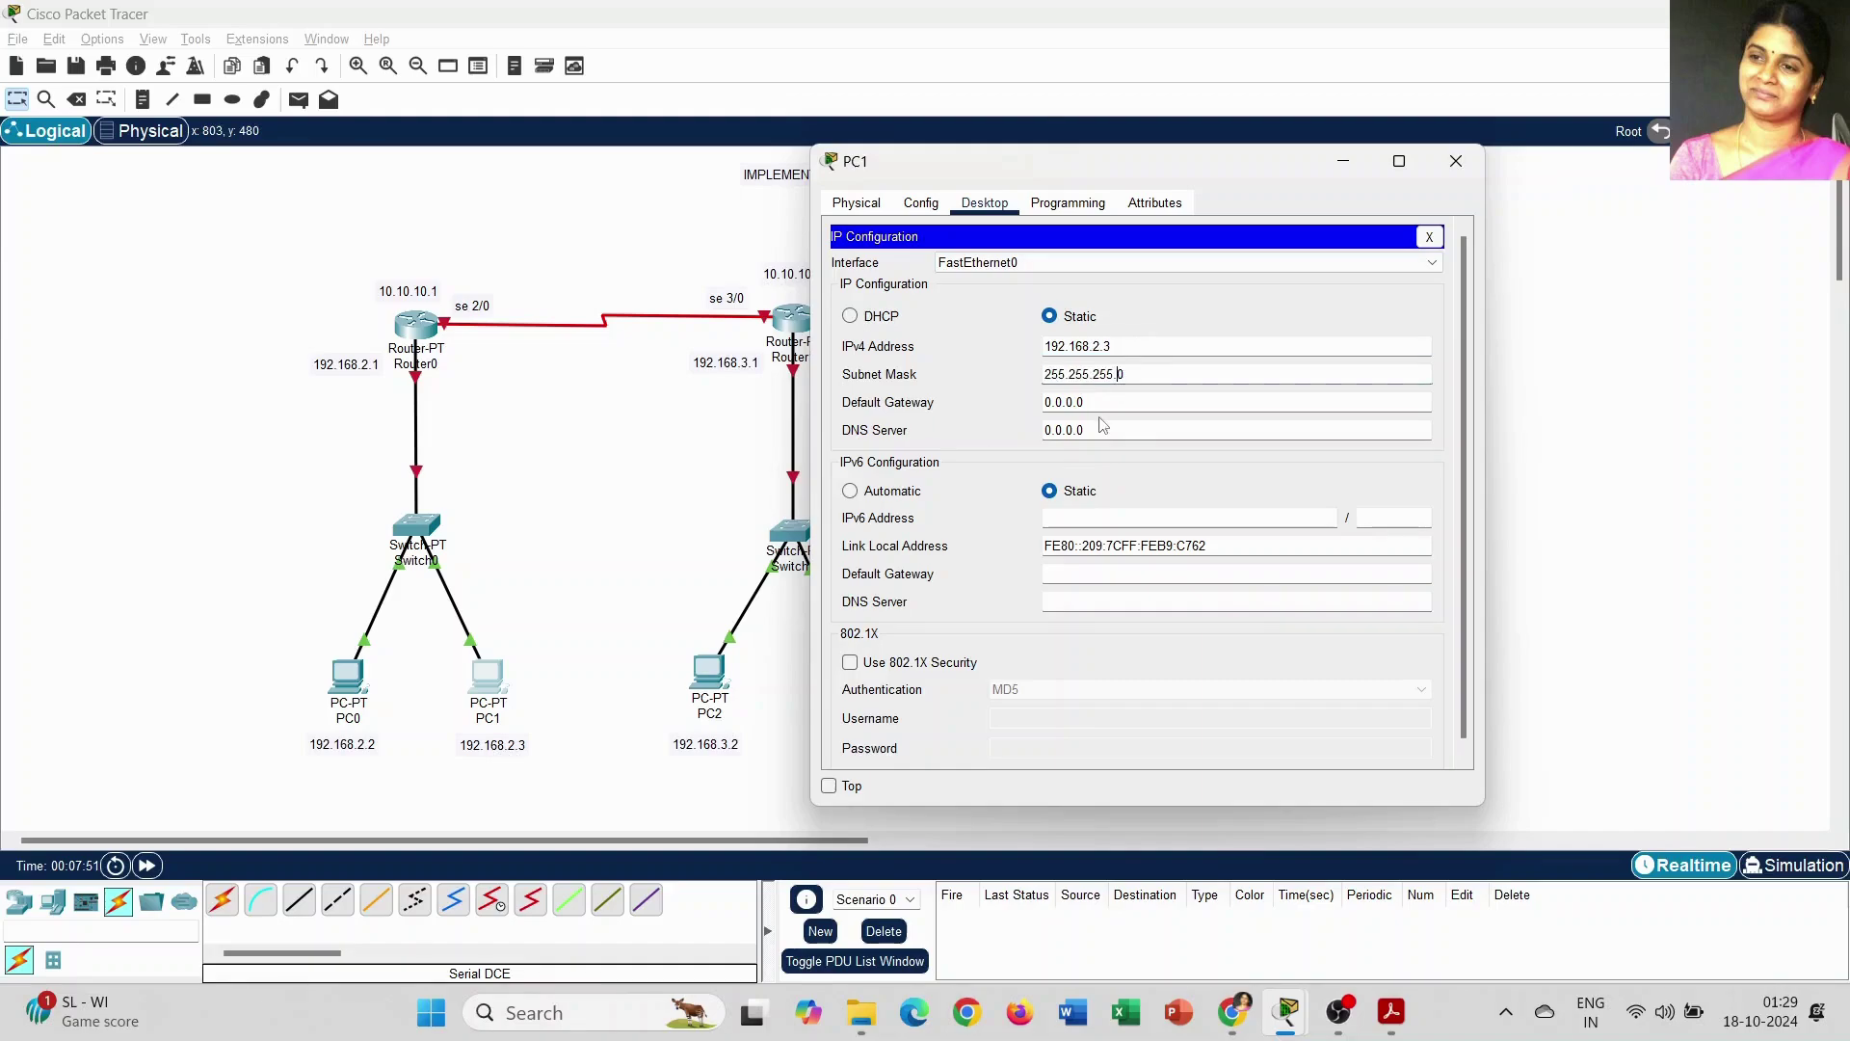
click(1097, 402)
key(BackSpace)
key(BackSpace)
key(BackSpace)
key(BackSpace)
key(BackSpace)
key(BackSpace)
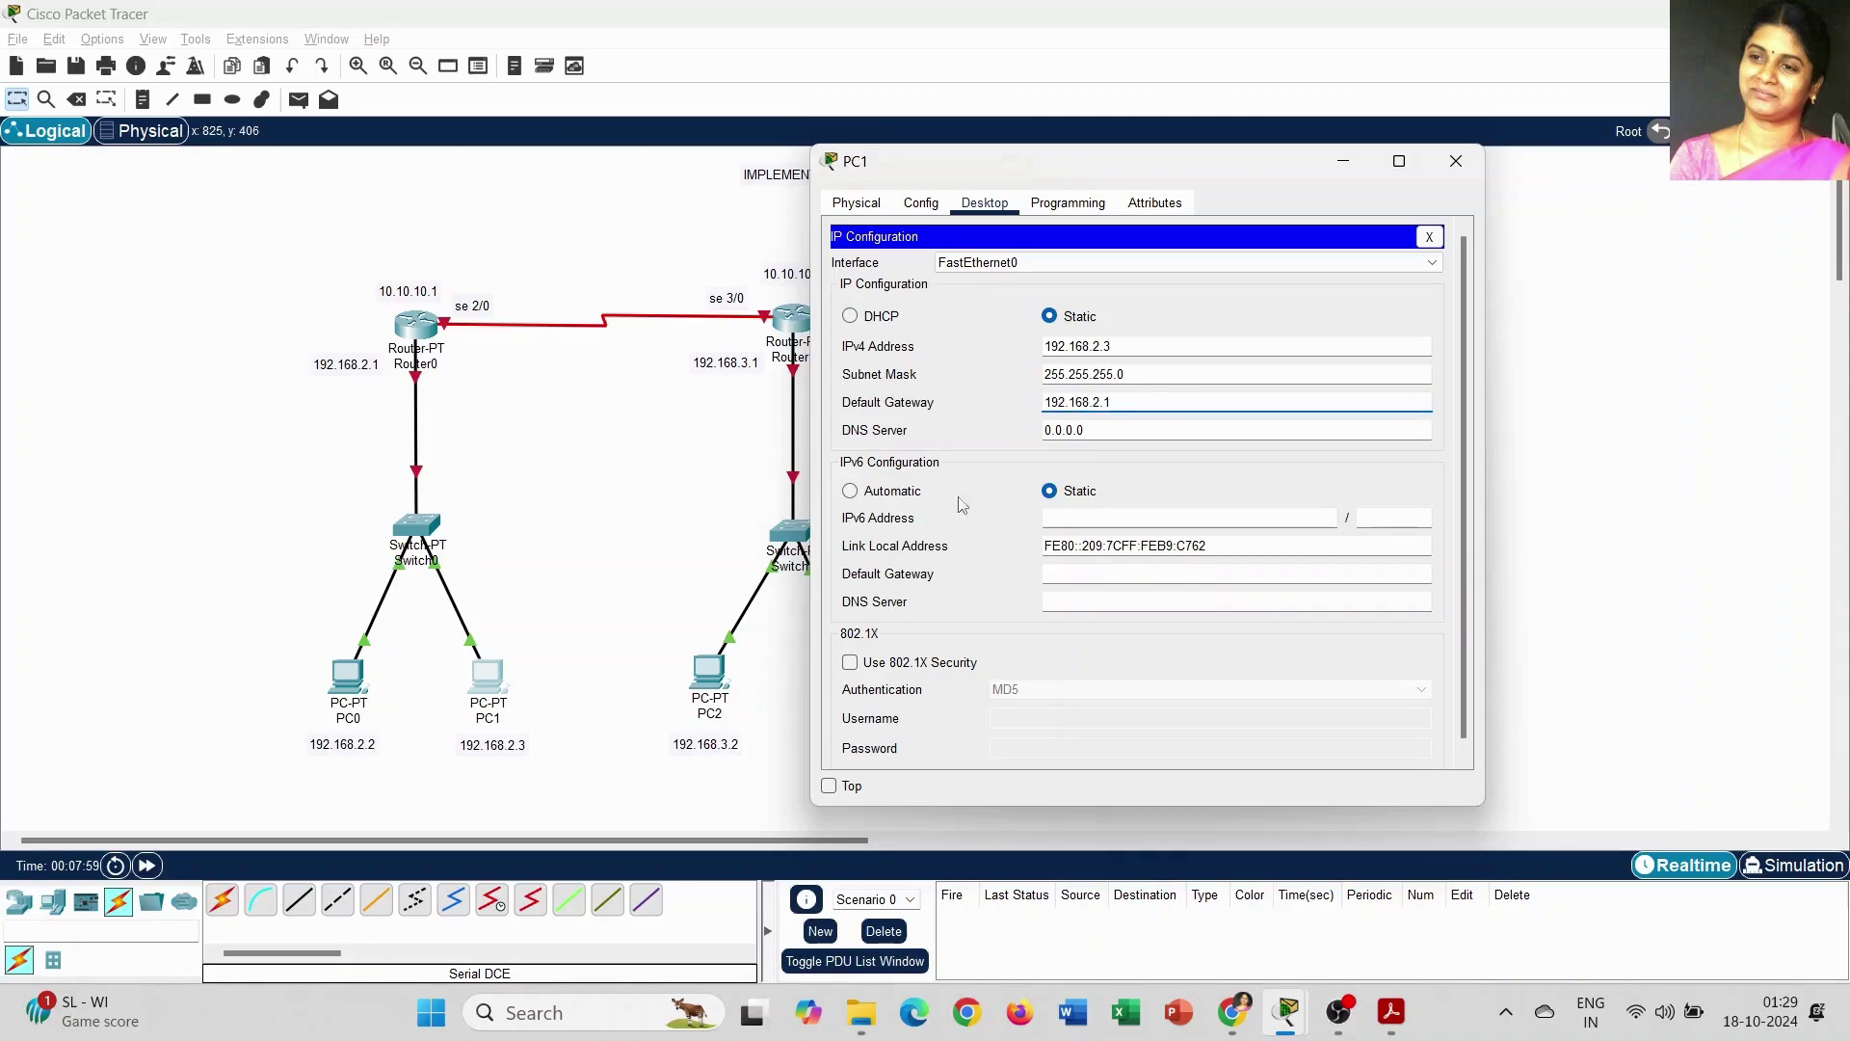
click(1454, 164)
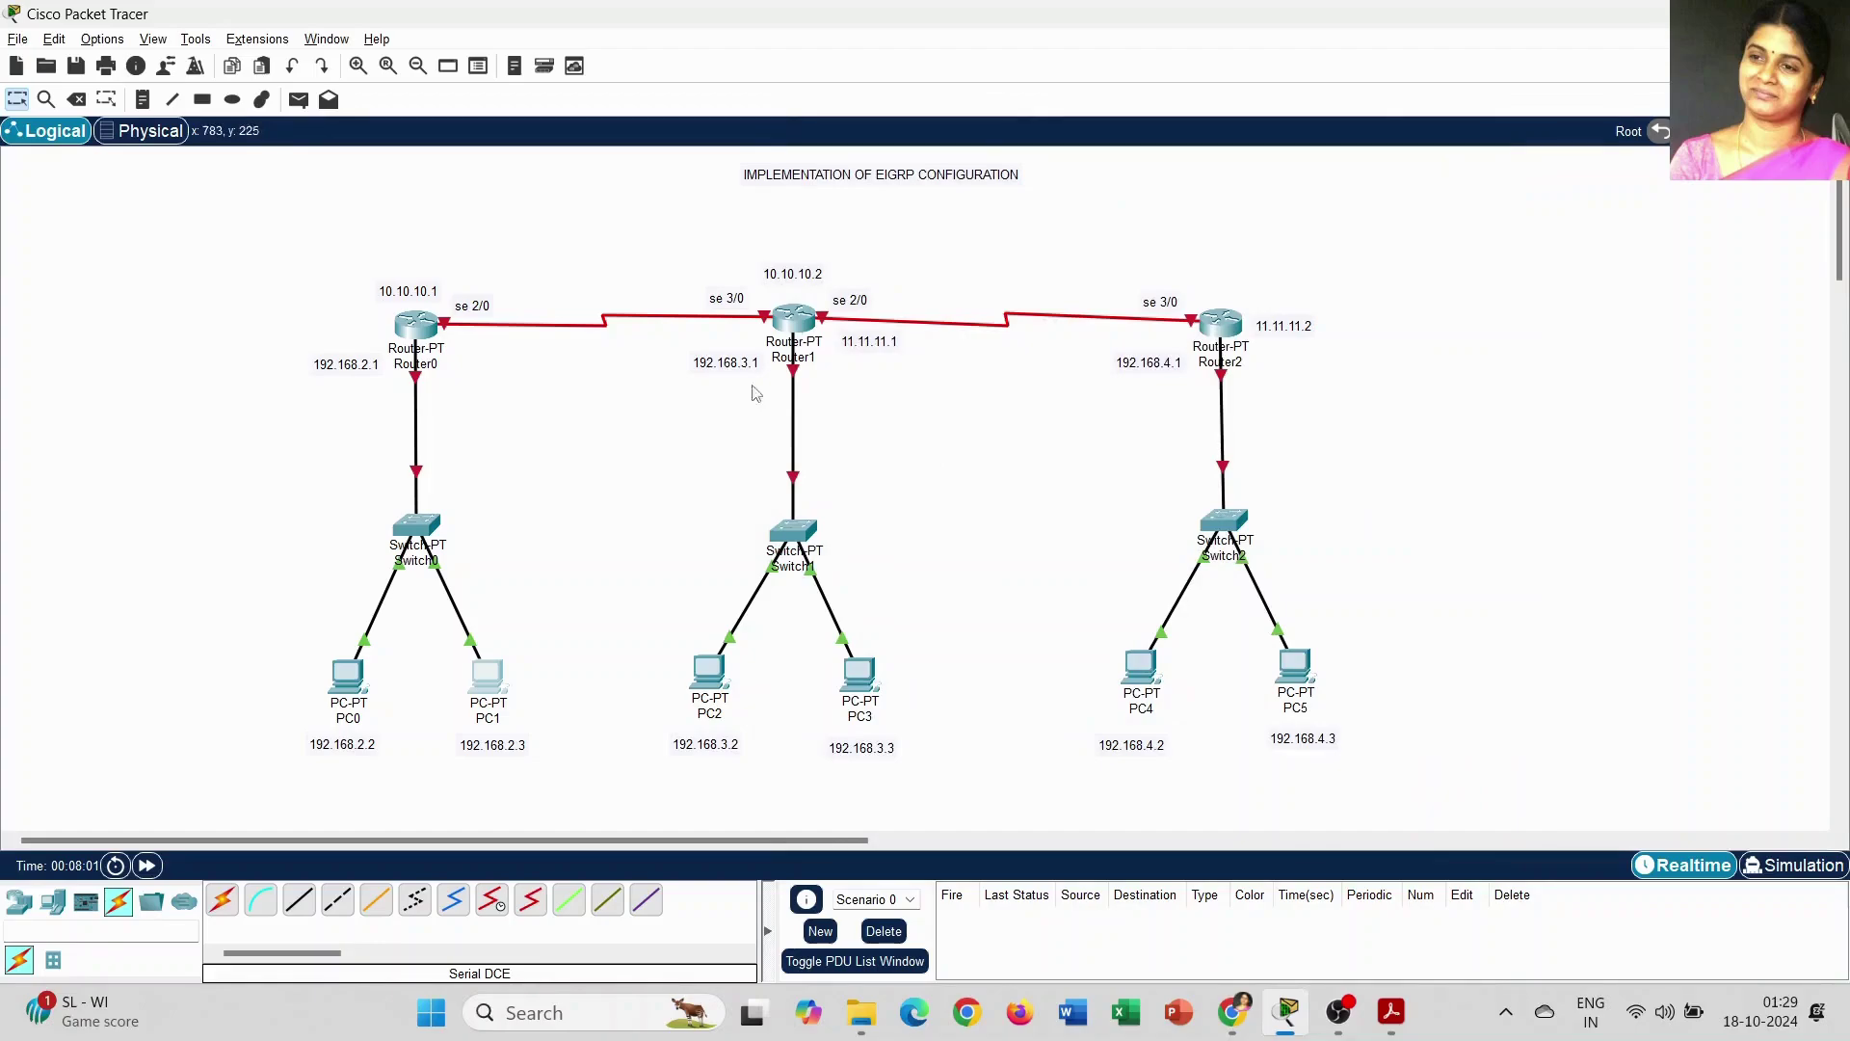
Step: Configure PC2 with static IPv4 address 192.168.3.2, subnet mask 255.255.255.0 and default gateway 192.168.3.1
click(713, 687)
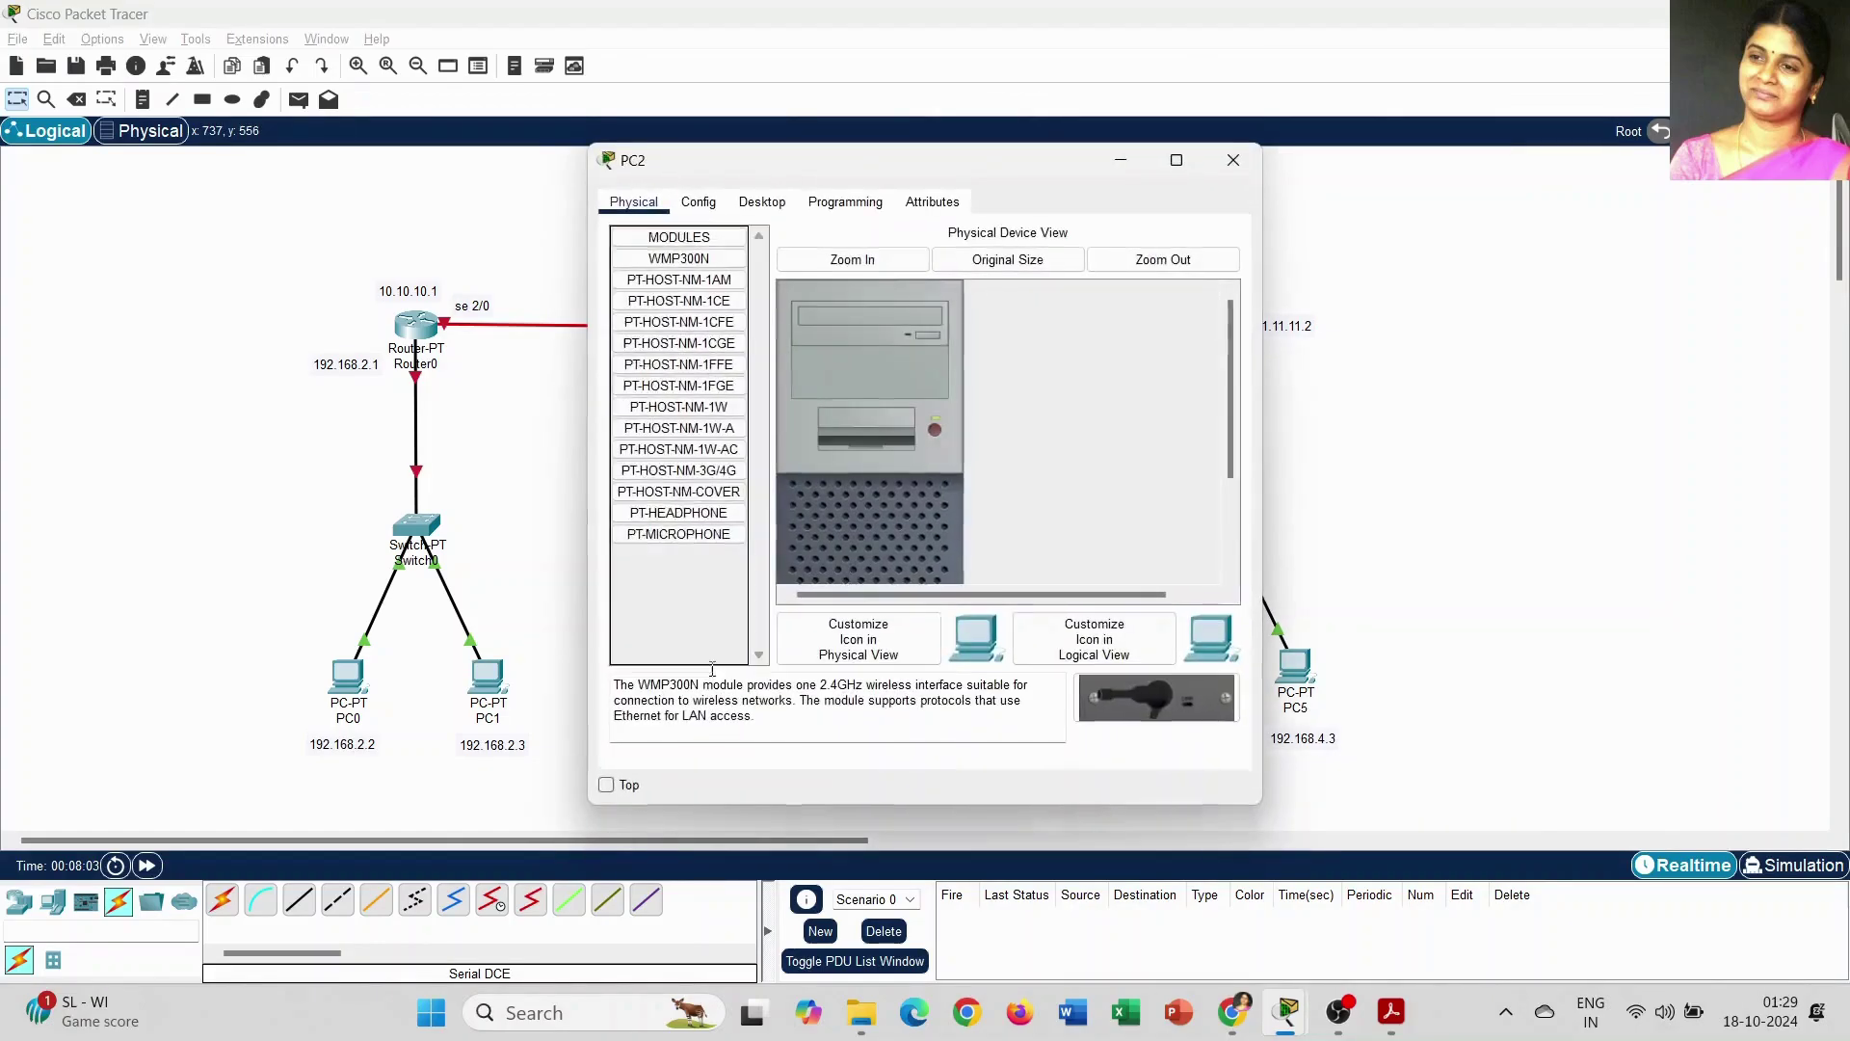
drag(932, 164, 1358, 175)
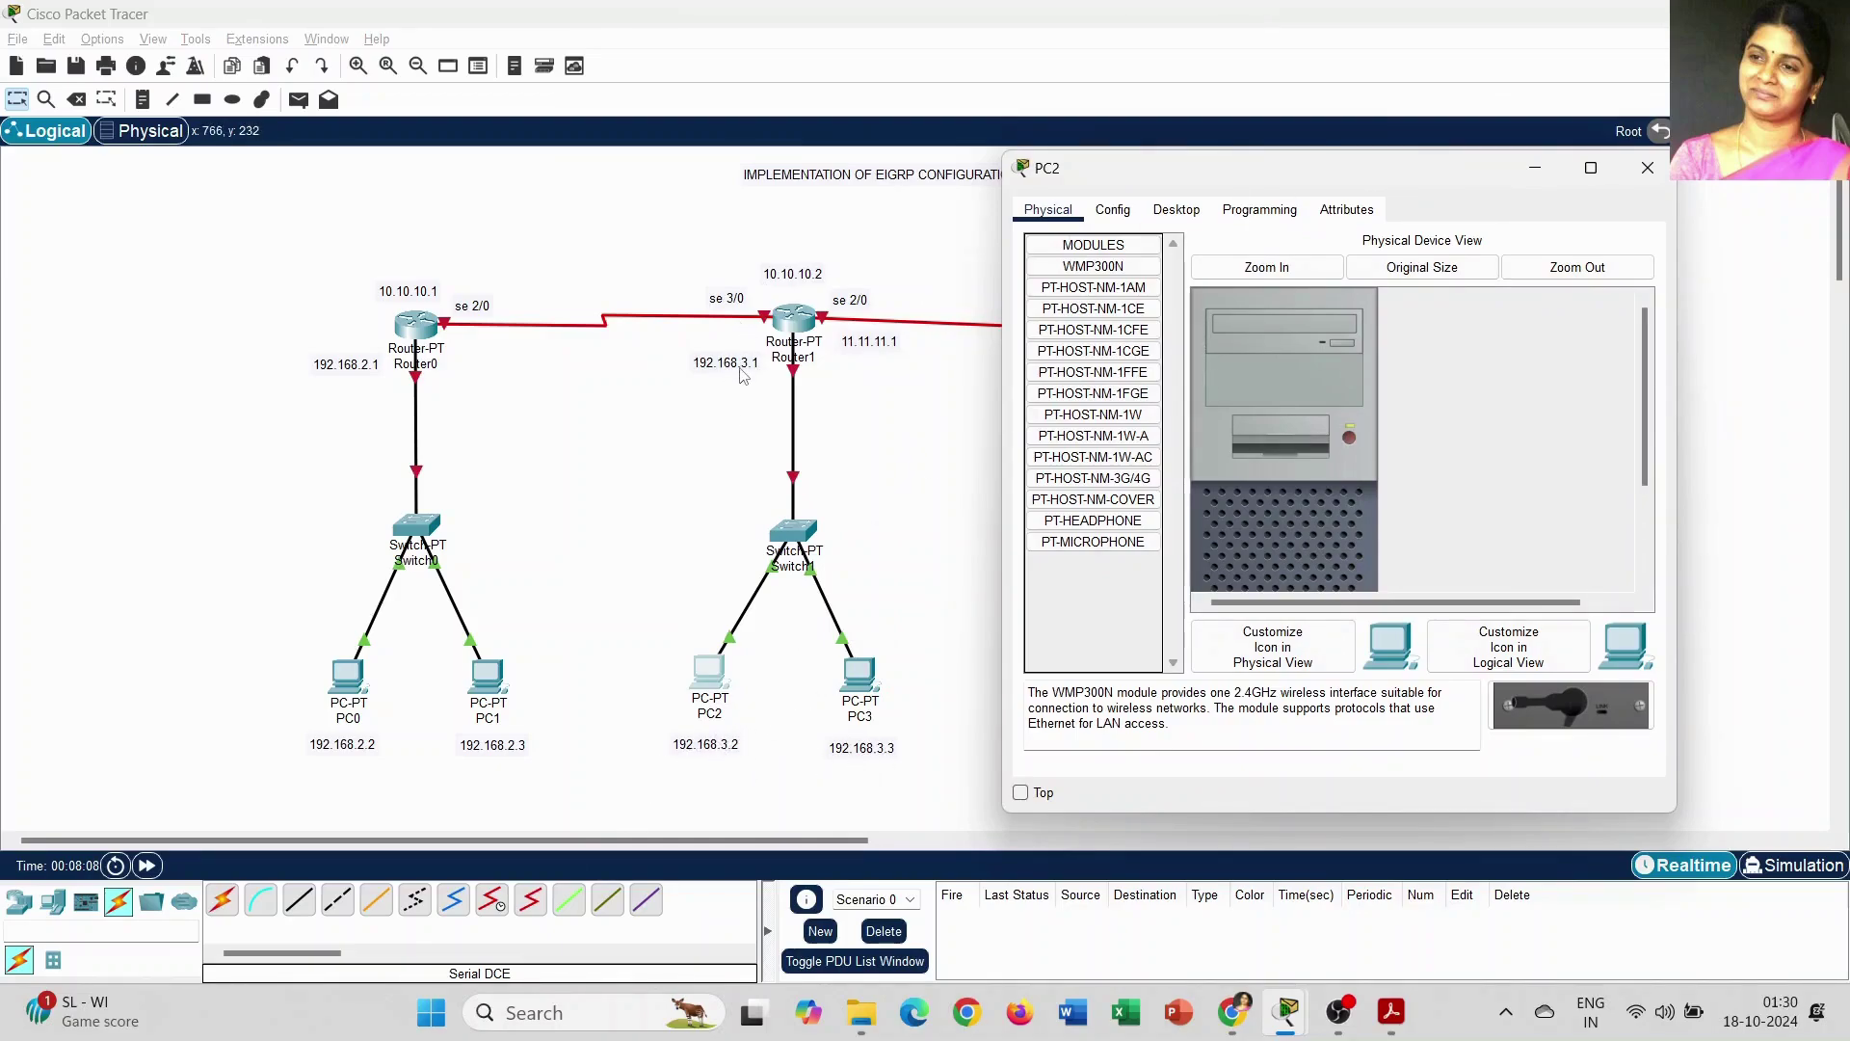
click(1176, 210)
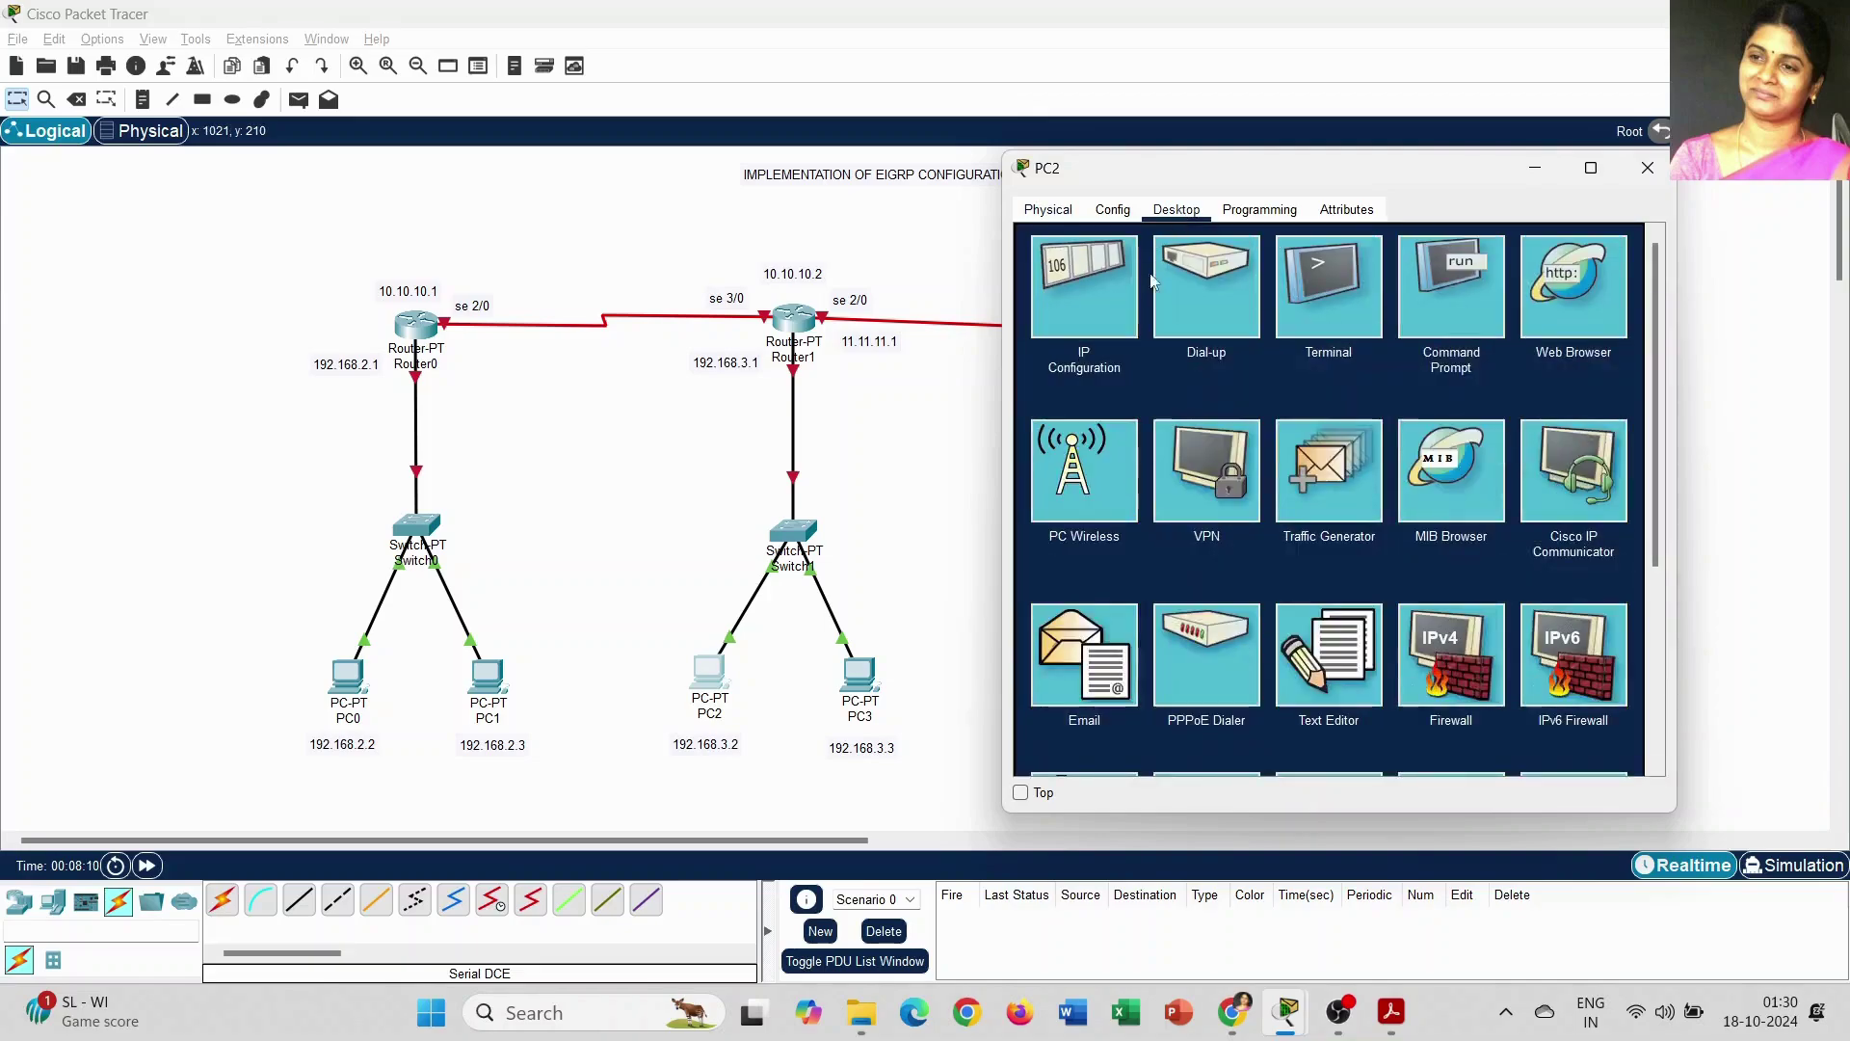
click(1102, 293)
click(1303, 356)
text(192)
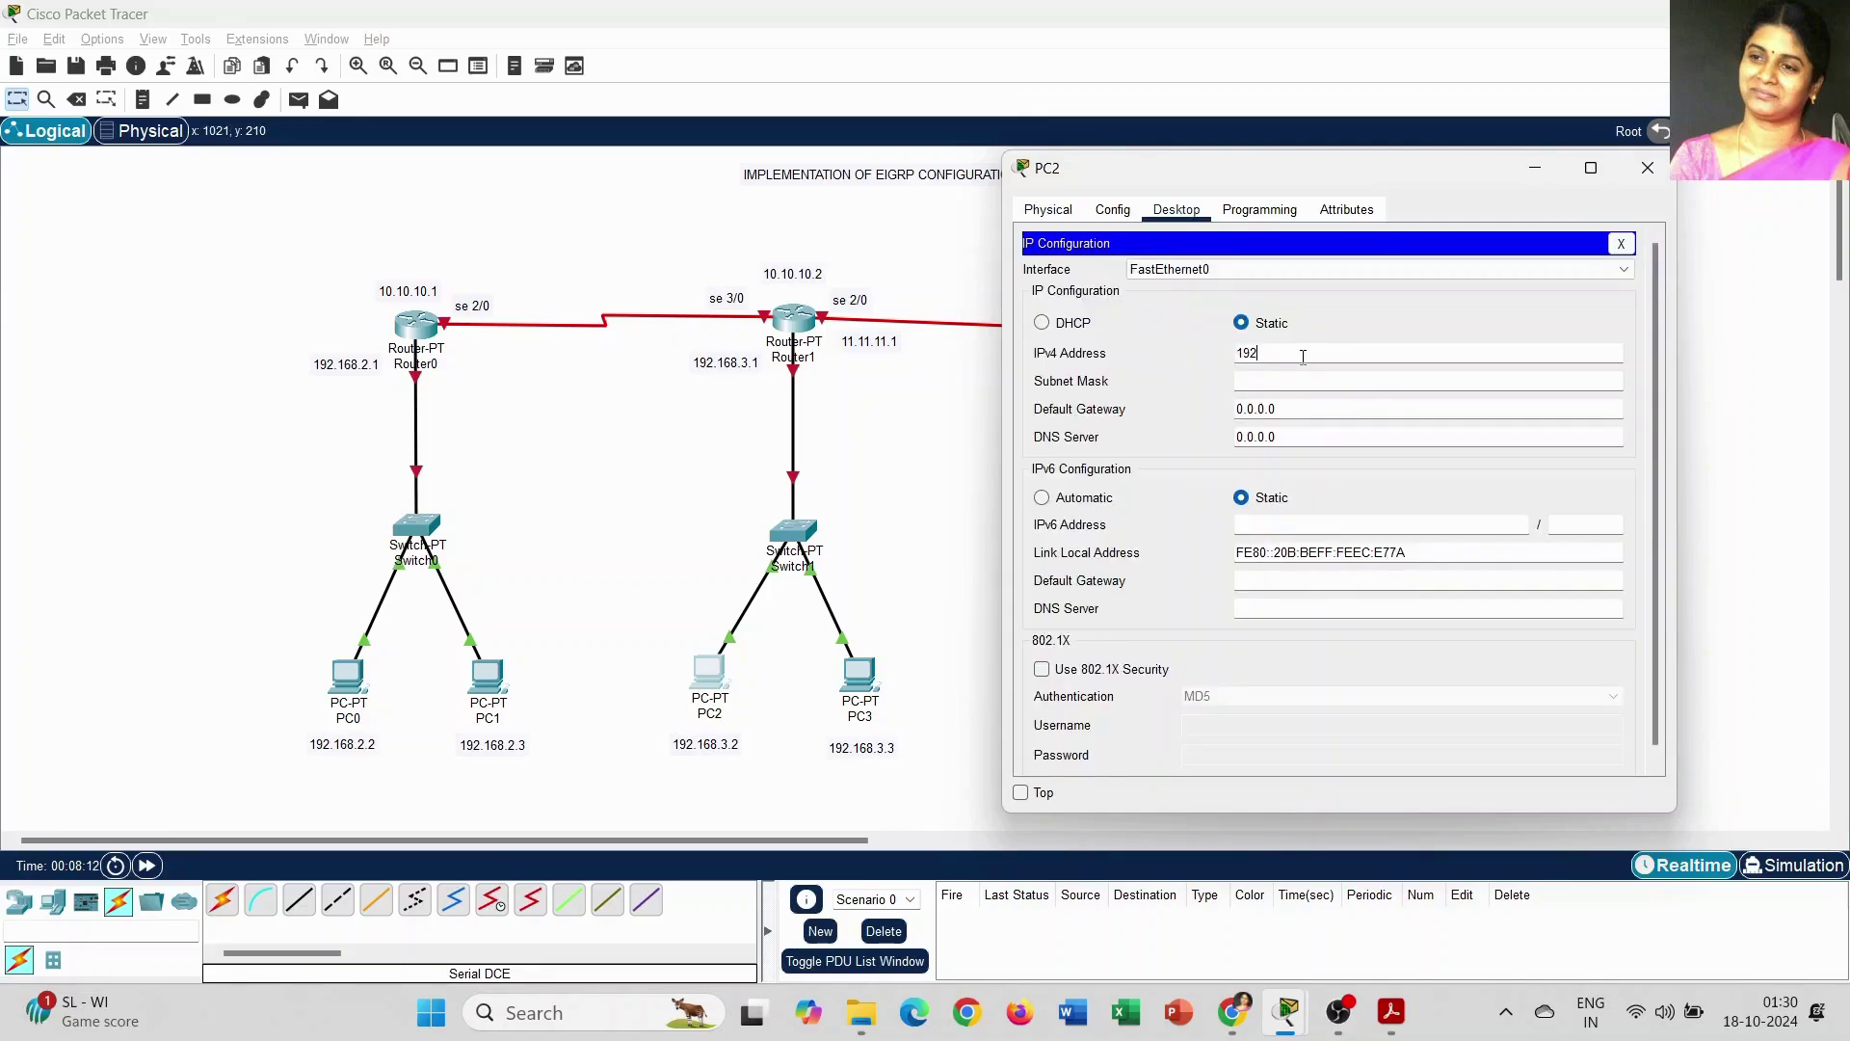
text(.168.3.2)
click(1296, 375)
key(Tab)
text(168)
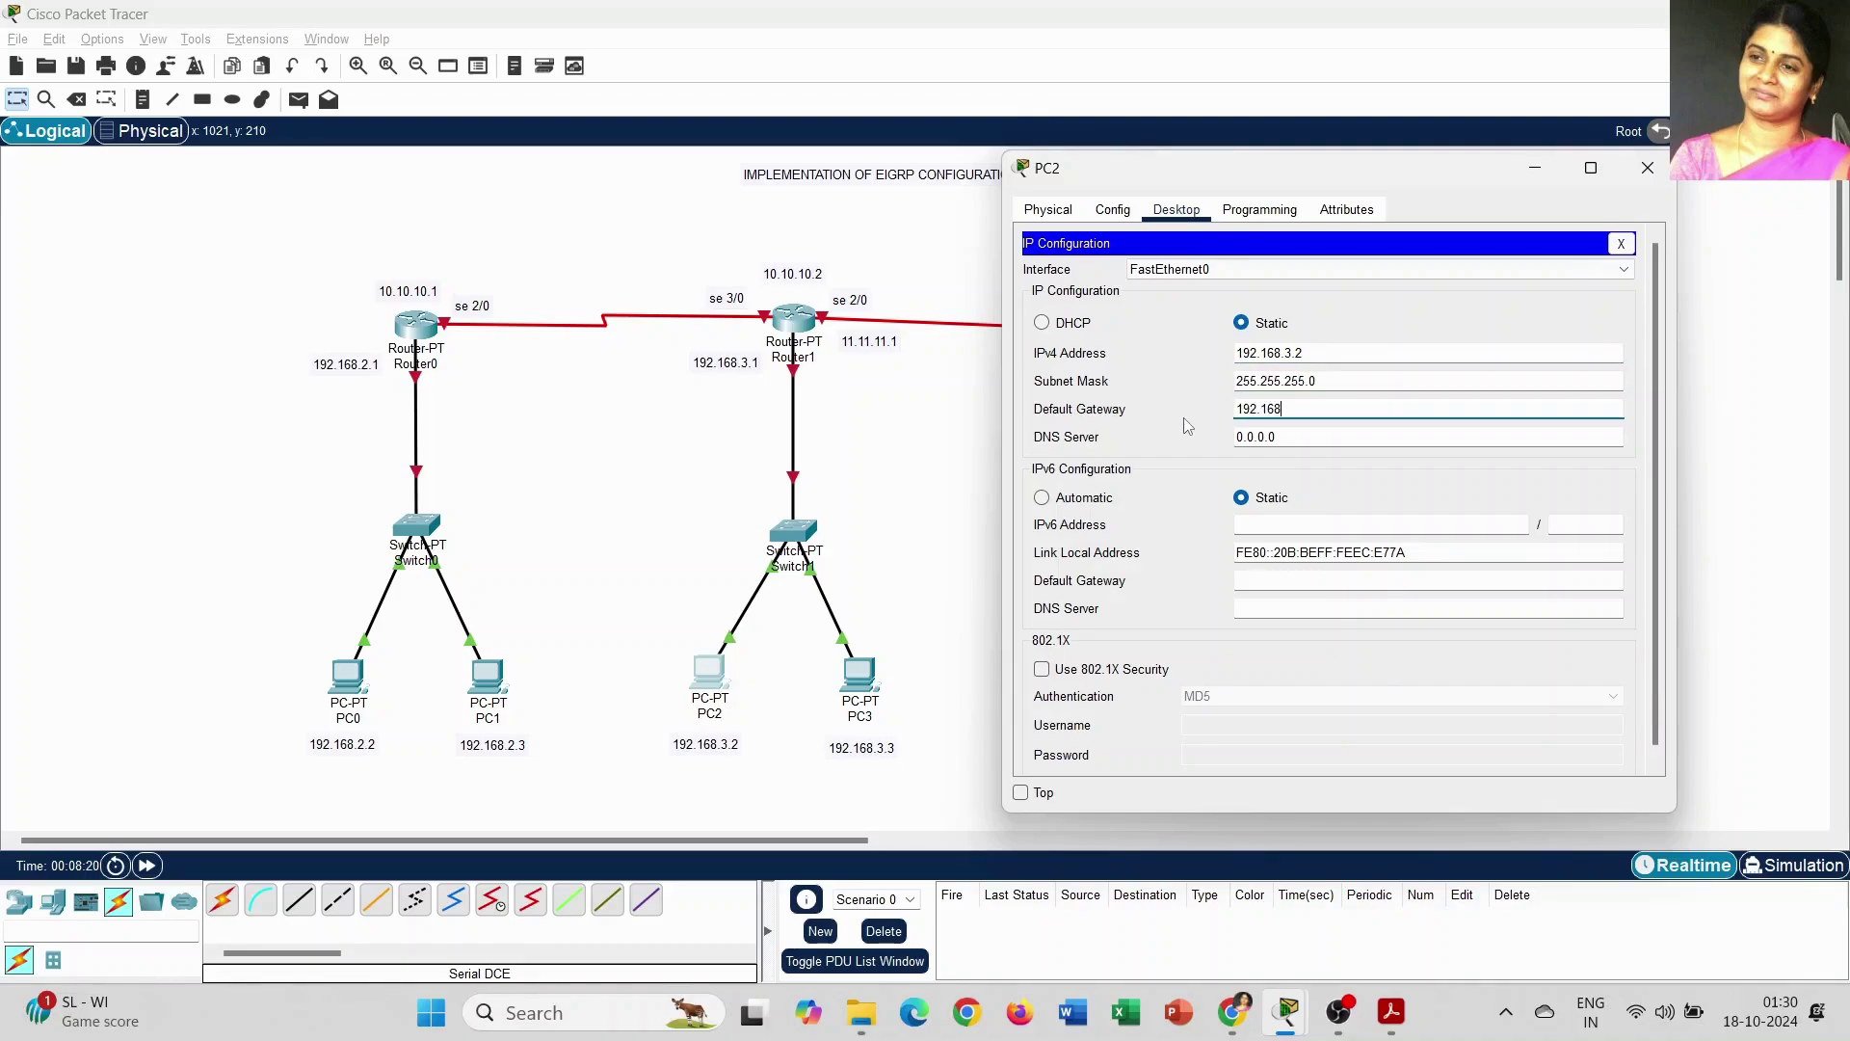
text(.3.1)
click(1648, 167)
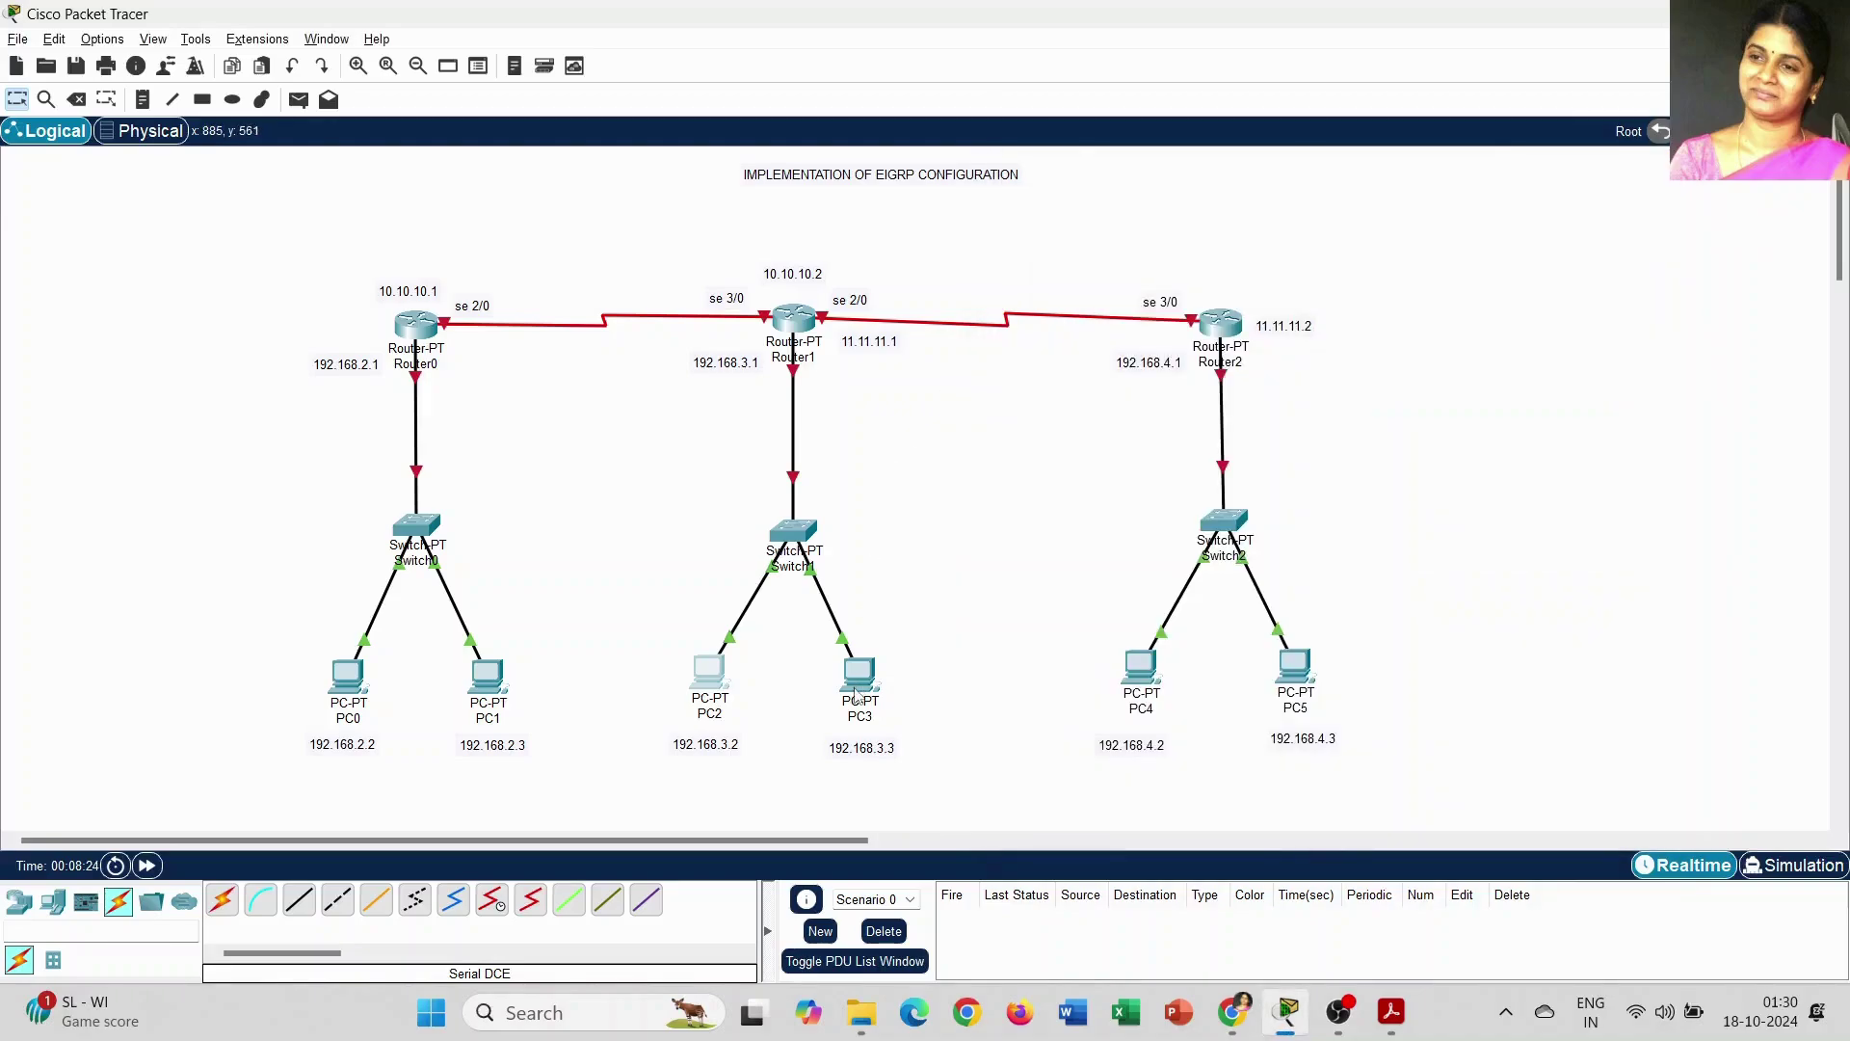
Step: Configure PC3 with static IPv4 address 192.168.3.3, subnet mask 255.255.255.0 and default gateway 192.168.3.1
click(858, 698)
drag(950, 171, 1356, 194)
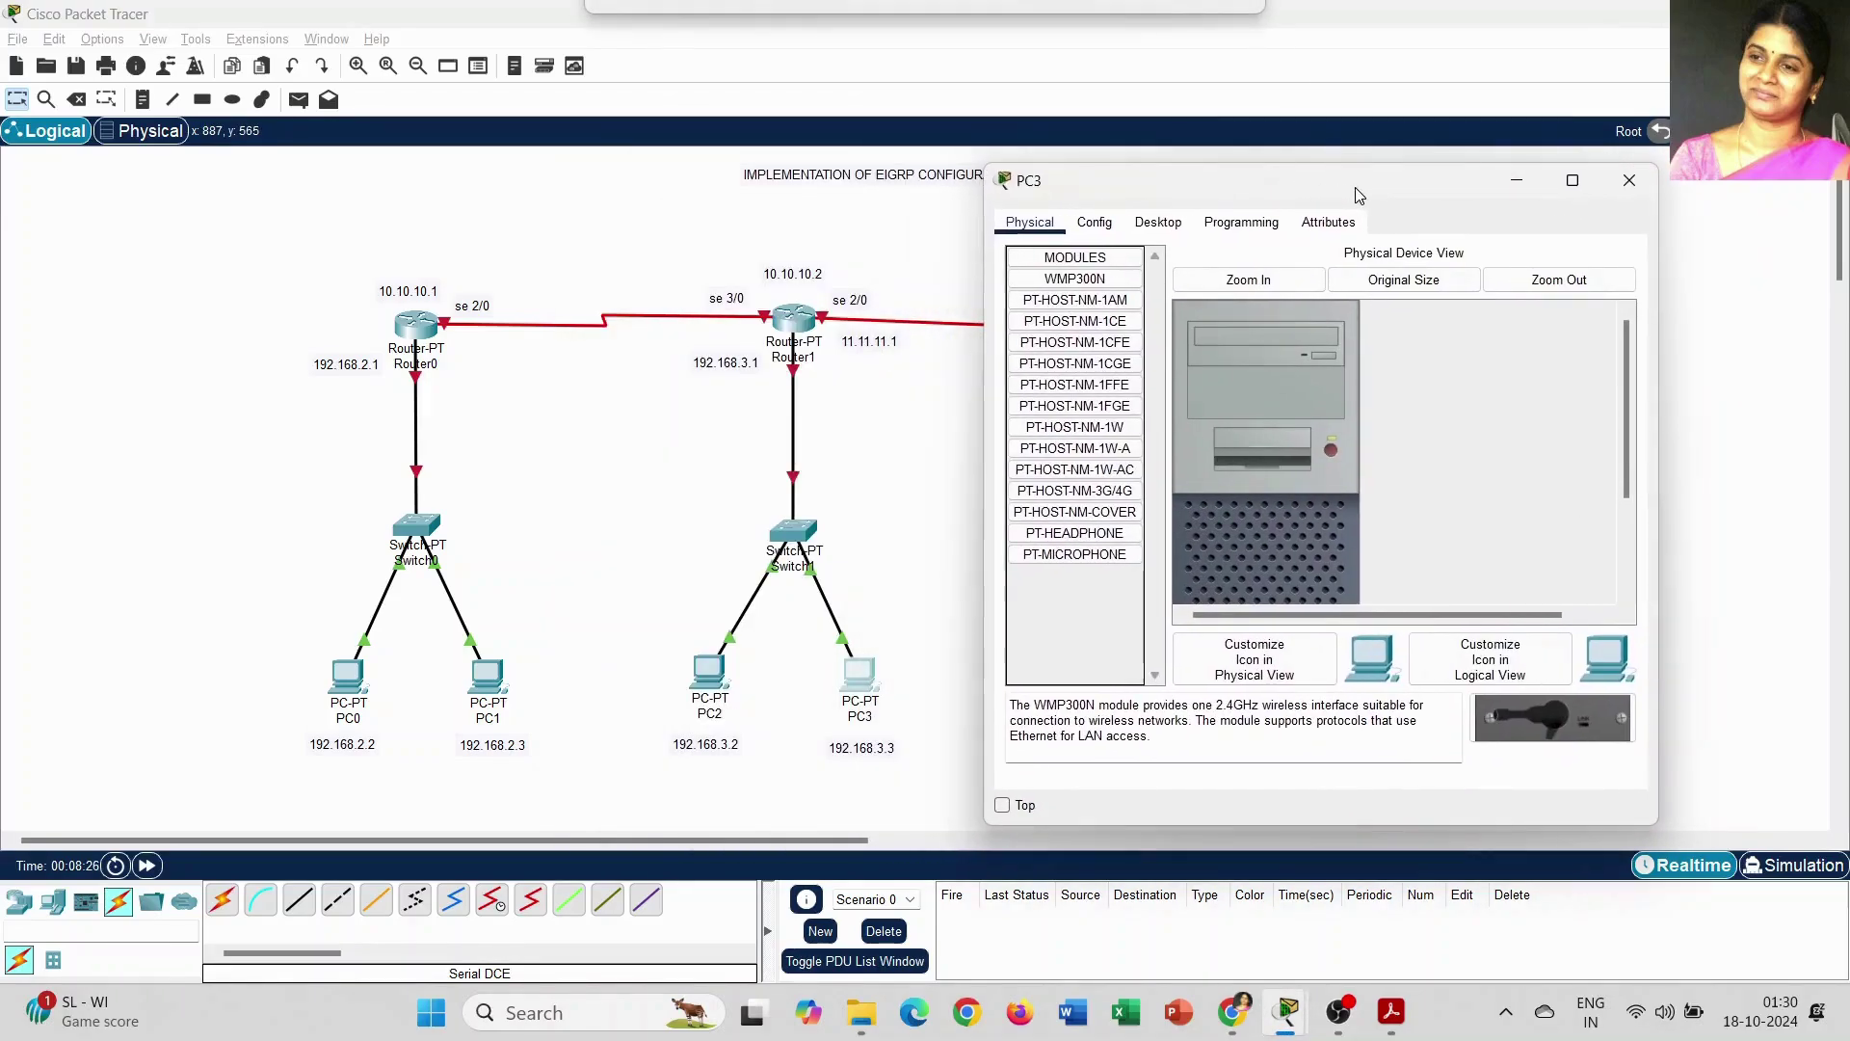
click(1158, 221)
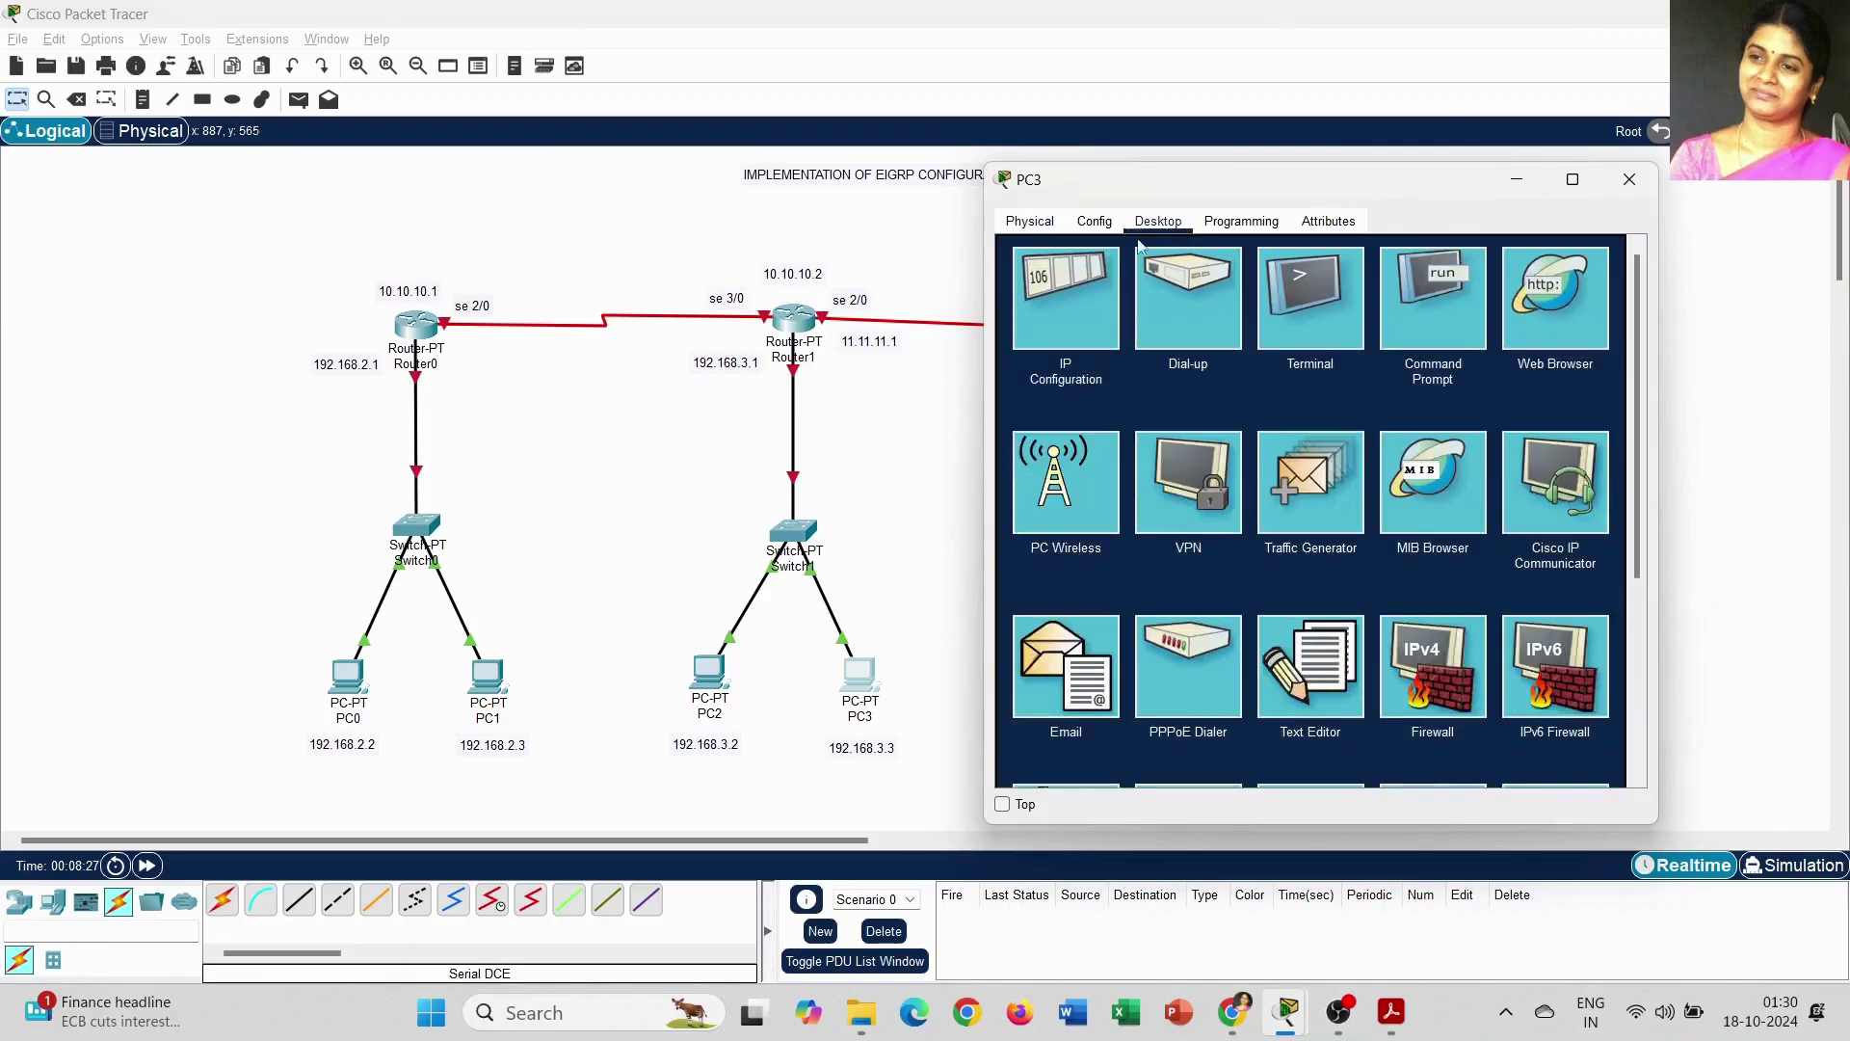
click(1045, 310)
text(1)
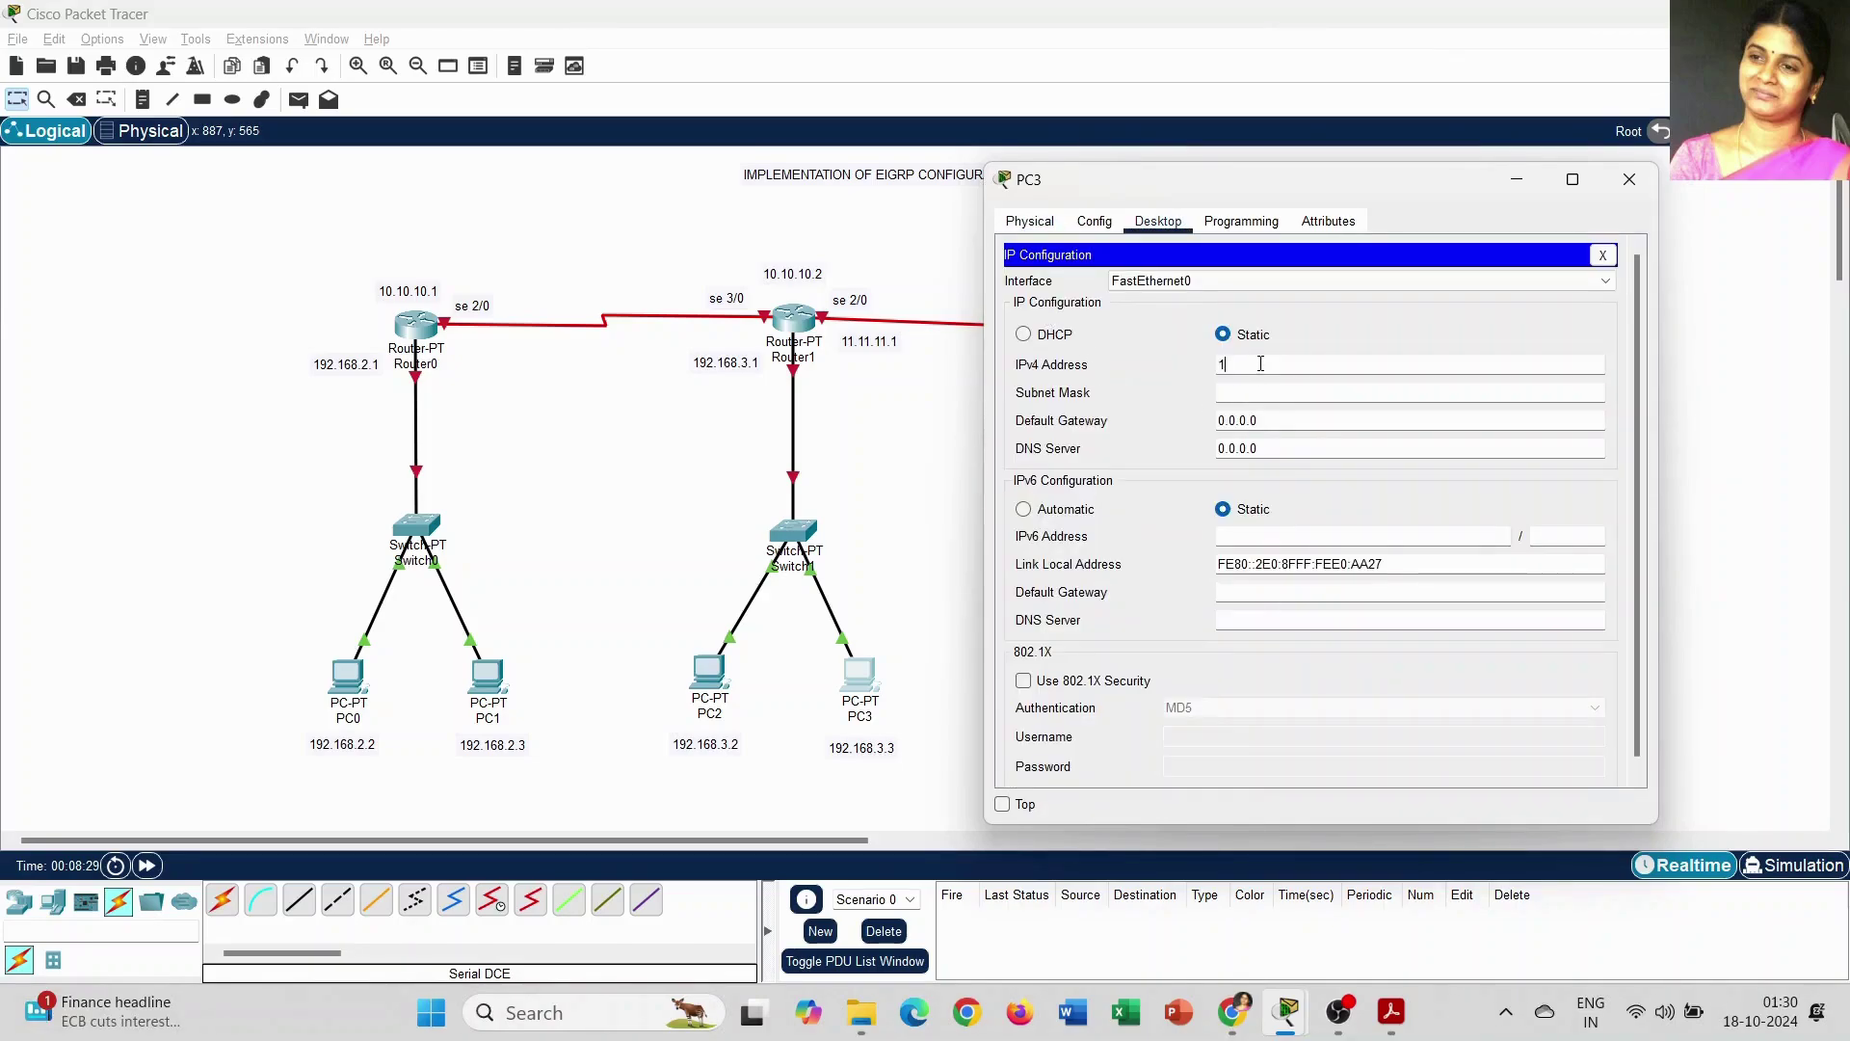
text(92.168.3.3)
click(1287, 388)
key(Tab)
text(19)
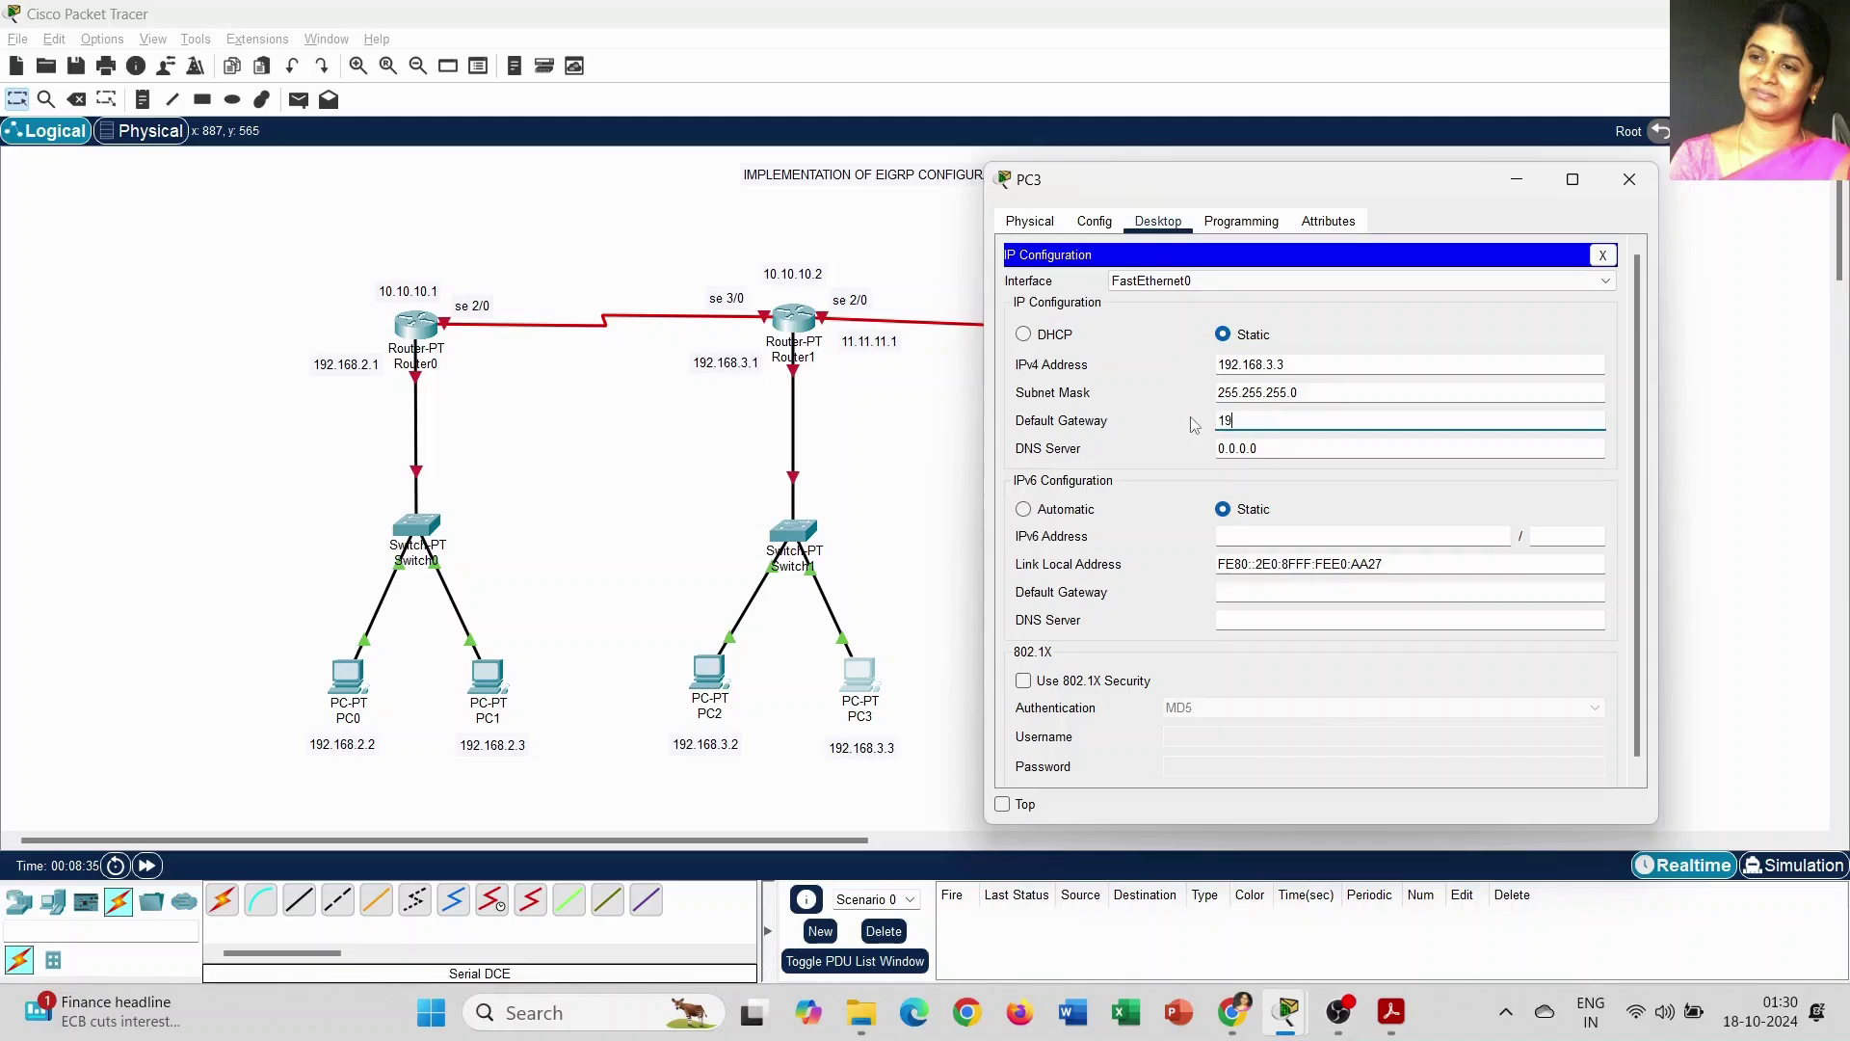
text(2.168.3.1)
click(1629, 179)
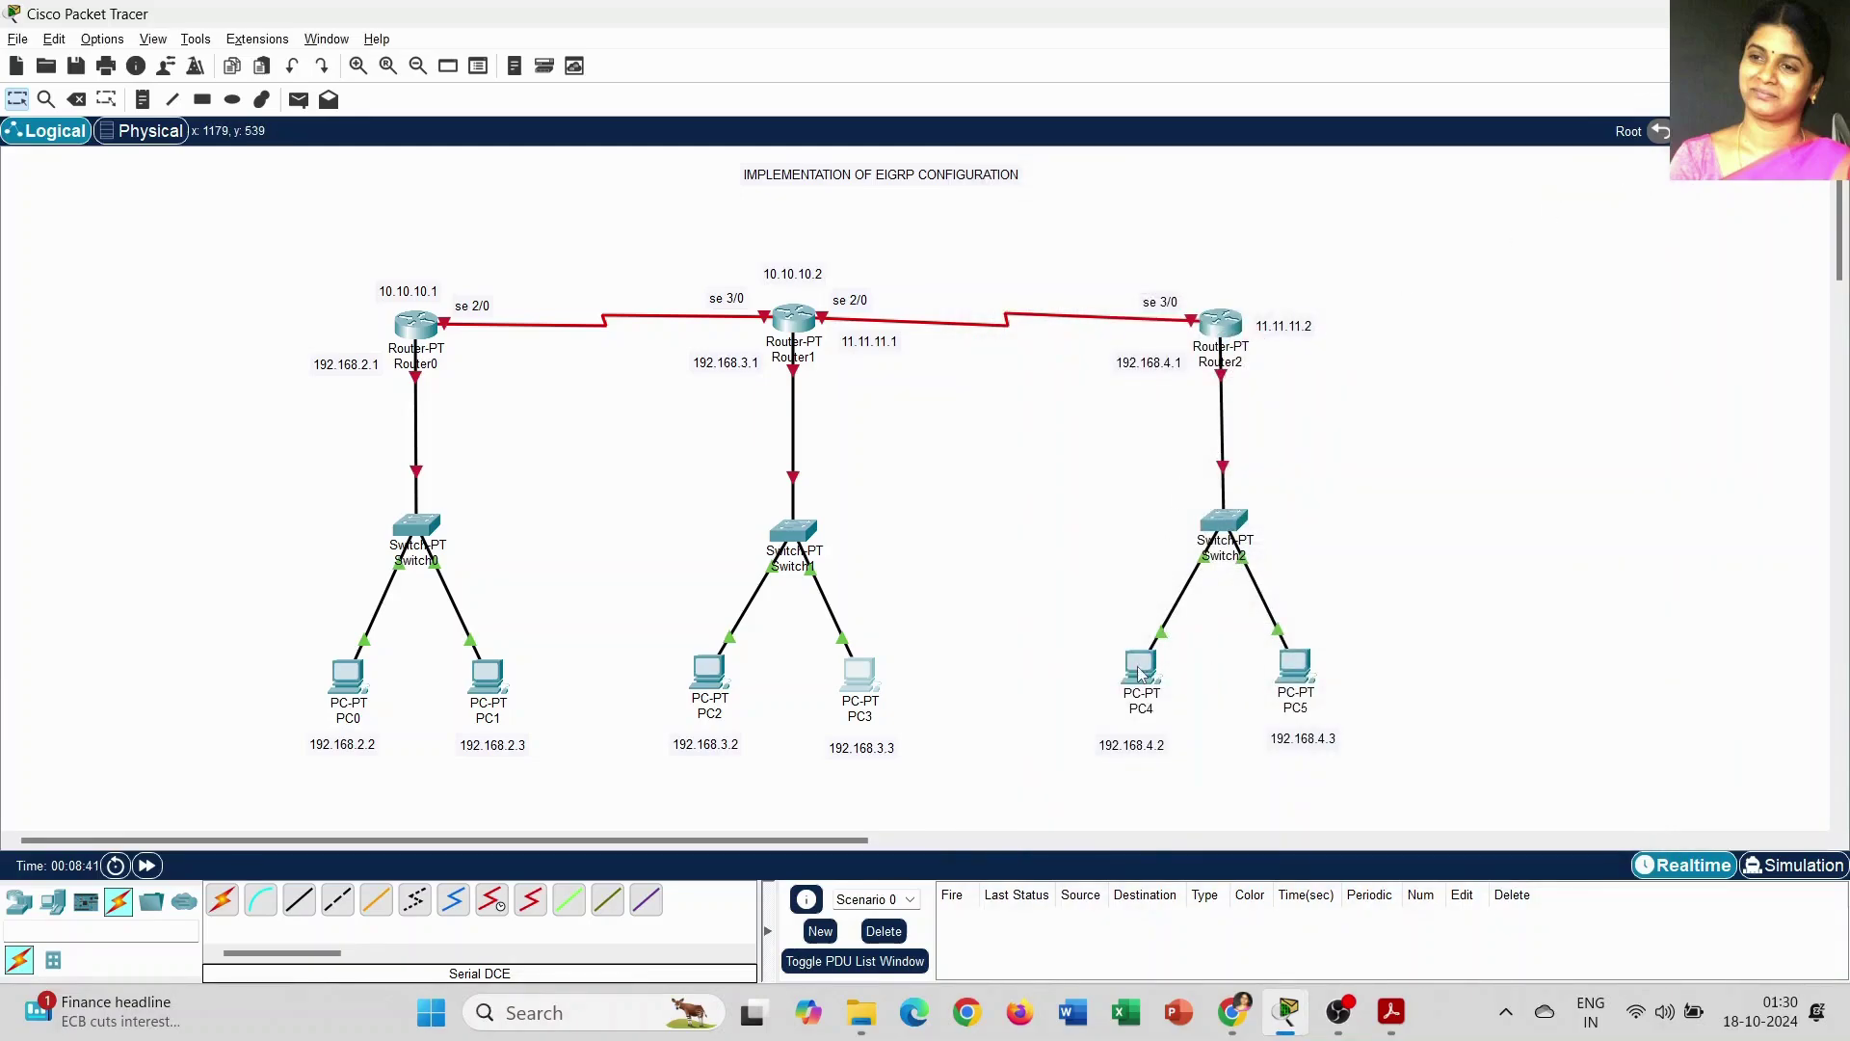
Step: Configure PC4 with static IPv4 address 192.168.4.2, subnet mask 255.255.255.0 and default gateway 192.168.4.1
click(1140, 670)
drag(981, 166, 748, 168)
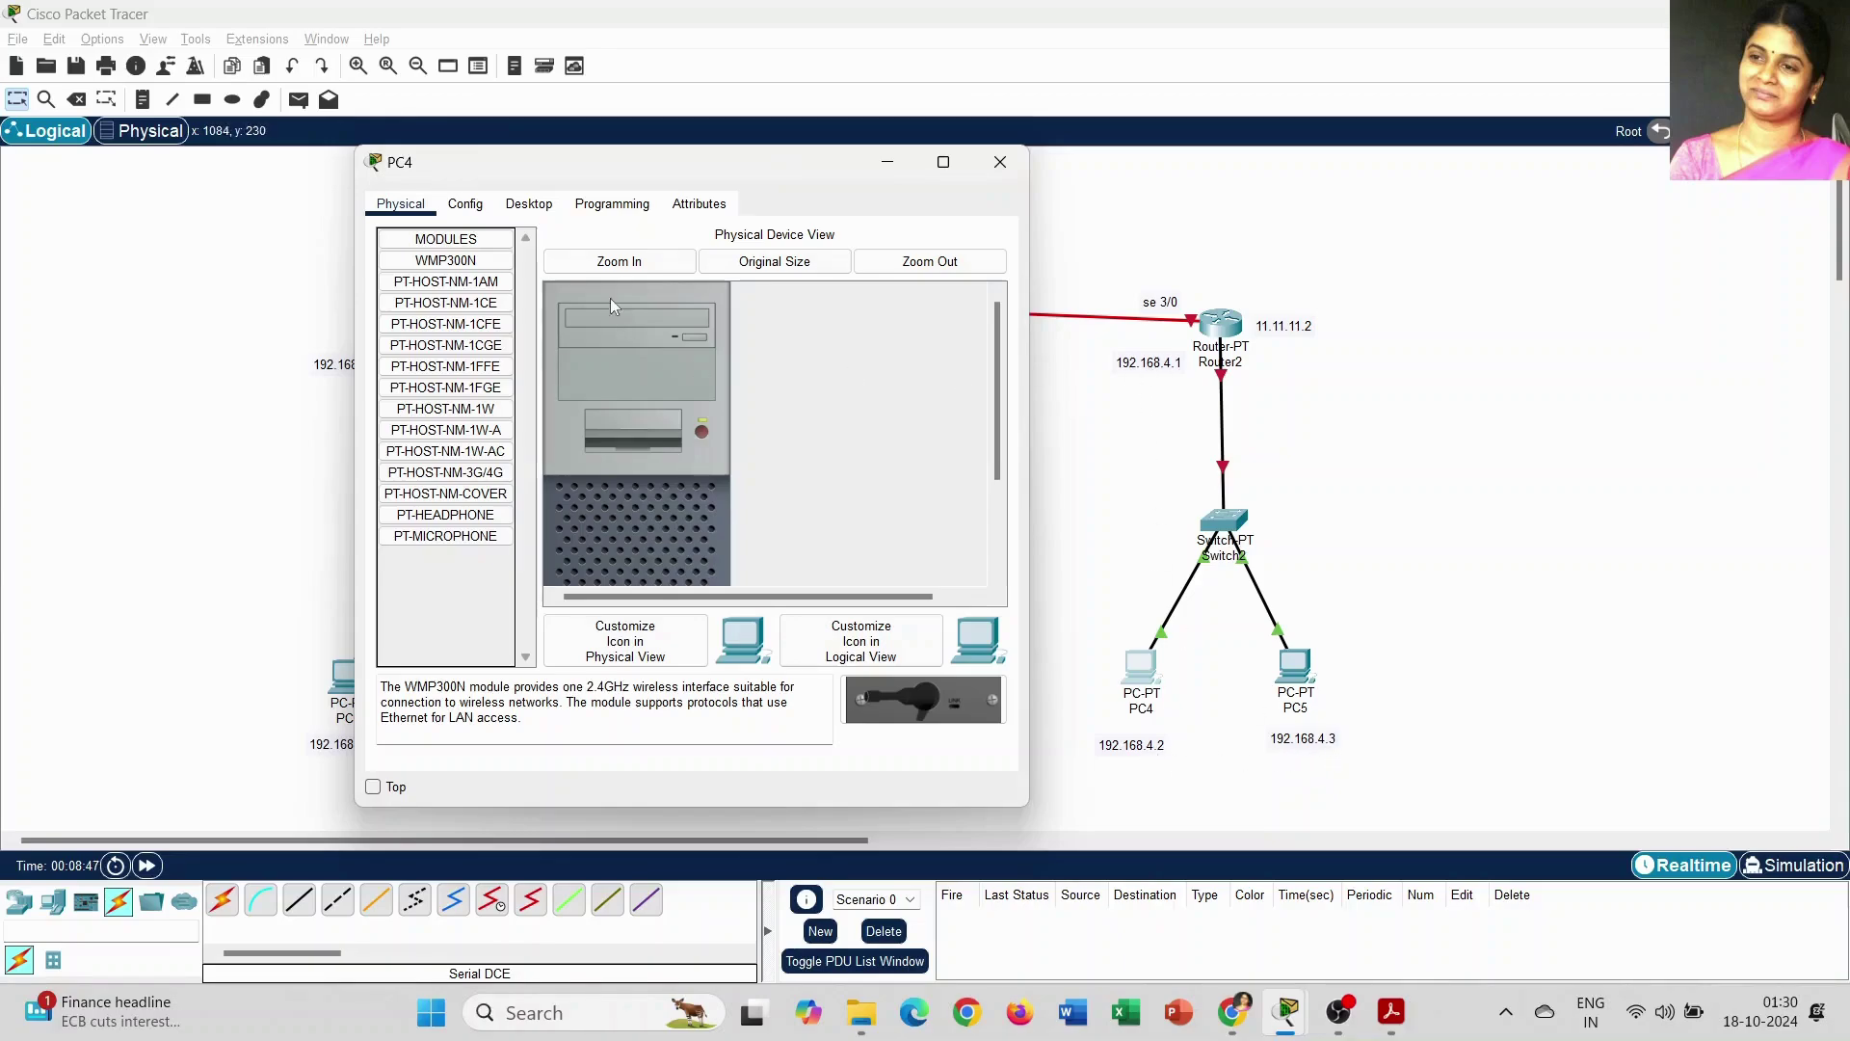
click(529, 204)
click(425, 297)
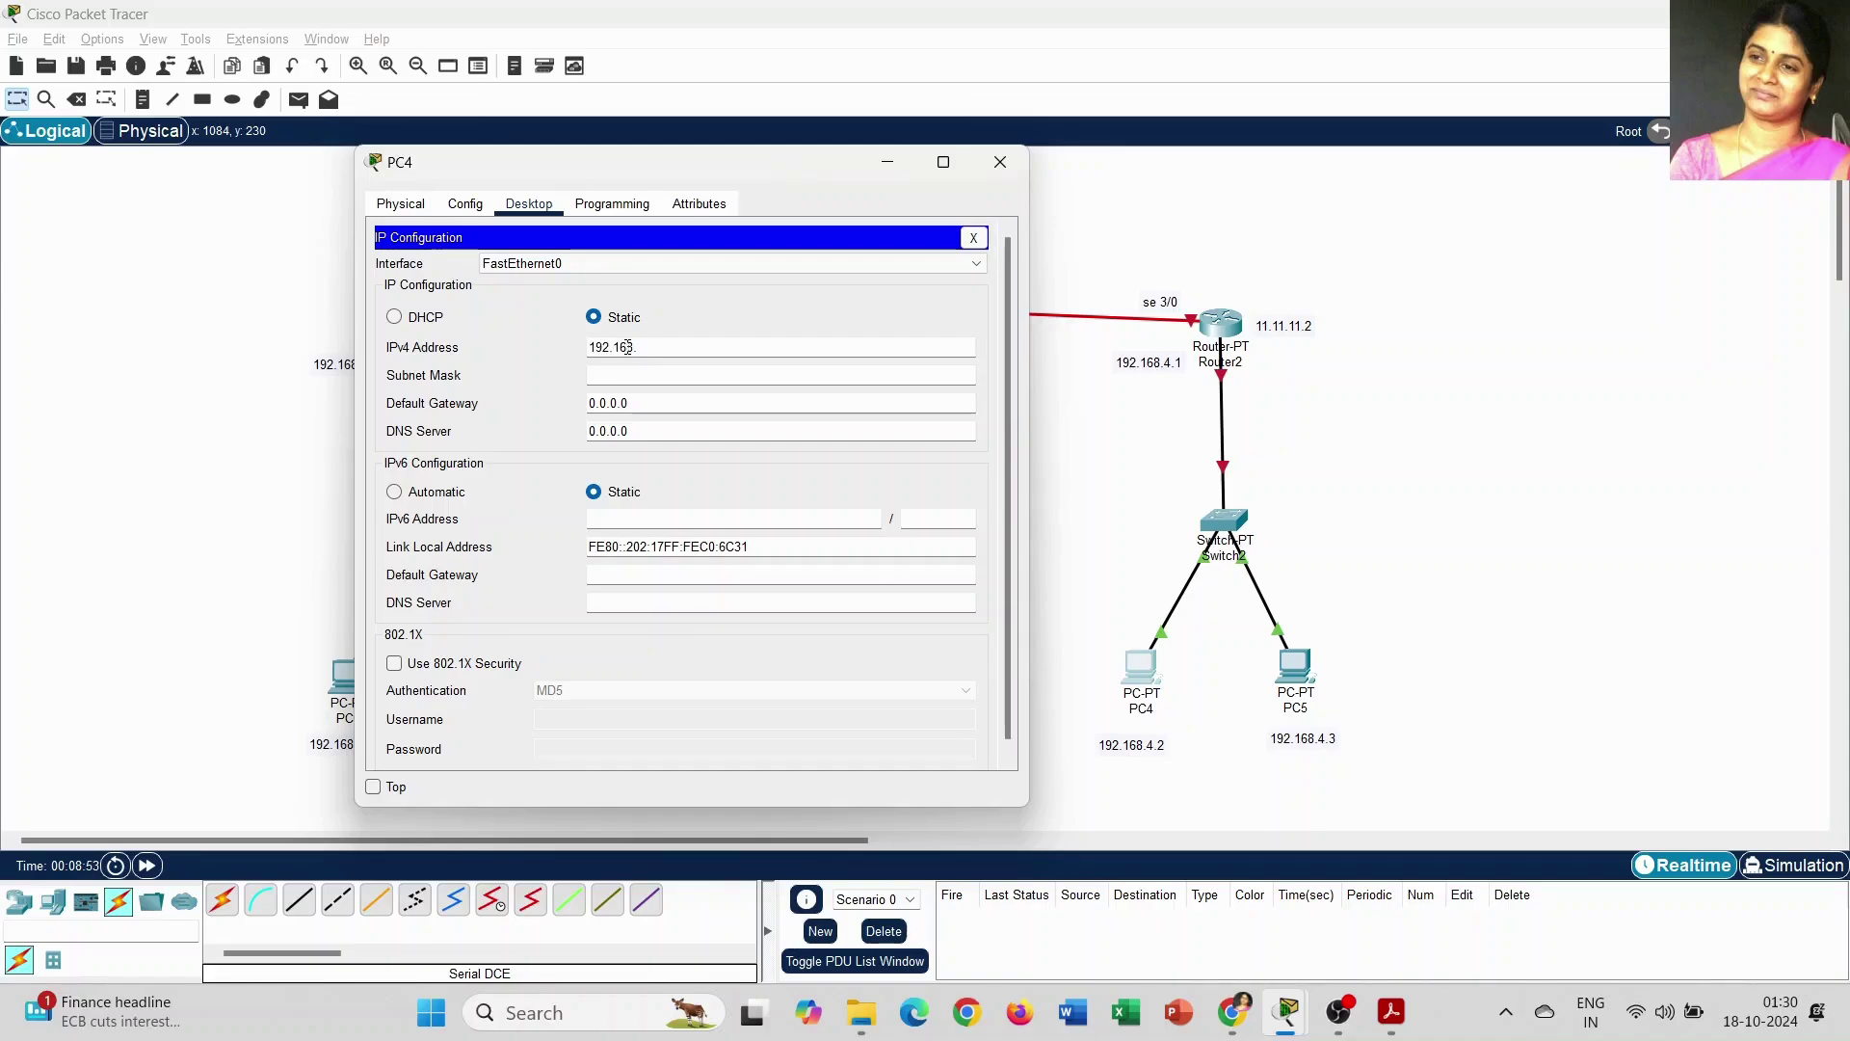
key(Tab)
key(Tab)
text(192.168.)
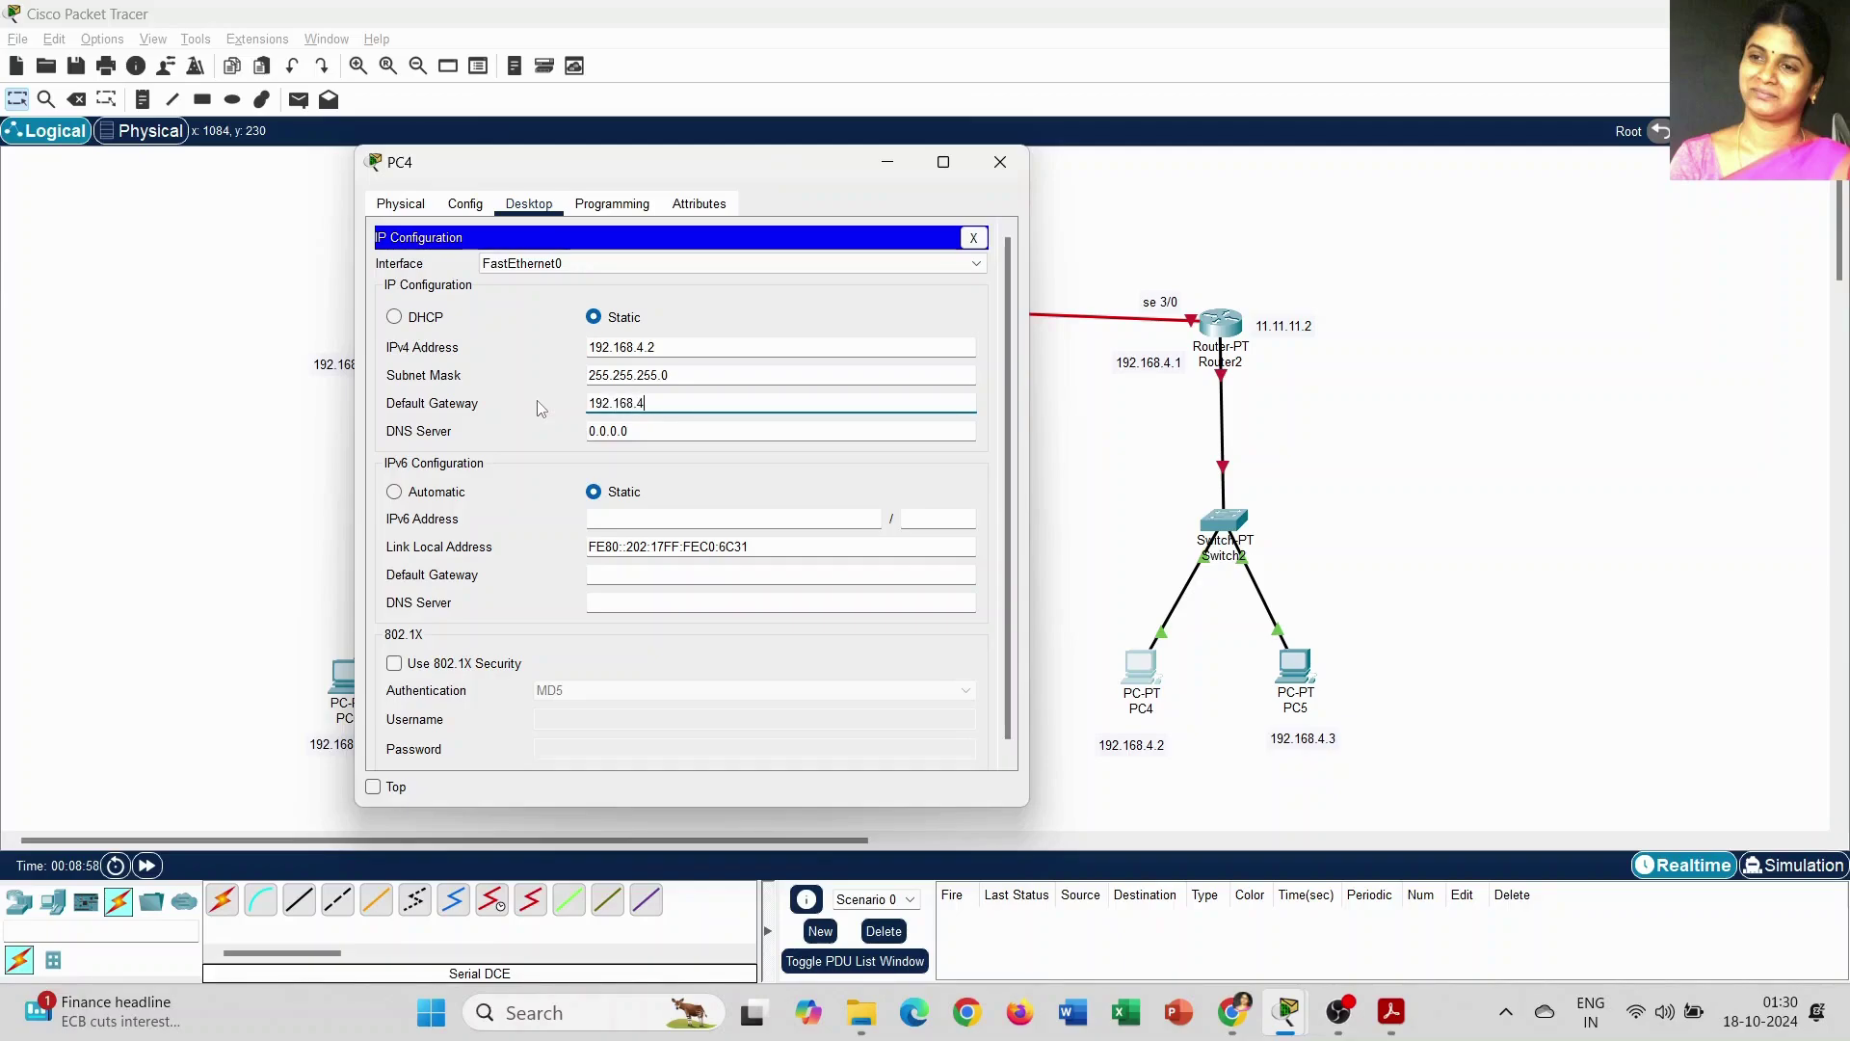
click(1000, 162)
Step: Configure PC5 with static IPv4 address 192.168.4.3, subnet mask 255.255.255.0 and default gateway 192.168.4.1
click(1295, 665)
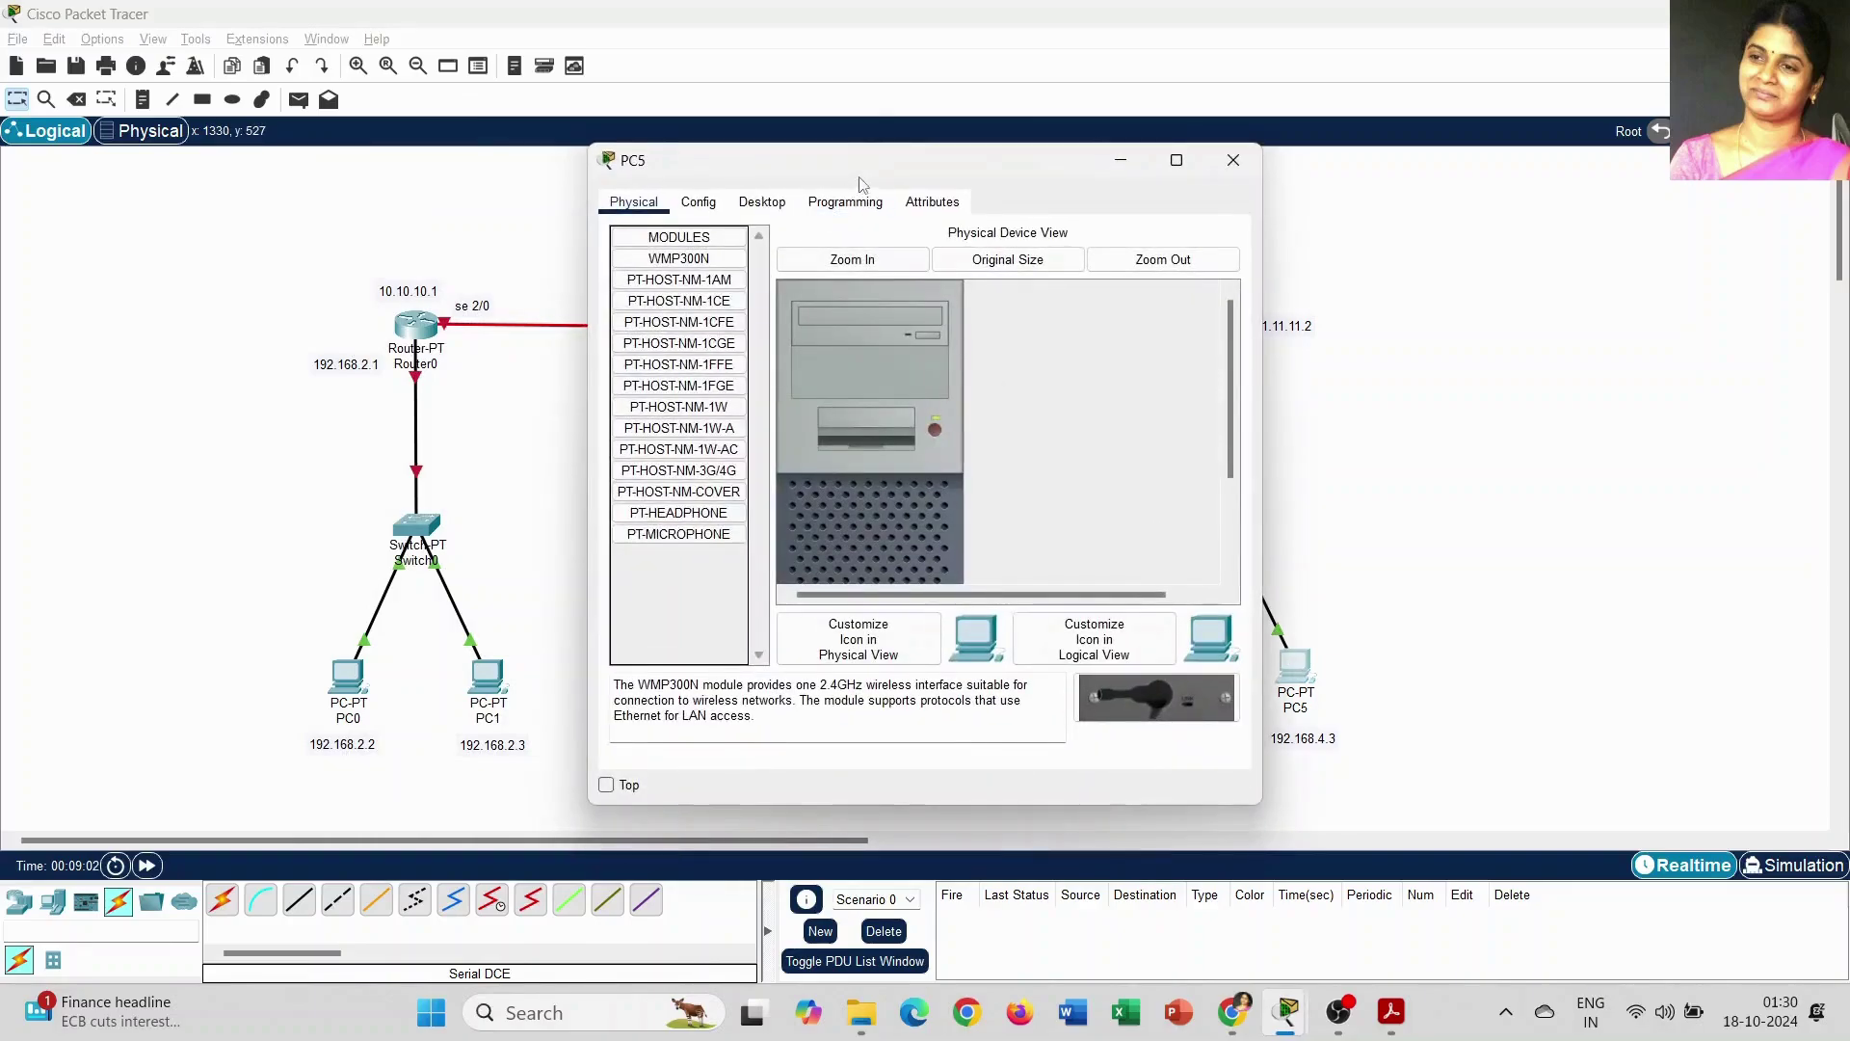
drag(882, 159, 588, 157)
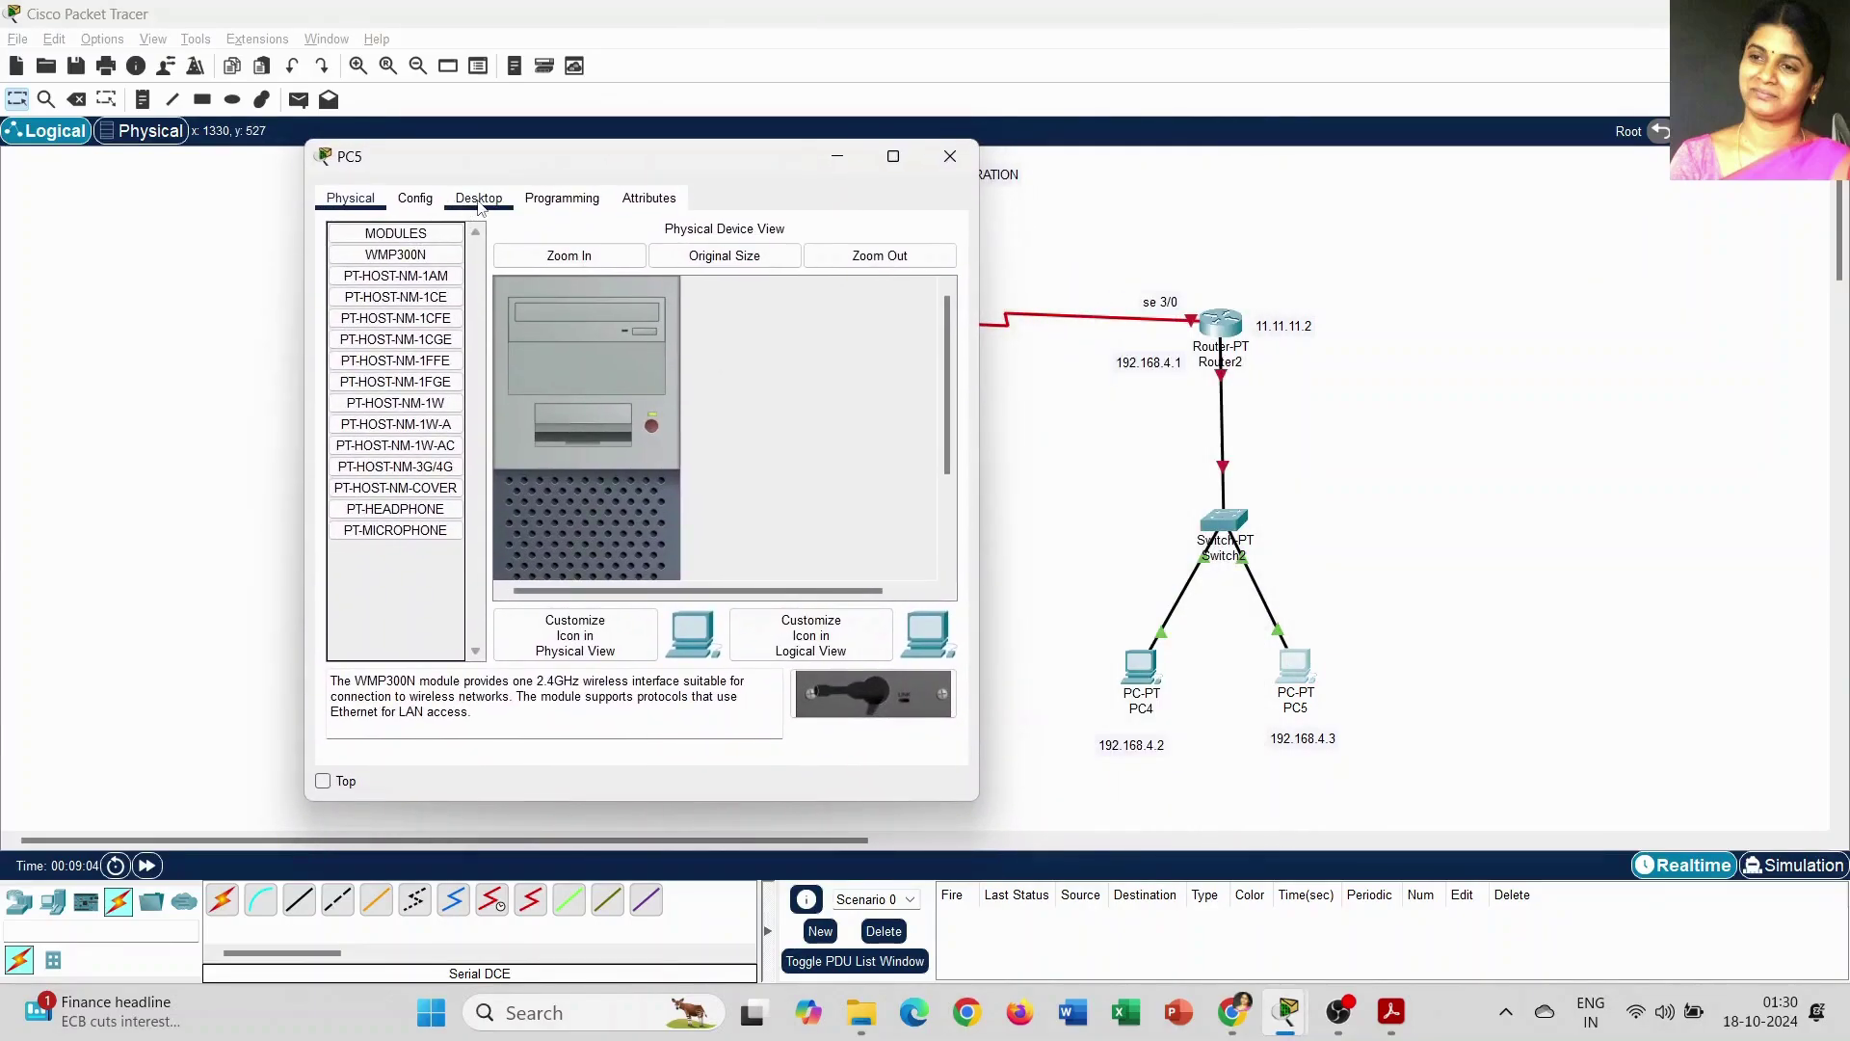
click(479, 198)
click(403, 316)
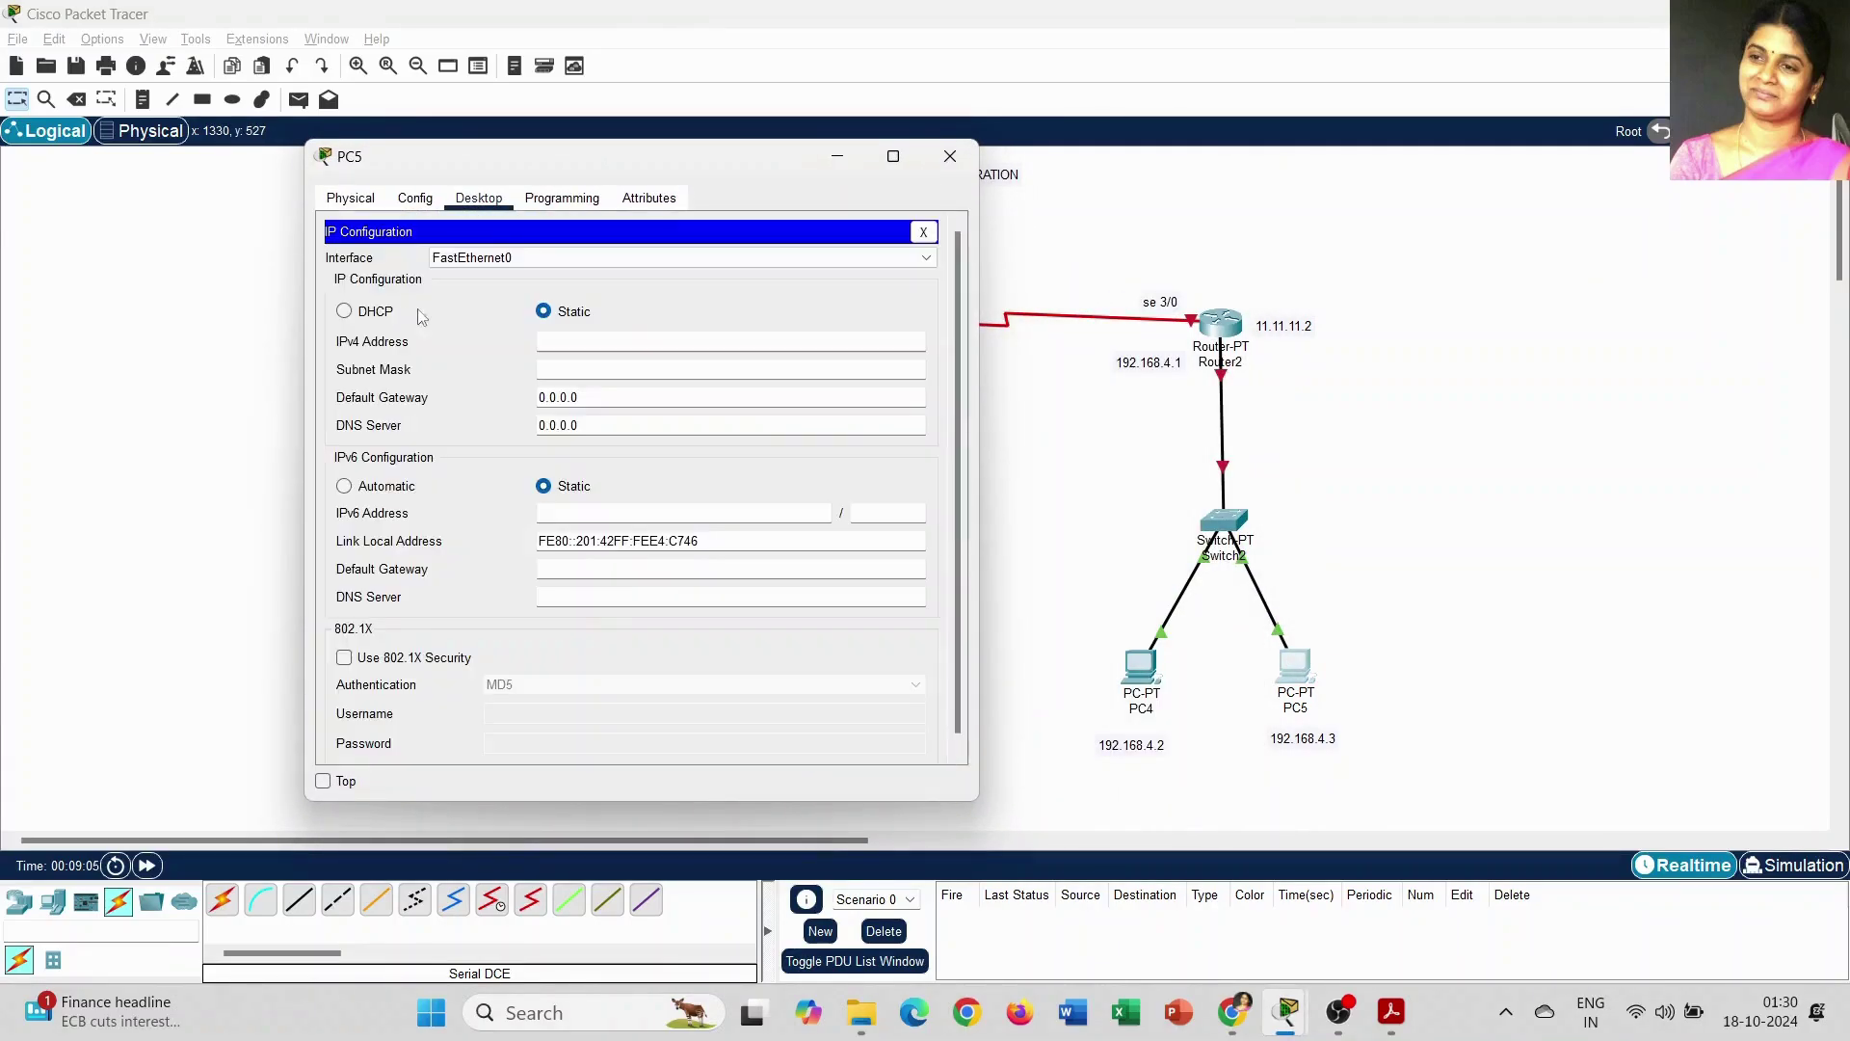
click(564, 342)
text(192.168.4.3)
key(Tab)
key(Tab)
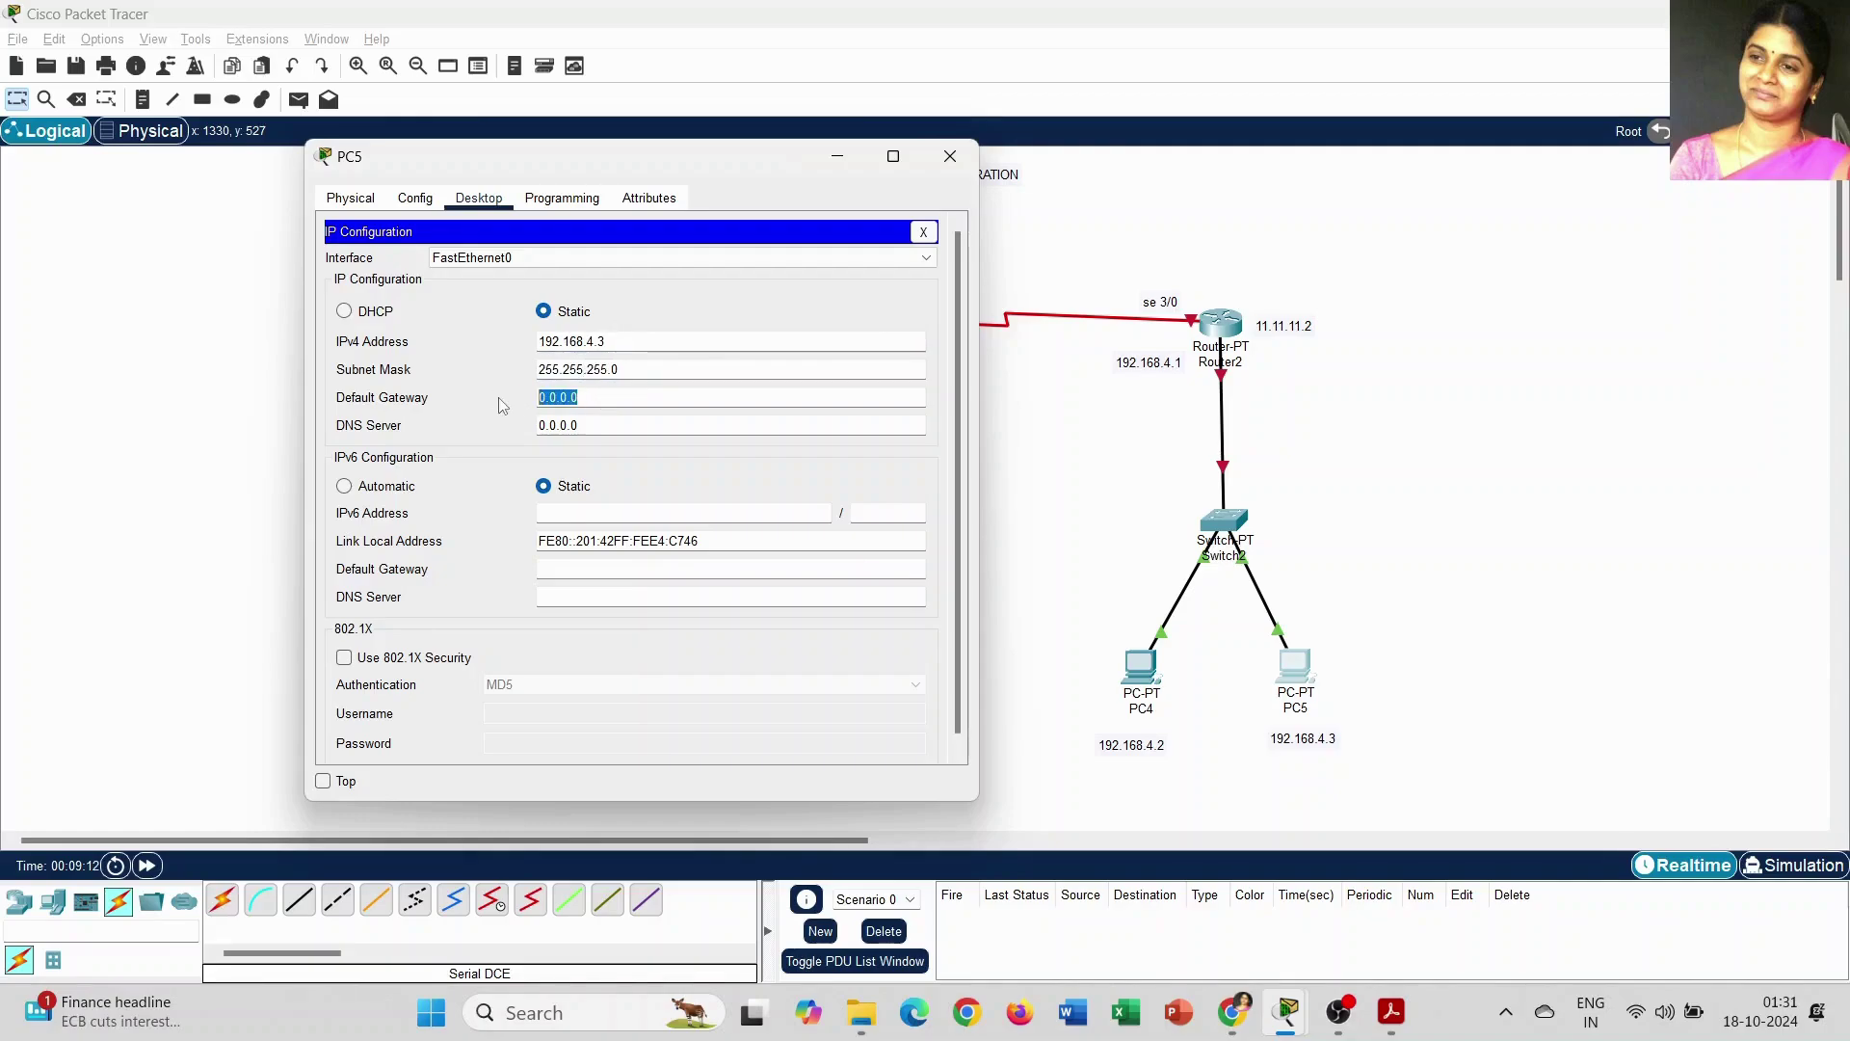
text(192.168.4.1)
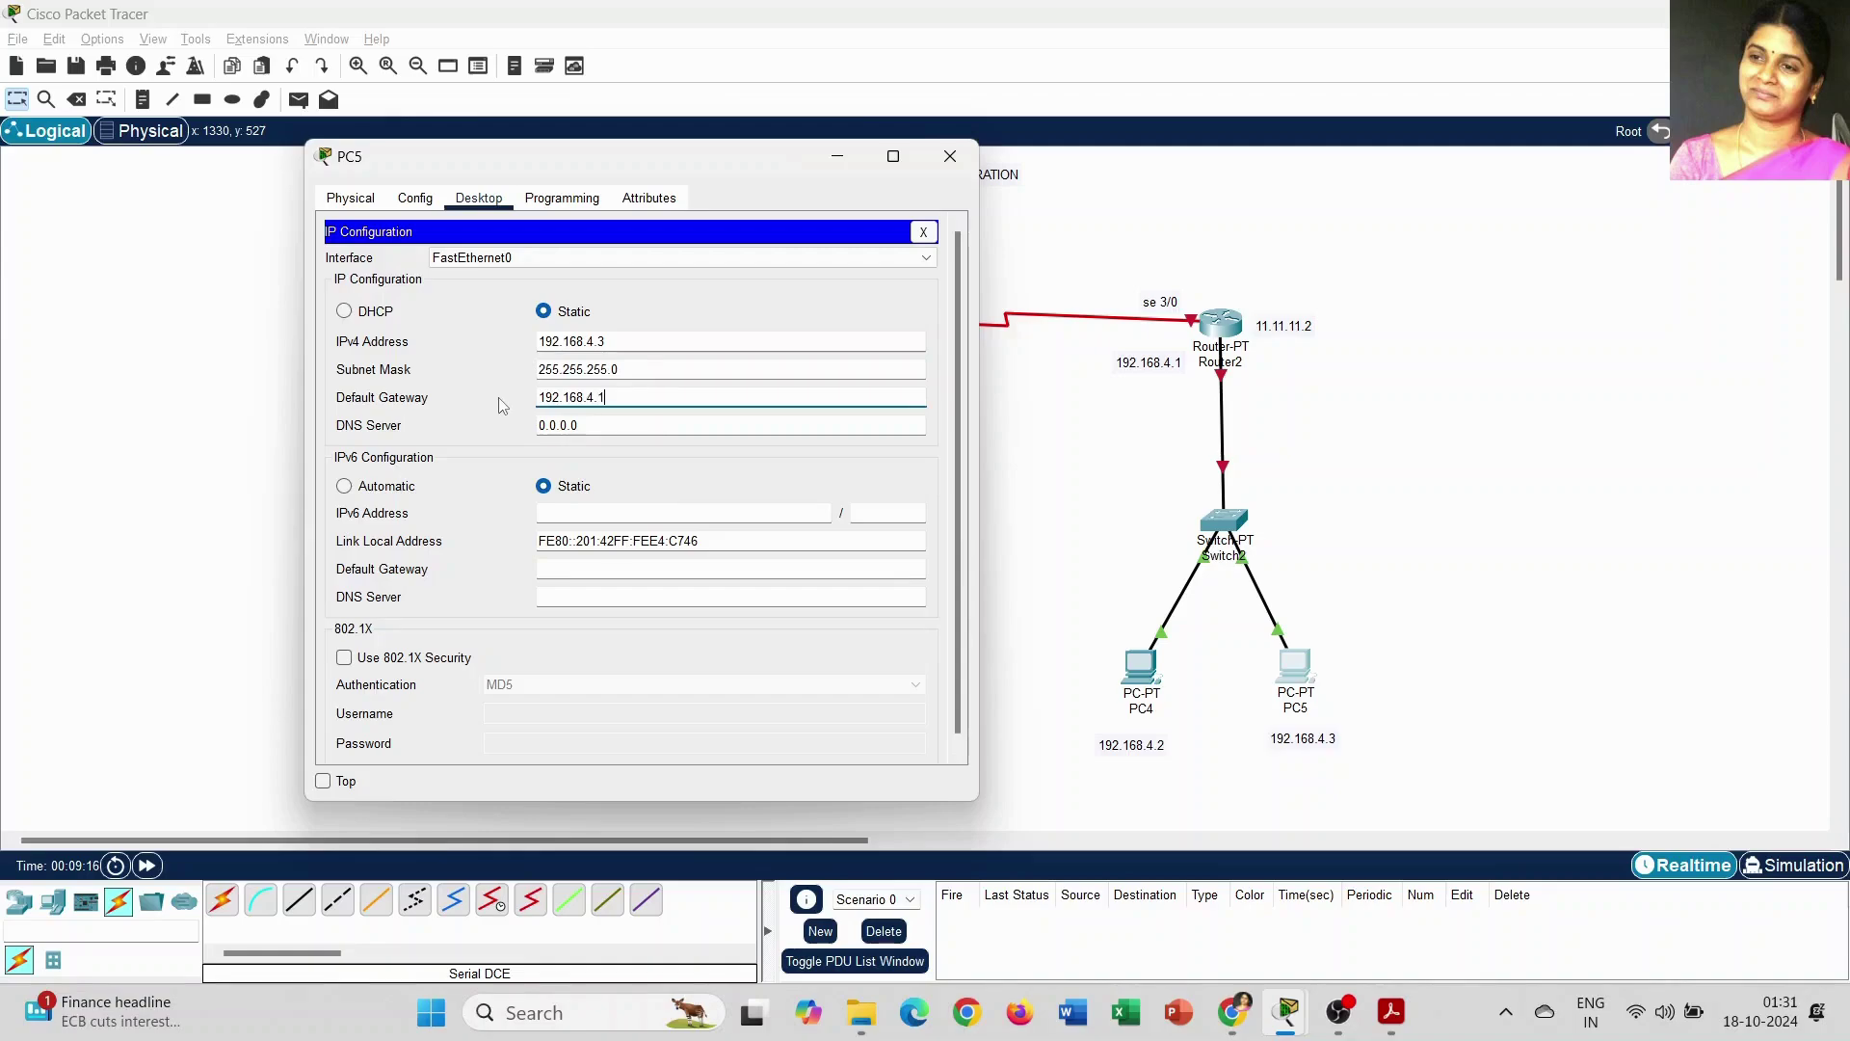
click(941, 170)
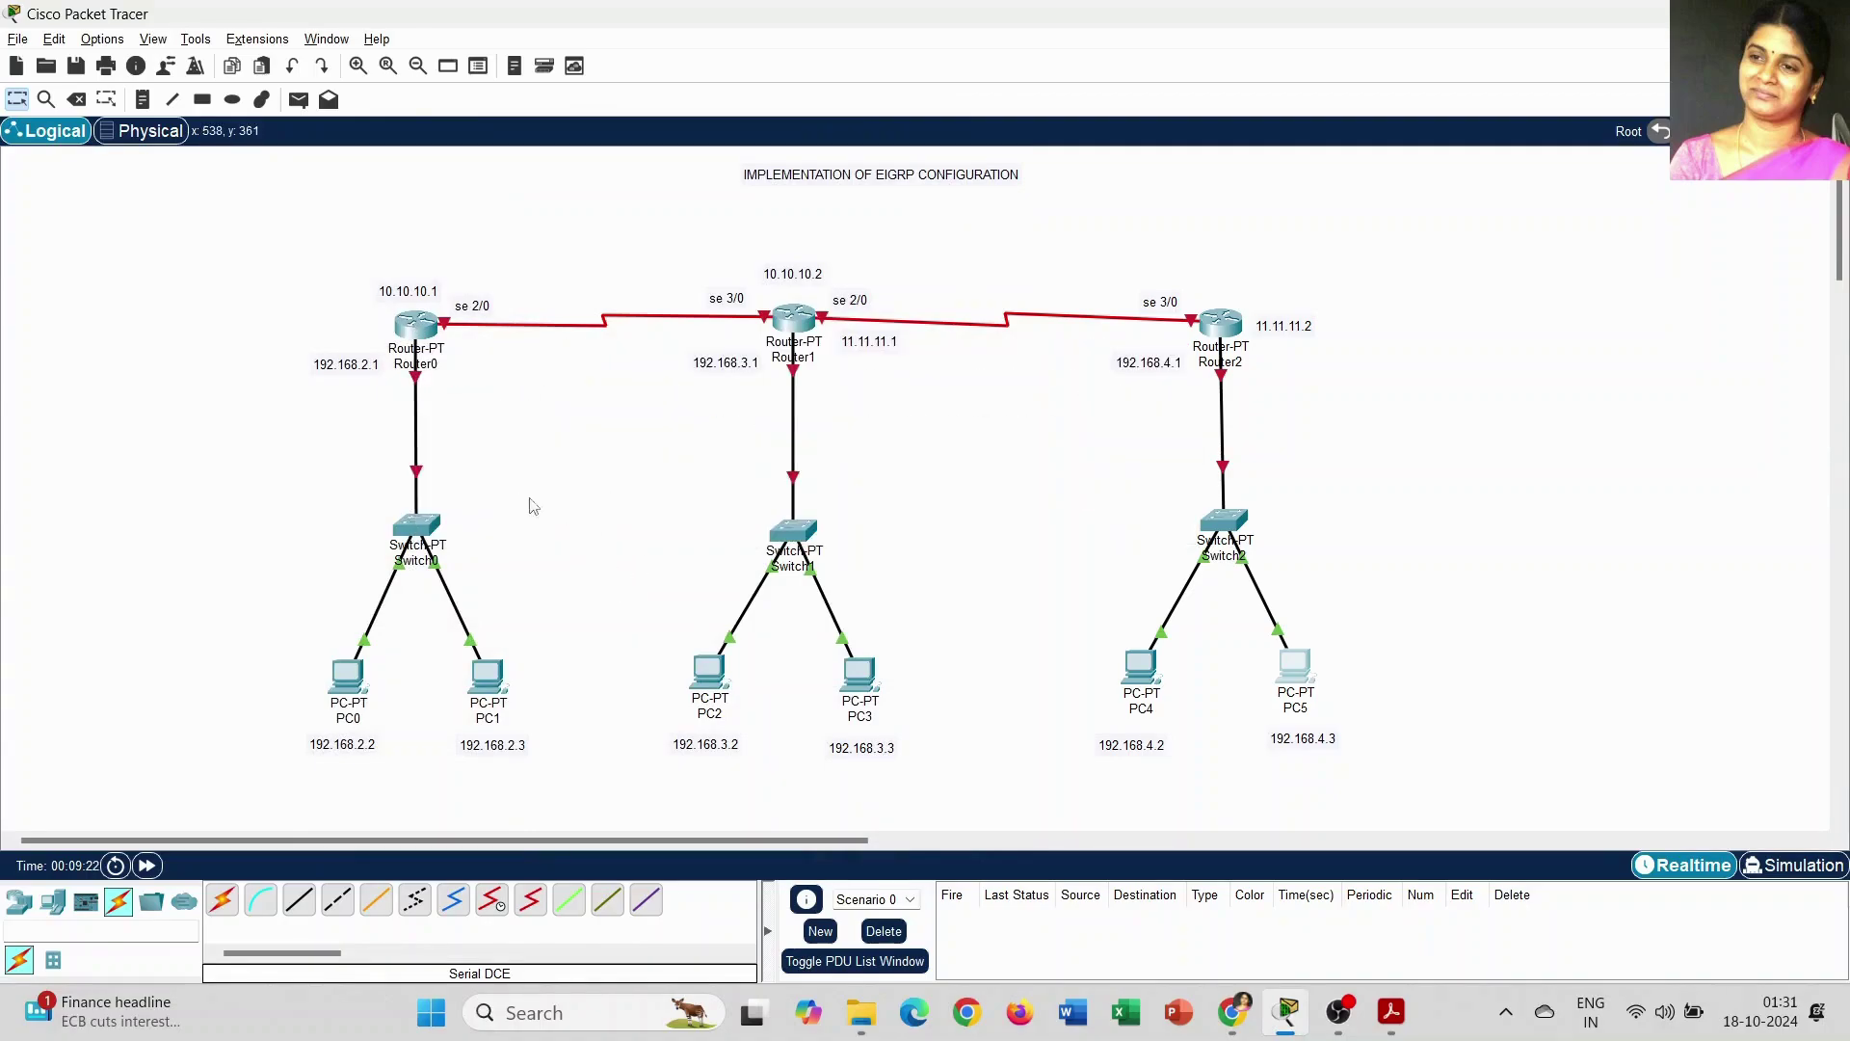
click(415, 326)
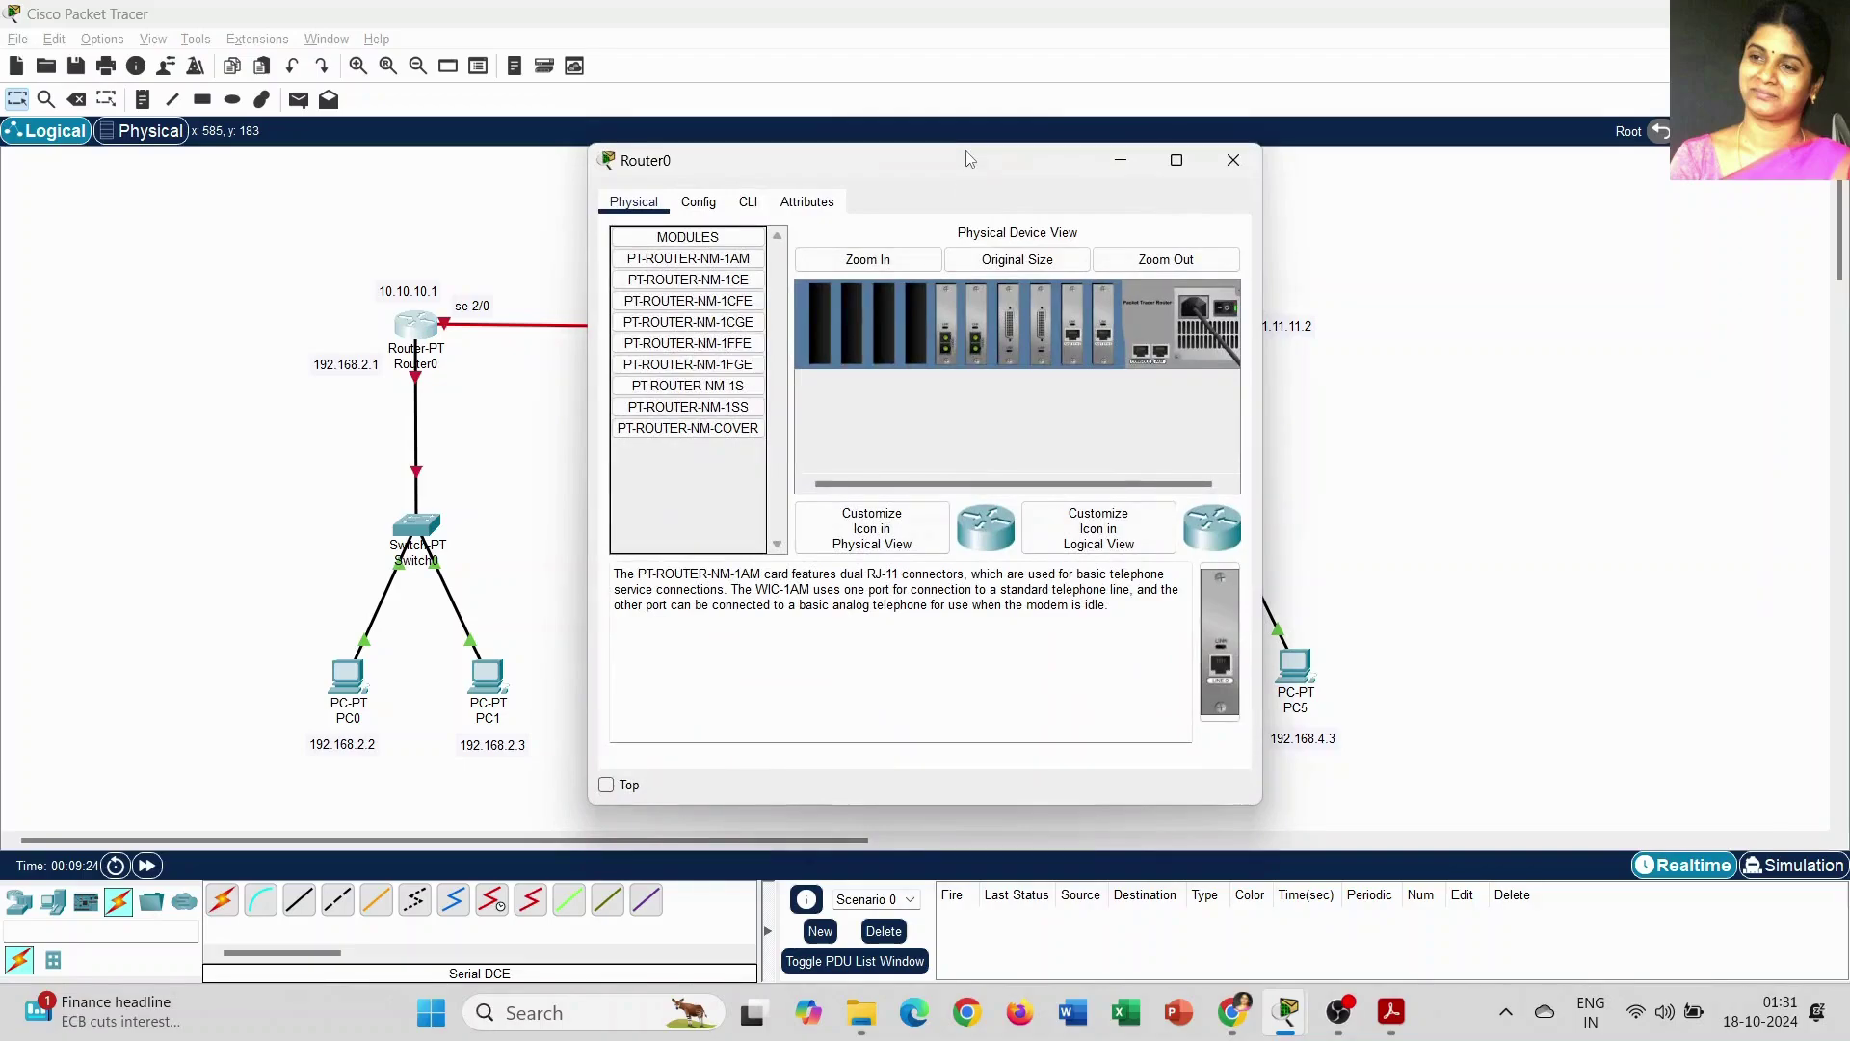
drag(968, 157, 1038, 153)
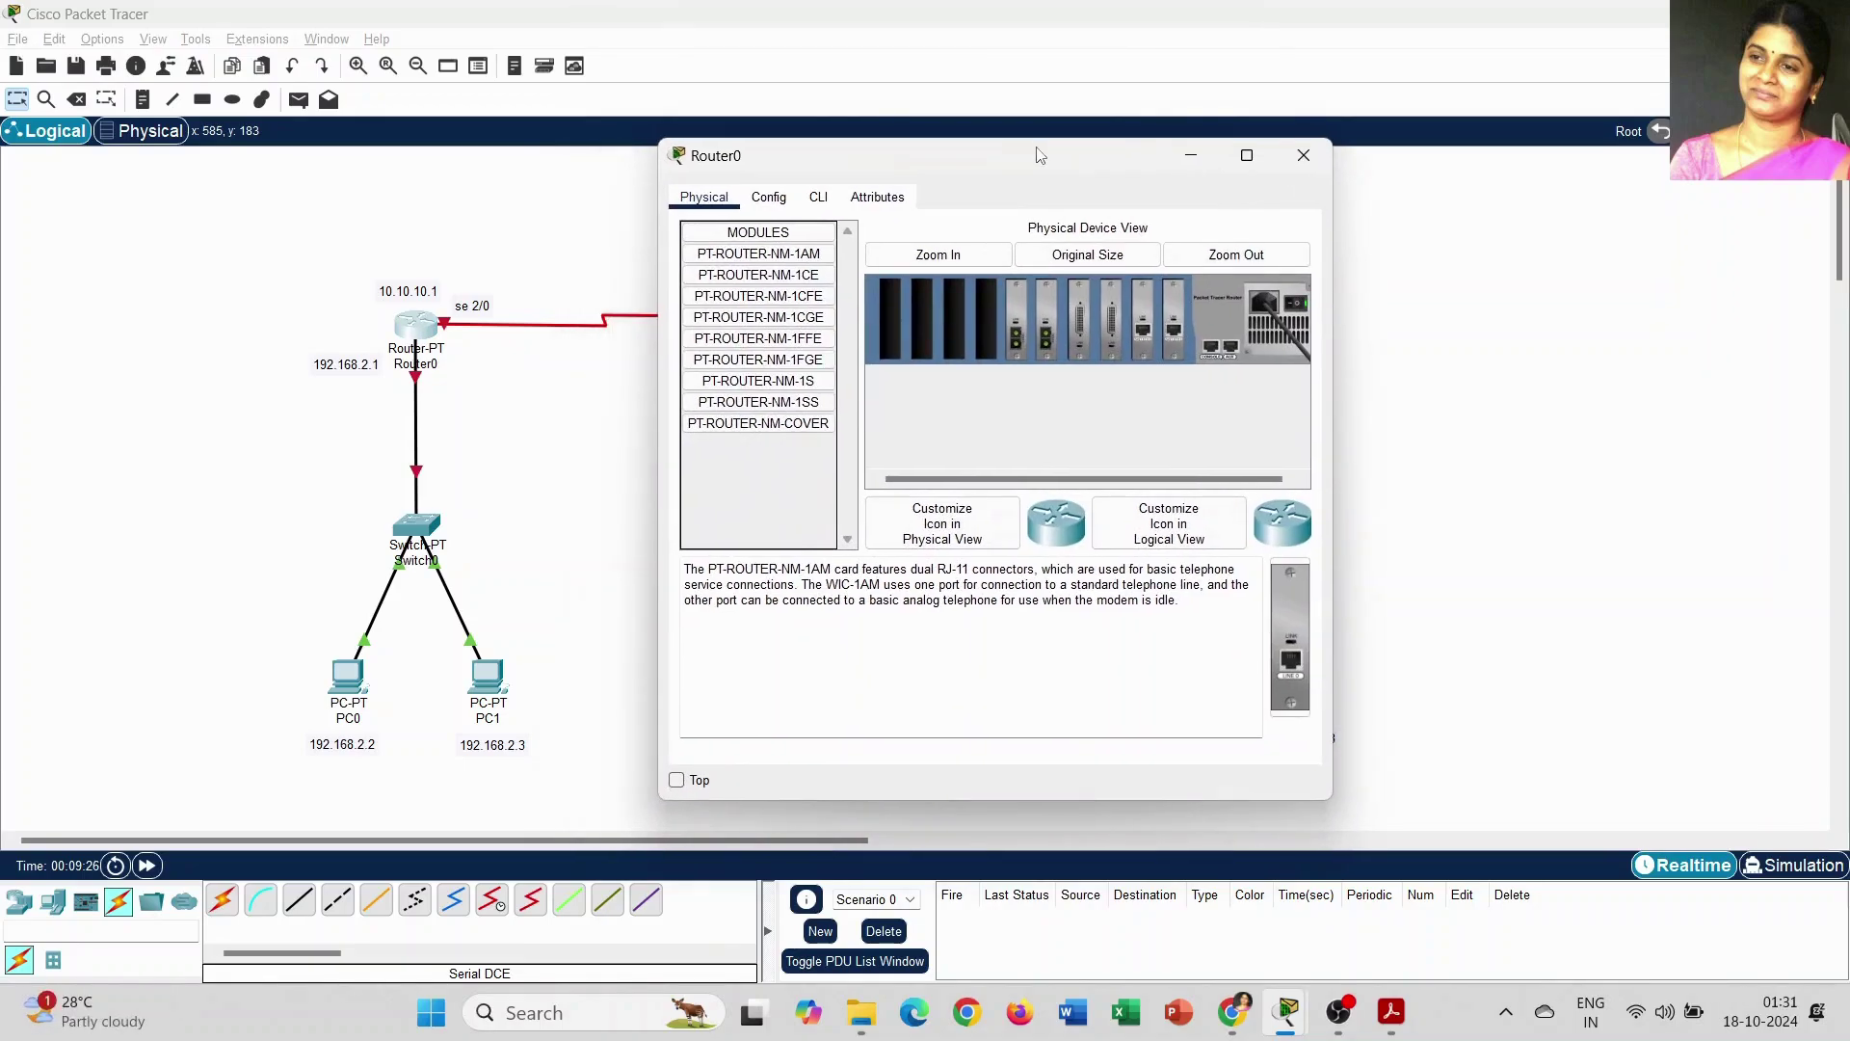
click(780, 201)
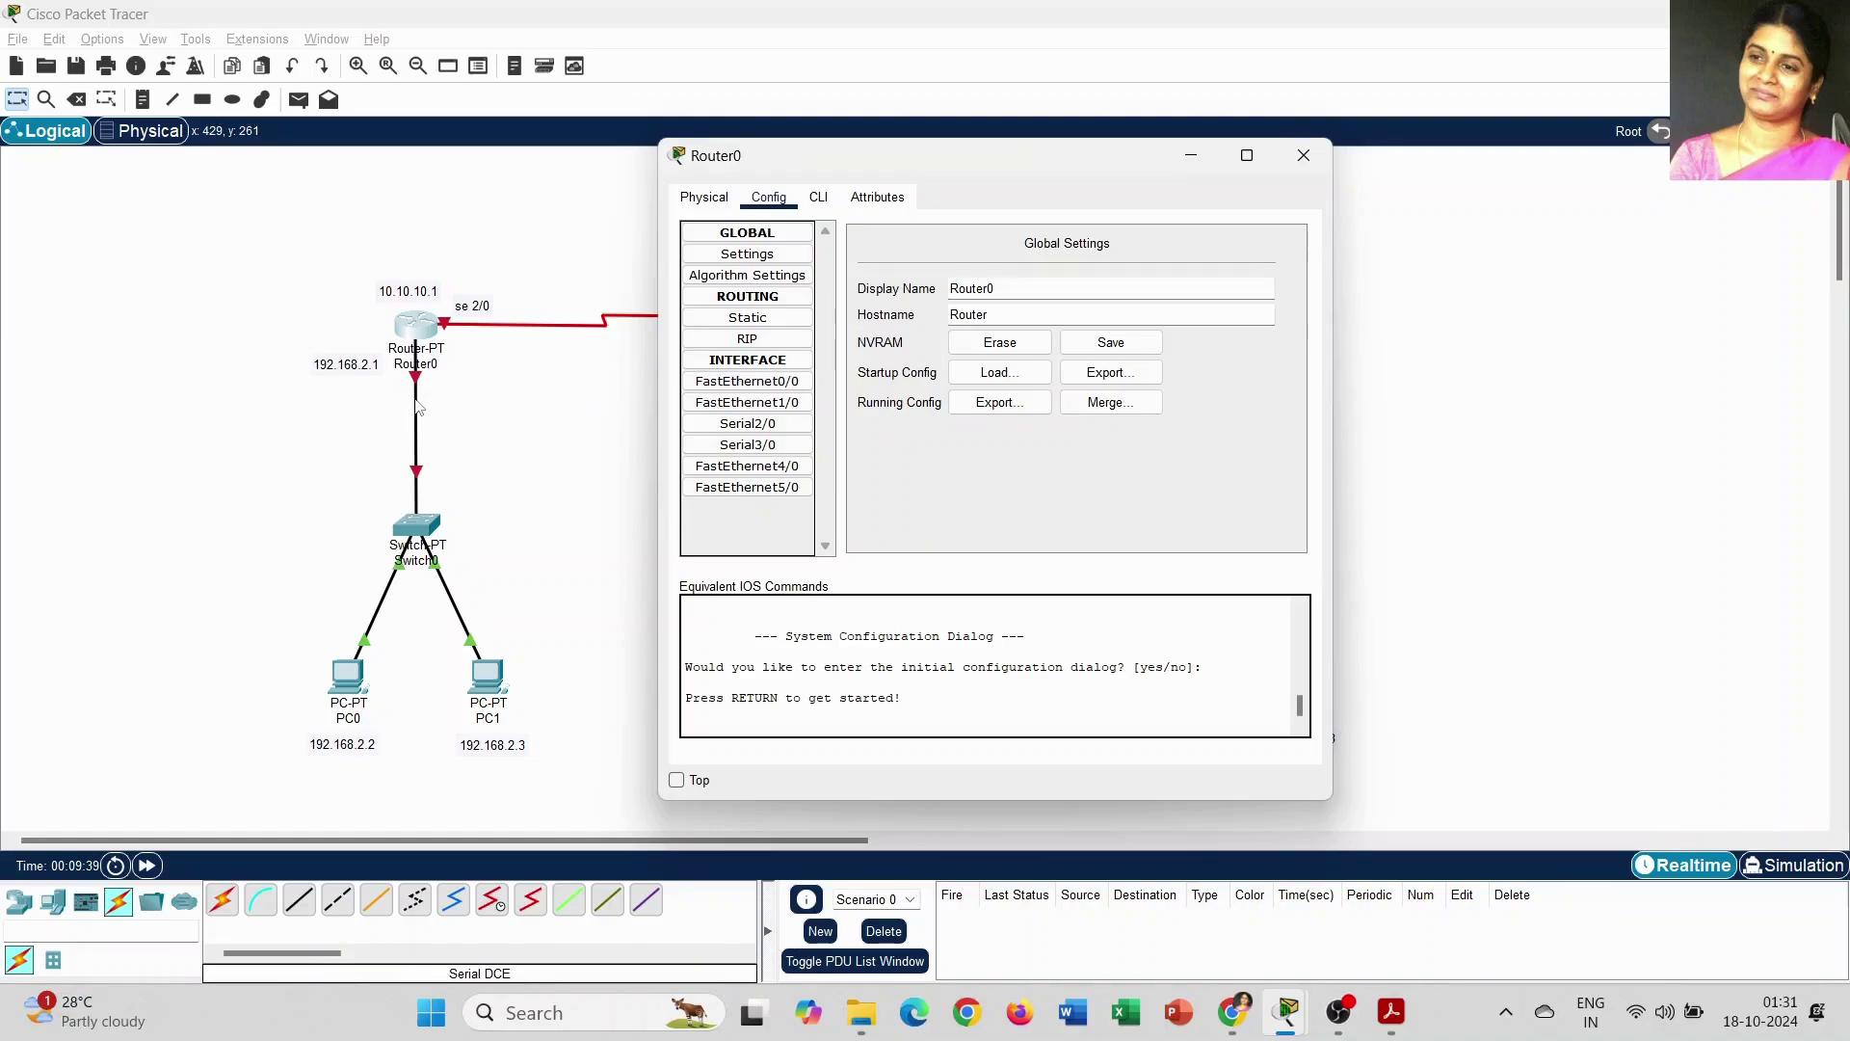
click(1303, 156)
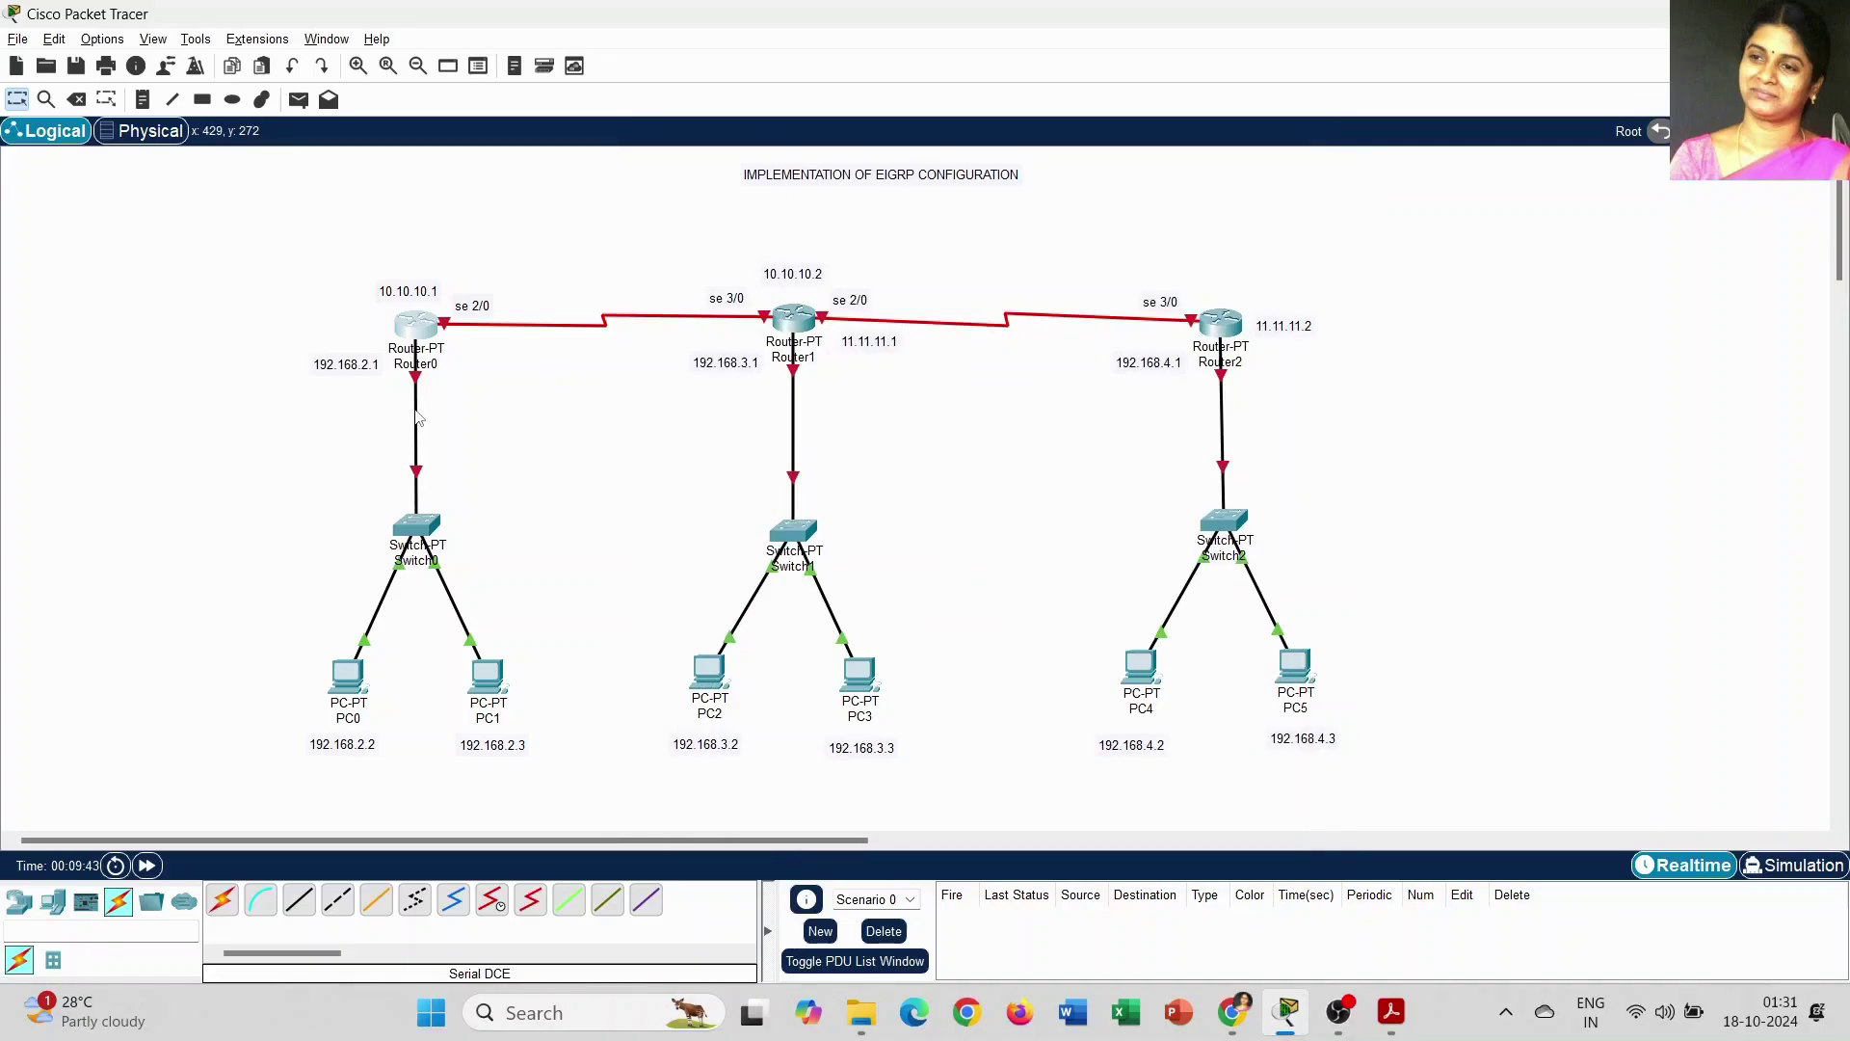
Step: Configure Router0's FastEthernet0/0 with IPv4 address 192.168.2.1 and subnet mask 255.255.255.0, and turn the port on
mouse_move(419, 416)
mouse_move(798, 412)
click(417, 326)
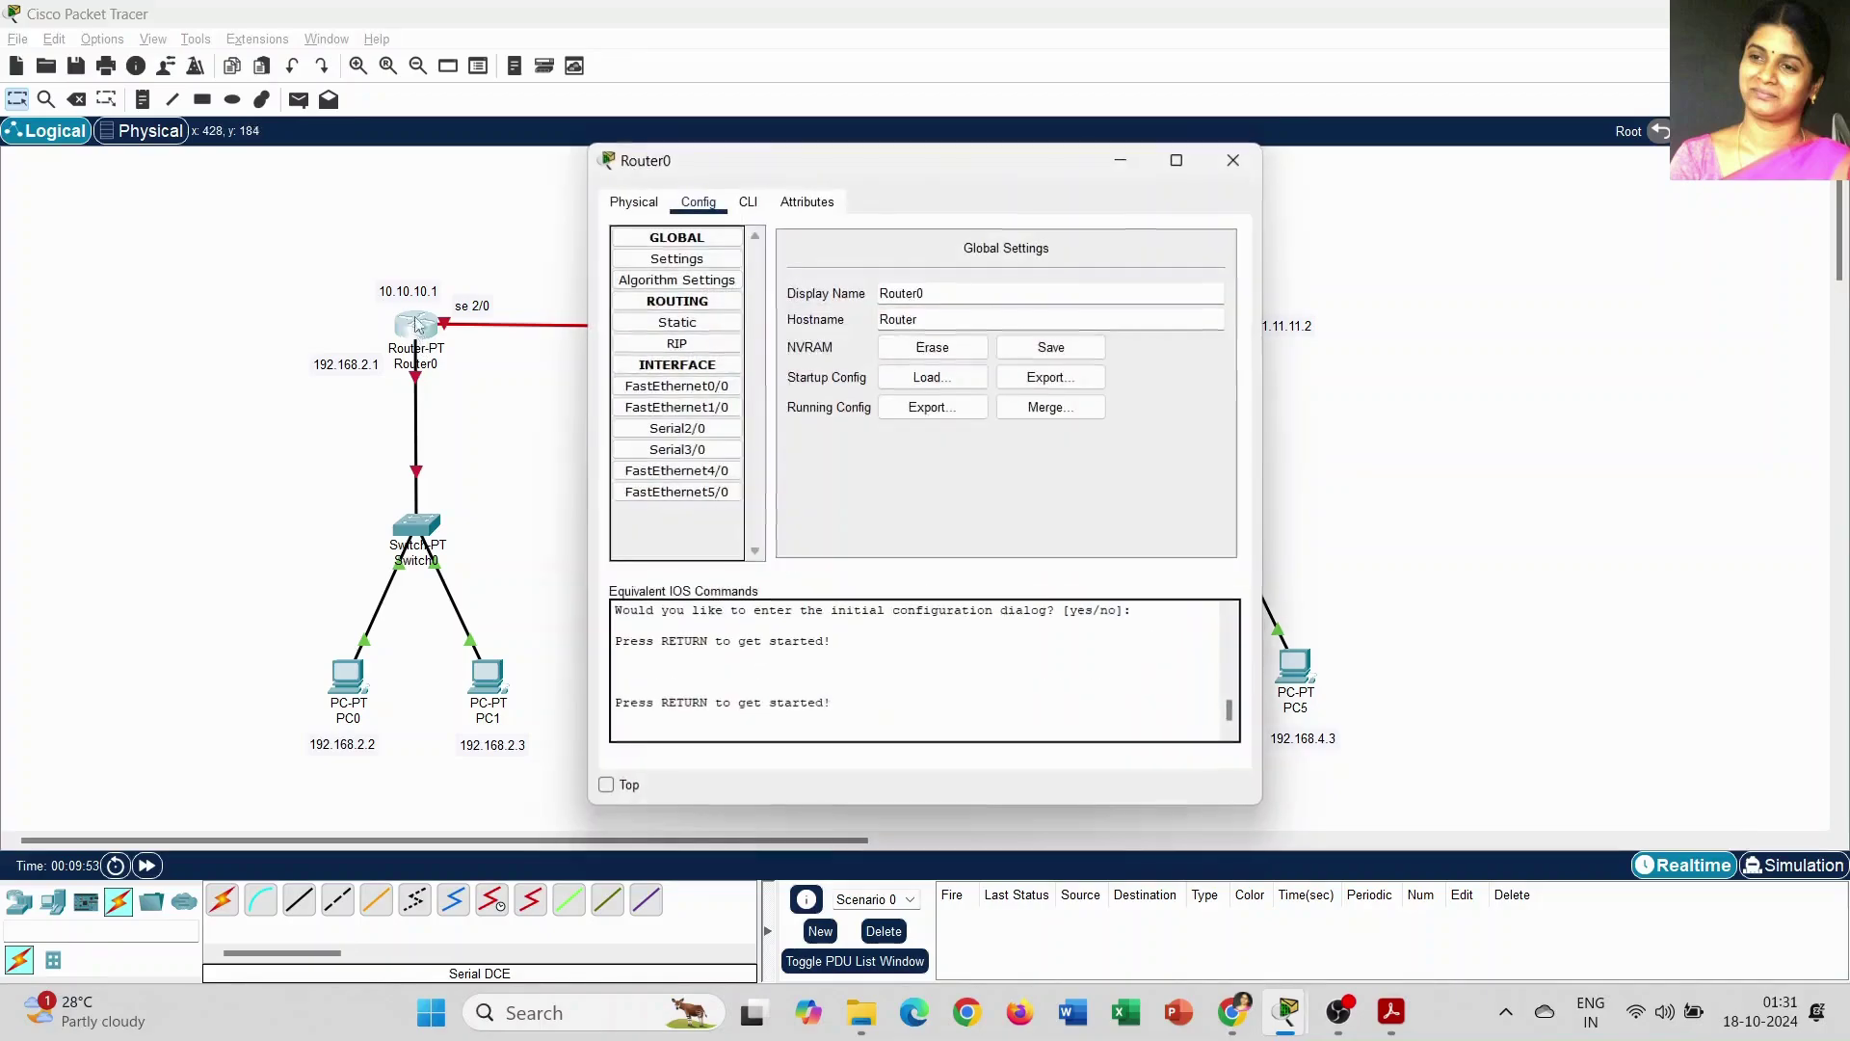
drag(959, 167, 987, 167)
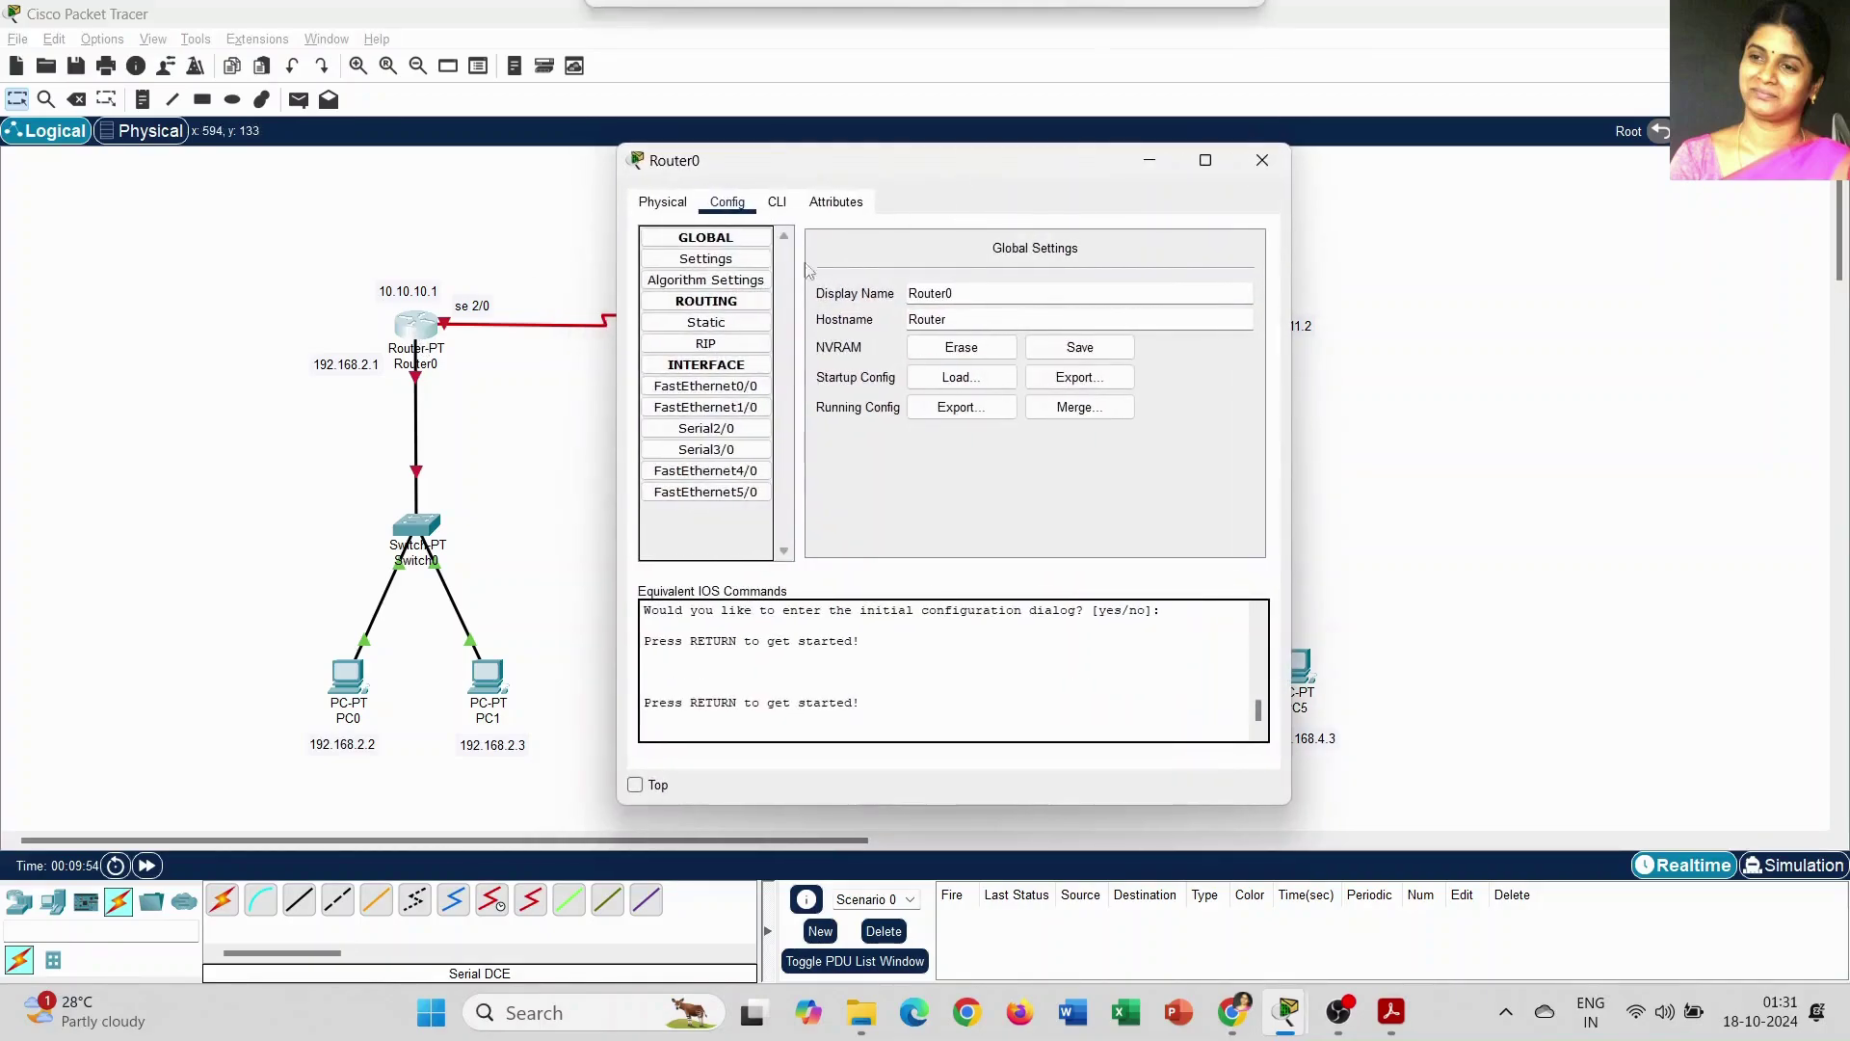
click(715, 387)
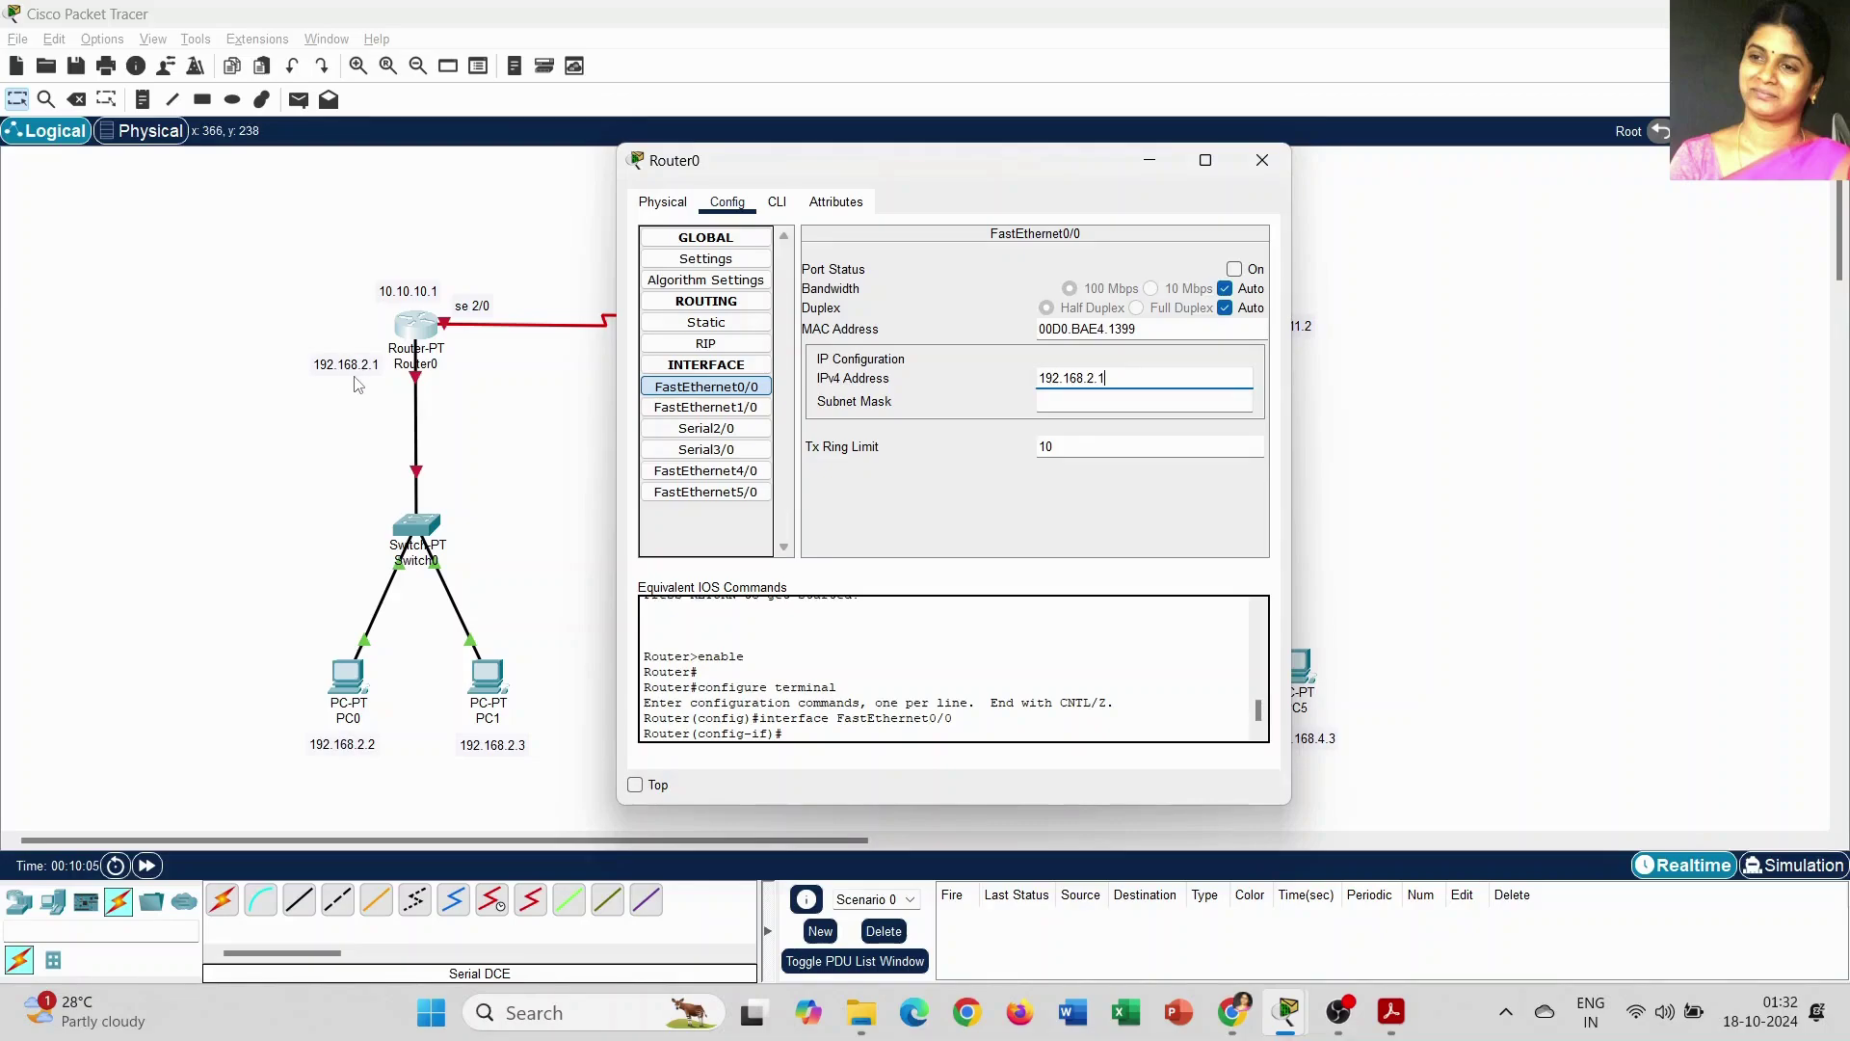
click(1177, 398)
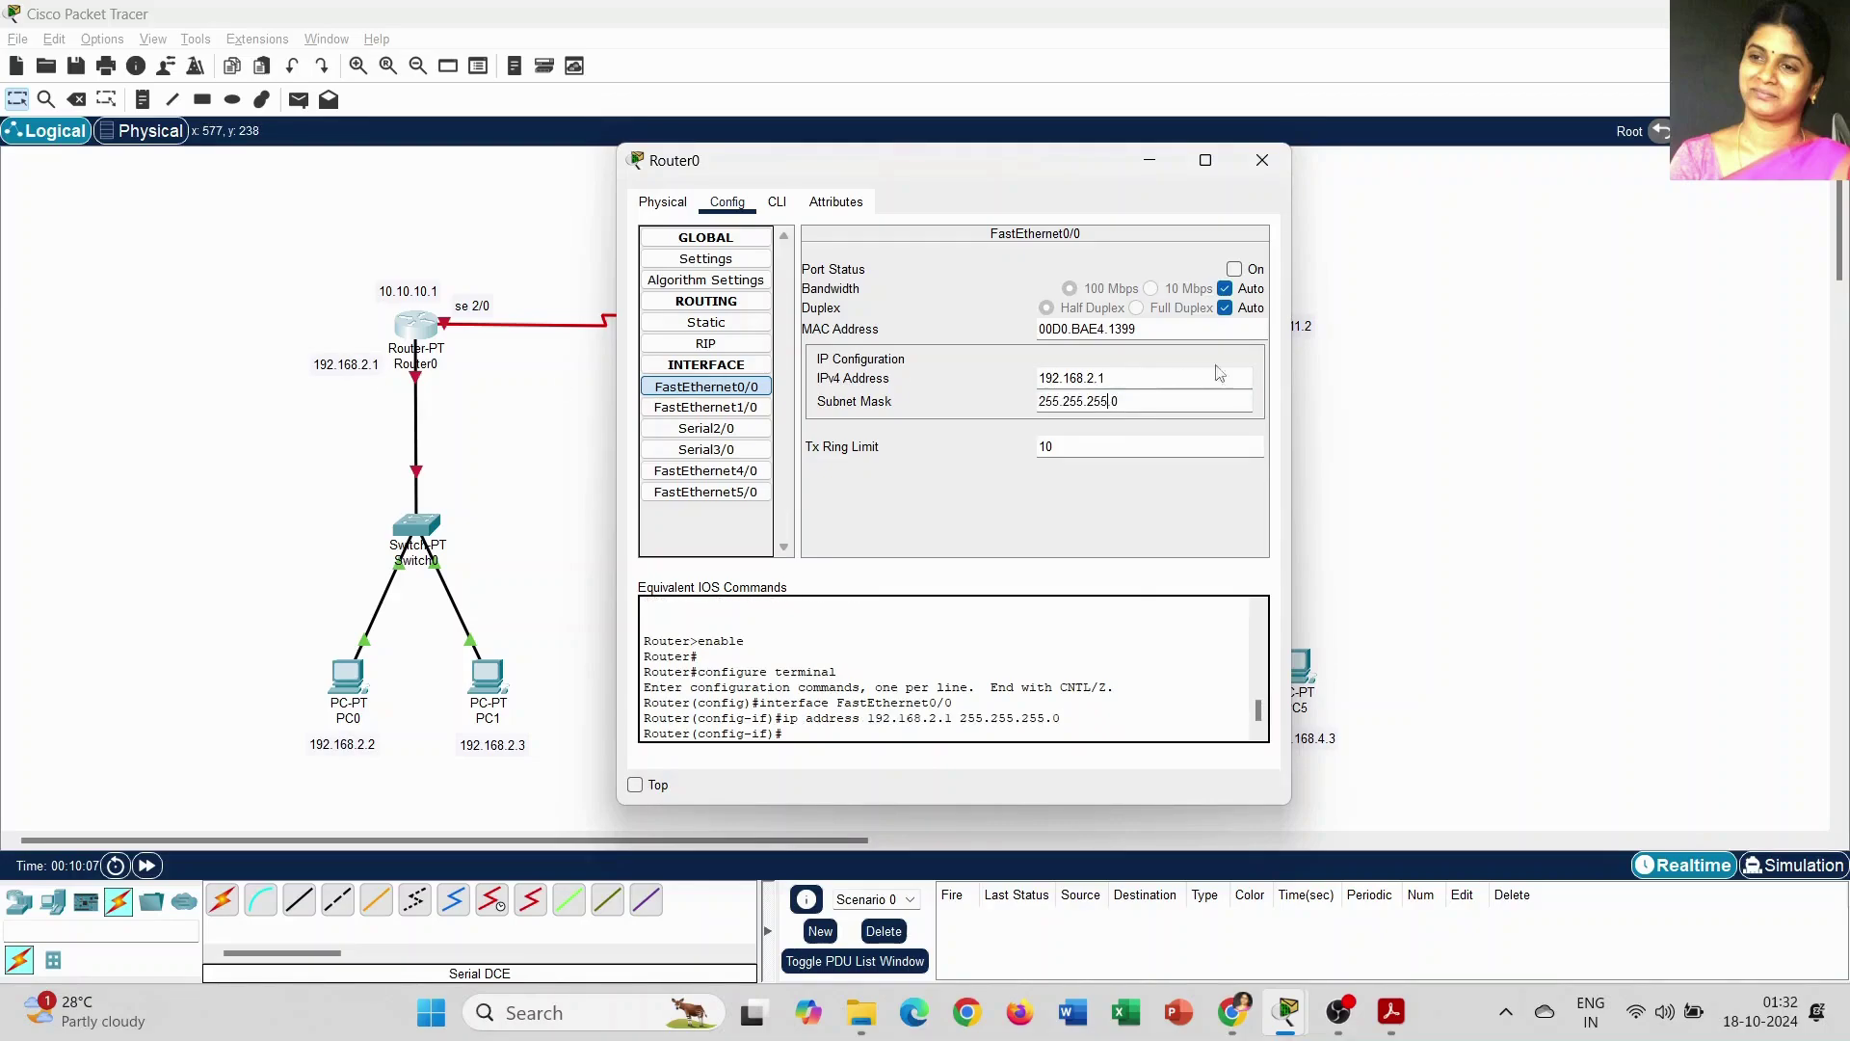
click(1235, 270)
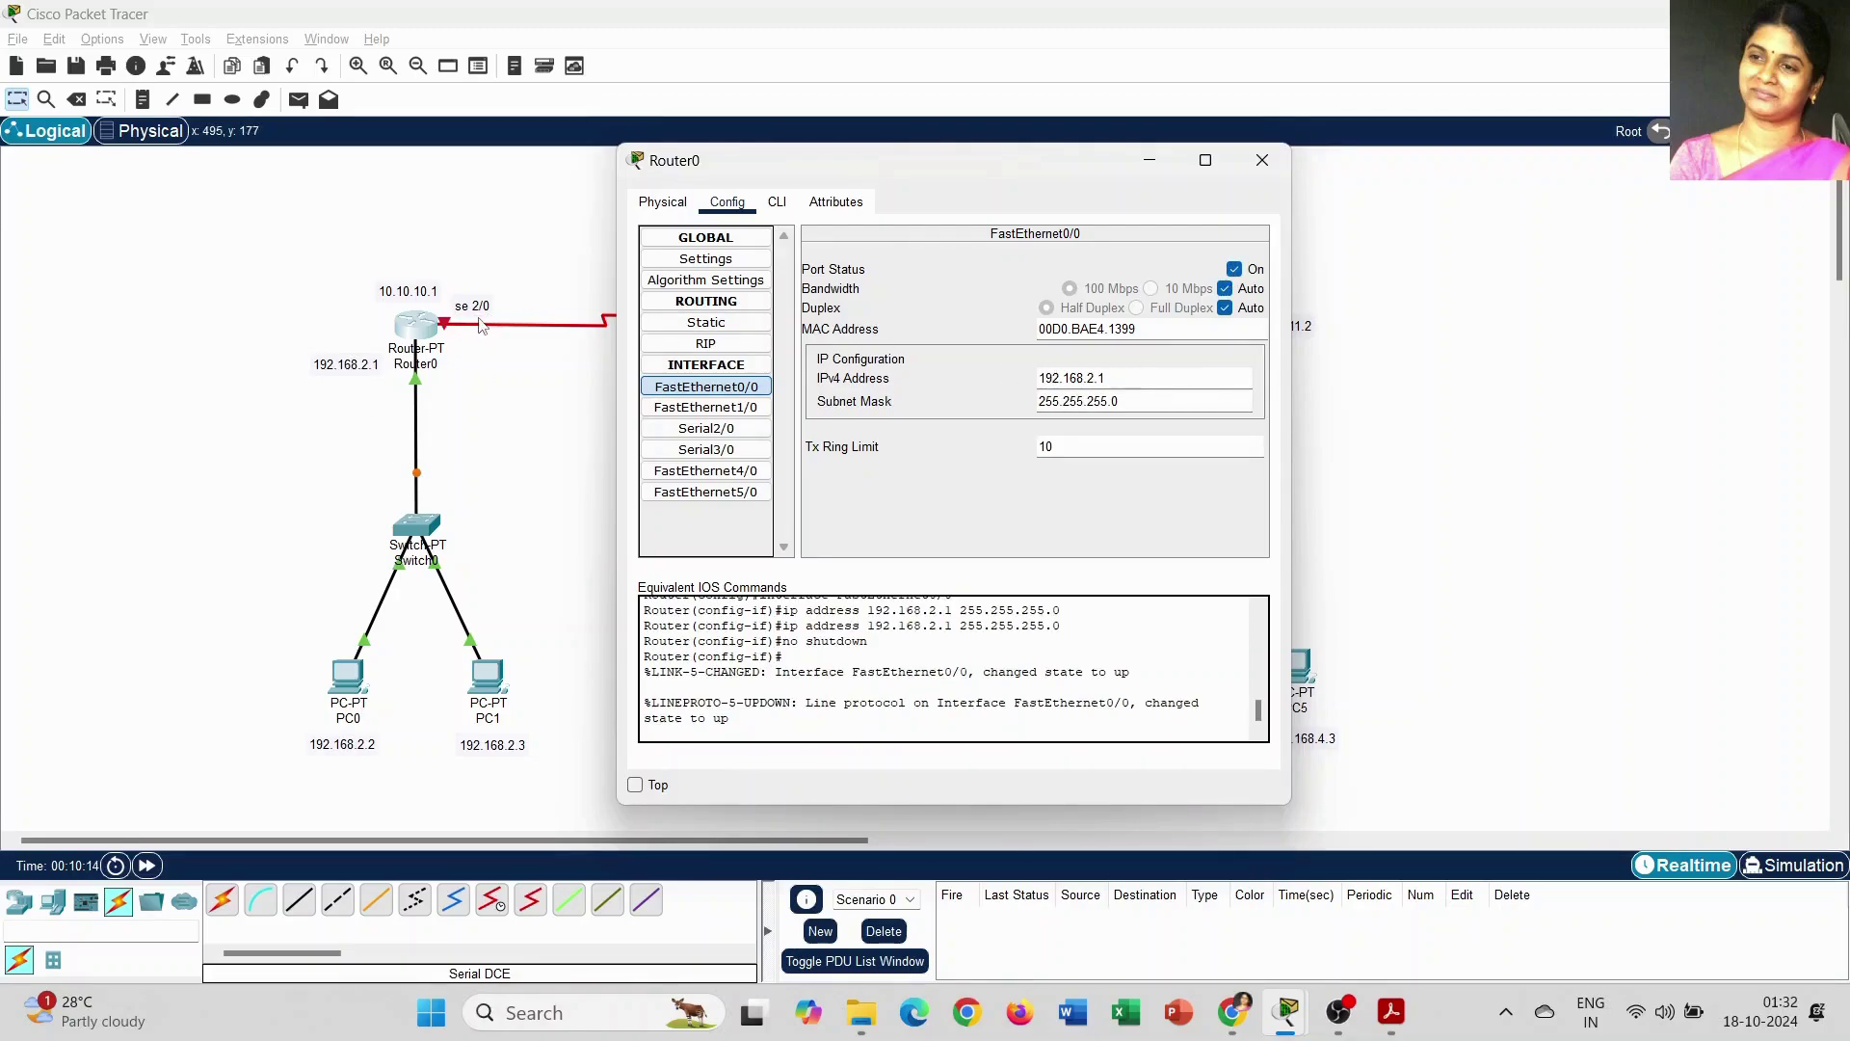
Step: Configure Router0's Serial2/0 with IPv4 address 10.10.10.1 and subnet mask 255.0.0.0, turn the port on, and close the router's settings
click(707, 428)
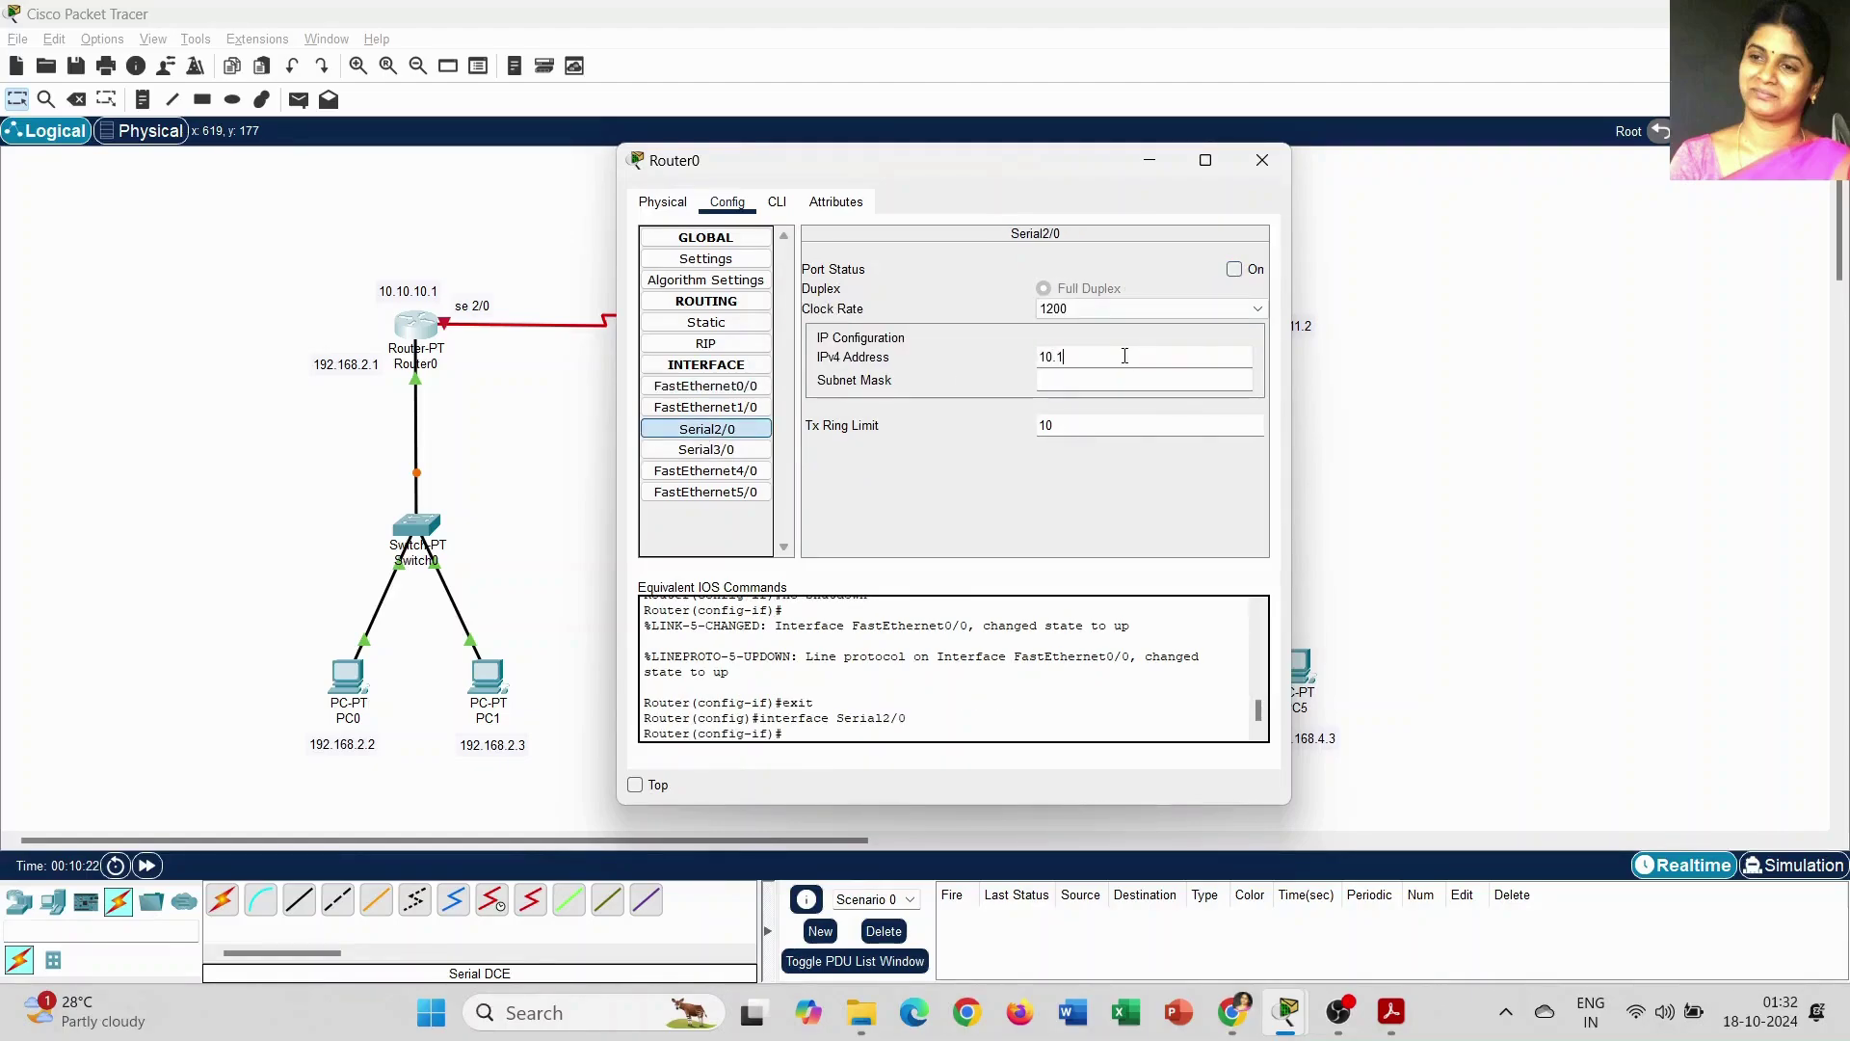
click(1125, 356)
text(10.10.10.1)
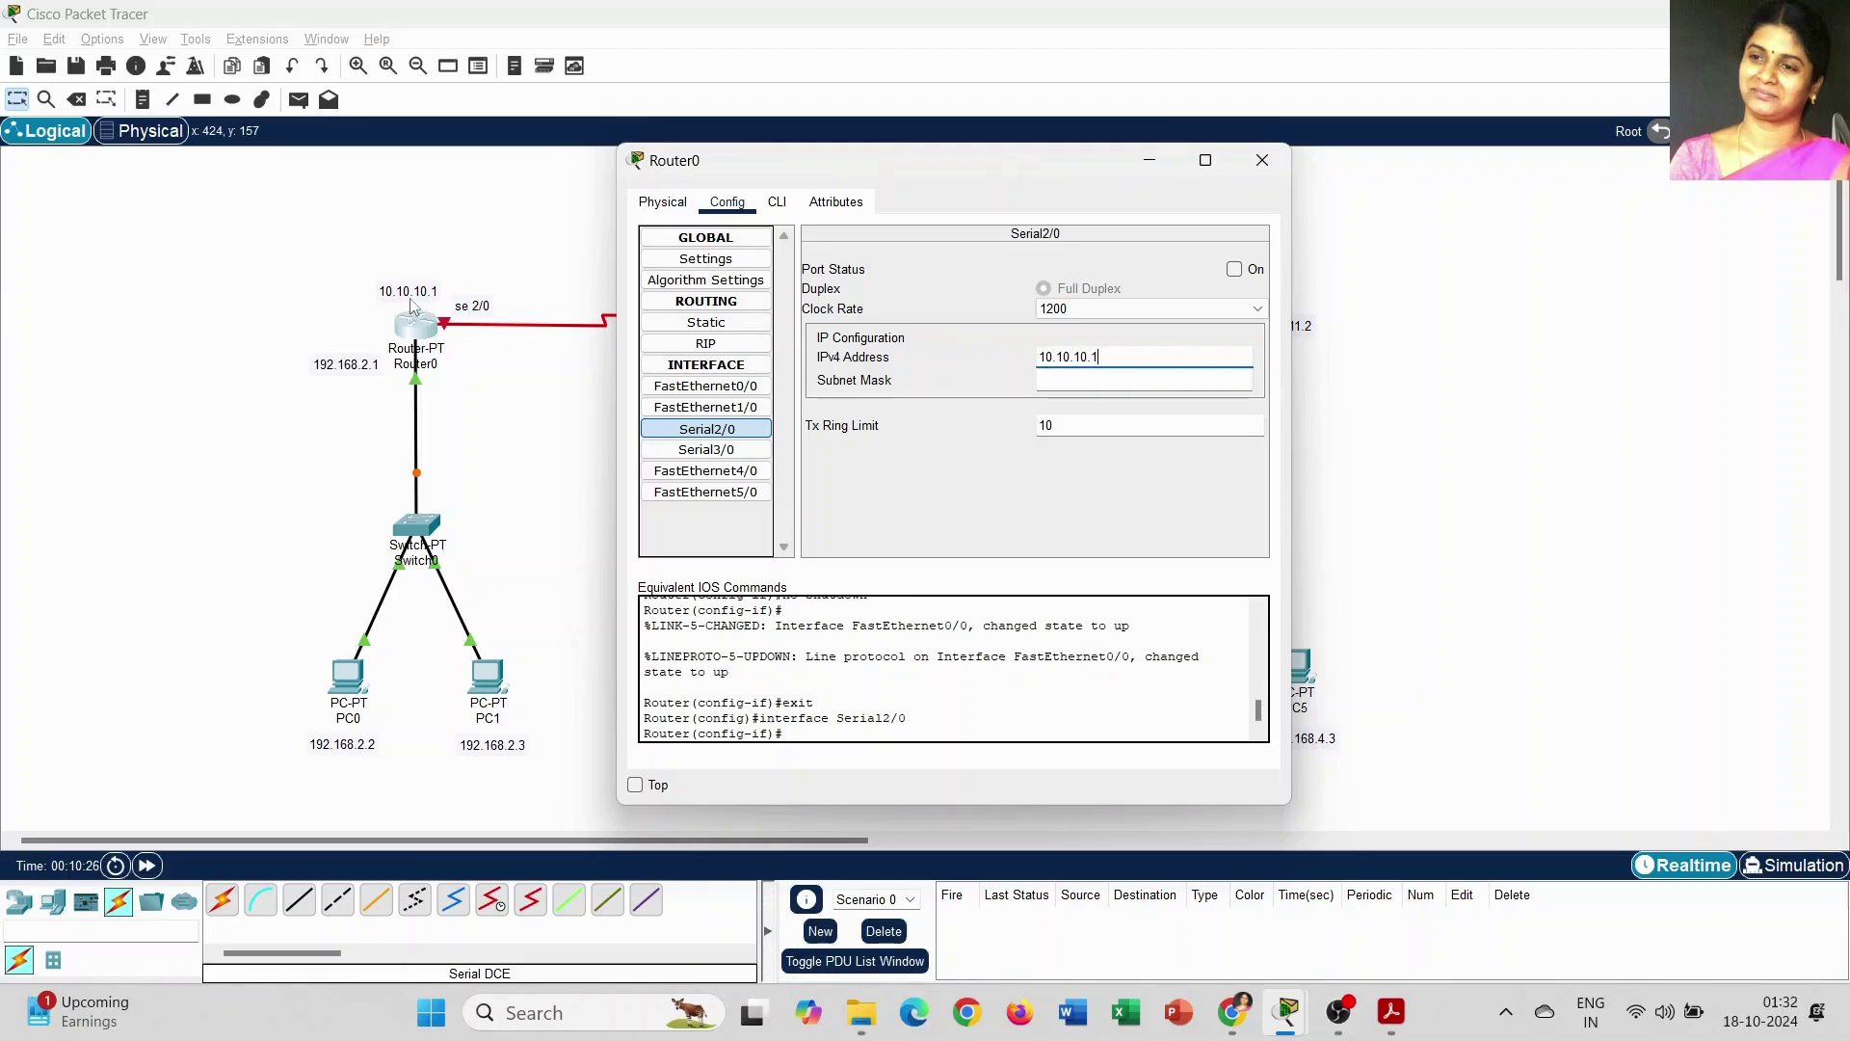
click(1098, 378)
click(1235, 269)
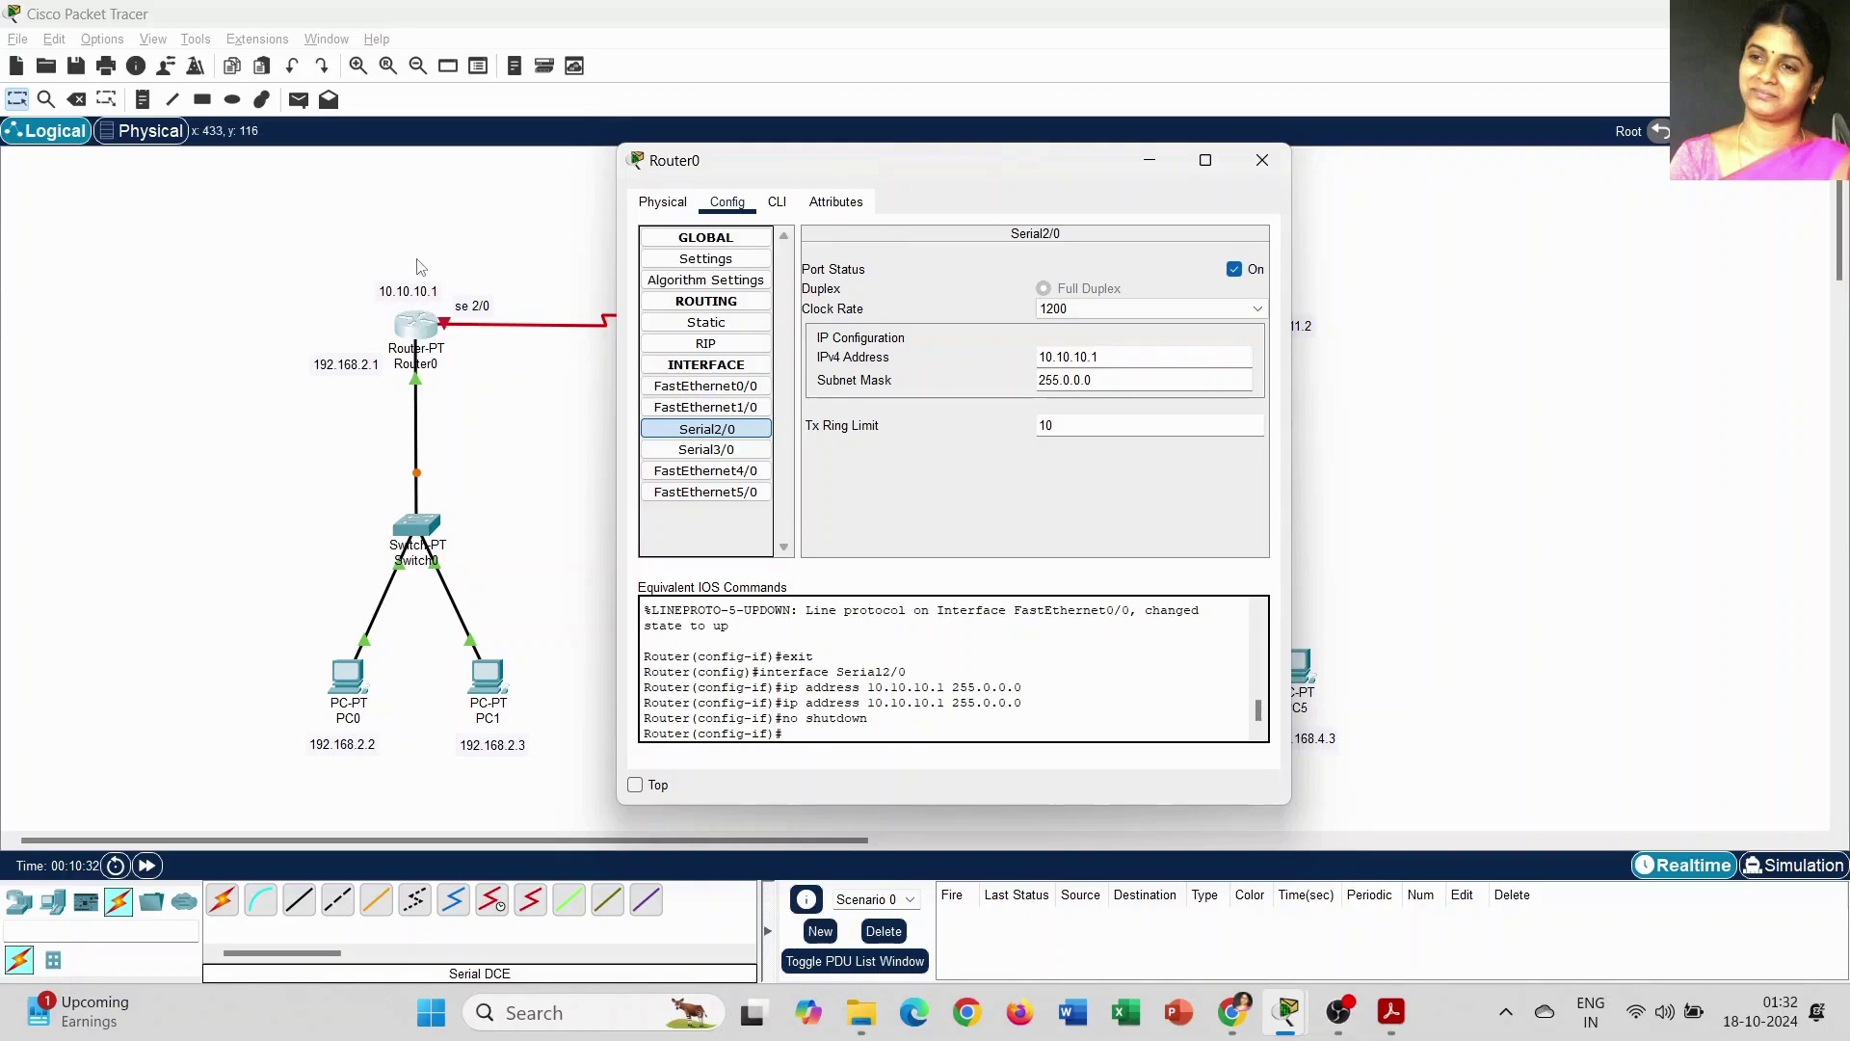
click(1262, 160)
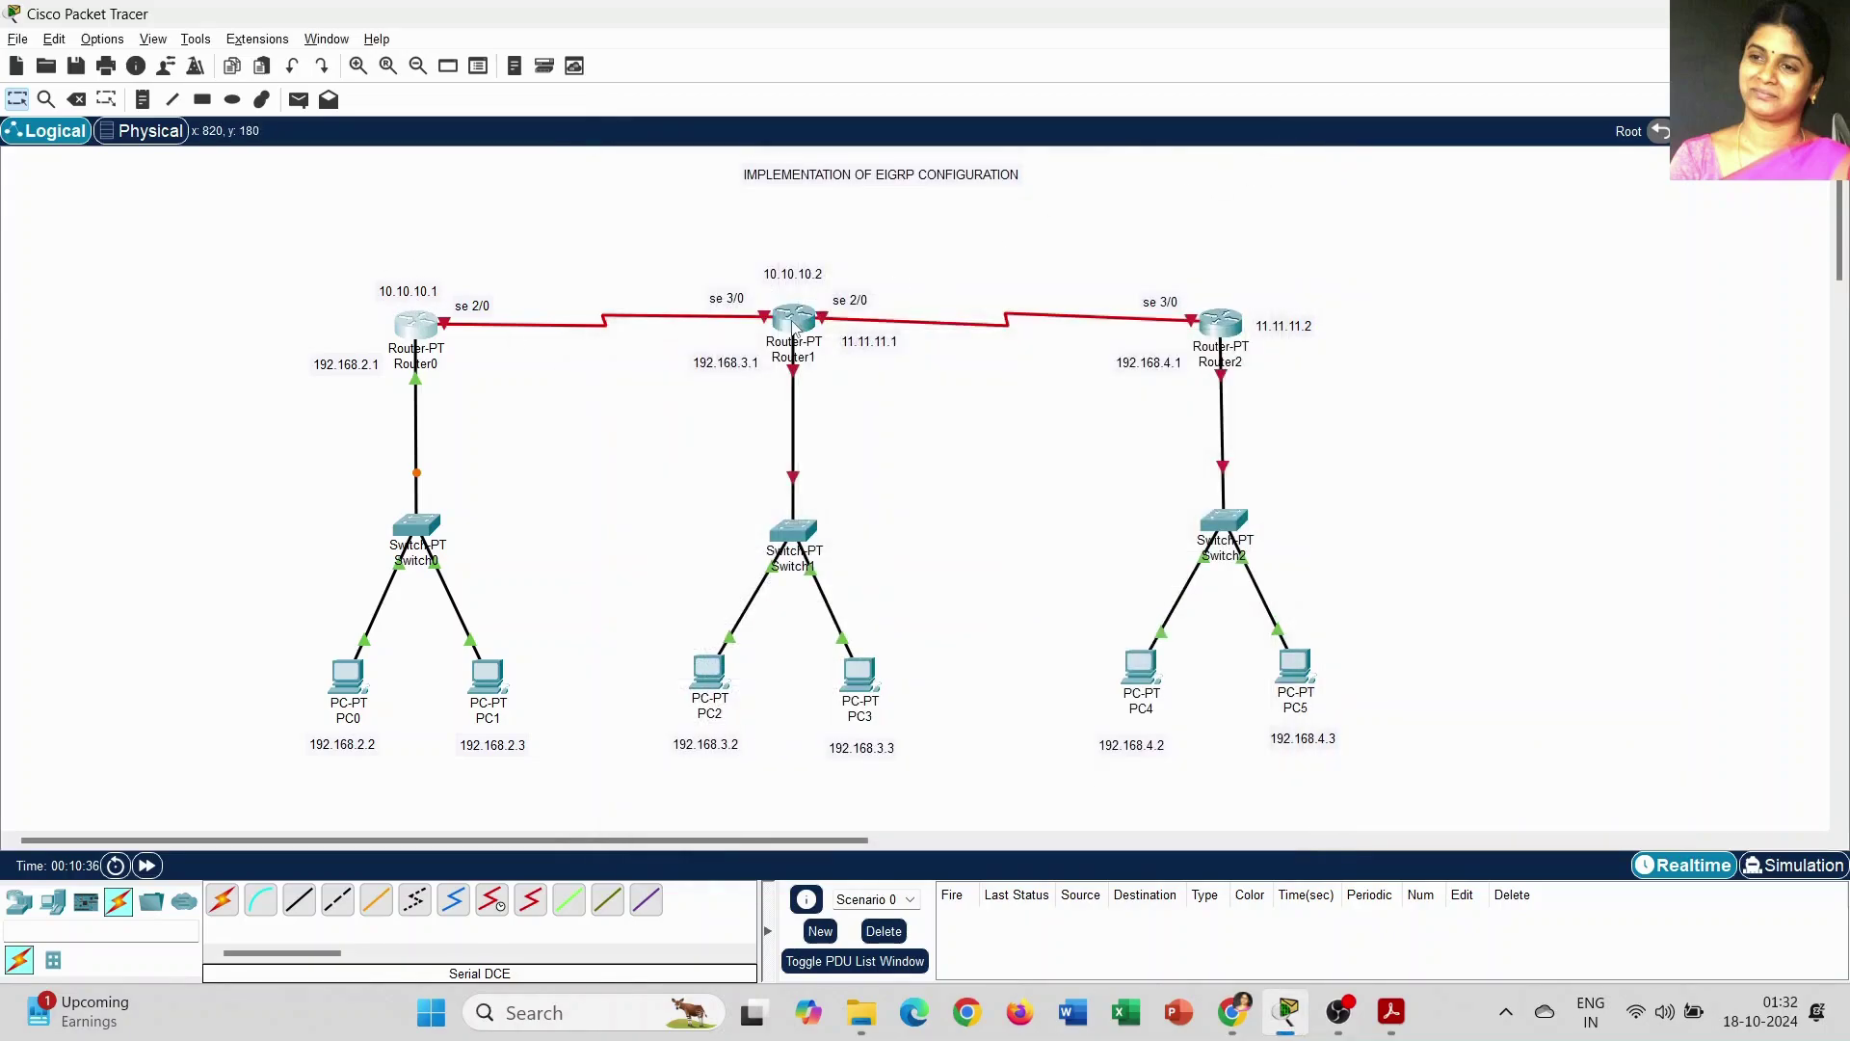
Step: Configure Router1's FastEthernet0/0 with IPv4 address 192.168.3.1 and subnet mask 255.255.255.0, and turn the port on
click(796, 326)
drag(901, 166, 1335, 167)
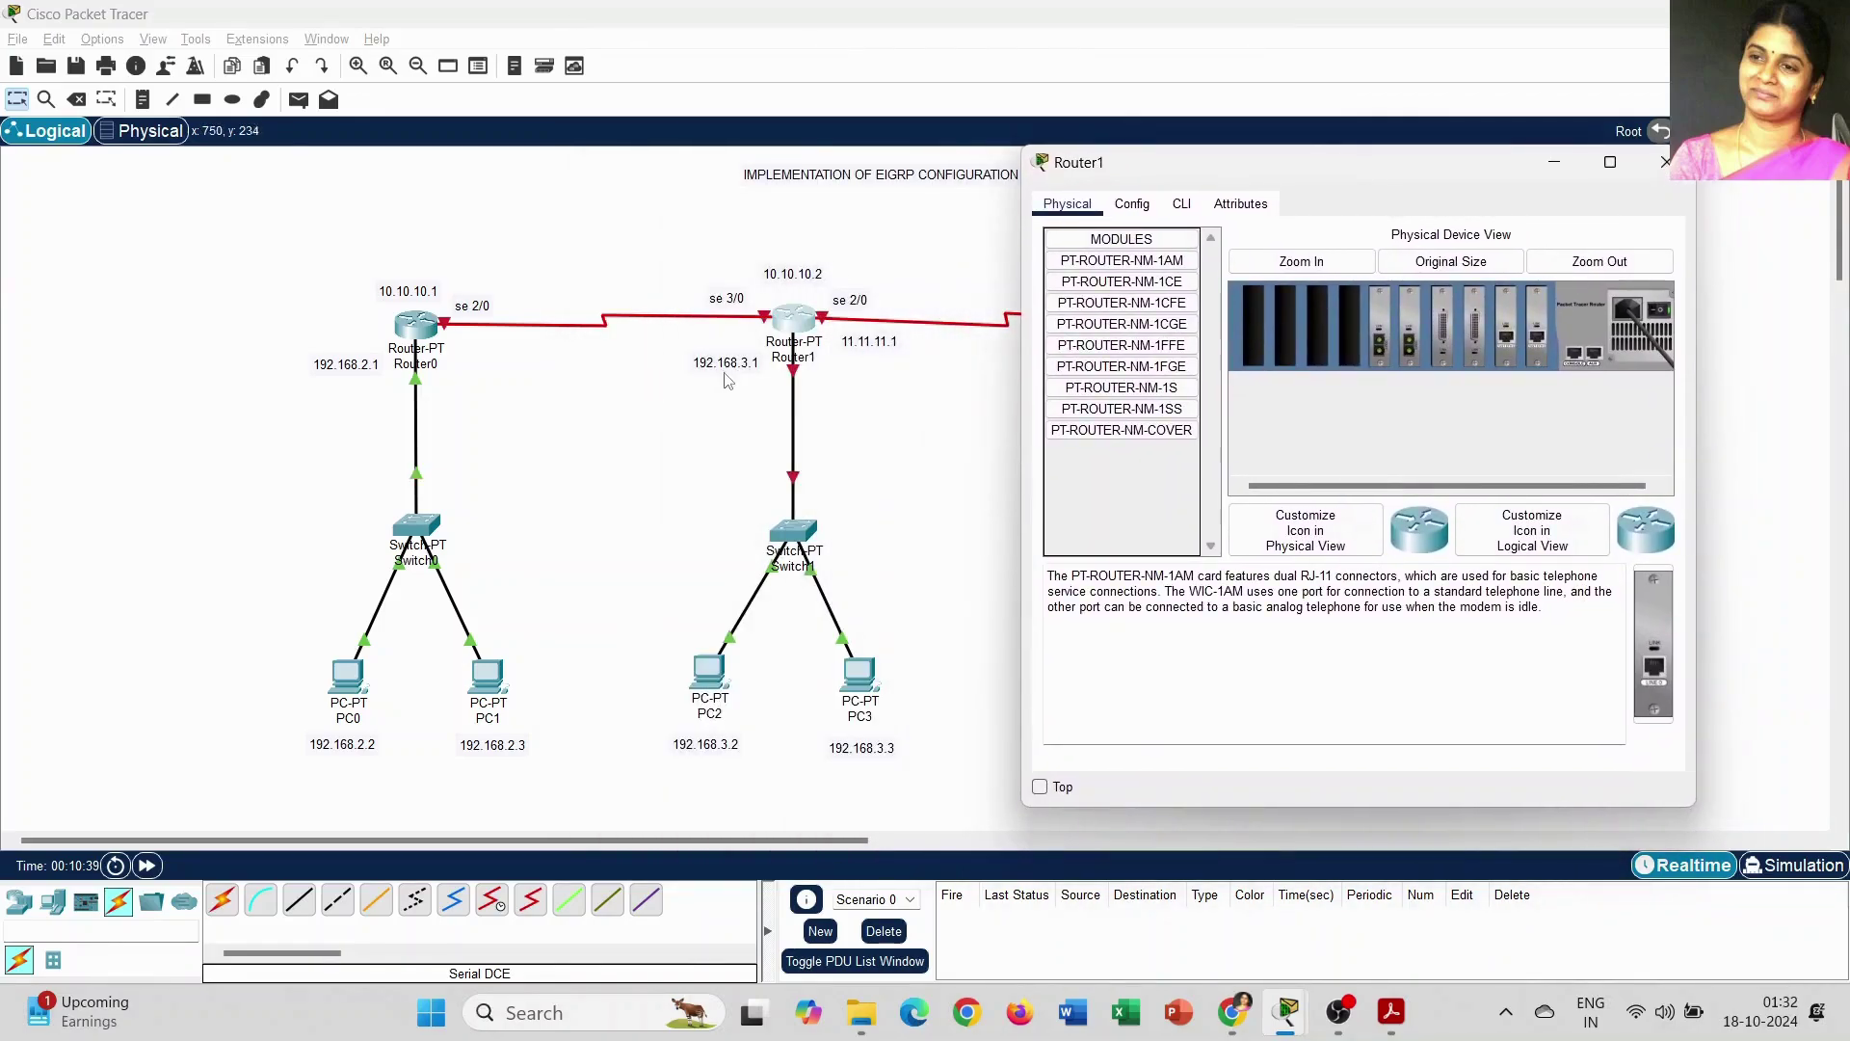
click(1139, 214)
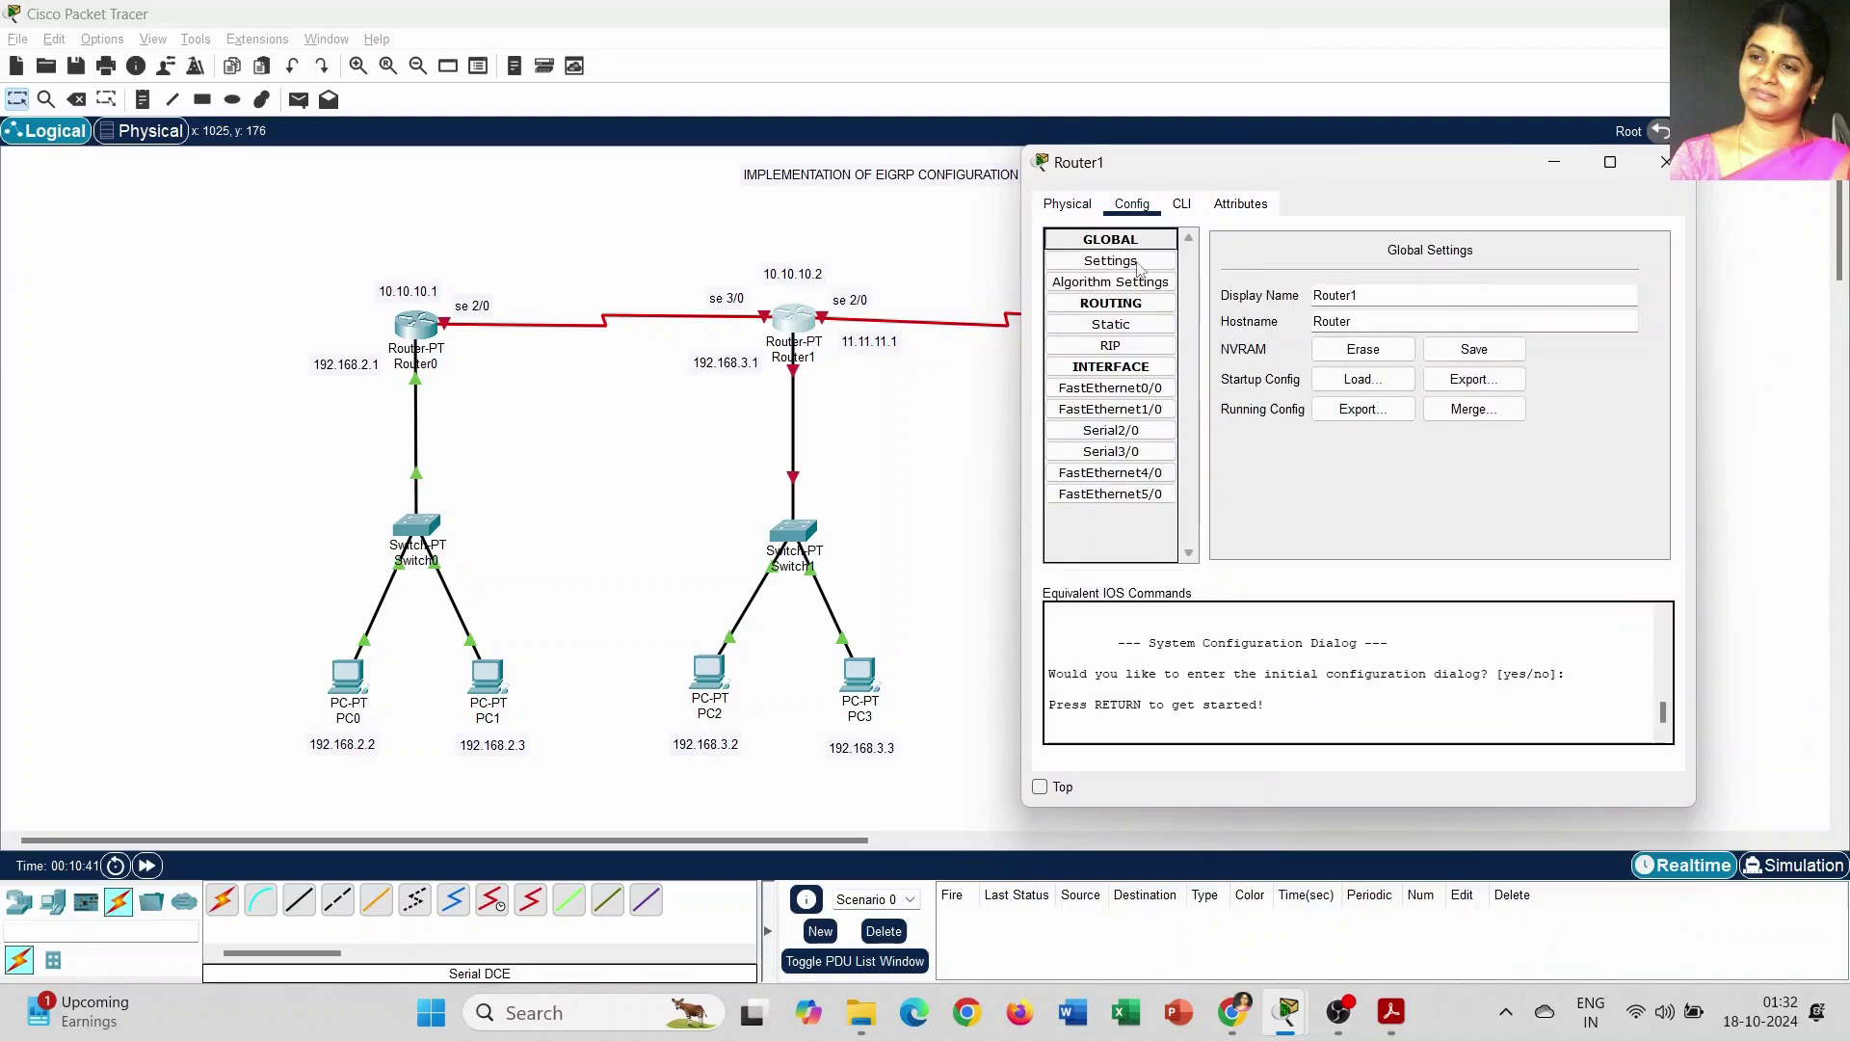
click(1121, 390)
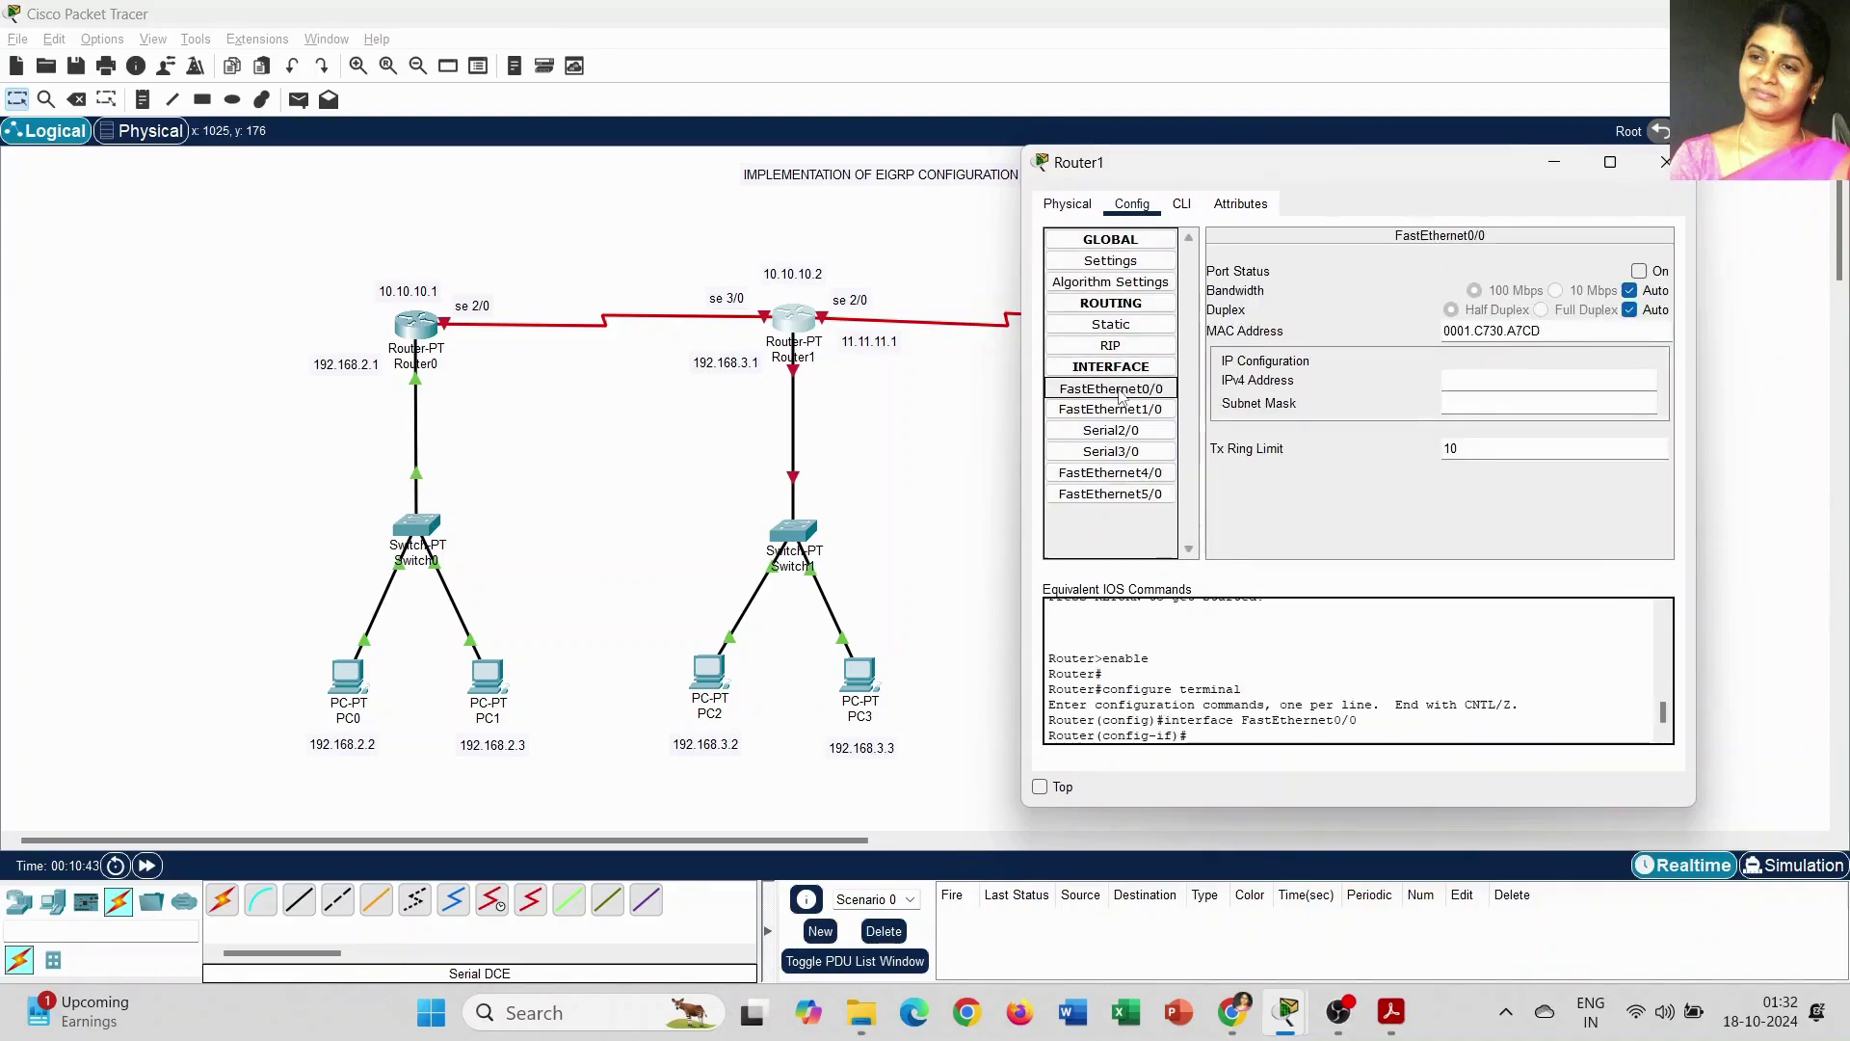
click(1479, 379)
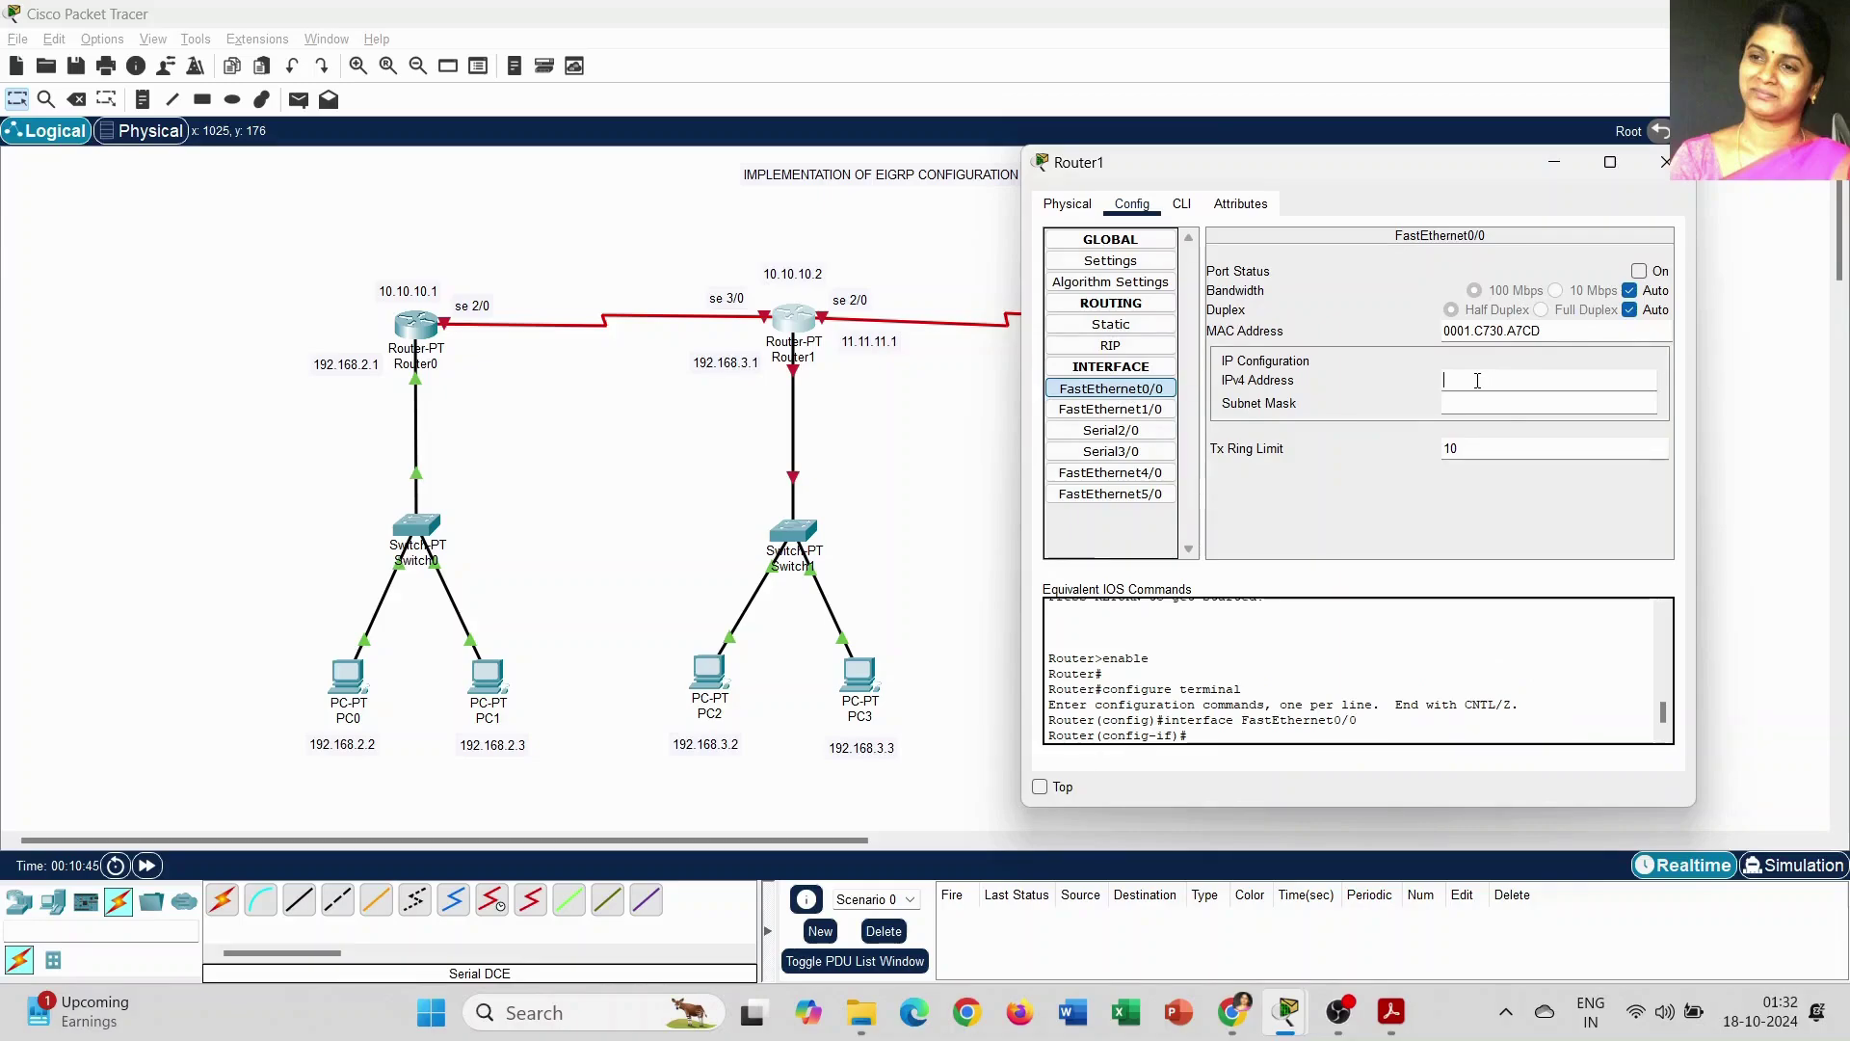
text(192.168.3.1)
click(1481, 403)
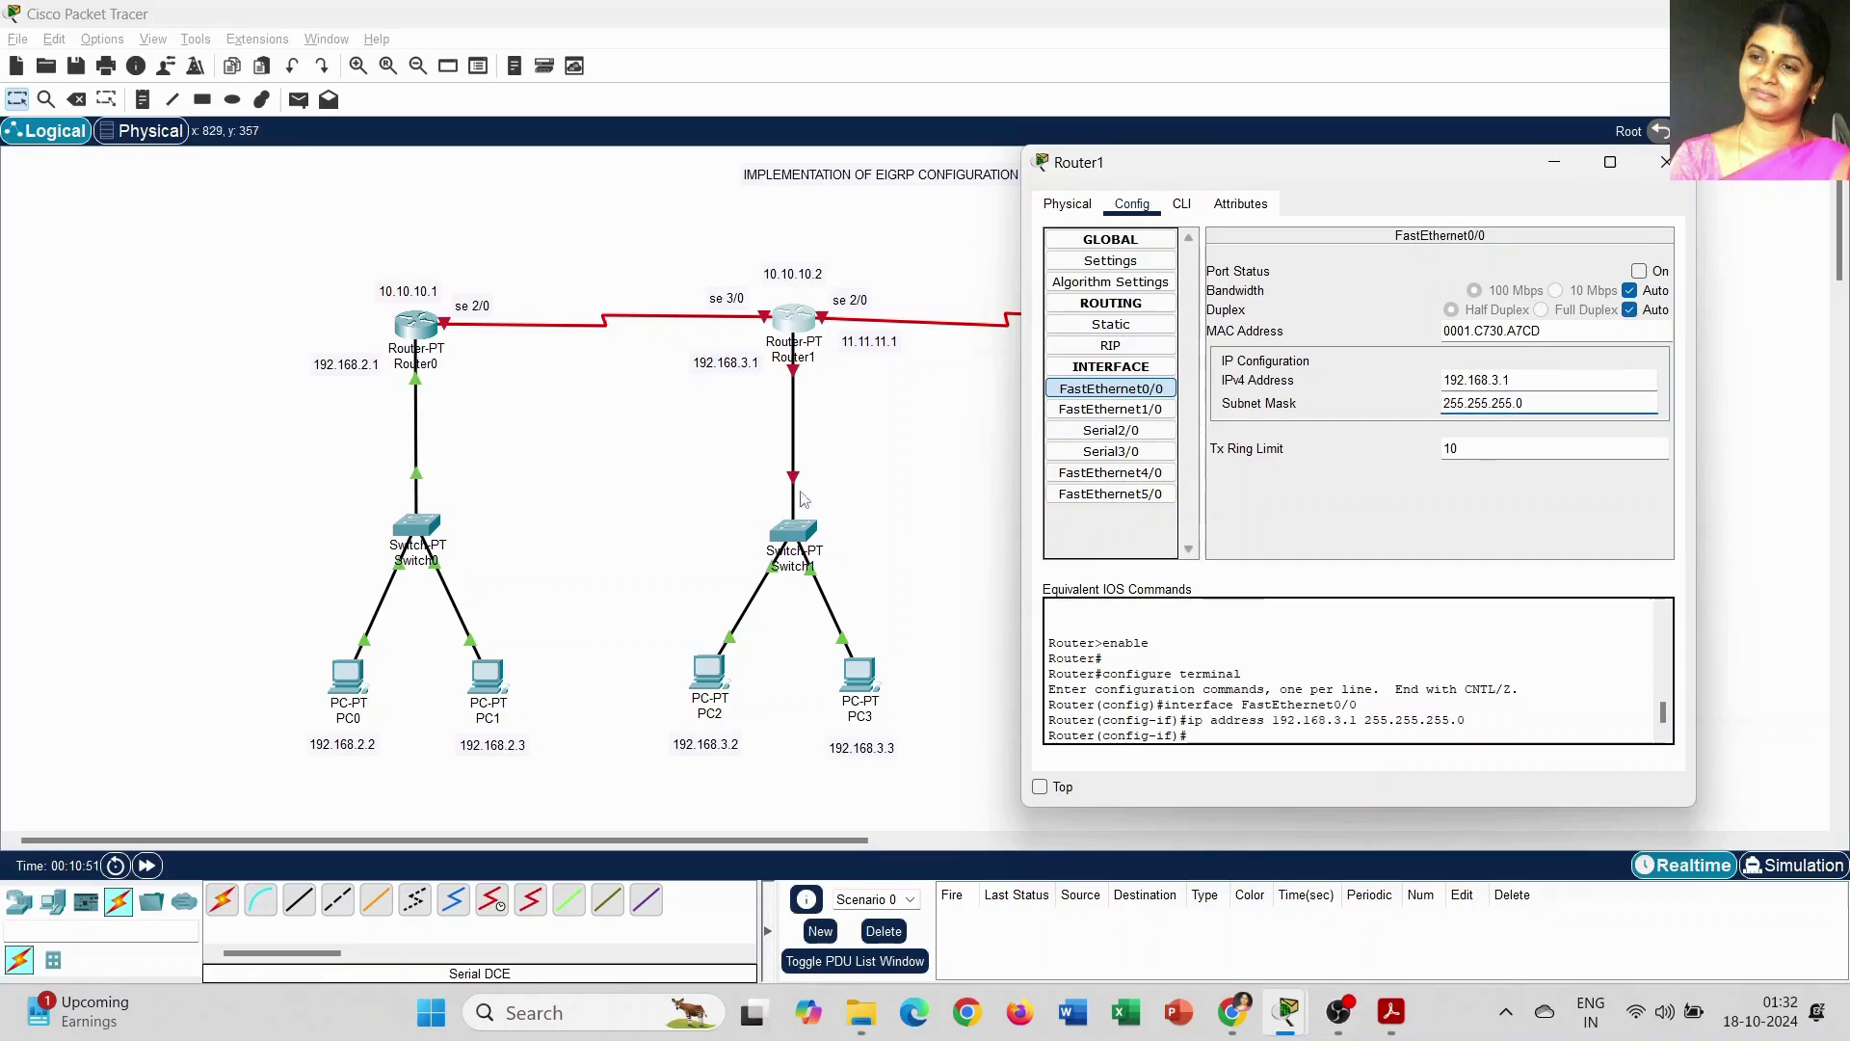
click(1639, 272)
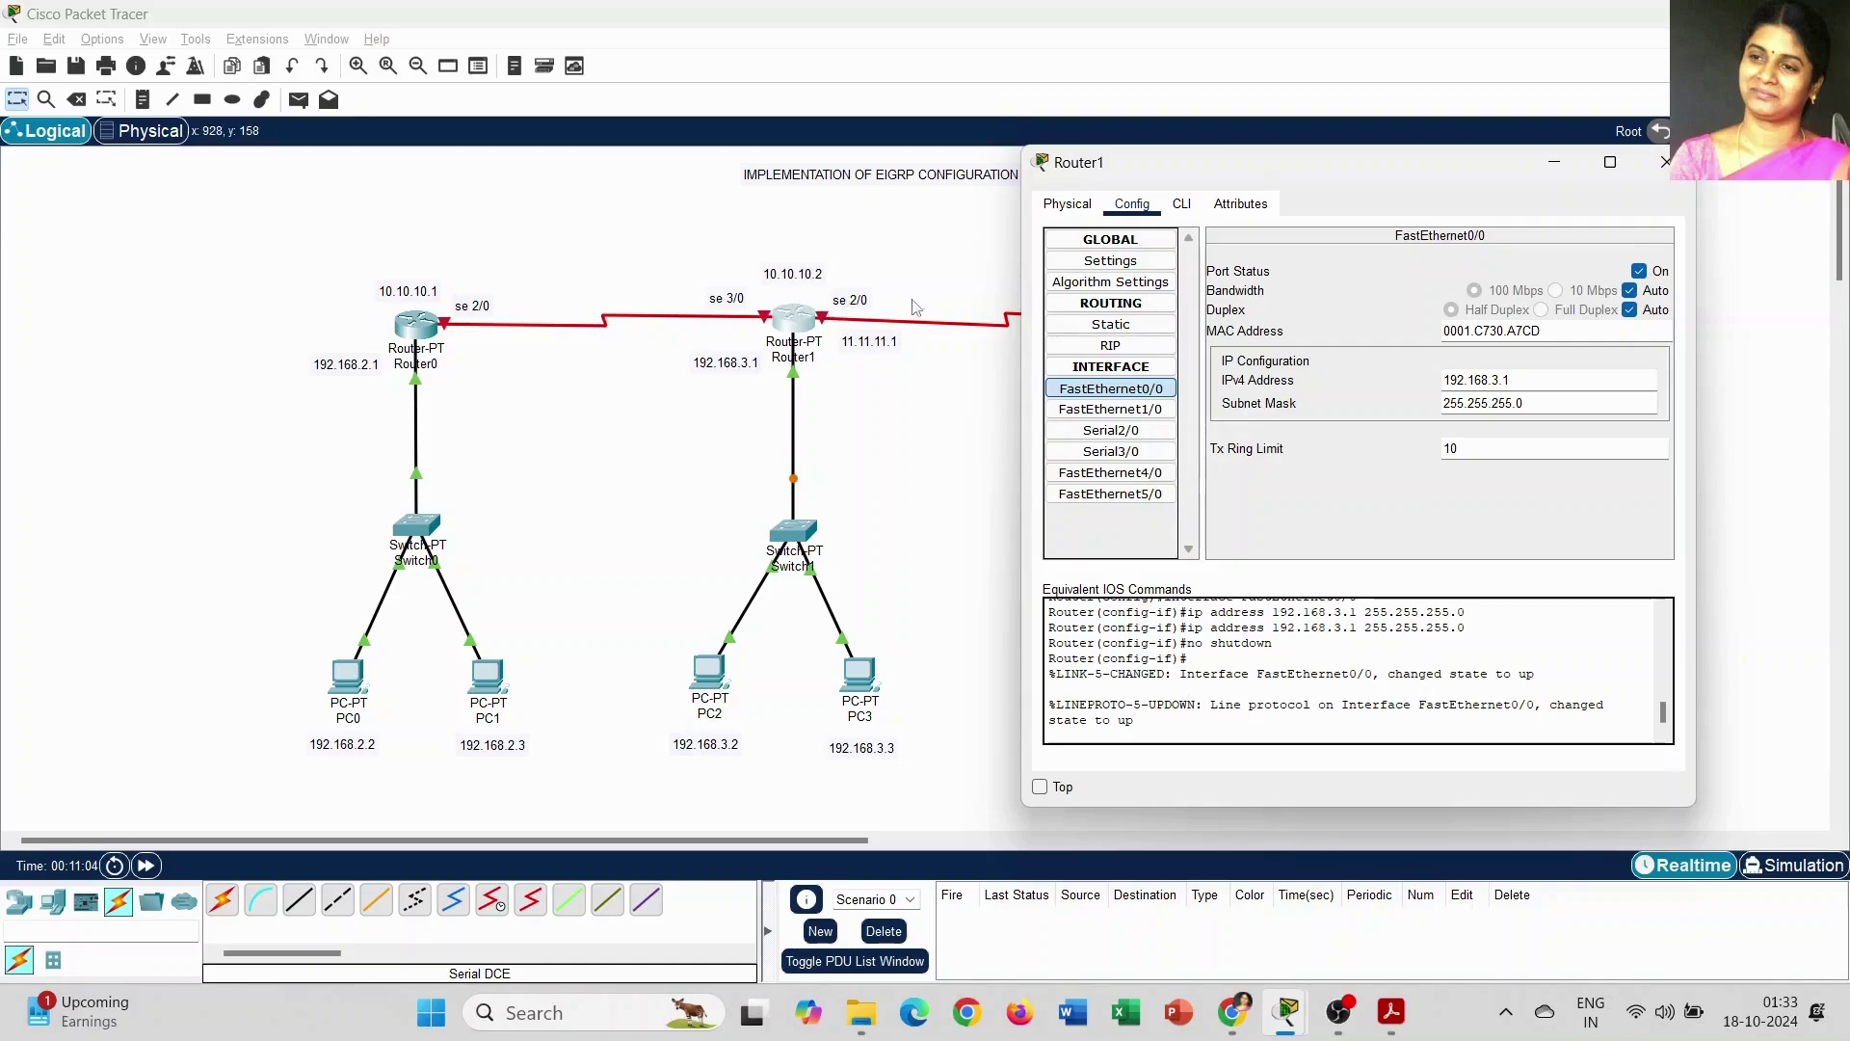
Step: Set the IPv4 address of Router1's Serial3/0 interface to 10.10.10.2
click(1114, 453)
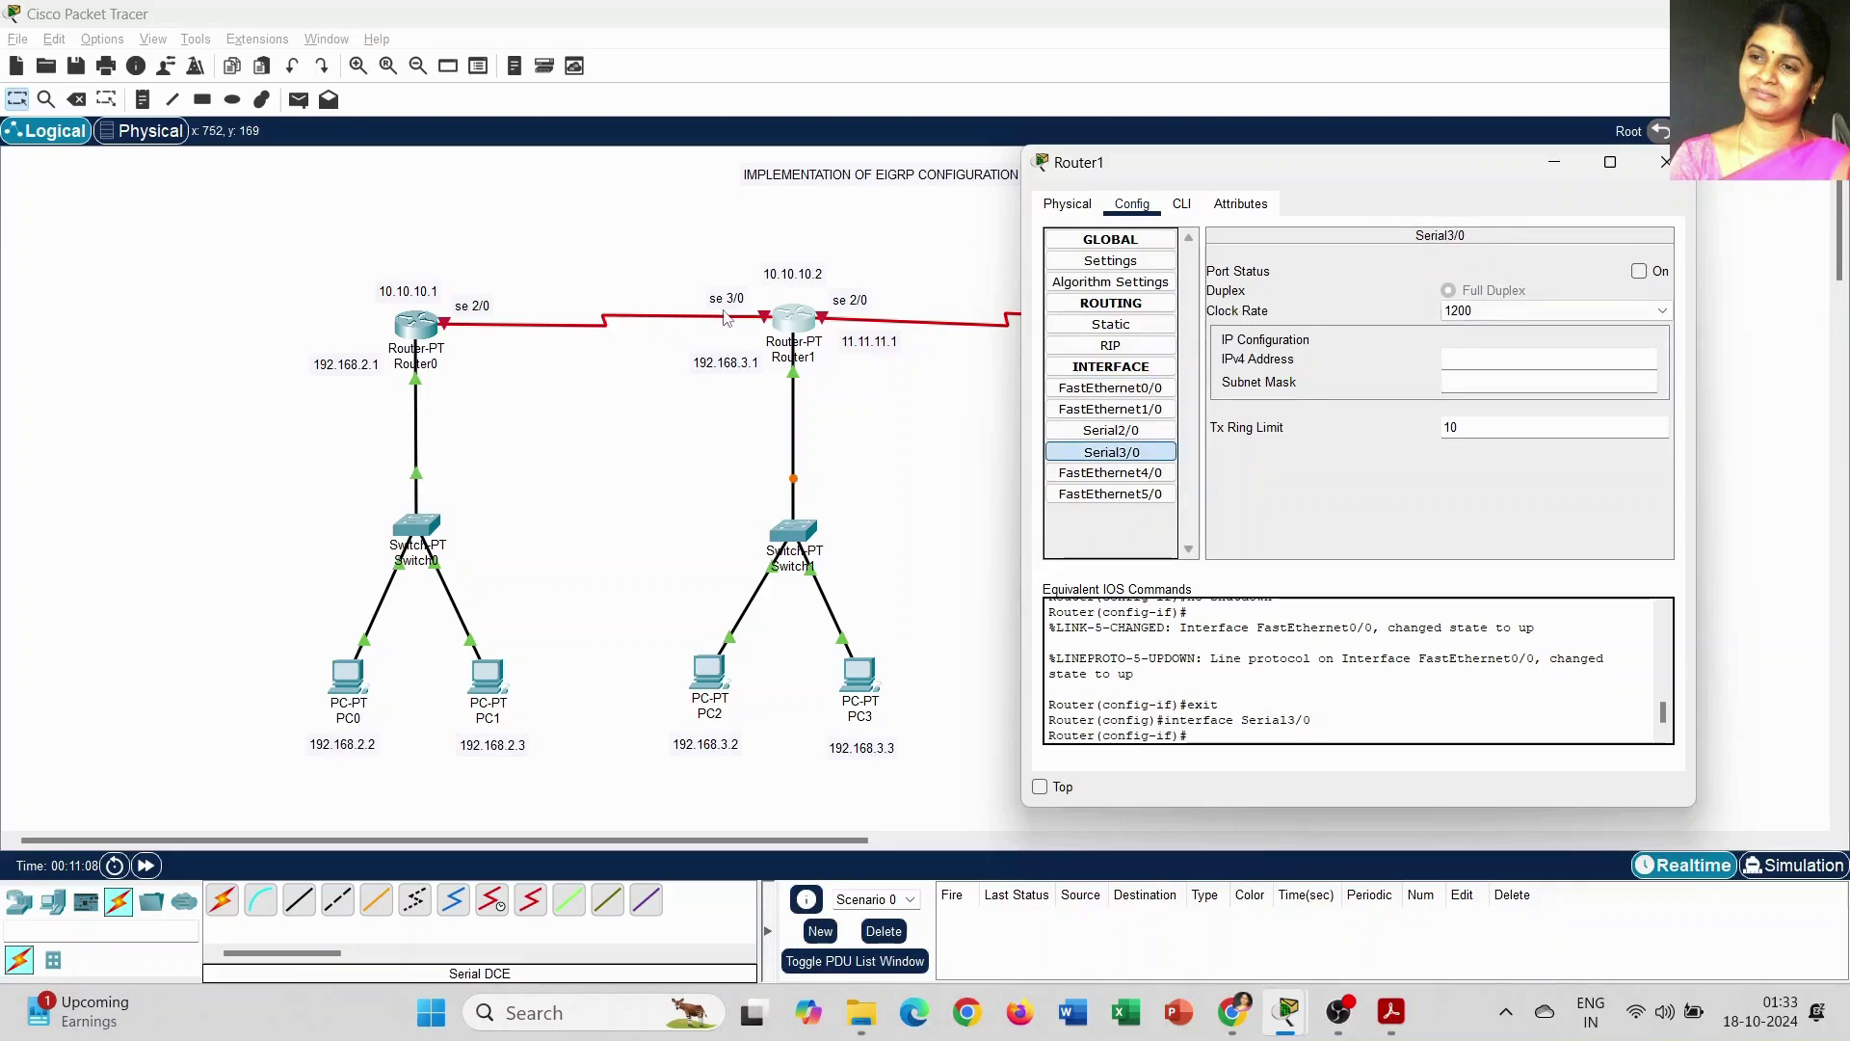
click(1451, 357)
text(10.10.10.2)
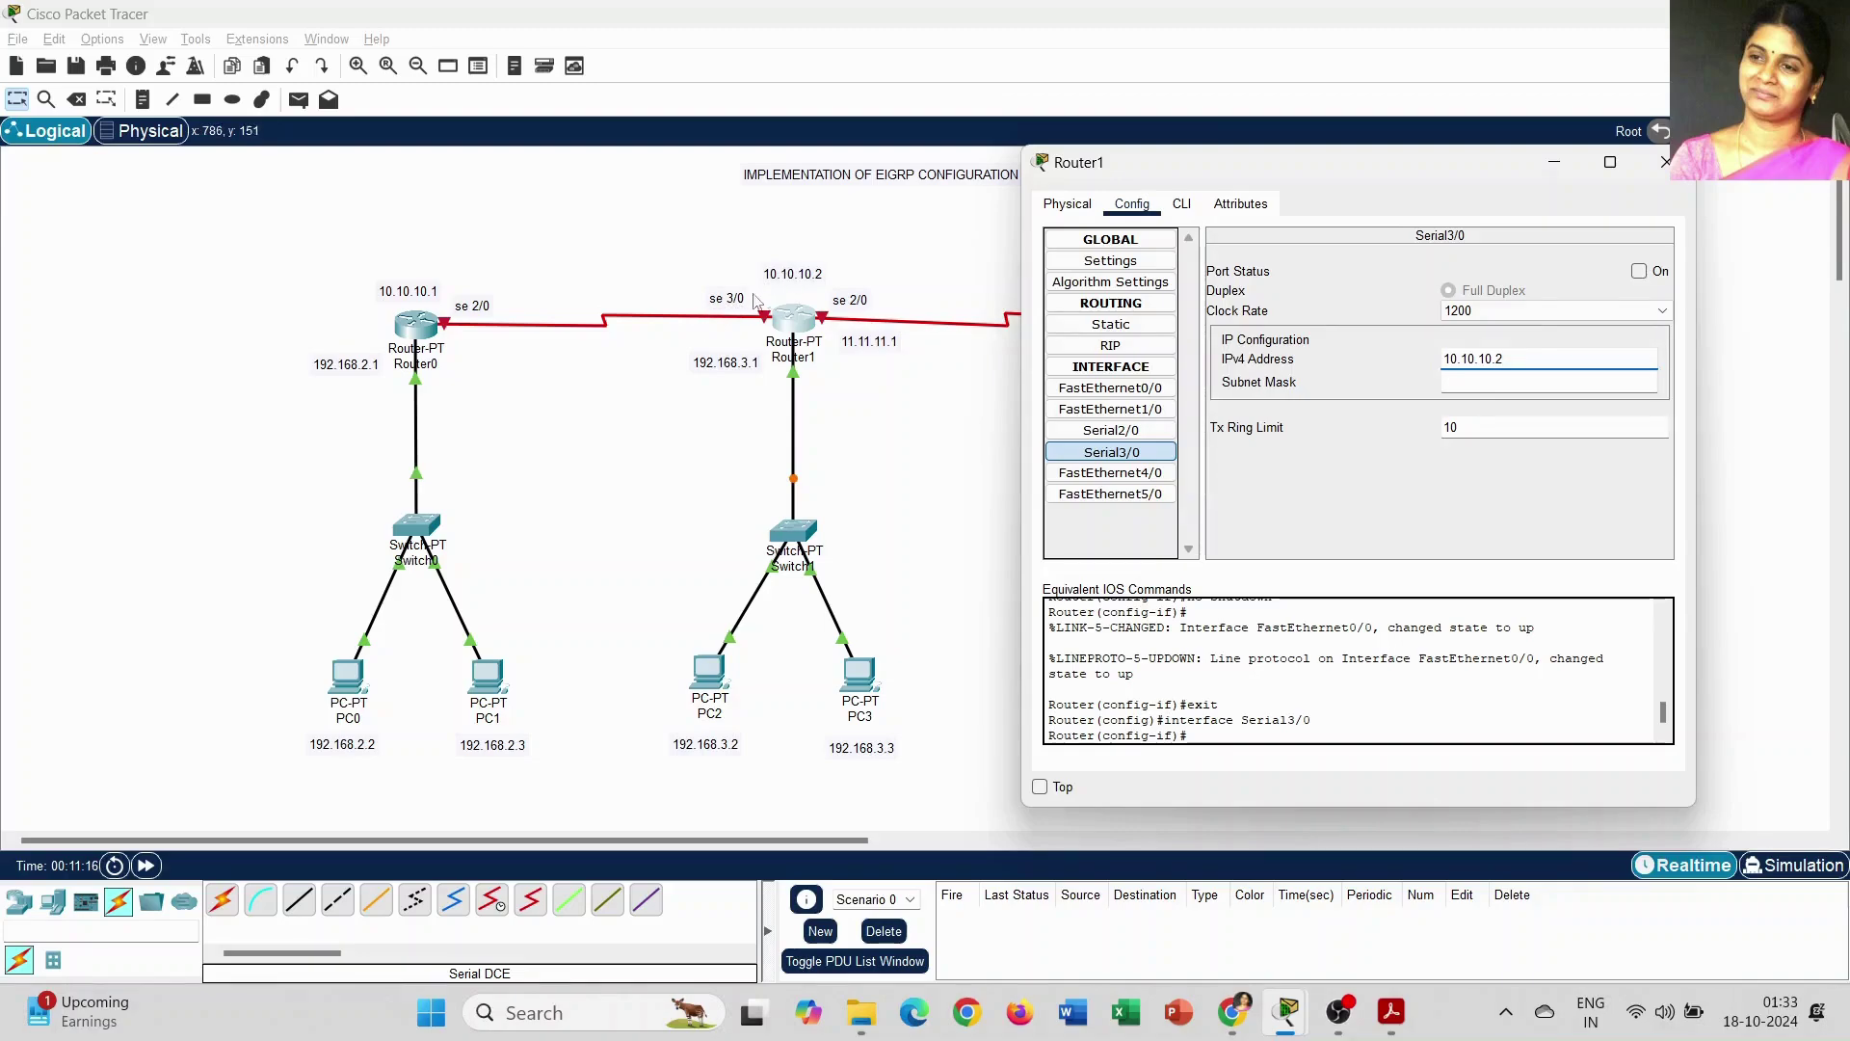
Step: Move the 10.10.10.2 label above Router1's se 3/0 label and the 11.11.11.1 label above its se 2/0 label
drag(798, 279, 735, 281)
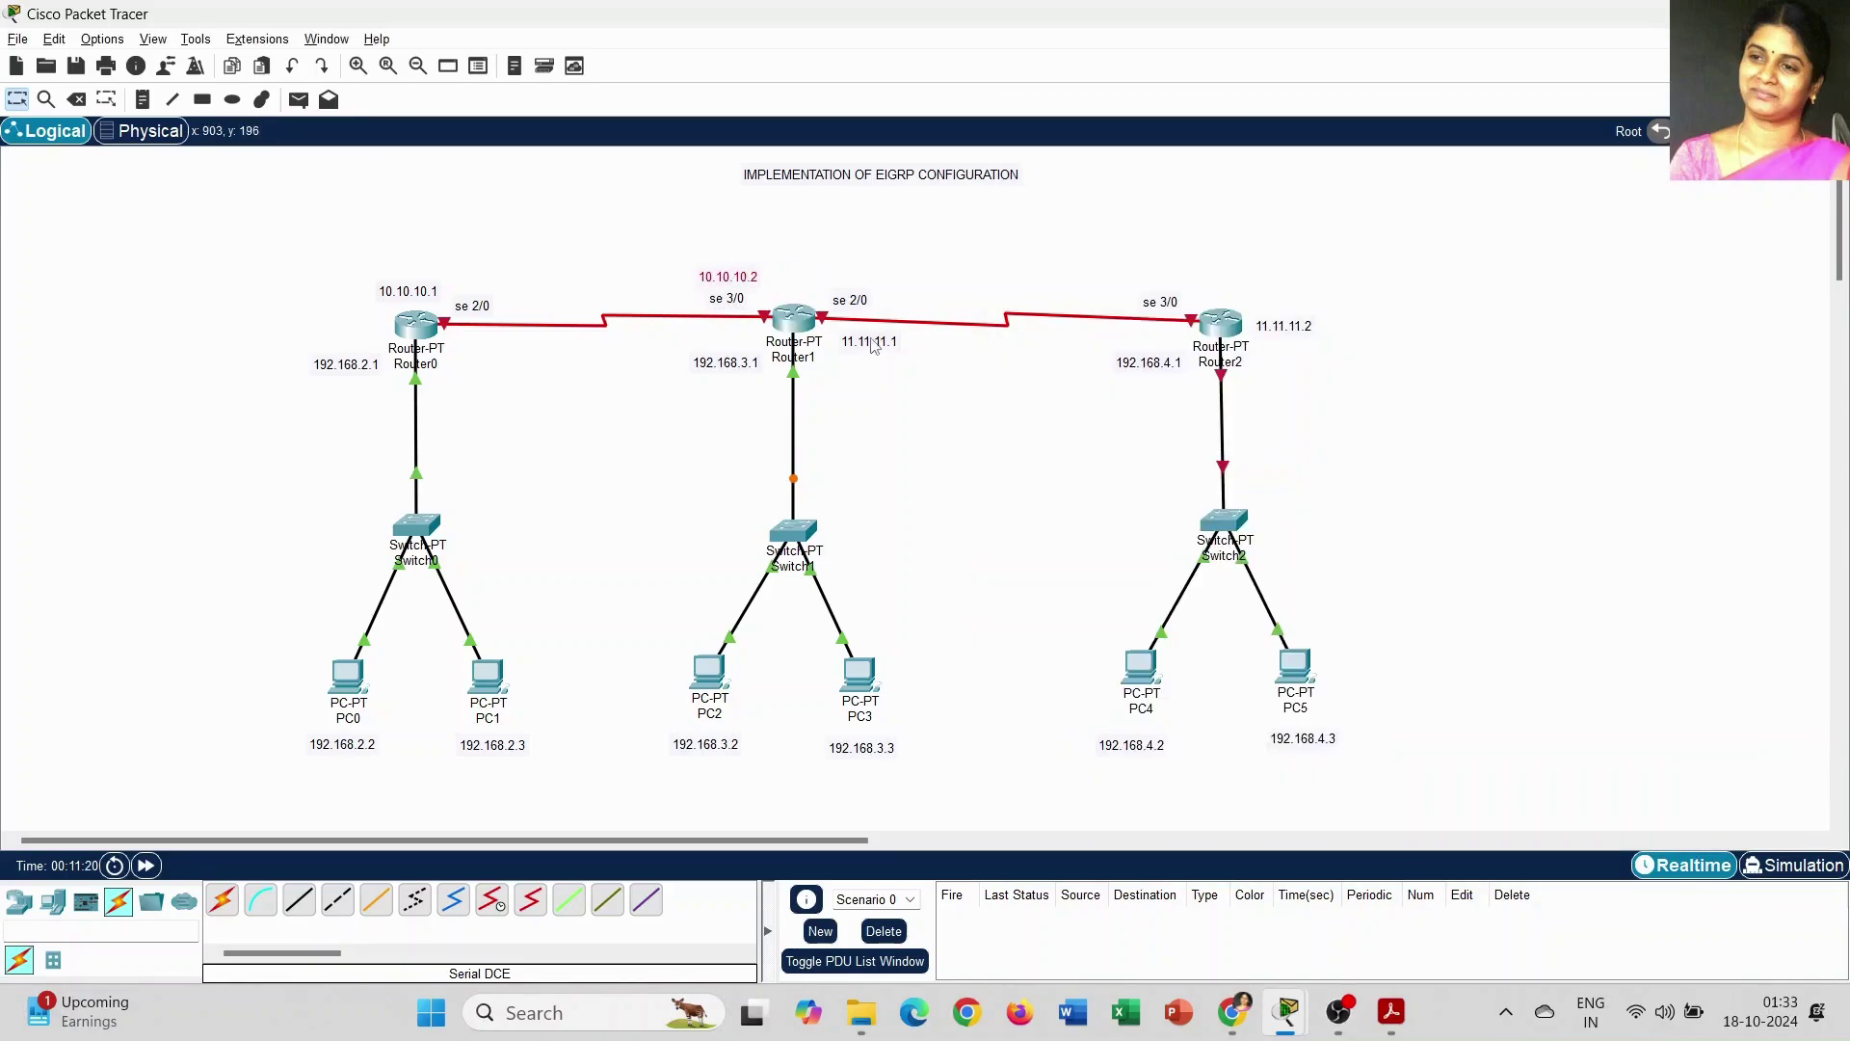
drag(869, 349, 854, 286)
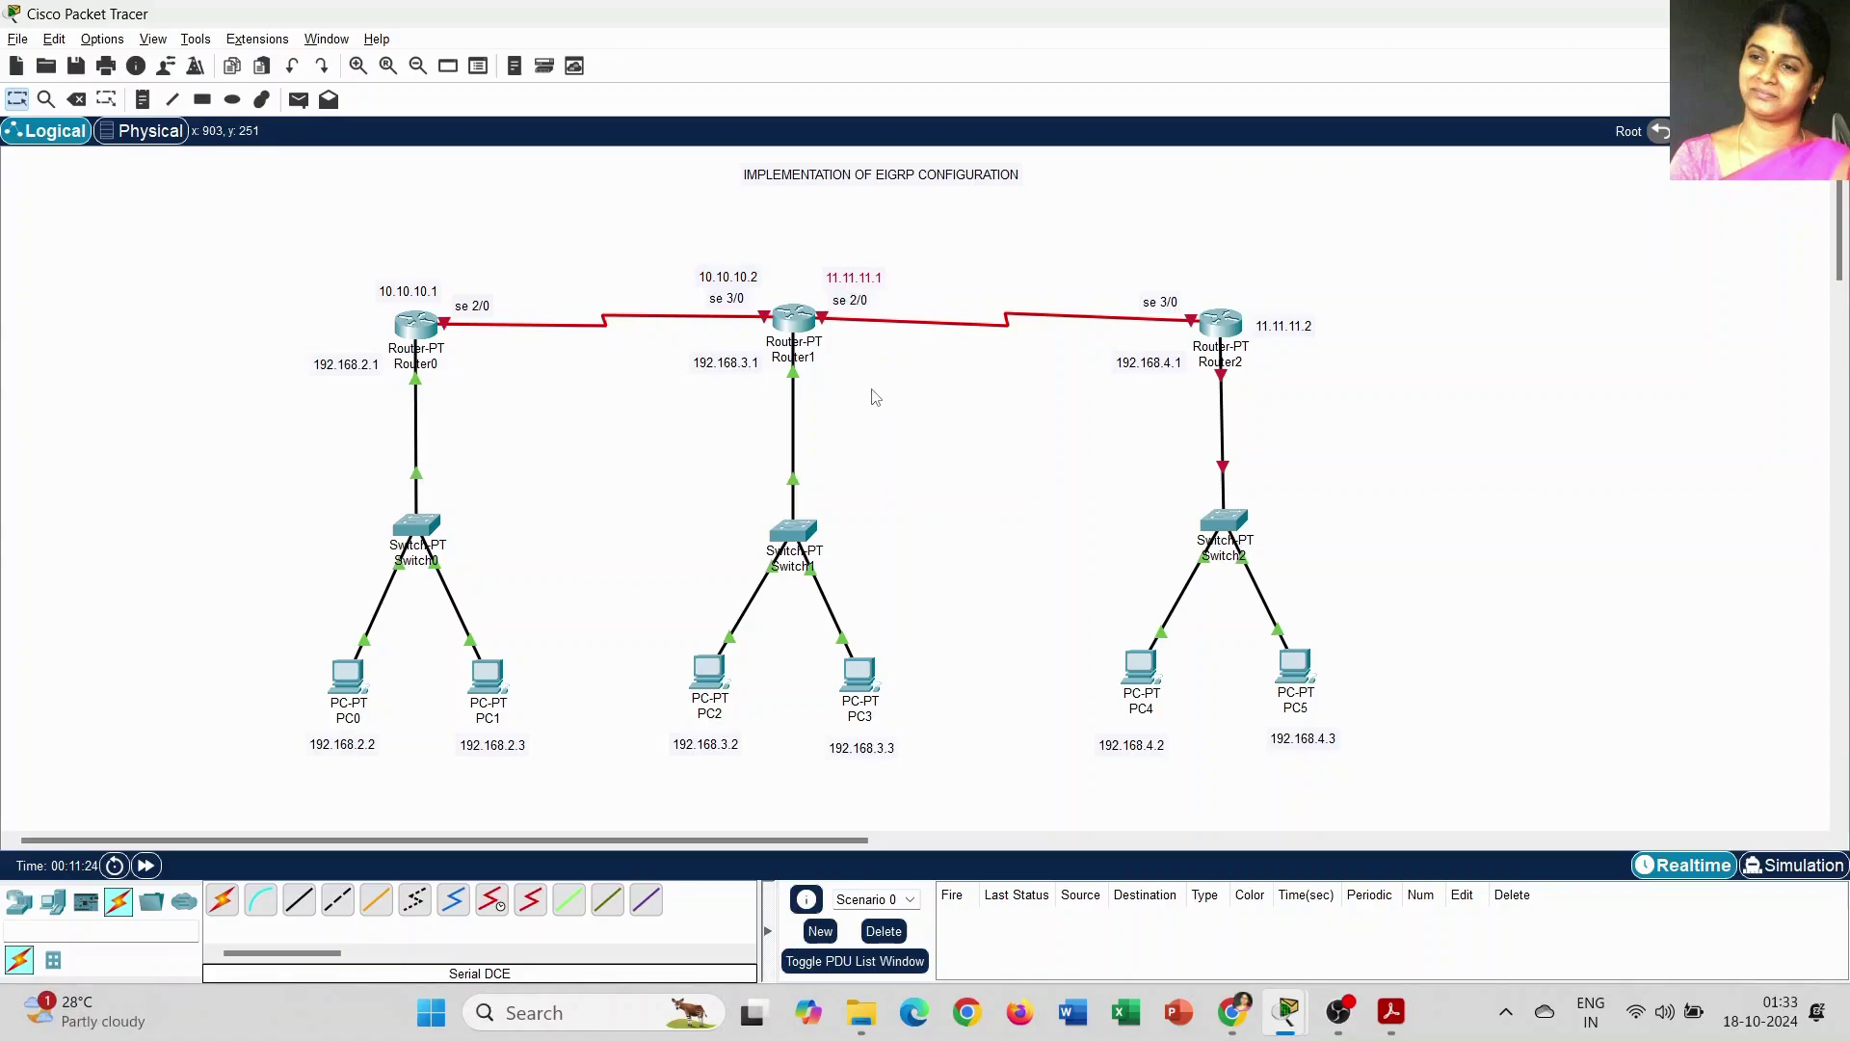
Step: Give Router1's Serial3/0 interface the subnet mask 255.0.0.0 and turn the port on
click(1540, 360)
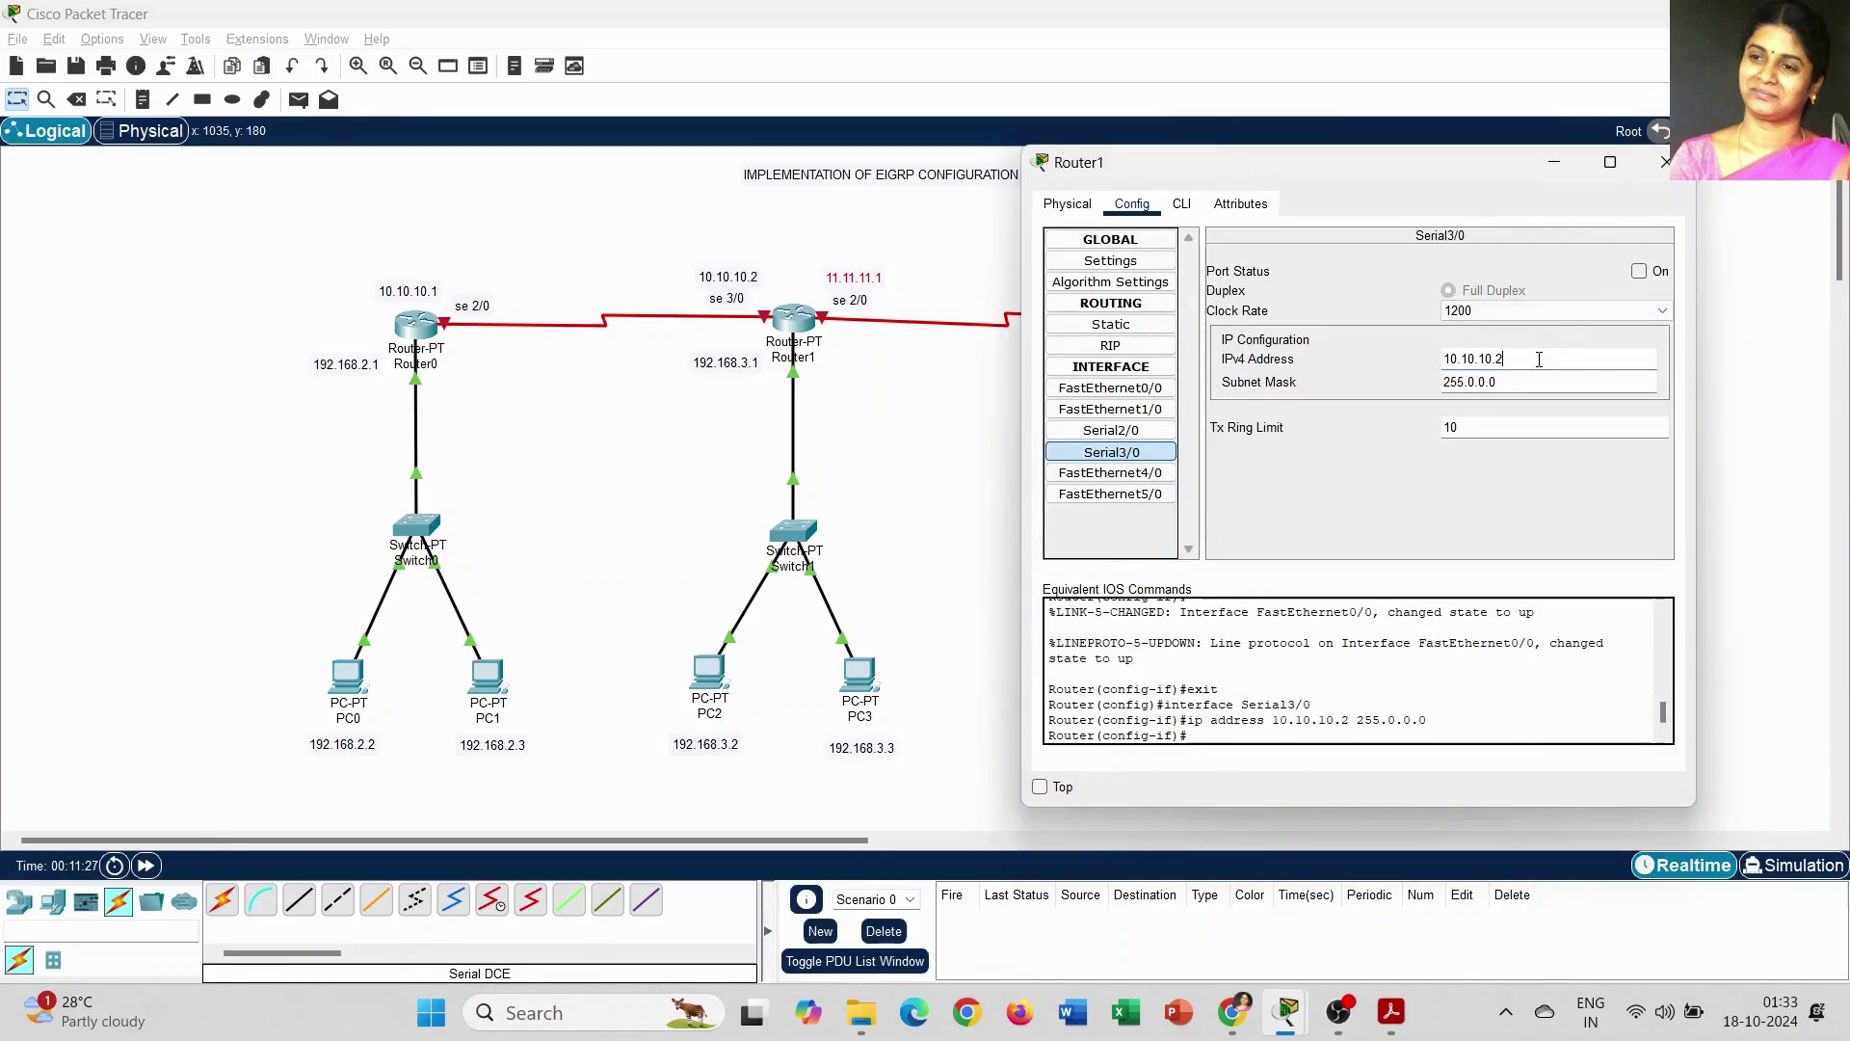
click(1638, 273)
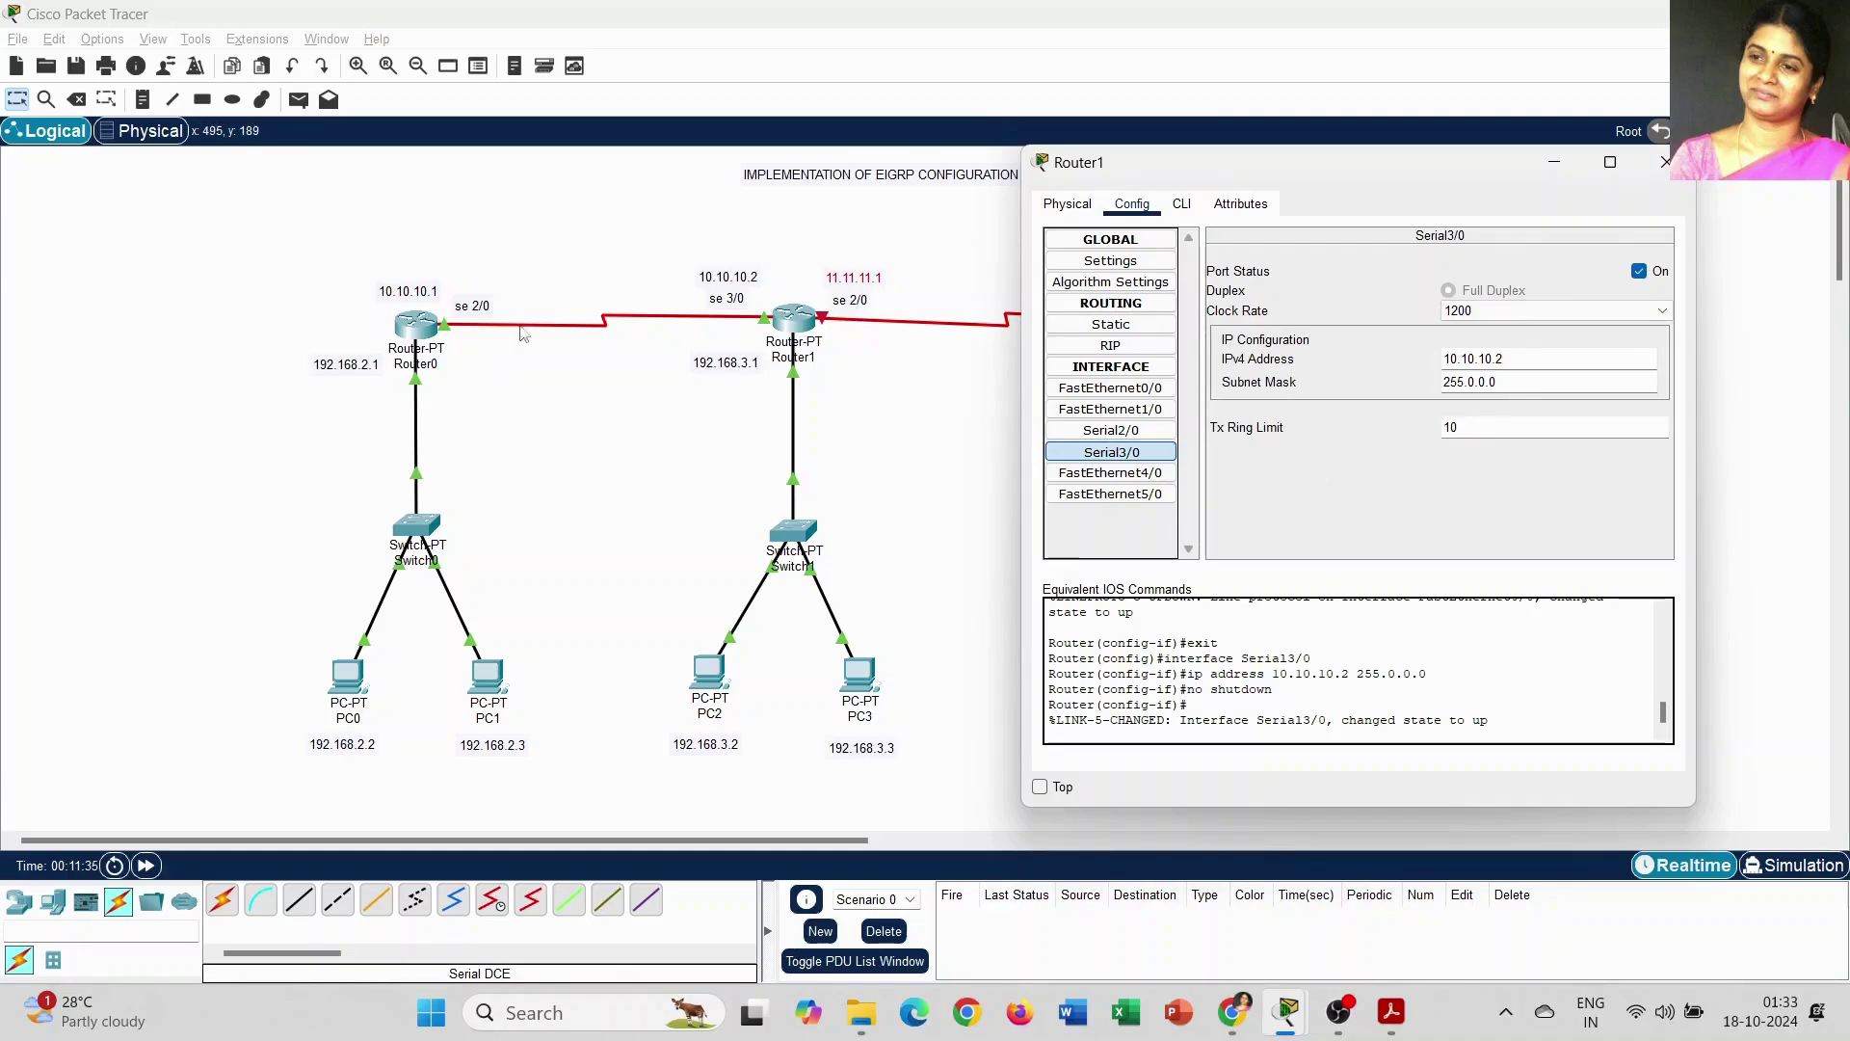
Step: Configure Router1's Serial2/0 with IPv4 address 11.11.11.1 and subnet mask 255.0.0.0, turn the port on, and close the router's settings
click(1121, 433)
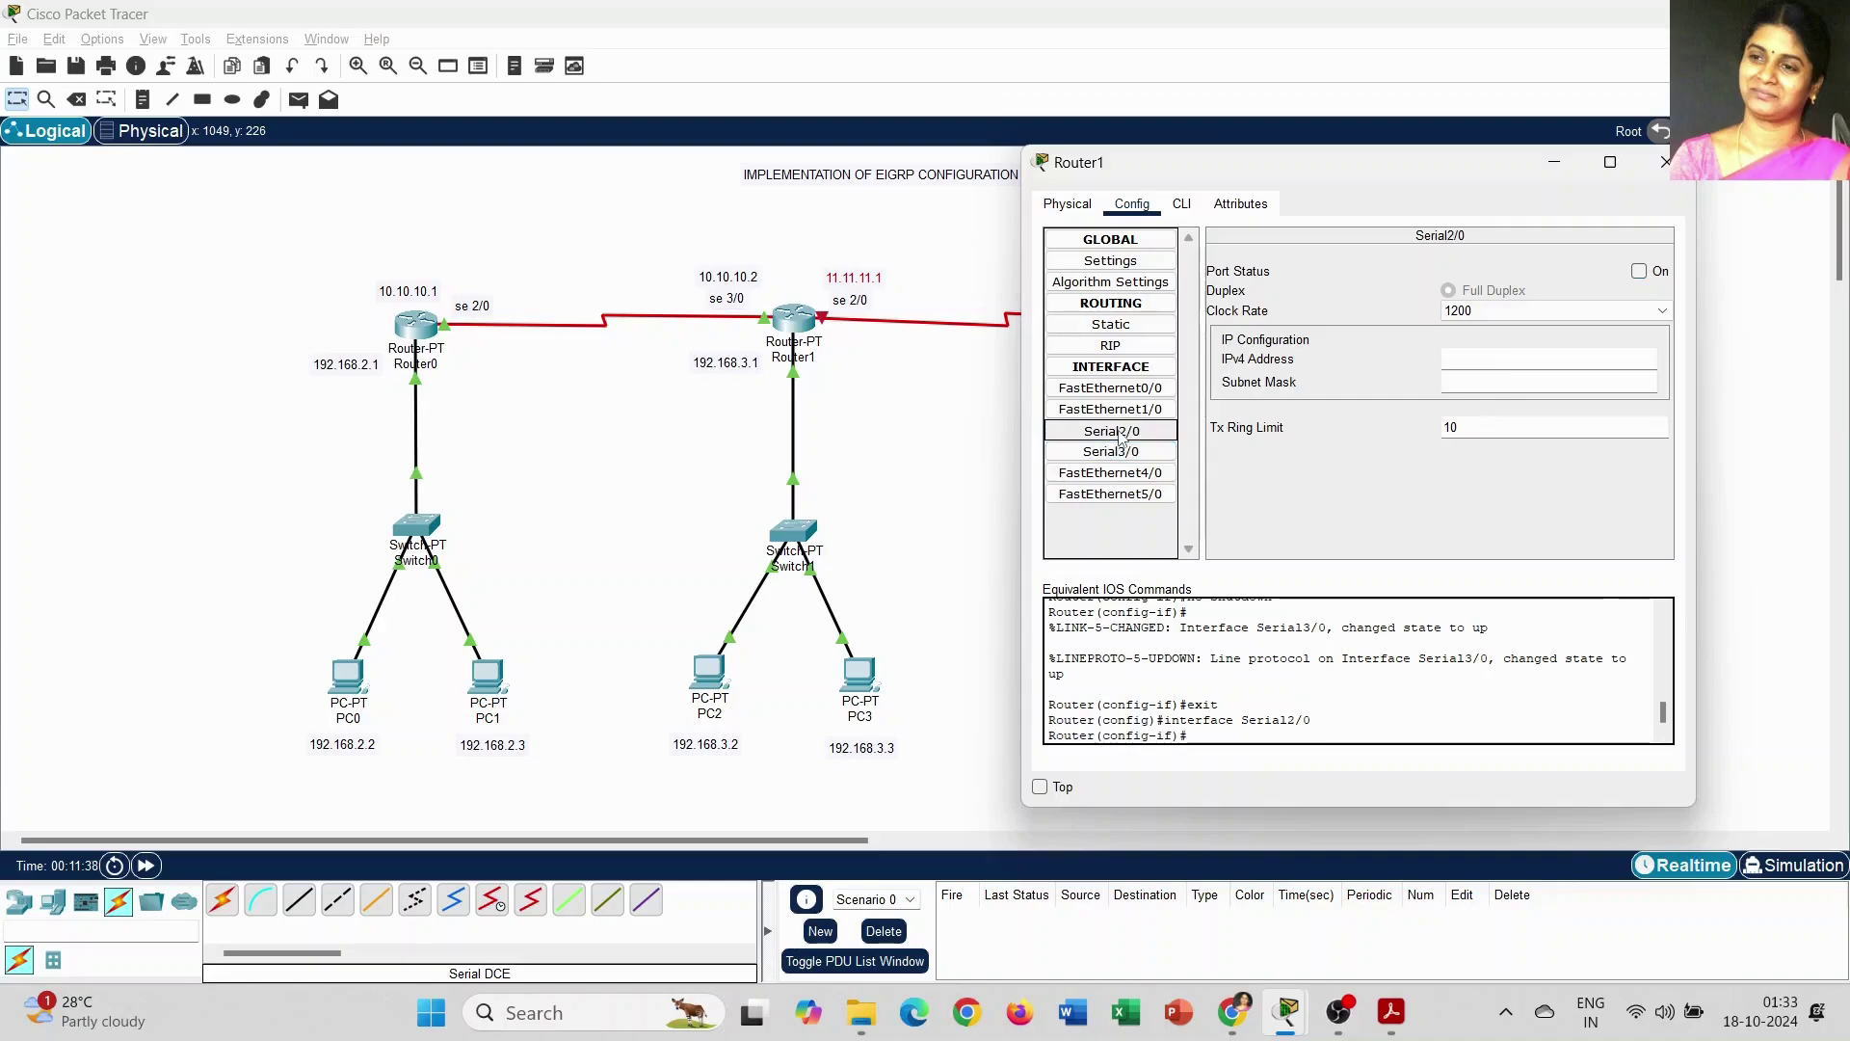
click(1480, 359)
text(11.11.11)
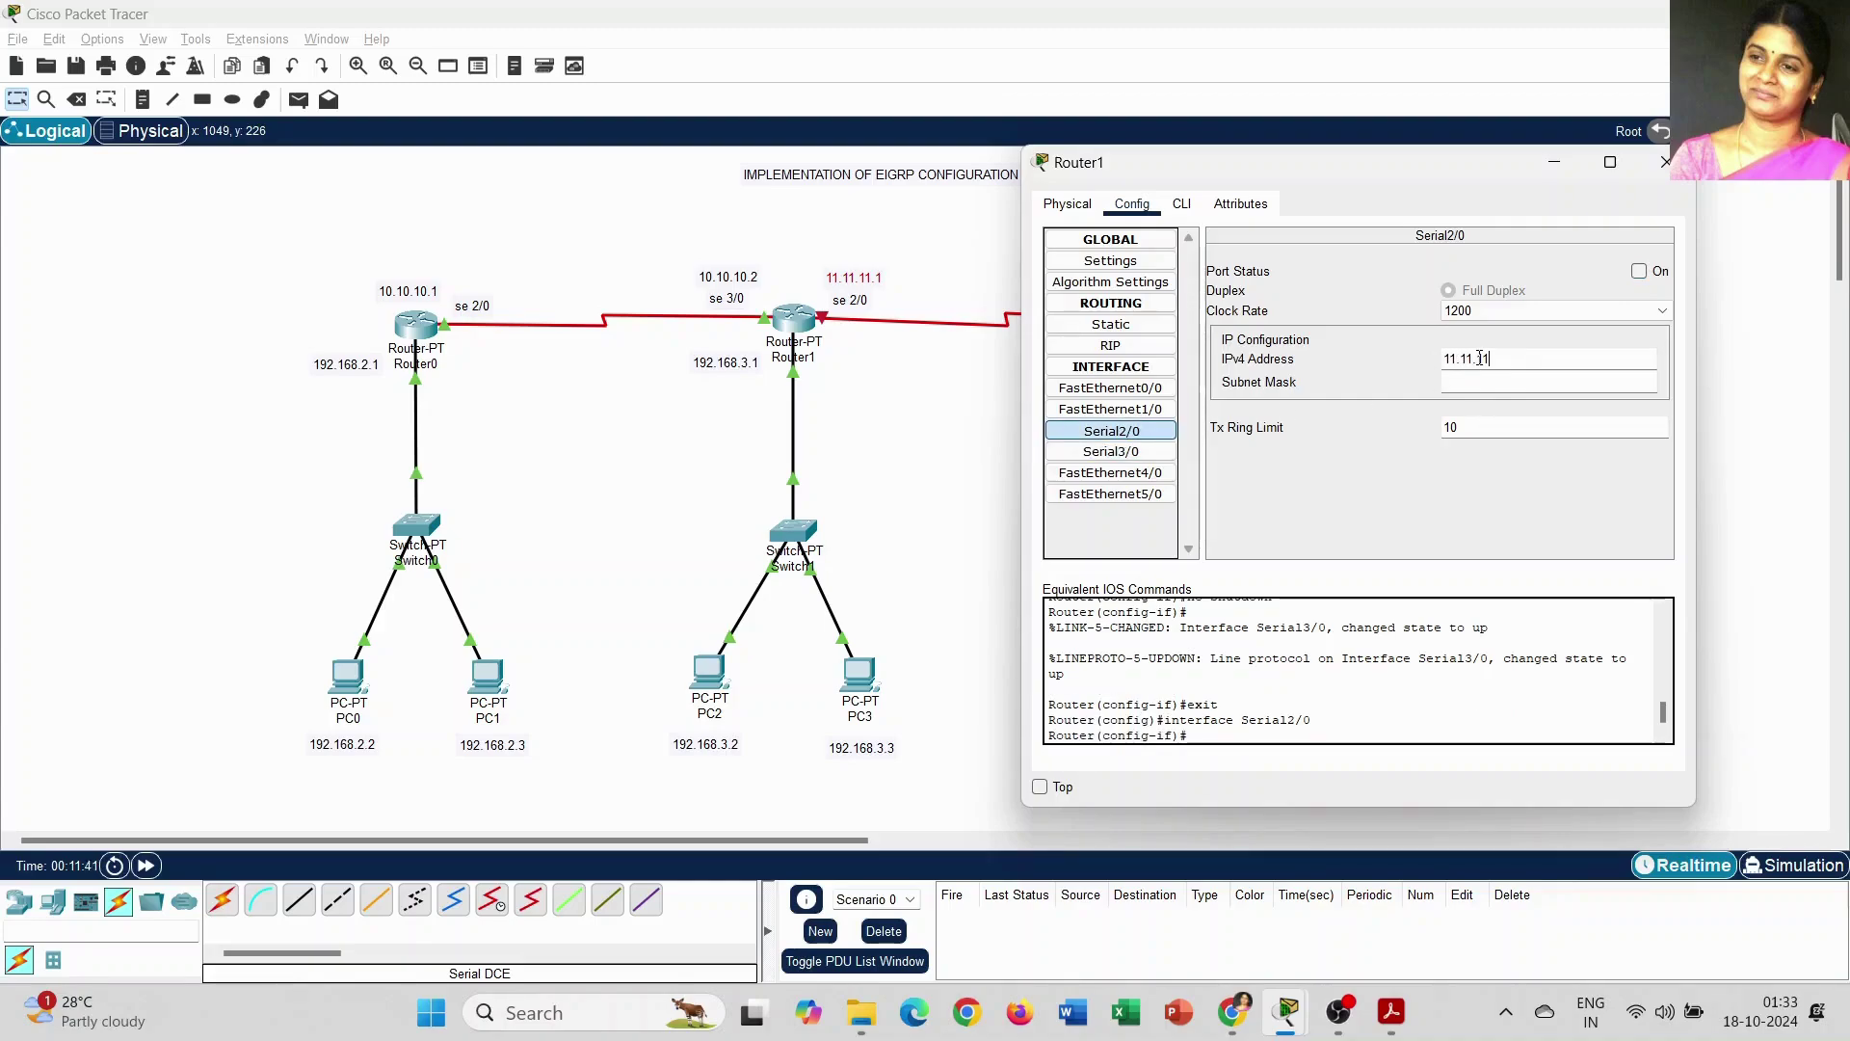
text(.1)
key(Tab)
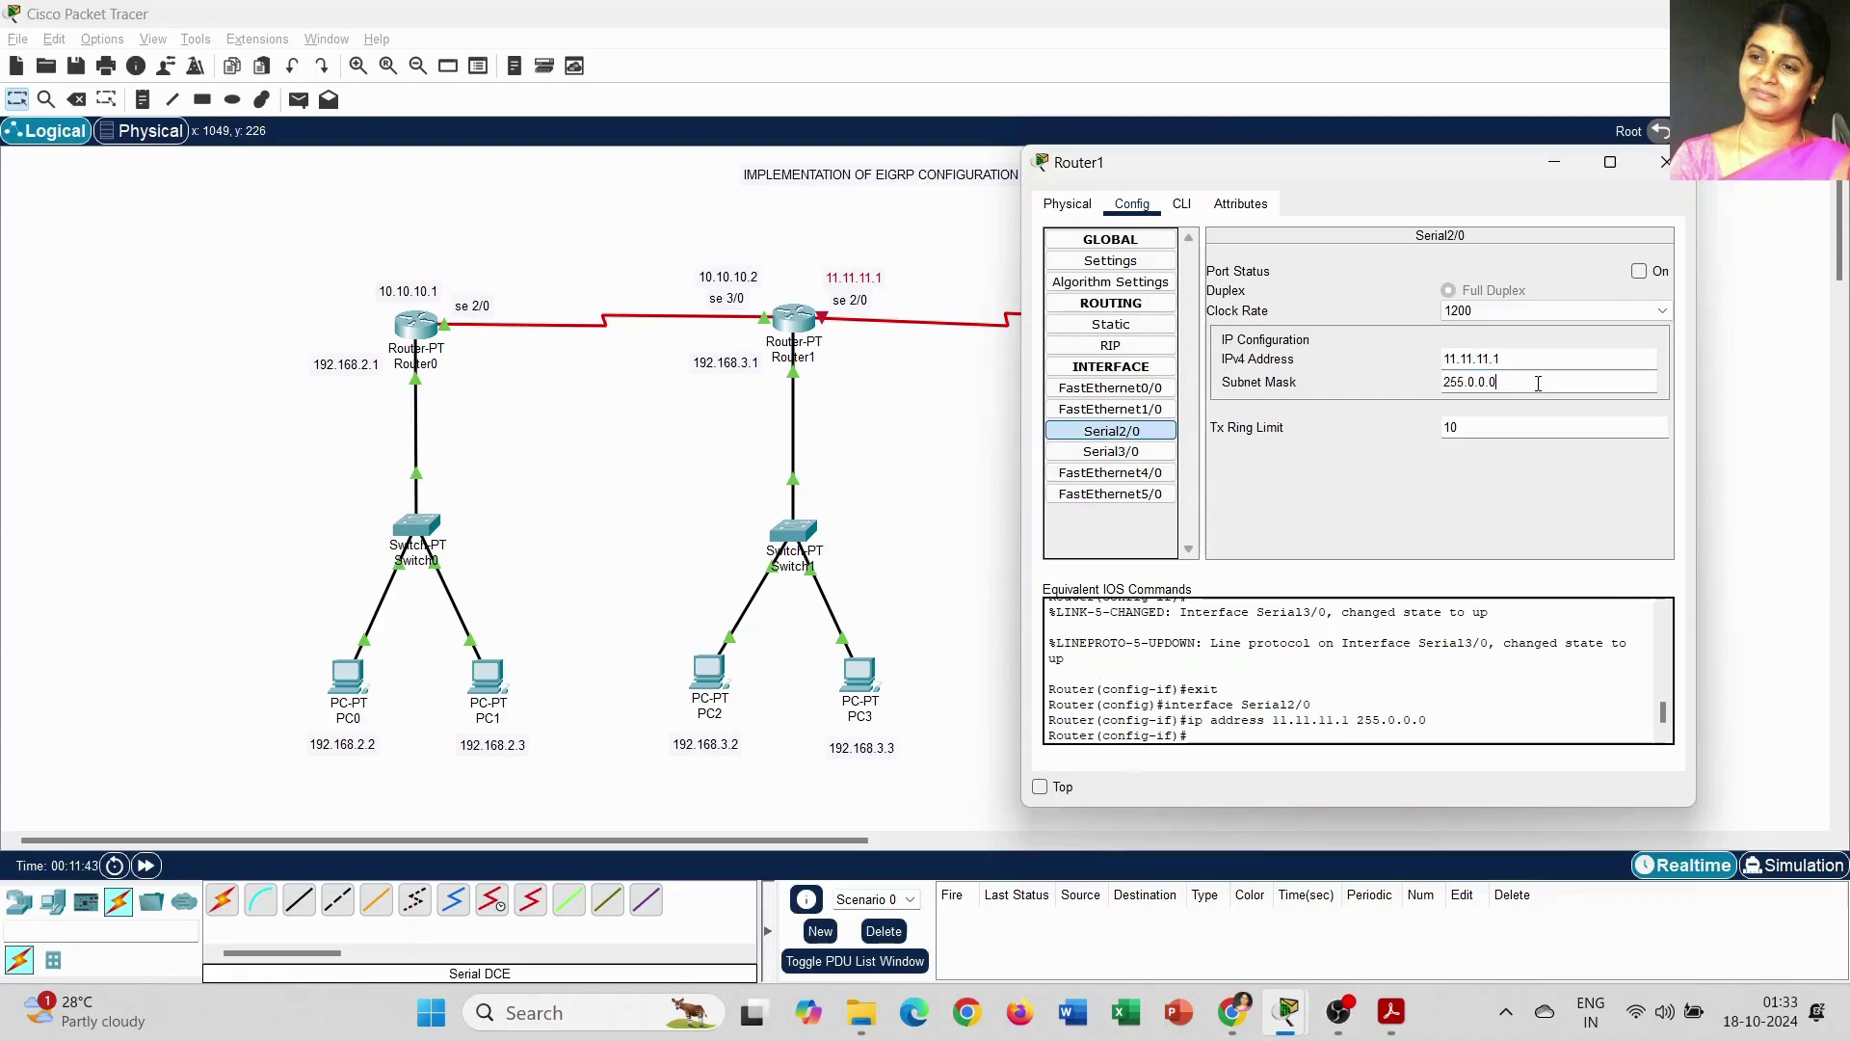
click(1640, 272)
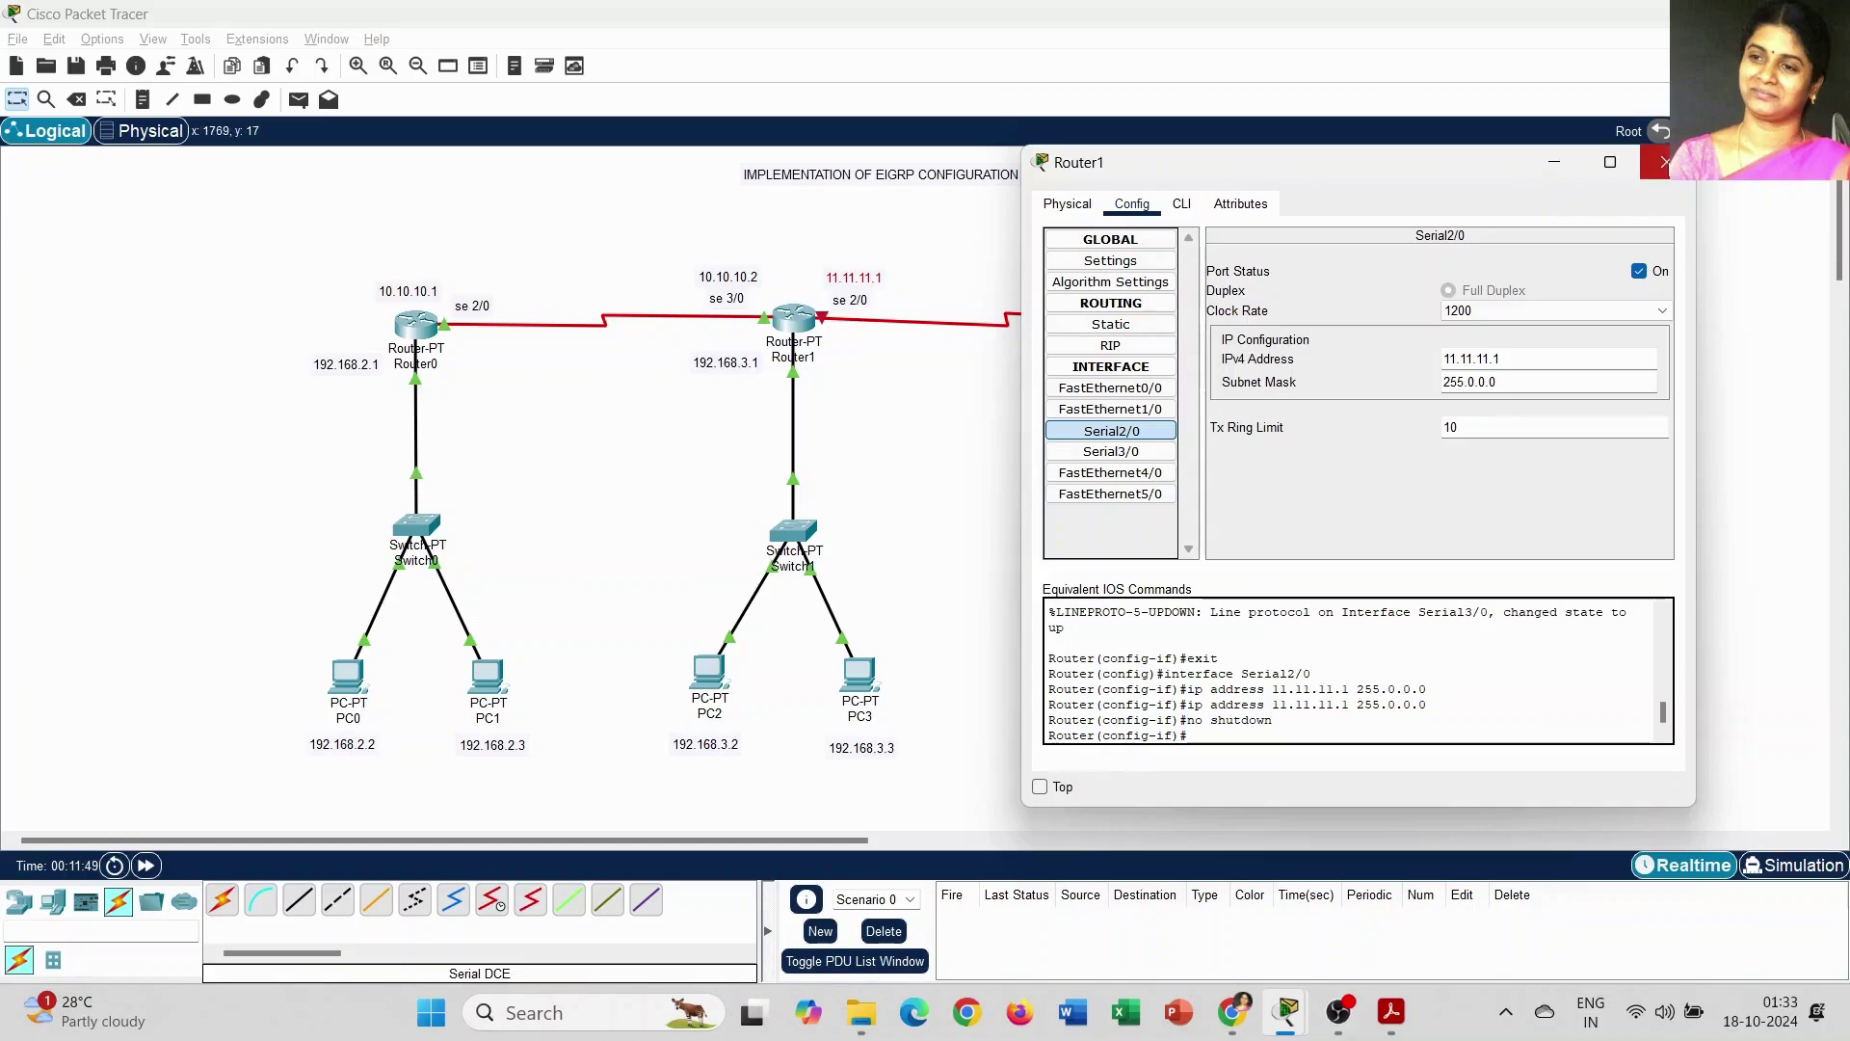
click(1664, 162)
Step: Configure Router2's FastEthernet0/0 with IPv4 address 192.168.4.1 and subnet mask 255.255.255.0, and turn the port on
click(1216, 323)
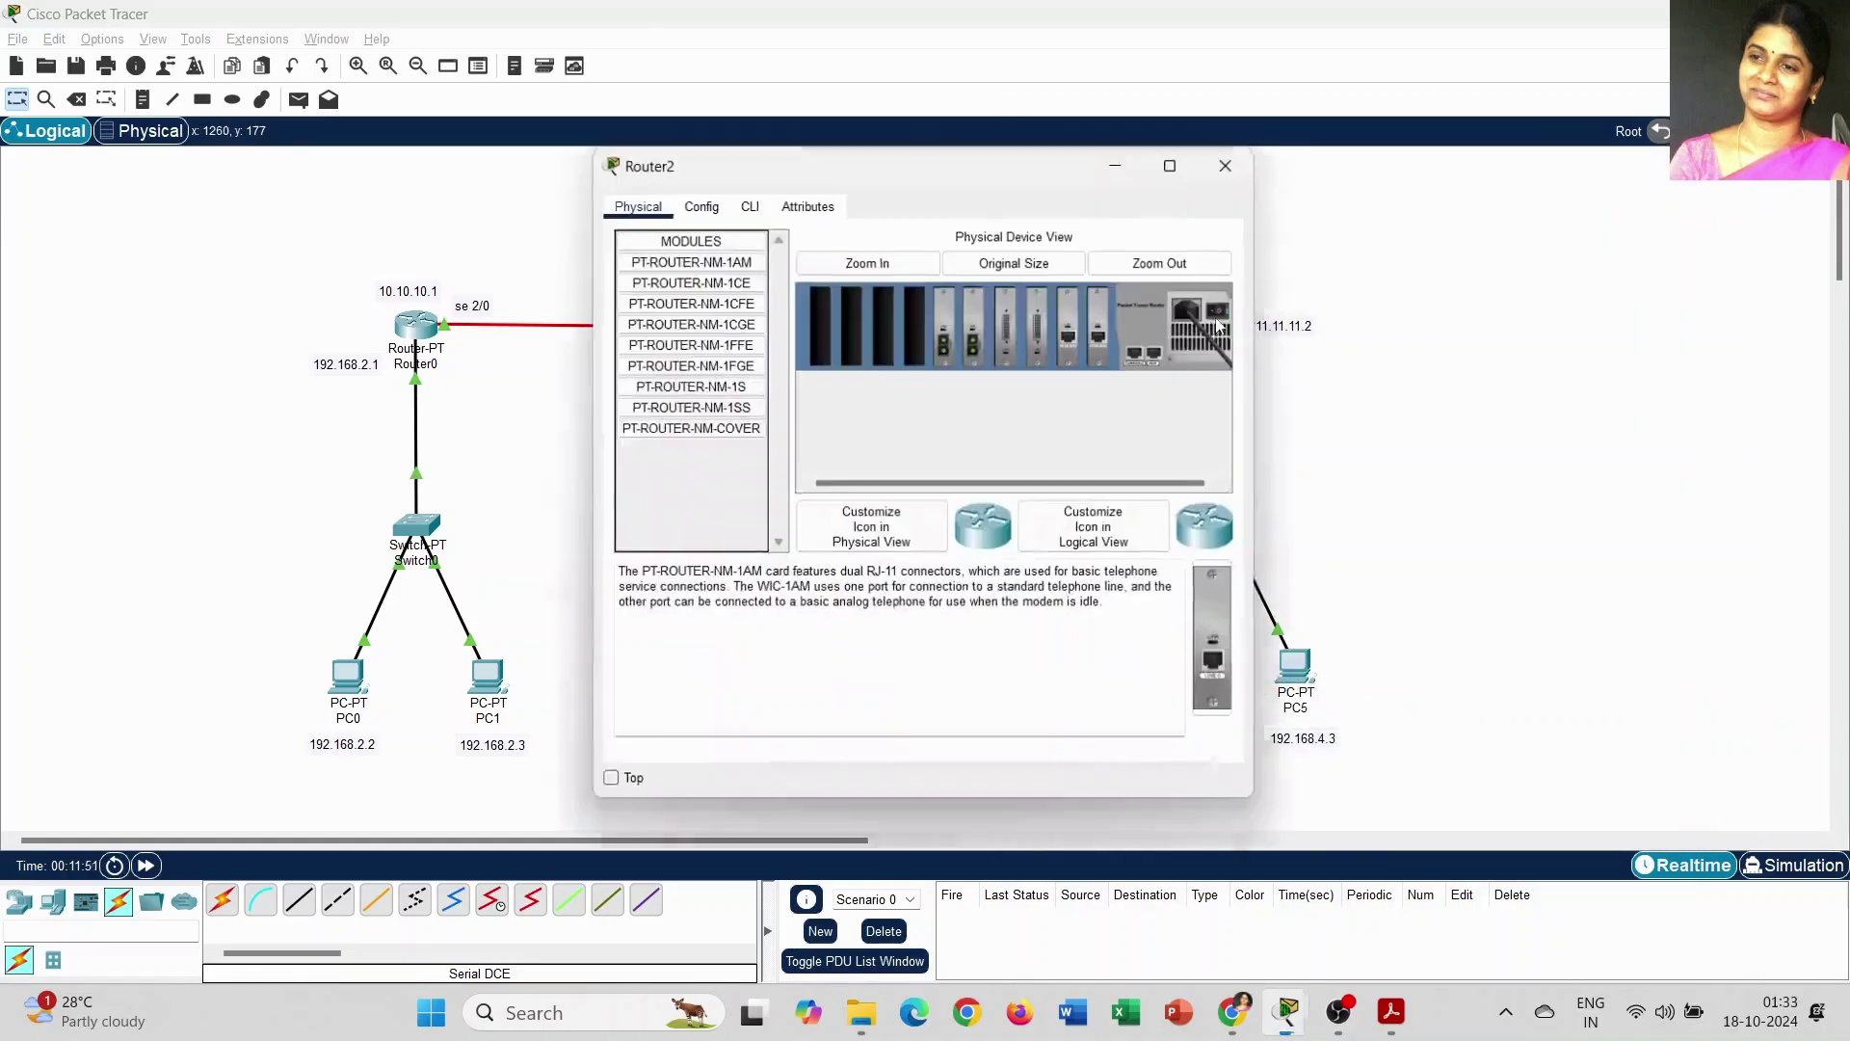
drag(1050, 174, 726, 170)
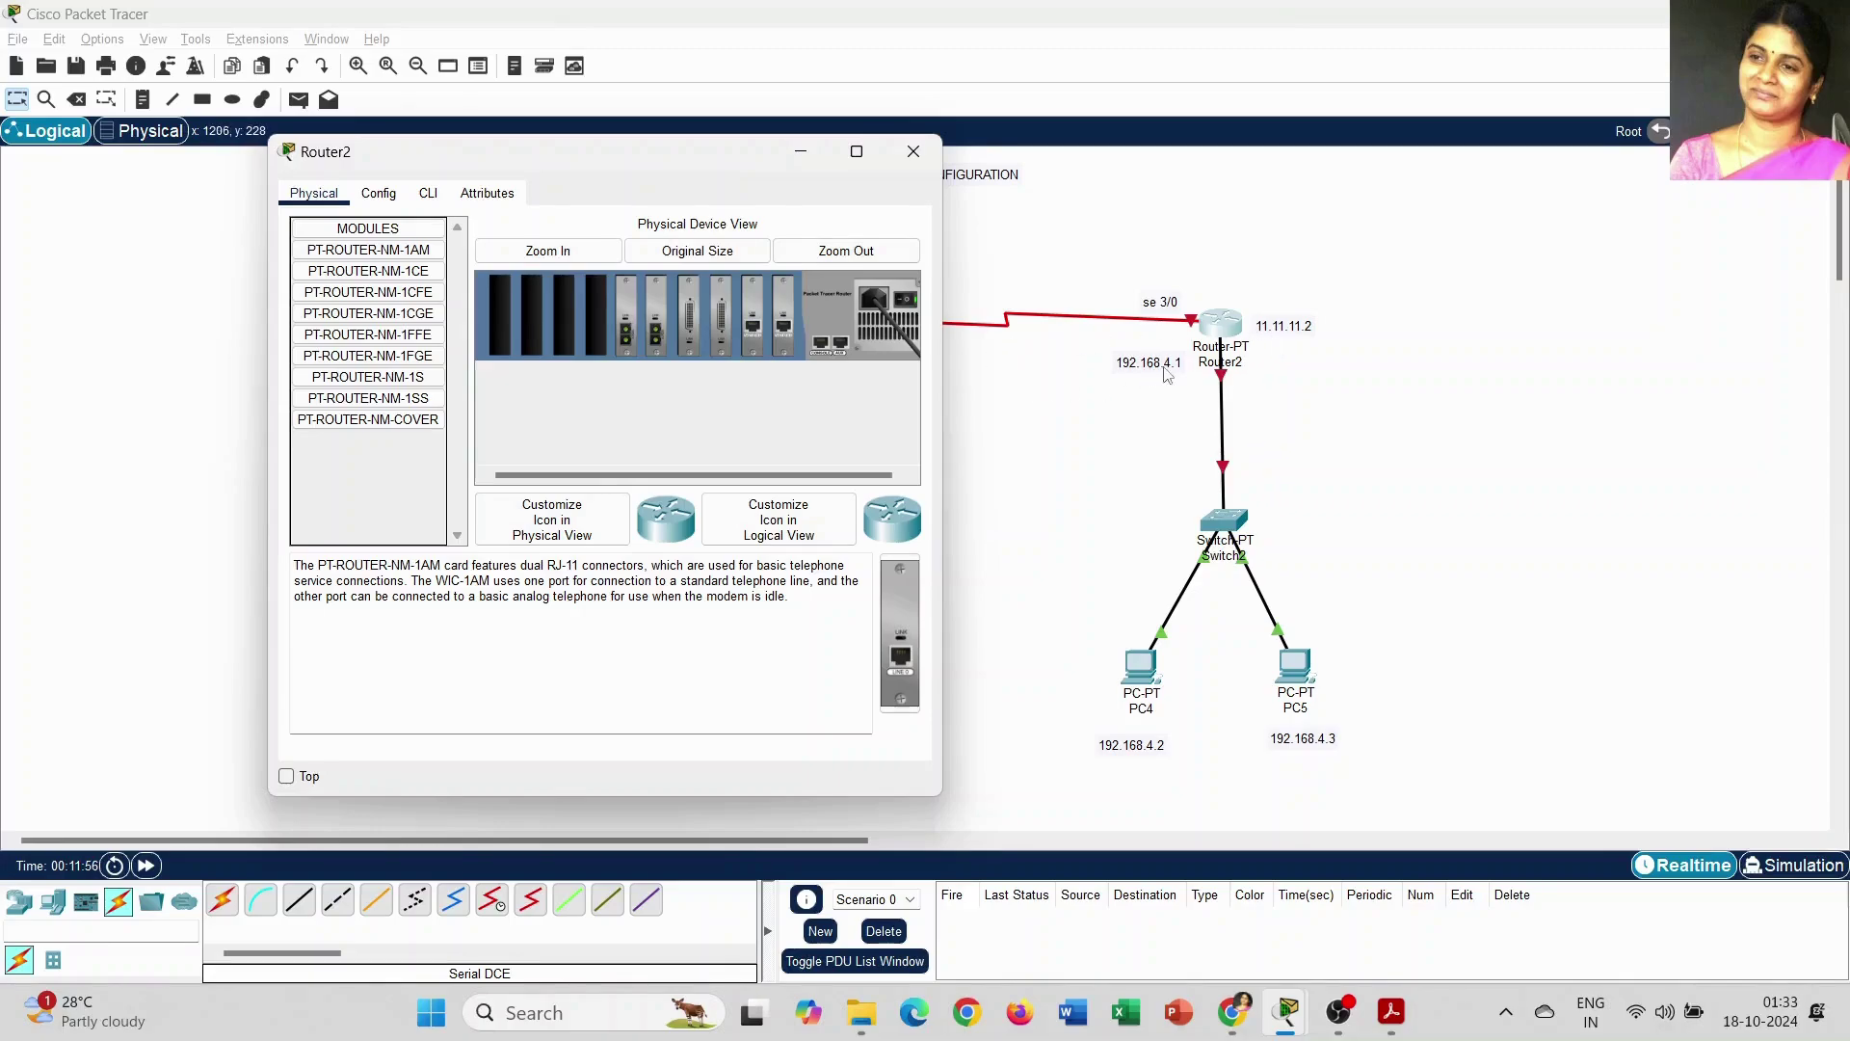
click(379, 194)
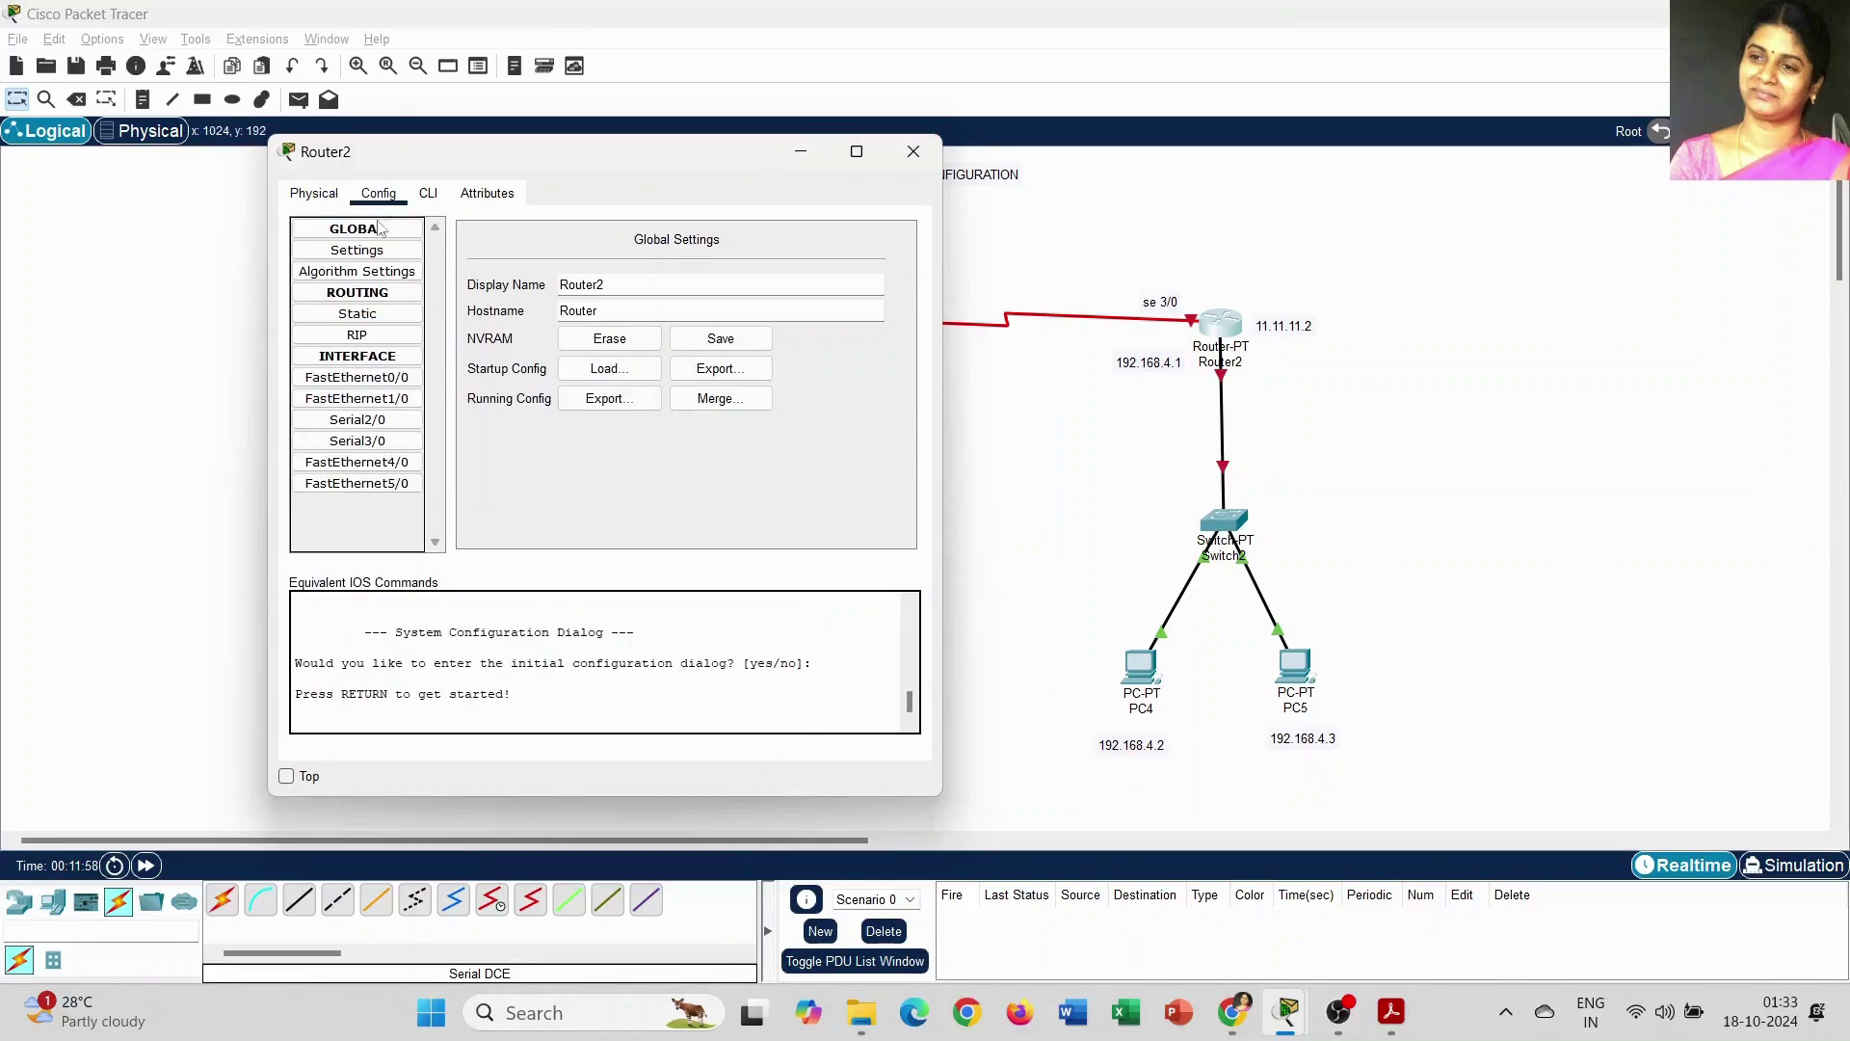
click(378, 382)
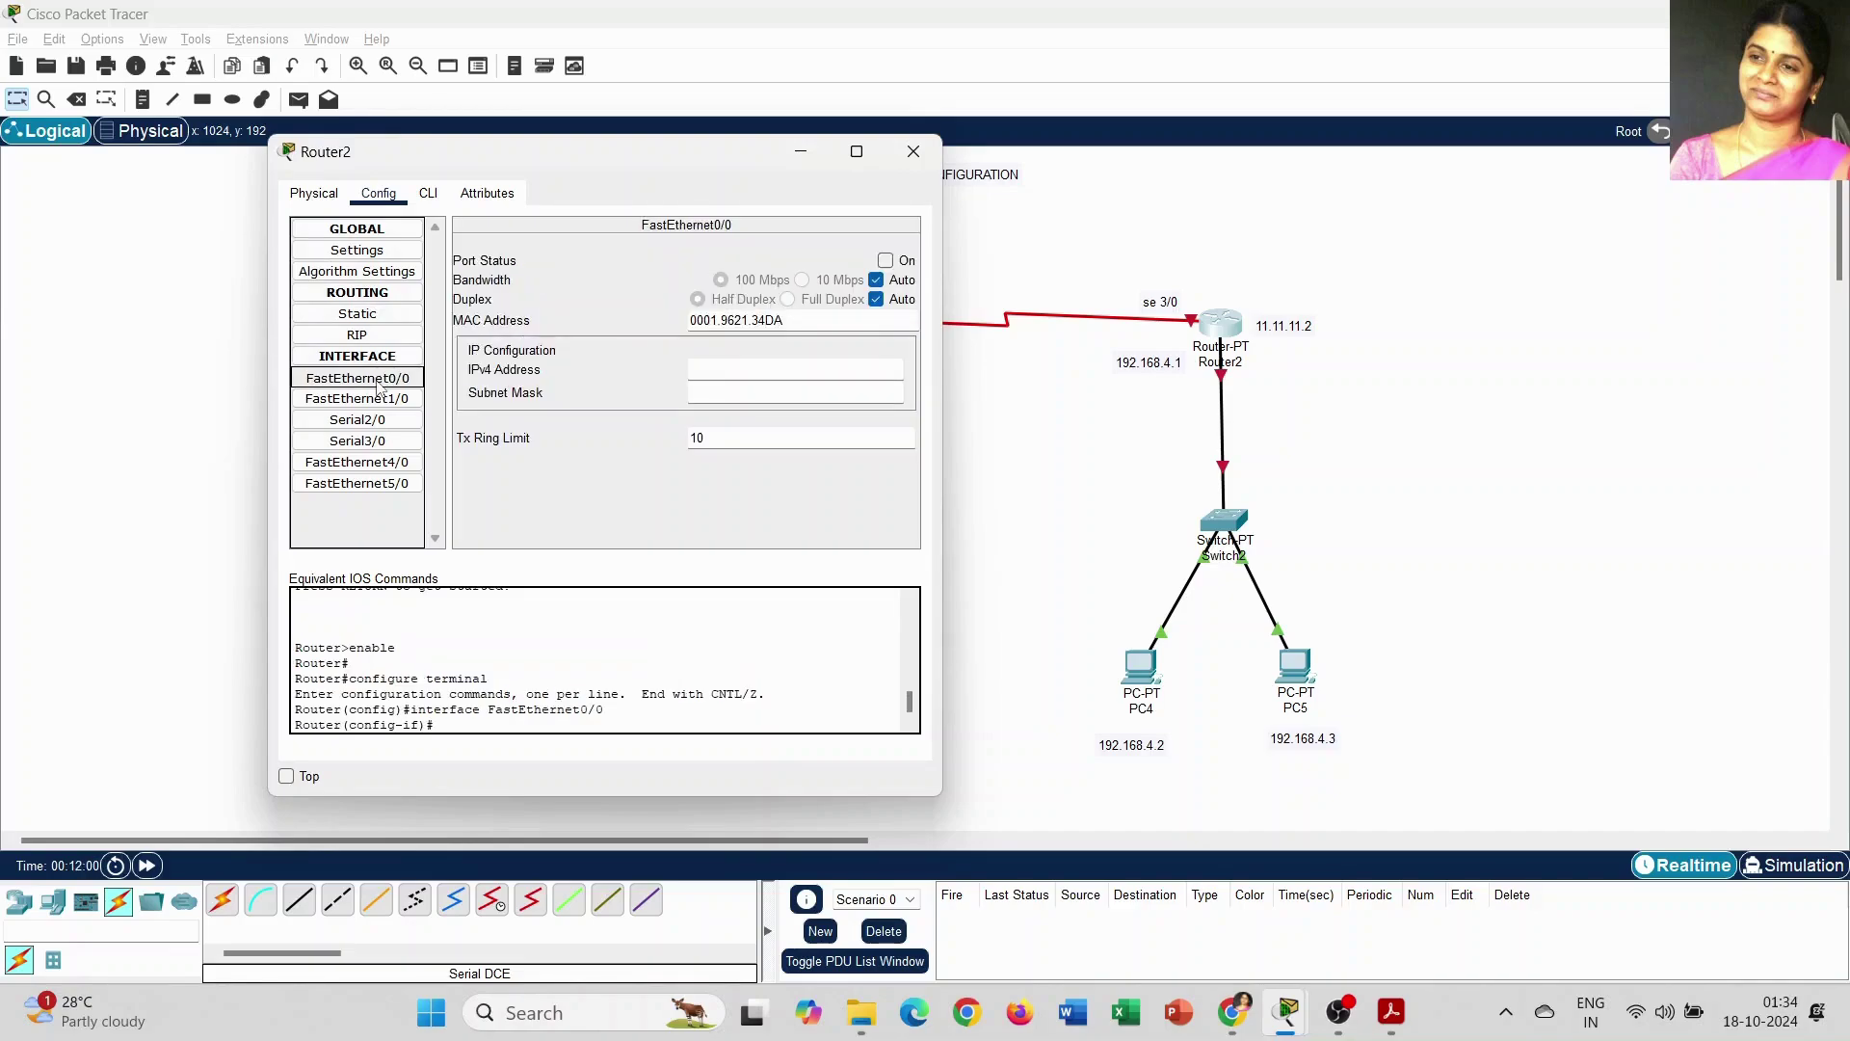
click(712, 368)
text(192.168.4.1)
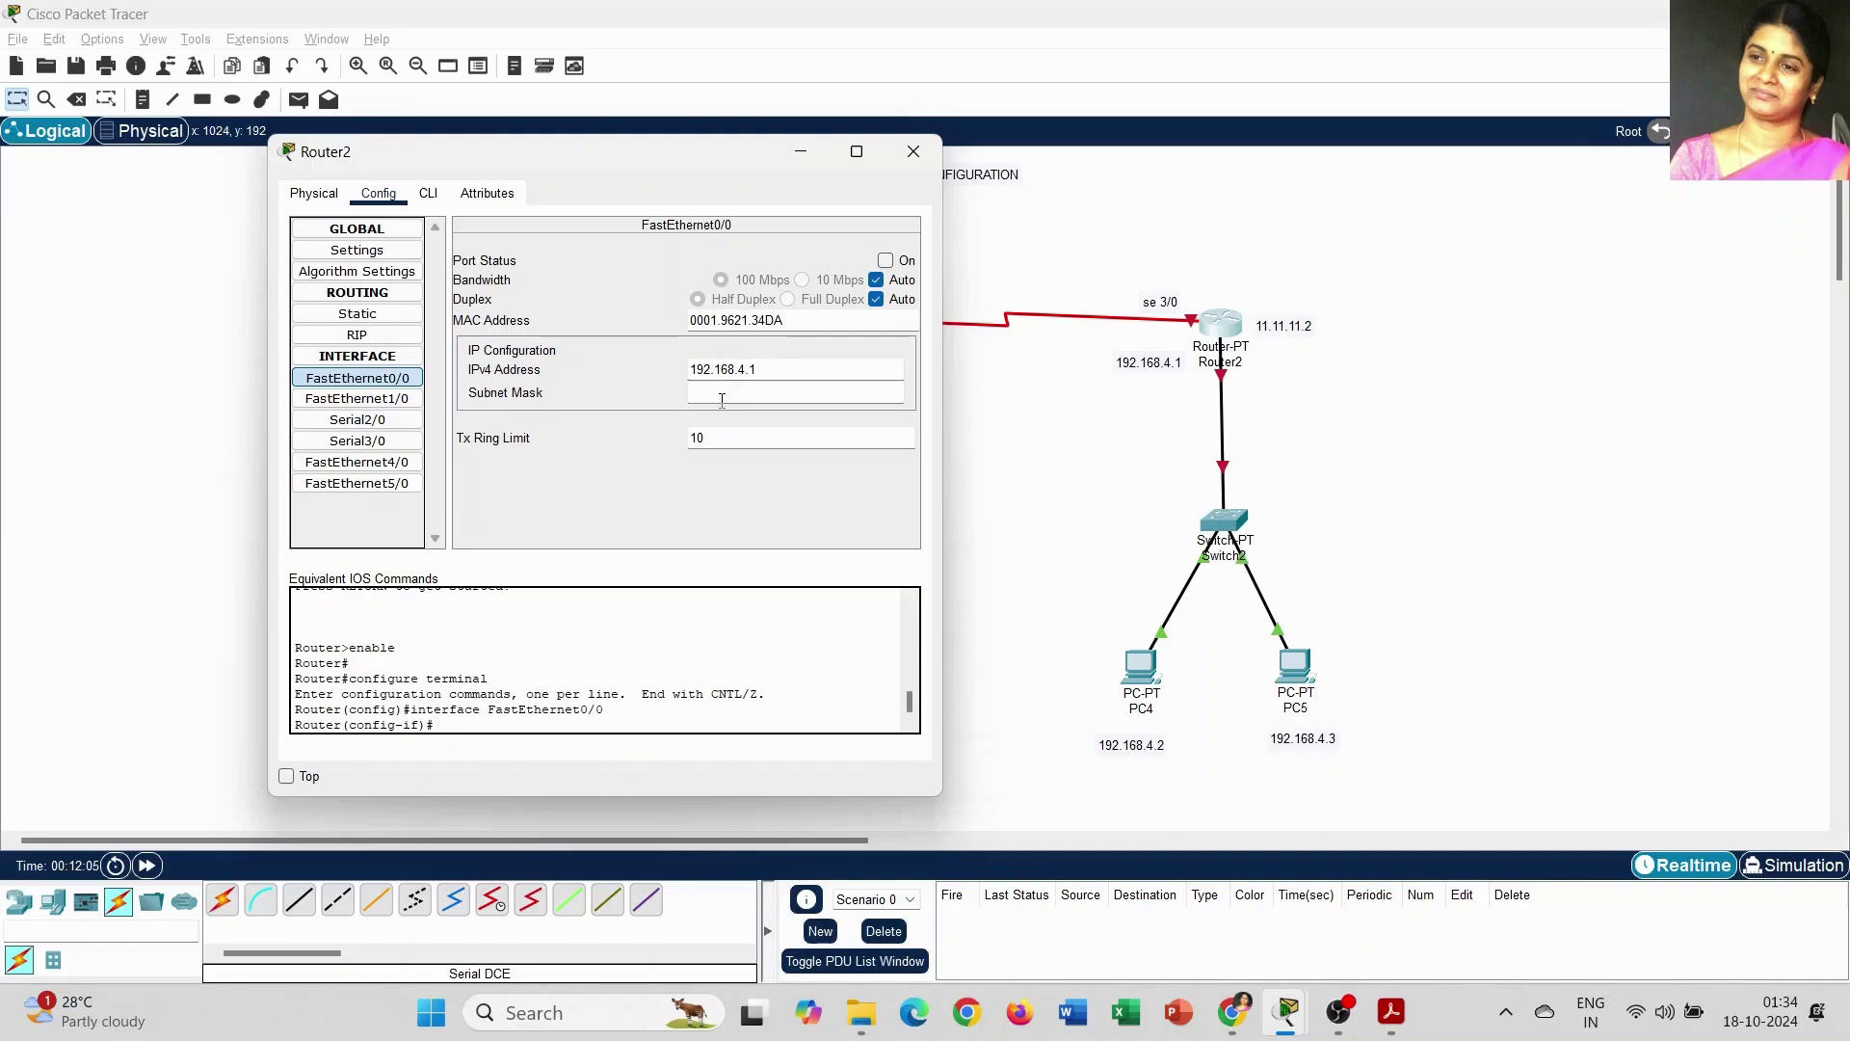
click(722, 396)
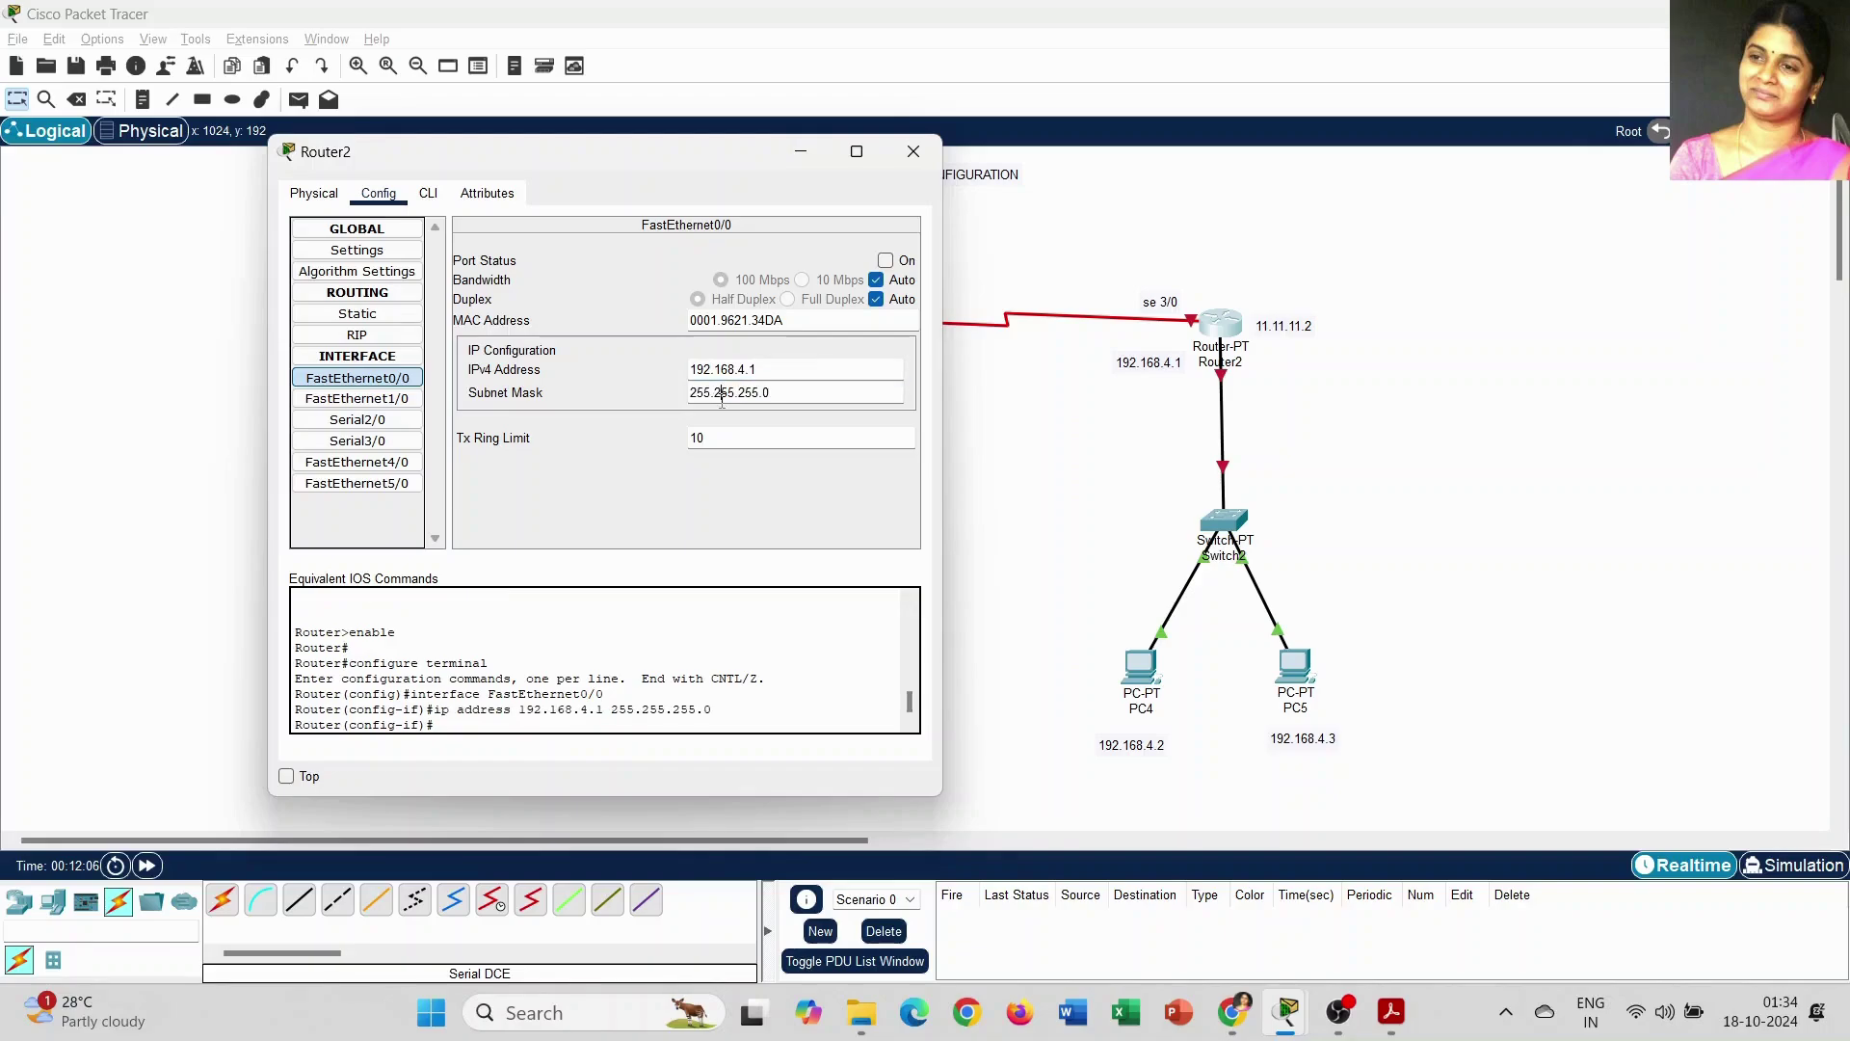
click(886, 260)
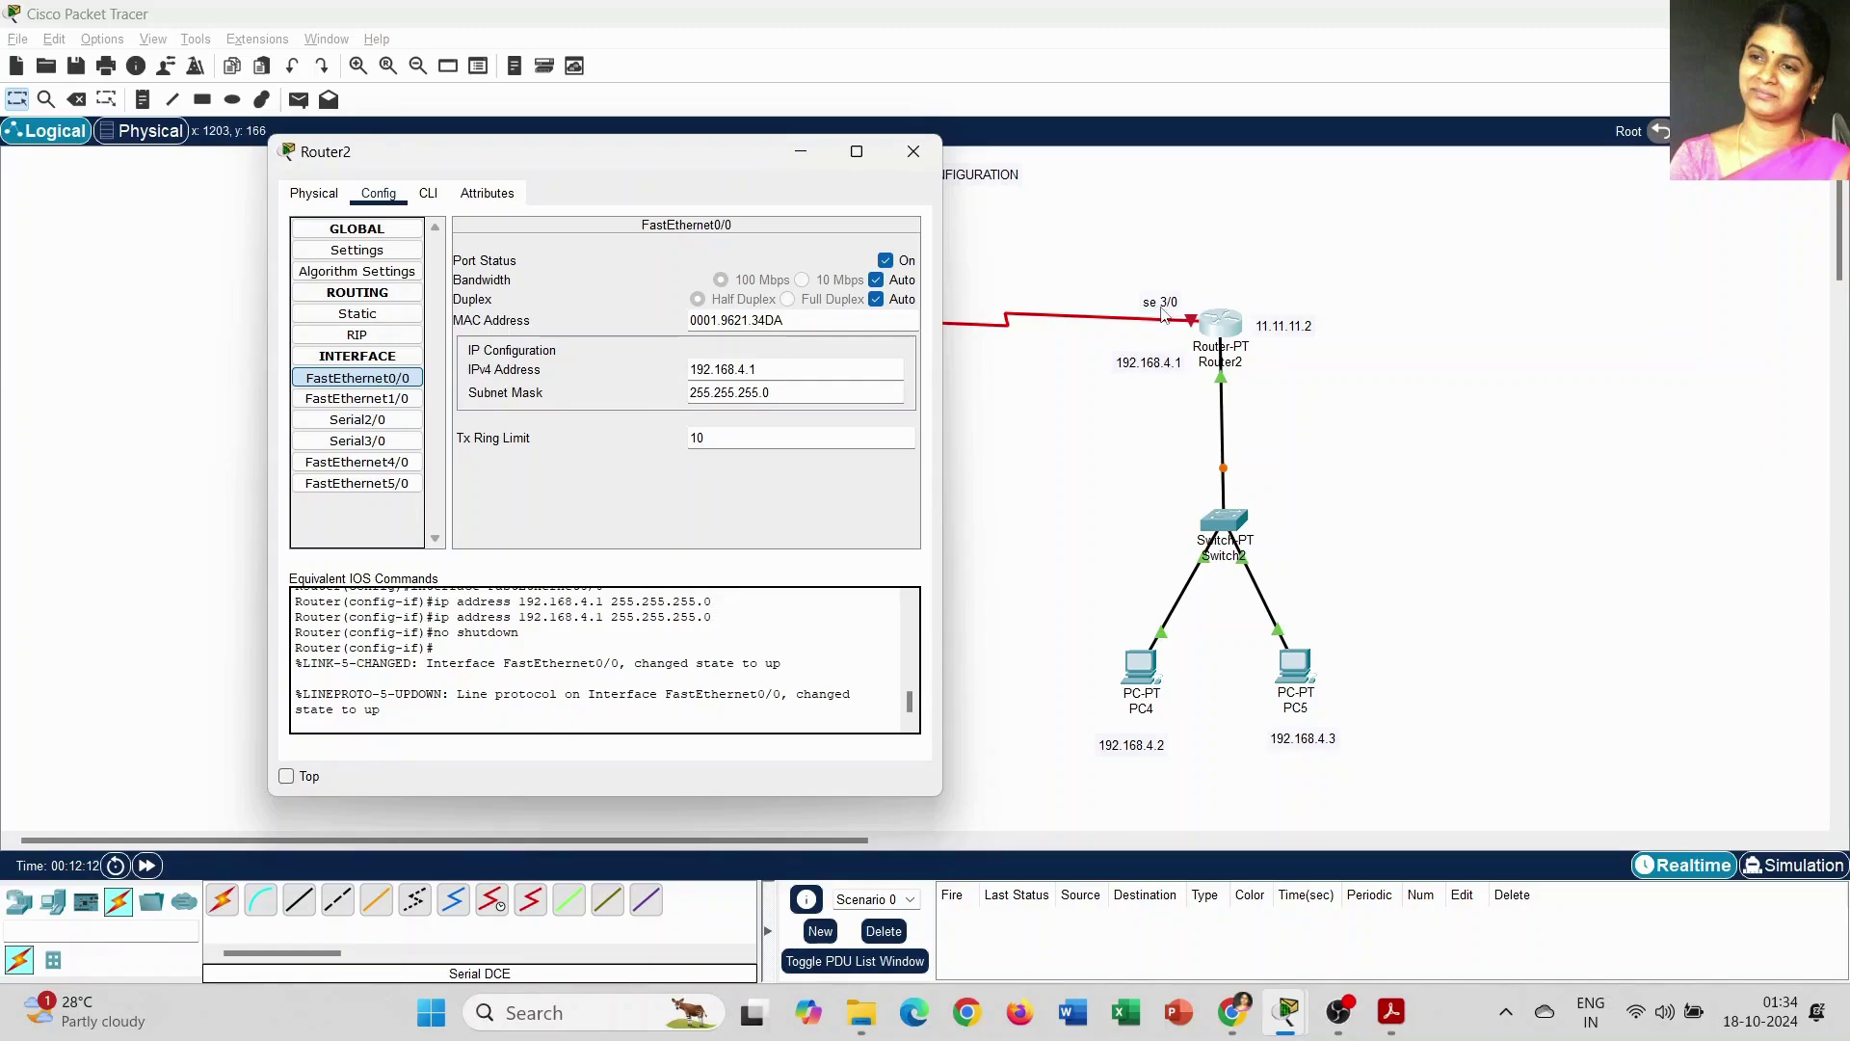
Step: Configure Router2's Serial3/0 with IPv4 address 11.11.11.2 and subnet mask 255.0.0.0, turn the port on, and close the router's settings
click(386, 444)
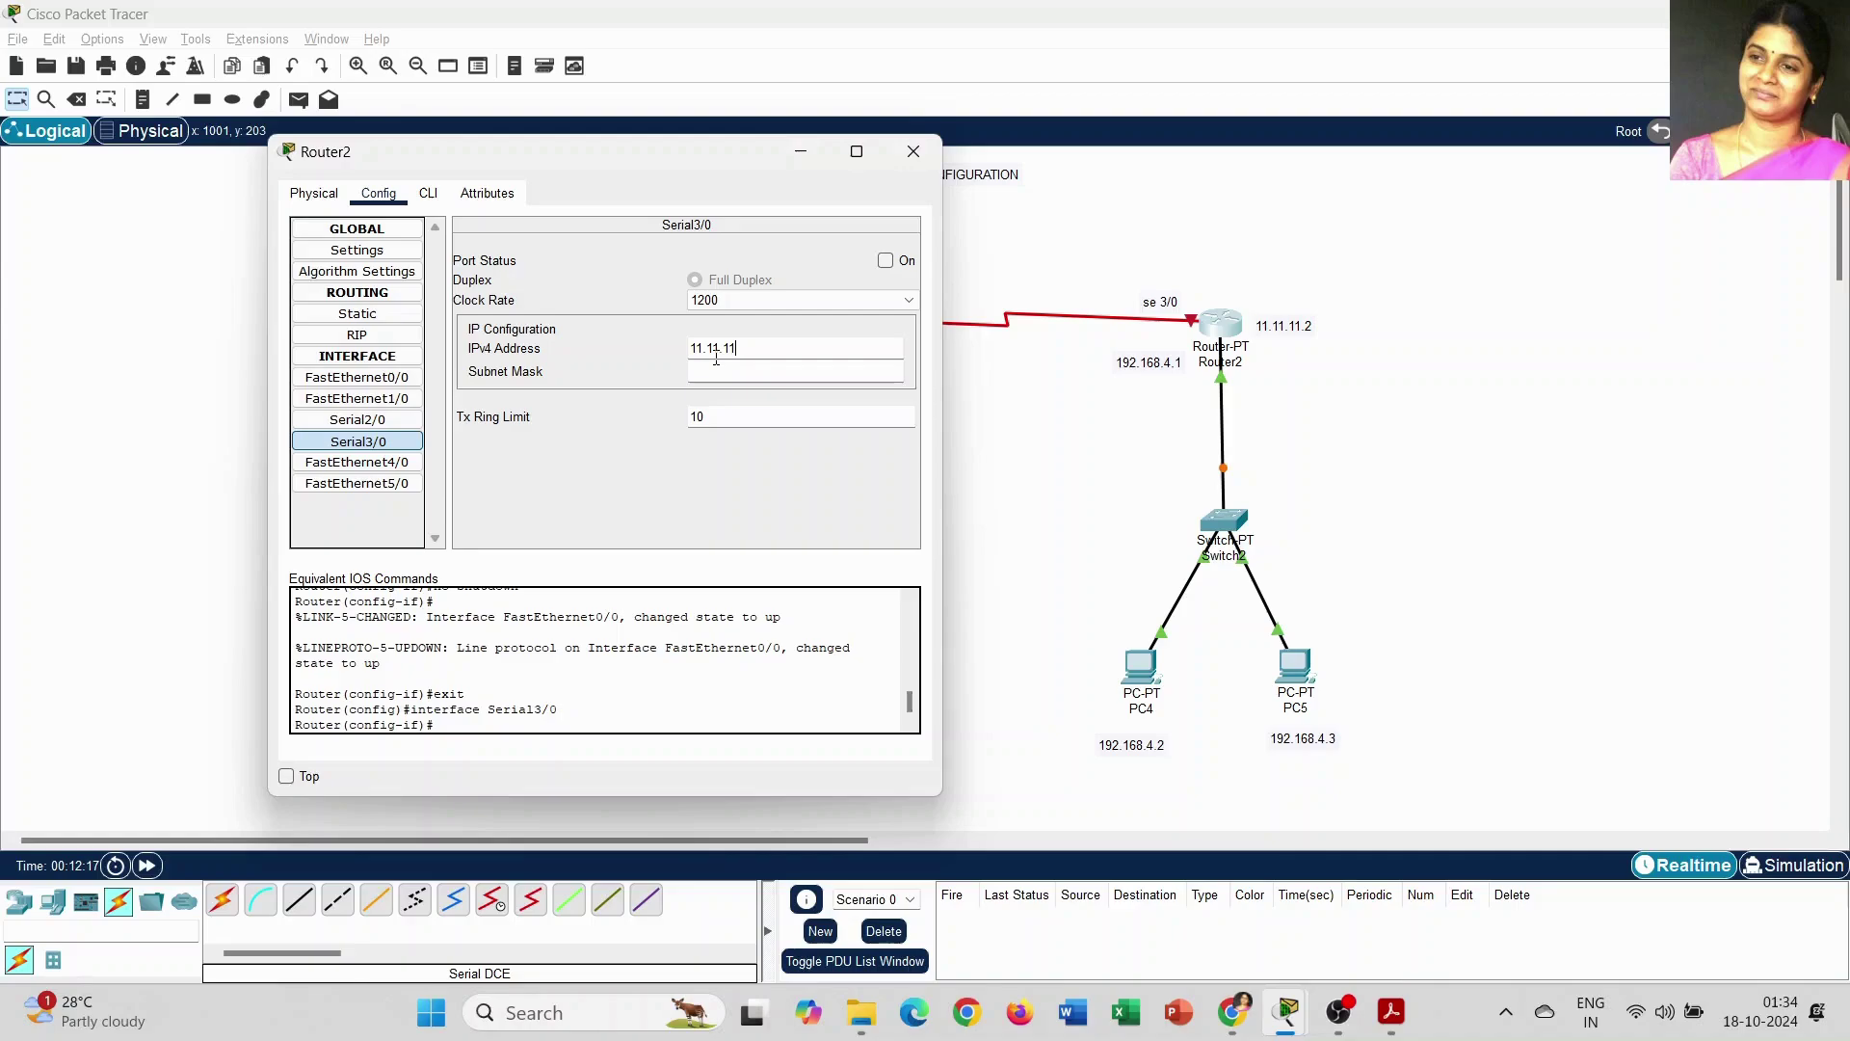
click(718, 372)
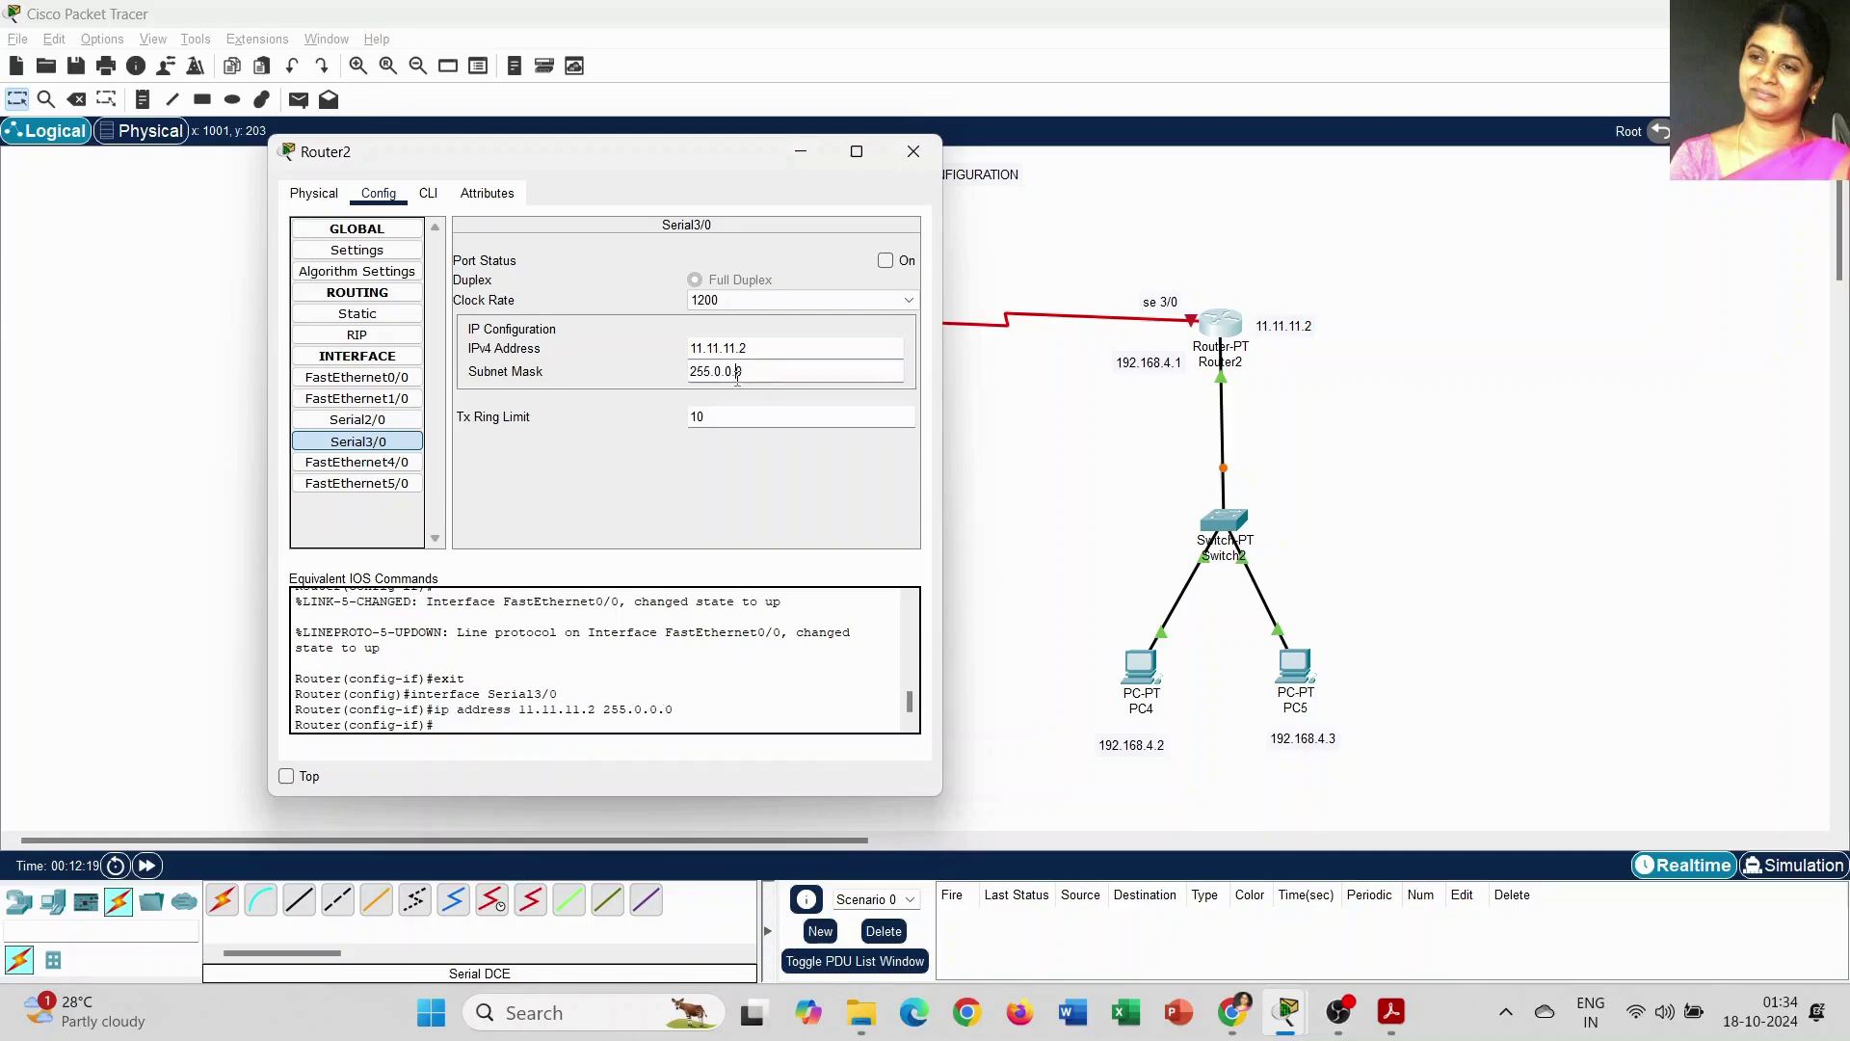
click(886, 262)
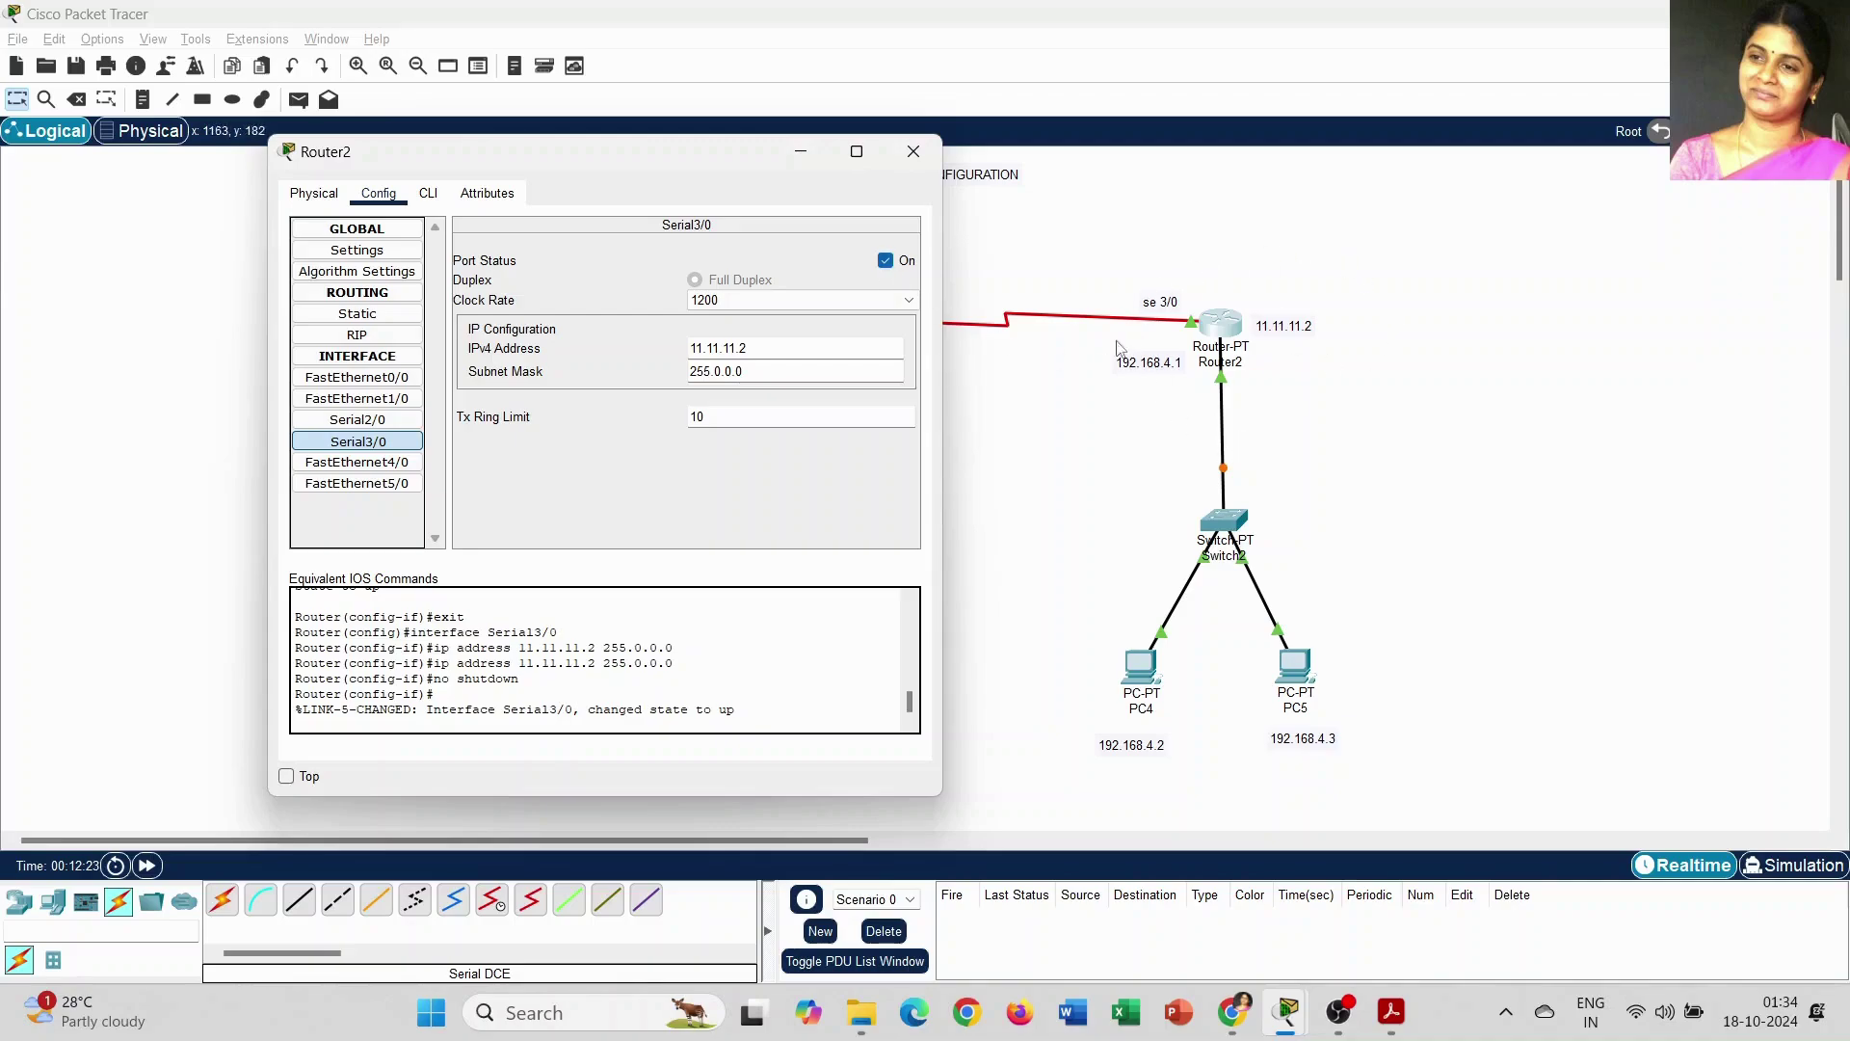
click(914, 151)
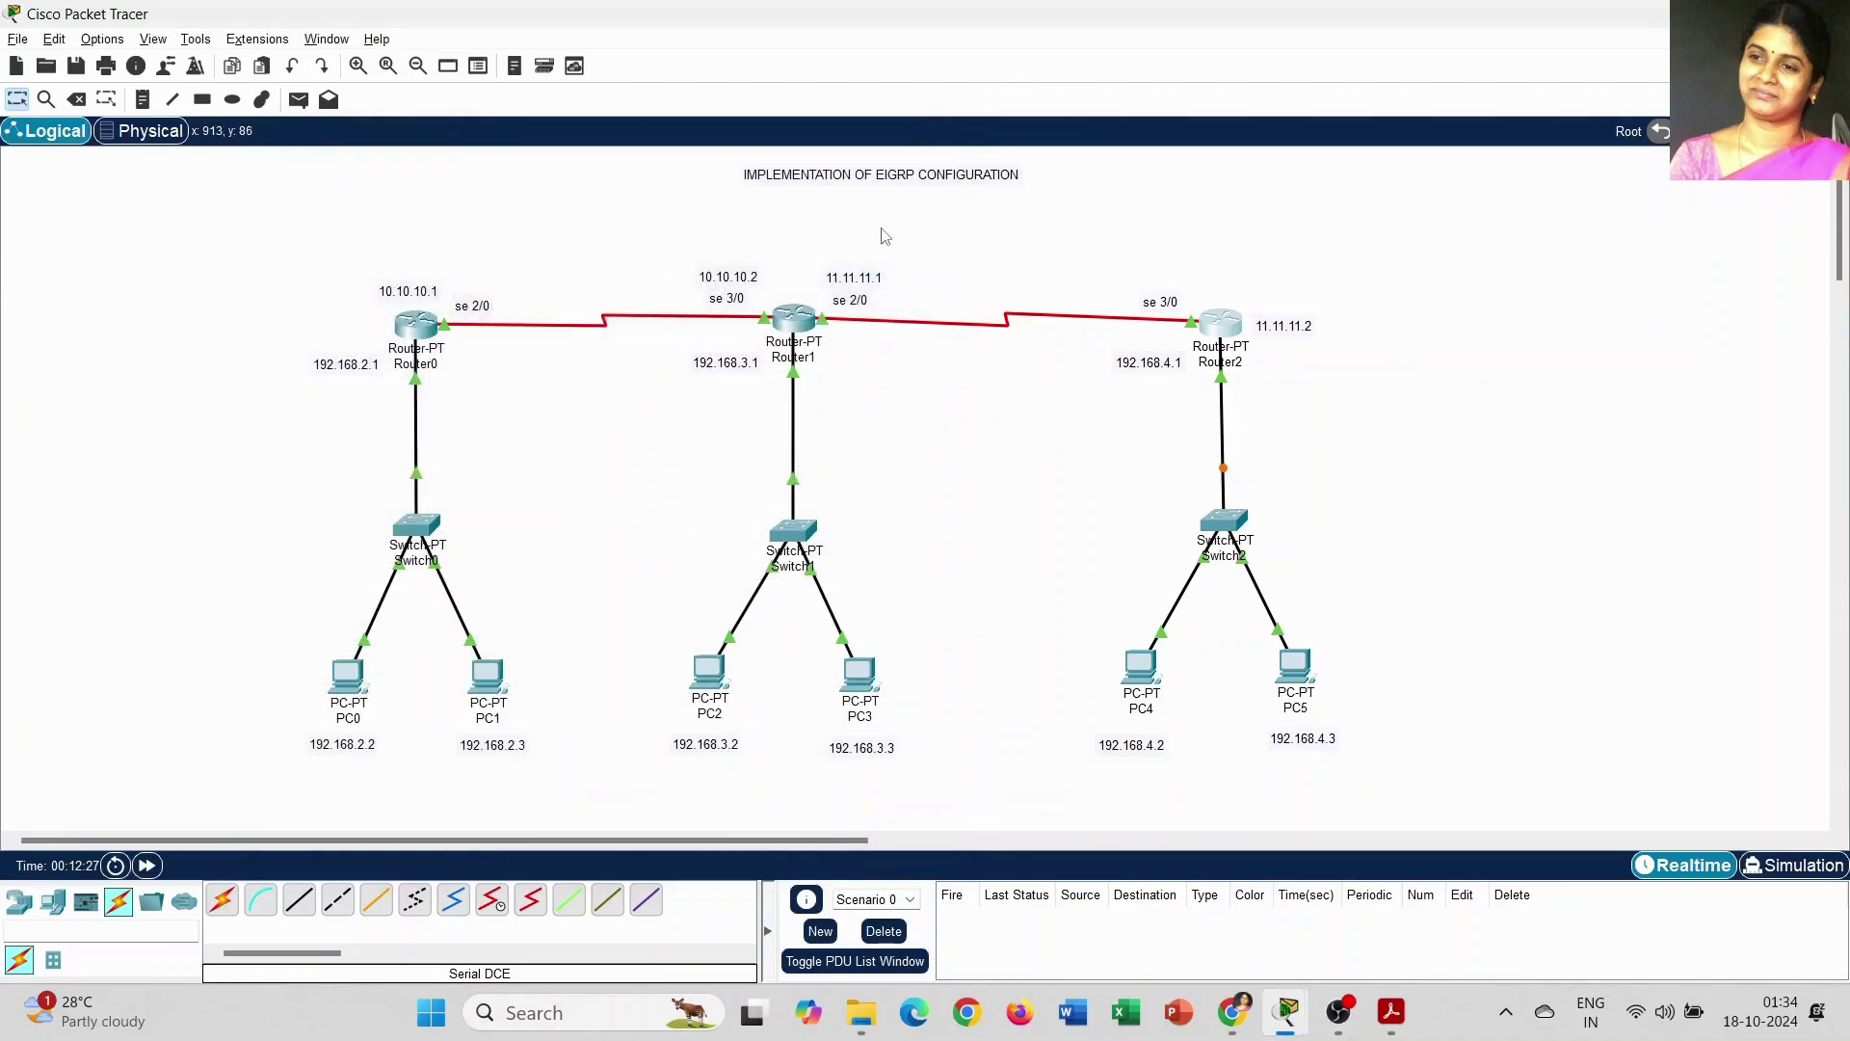
Step: Move the IMPLEMENTATION OF EIGRP CONFIGURATION title slightly left so it sits above Router1
drag(880, 185, 801, 180)
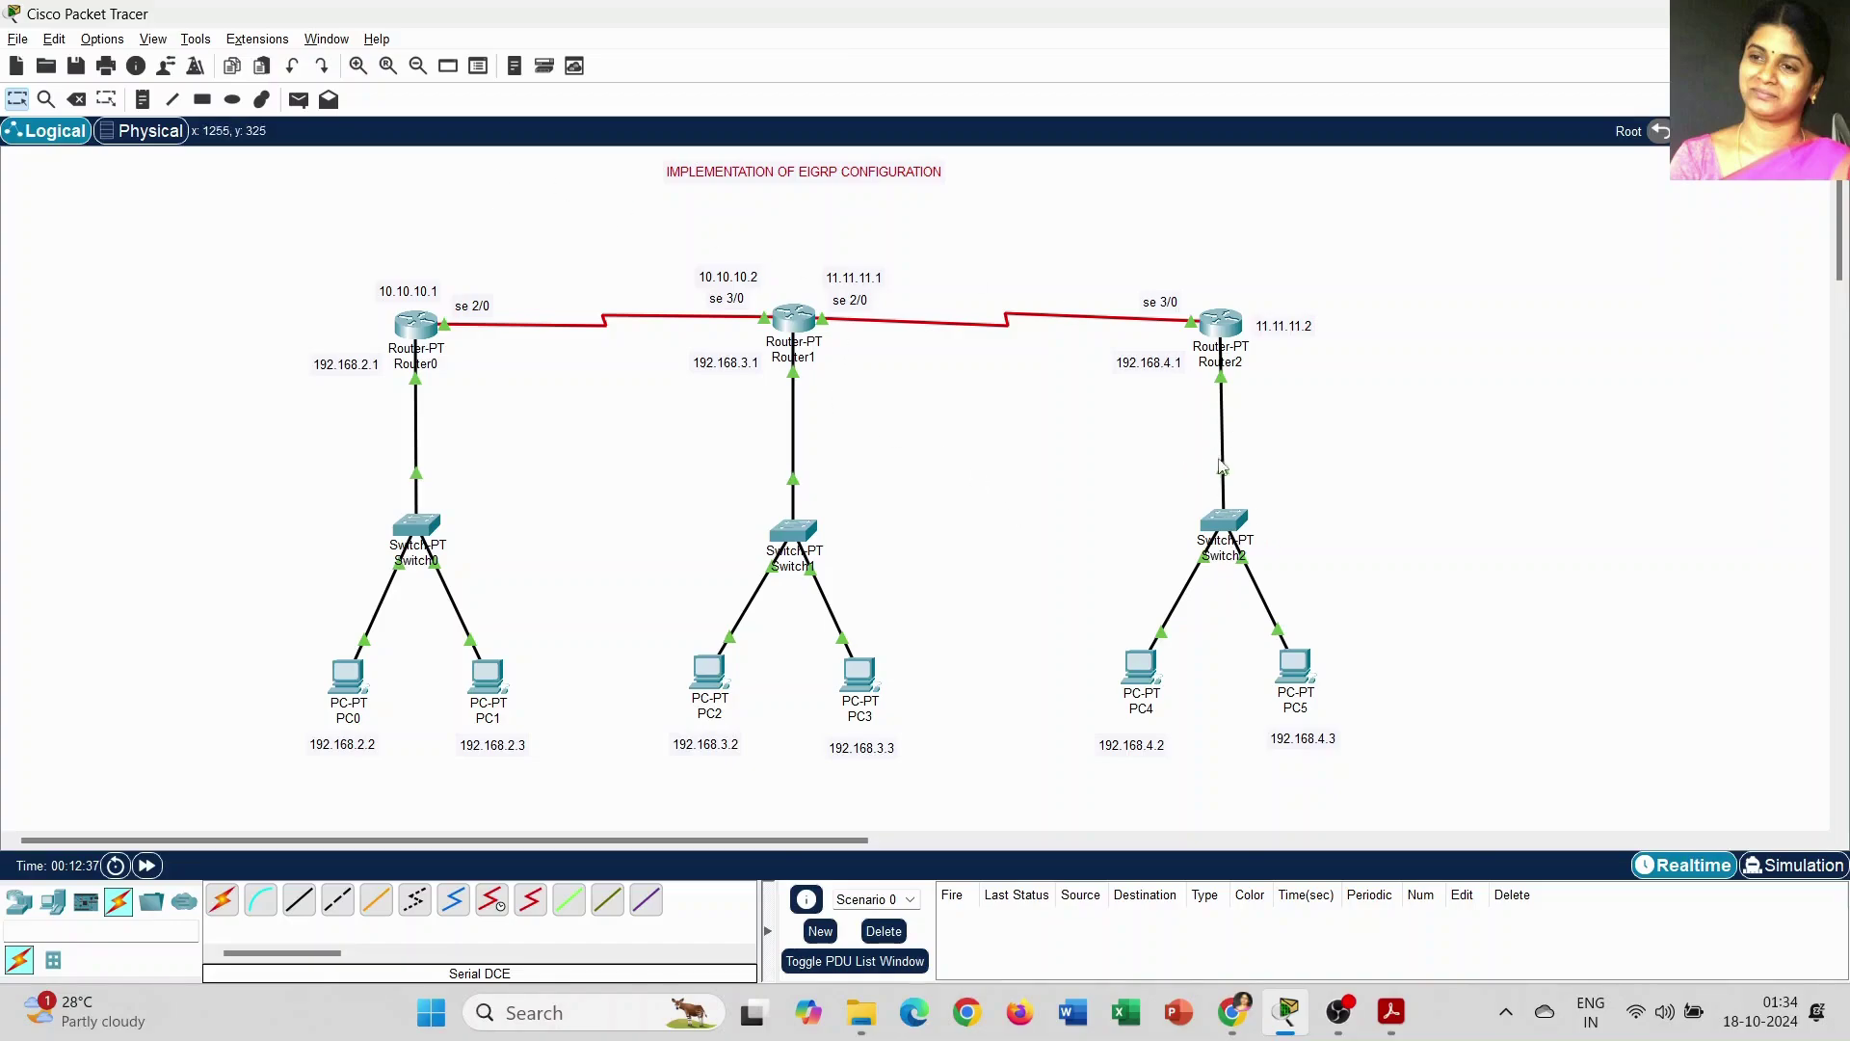
Step: Test connectivity by sending simple PDUs from PC0 to PC1 and from PC0 to Router0
click(299, 100)
click(347, 674)
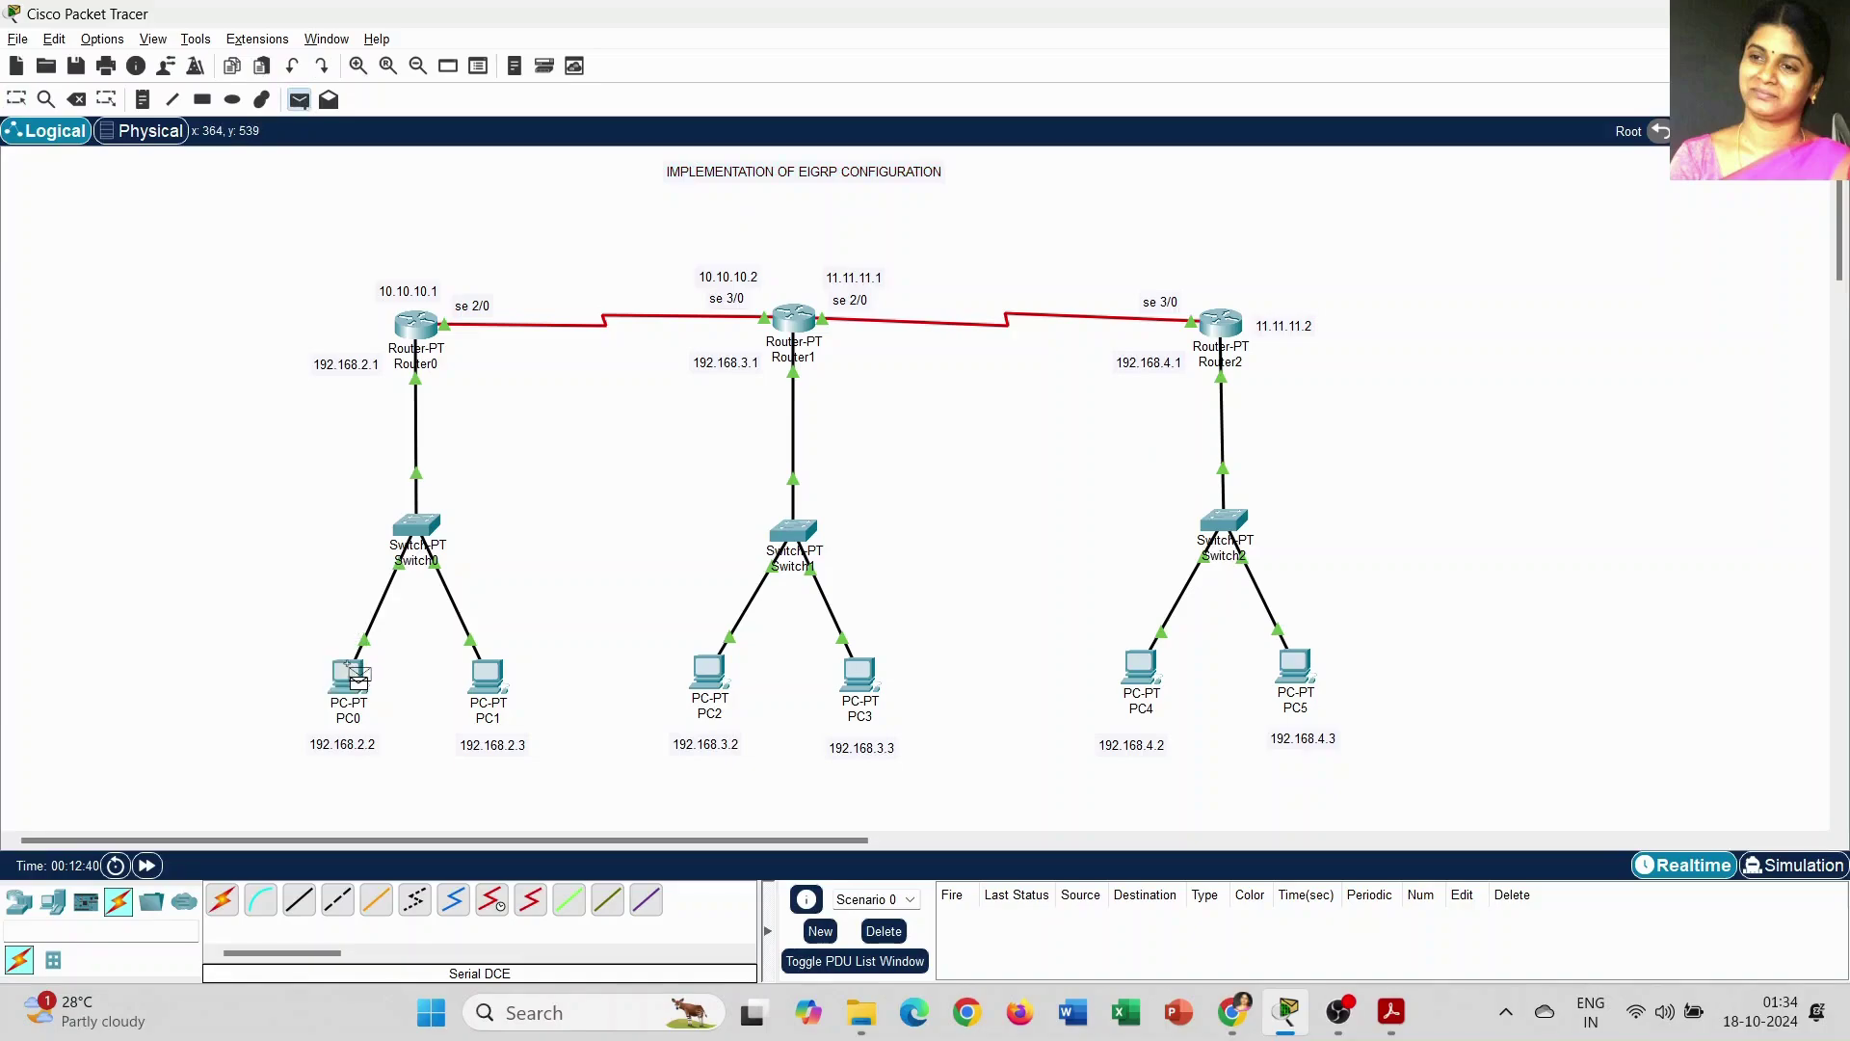
click(499, 669)
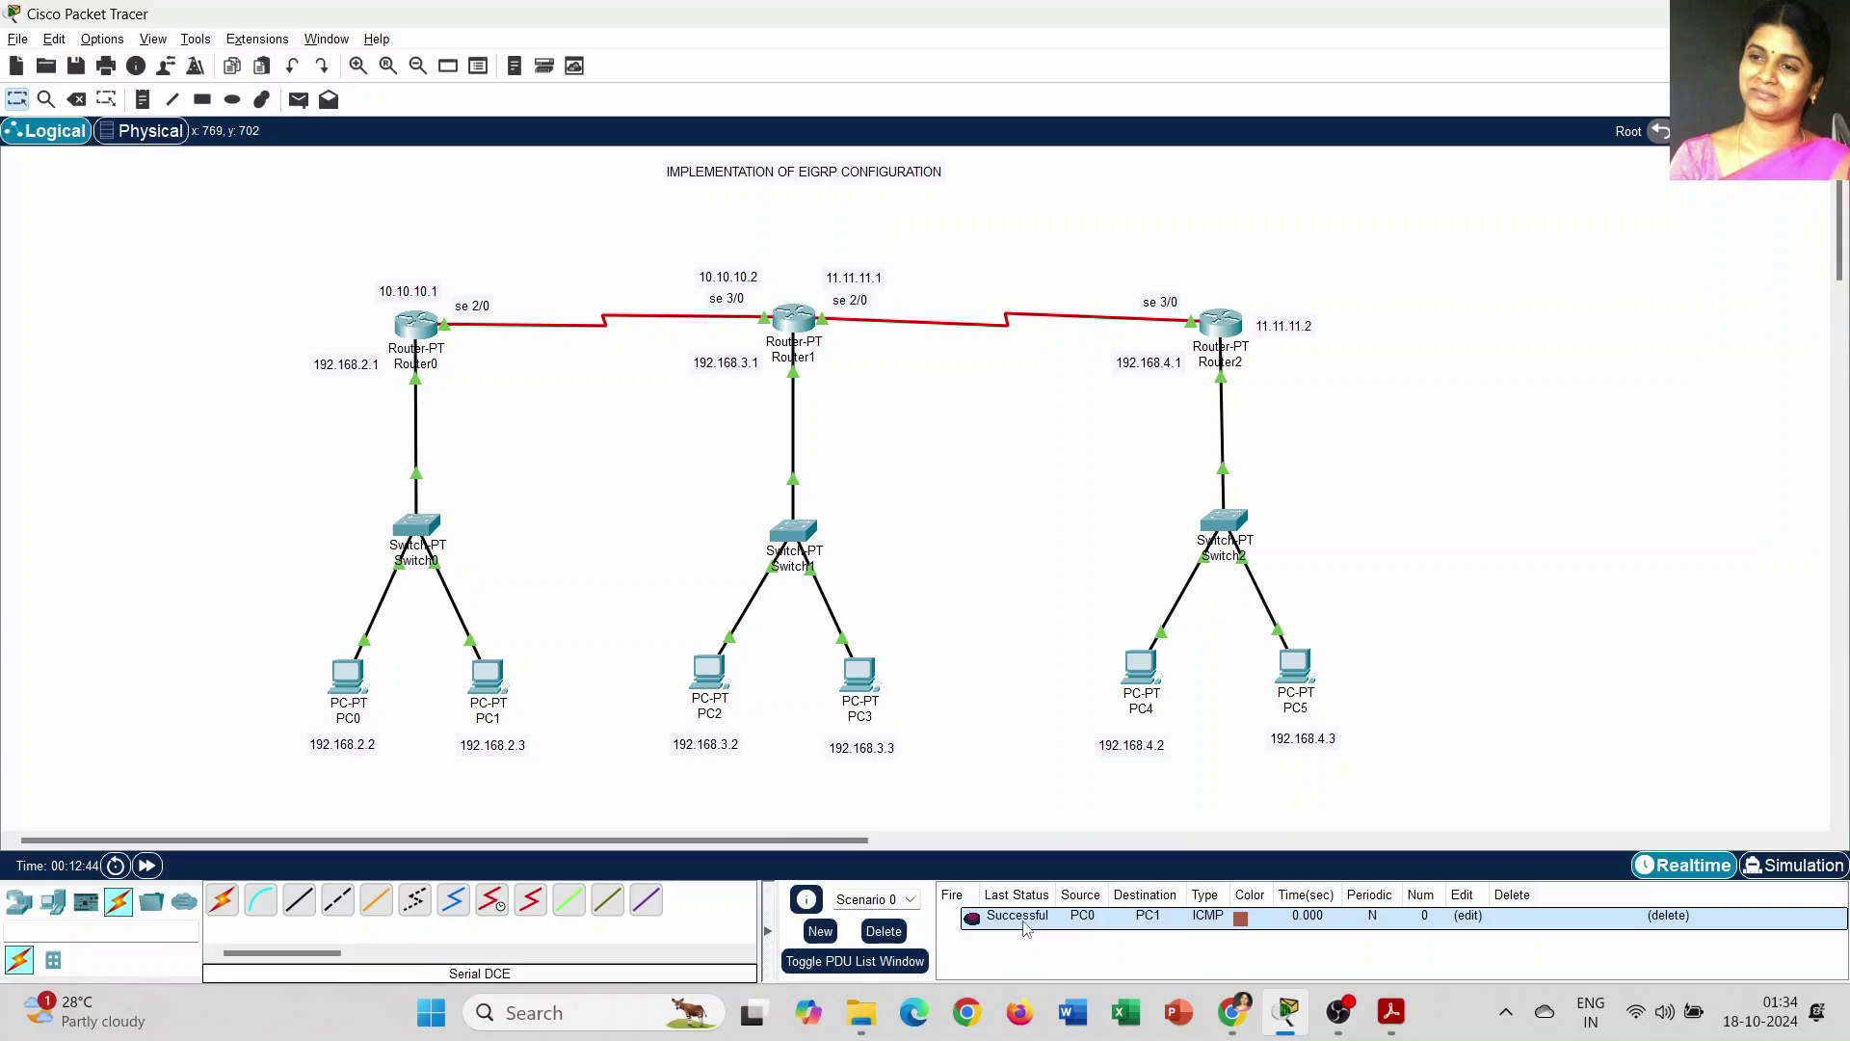
click(298, 99)
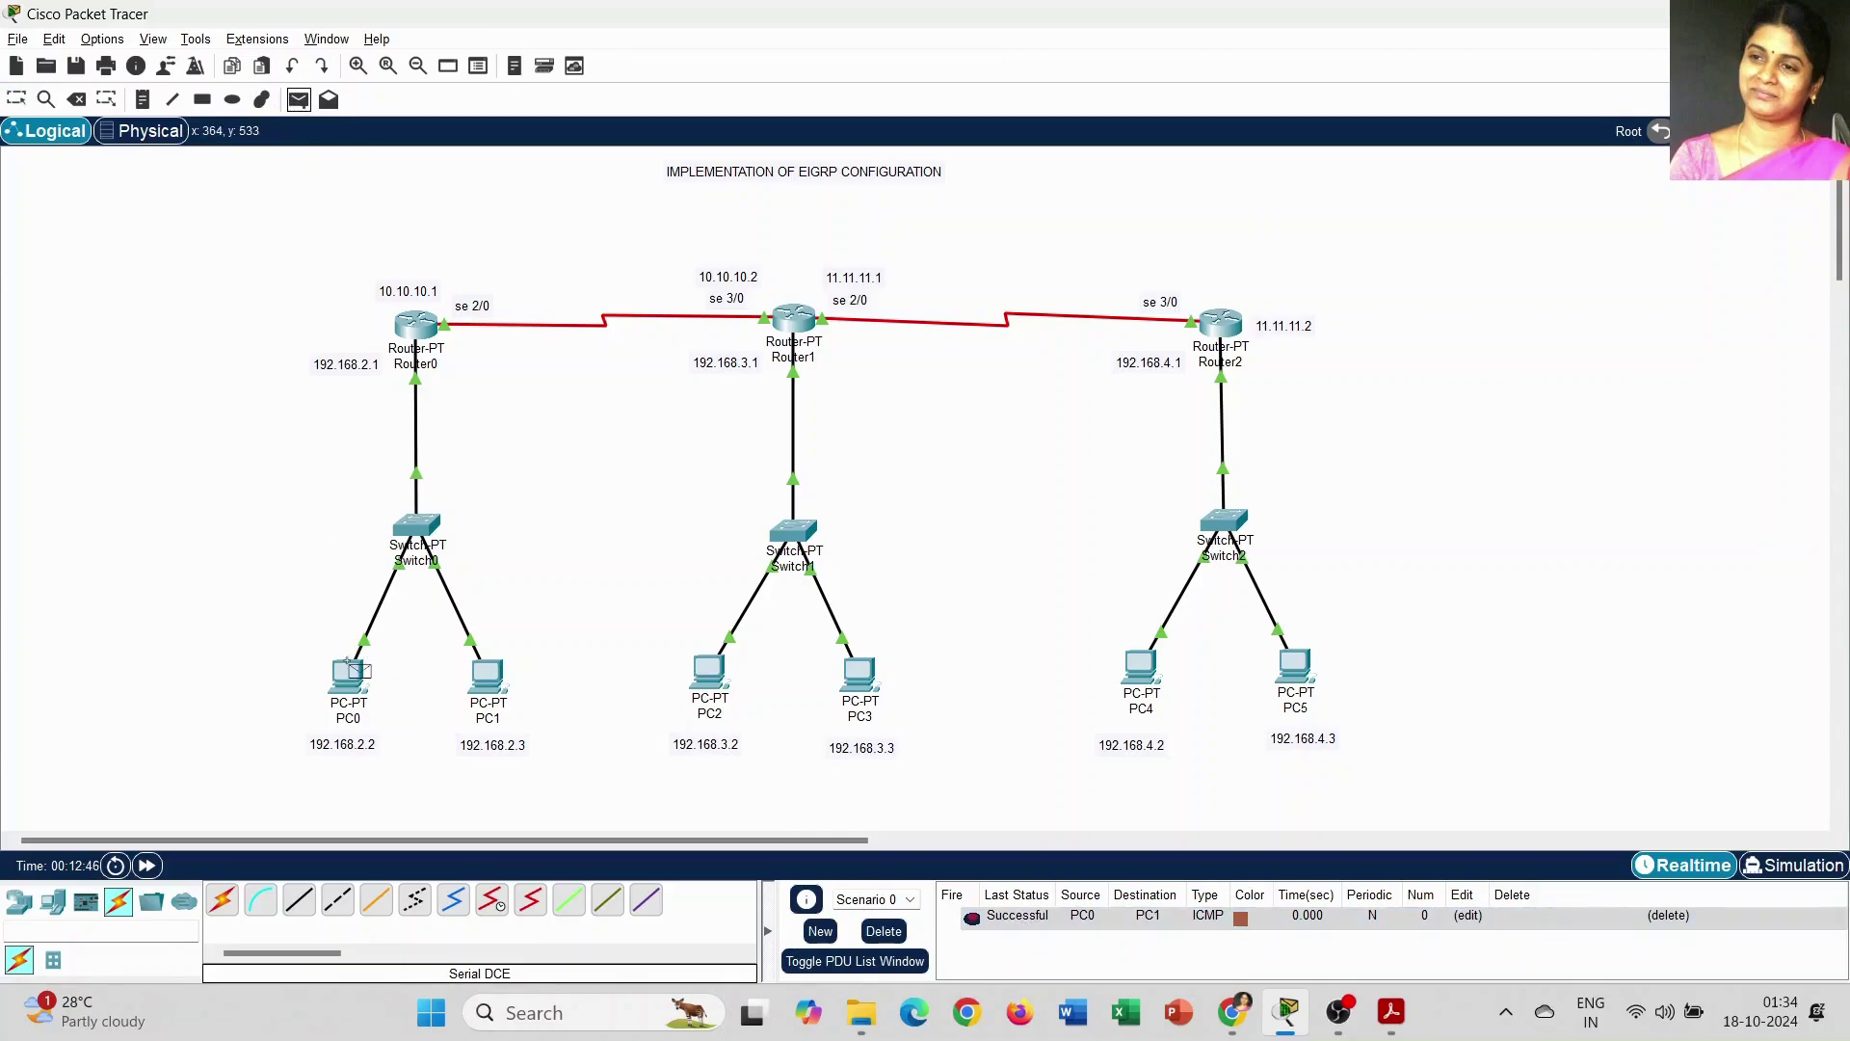
click(349, 674)
click(420, 320)
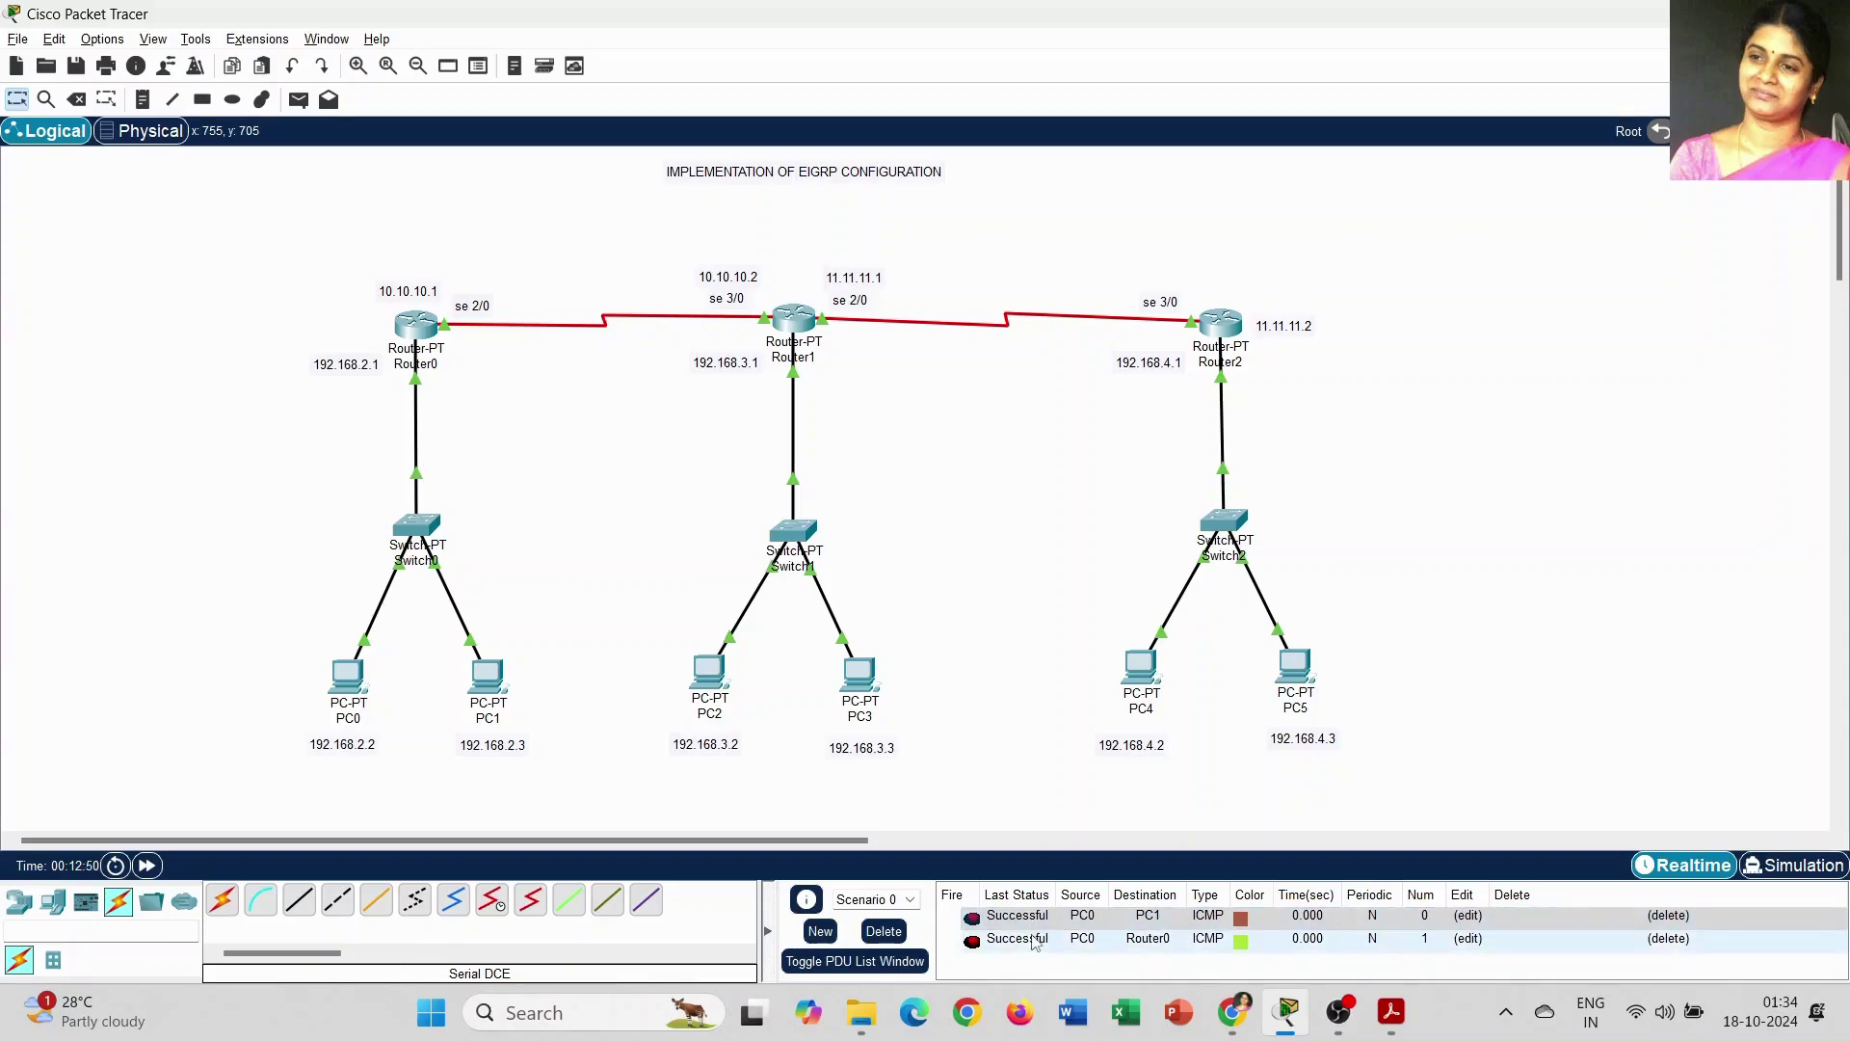
Step: Send simple PDUs from PC0 to Router1 and from PC0 to PC4, check their status, and delete the PDU scenario
click(298, 99)
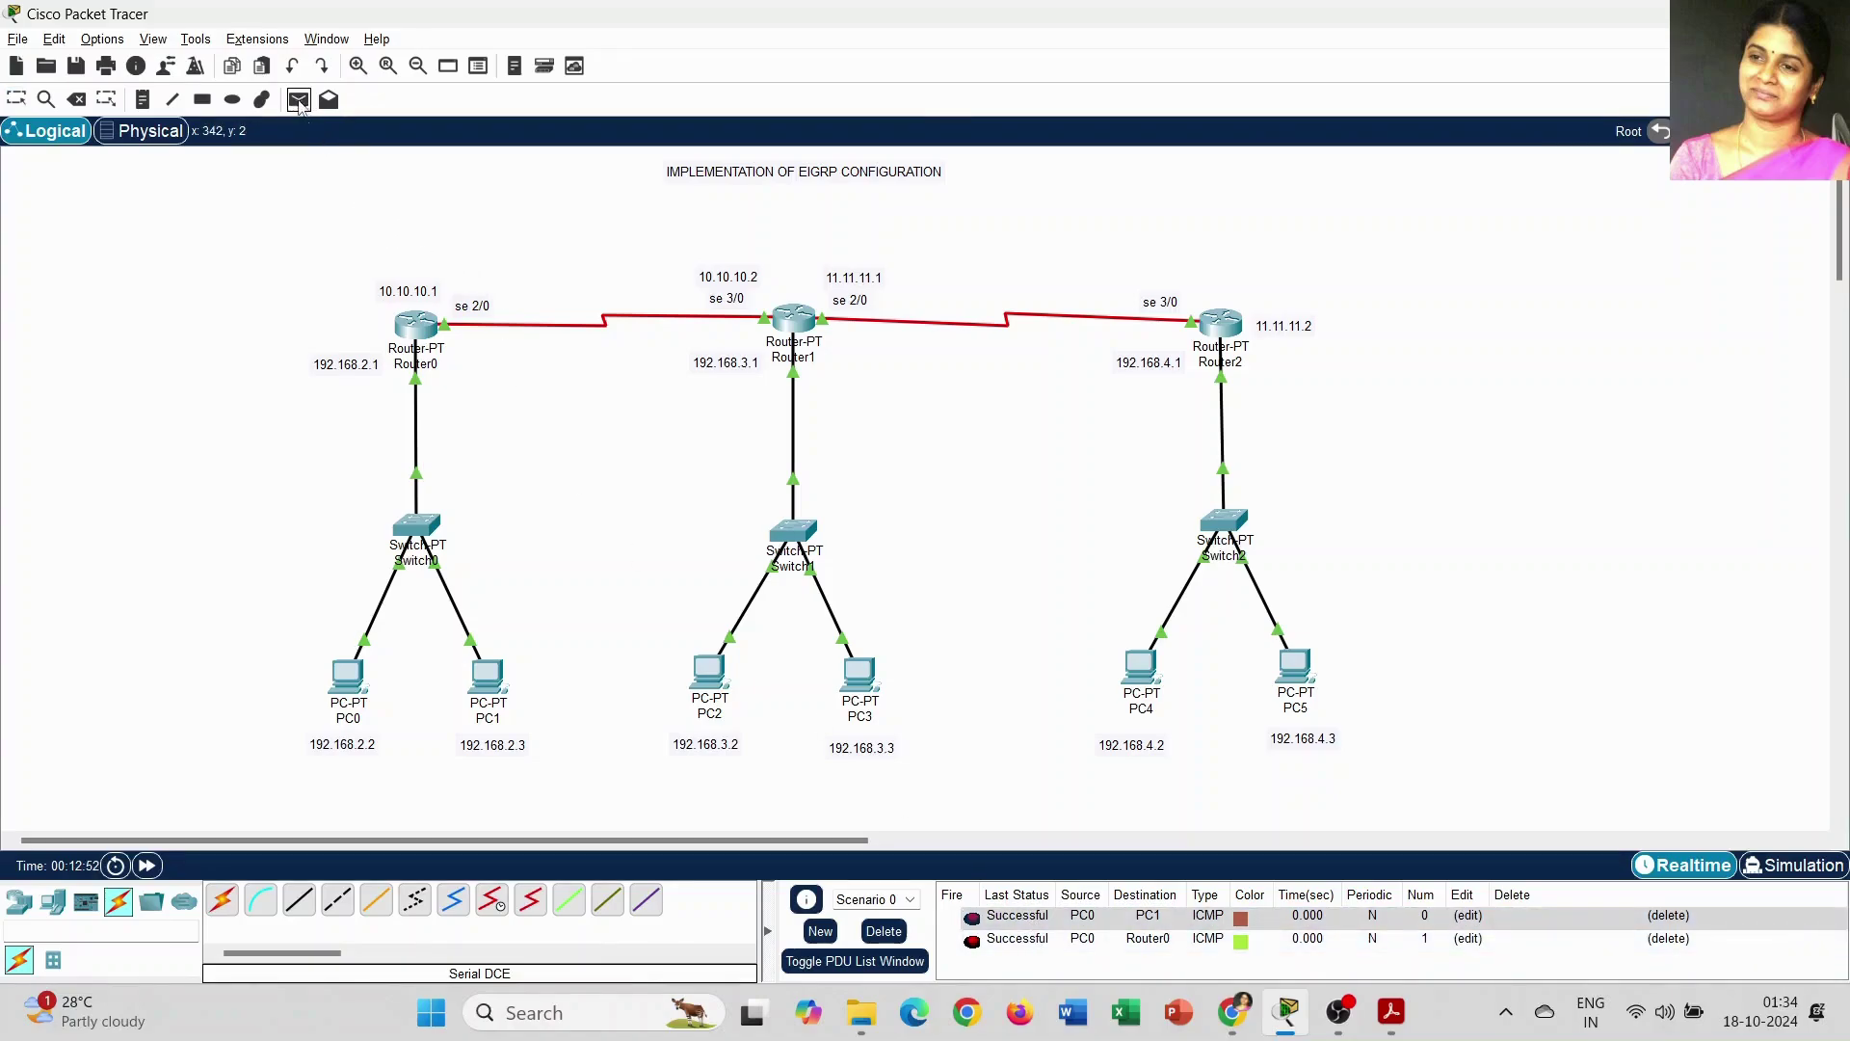
click(351, 673)
click(792, 317)
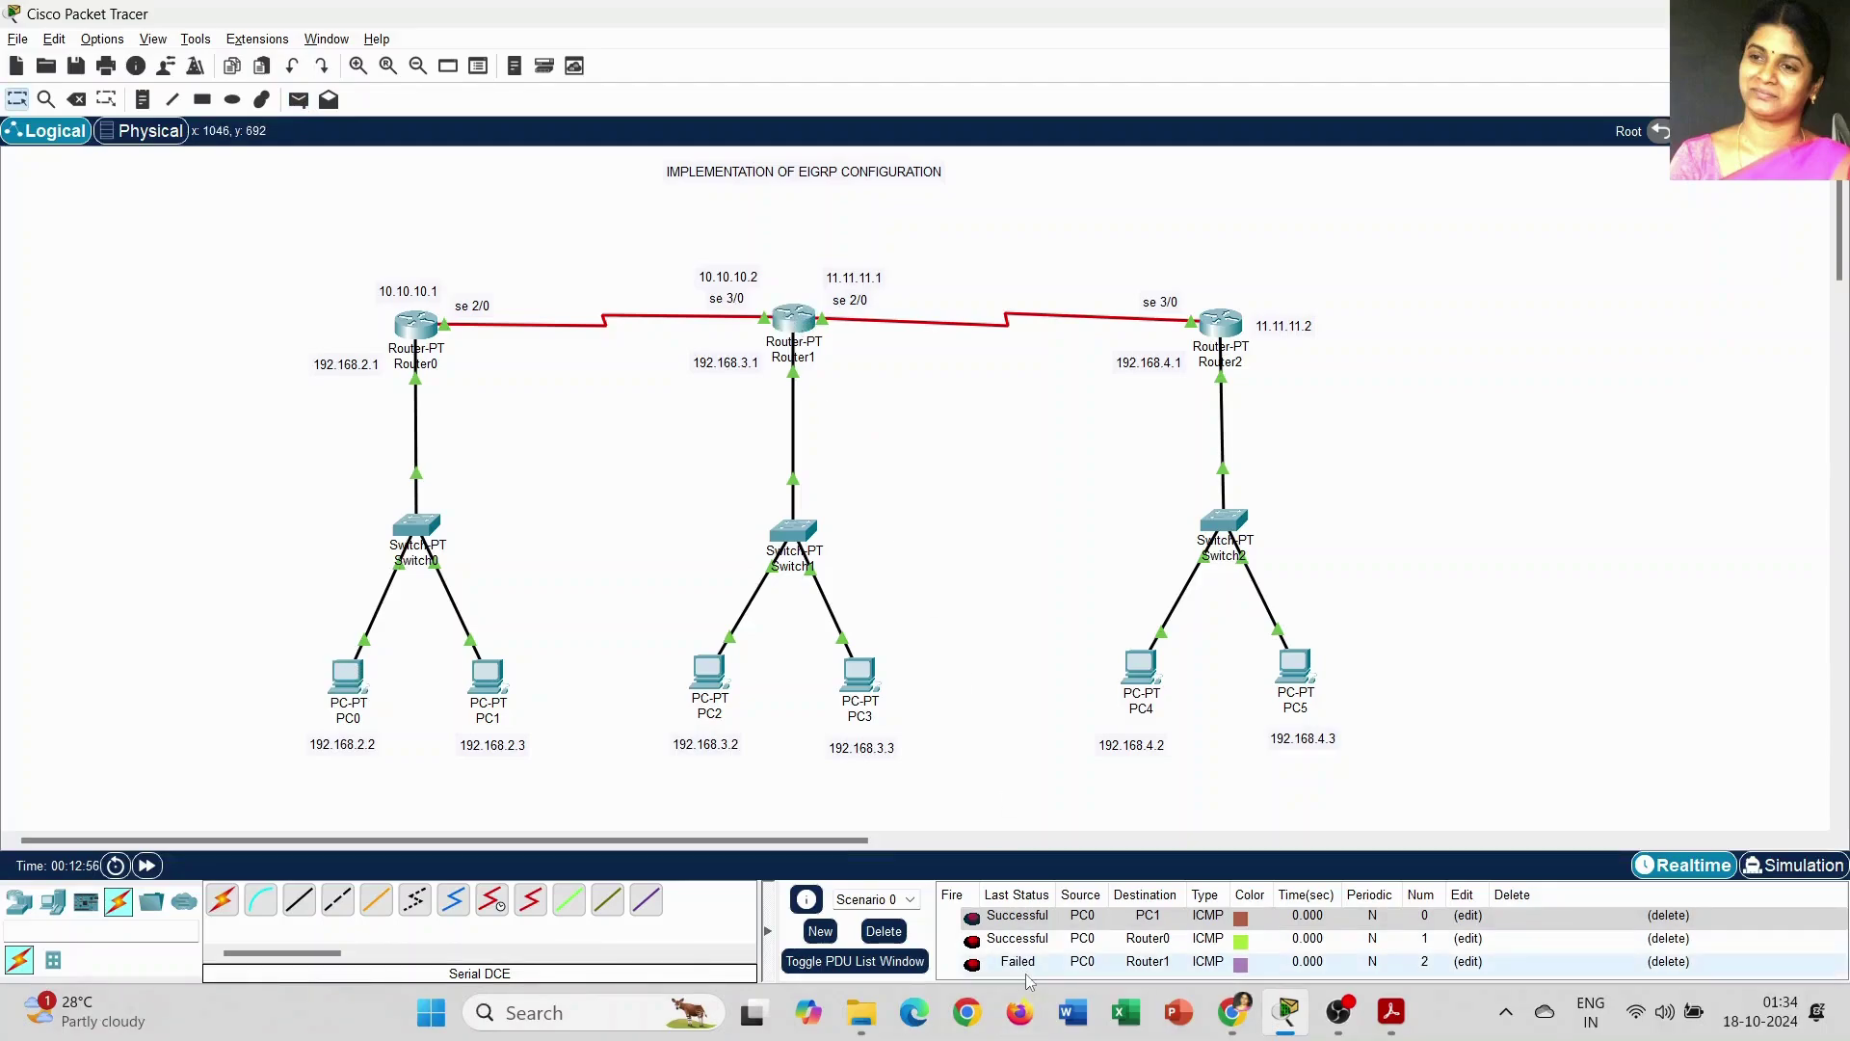
click(300, 99)
click(349, 675)
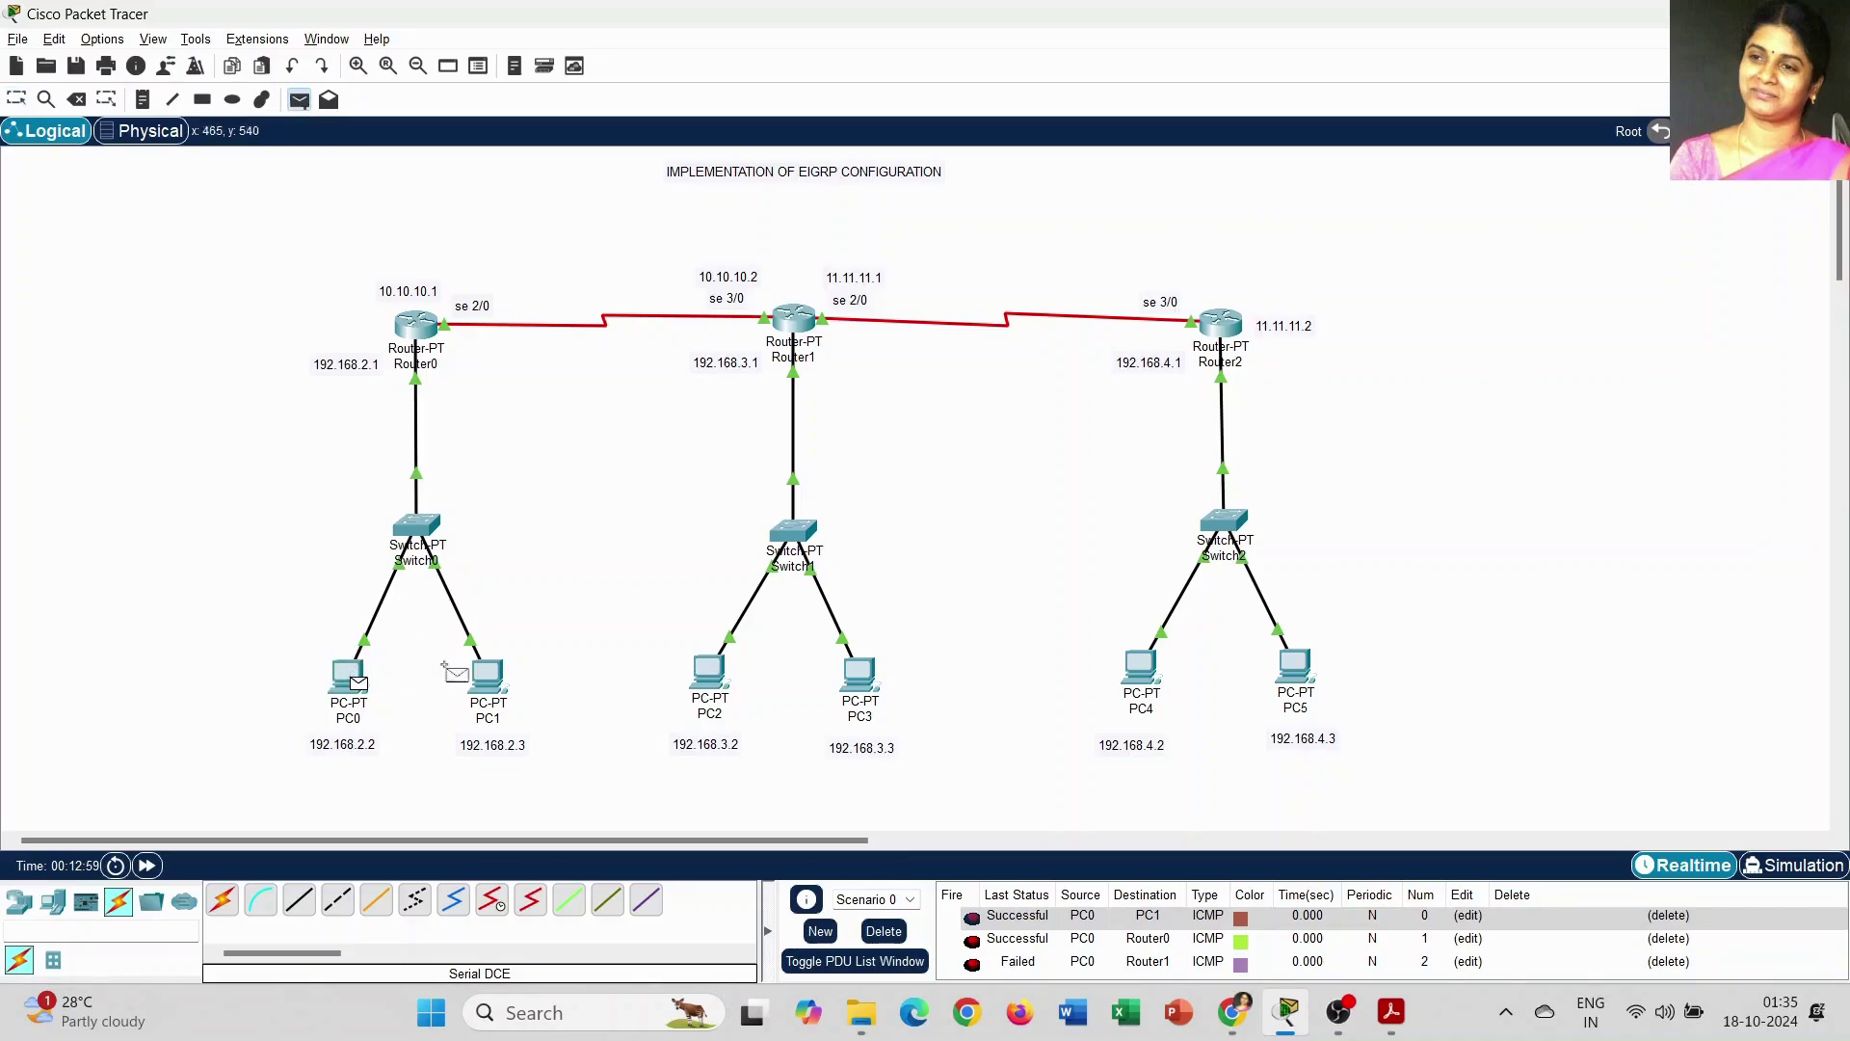
click(1142, 674)
scroll(1190, 916, down, 1)
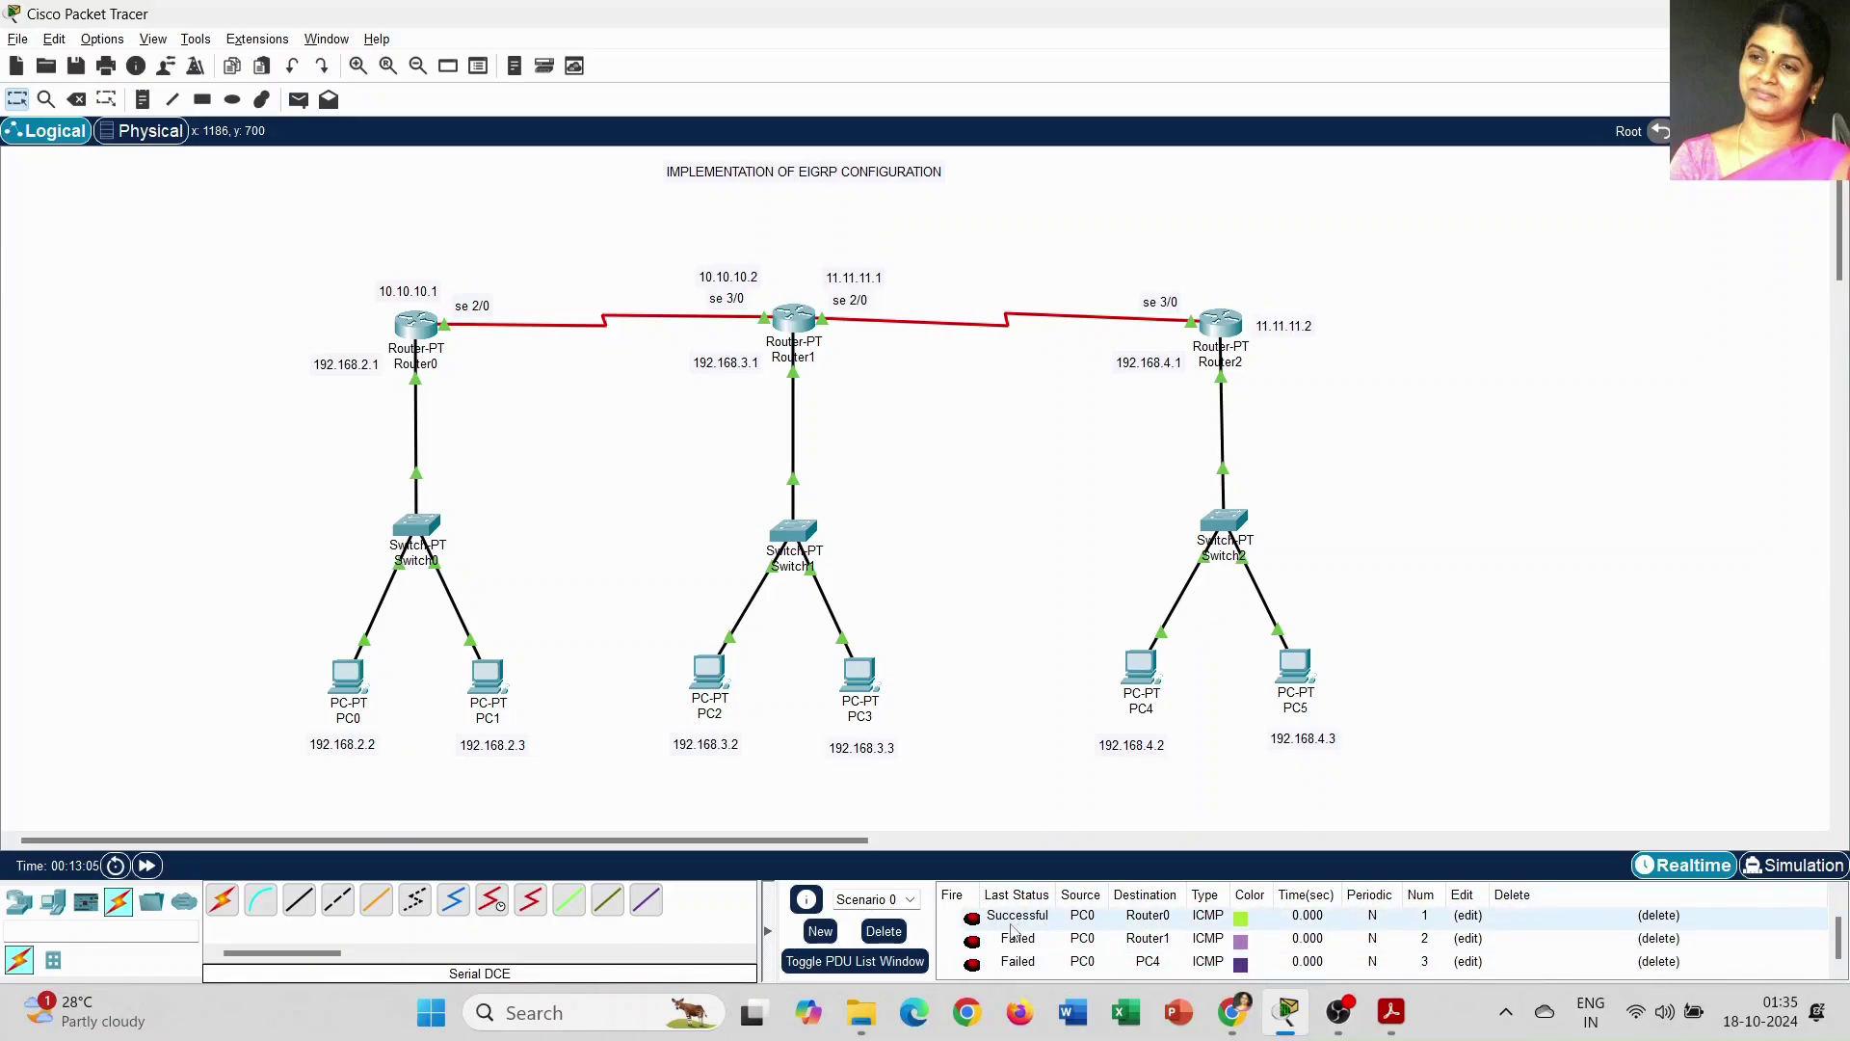
click(882, 929)
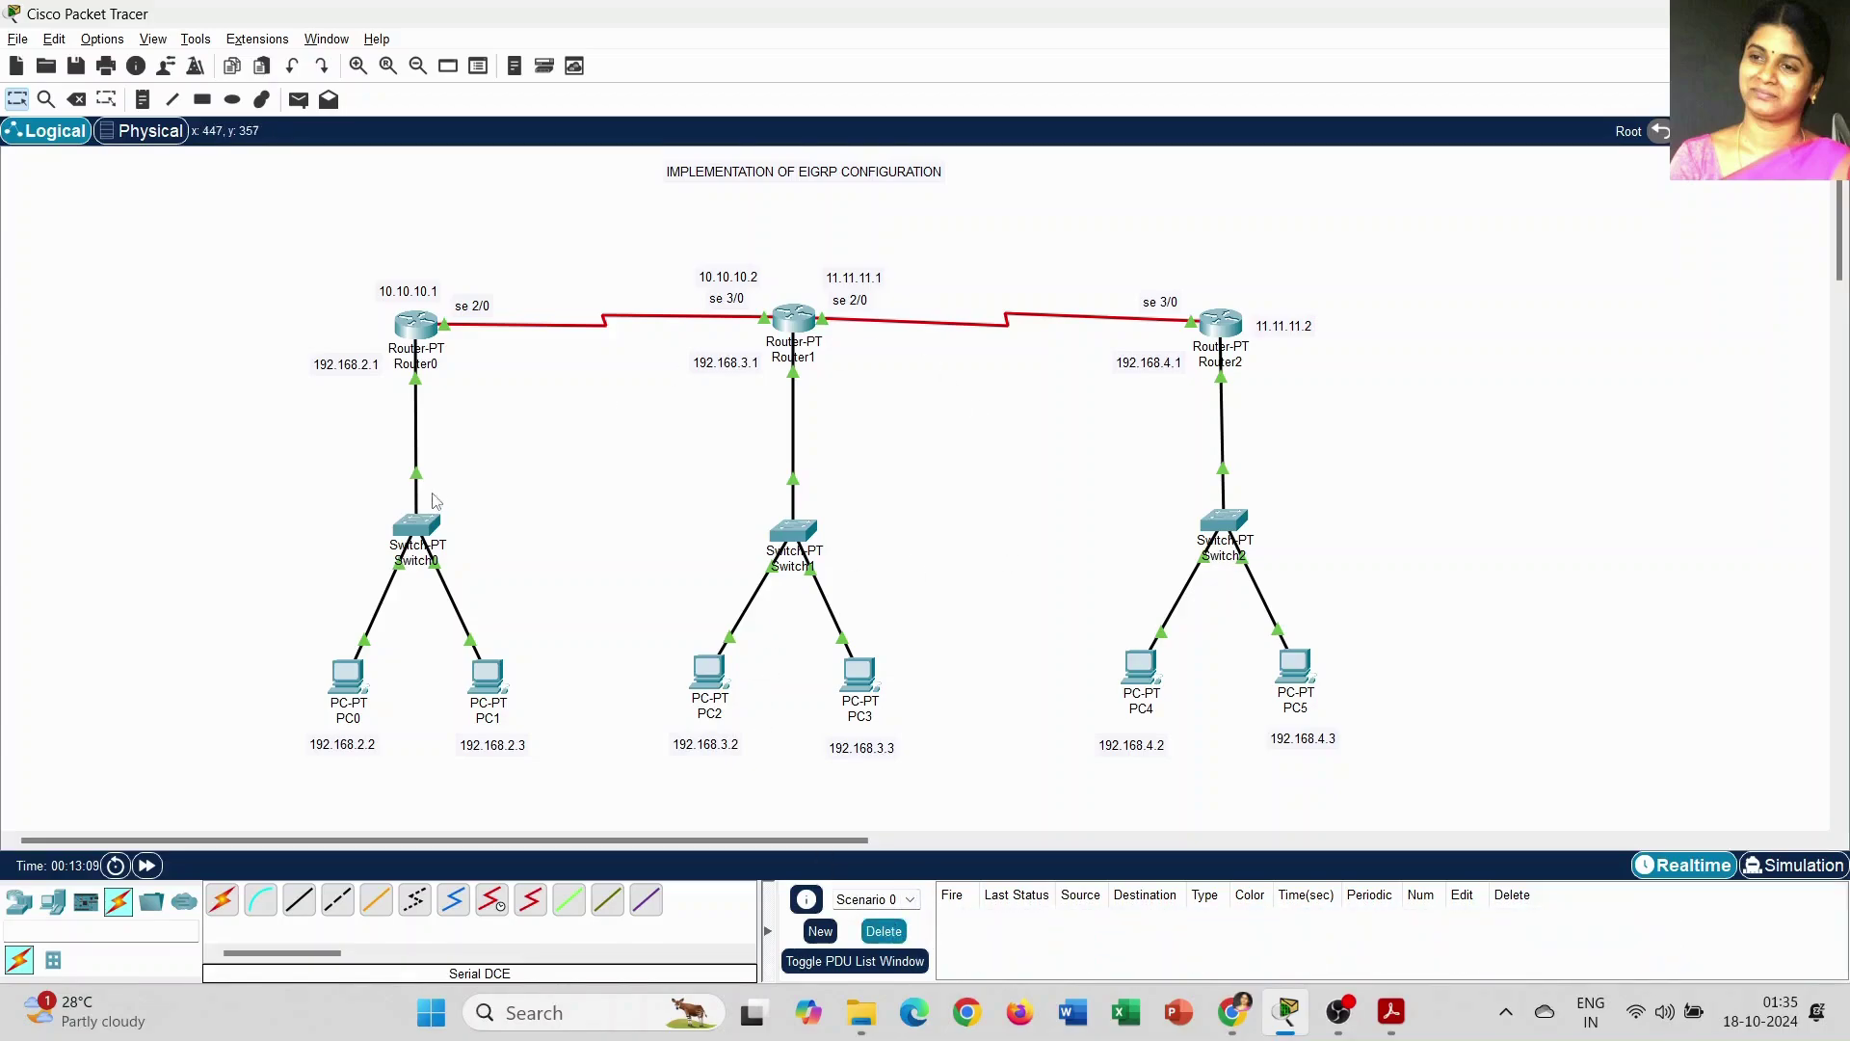
Step: In Router0's command line, enable EIGRP with autonomous system 10 and advertise networks 10.0.0.0 and 192.168.2.0
click(419, 332)
drag(965, 162, 1348, 151)
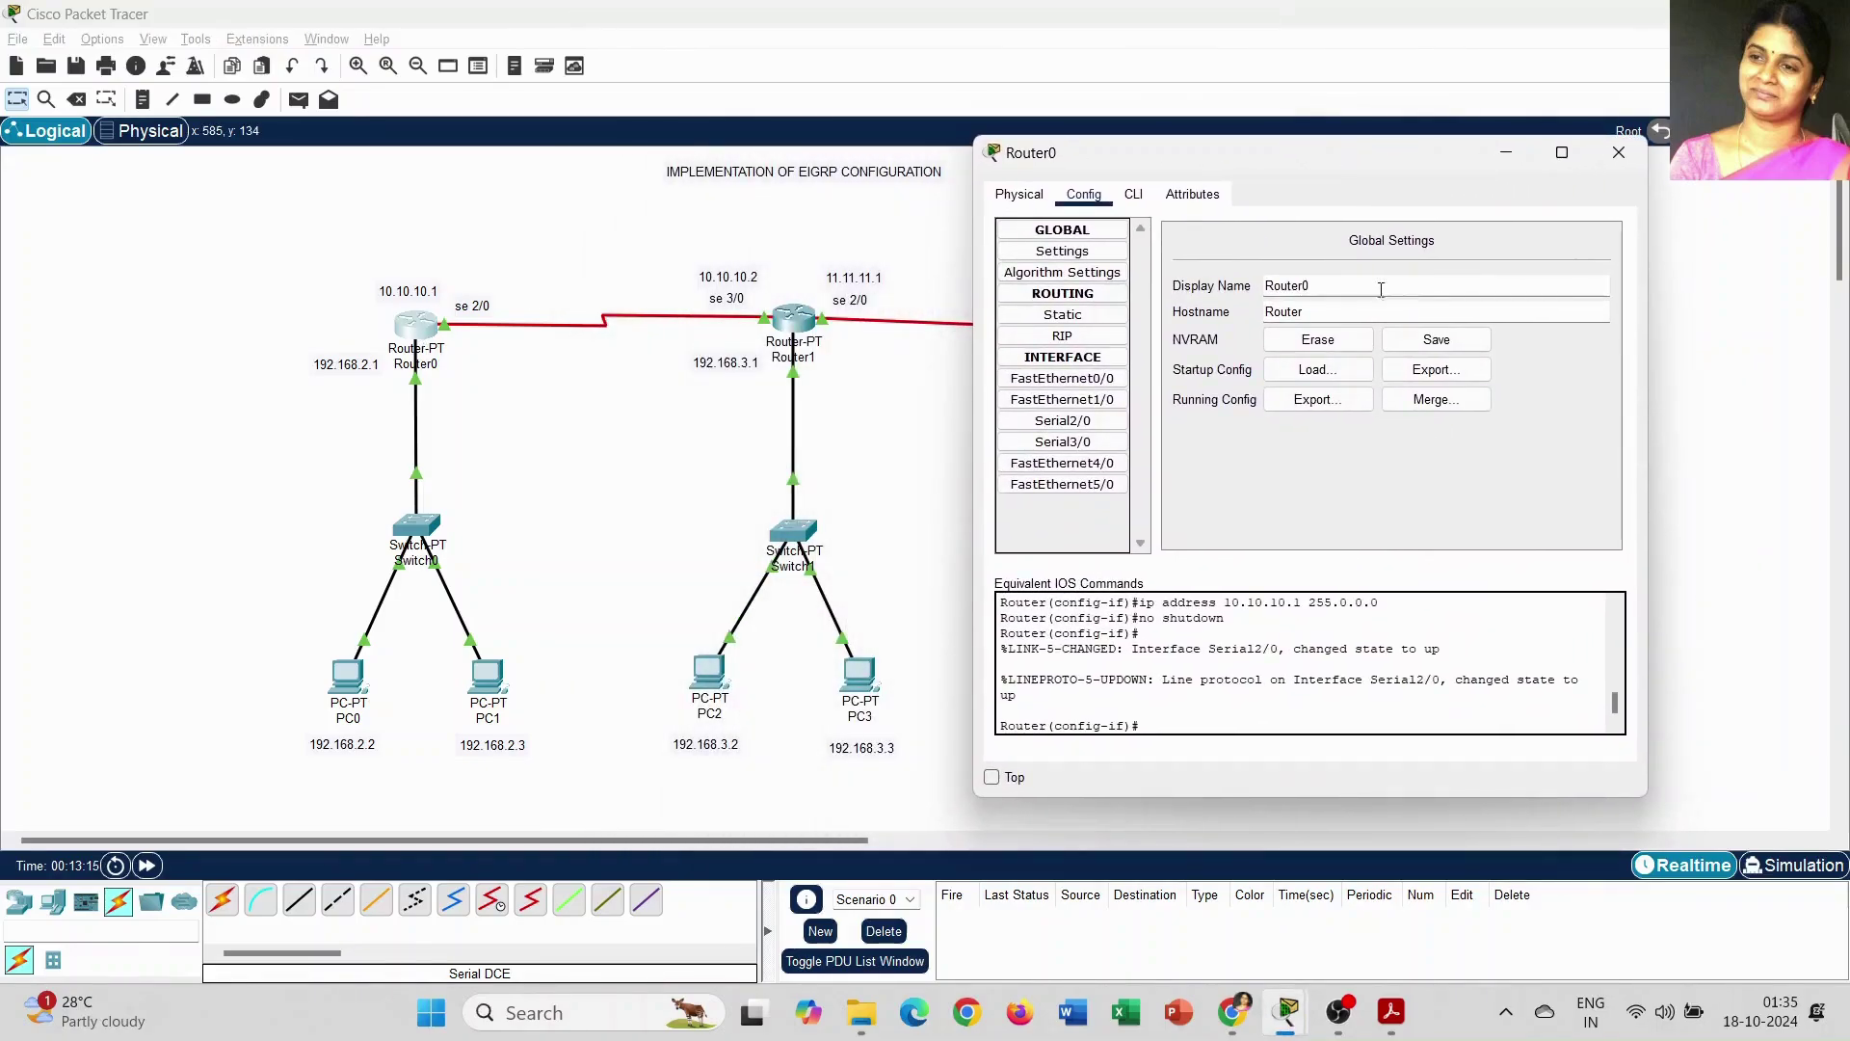
click(1135, 196)
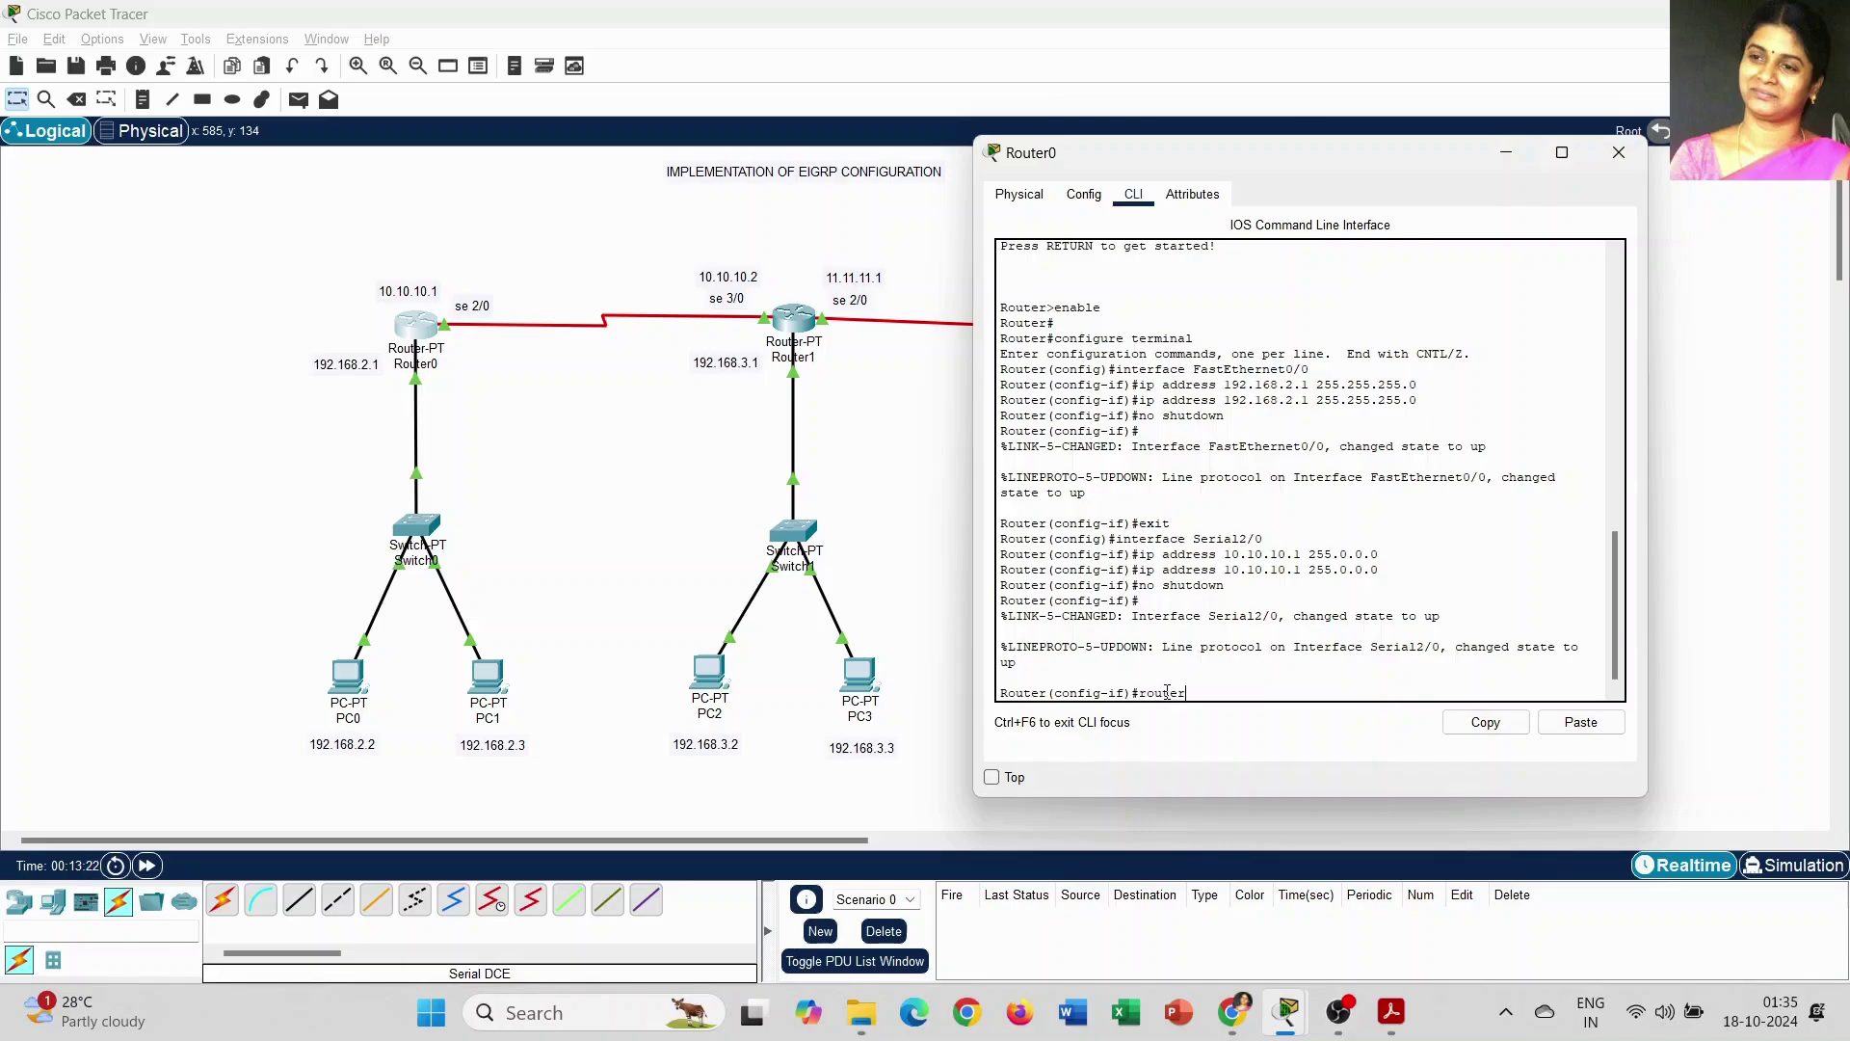
text(router)
key(Return)
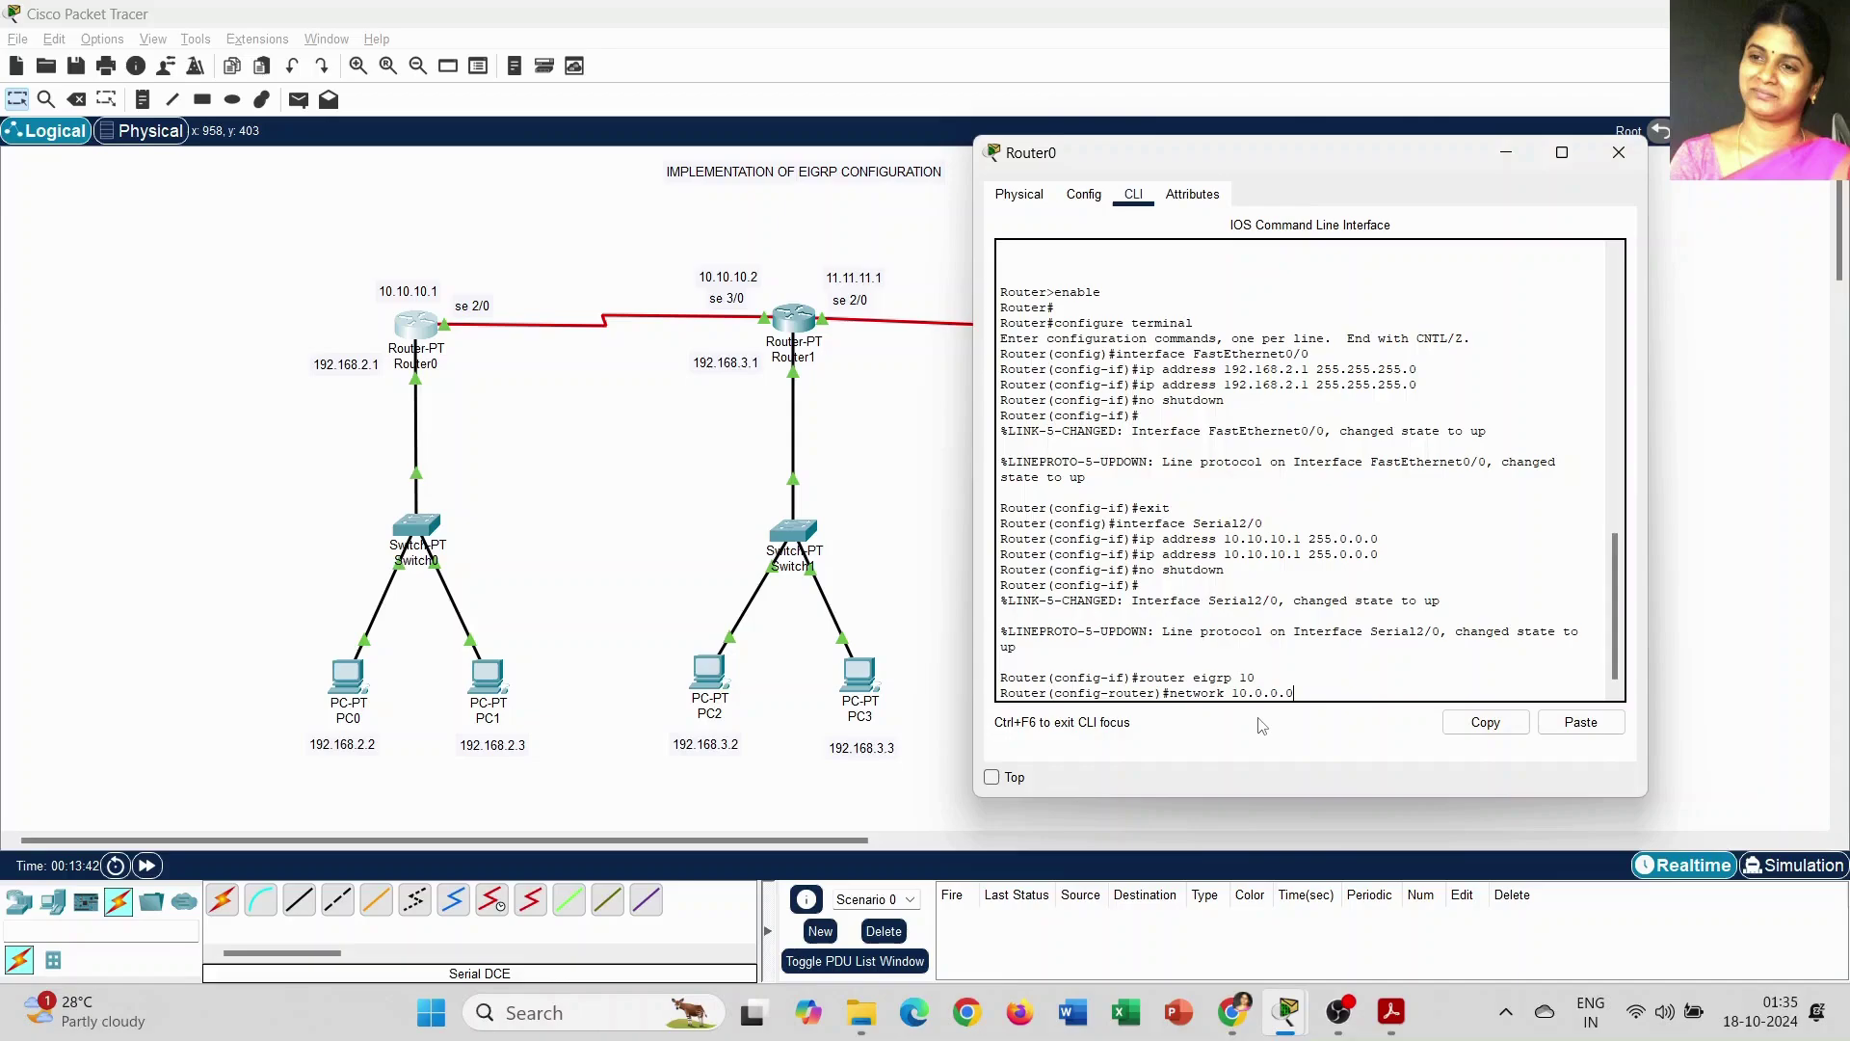
key(Return)
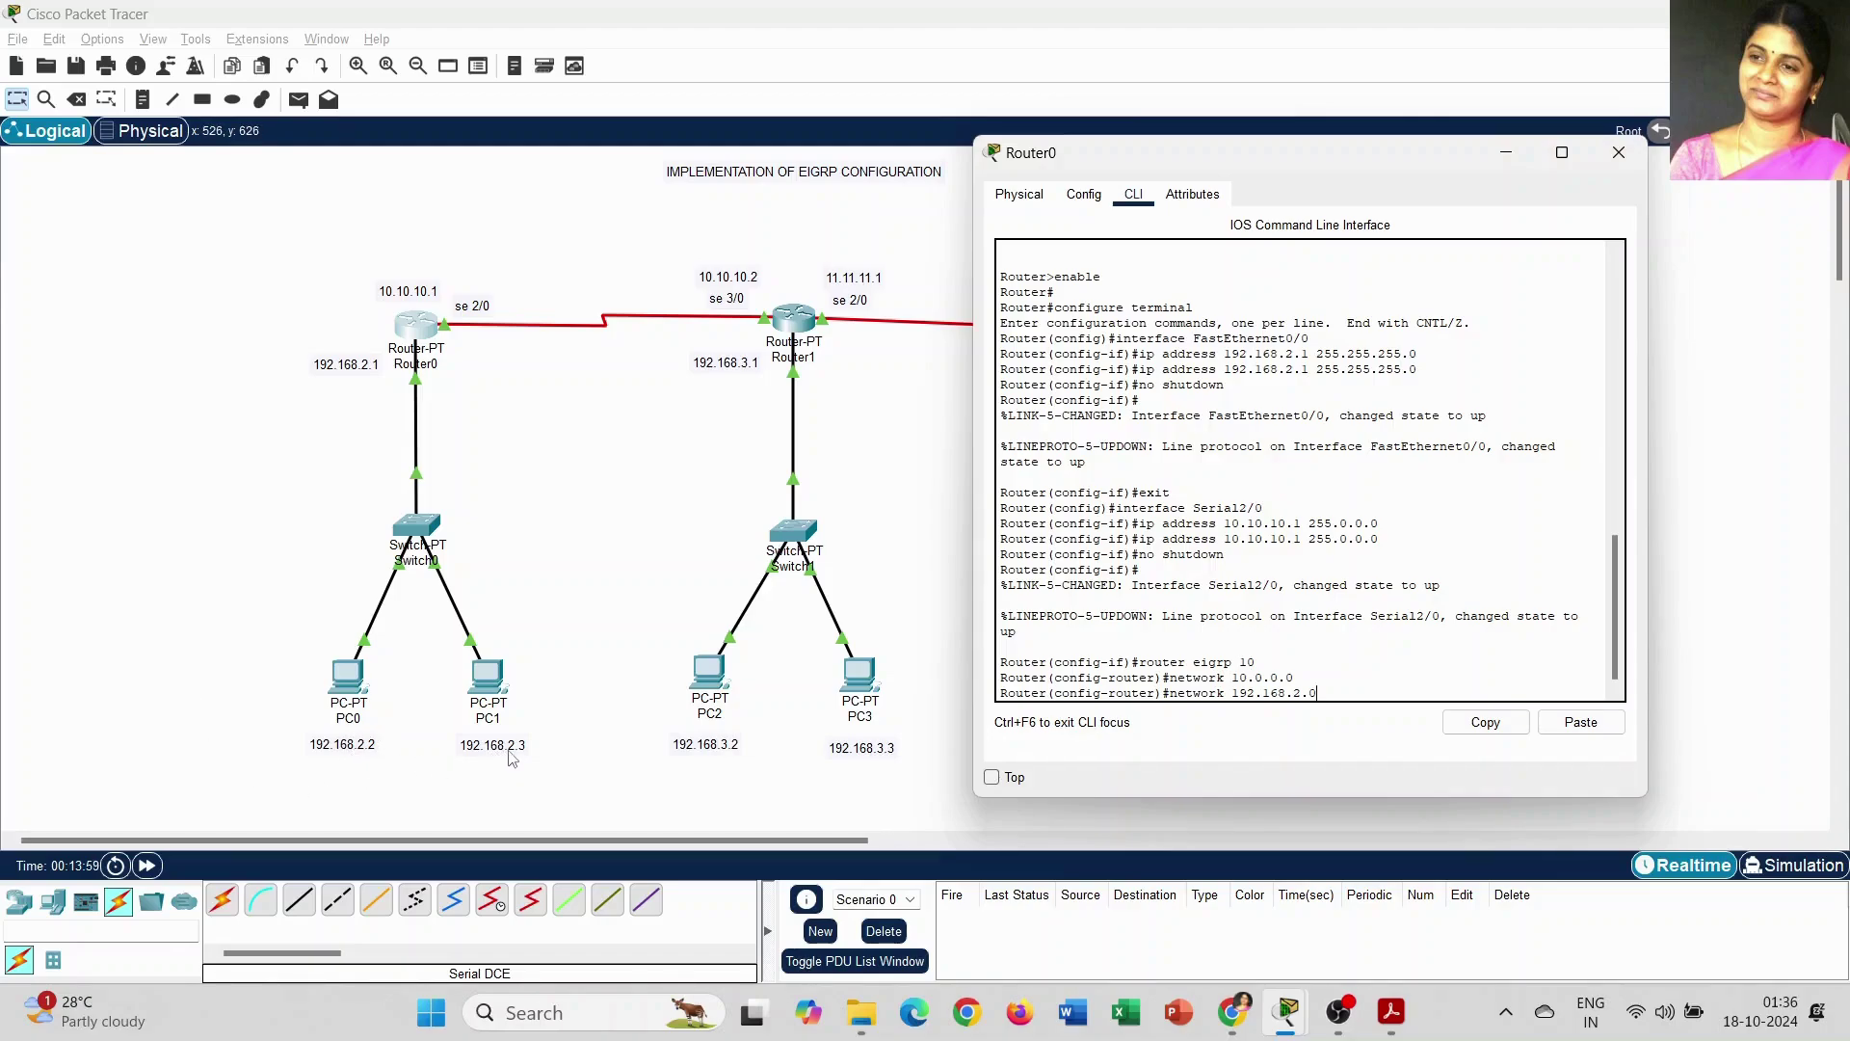
key(Return)
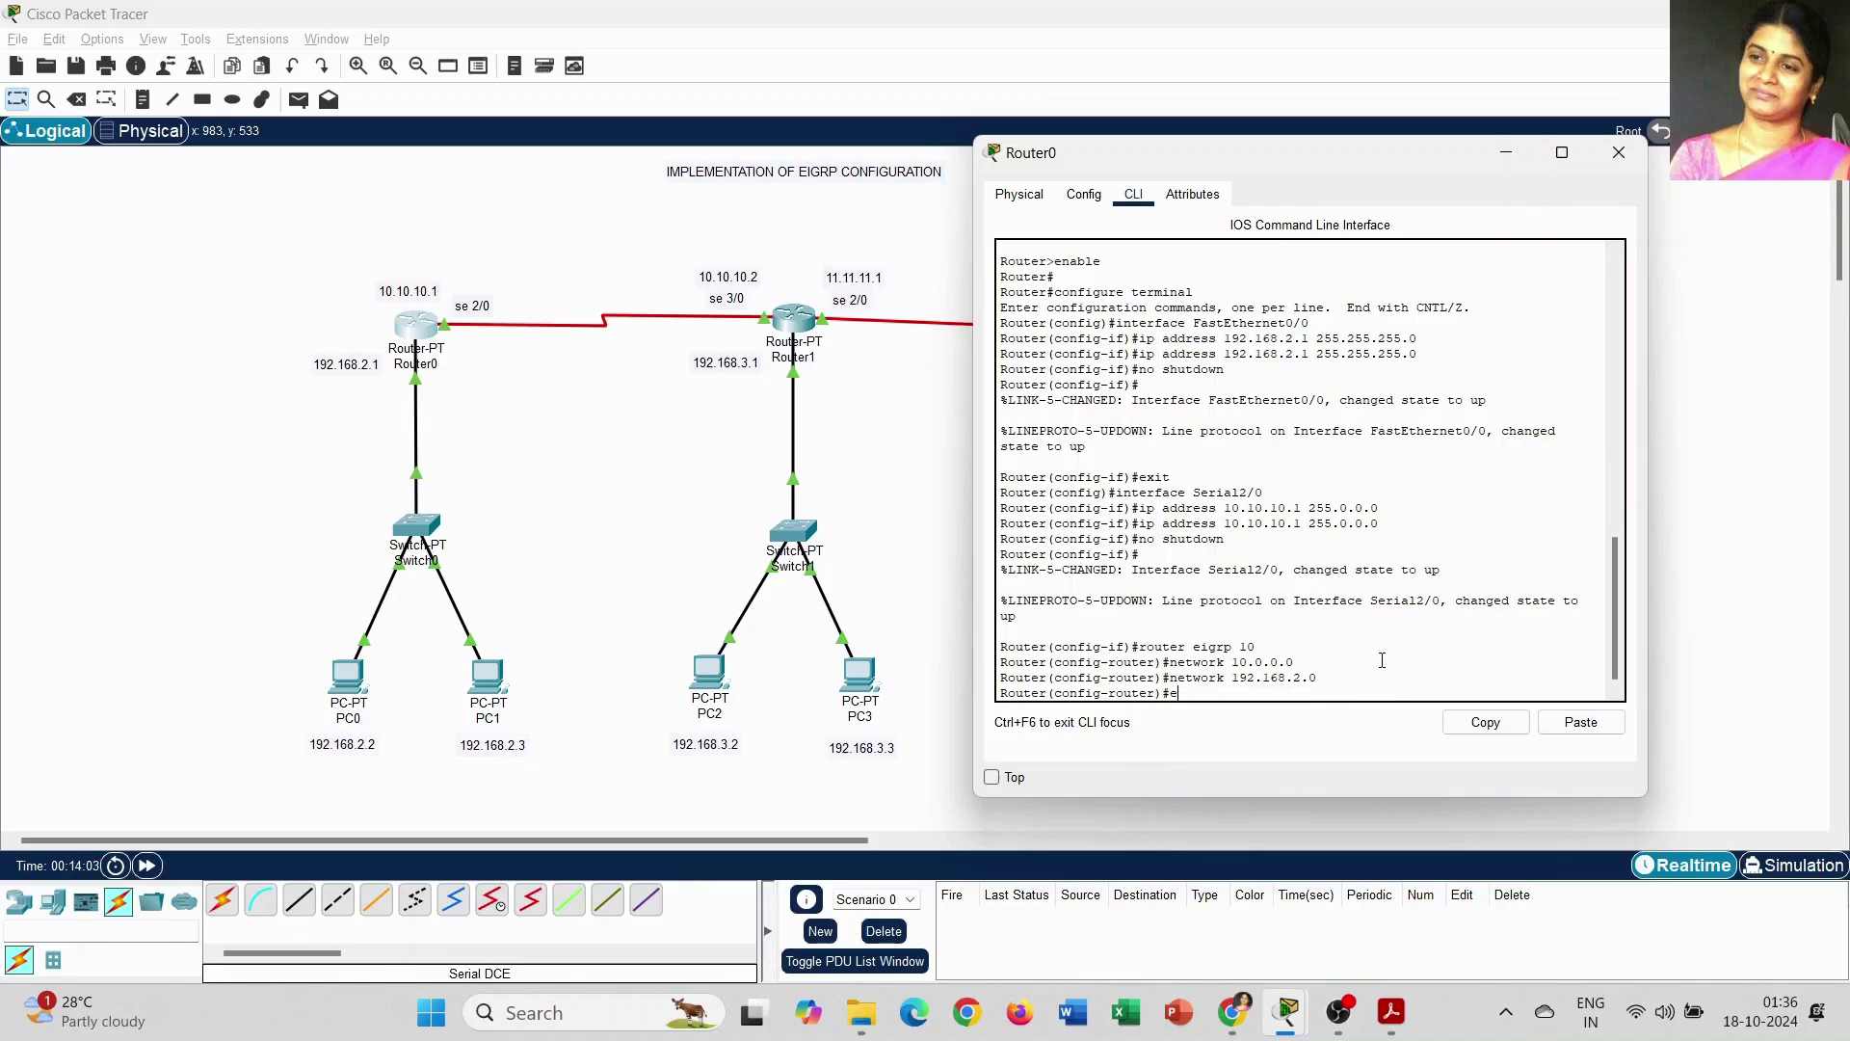
Step: Exit EIGRP and global configuration mode on Router0 and close its window
text(exit)
key(Return)
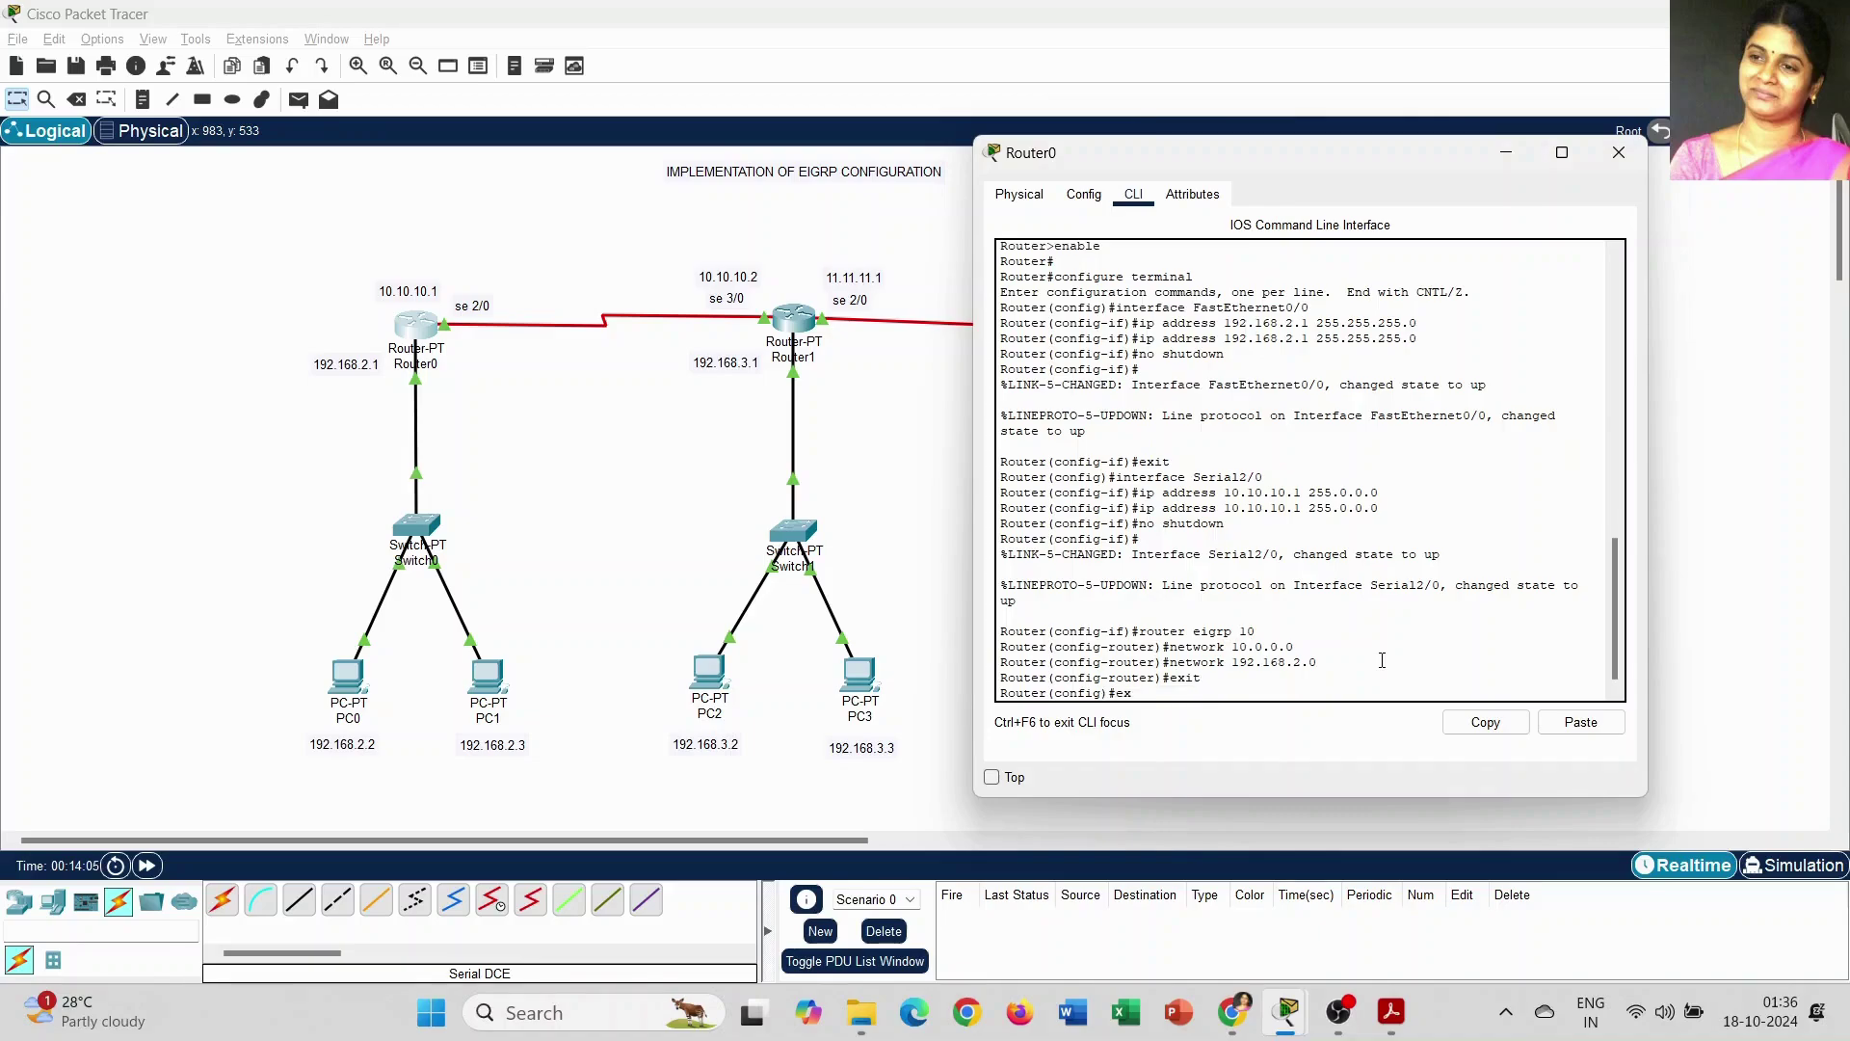
text(exit)
key(Return)
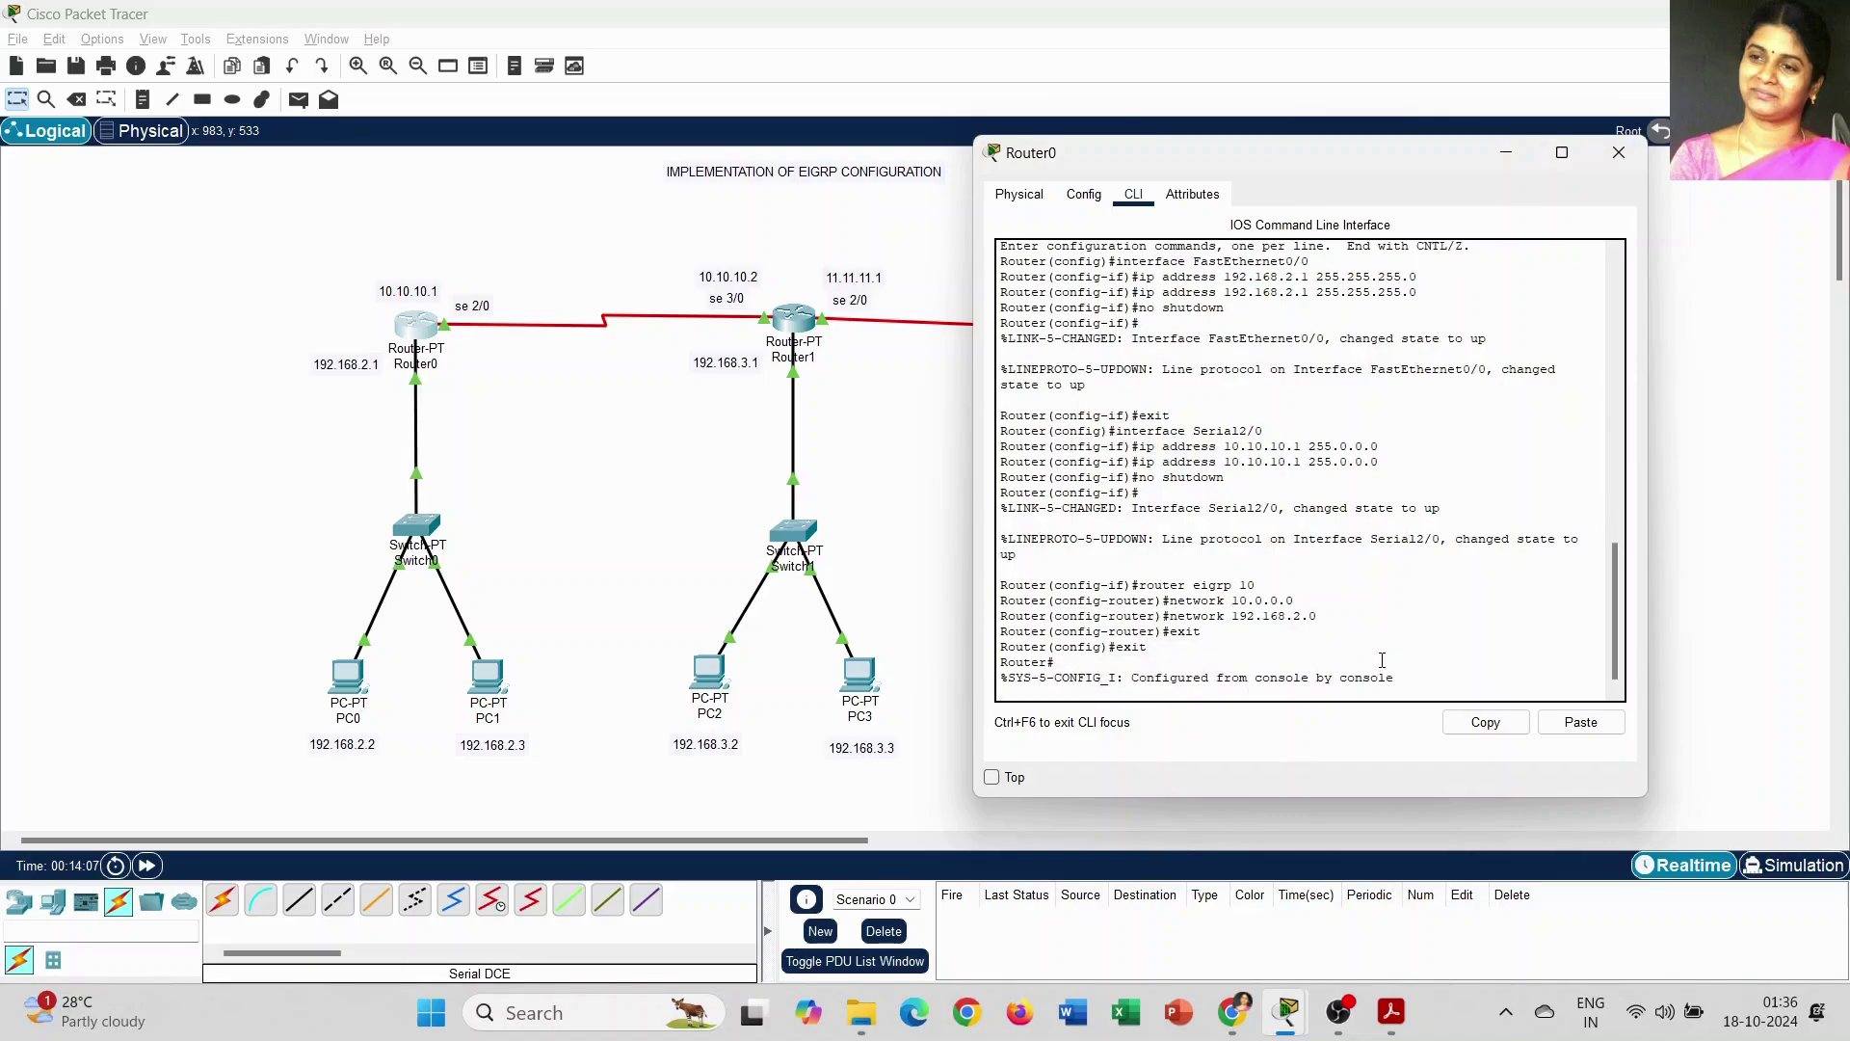
click(1619, 152)
Step: In Router1's command line, enable EIGRP with autonomous system 10 and advertise network 10.0.0.0
click(793, 318)
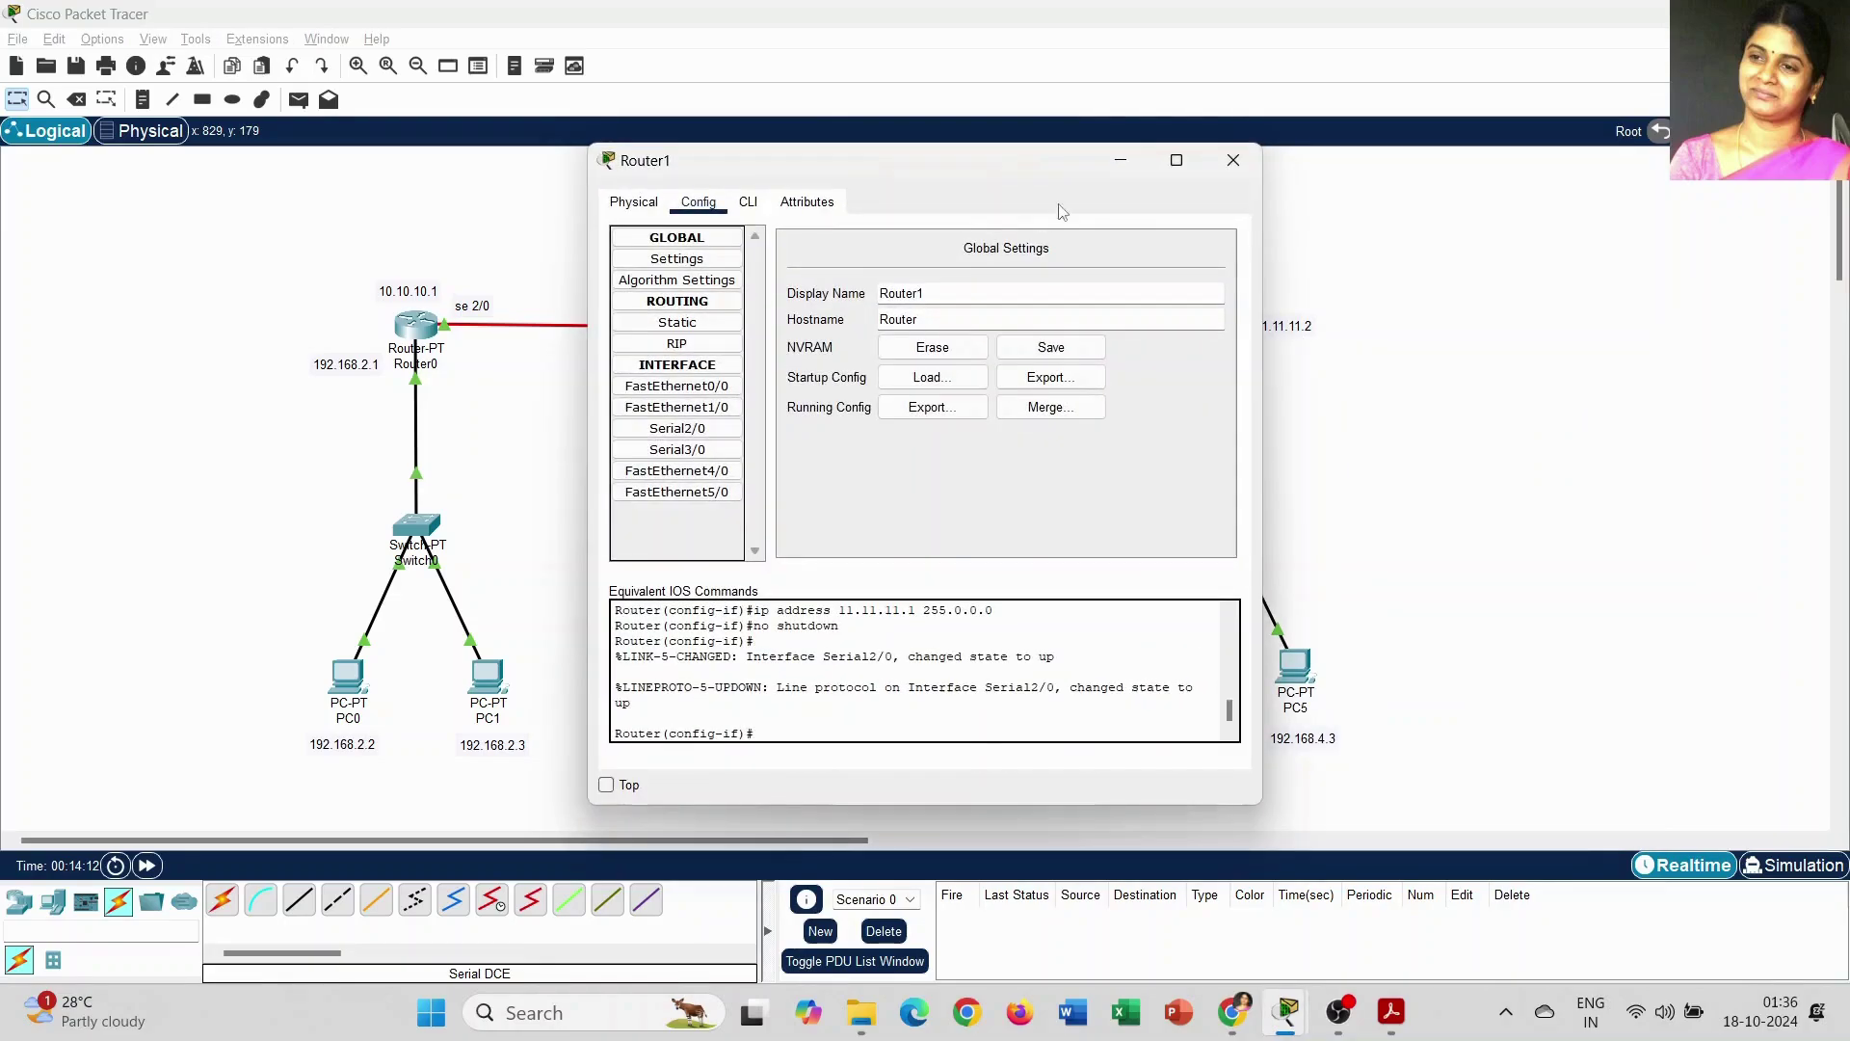
drag(991, 157, 1430, 184)
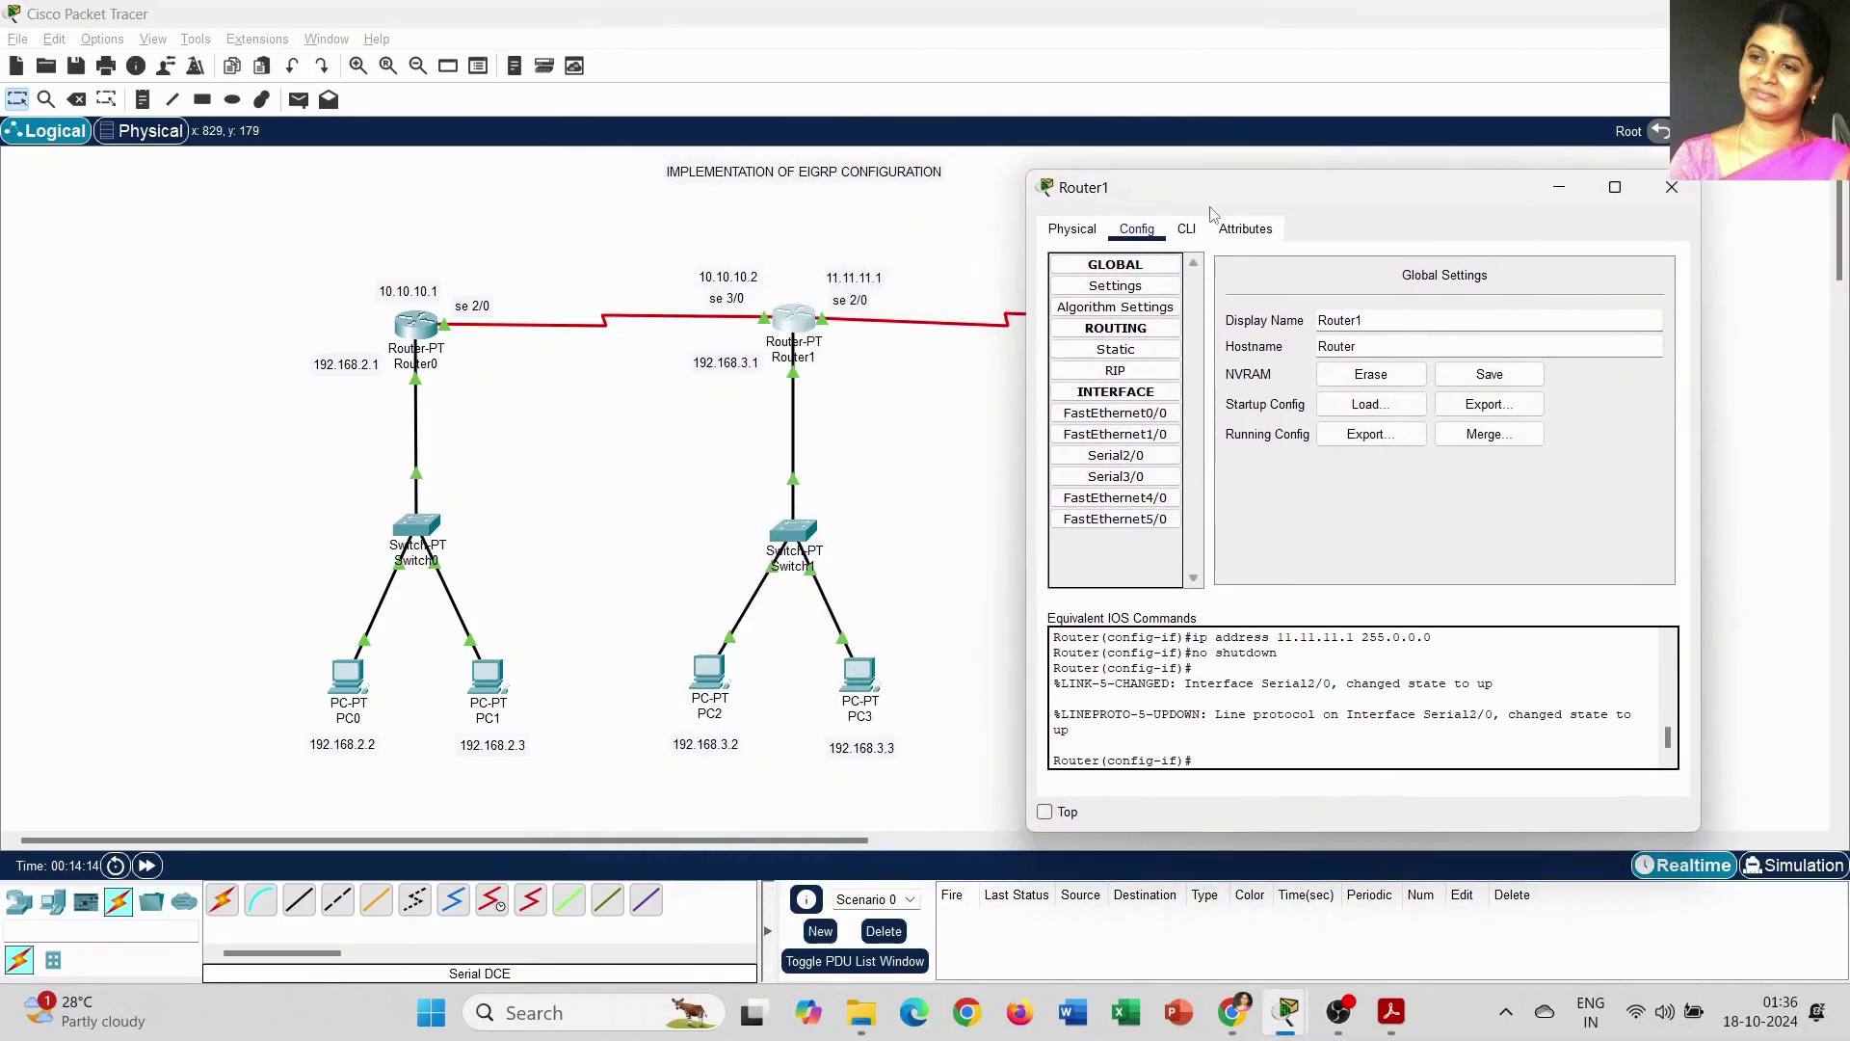
click(1189, 230)
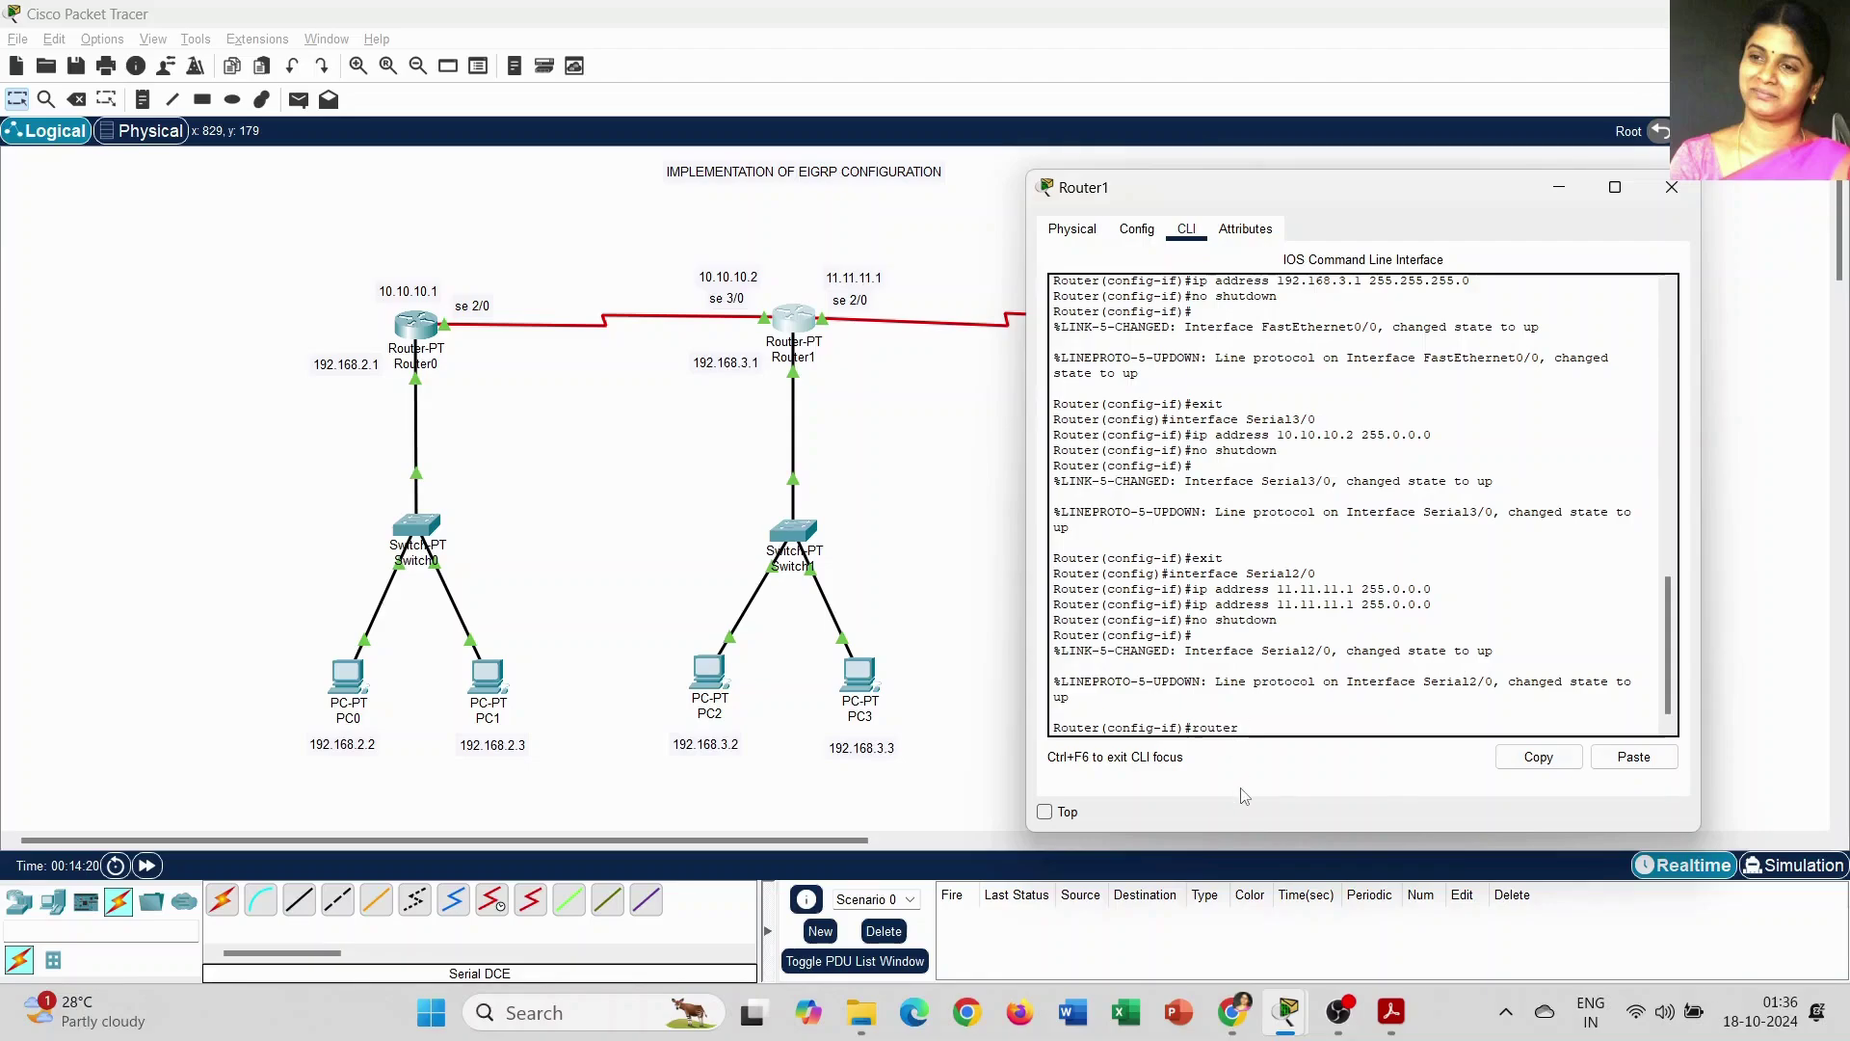
text(eigrp 10)
key(Return)
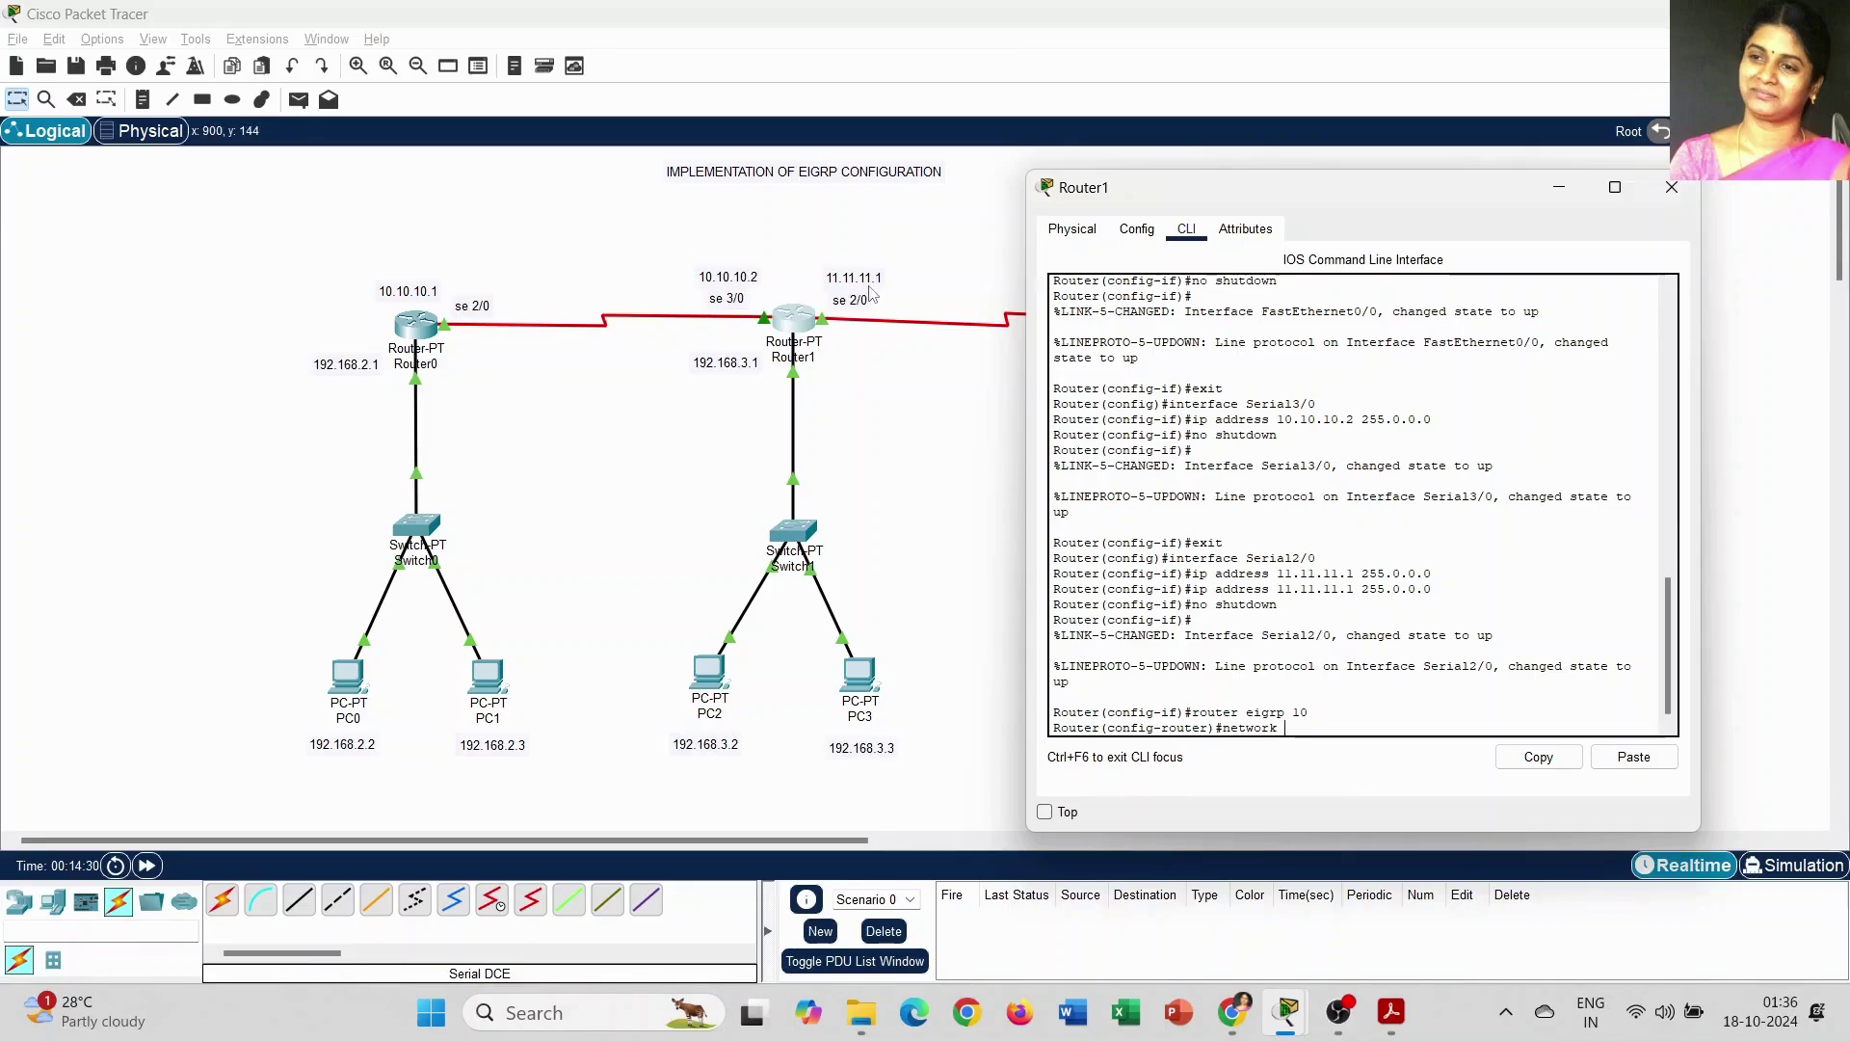
text(10.0.0.0)
key(Return)
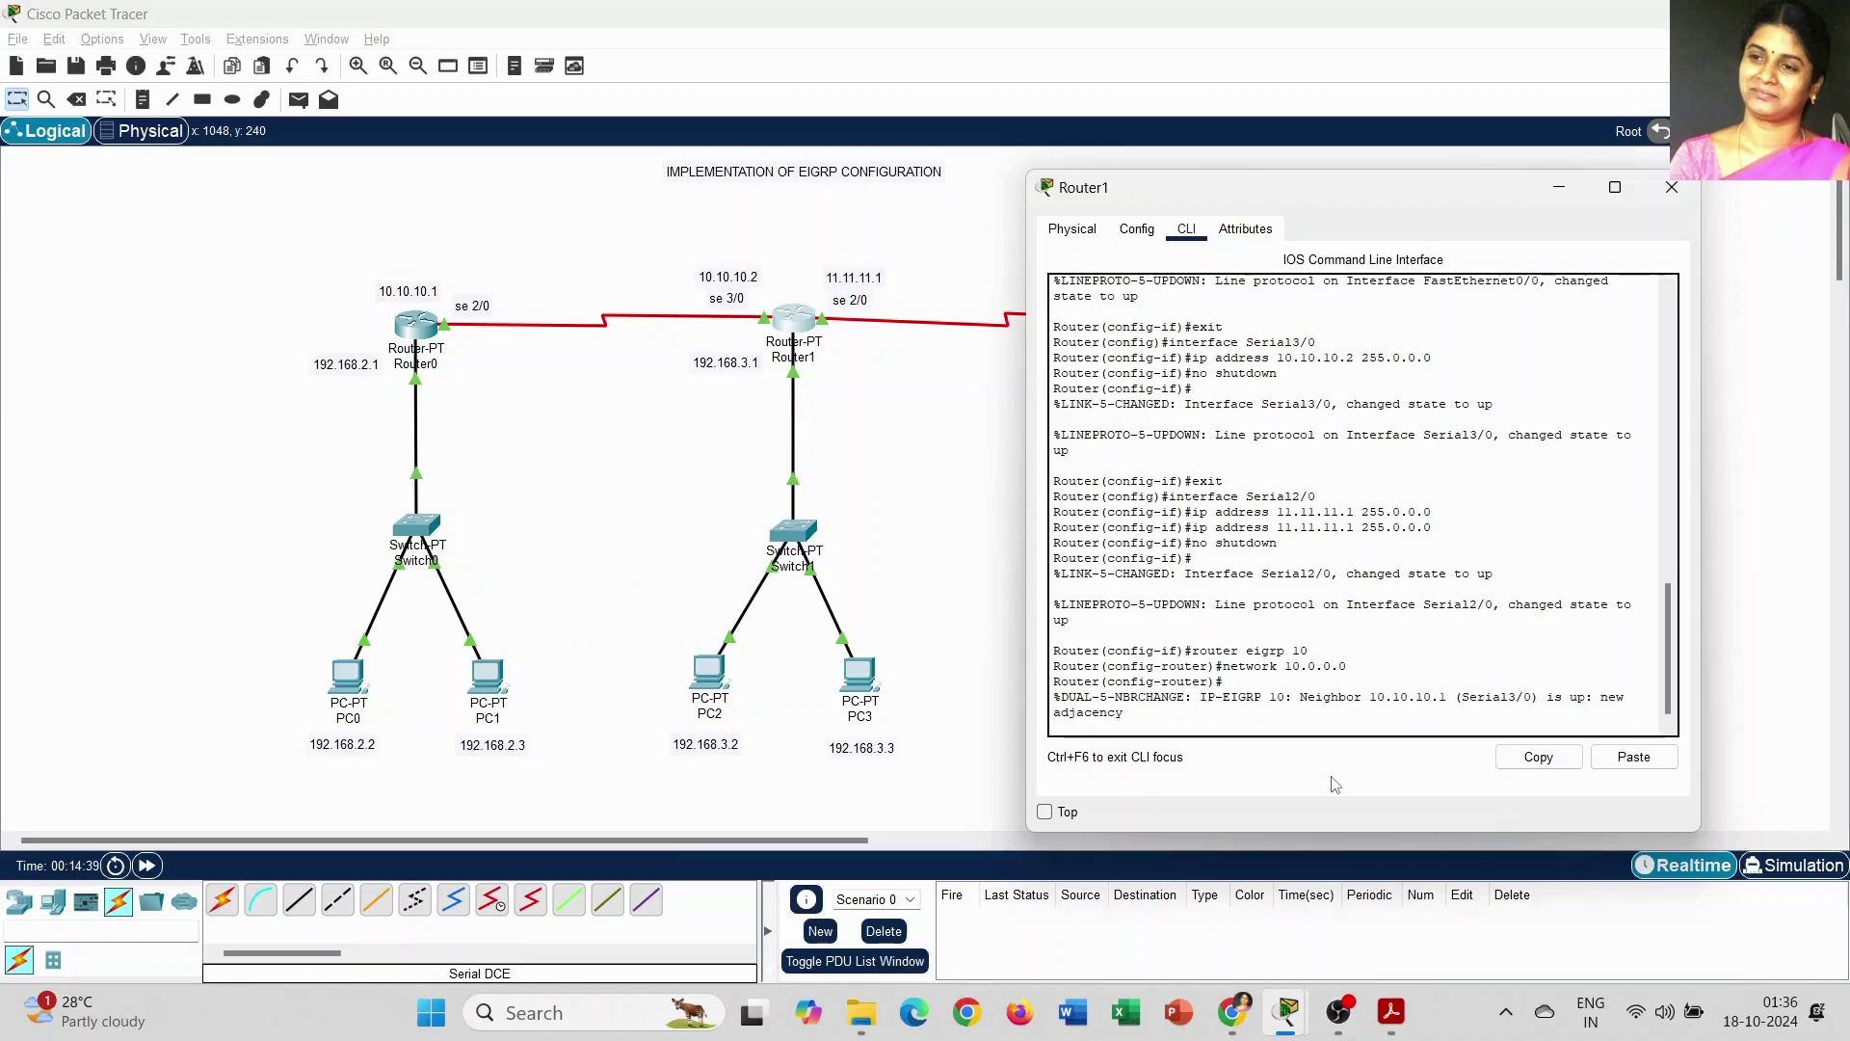
Step: Advertise networks 11.0.0.0 and 192.168.3.0 in Router1's EIGRP configuration
key(Return)
text(n)
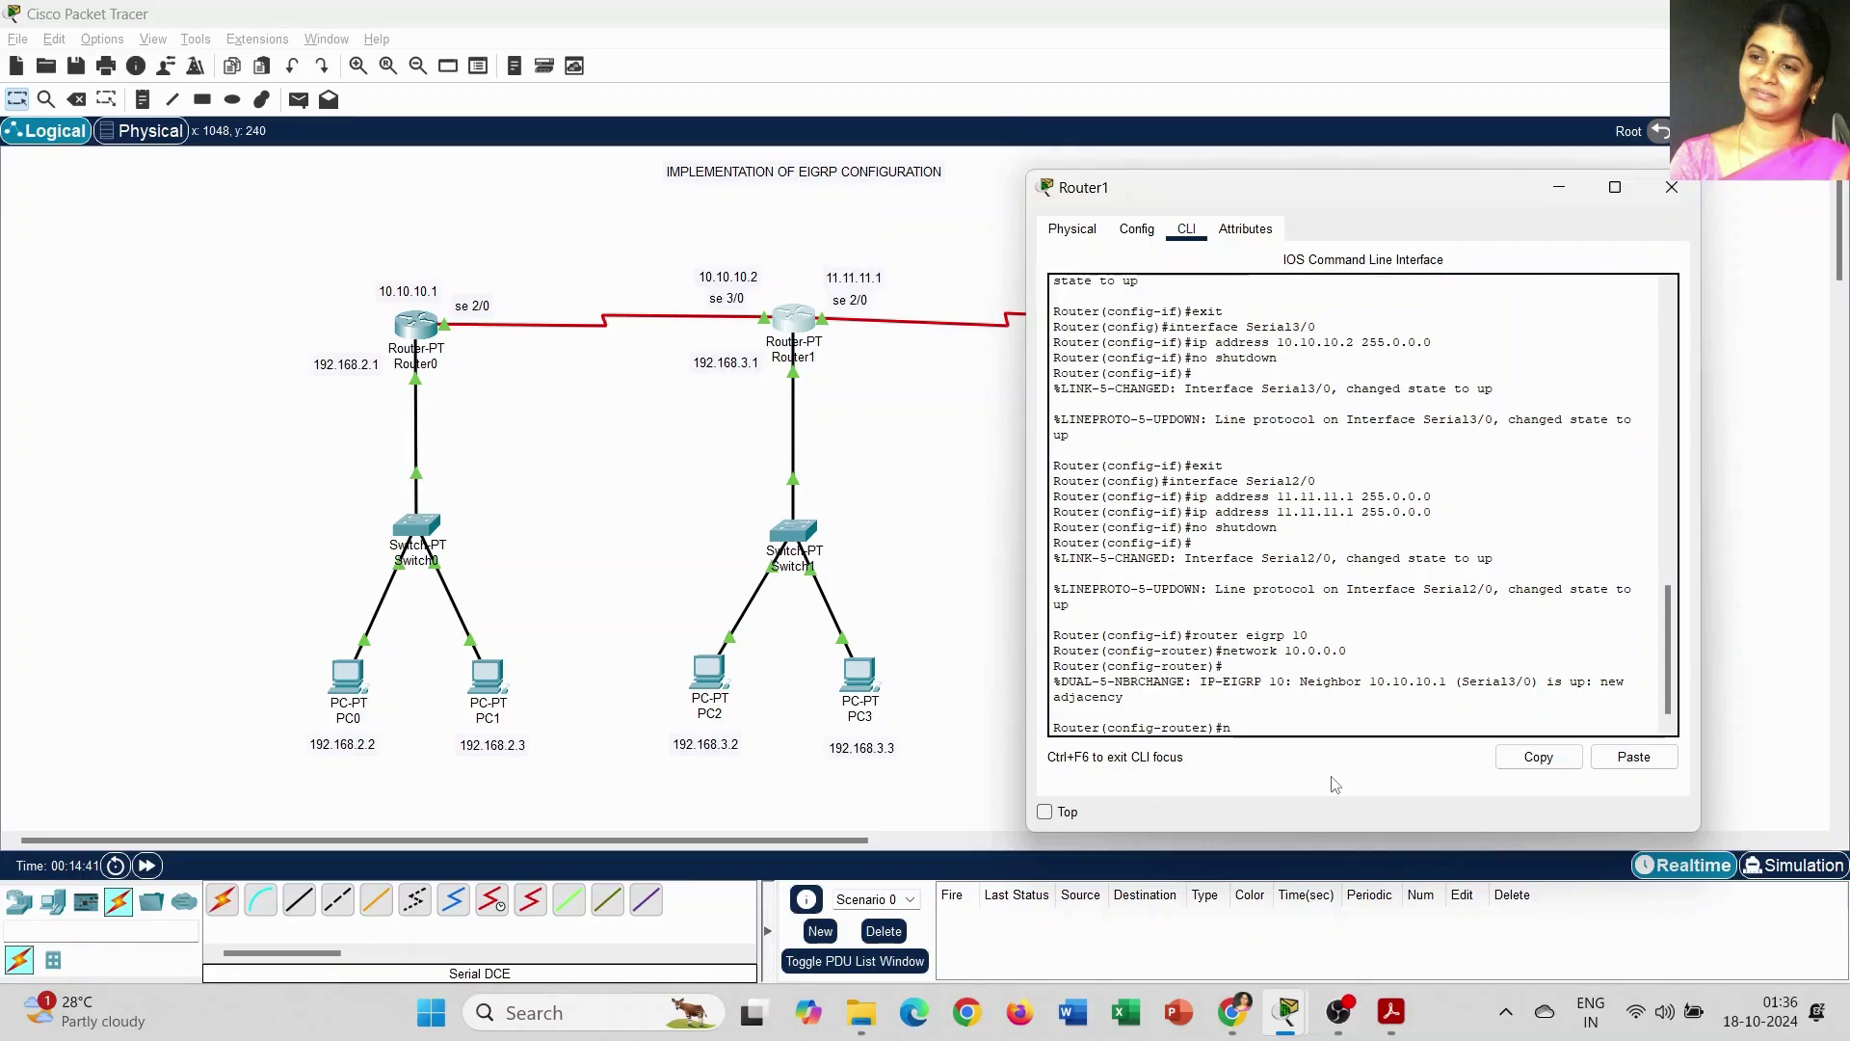
text(etwork 11.0.0.0)
key(Return)
text(ne)
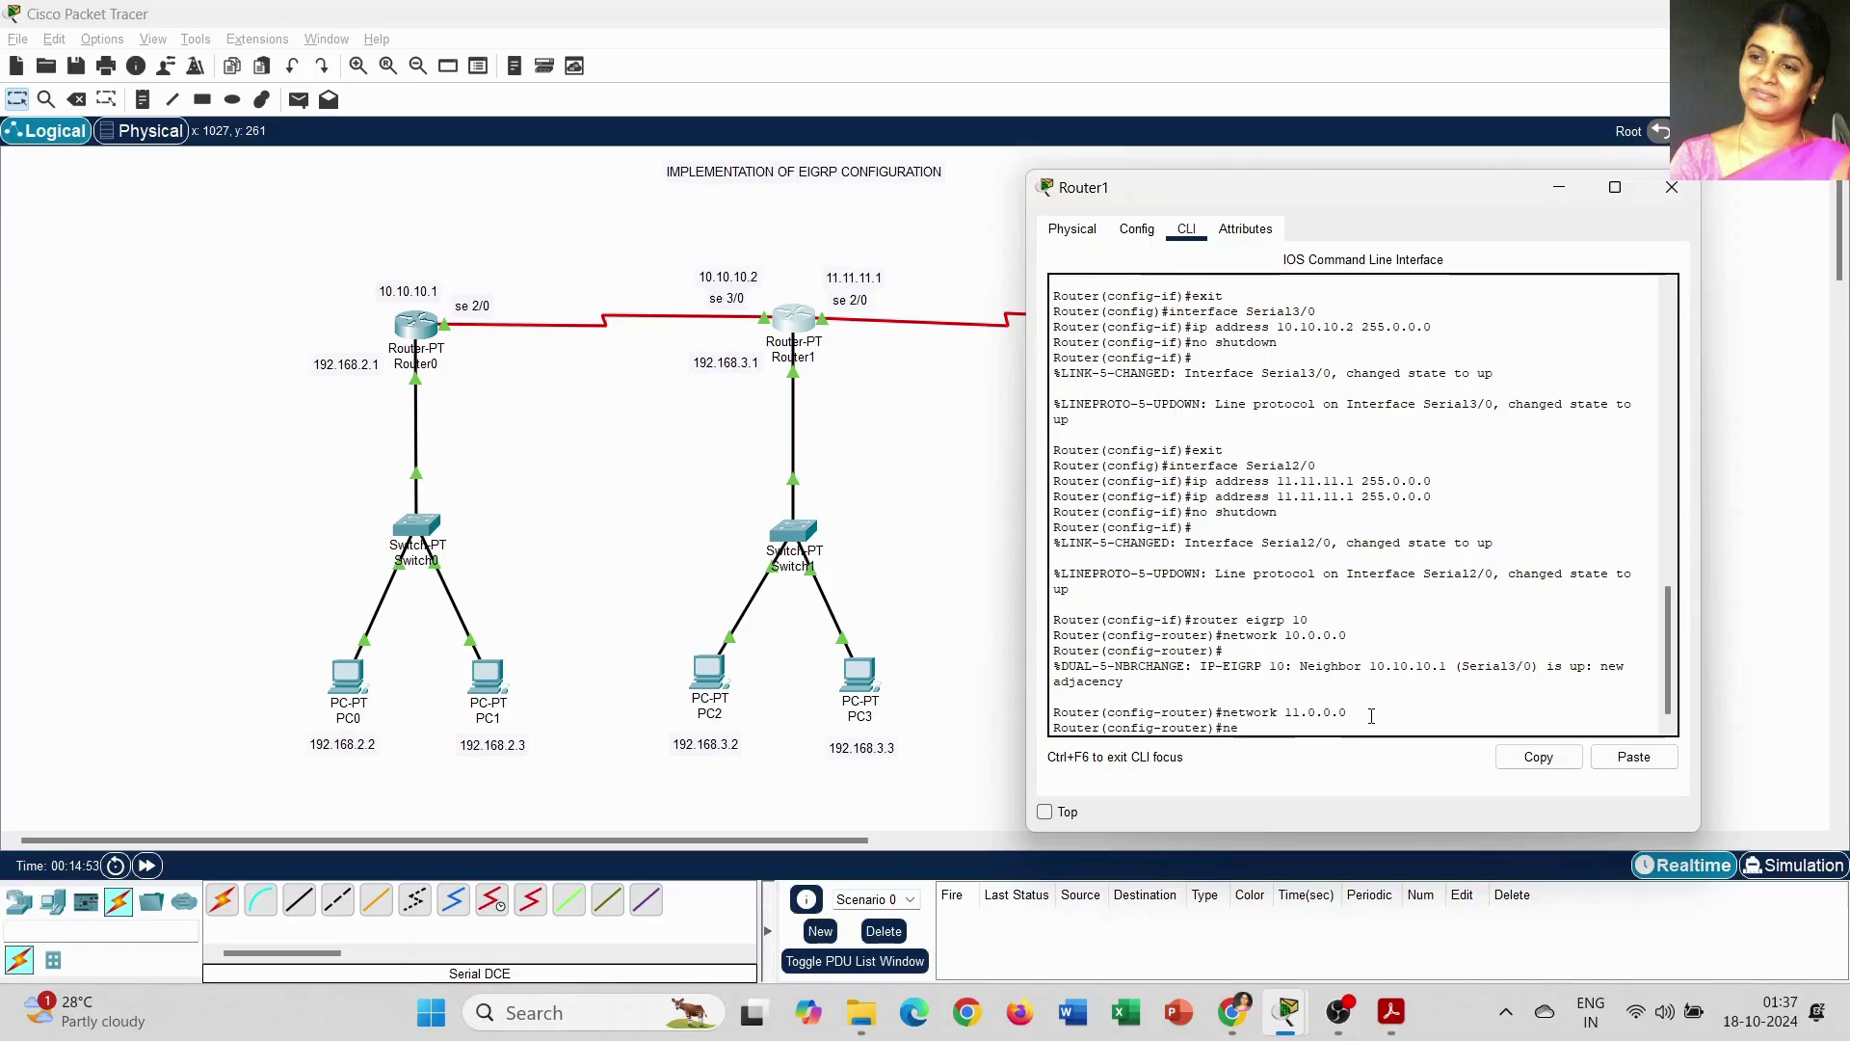
text(twork 192.16)
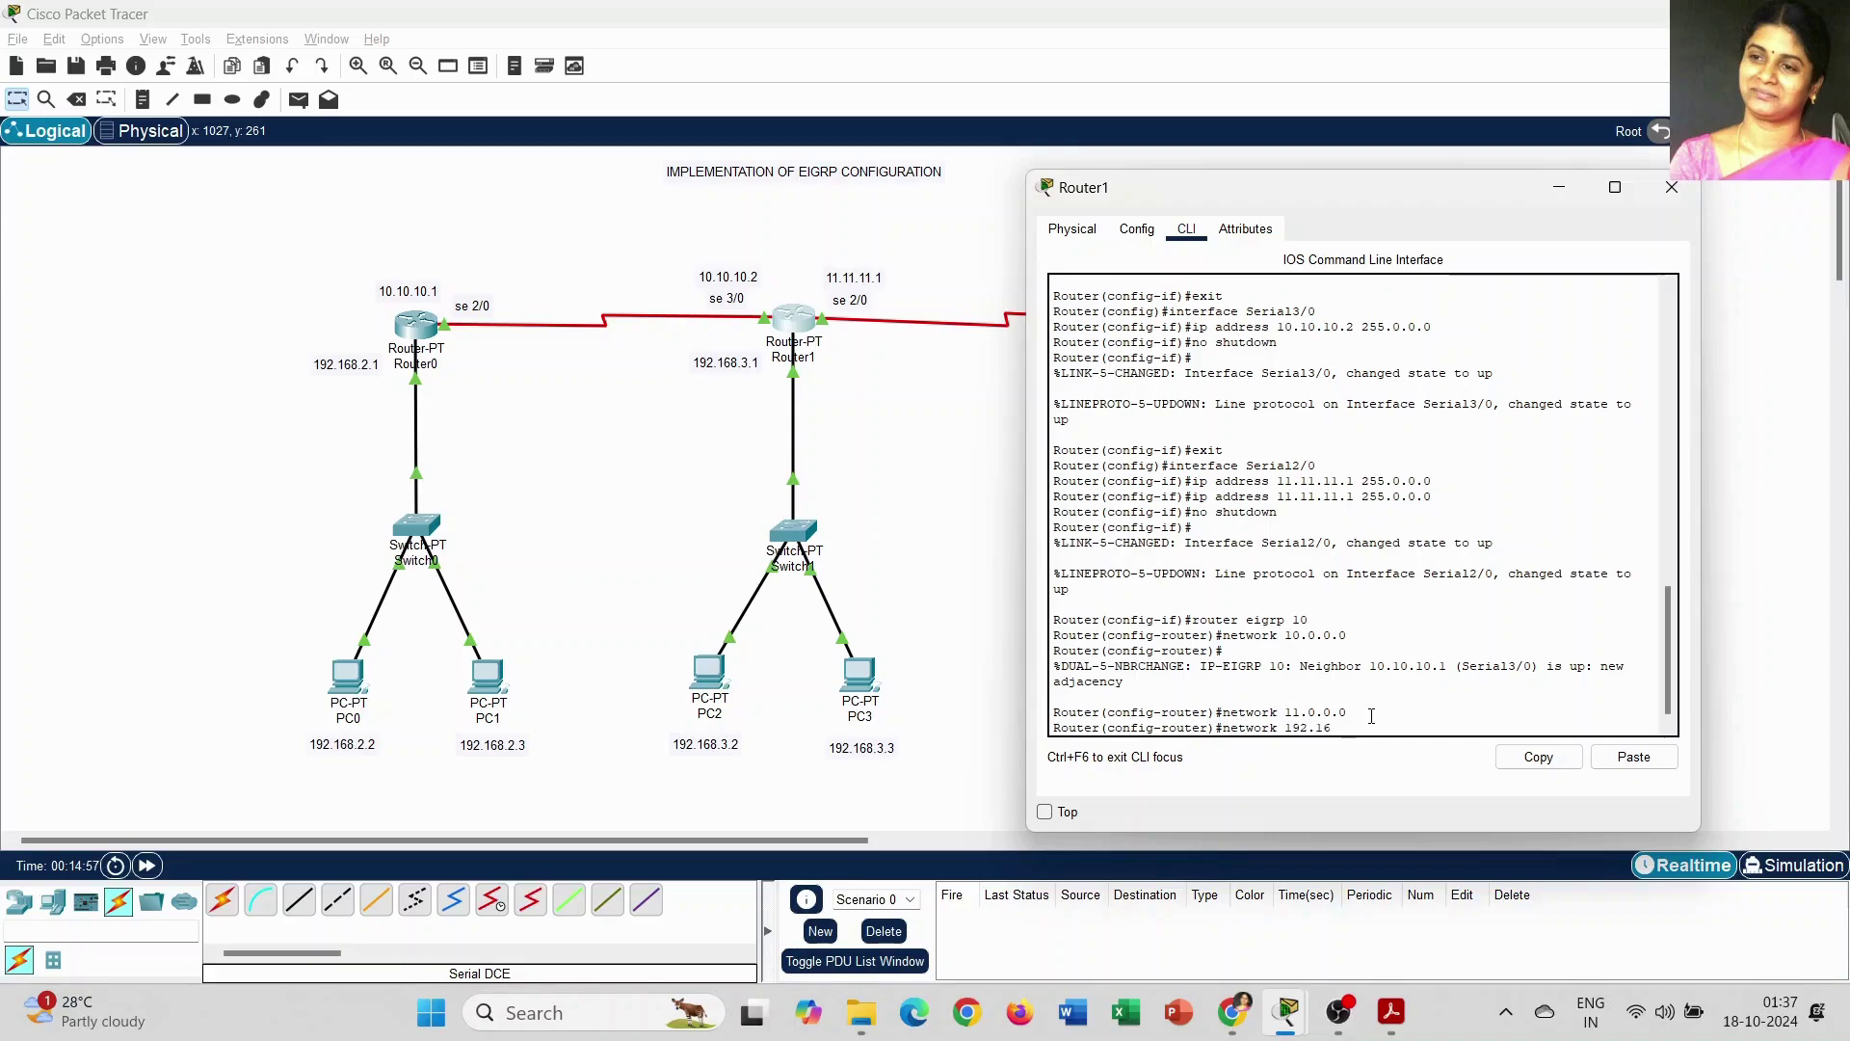
text(8.3.0)
key(Return)
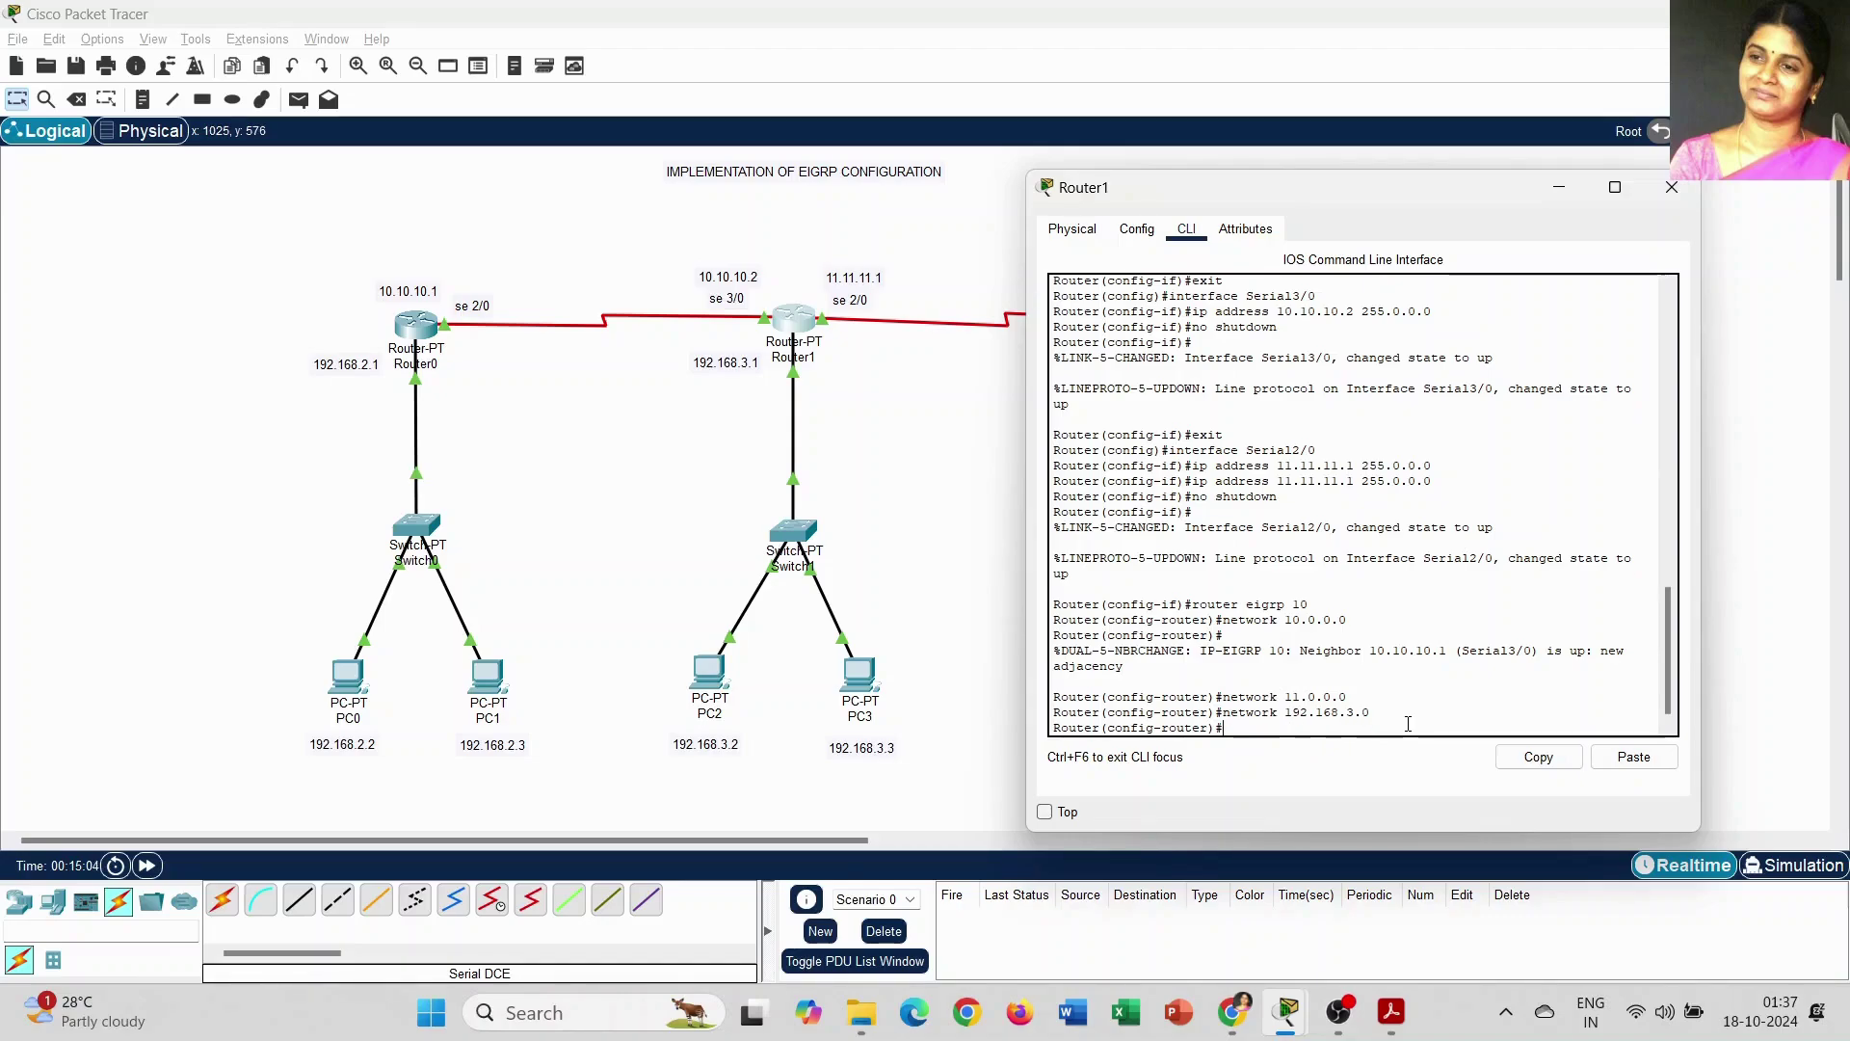
Step: Exit EIGRP and global configuration mode on Router1 and close its window
text(exit)
key(Return)
text(exit)
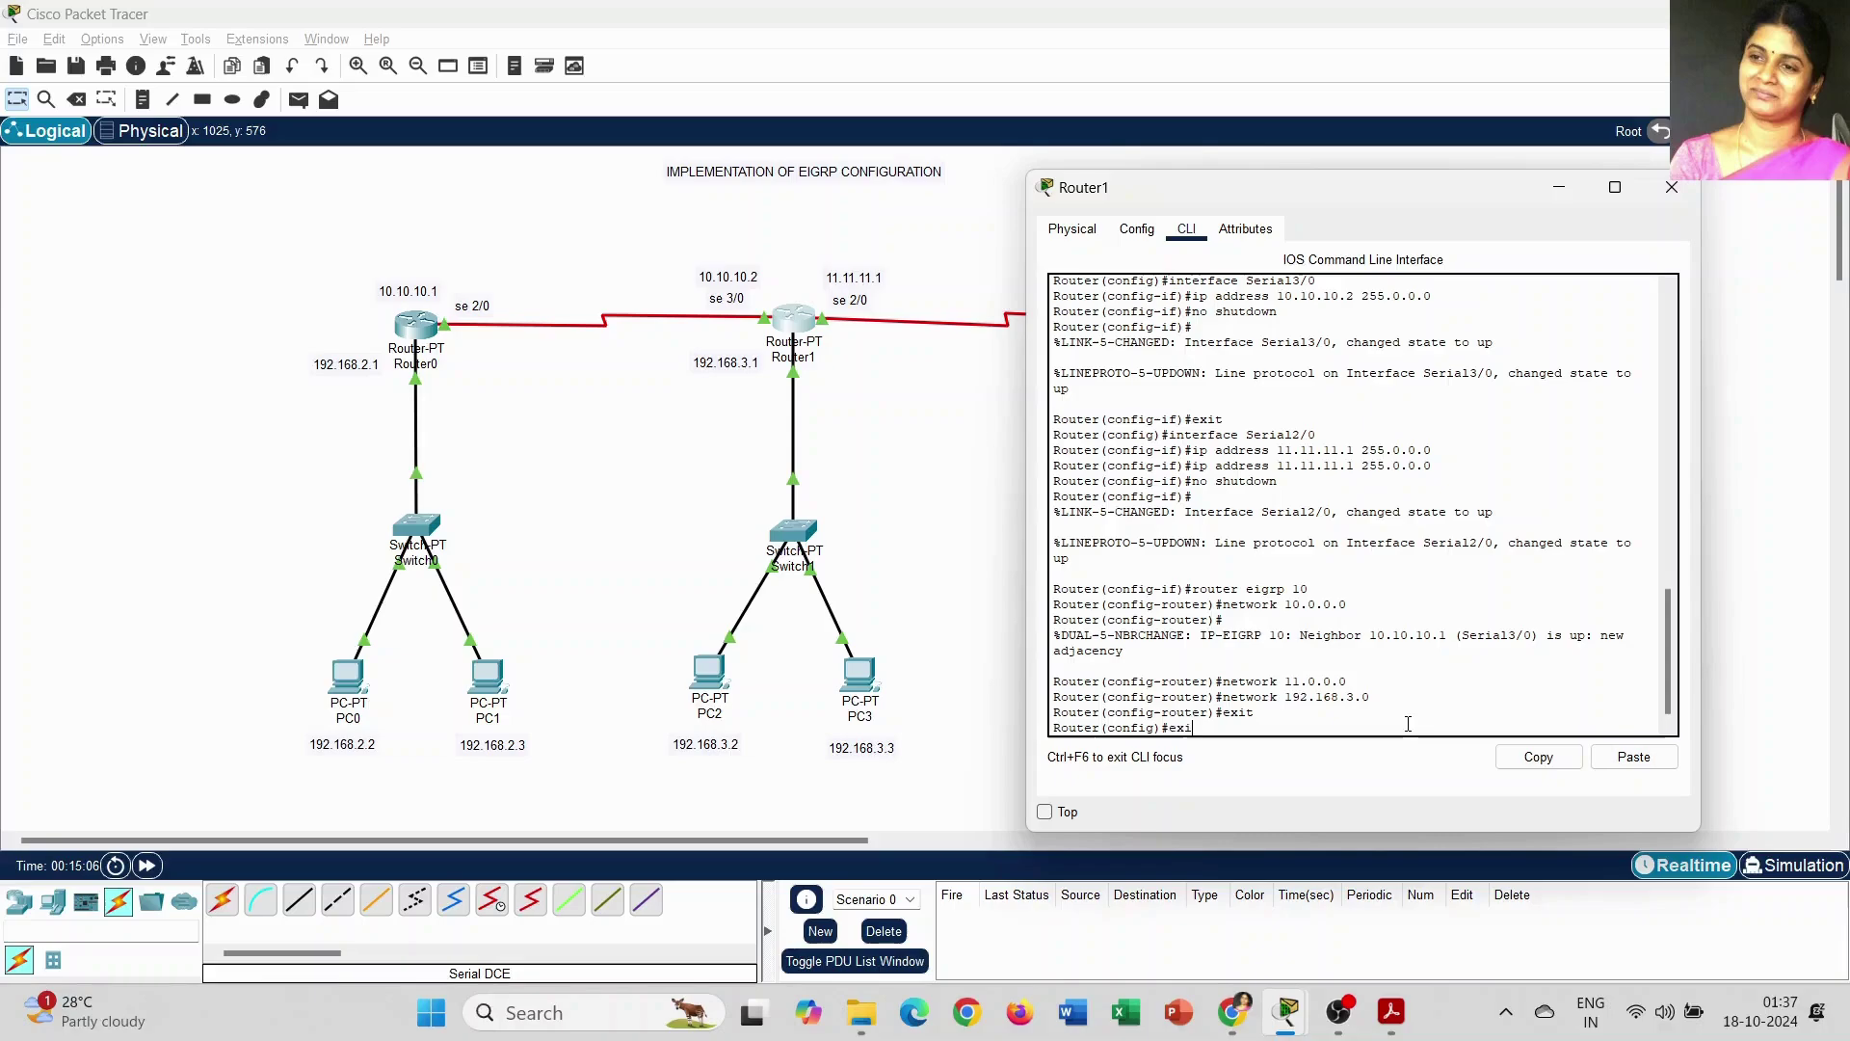
key(Return)
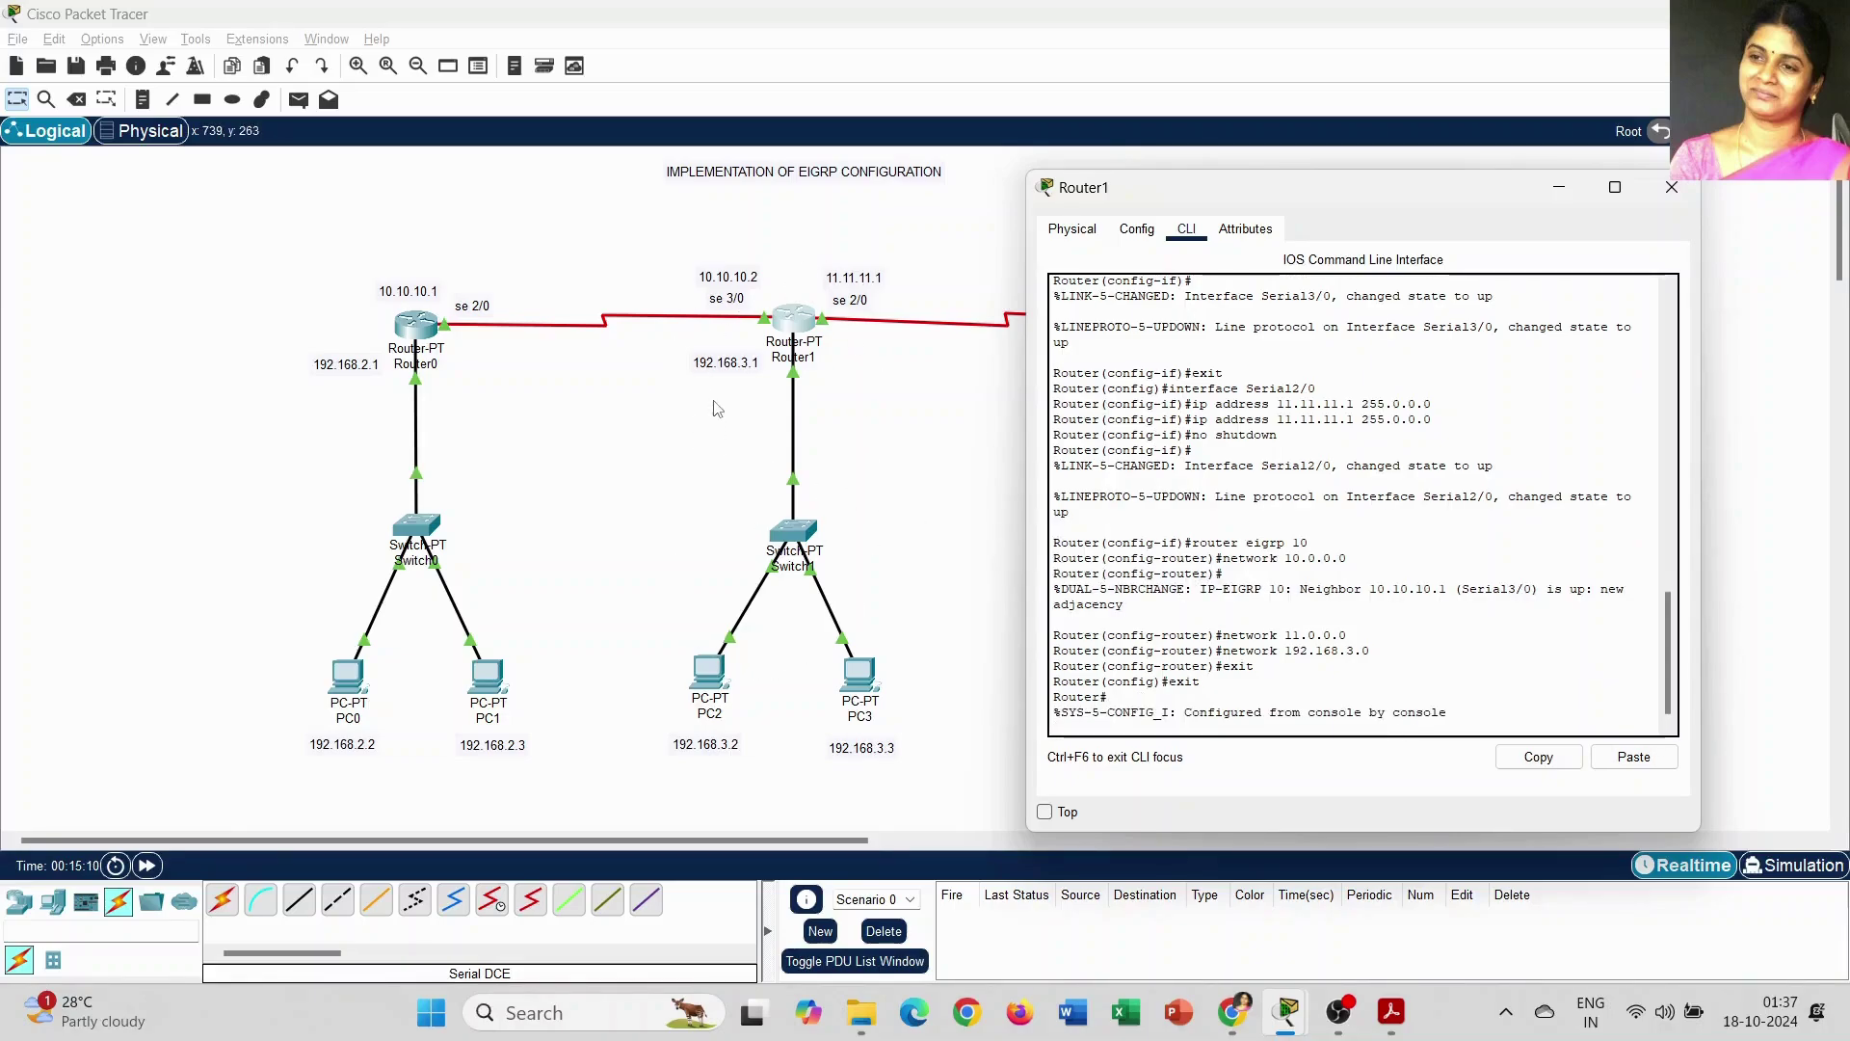
click(1677, 188)
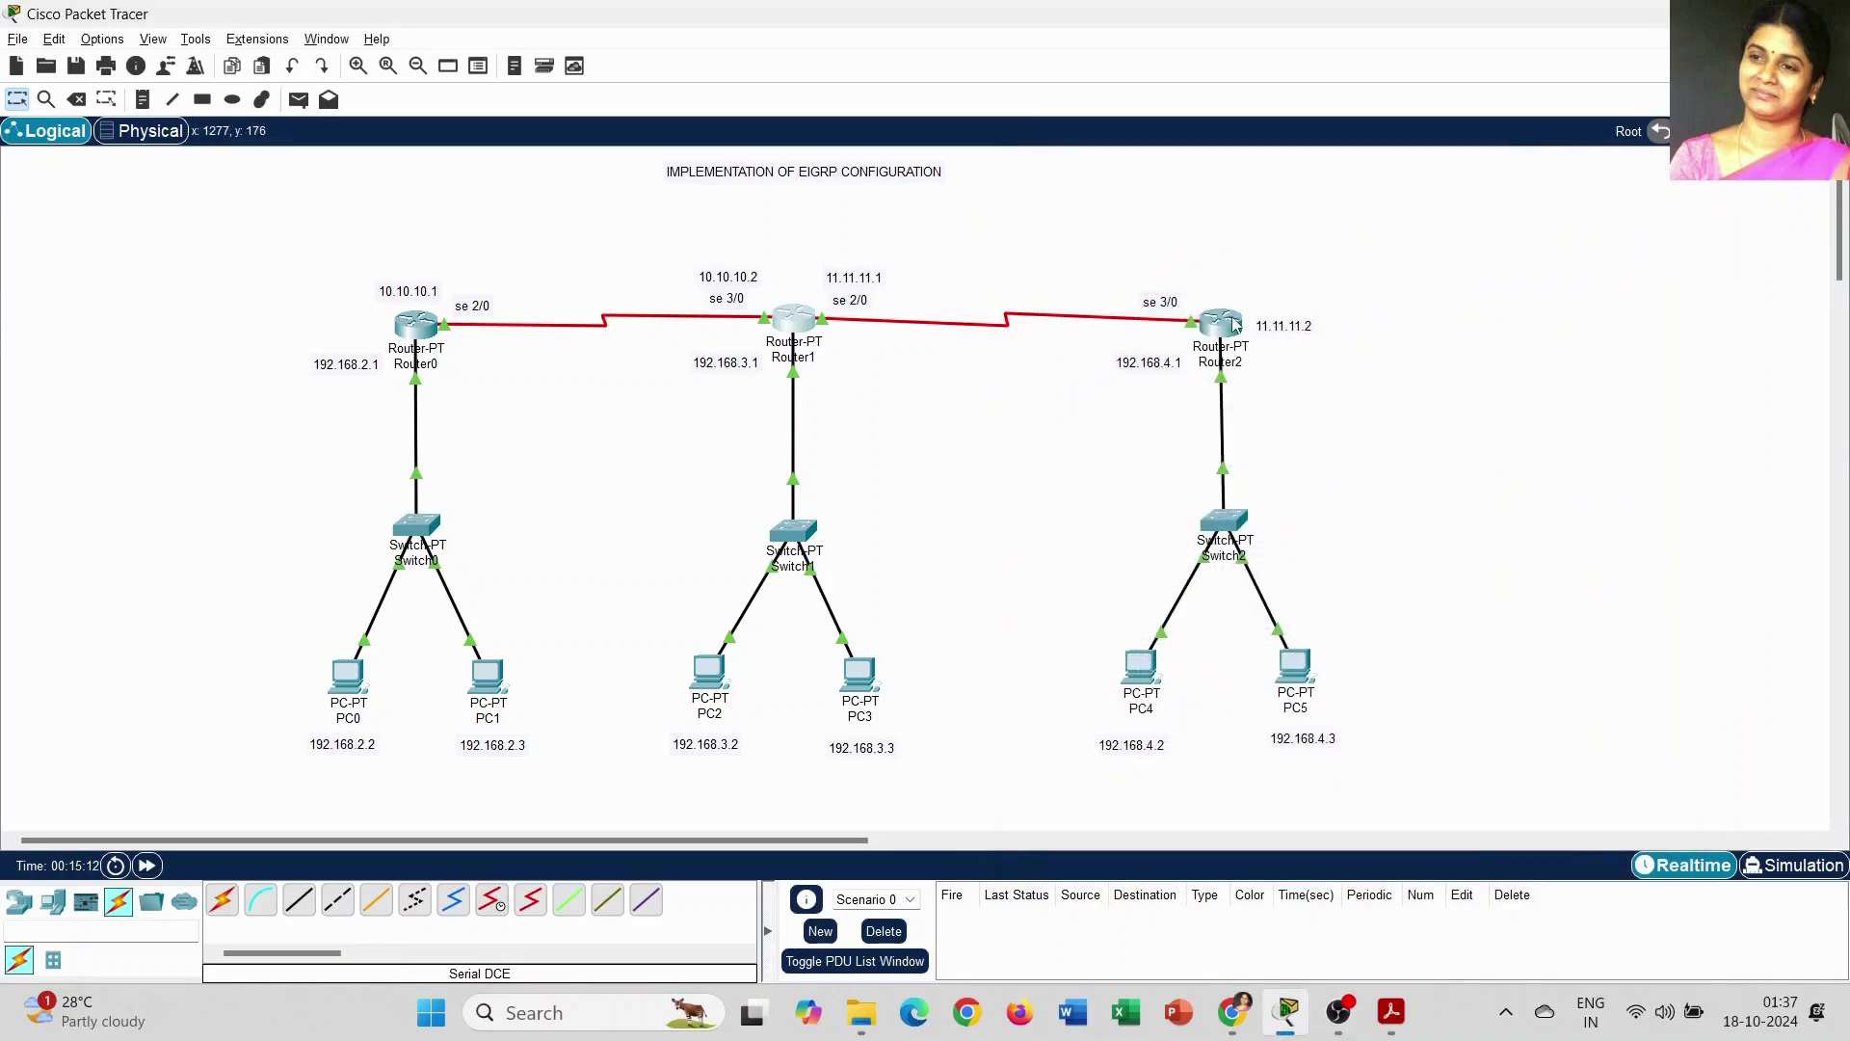
Step: In Router2's command line, enable EIGRP with autonomous system 10 and advertise networks 11.0.0.0 and 192.168.4.0
click(1237, 320)
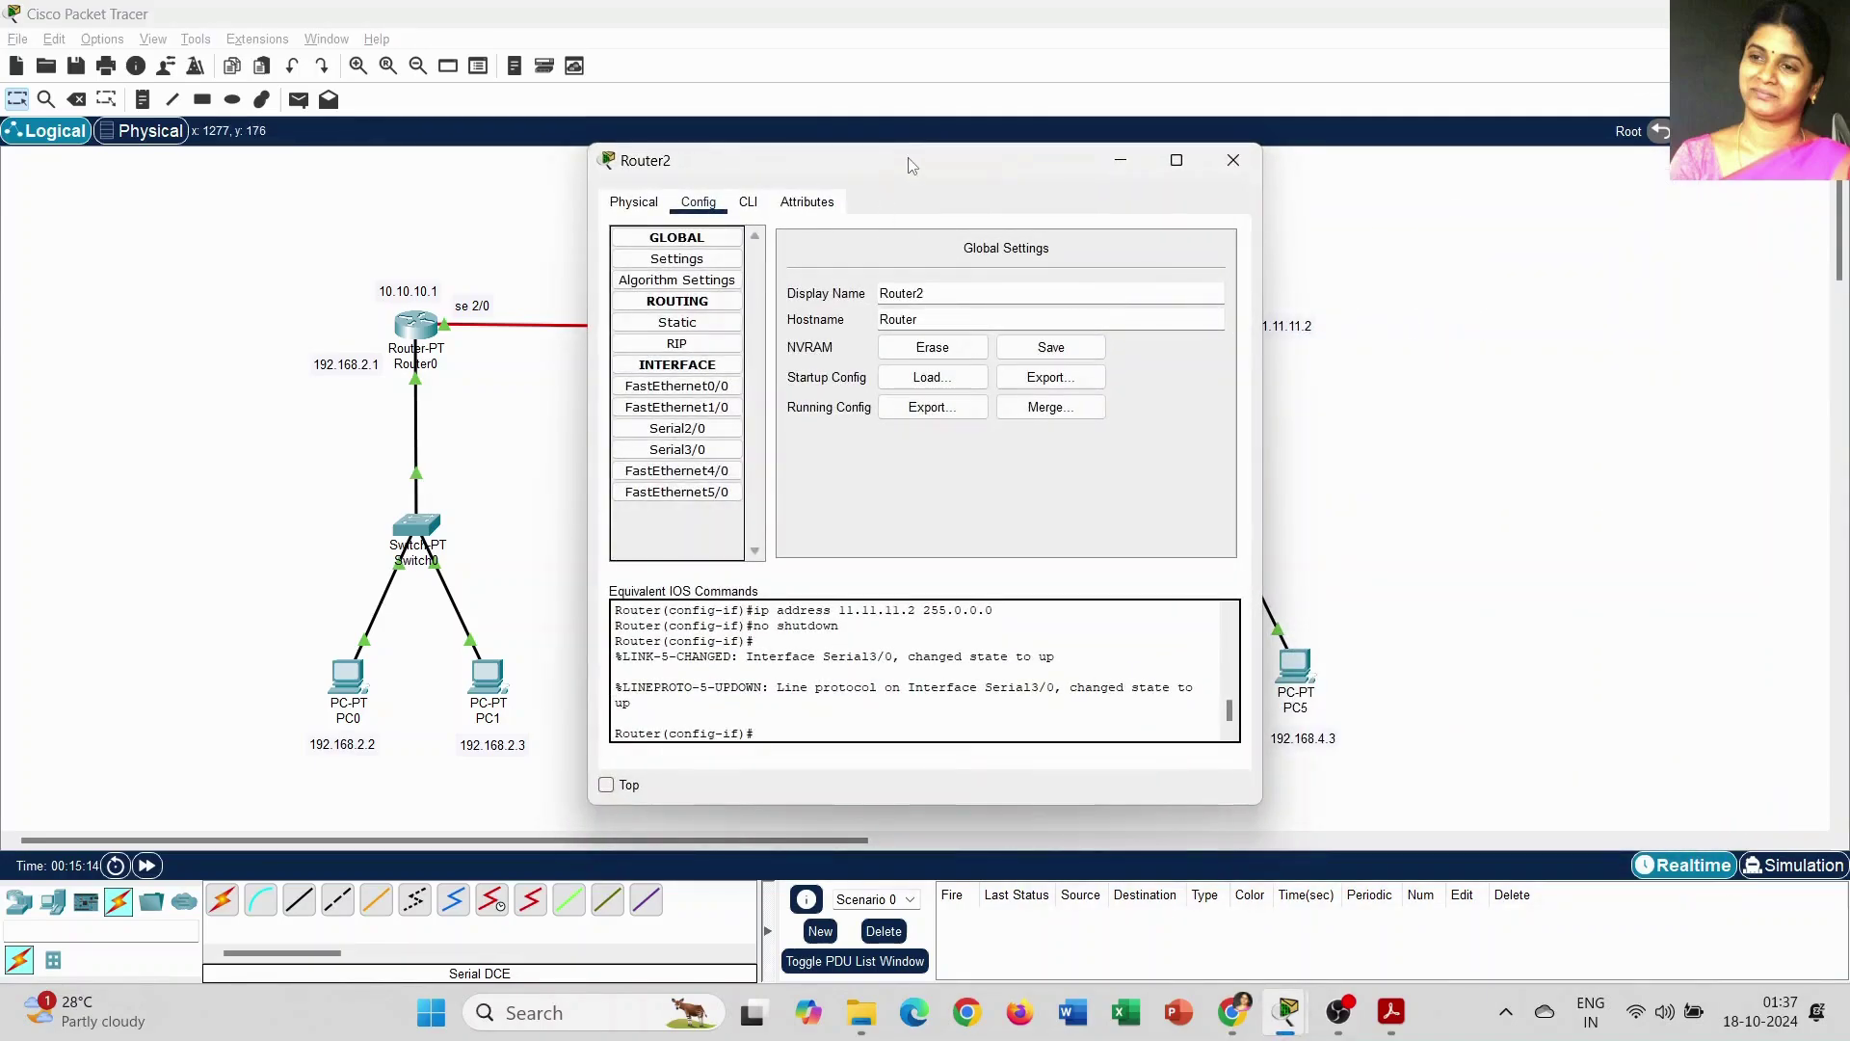
drag(913, 166, 571, 171)
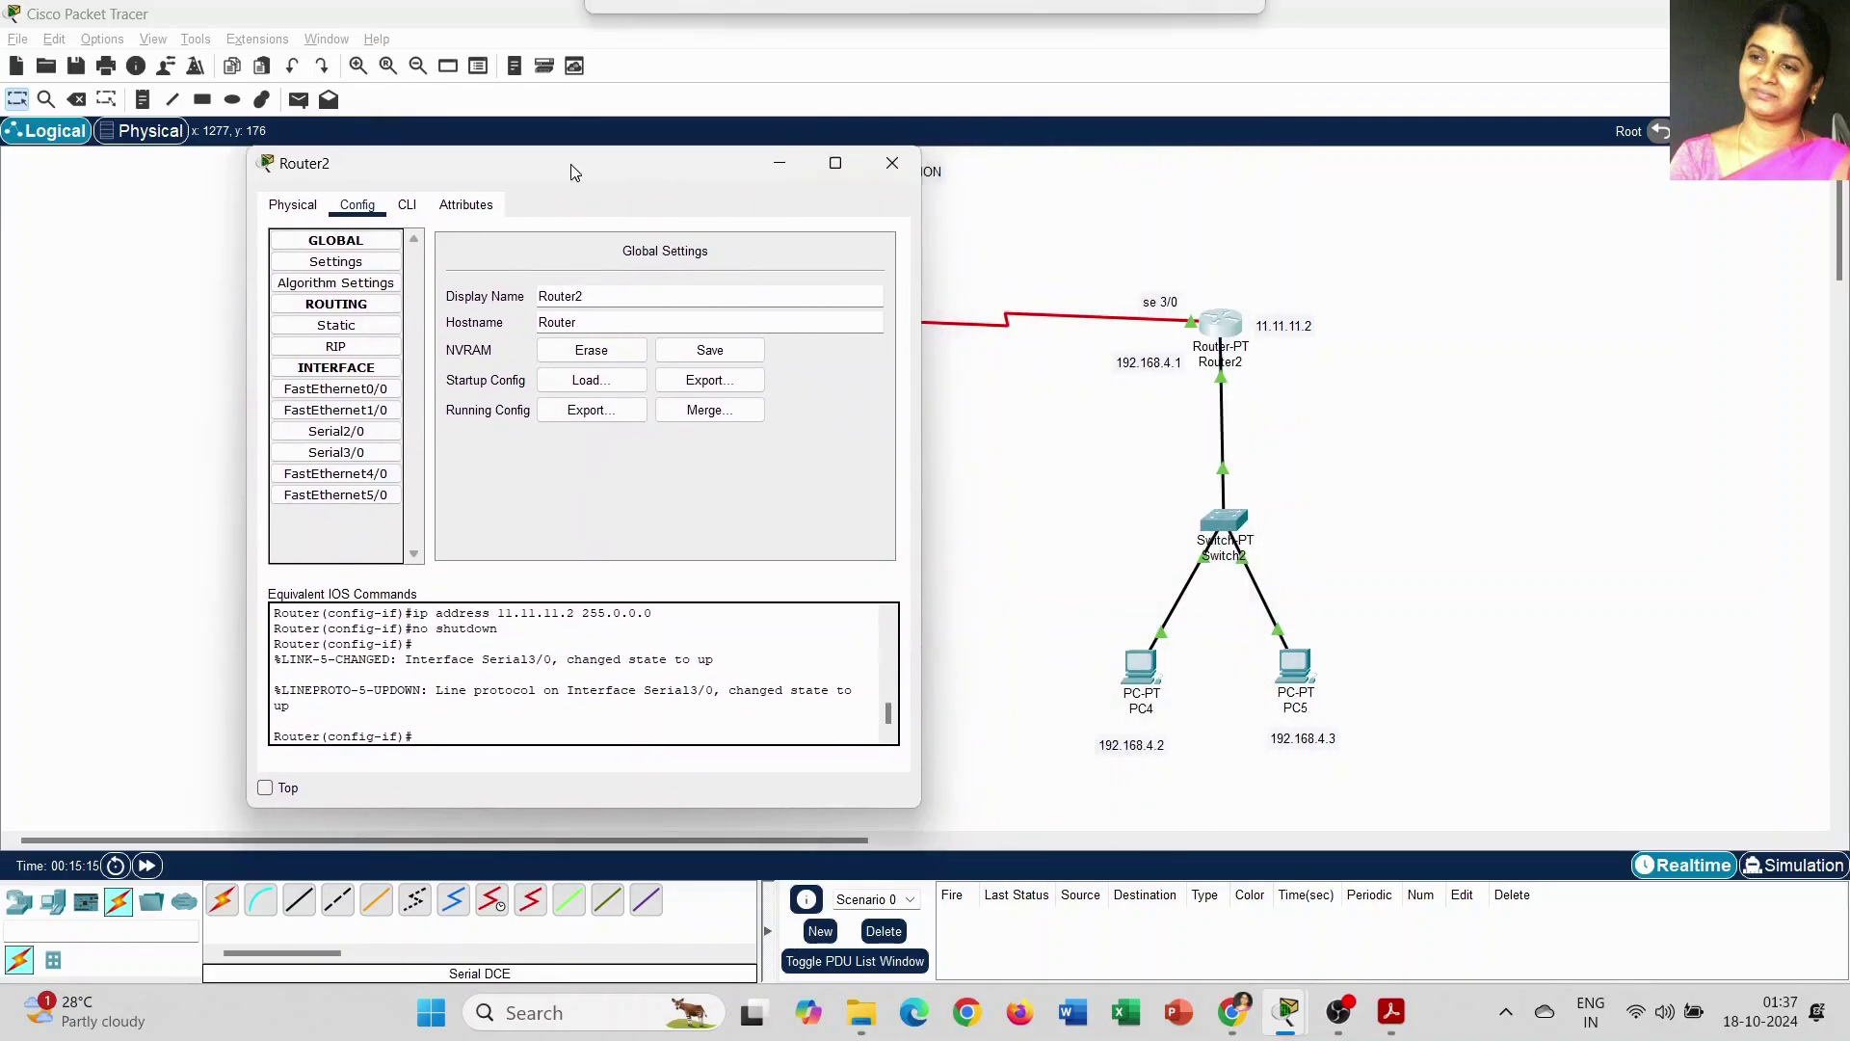
click(405, 206)
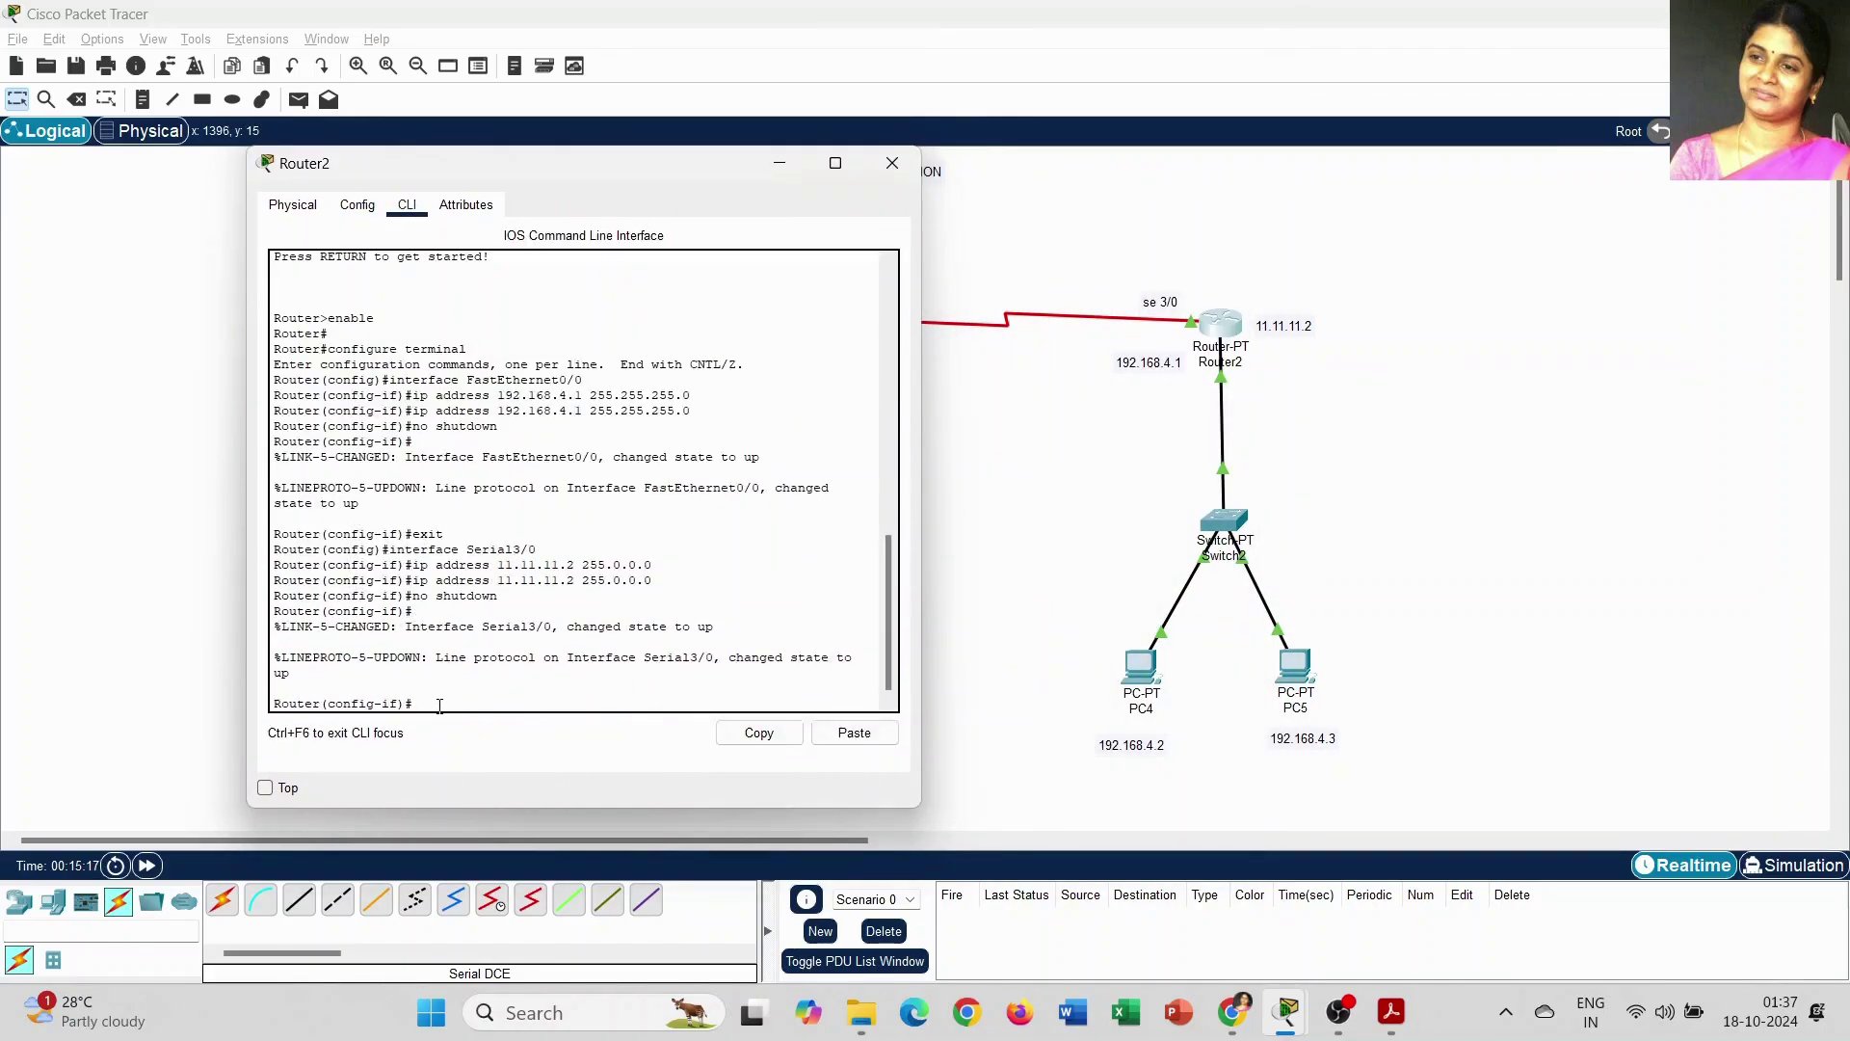
text(router eigrp 10)
key(Return)
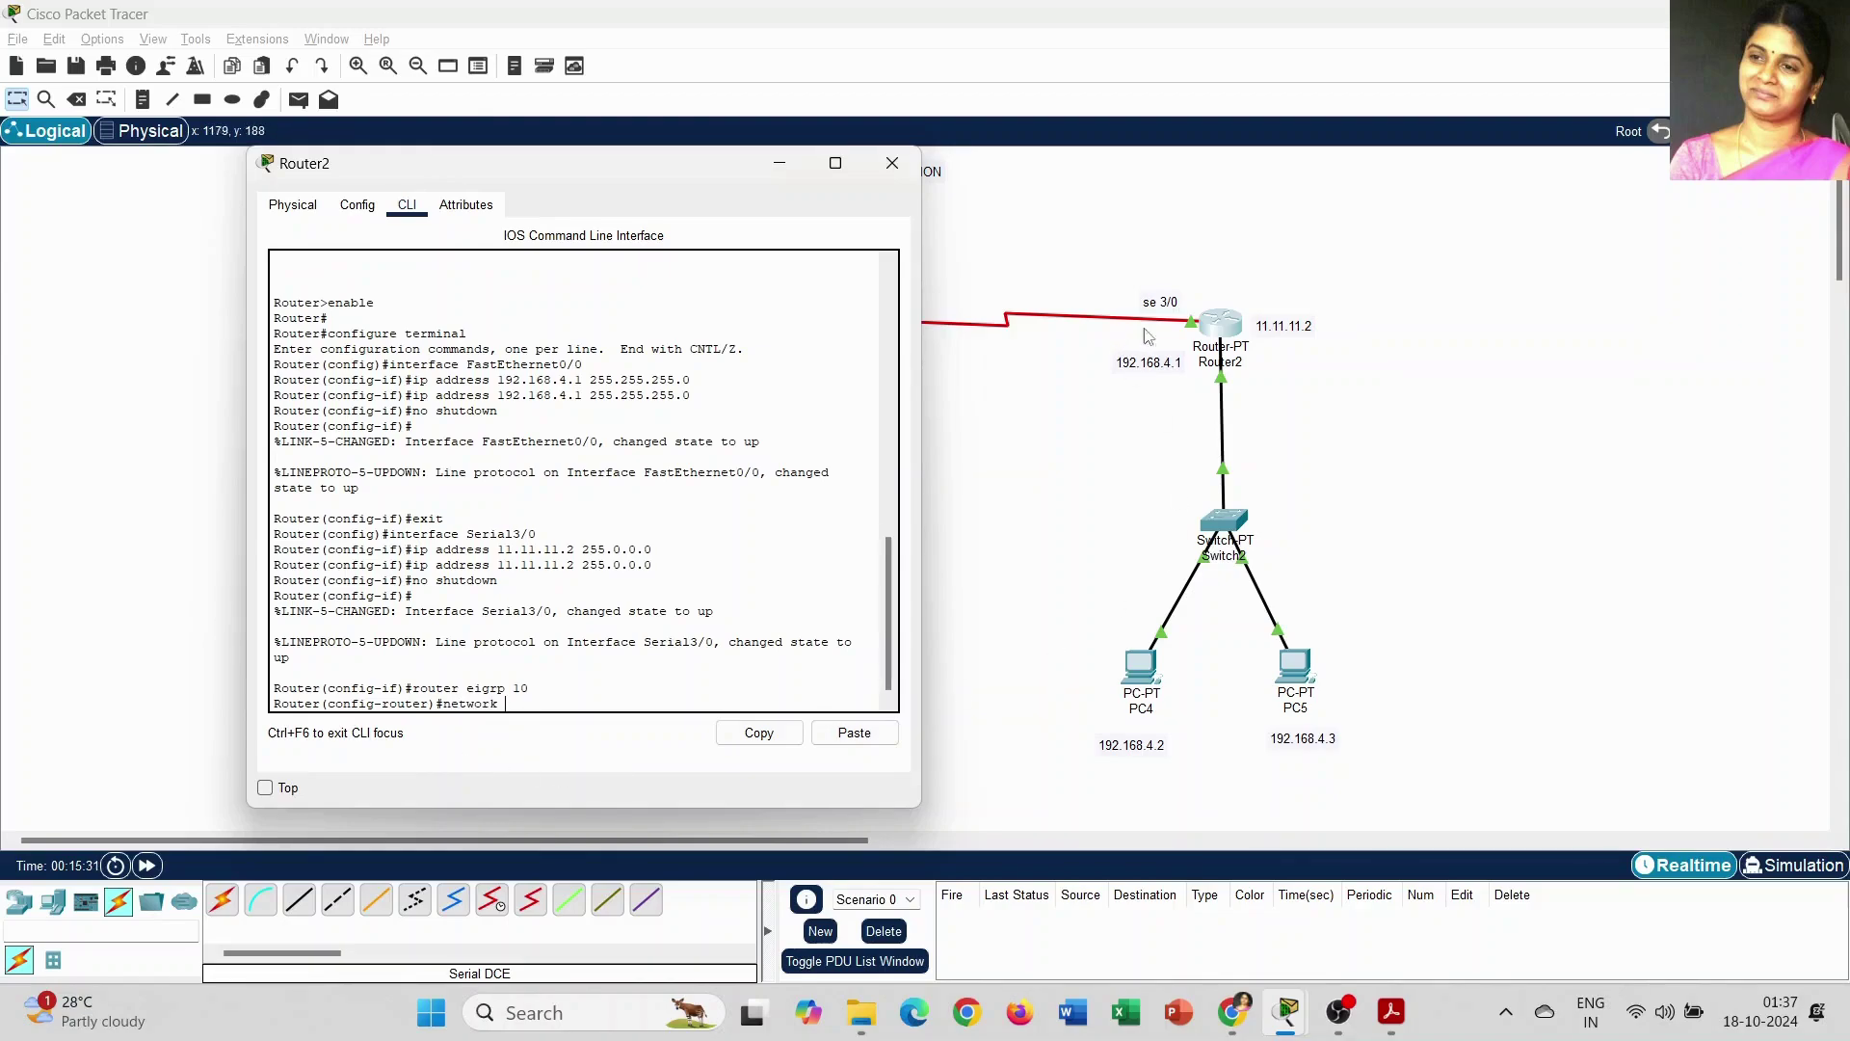
text(network 11.0.0.0)
key(Return)
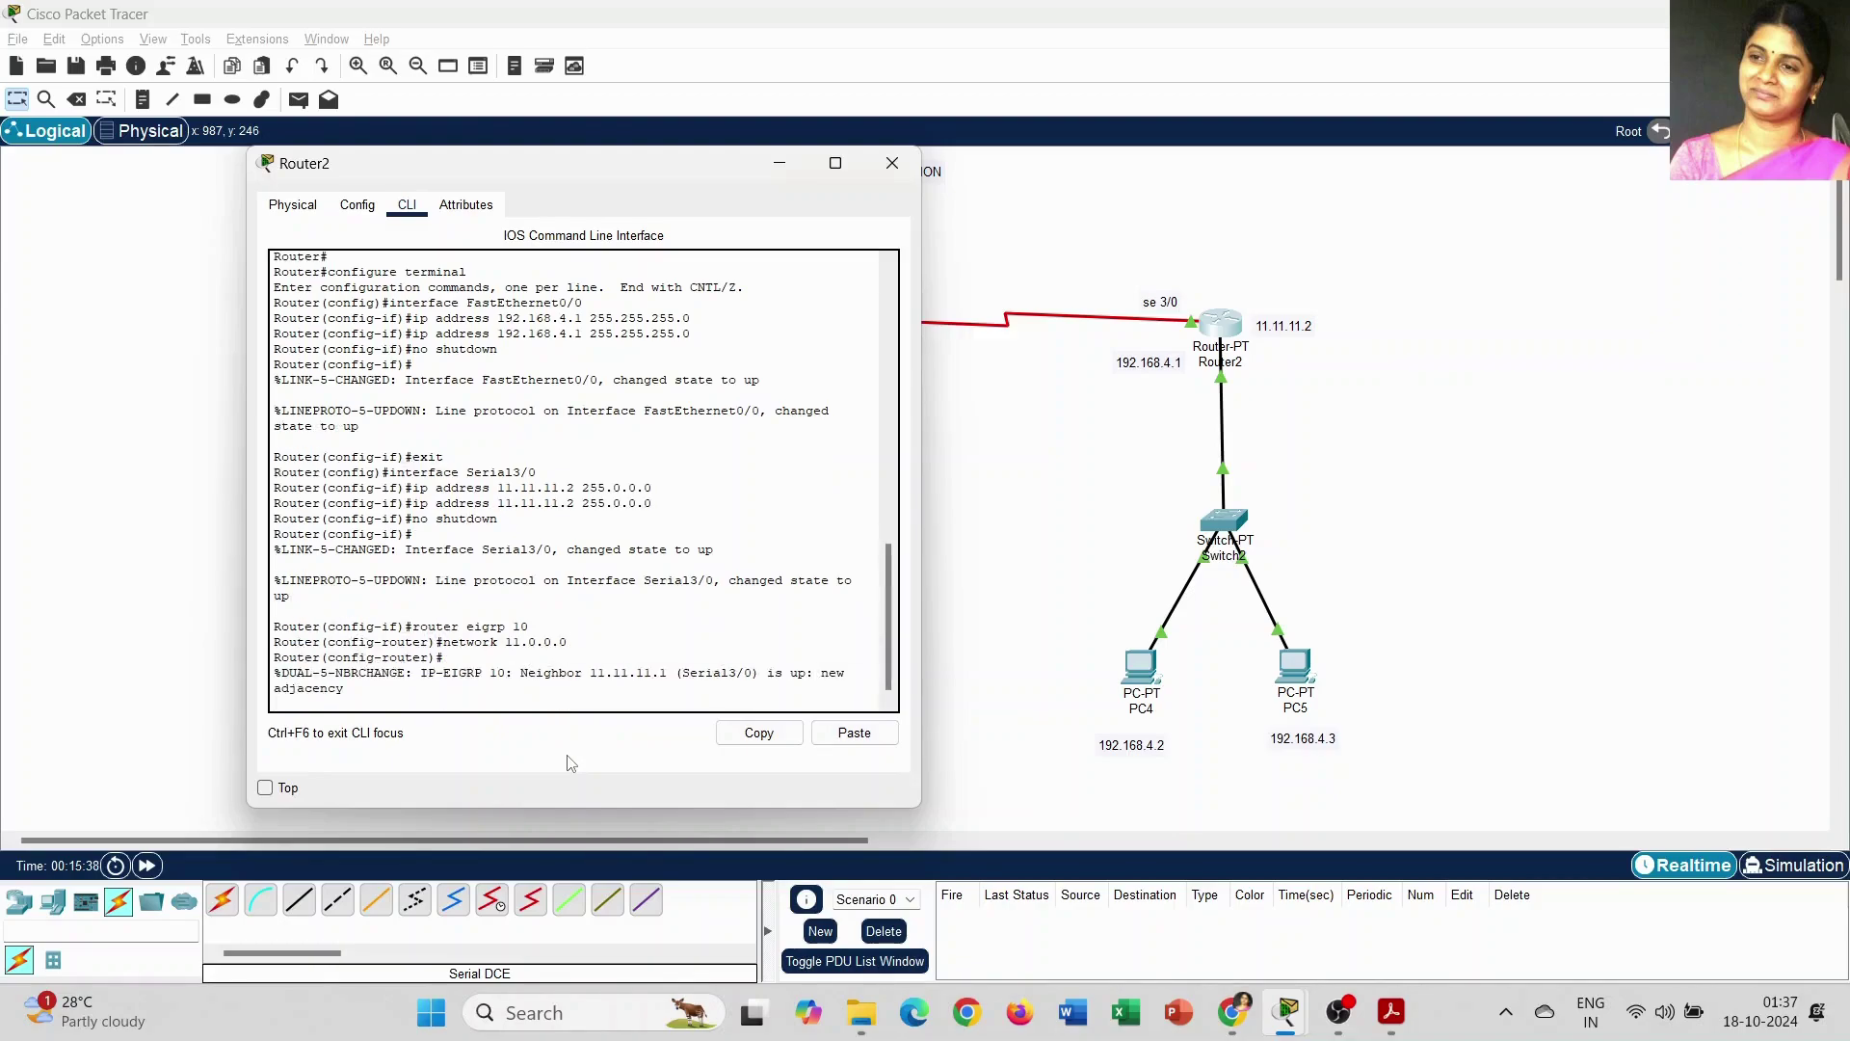
key(Return)
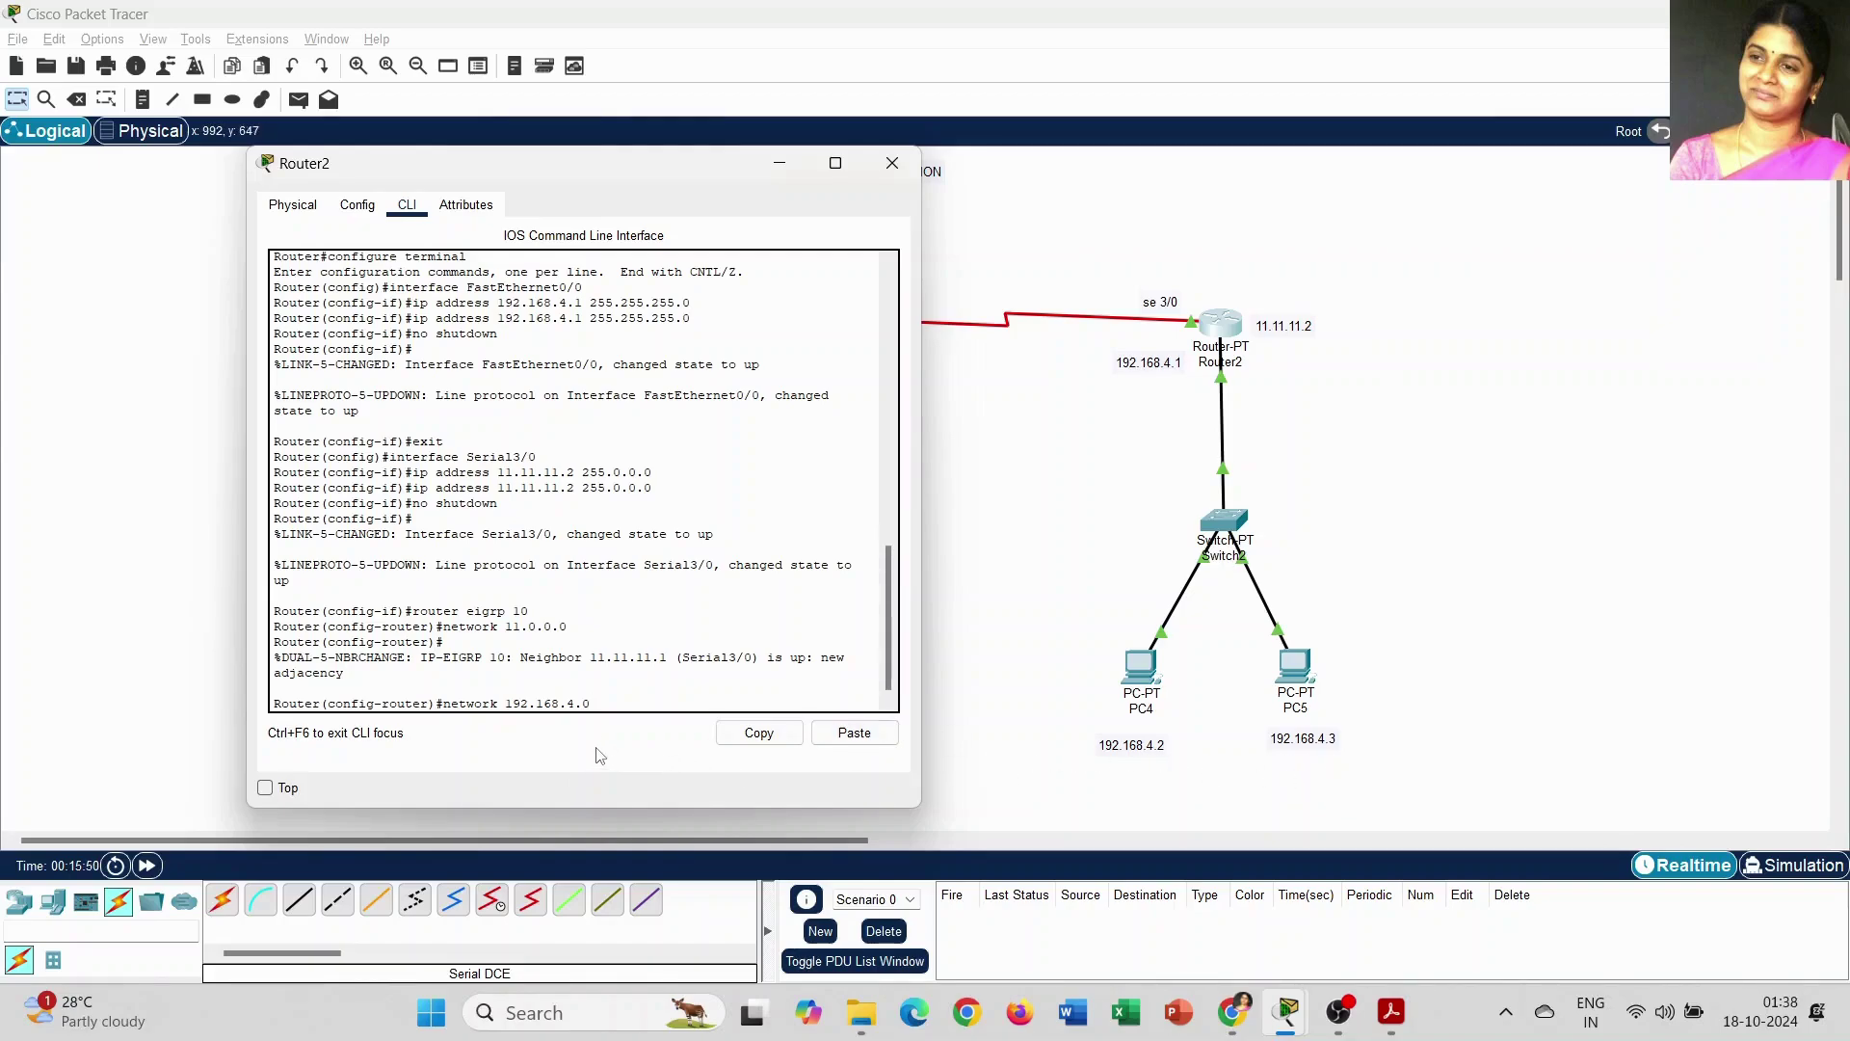
key(Return)
Step: Exit EIGRP and global configuration mode on Router2 and close its window
text(exit)
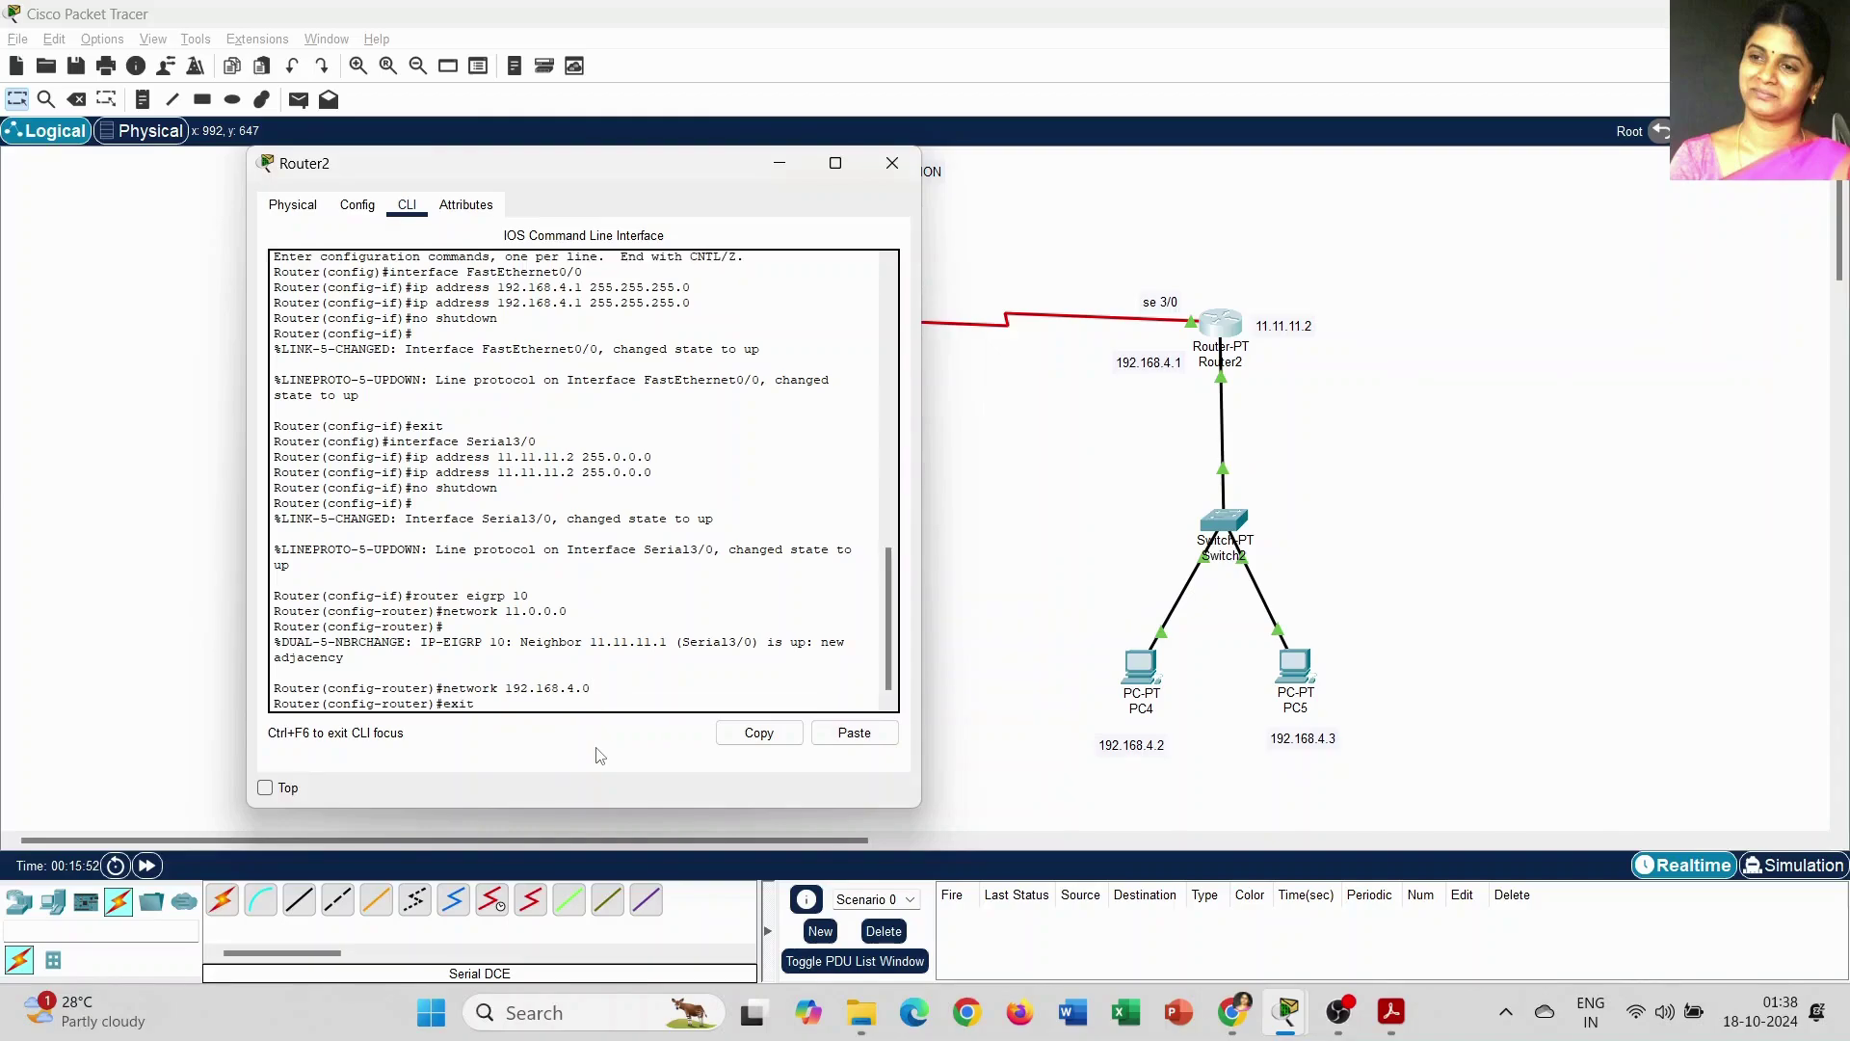
key(Return)
text(exit)
key(Return)
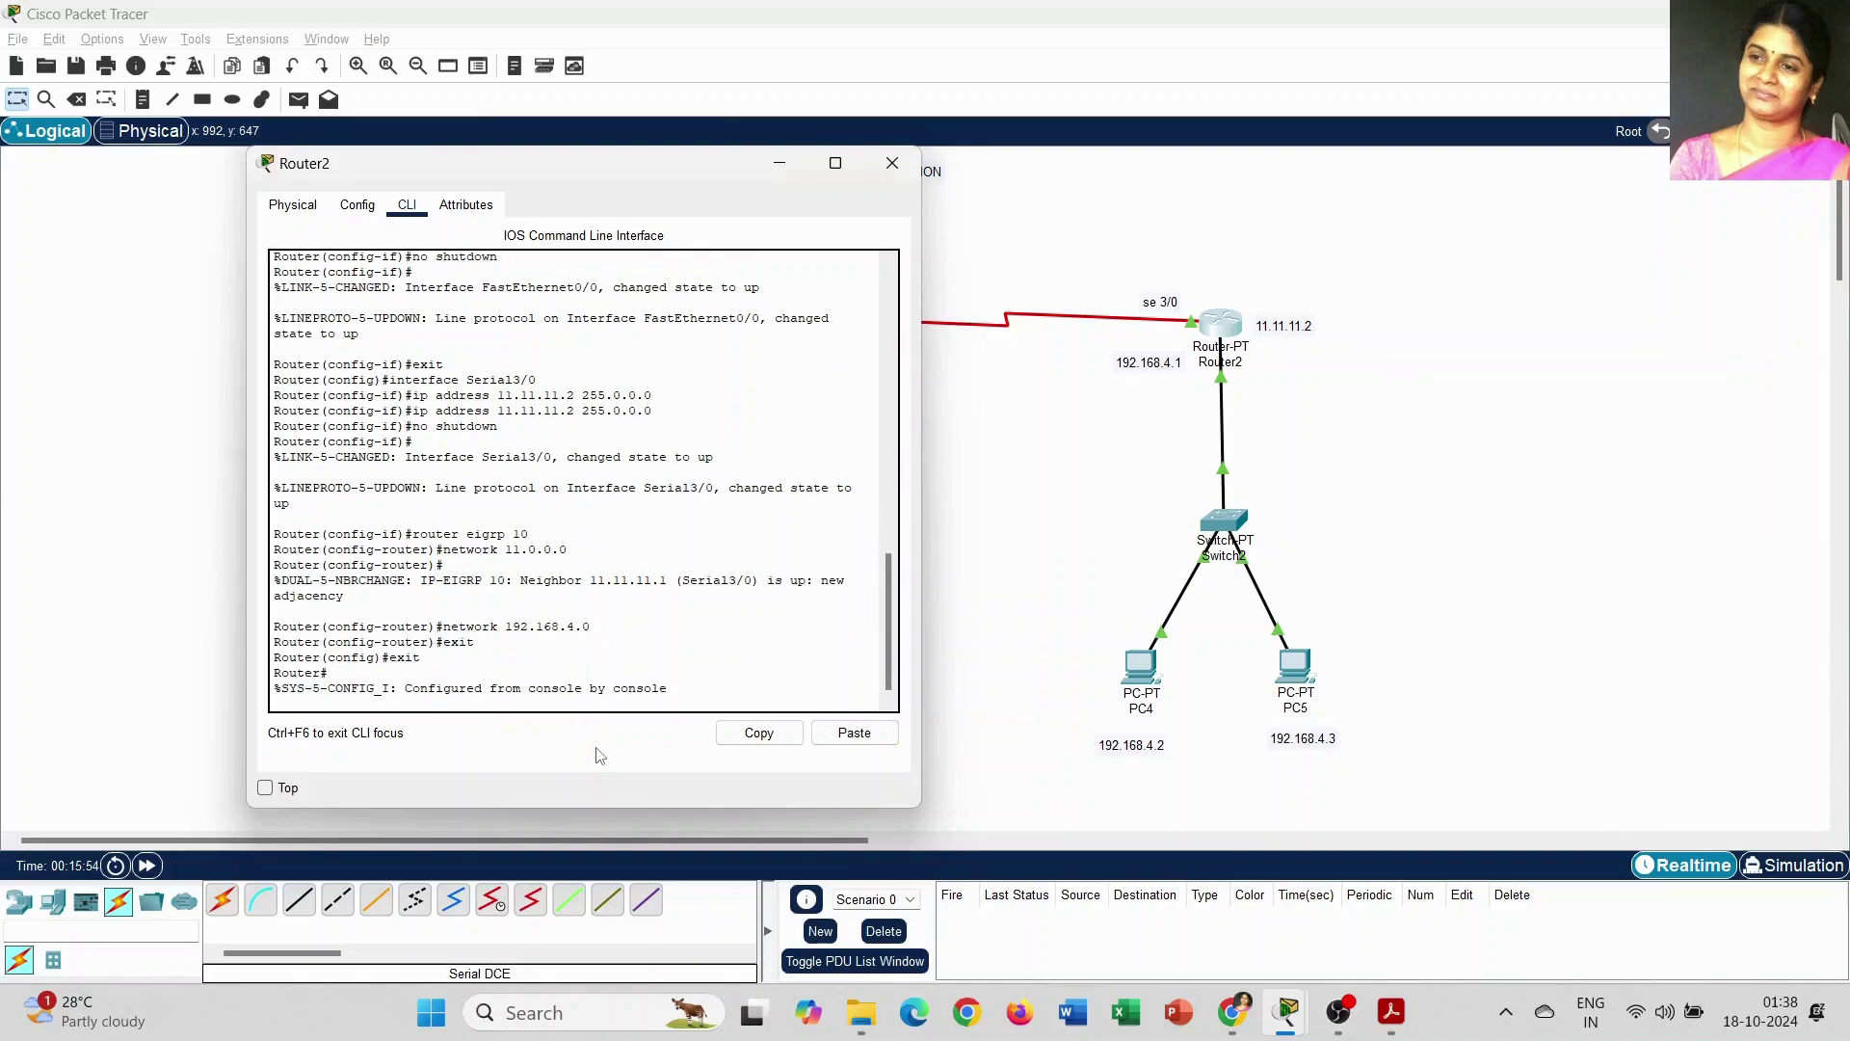
click(888, 166)
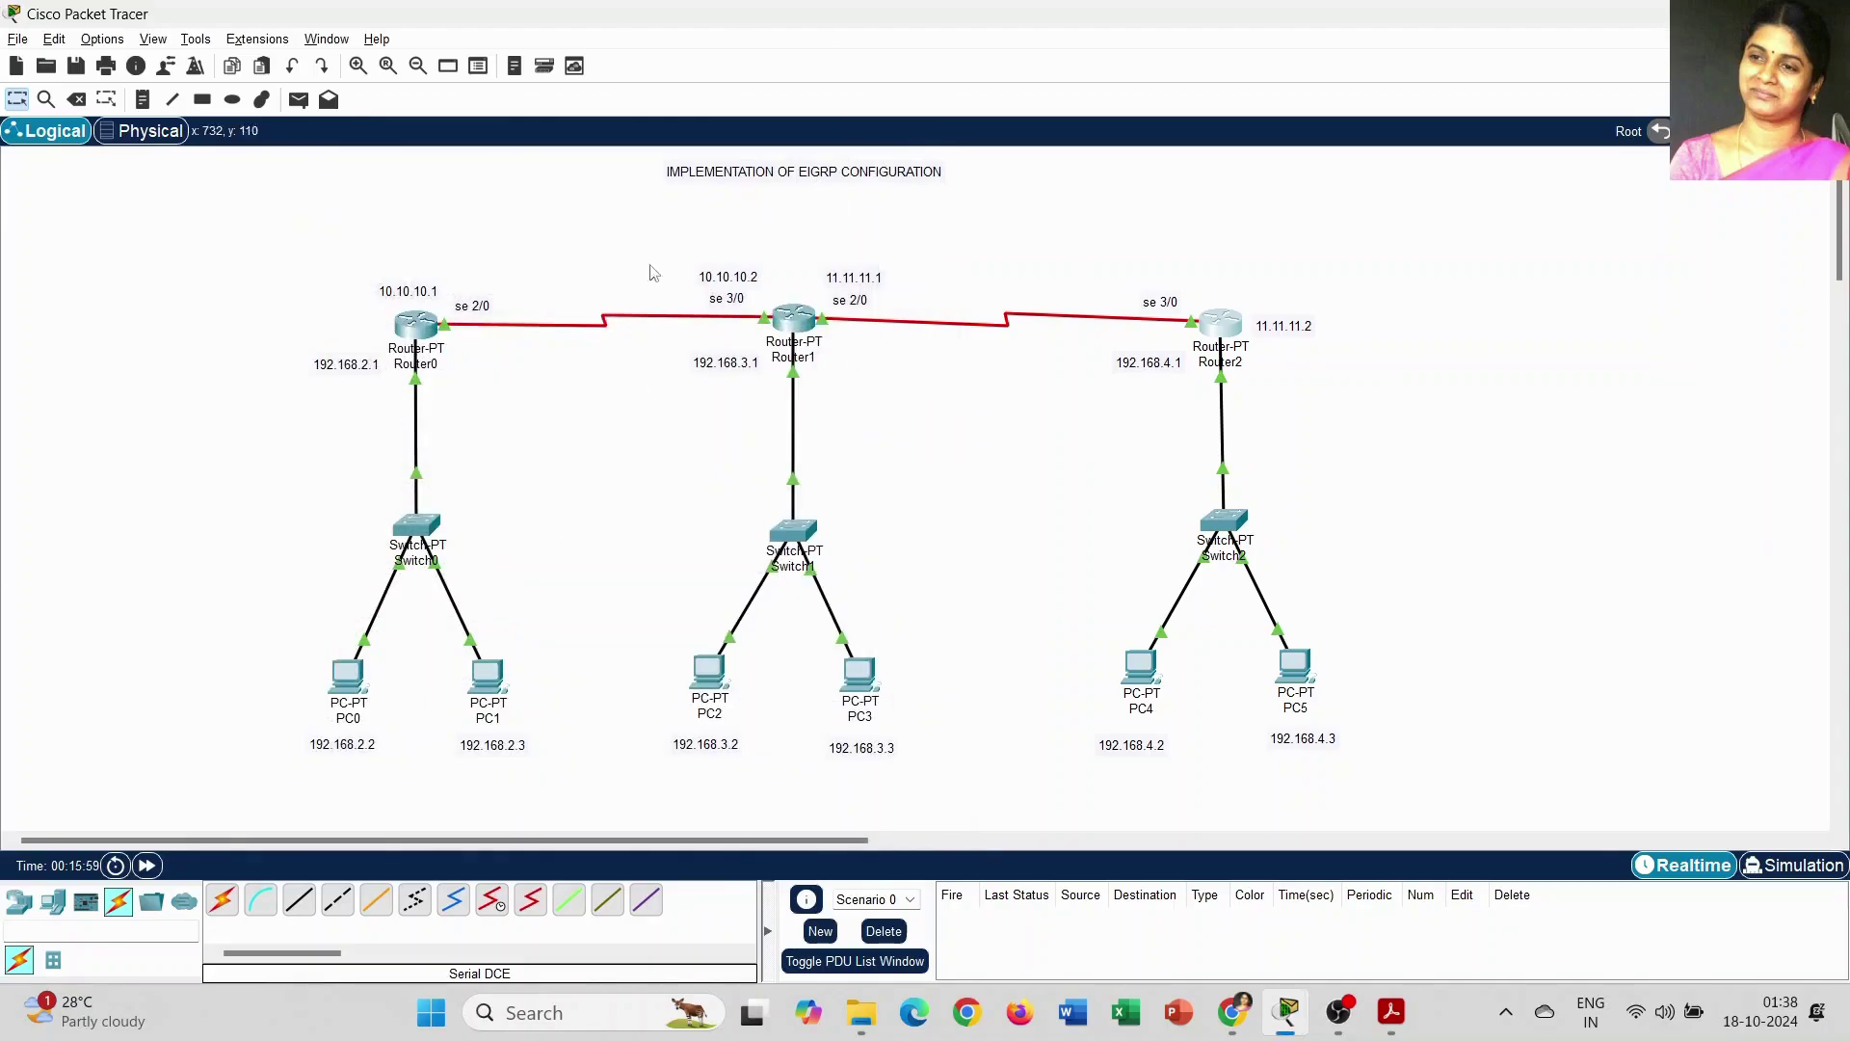
Step: Send simple PDUs from PC0 to Router1 and from PC0 to PC2, check their status, and delete the PDU scenario
click(298, 100)
click(355, 672)
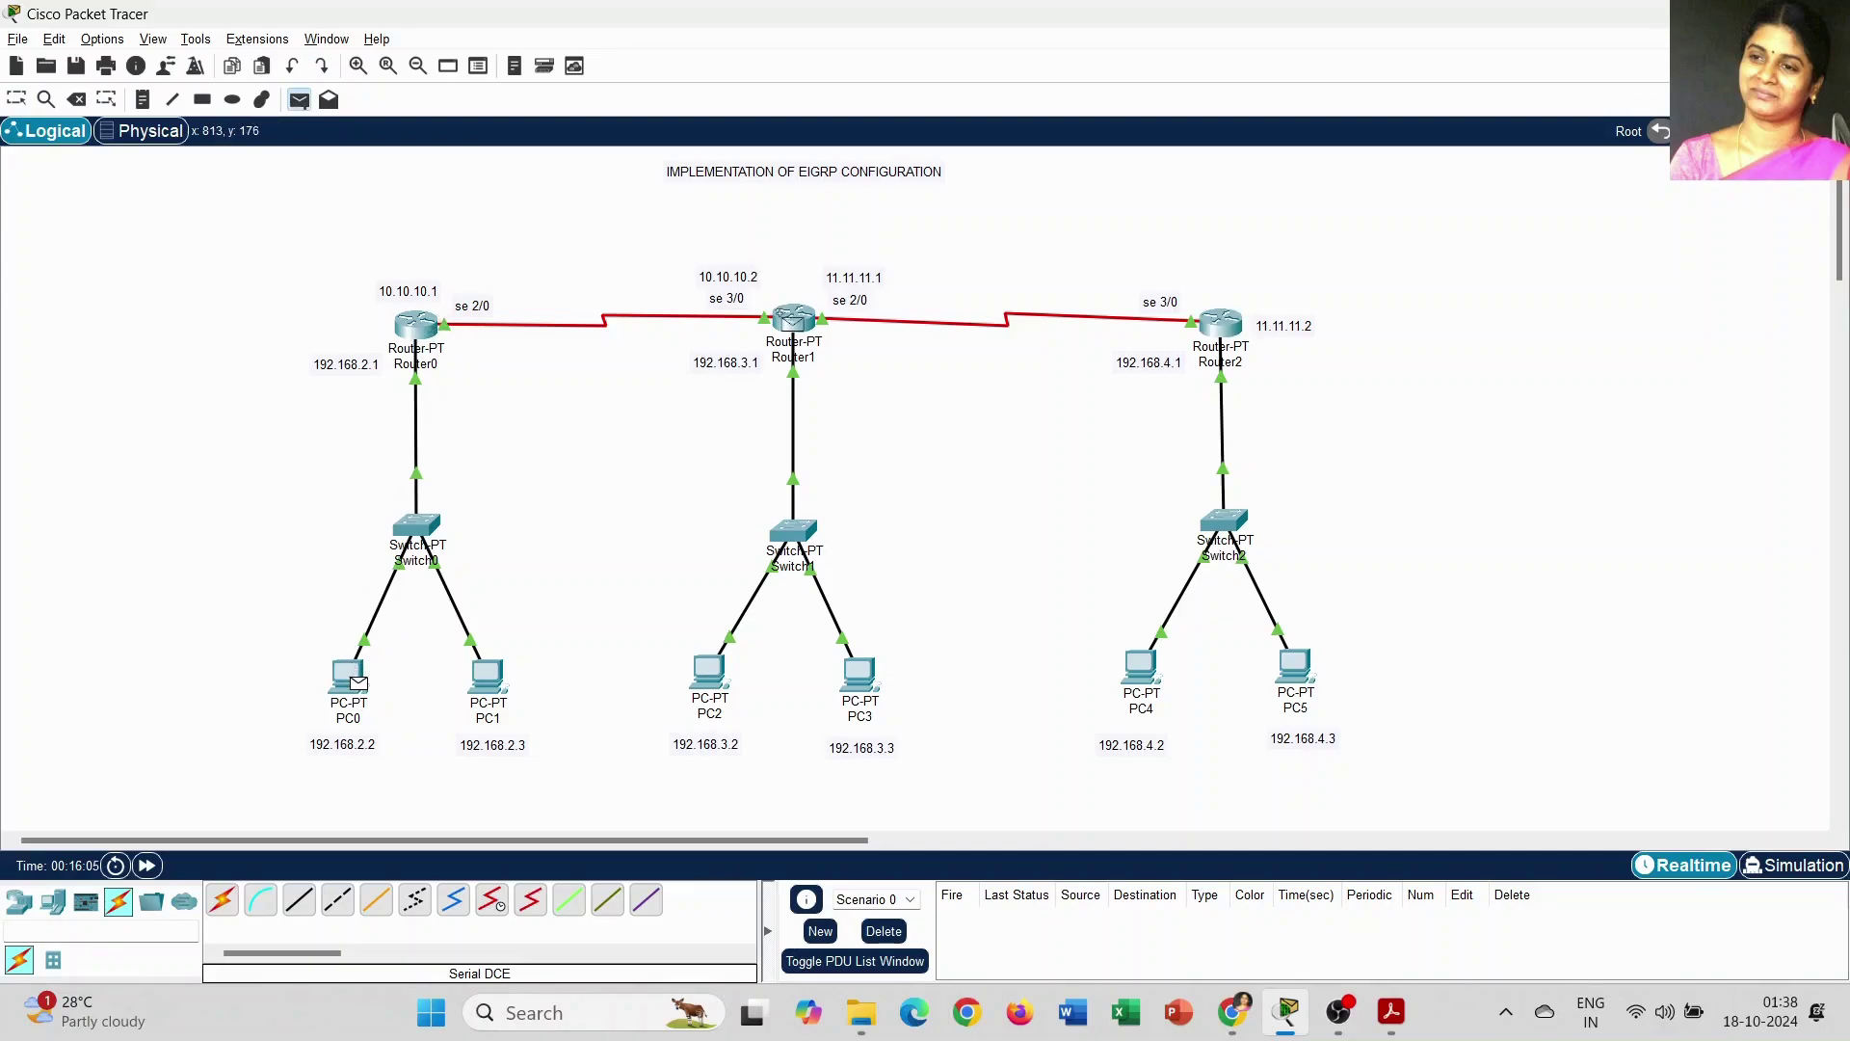
click(788, 316)
click(1018, 927)
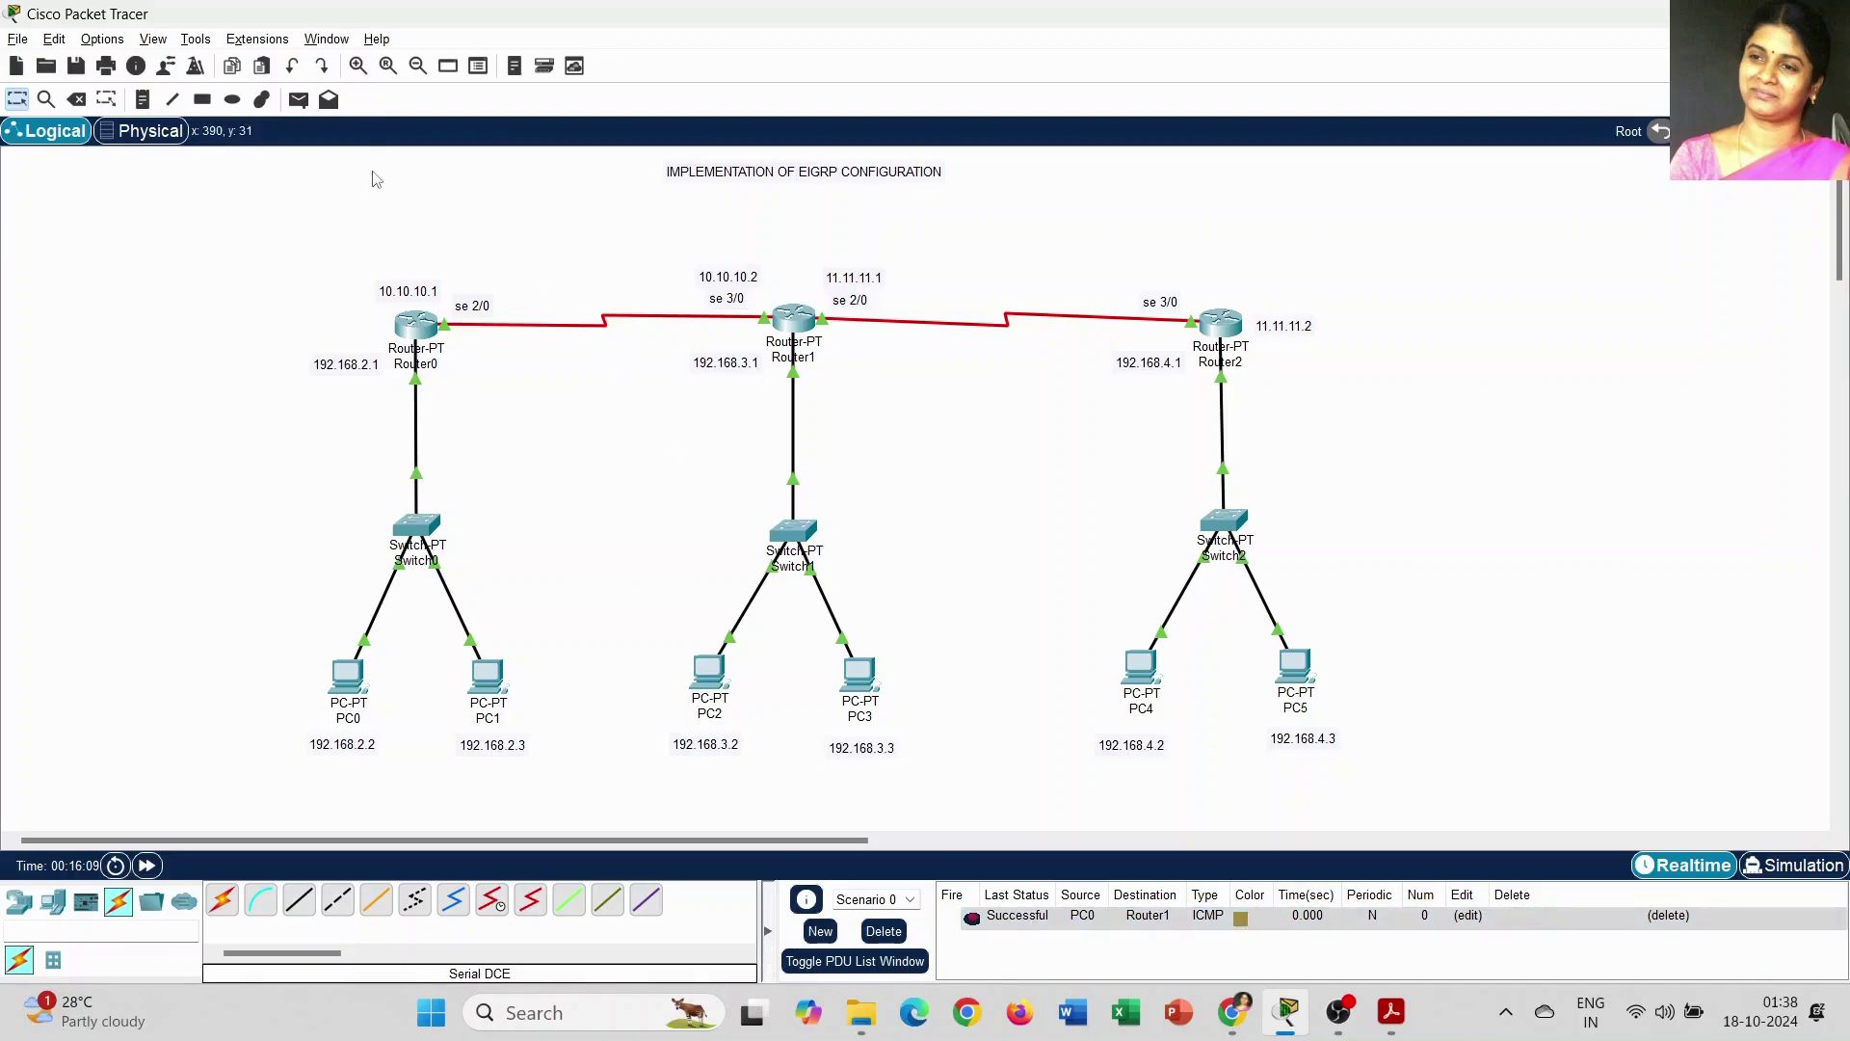
click(299, 101)
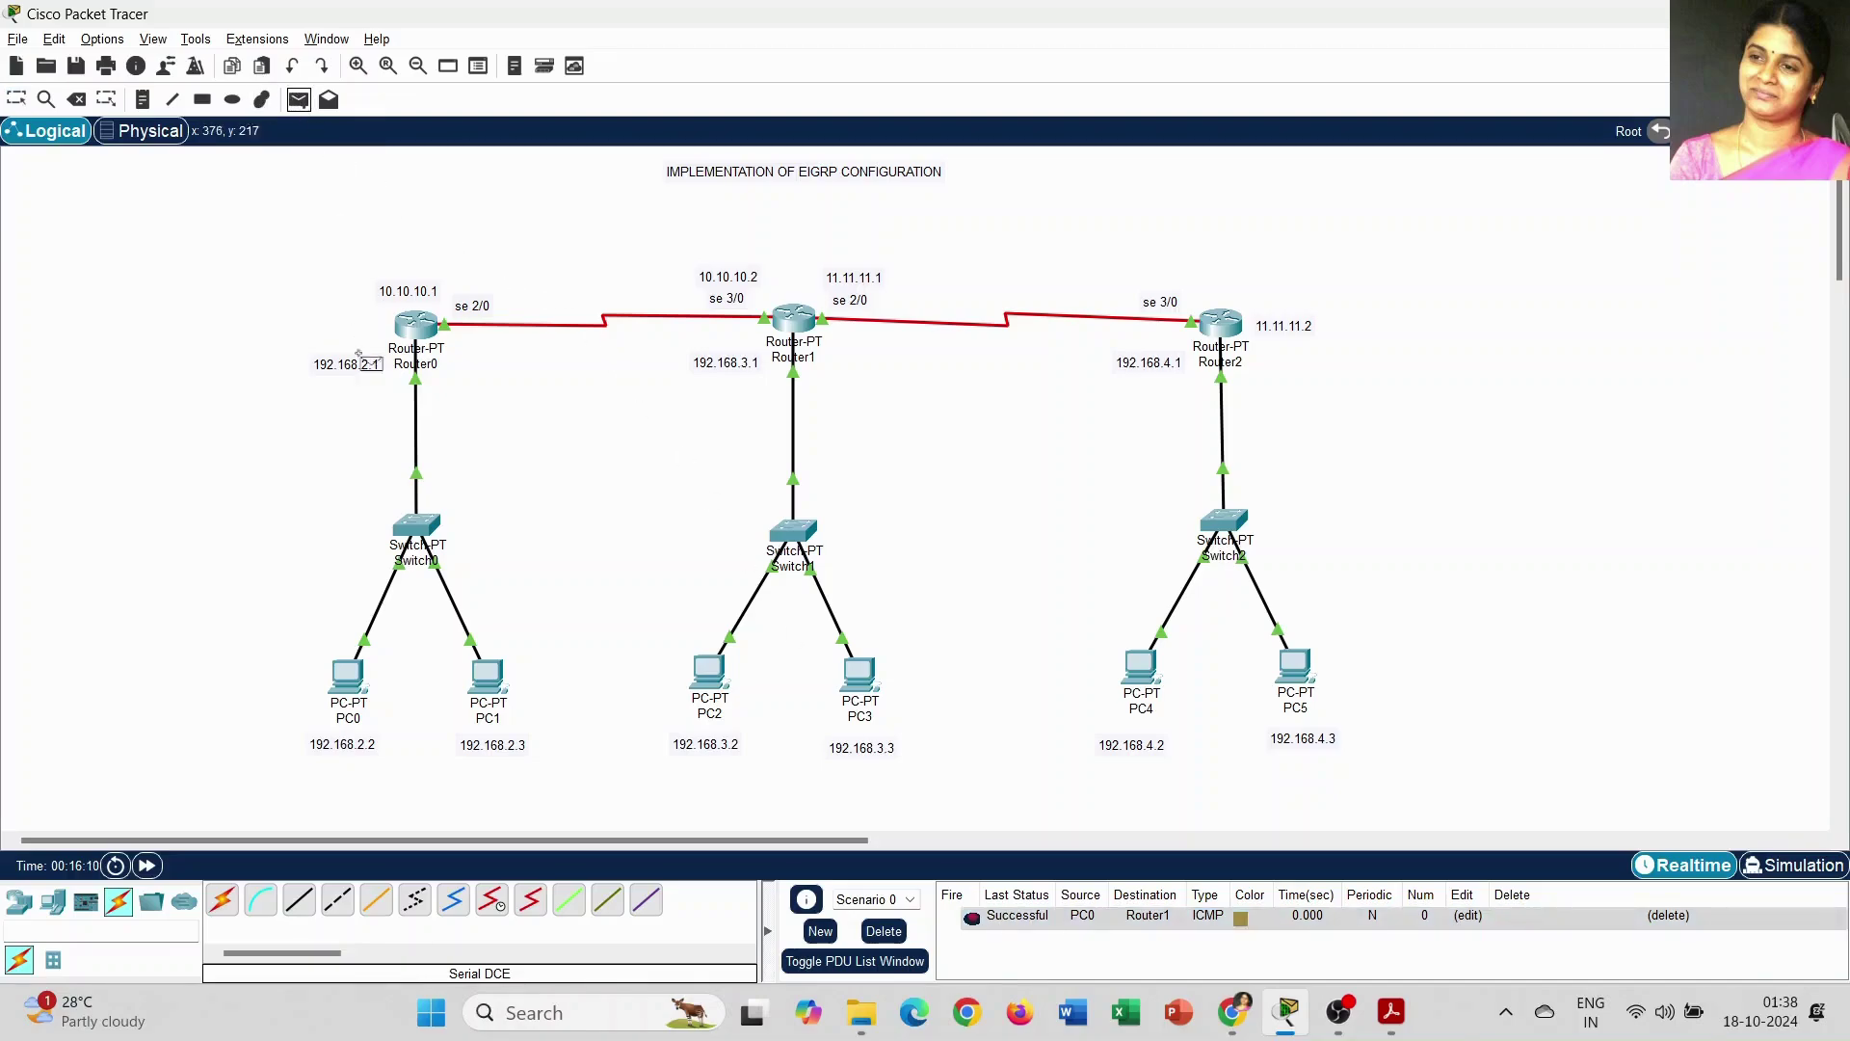
click(348, 675)
click(713, 673)
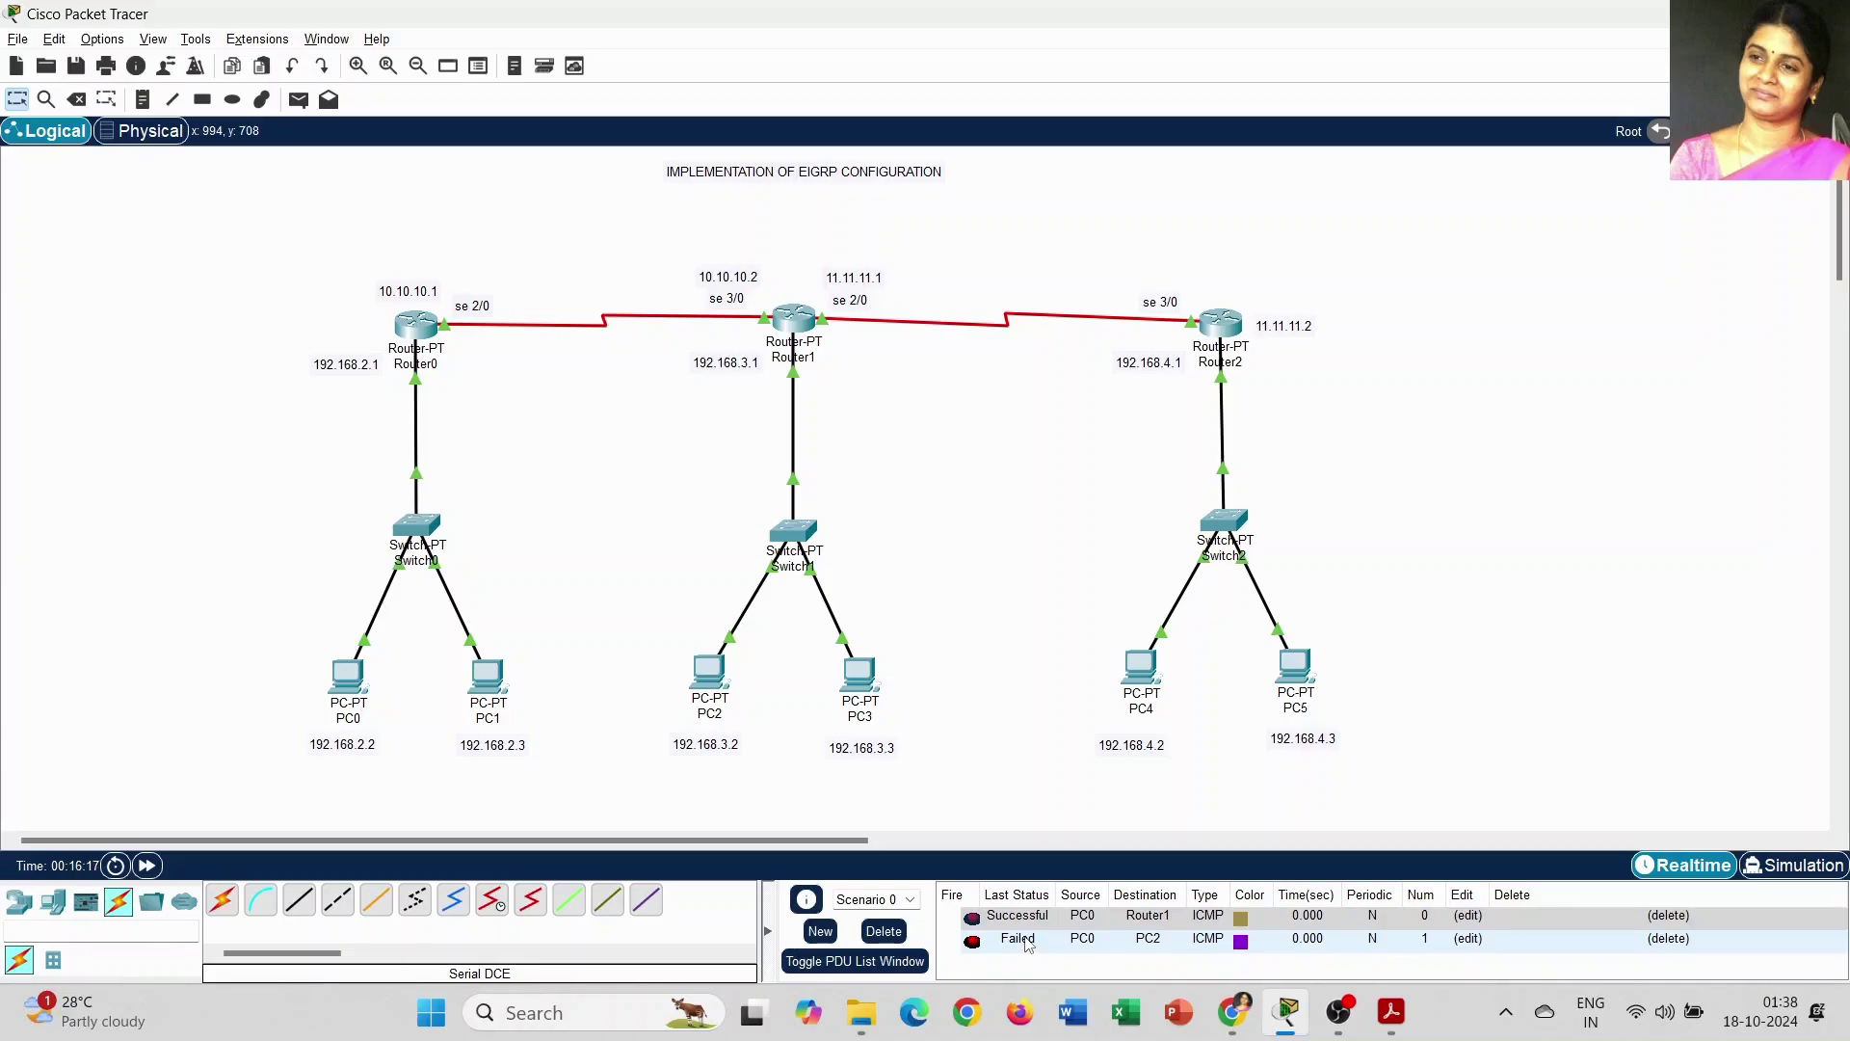
click(894, 936)
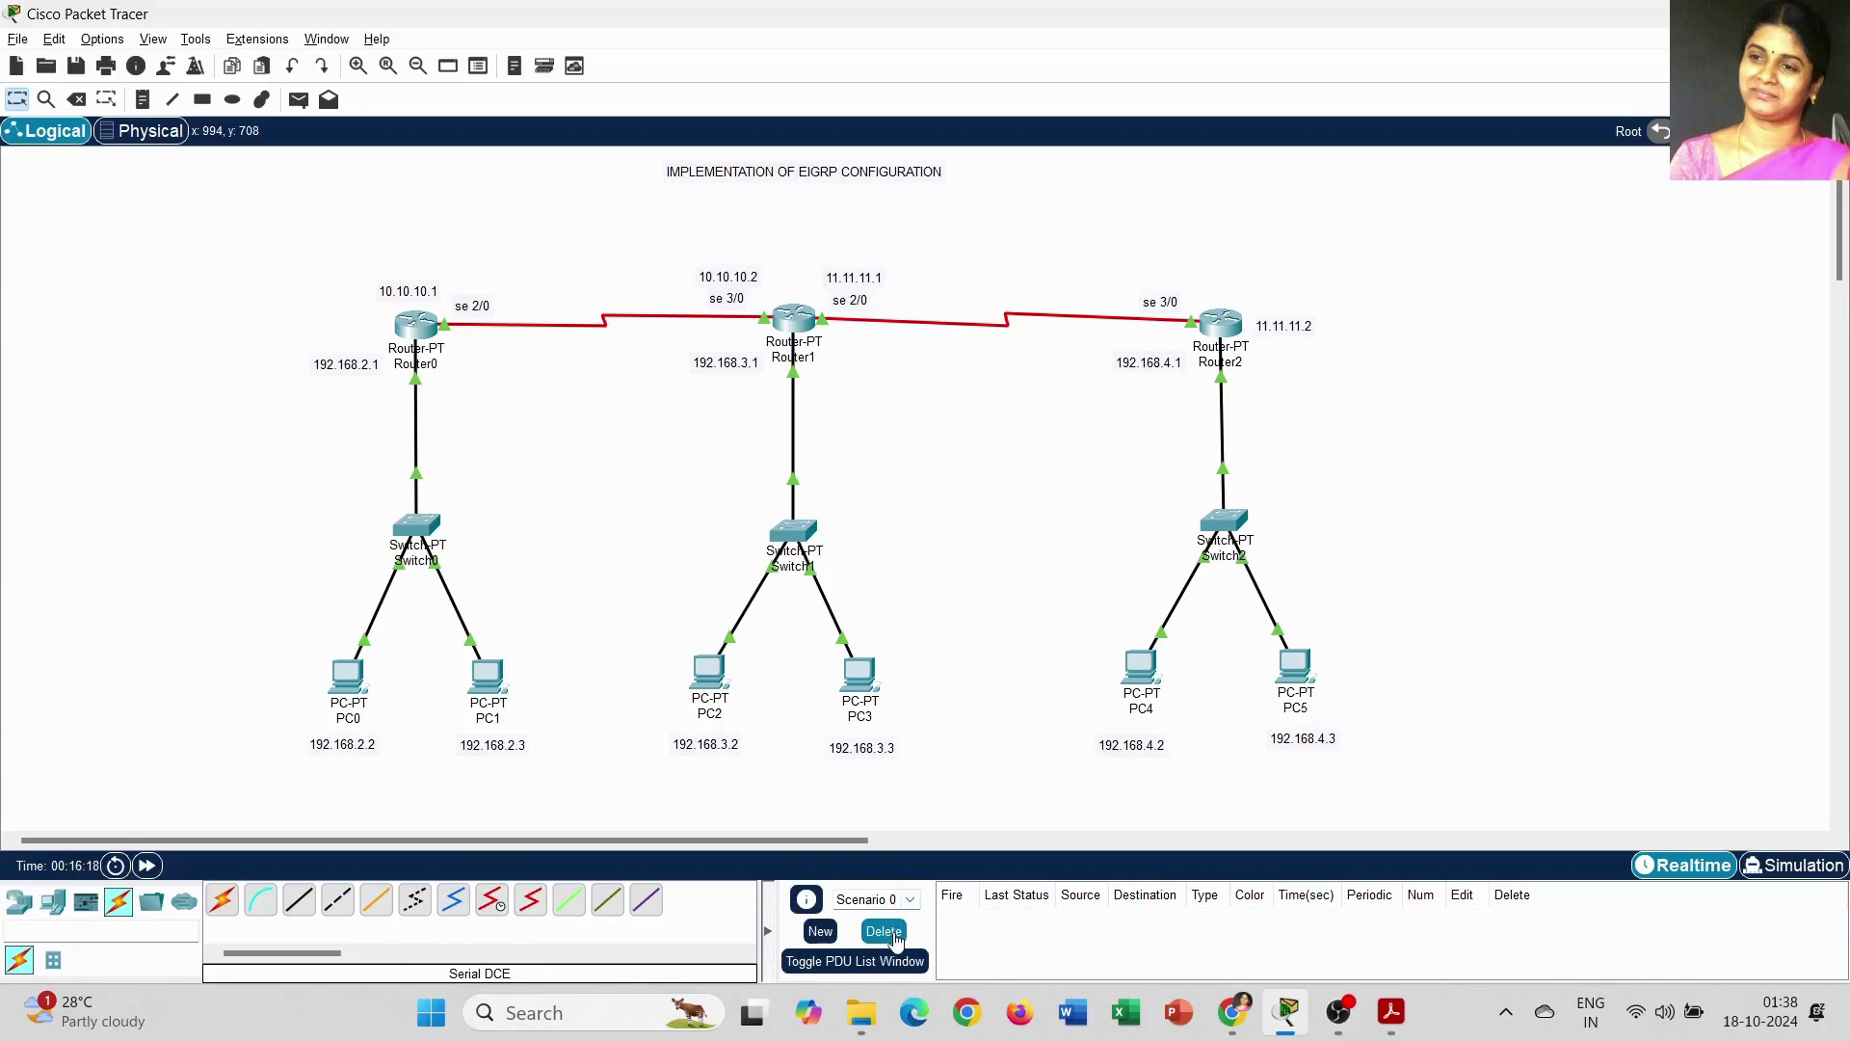
Step: Test connectivity with a simple PDU from PC0 to PC3, check its status, and delete the scenario
click(301, 102)
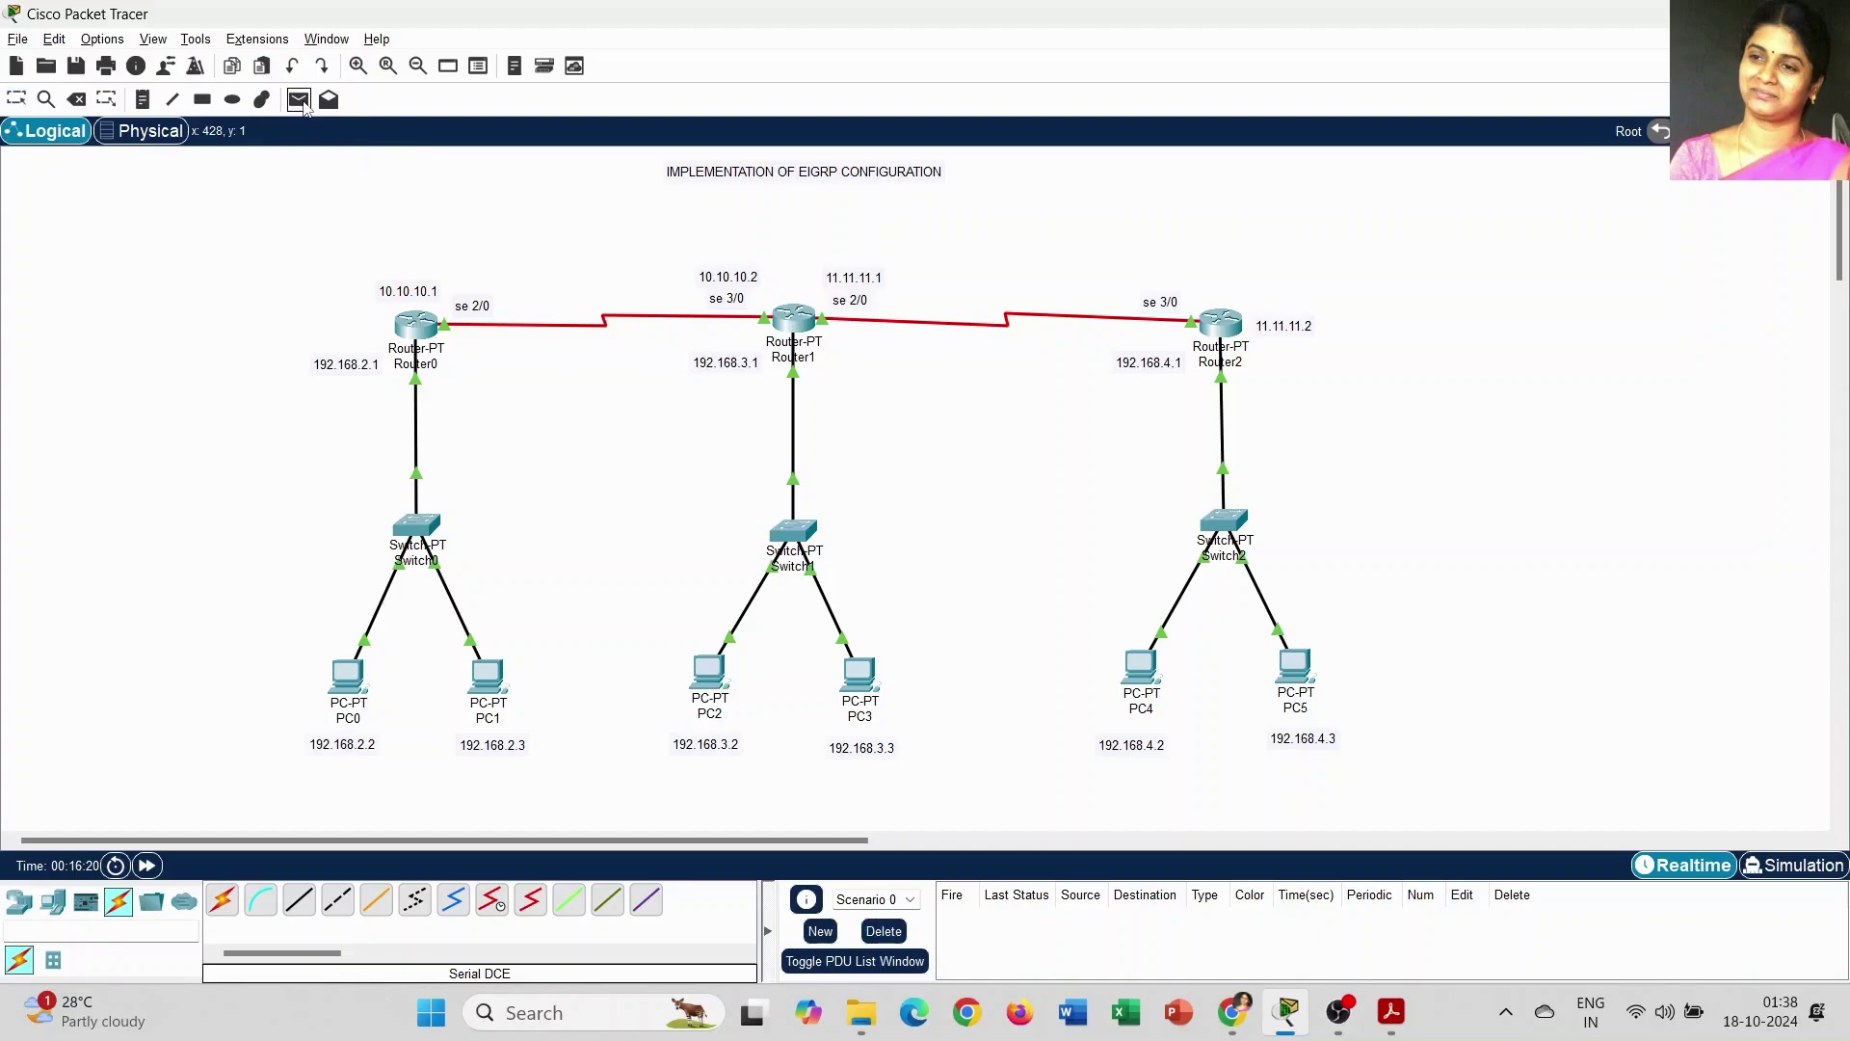
click(348, 675)
click(860, 673)
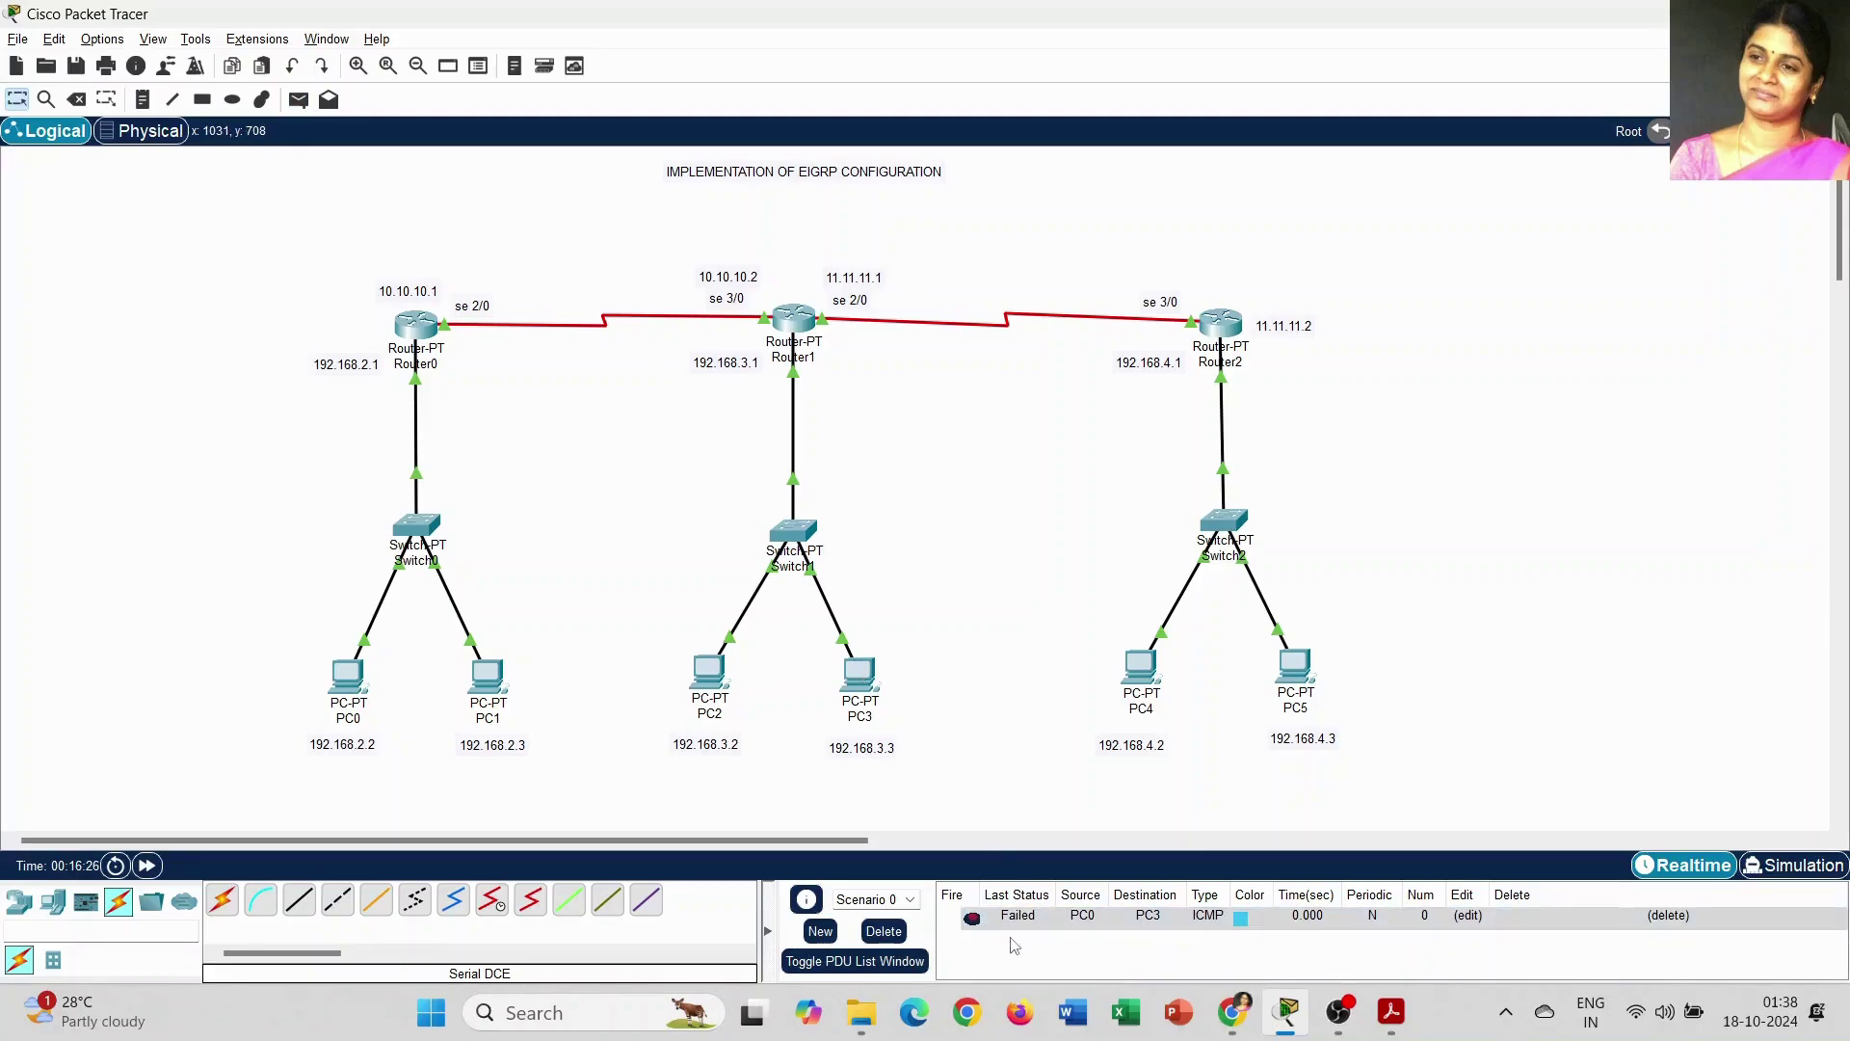
click(876, 935)
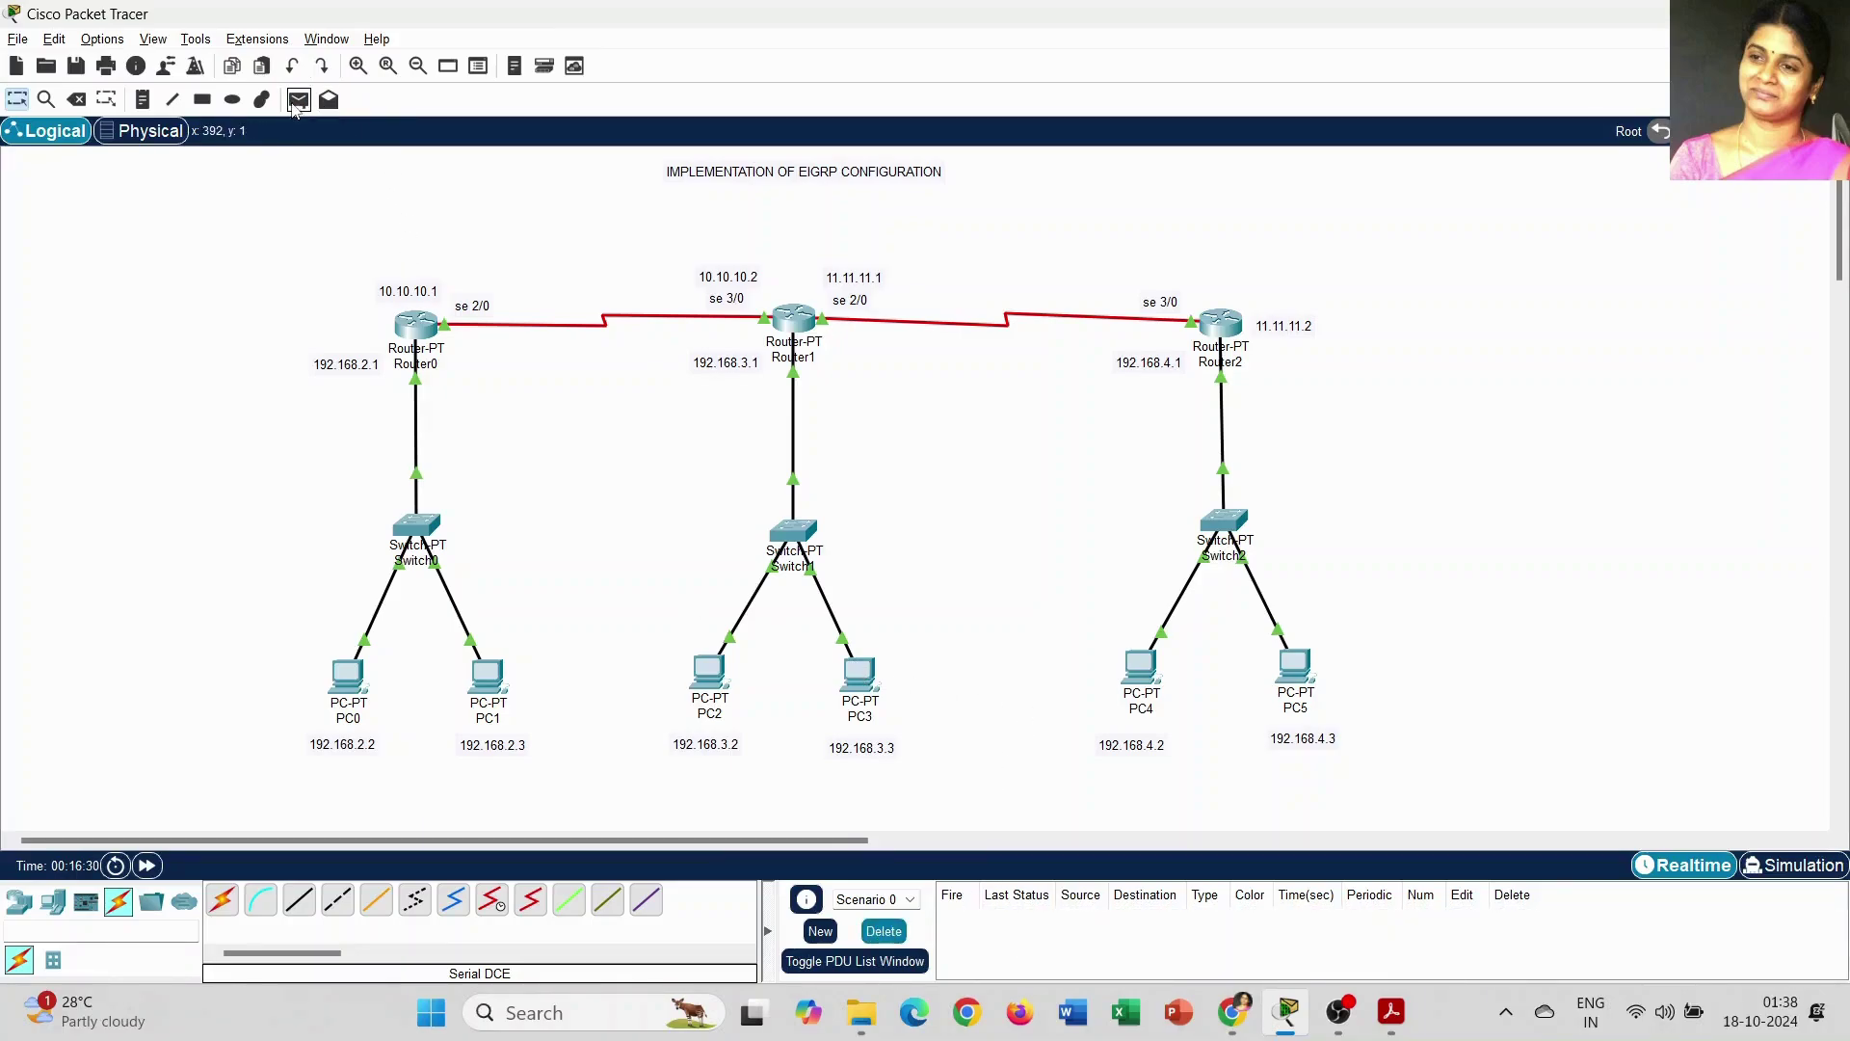
Step: Test connectivity with a simple PDU from PC2 to PC4, check its status, and delete the scenario
click(297, 100)
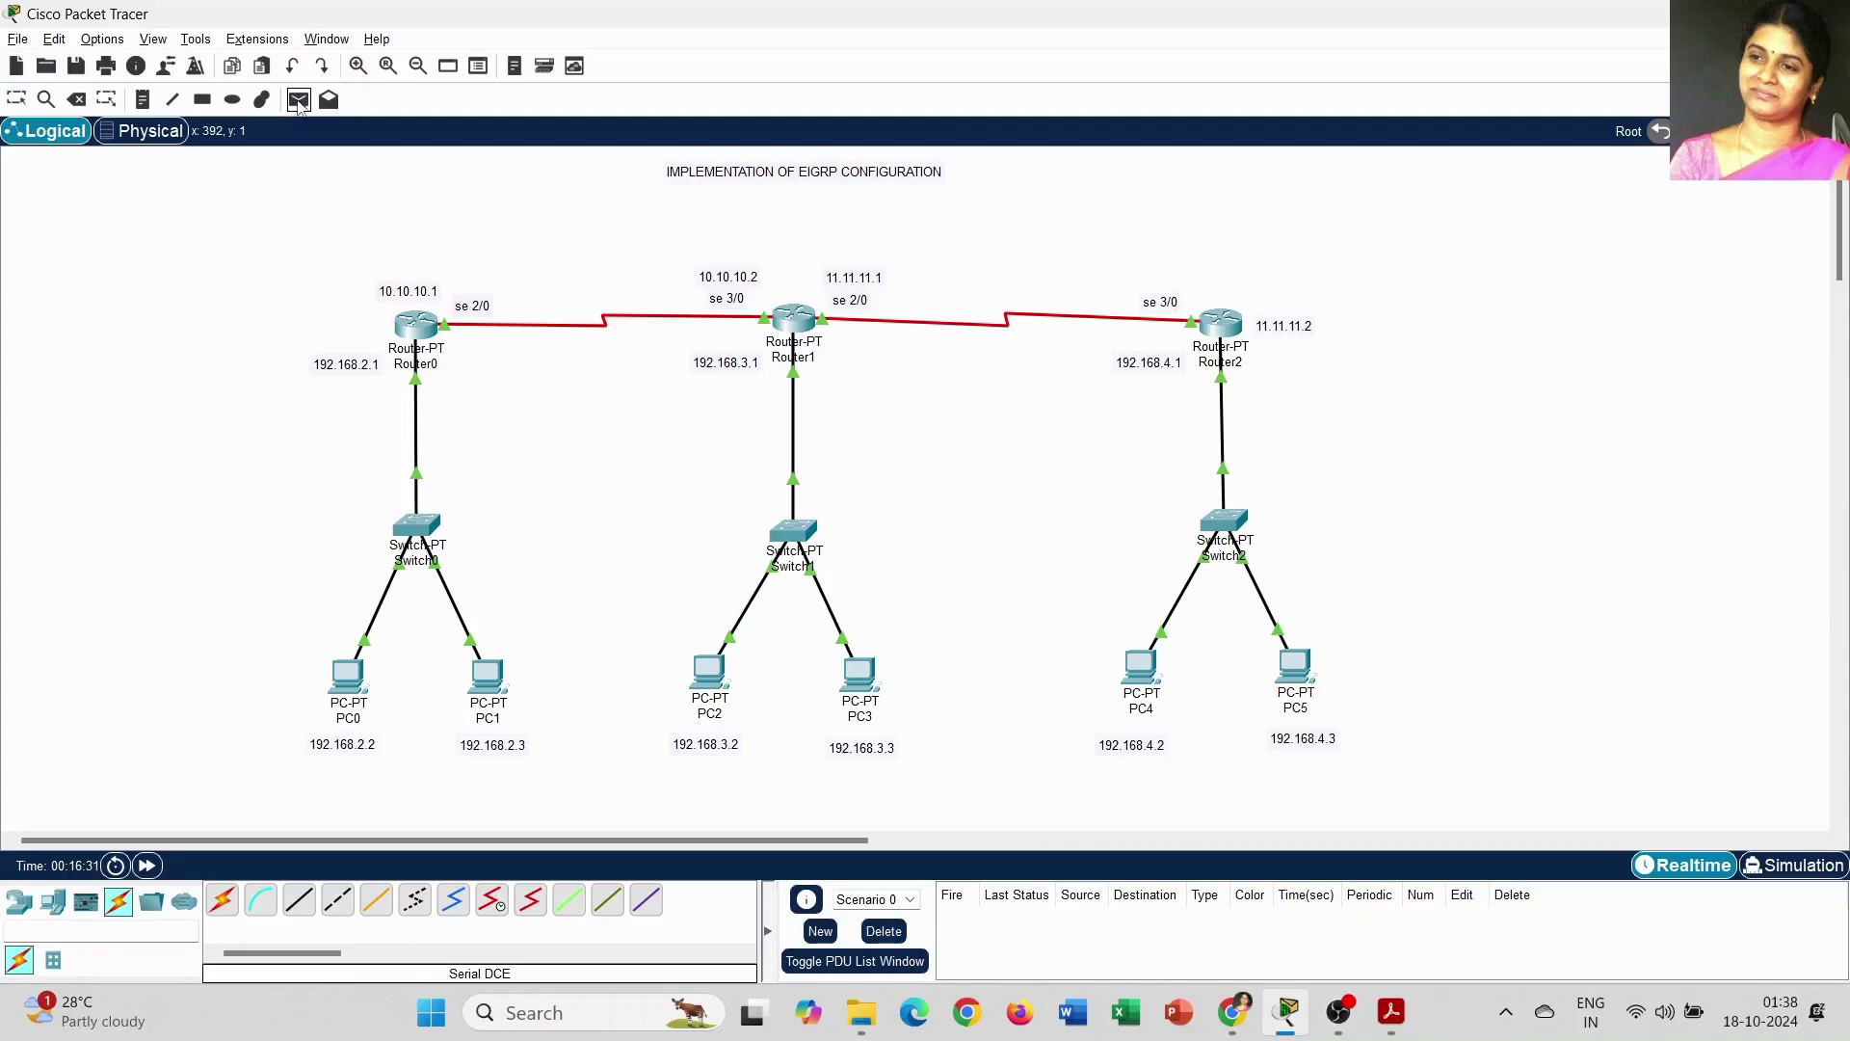
click(711, 668)
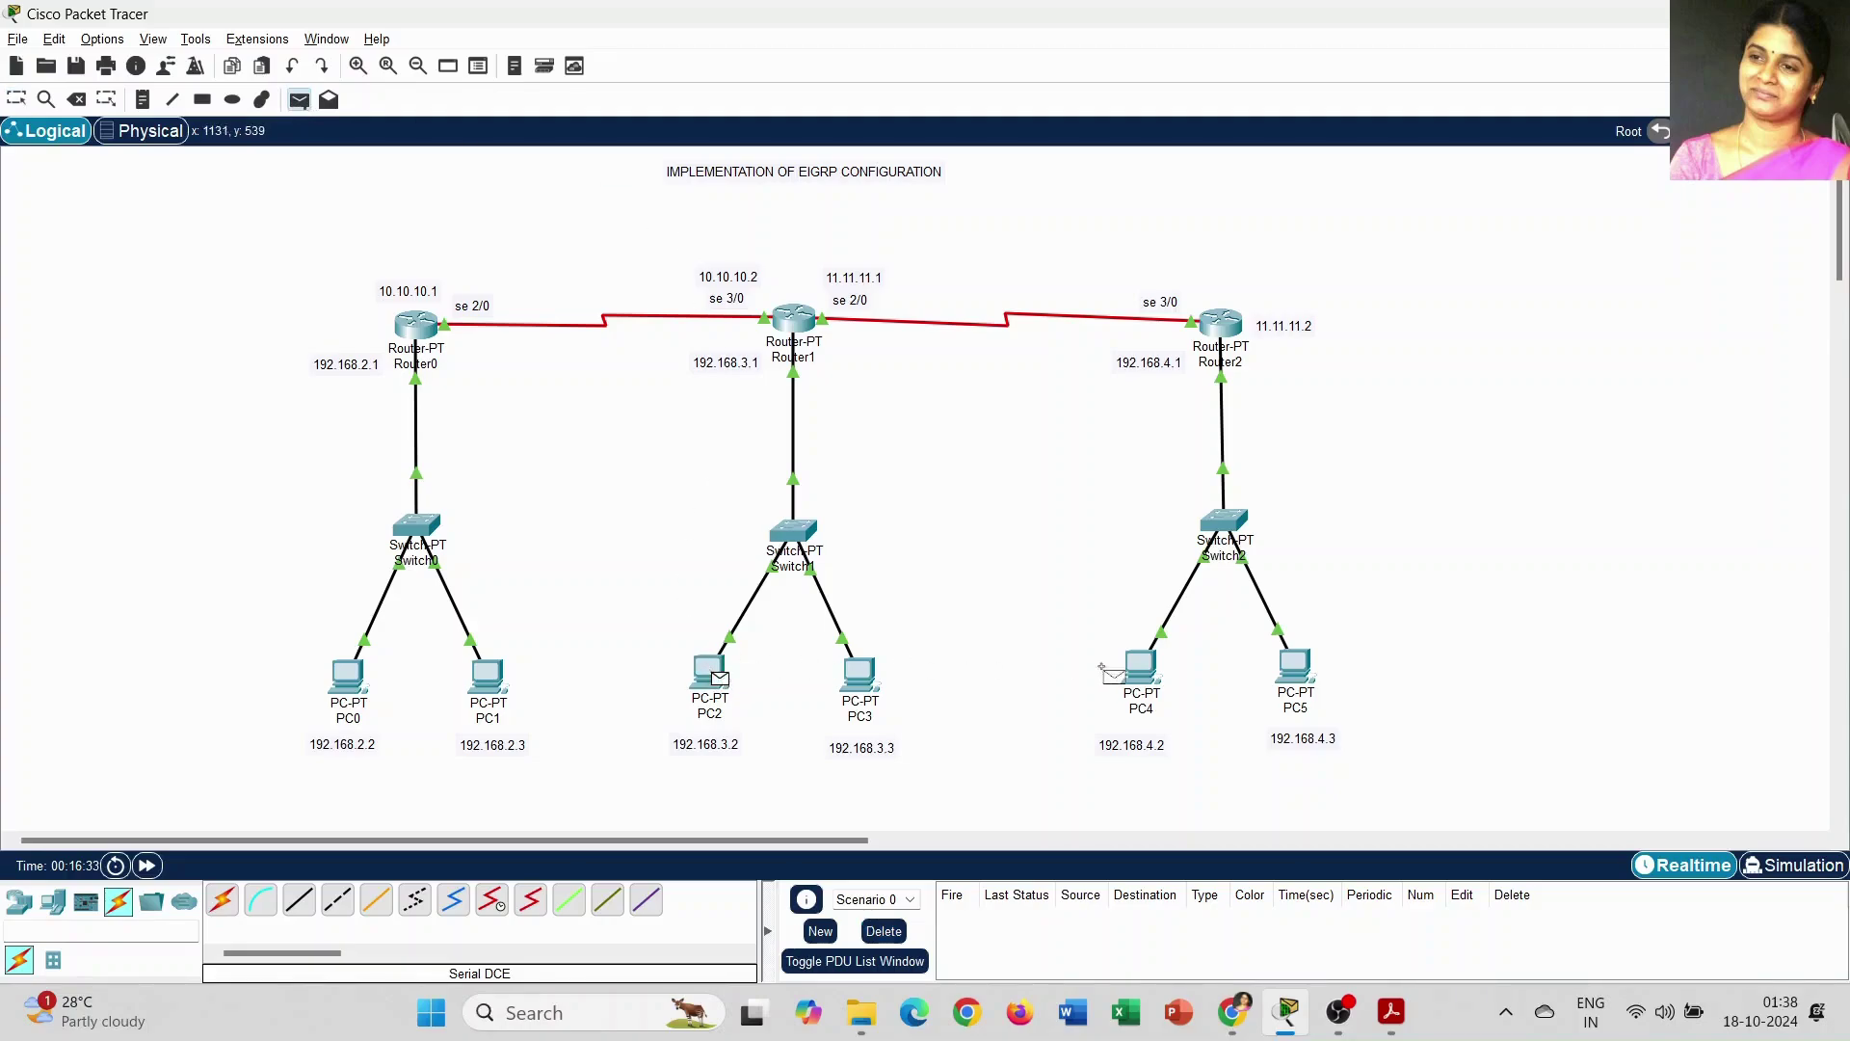
click(1142, 665)
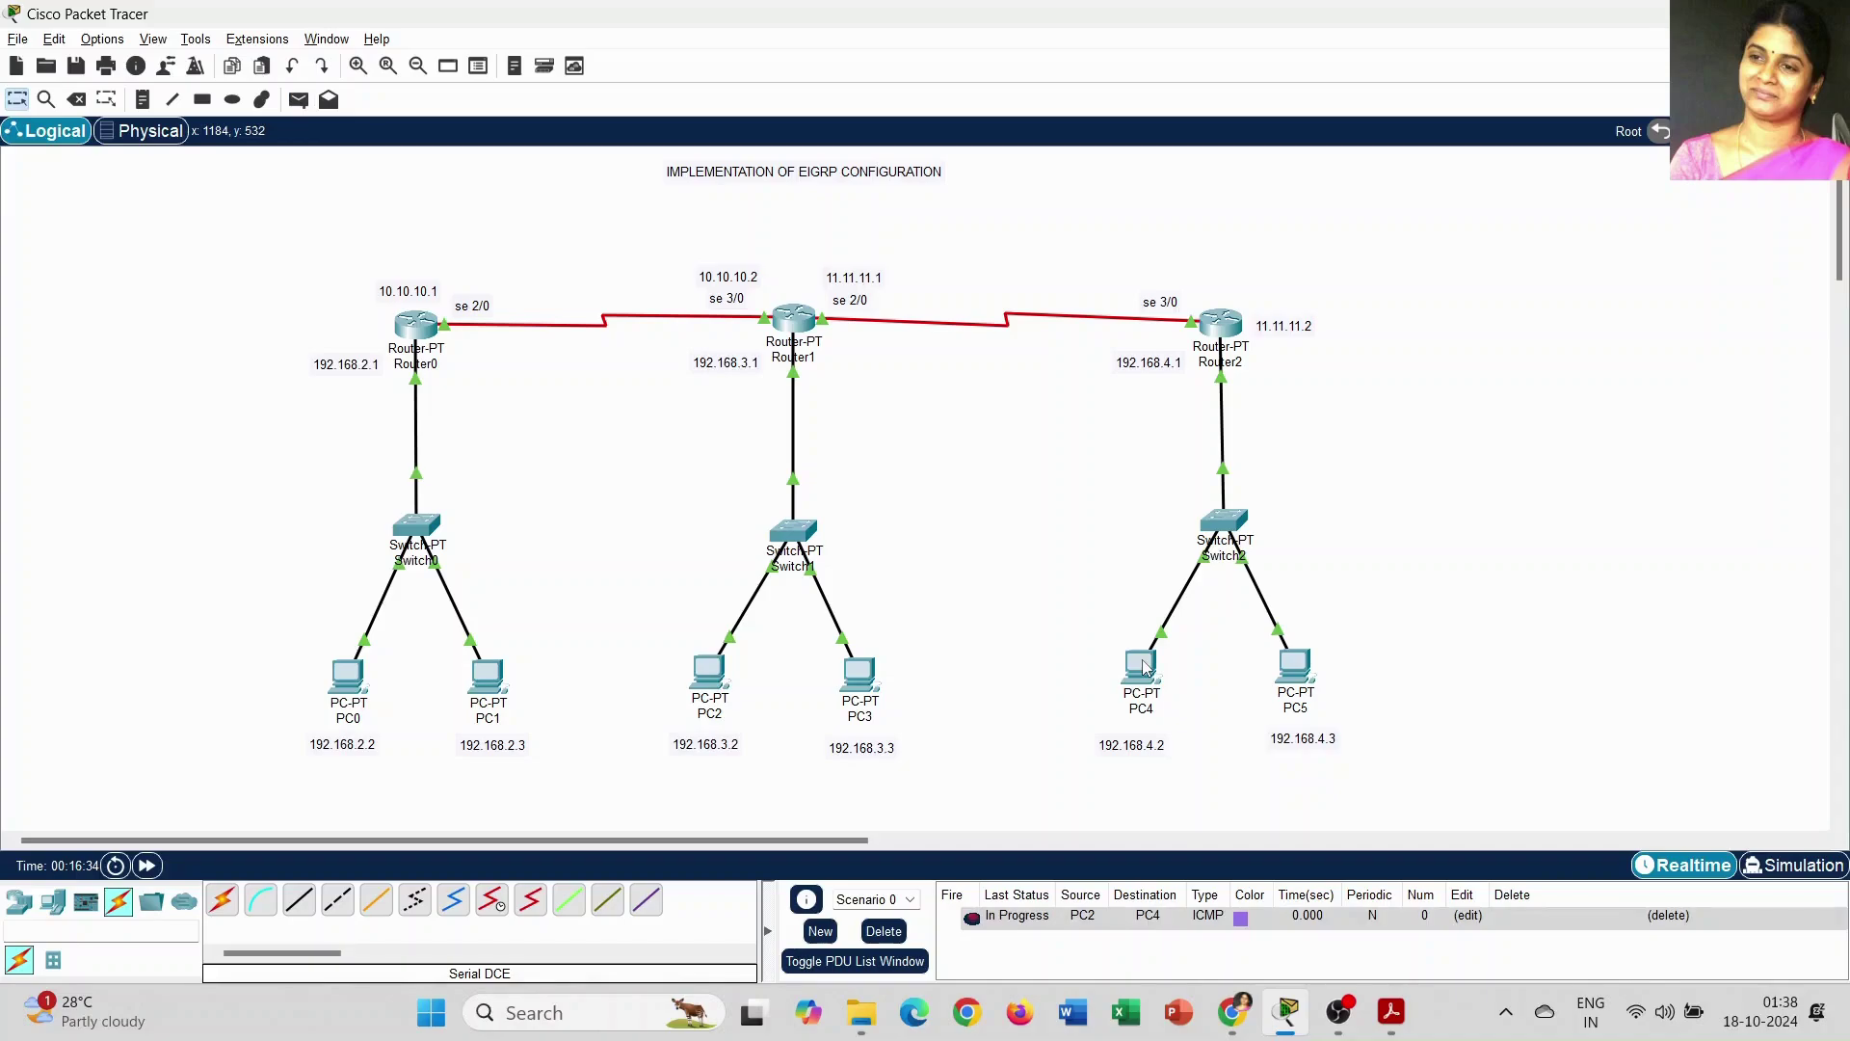
click(884, 931)
Step: Send a simple PDU from PC0 to Router1, play its path in Simulation mode, and delete the scenario
click(298, 100)
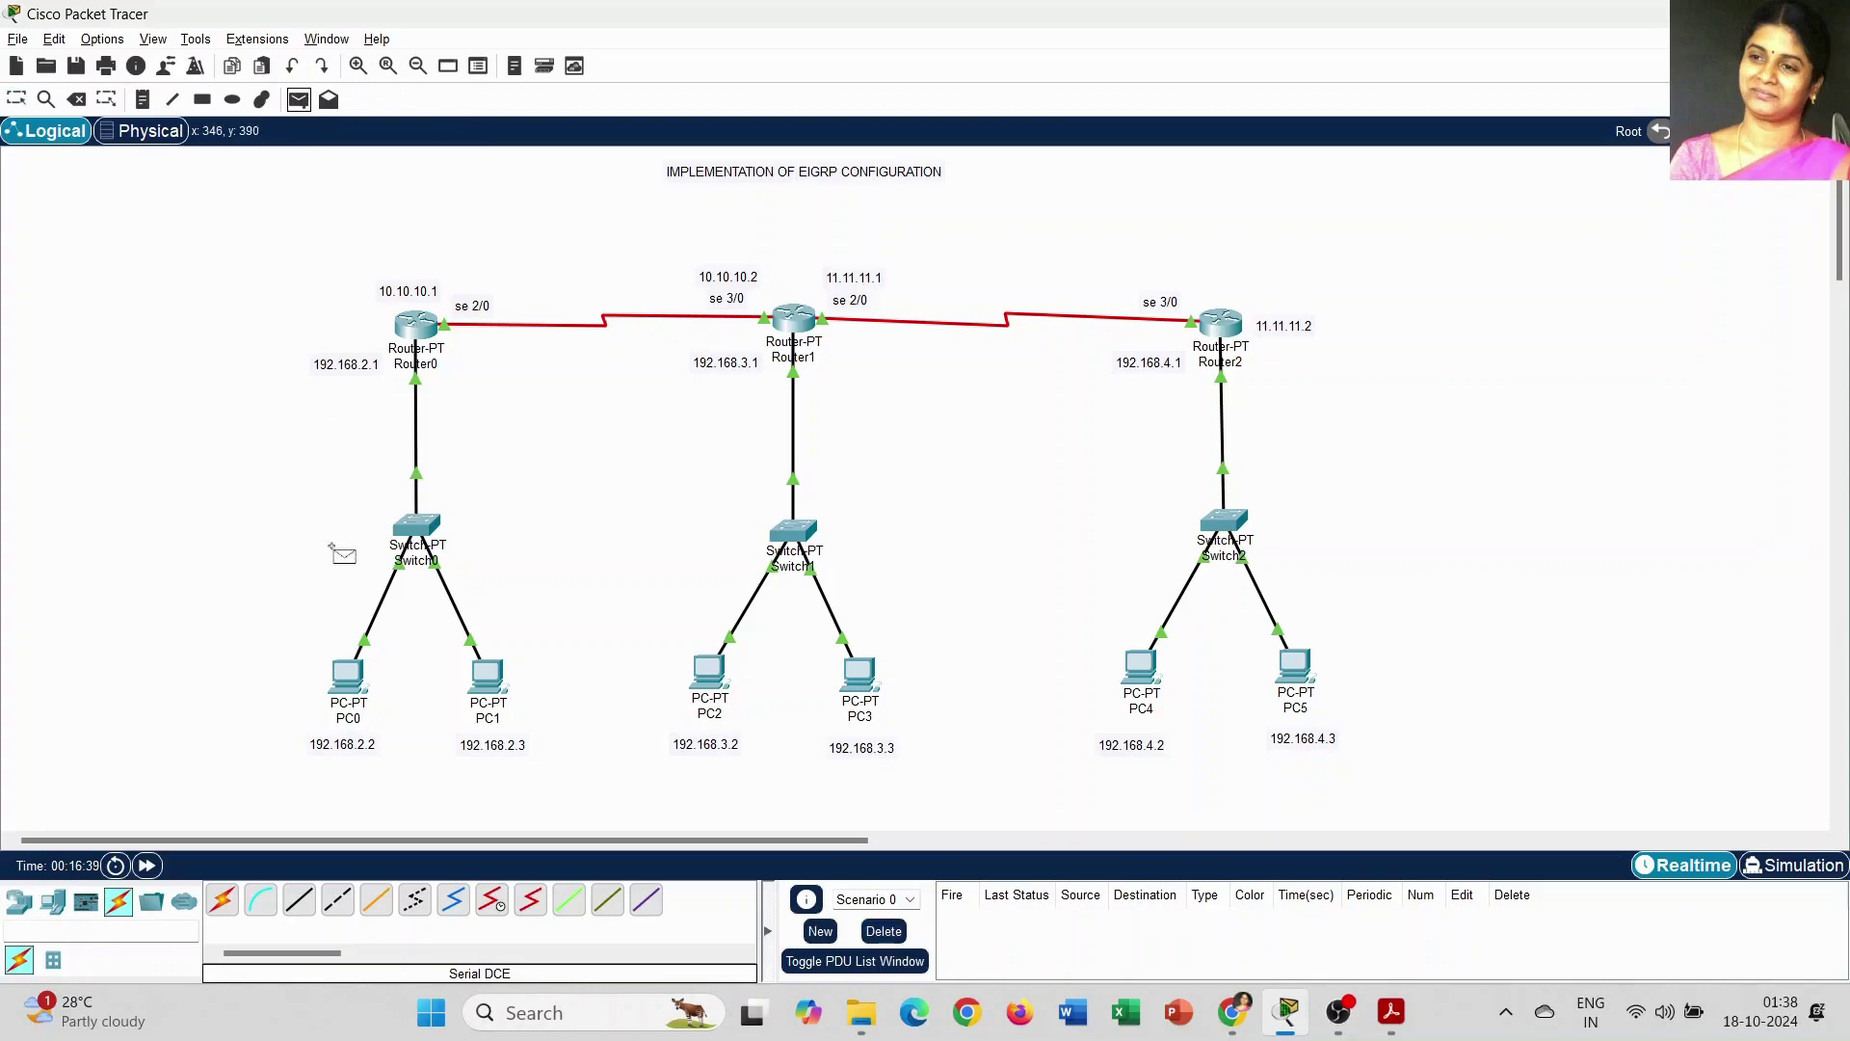
click(348, 675)
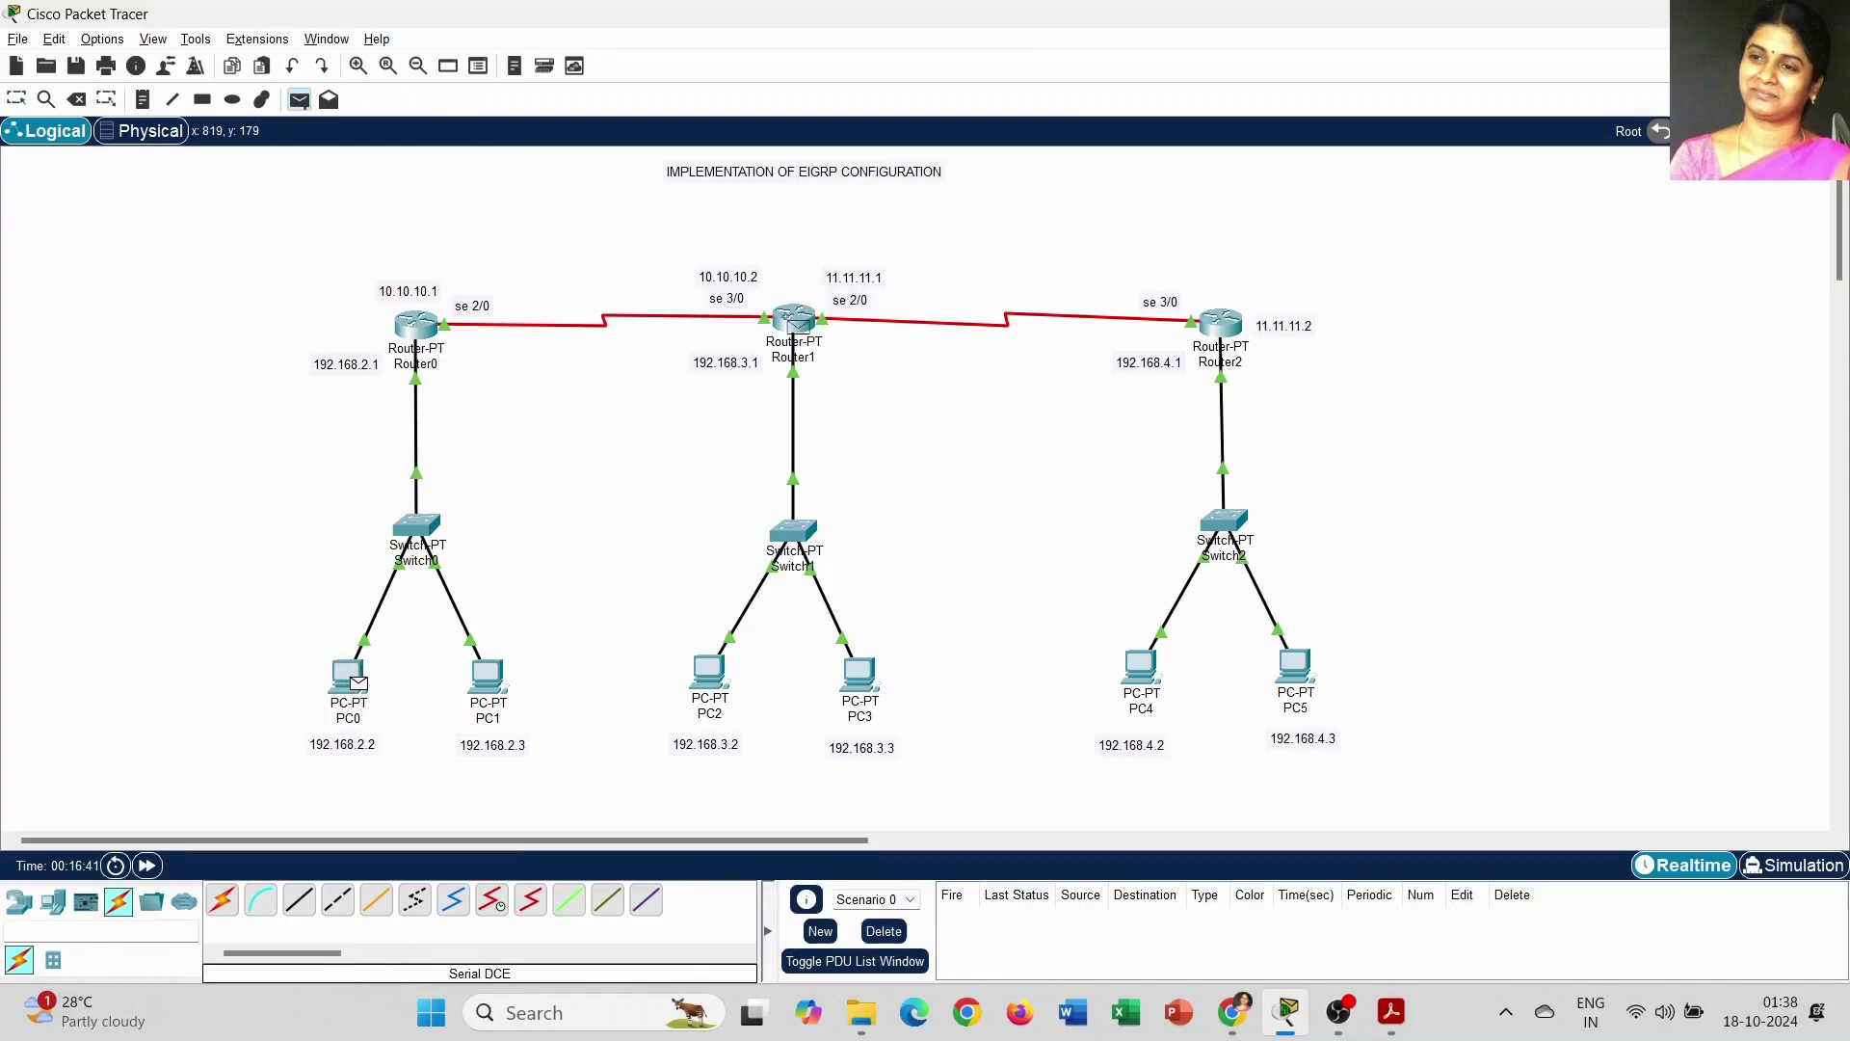
click(798, 316)
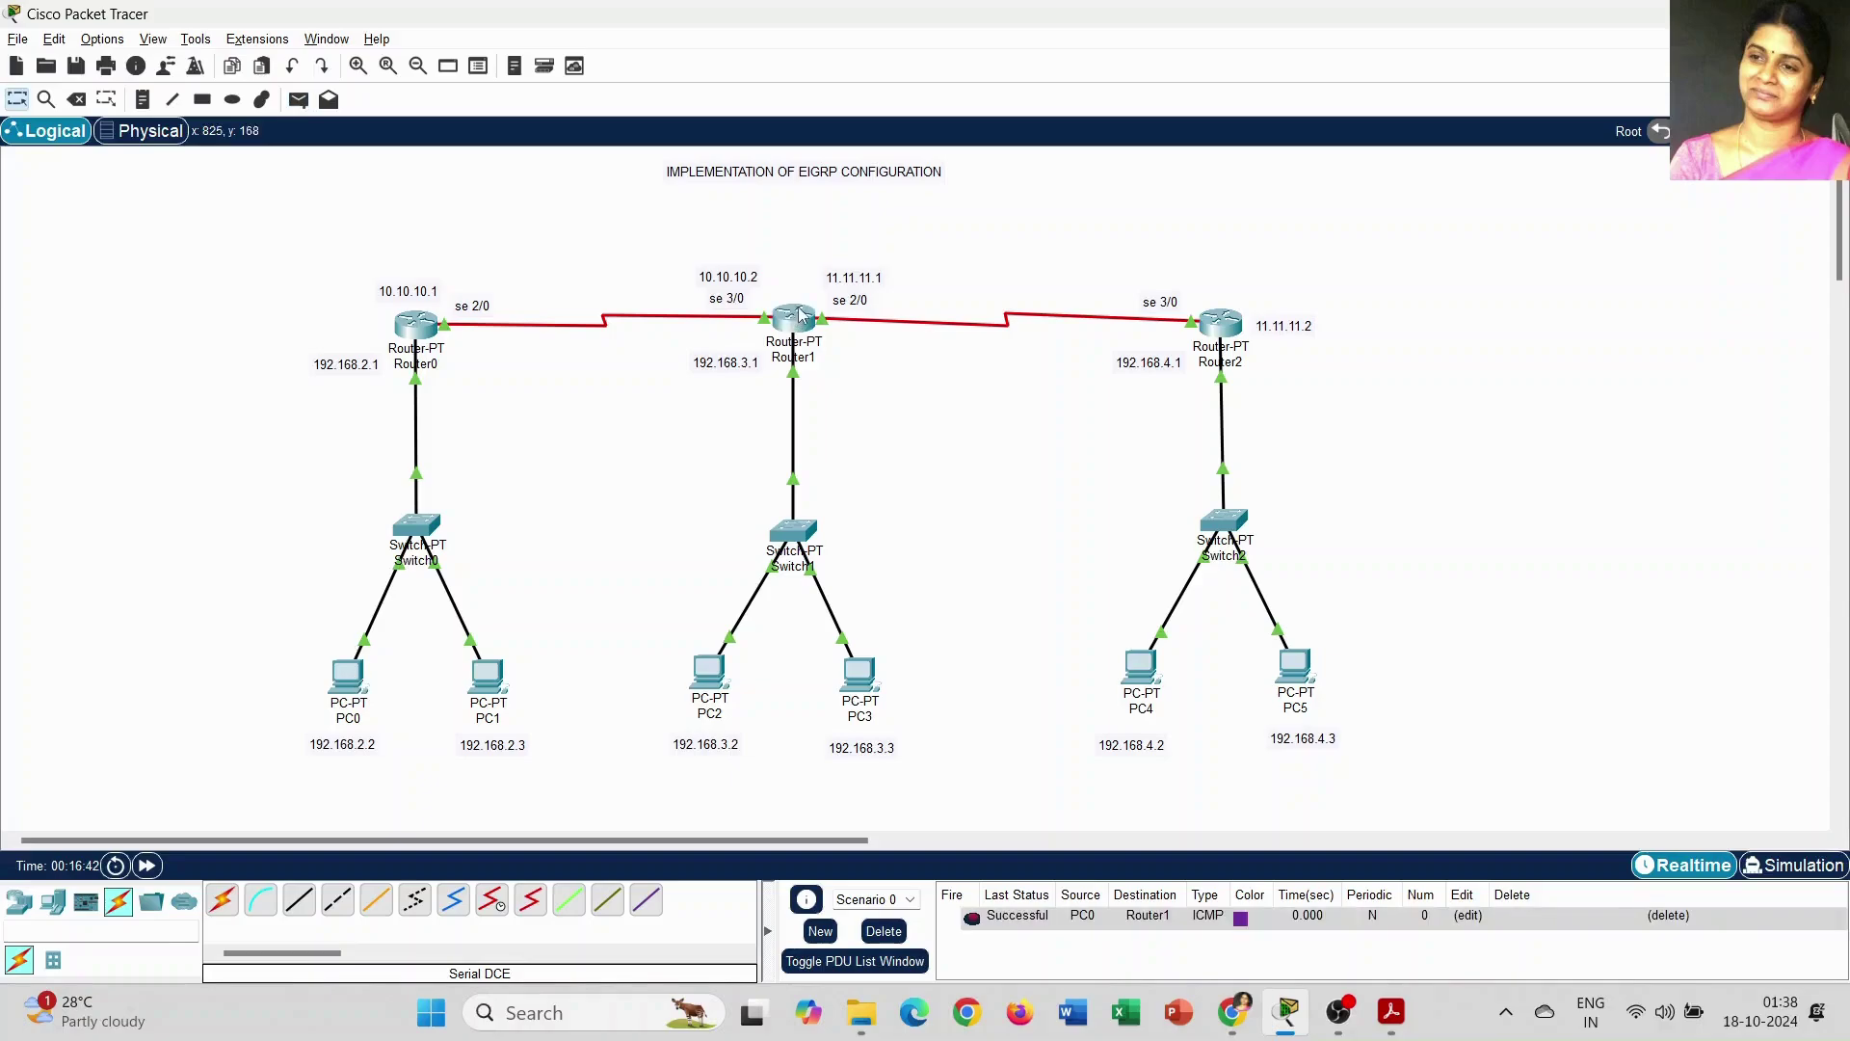
click(1794, 864)
click(1691, 612)
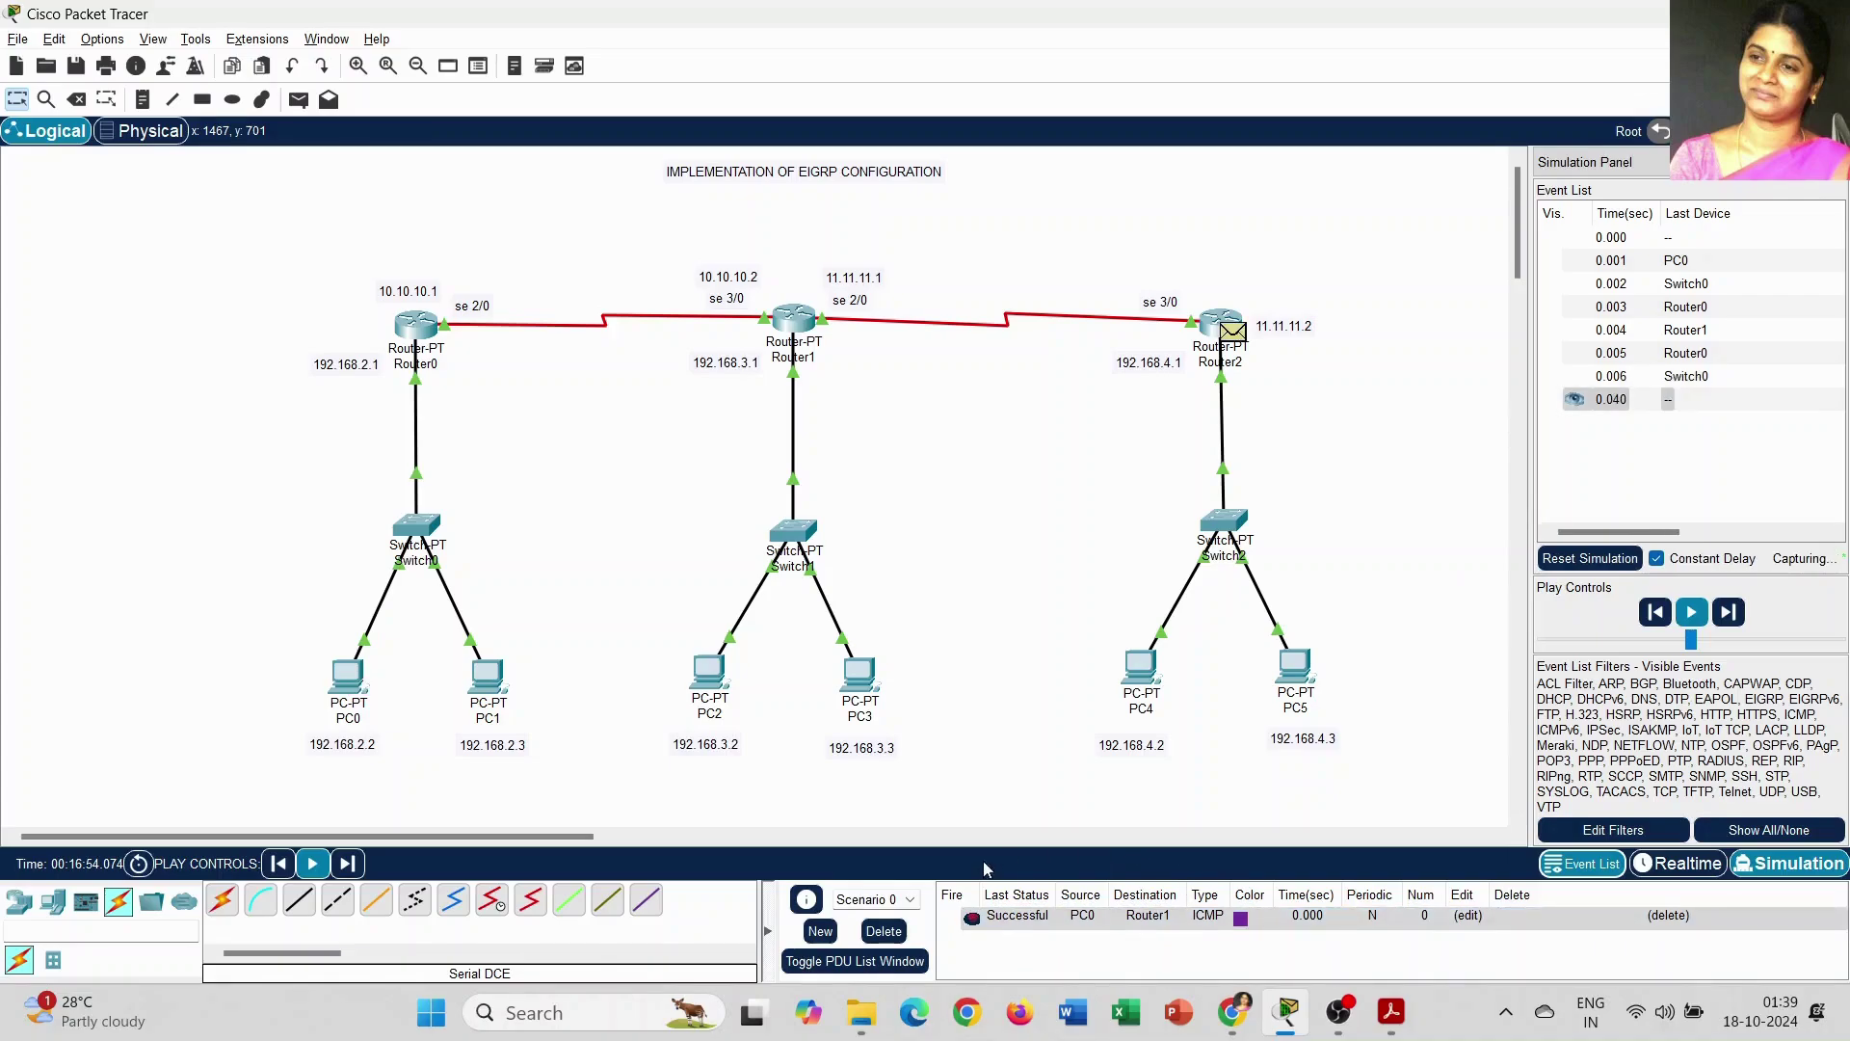
click(883, 932)
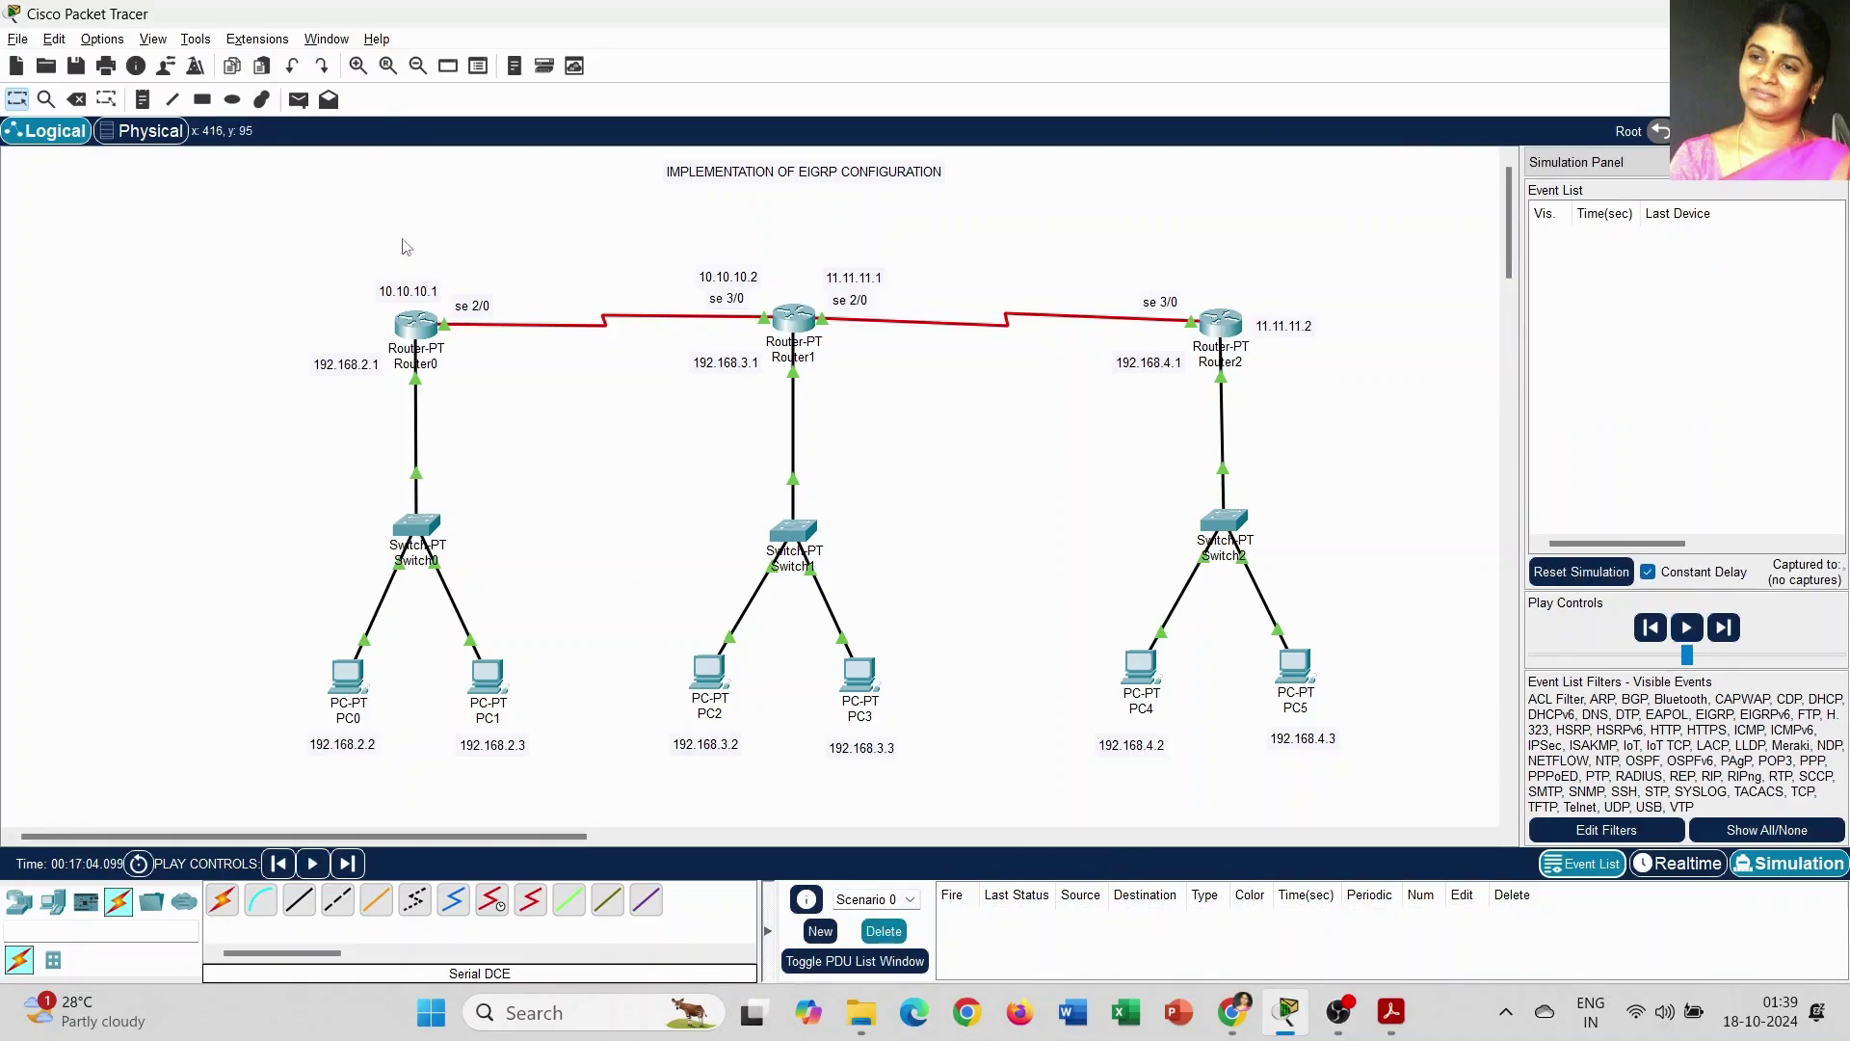
Step: Simulate a simple PDU from PC0 to PC2, check its path and status, and delete the scenario
click(298, 99)
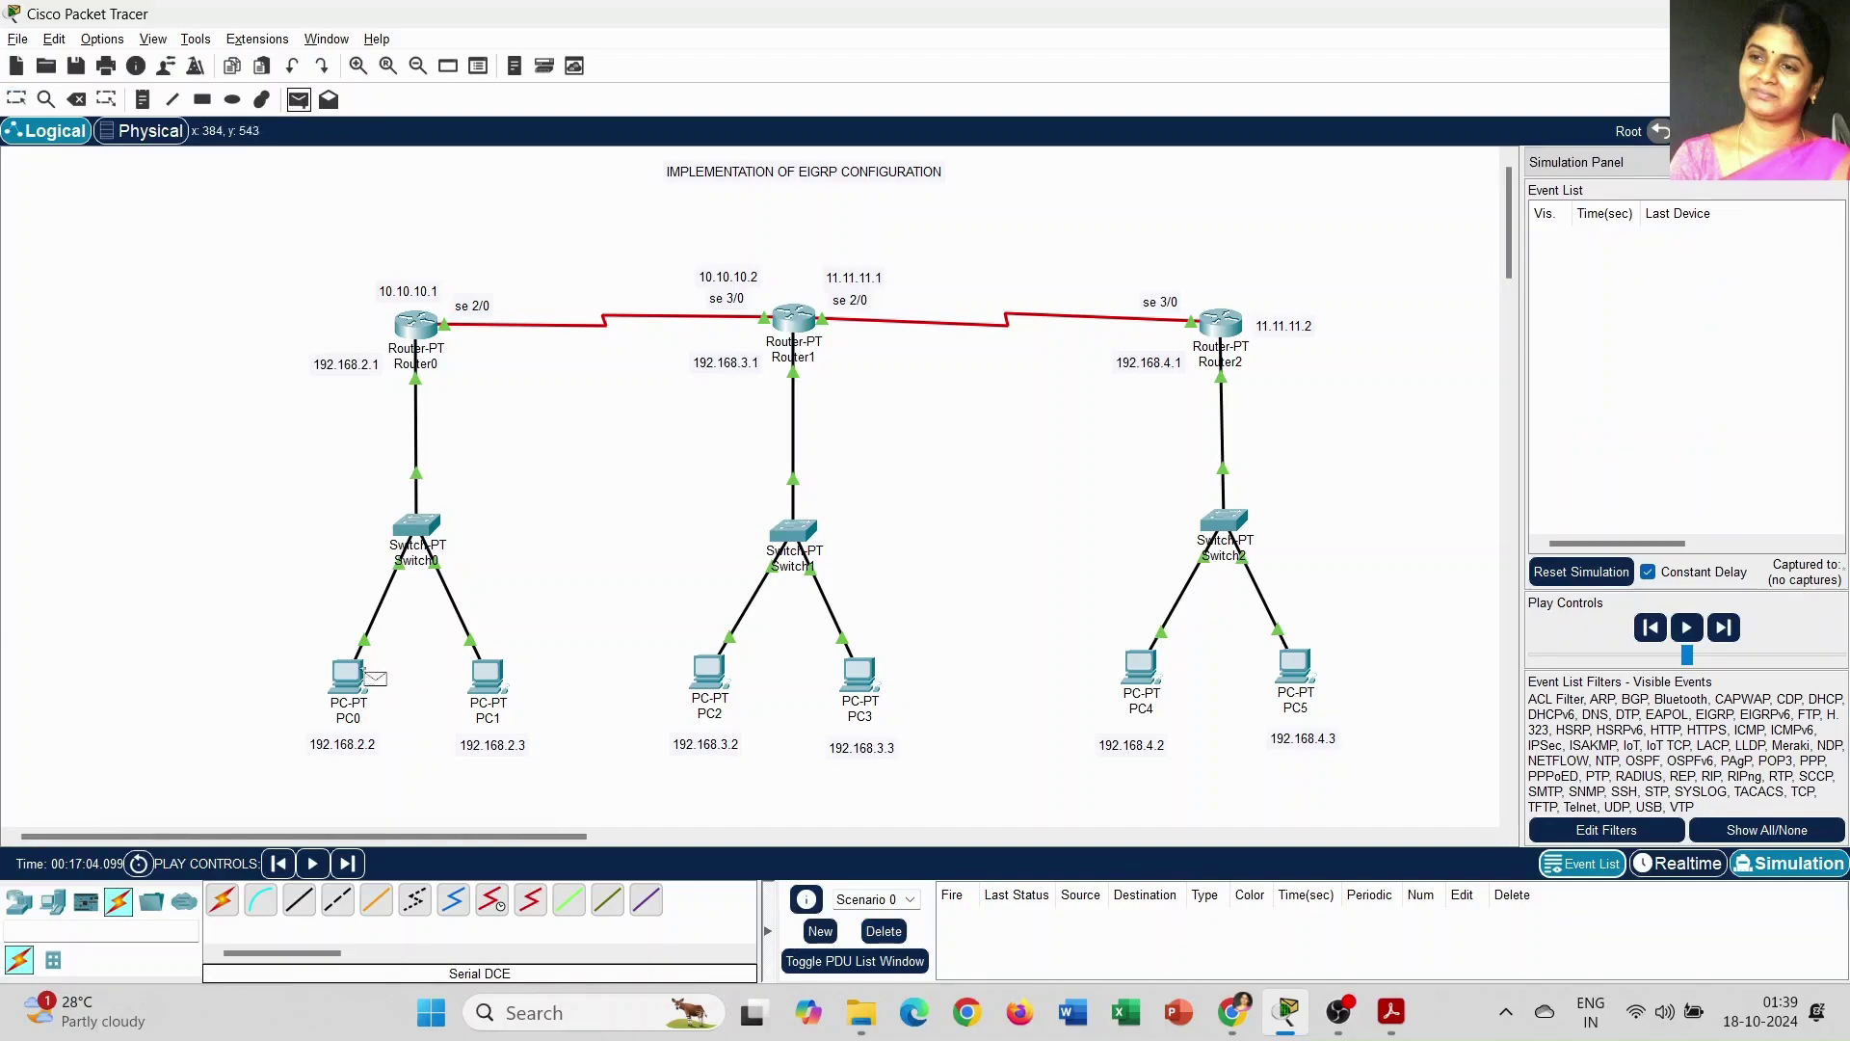
click(347, 675)
click(713, 668)
click(1691, 612)
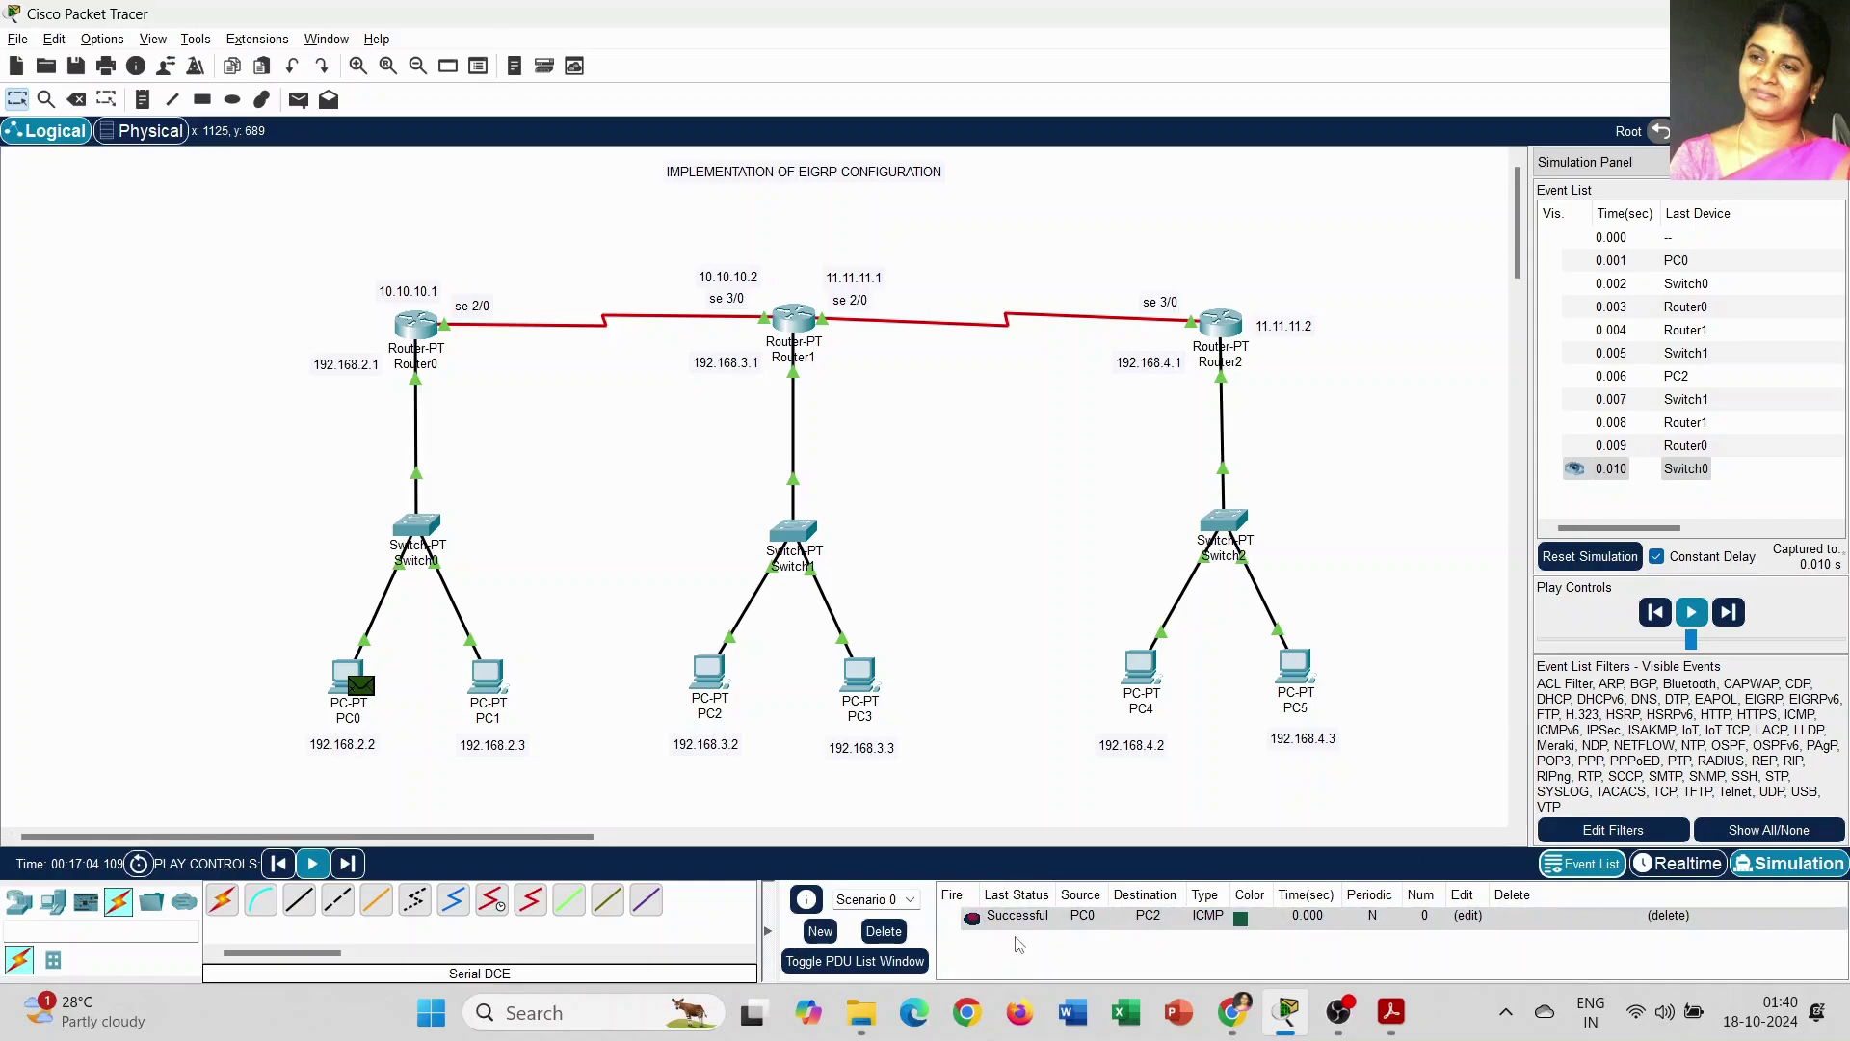
click(883, 932)
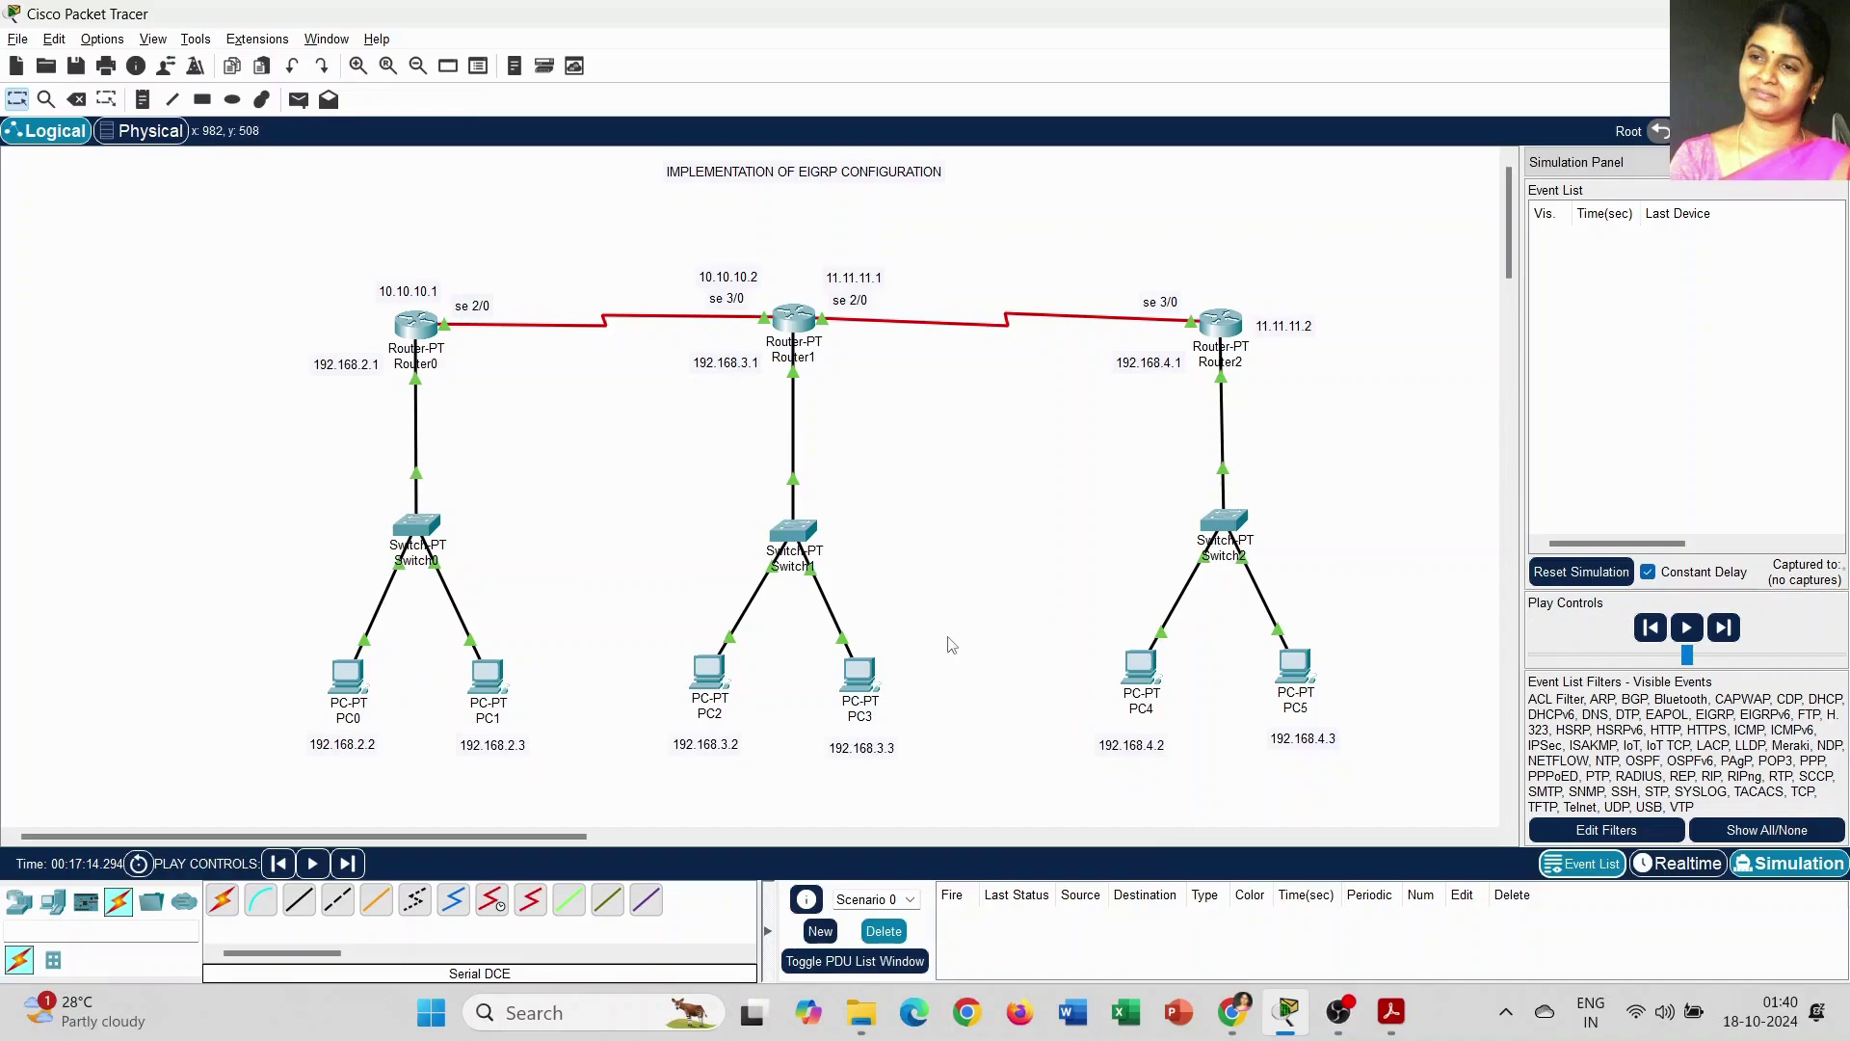
Step: Ping 192.168.2.2 from PC2's Command Prompt, and close the PC2 window
click(711, 680)
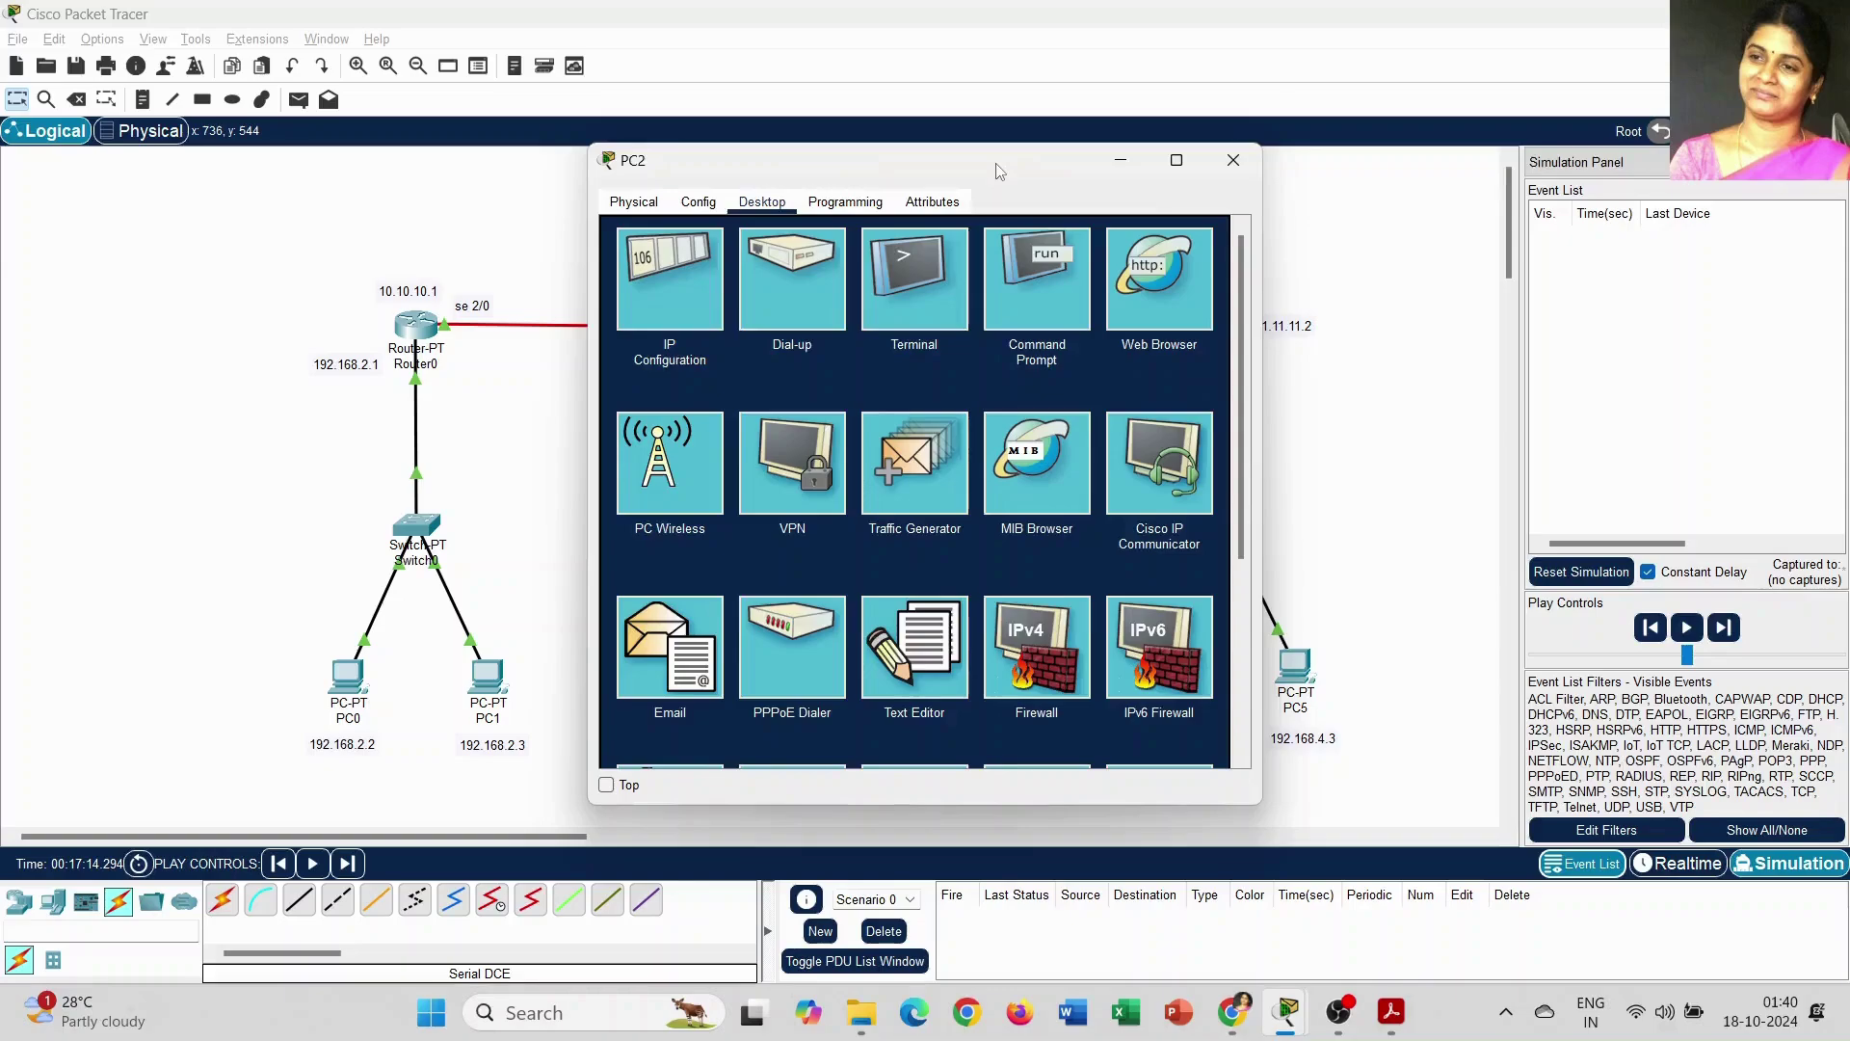
drag(1017, 160, 1368, 164)
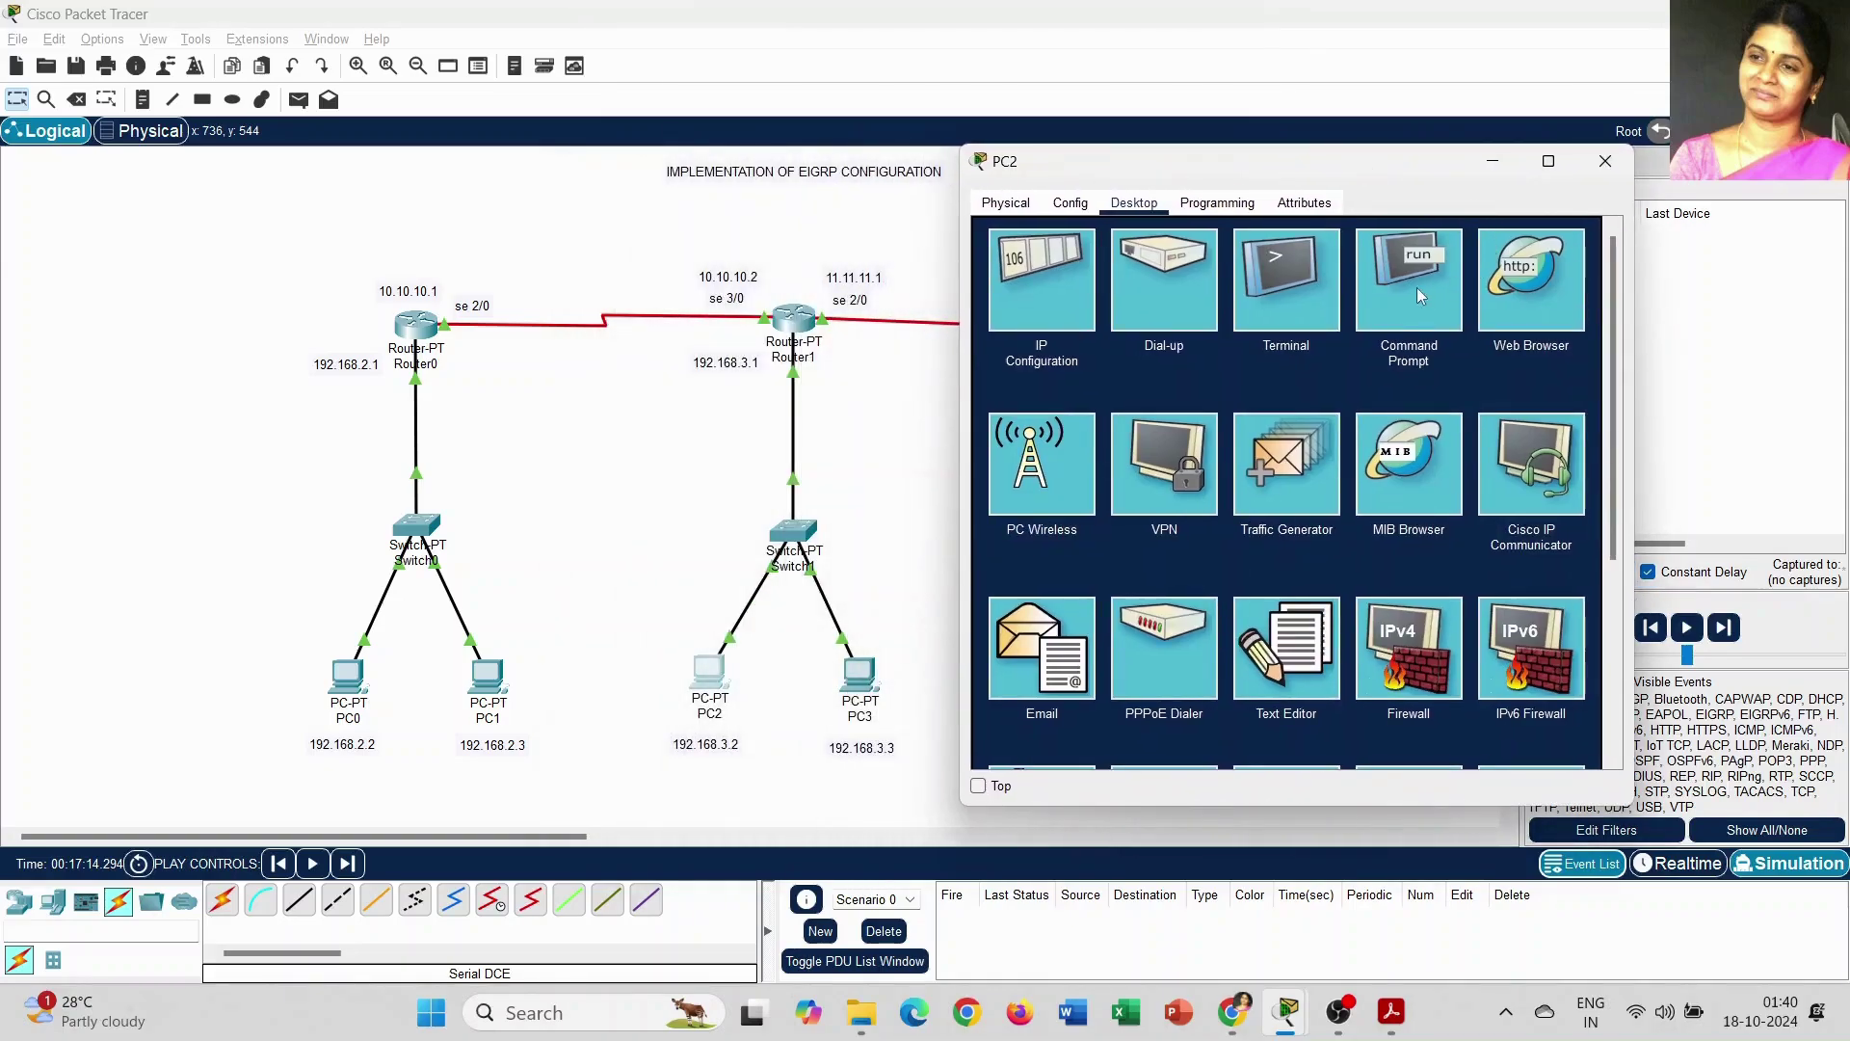
click(1417, 287)
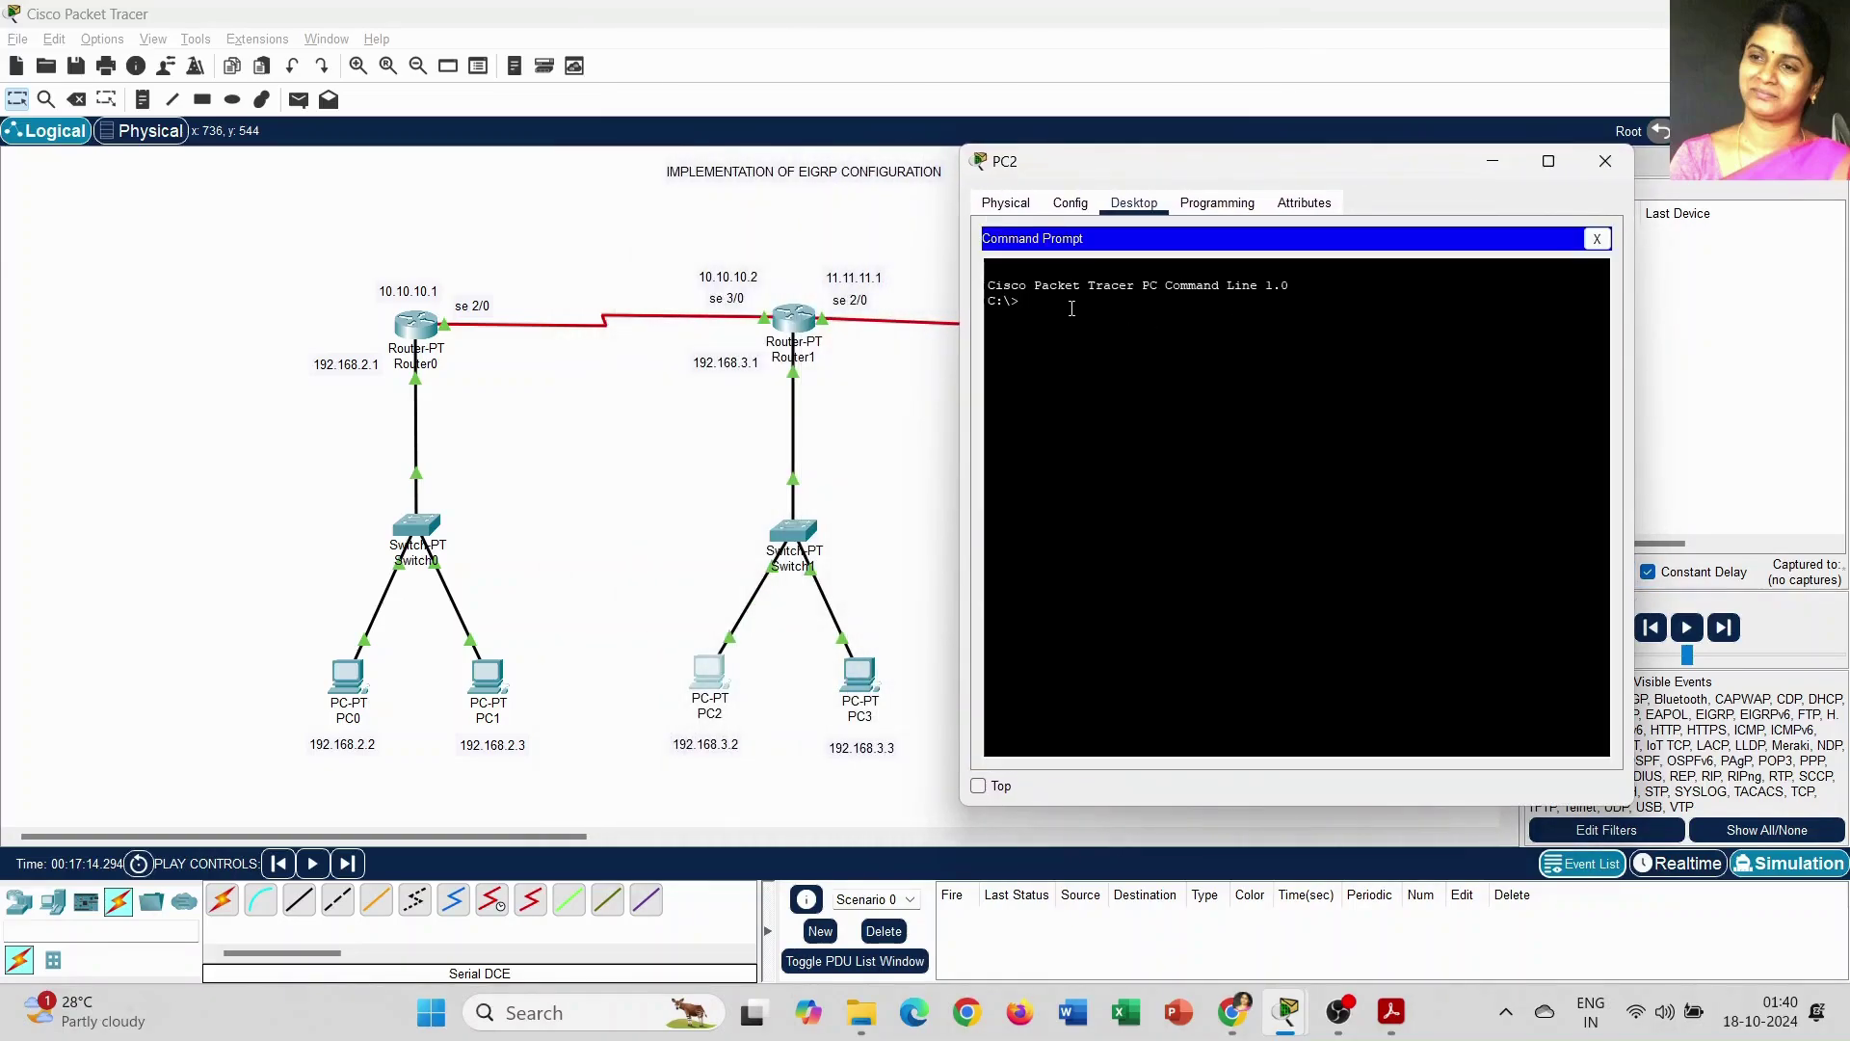
text(ping 192.168.2.2)
key(Return)
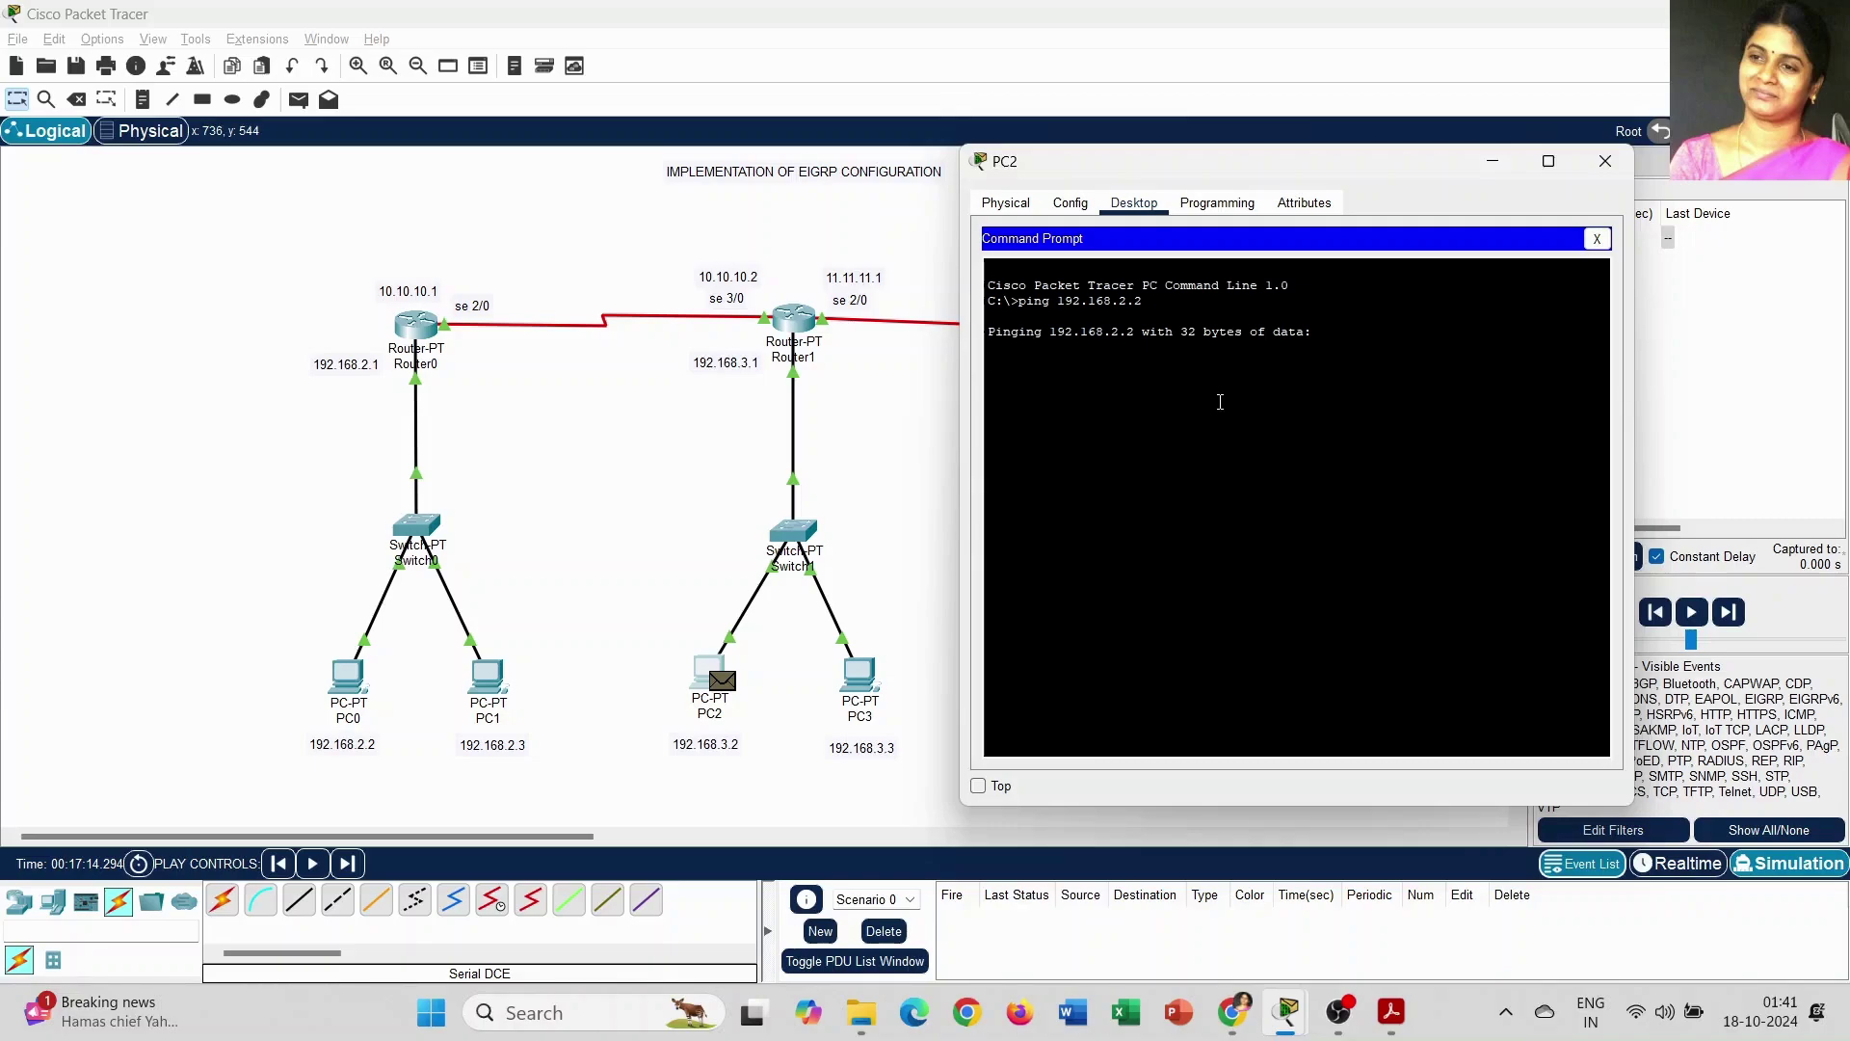
click(1604, 161)
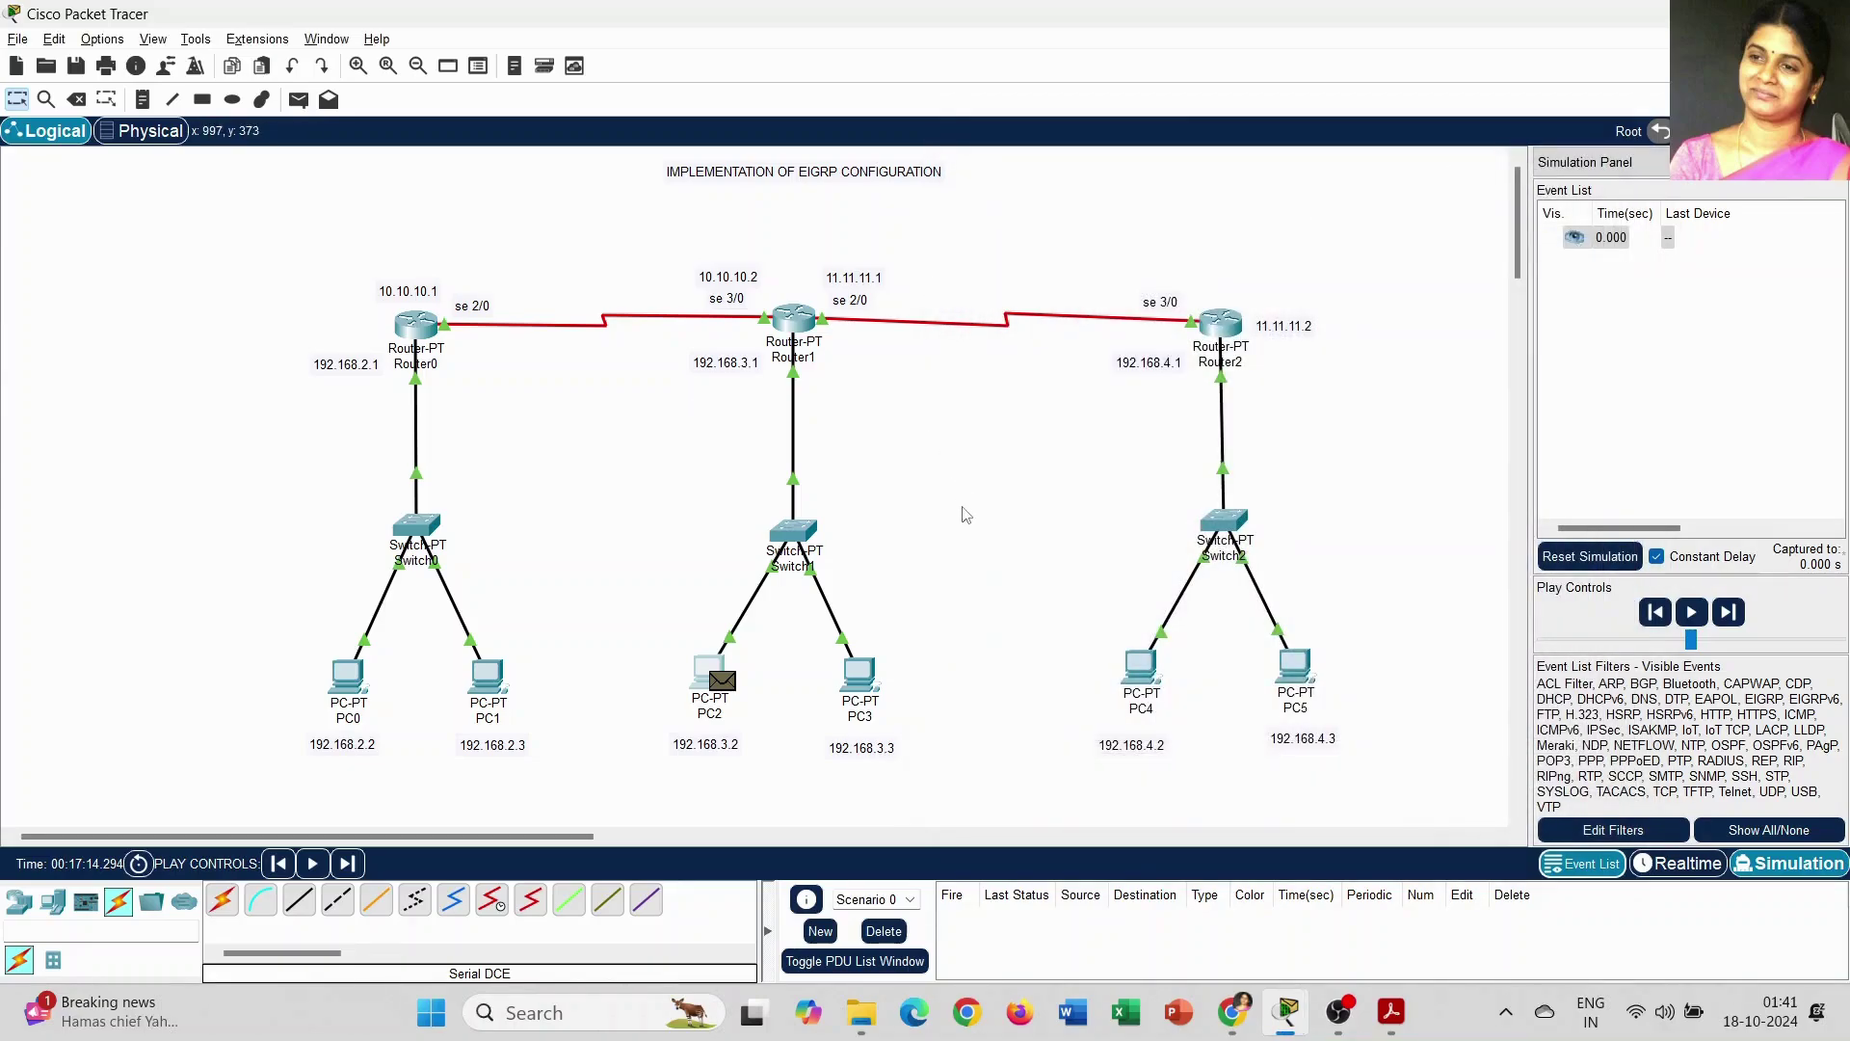
Step: Nudge the topology title slightly and shift Router2 up a little to tidy the layout
drag(831, 175, 840, 180)
click(988, 590)
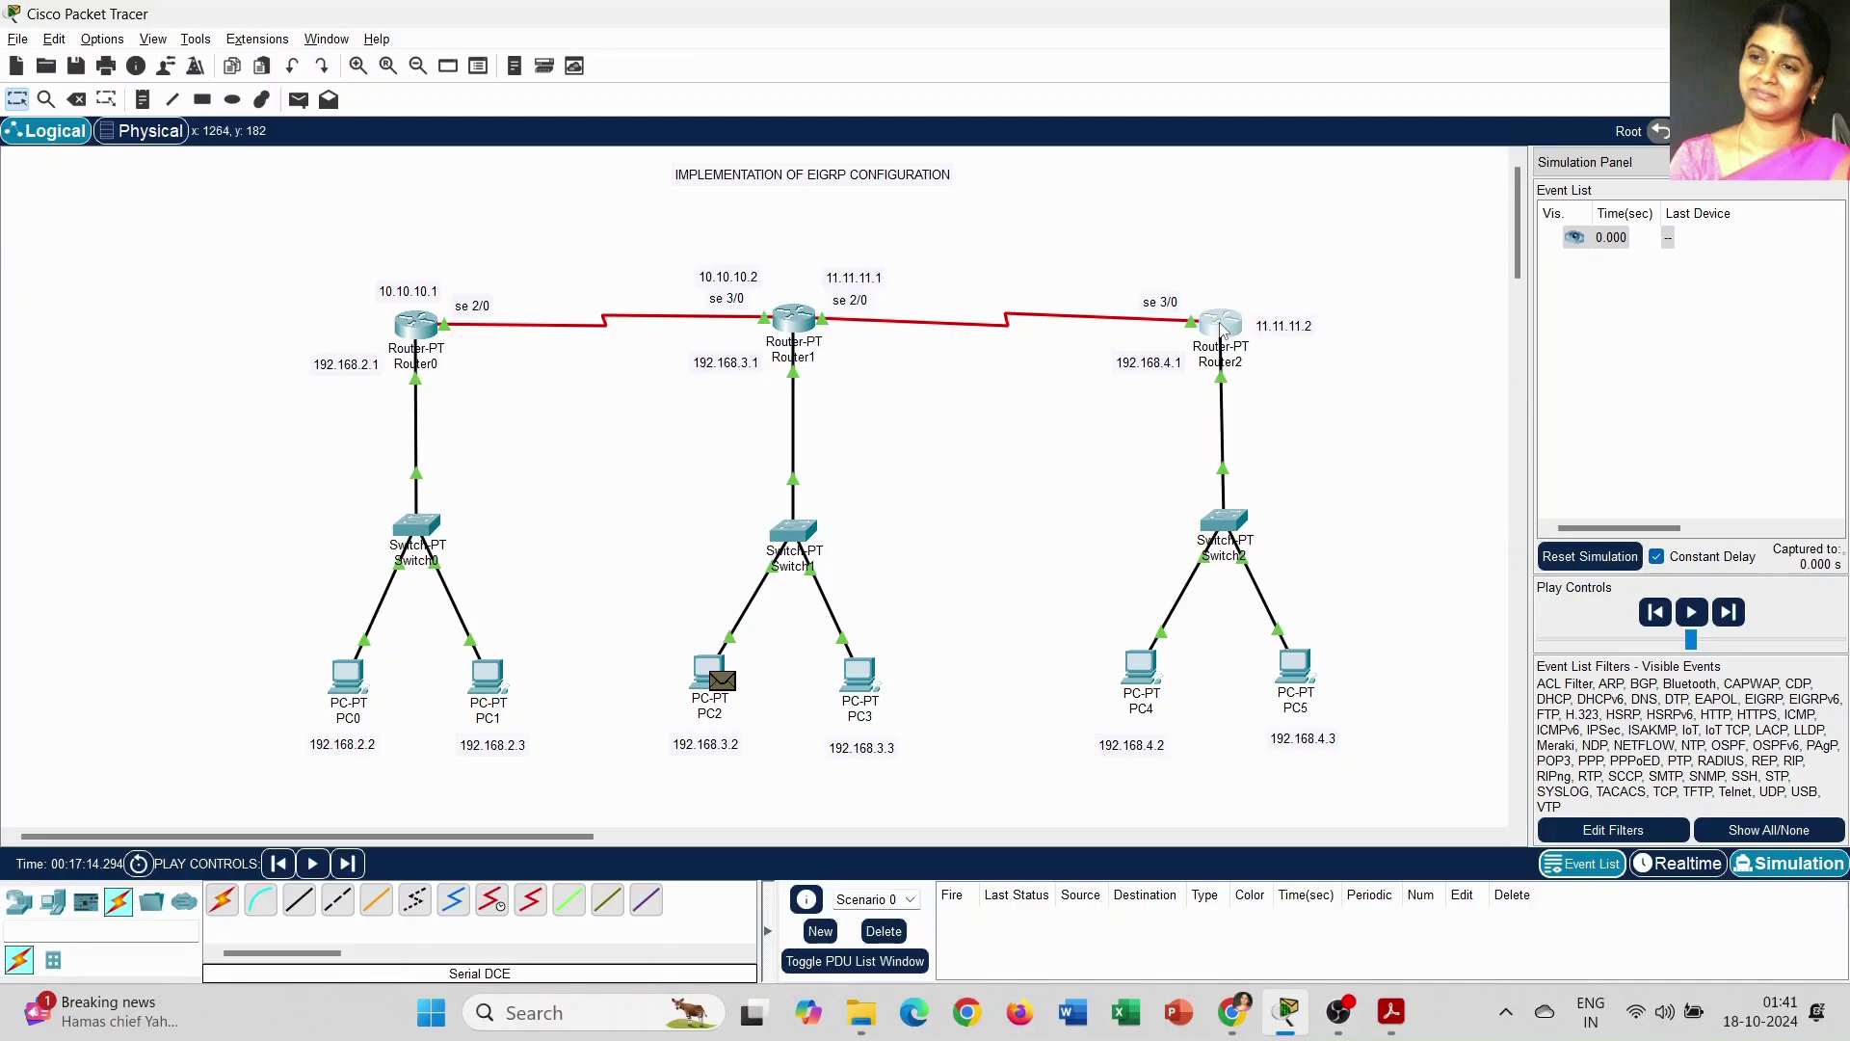
drag(1222, 330, 1221, 323)
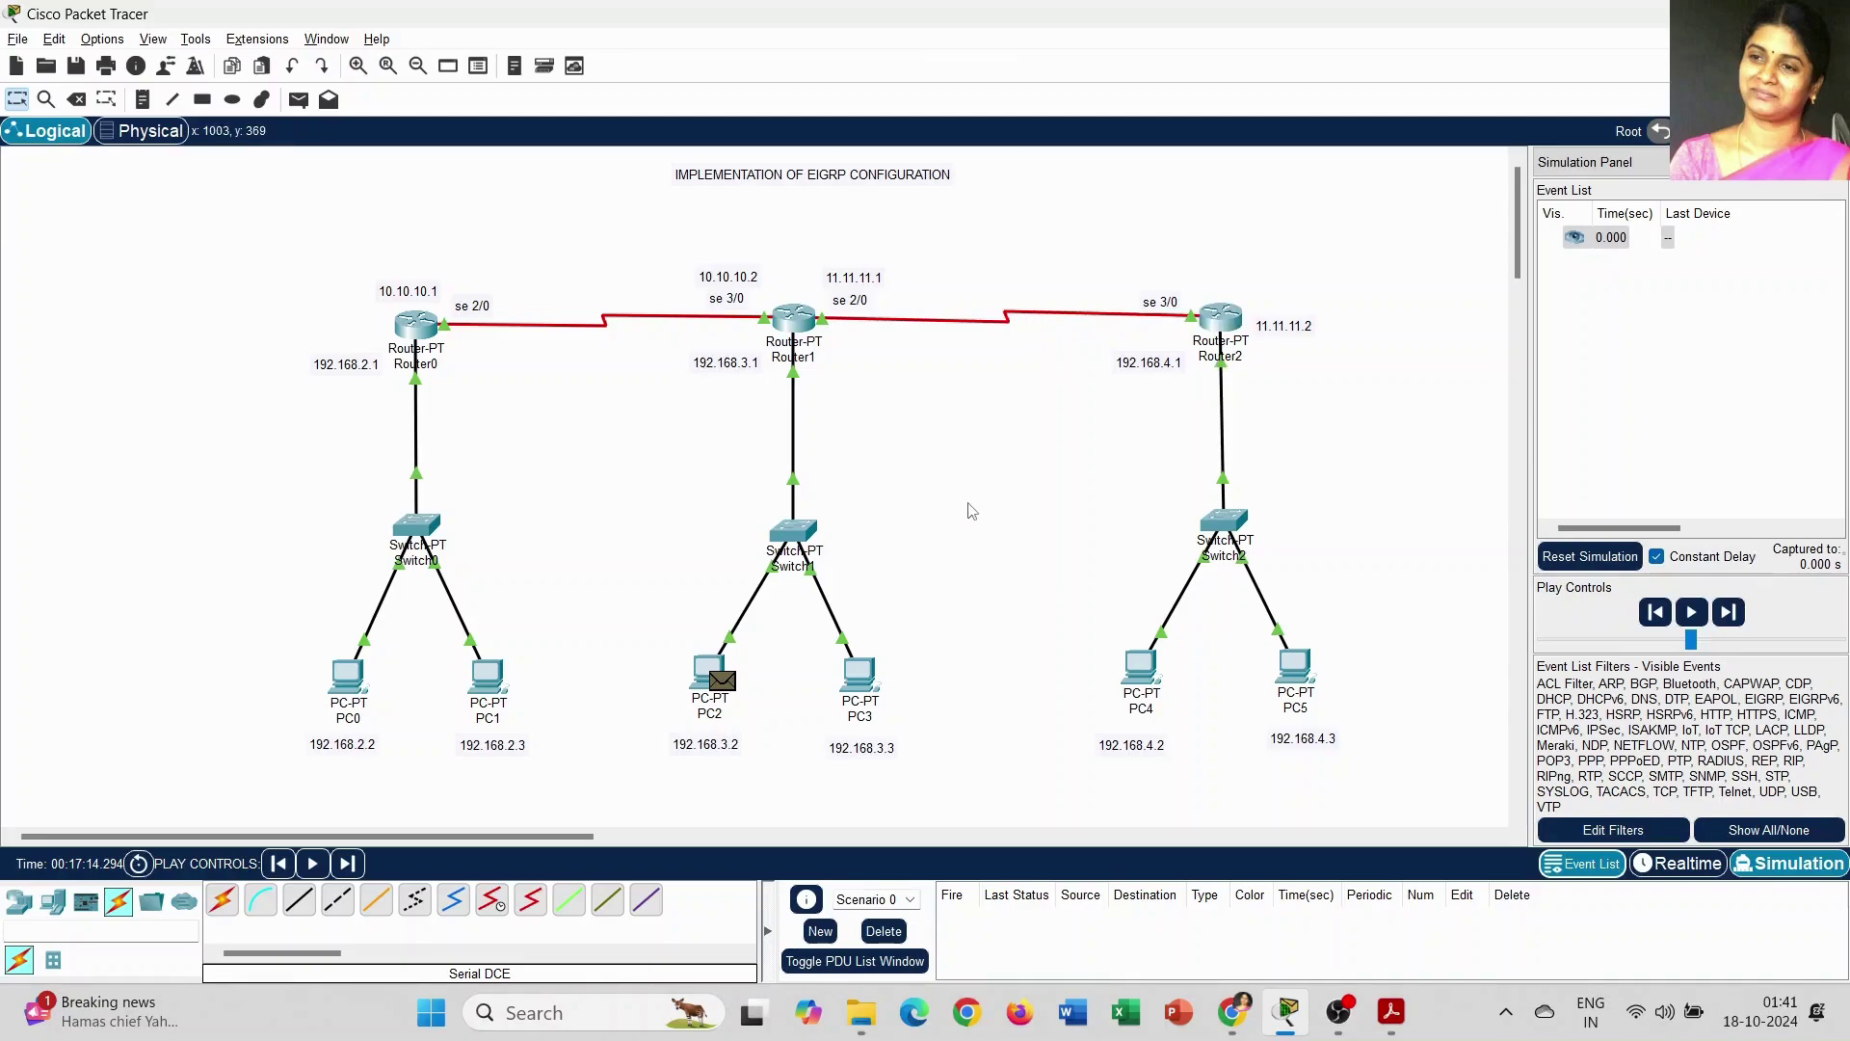